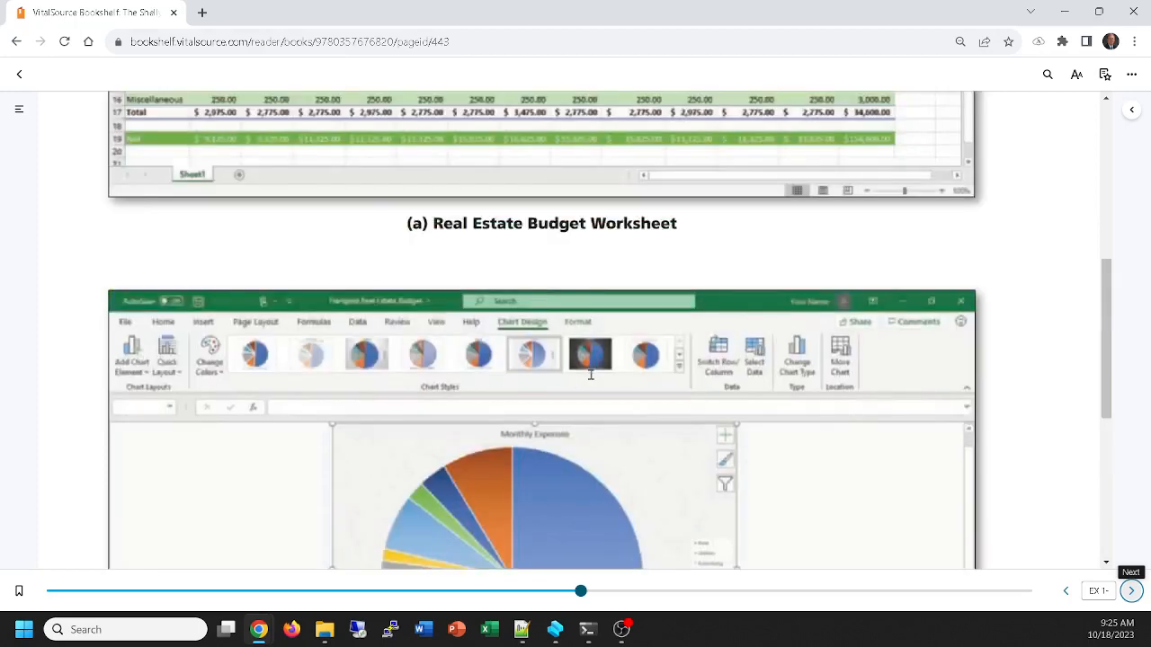
View the Real Estate Budget worksheet figure in the online textbook and move the browser window off this screen
{"action": "scroll", "coordinate": [594, 374], "scroll_direction": "up", "scroll_amount": 1}
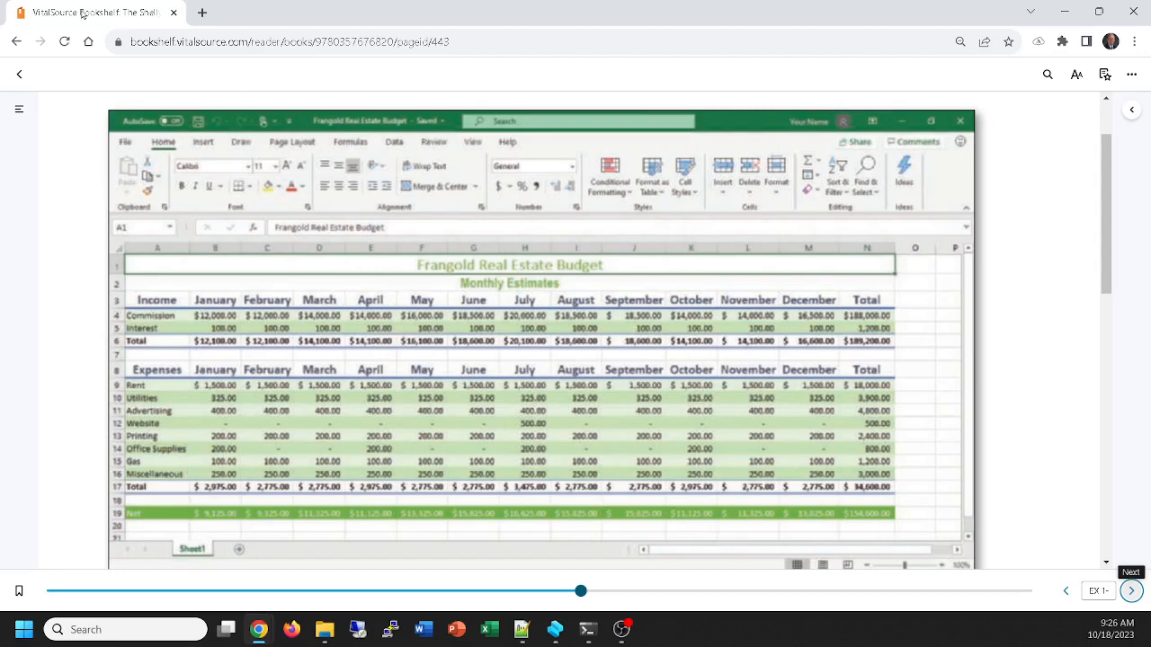
{"action": "left_click_drag", "start_coordinate": [82, 13], "coordinate": [1149, 36]}
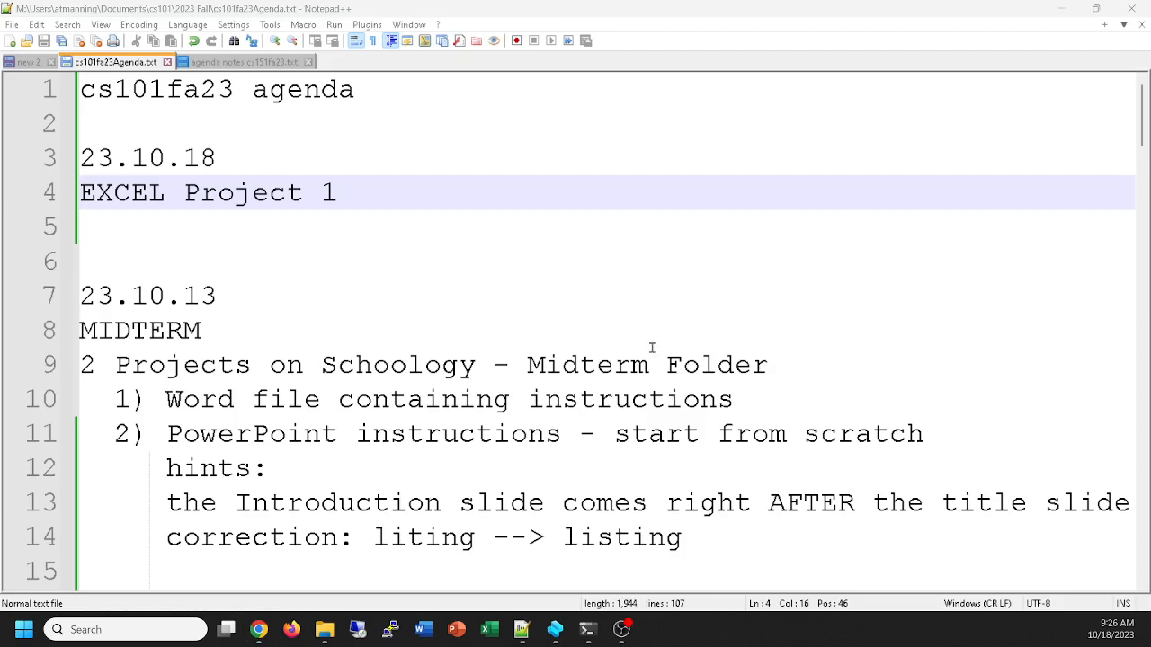
Search for excel in Windows, open Excel and create a blank workbook
{"action": "left_click", "coordinate": [99, 627]}
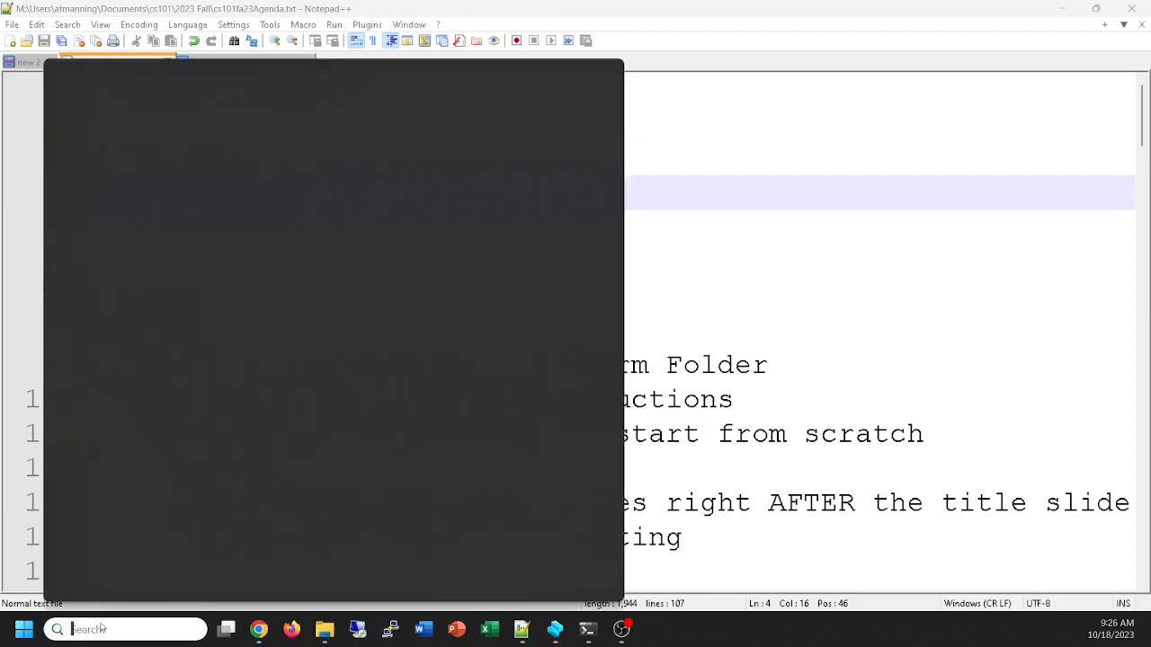
{"action": "type", "text": "excel"}
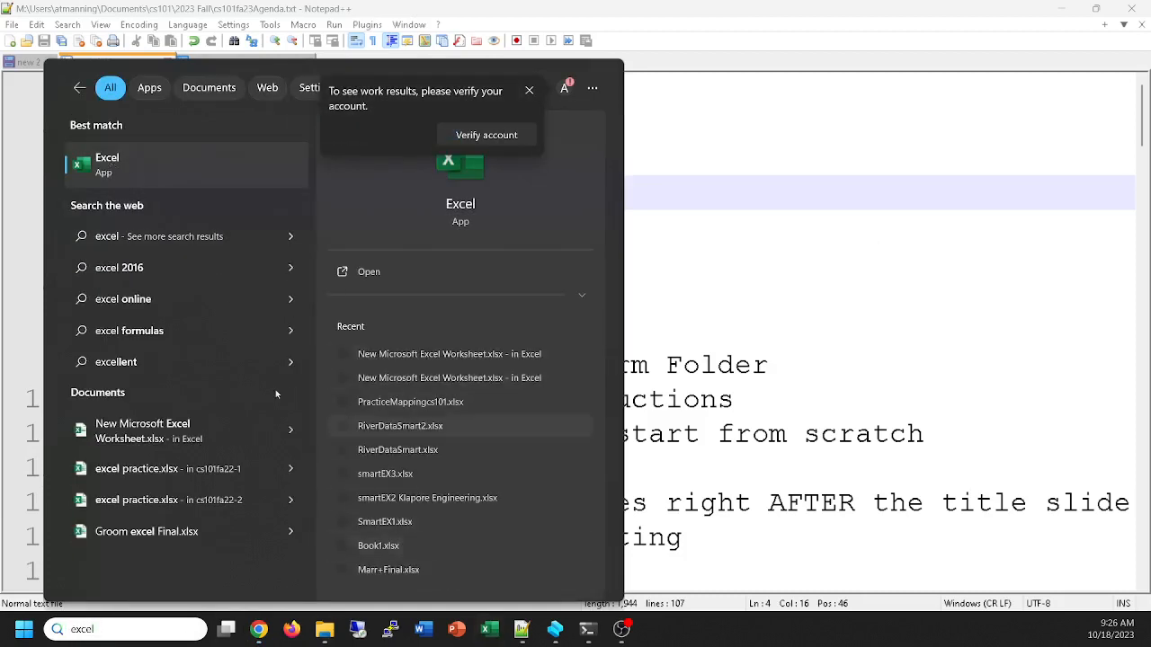
{"action": "right_click", "coordinate": [101, 170]}
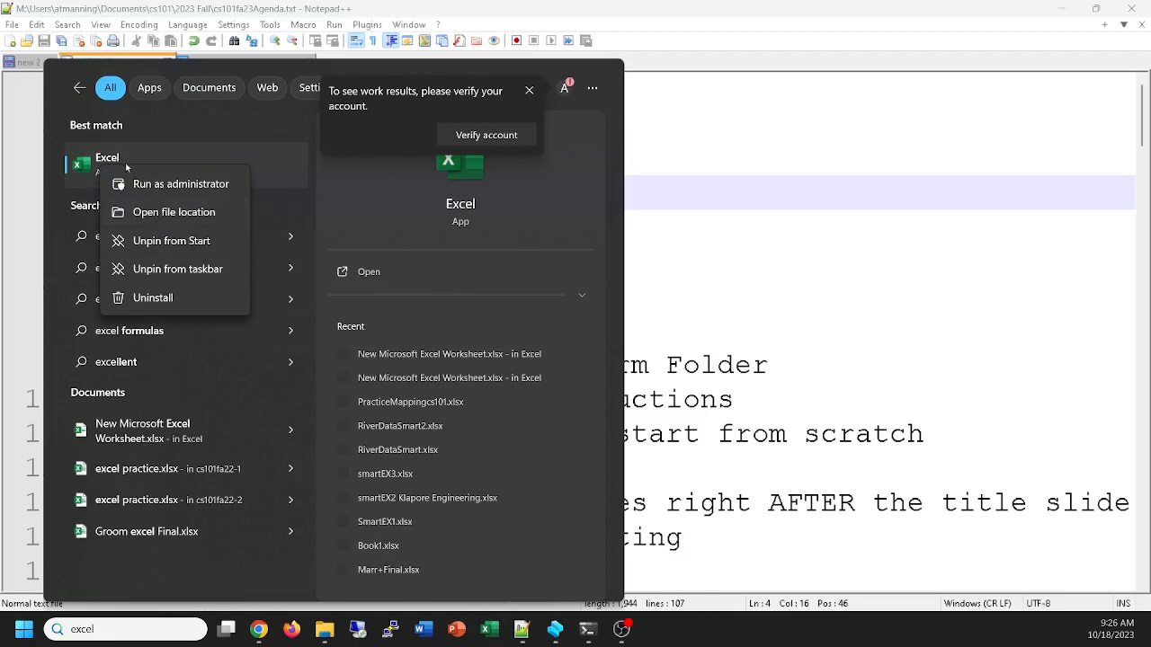
{"action": "left_click", "coordinate": [489, 629]}
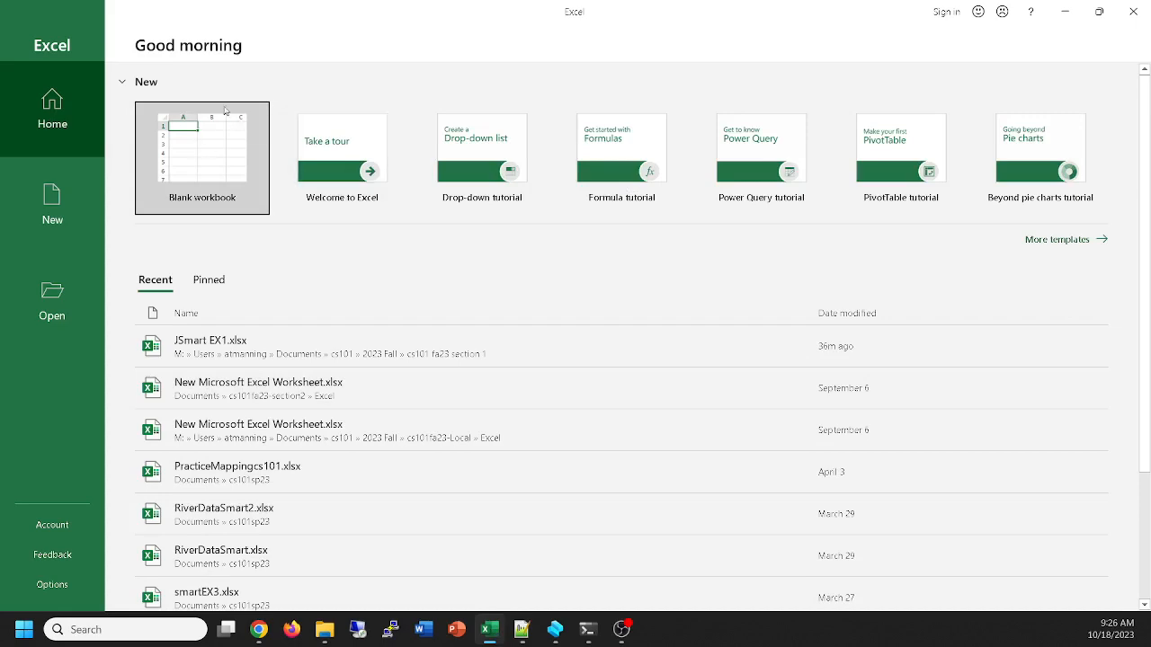
{"action": "left_click", "coordinate": [196, 131]}
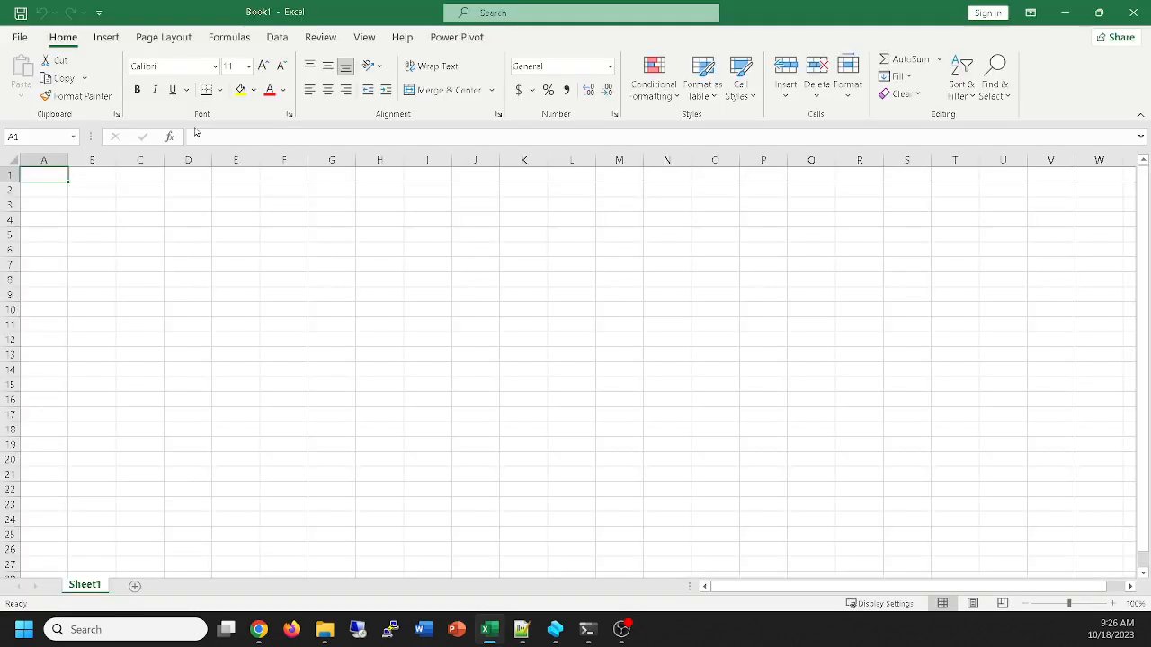
Enlarge the blank worksheet to a zoom level of 280%
{"action": "scroll", "coordinate": [478, 359], "scroll_direction": "up", "scroll_amount": 8}
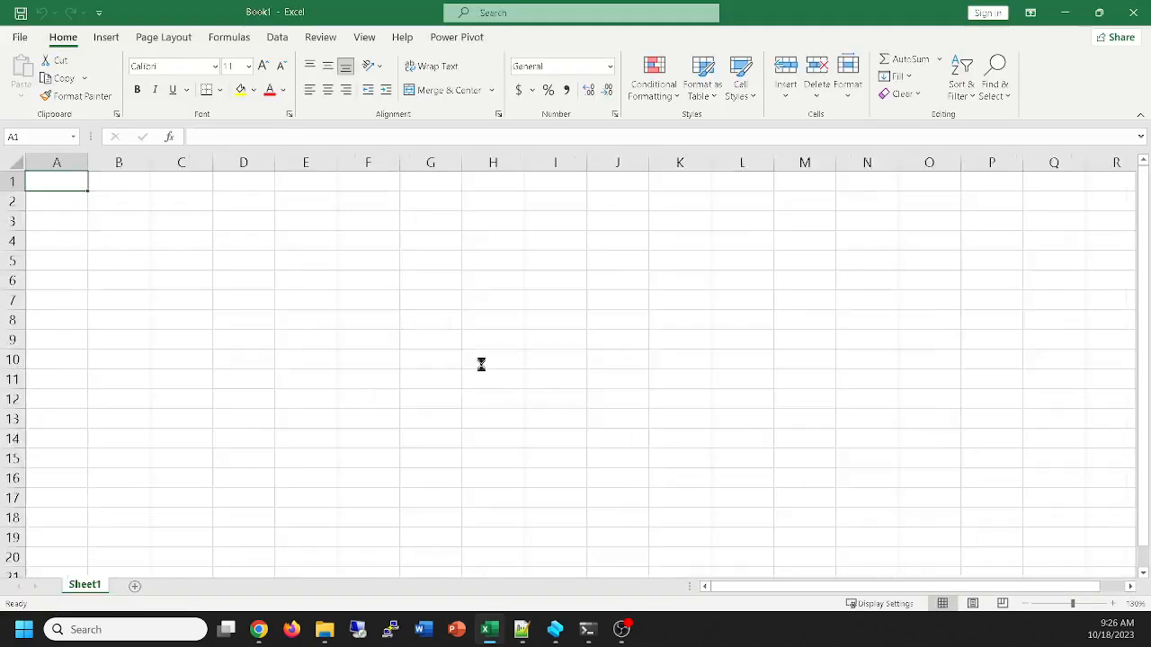
{"action": "scroll", "coordinate": [475, 362], "scroll_direction": "up", "scroll_amount": 3}
{"action": "scroll", "coordinate": [475, 363], "scroll_direction": "down", "scroll_amount": 3}
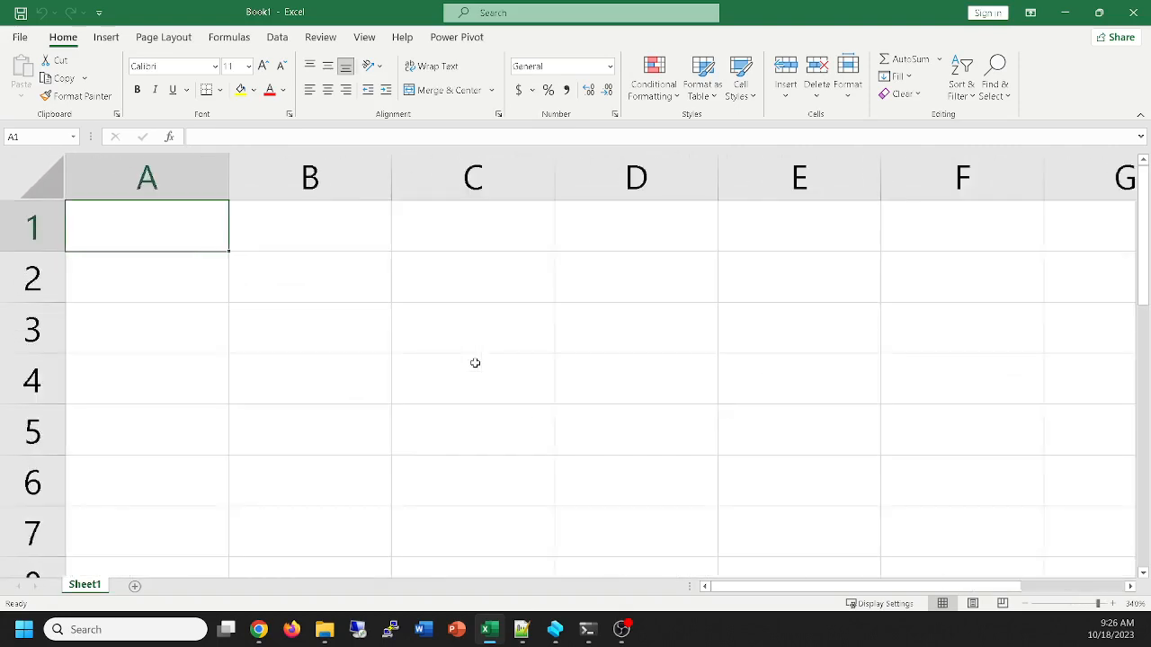
{"action": "scroll", "coordinate": [475, 362], "scroll_direction": "up", "scroll_amount": 2}
{"action": "scroll", "coordinate": [474, 362], "scroll_direction": "down", "scroll_amount": 2}
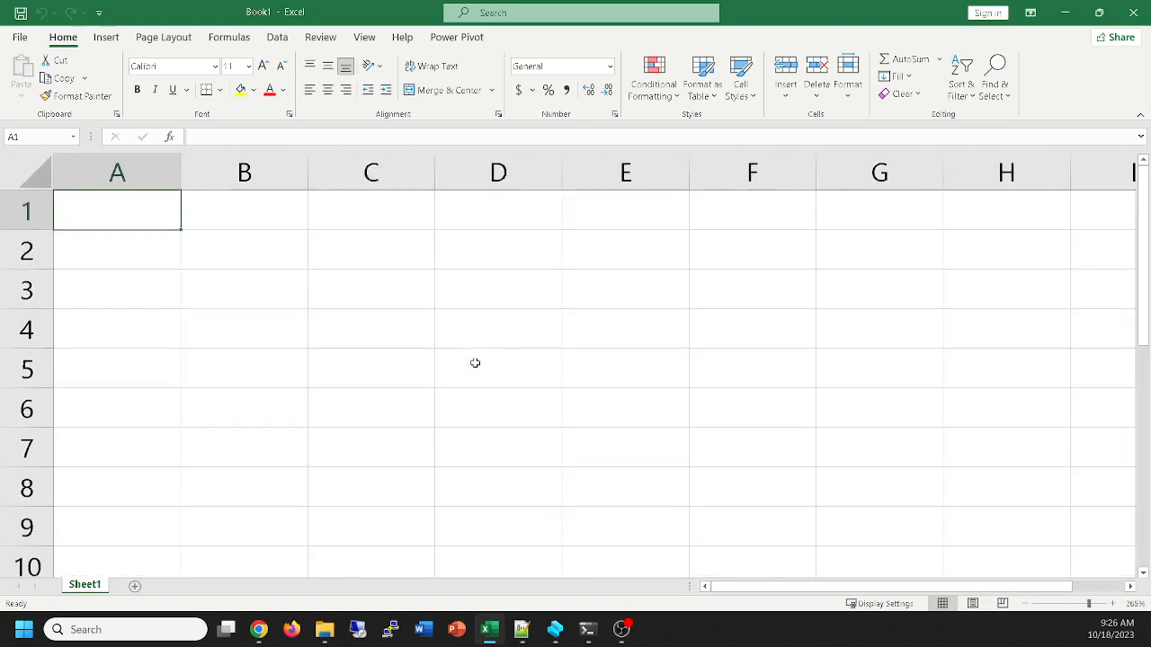
{"action": "scroll", "coordinate": [475, 362], "scroll_direction": "up", "scroll_amount": 2}
{"action": "scroll", "coordinate": [473, 361], "scroll_direction": "up", "scroll_amount": 1}
{"action": "scroll", "coordinate": [473, 363], "scroll_direction": "down", "scroll_amount": 3}
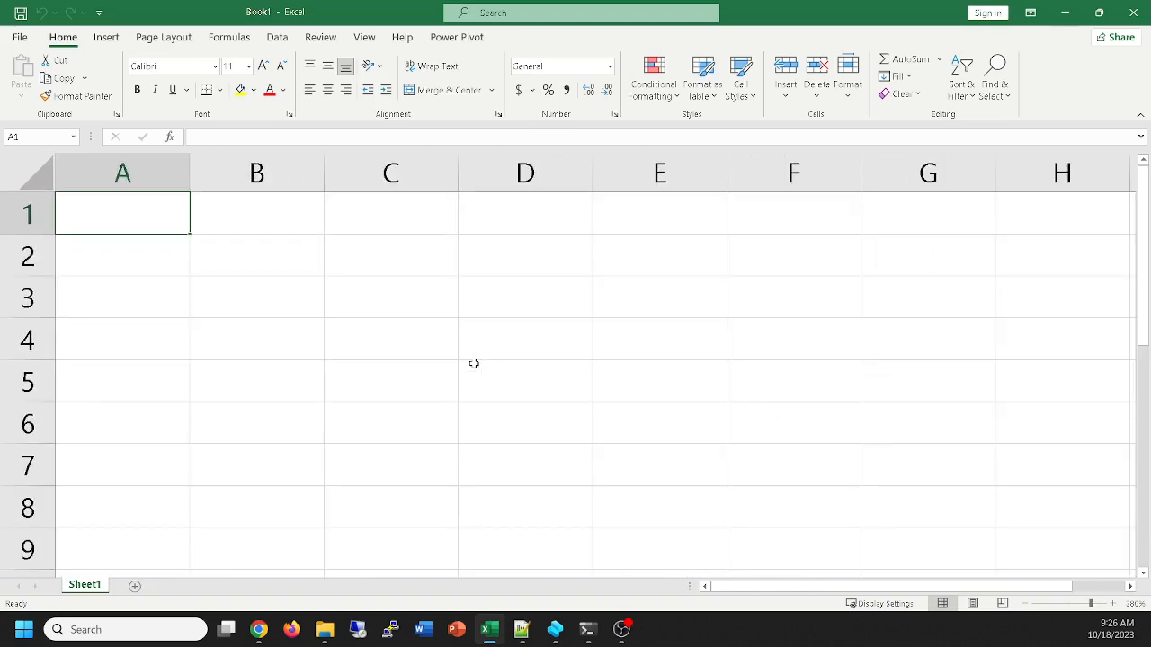
{"action": "scroll", "coordinate": [474, 363], "scroll_direction": "up", "scroll_amount": 1}
{"action": "left_click", "coordinate": [268, 257]}
{"action": "left_click", "coordinate": [371, 303]}
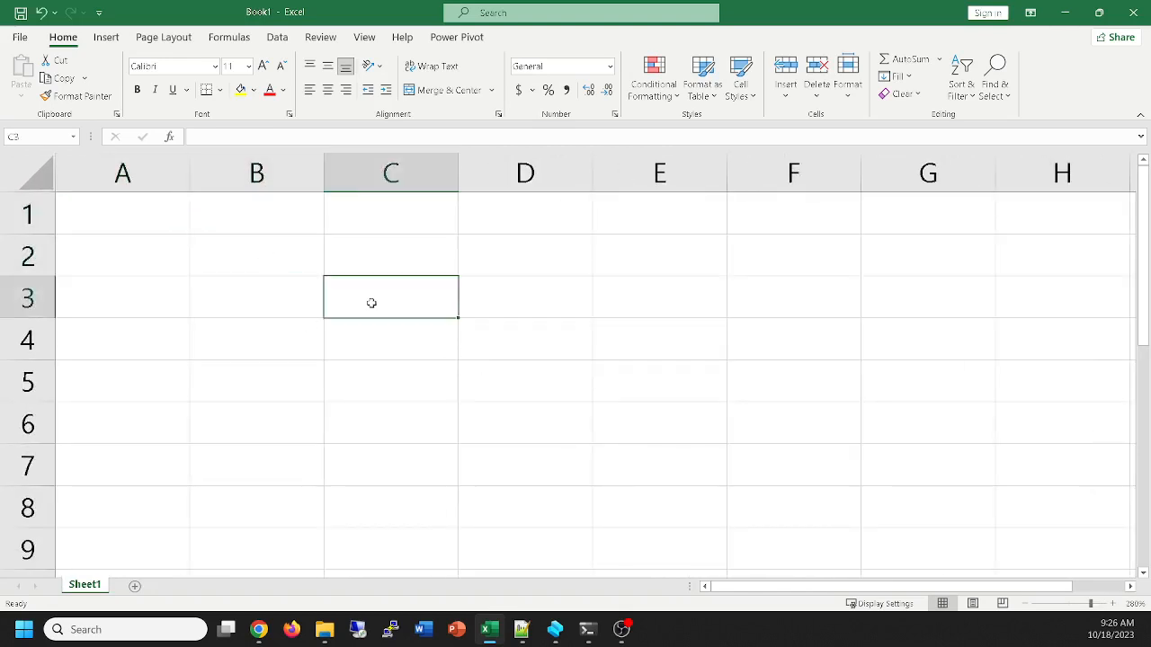
{"action": "left_click", "coordinate": [393, 343]}
{"action": "left_click", "coordinate": [288, 394]}
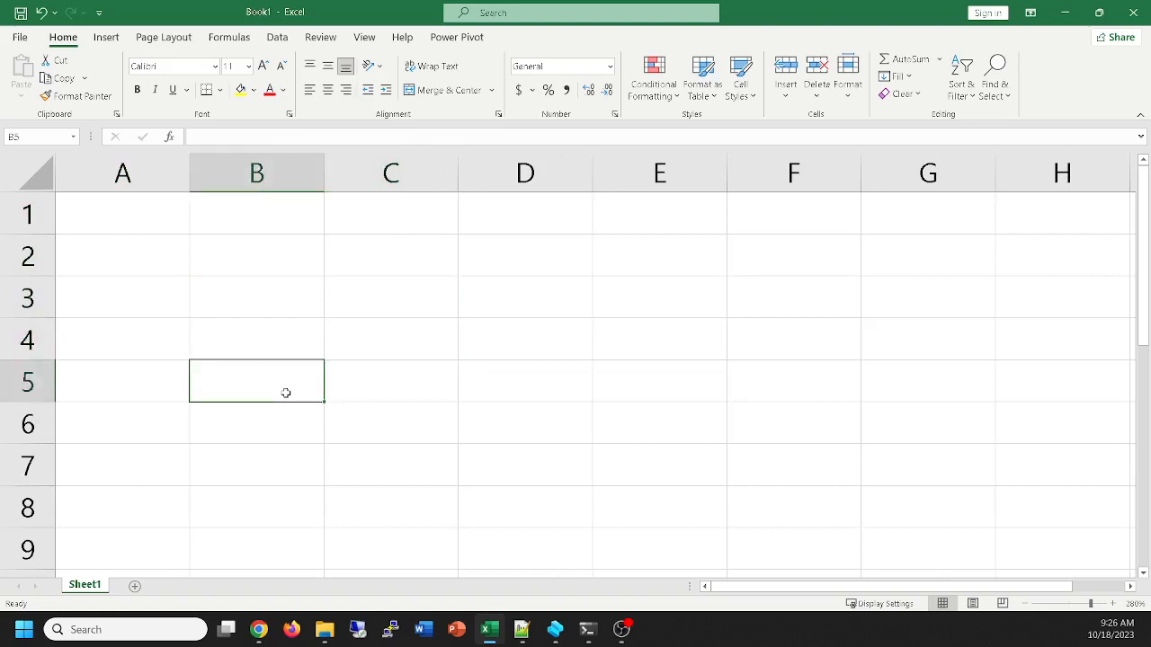
{"action": "left_click", "coordinate": [244, 277]}
{"action": "left_click", "coordinate": [246, 255]}
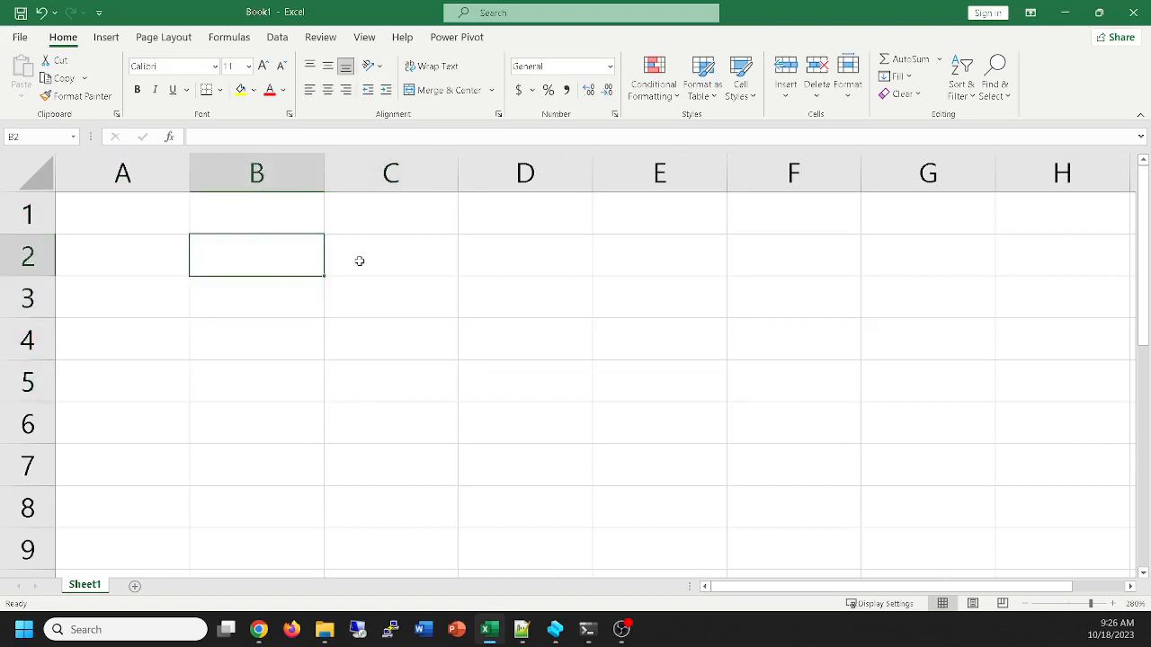
{"action": "left_click", "coordinate": [709, 256]}
{"action": "left_click", "coordinate": [665, 356]}
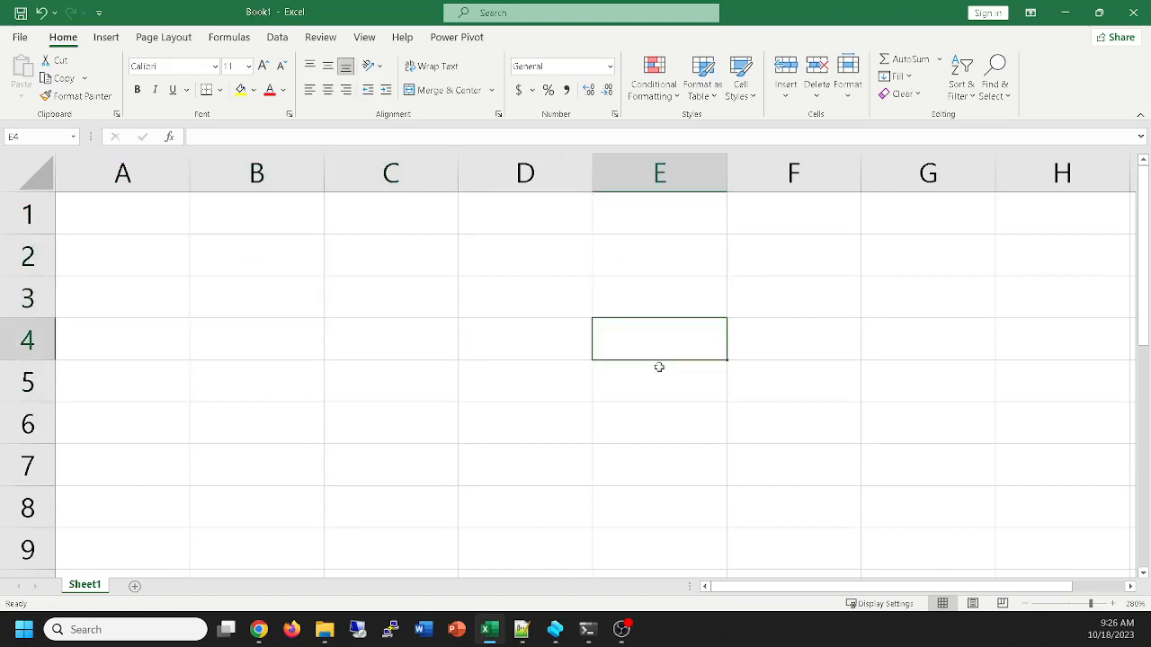
Enter the text "hello" in cell D5
{"action": "left_click", "coordinate": [497, 386]}
{"action": "double_click", "coordinate": [490, 390]}
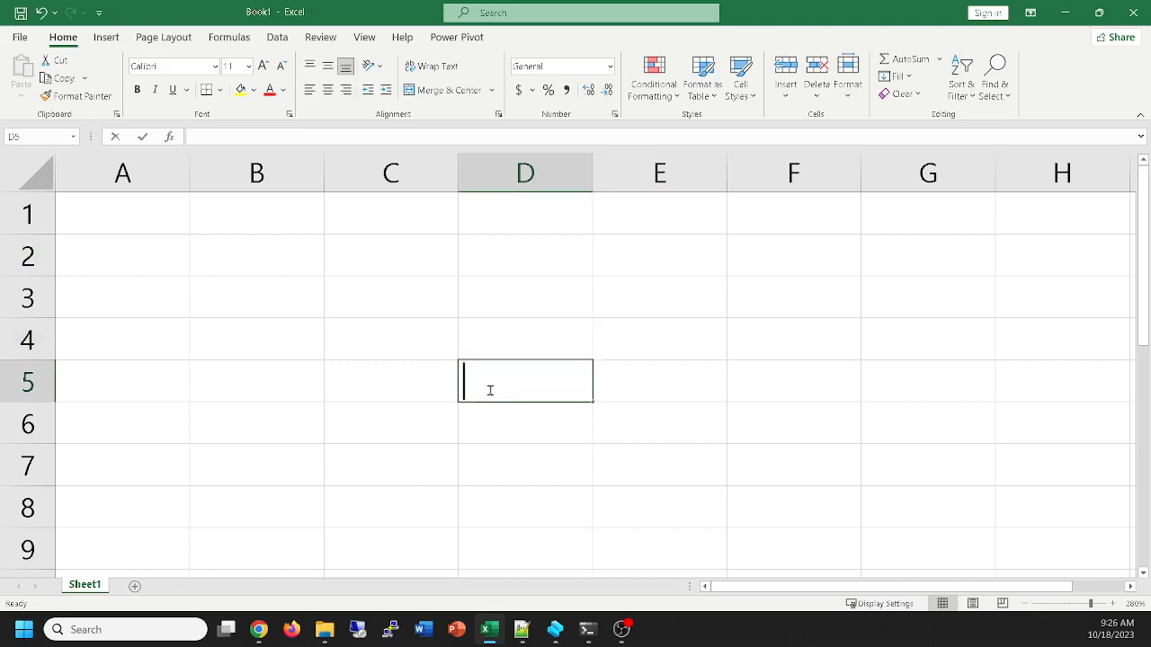
{"action": "type", "text": "hello"}
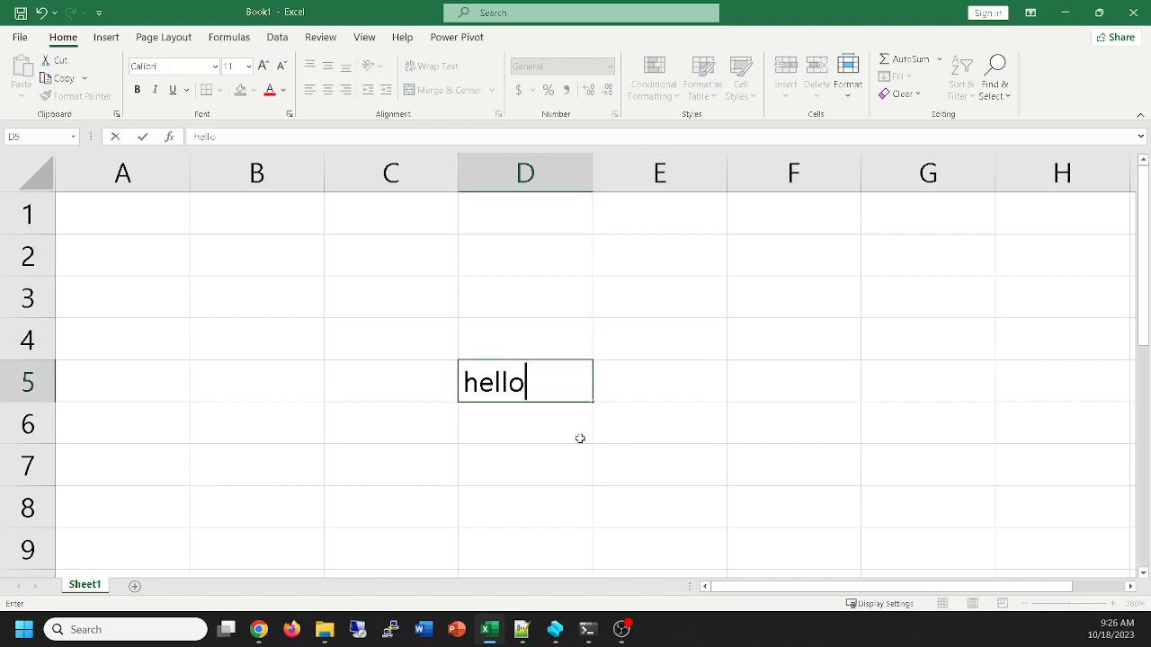
{"action": "left_click", "coordinate": [580, 438]}
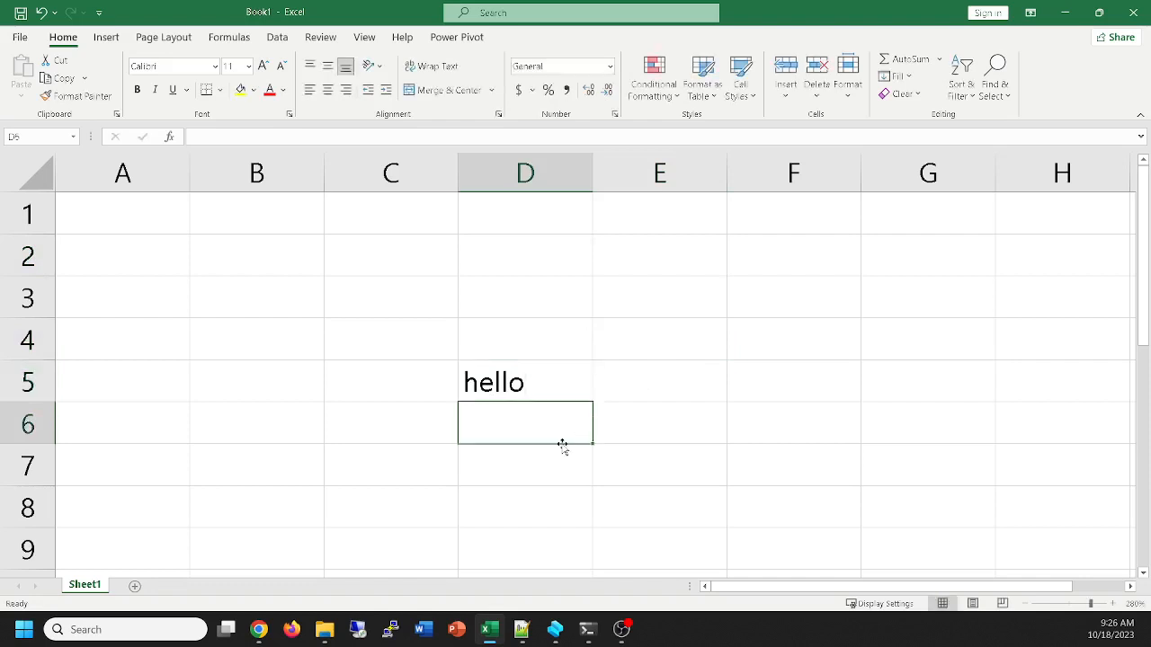
Replace the text in cell D5 with "world!"
{"action": "left_click", "coordinate": [543, 375]}
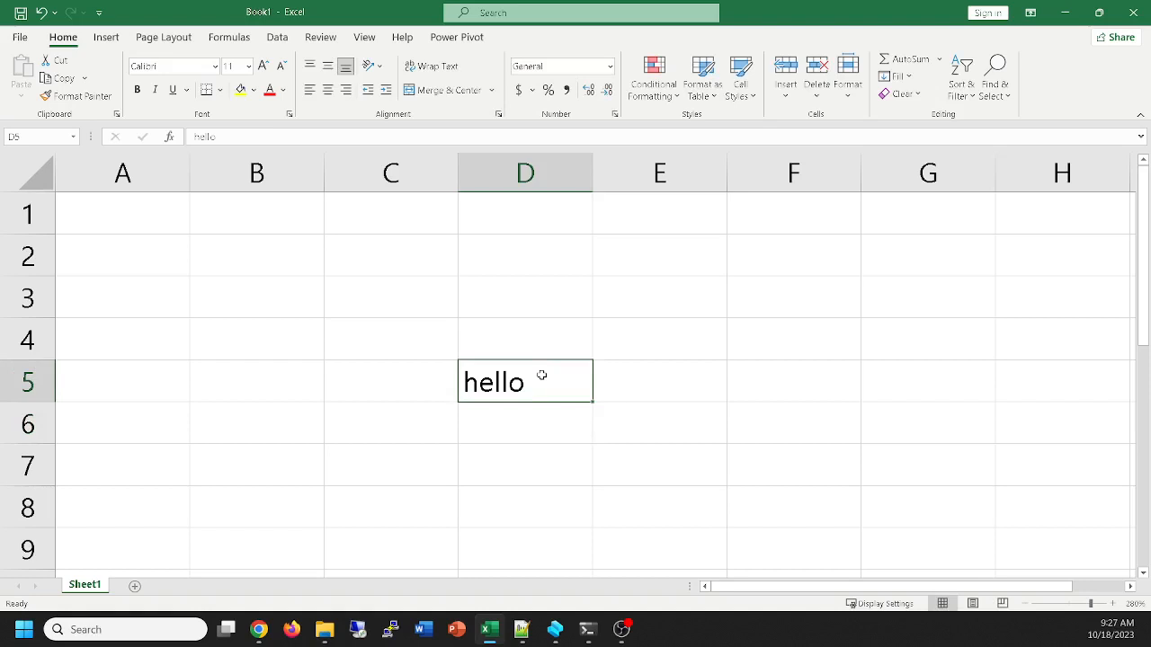
{"action": "double_click", "coordinate": [541, 375]}
{"action": "key", "text": "BackSpace"}
{"action": "key", "text": "BackSpace"}
{"action": "key", "text": "BackSpace"}
{"action": "key", "text": "BackSpace"}
{"action": "key", "text": "BackSpace"}
{"action": "type", "text": "world"}
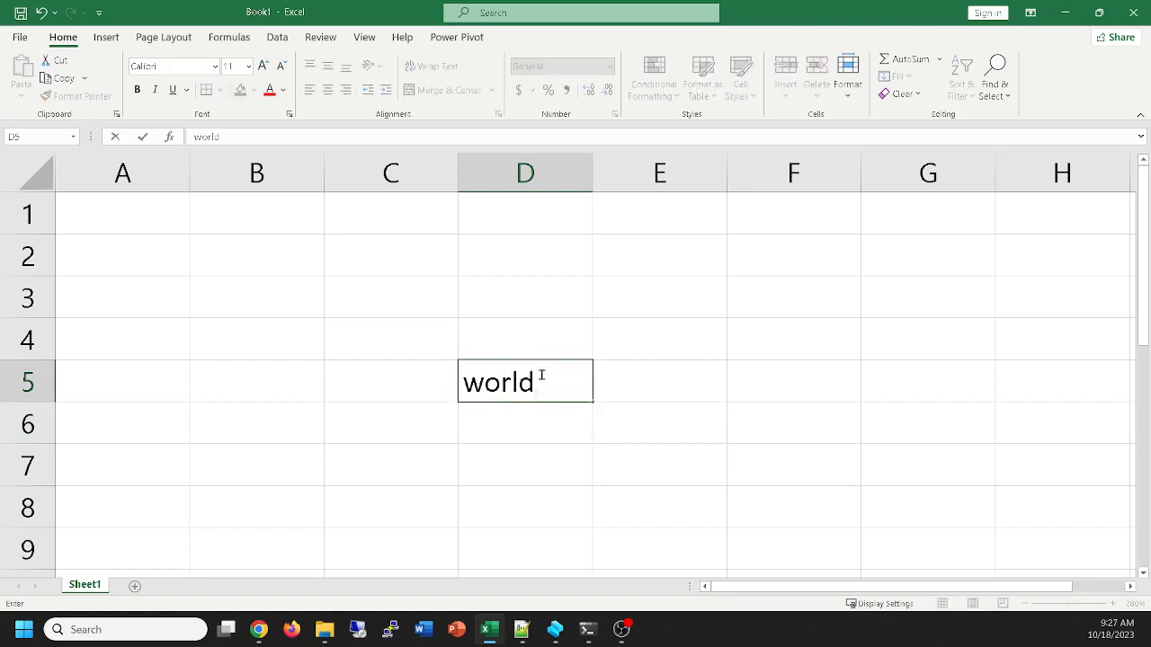
{"action": "type", "text": "!"}
{"action": "key", "text": "Return"}
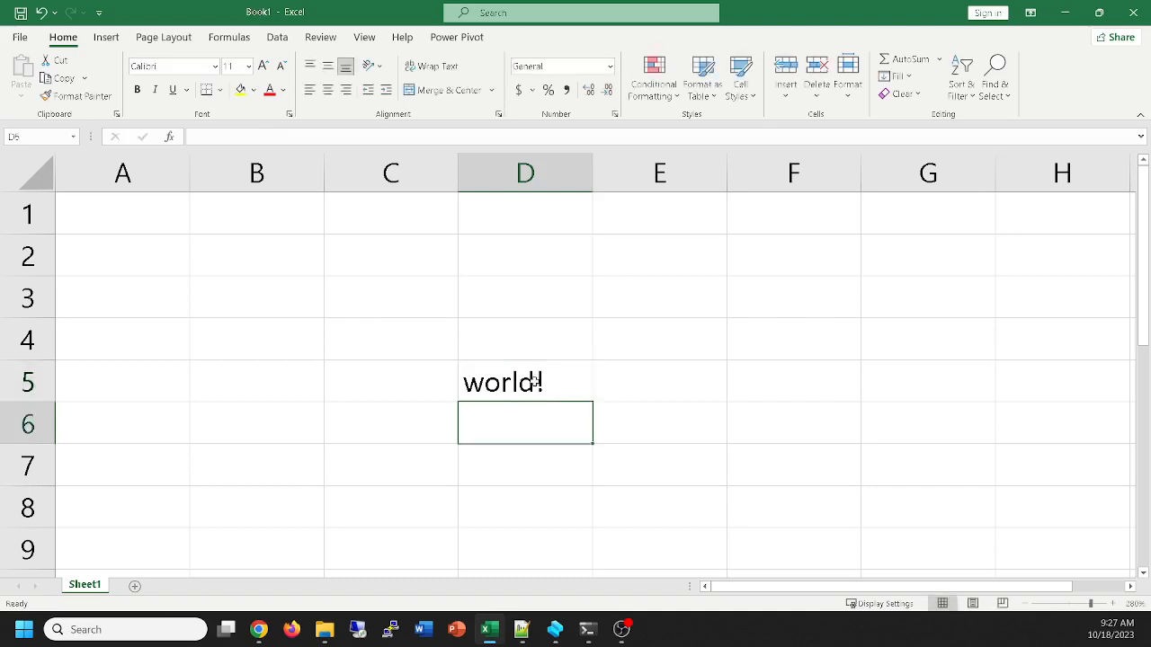
Insert "hello" and "to the" before the existing word in cell D5 so it reads "hello to the world!"
{"action": "double_click", "coordinate": [501, 382]}
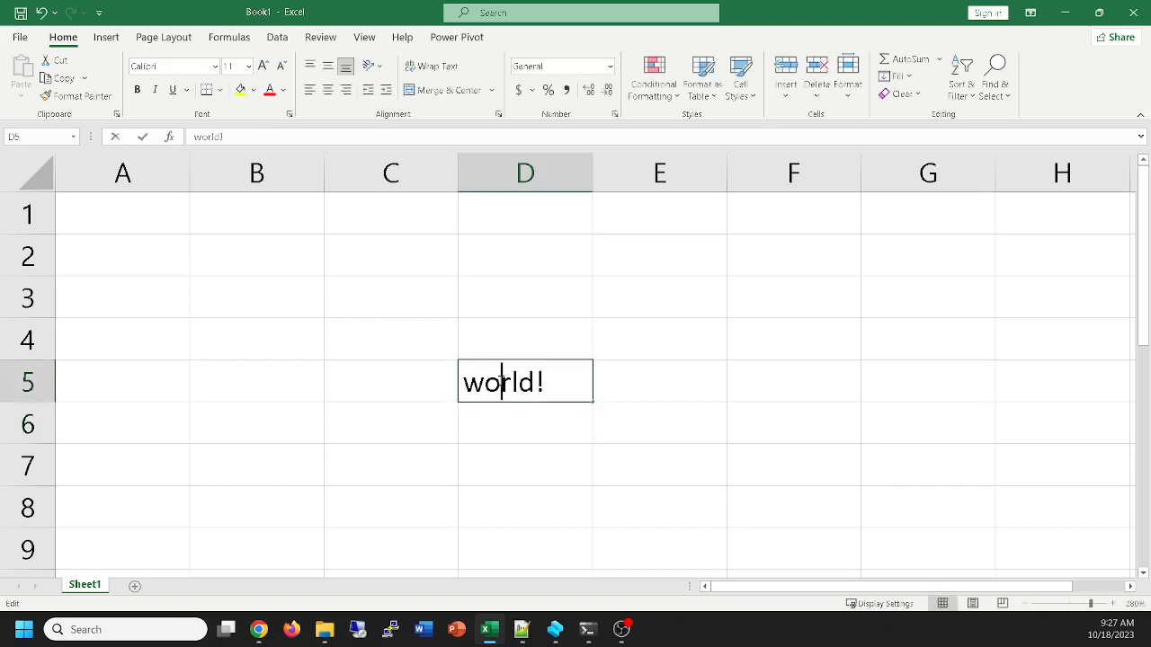
{"action": "left_click", "coordinate": [462, 384]}
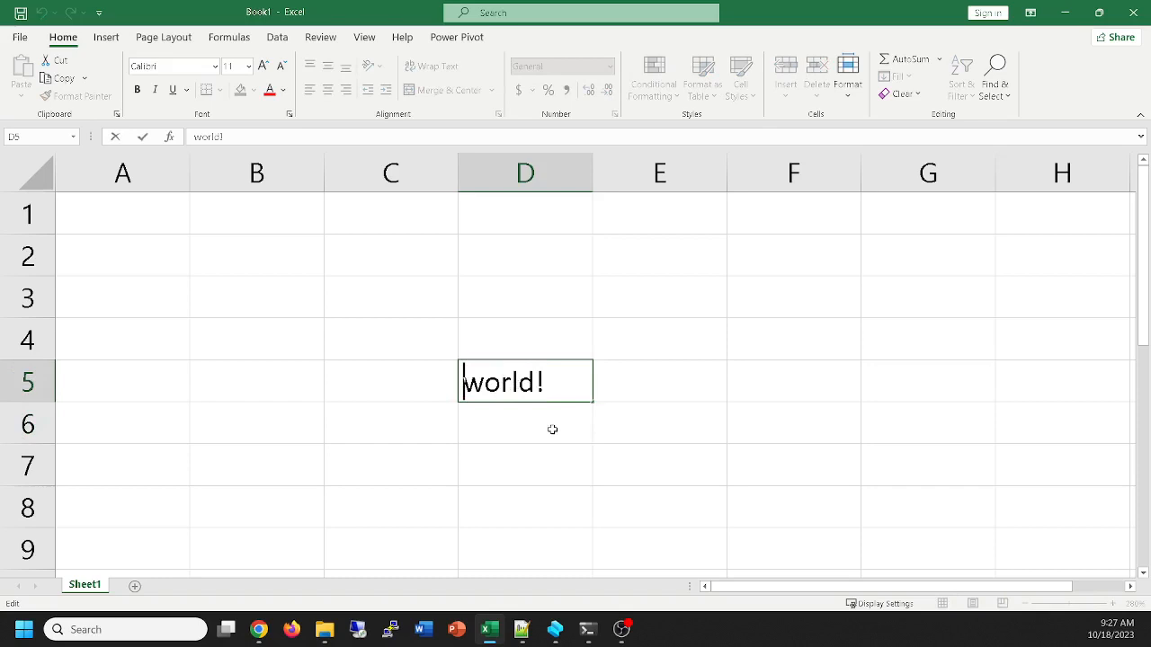
{"action": "left_click", "coordinate": [553, 382]}
{"action": "left_click", "coordinate": [461, 389]}
{"action": "type", "text": "hello"}
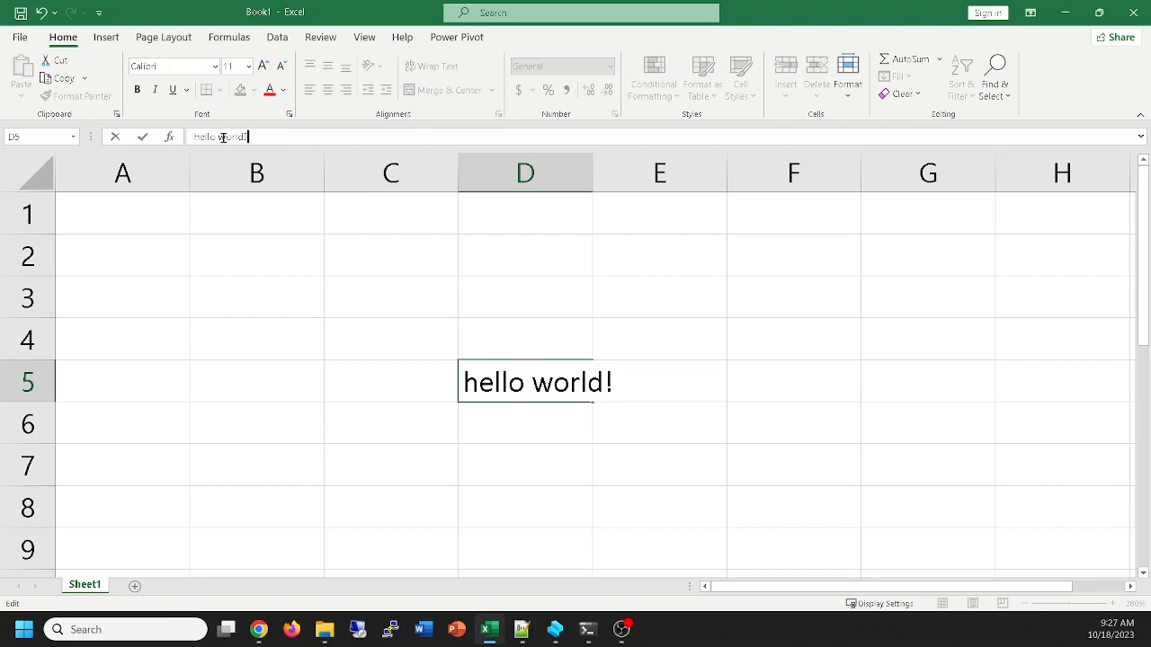
{"action": "type", "text": "to the"}
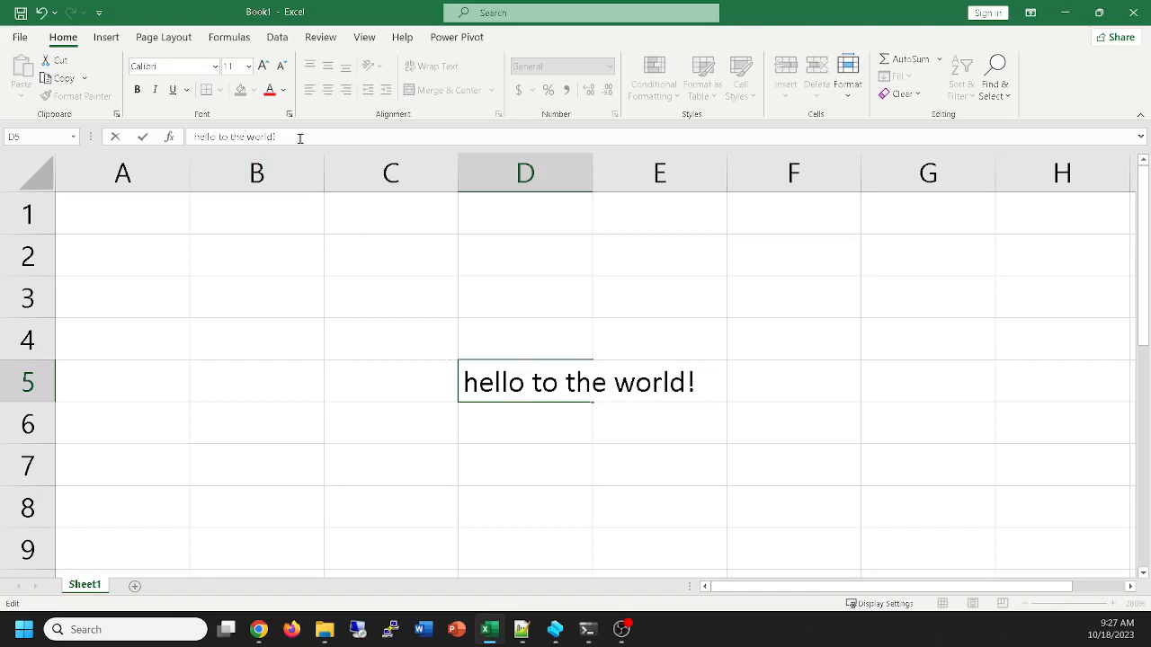
{"action": "left_click", "coordinate": [387, 432]}
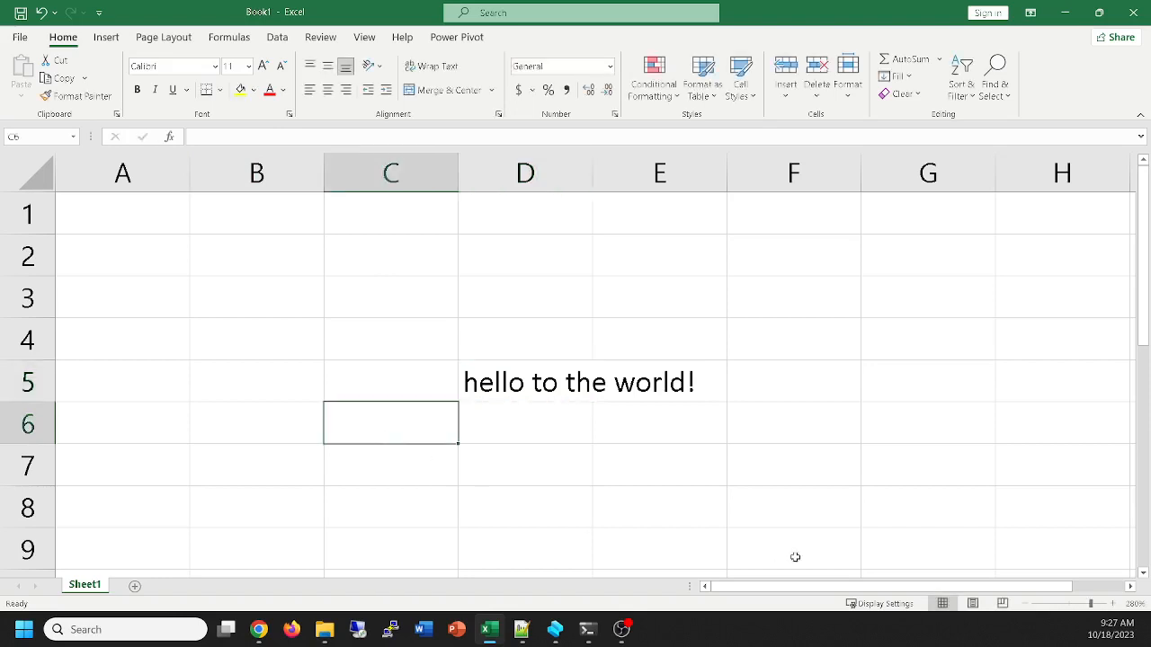
Clear the contents of cell D5
{"action": "left_click", "coordinate": [517, 385]}
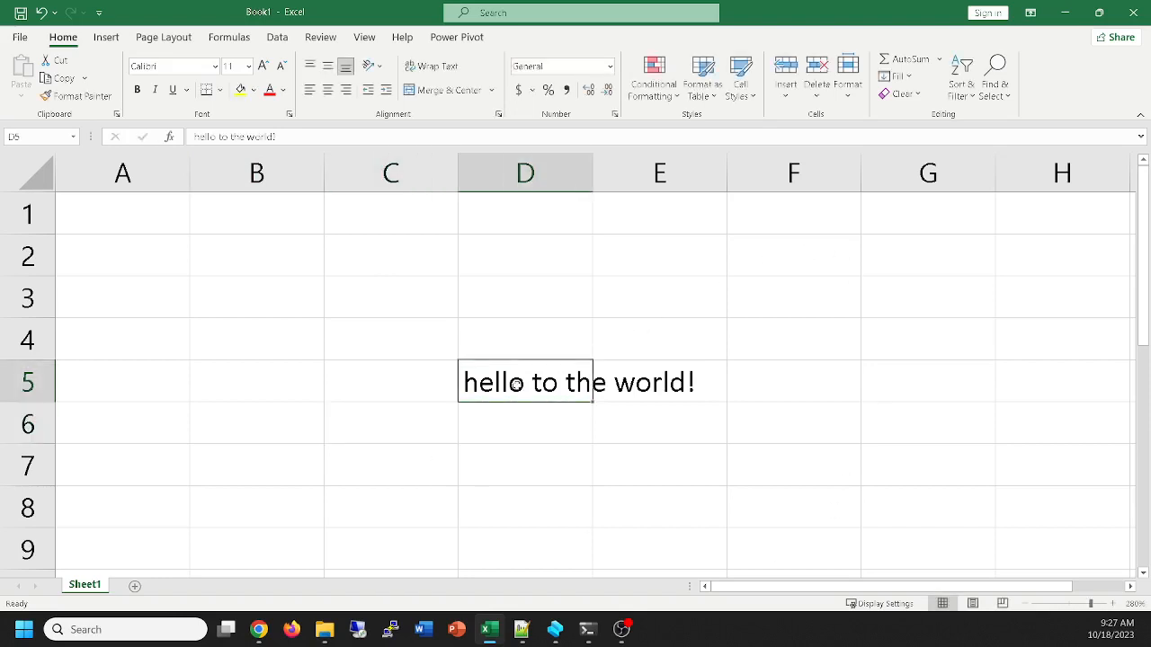
{"action": "key", "text": "Delete"}
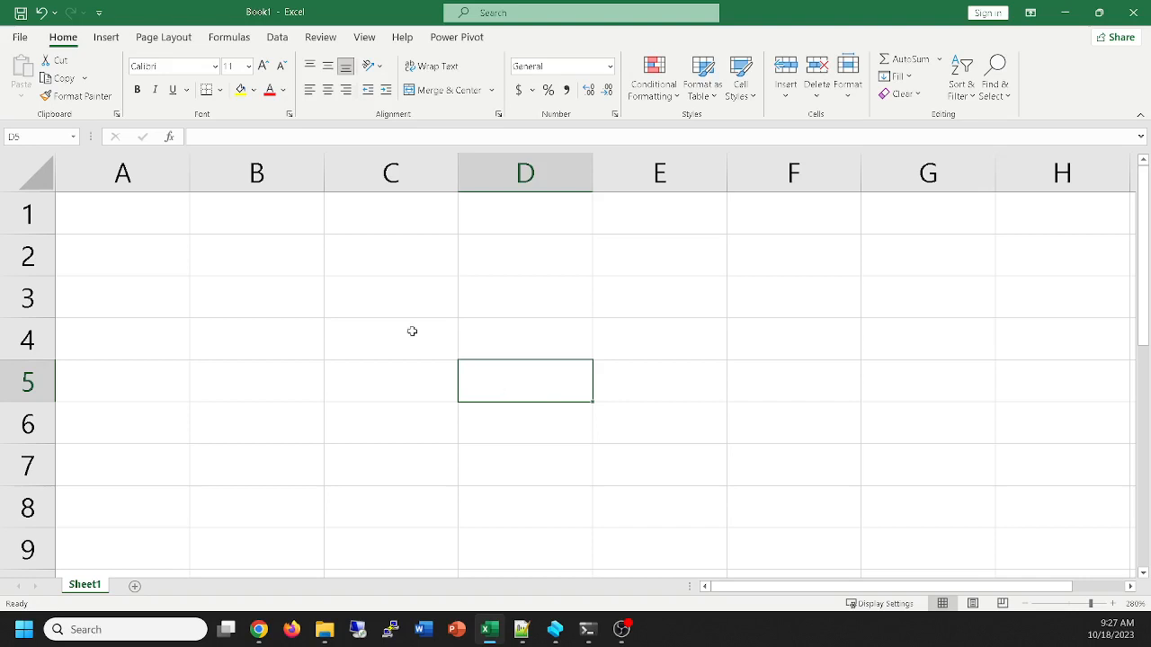
Enter "hi!" in cell B3, and clear the contents of the range A2:F6
{"action": "left_click", "coordinate": [305, 294]}
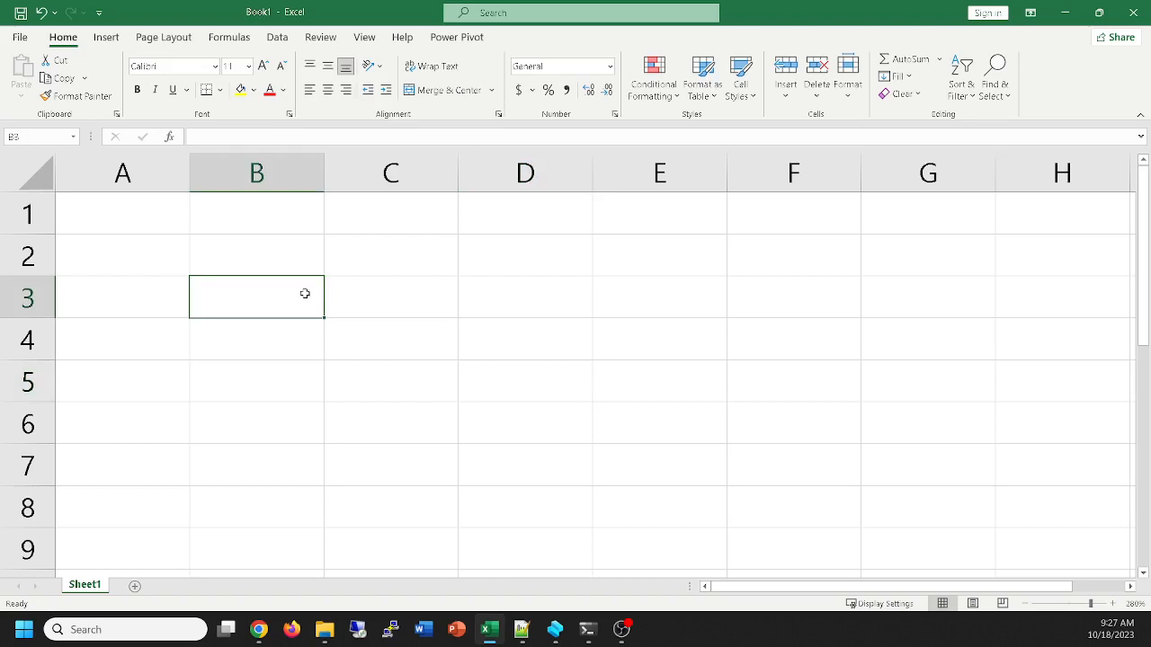
{"action": "type", "text": "hi!"}
{"action": "key", "text": "Return"}
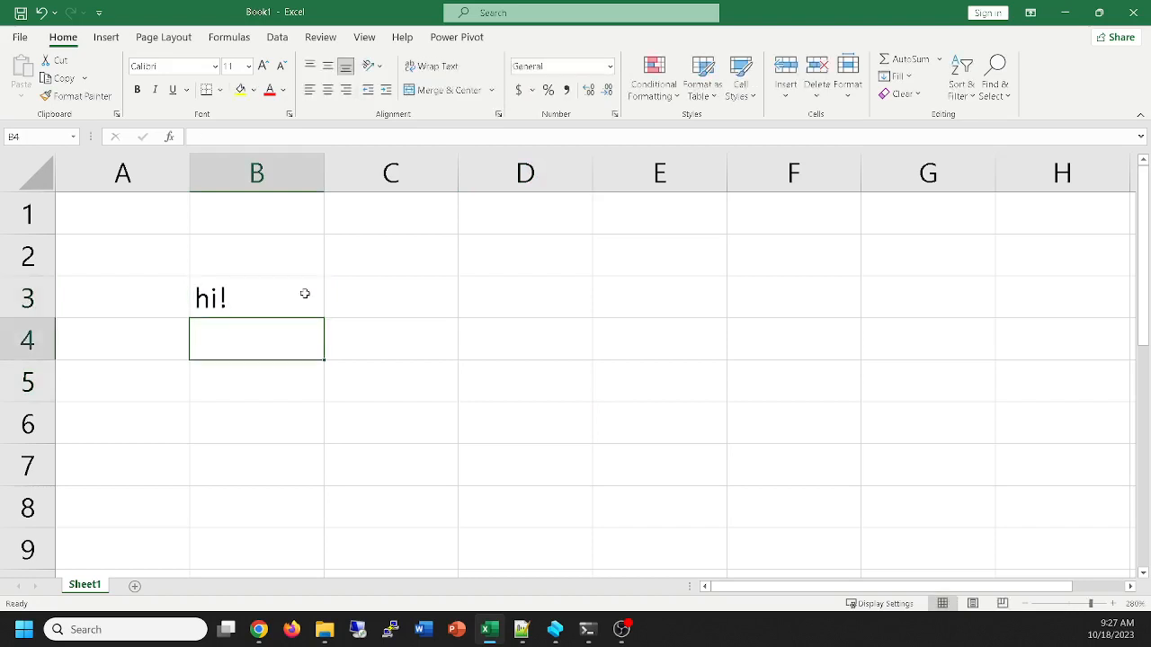
{"action": "left_click_drag", "start_coordinate": [144, 247], "coordinate": [775, 427]}
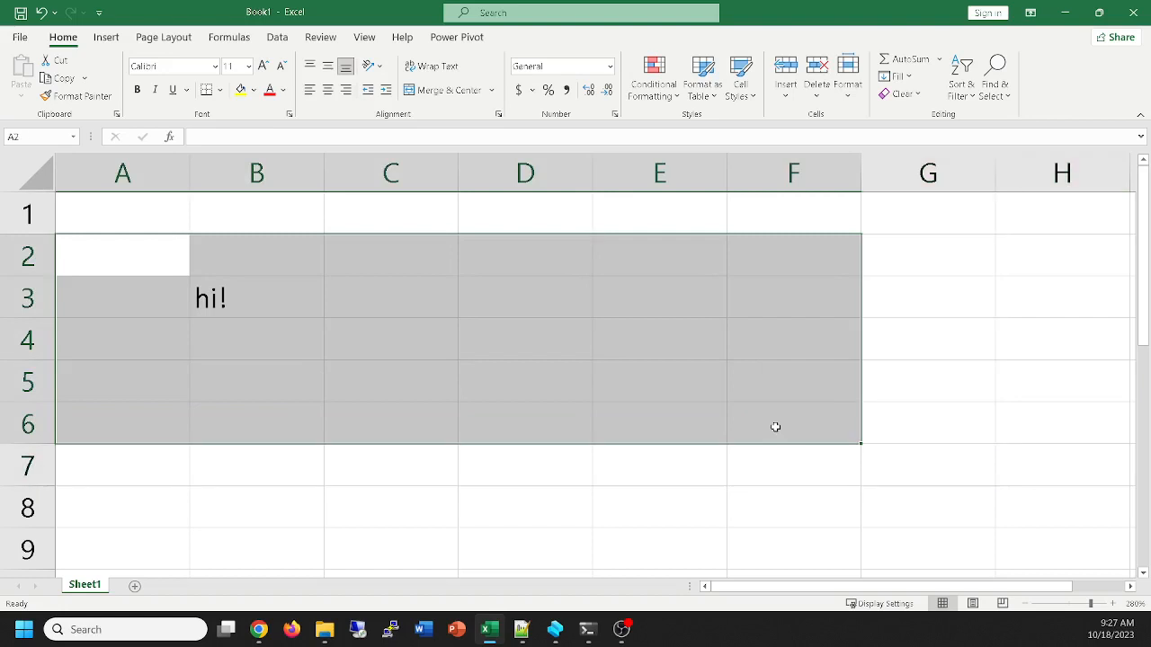
{"action": "key", "text": "Delete"}
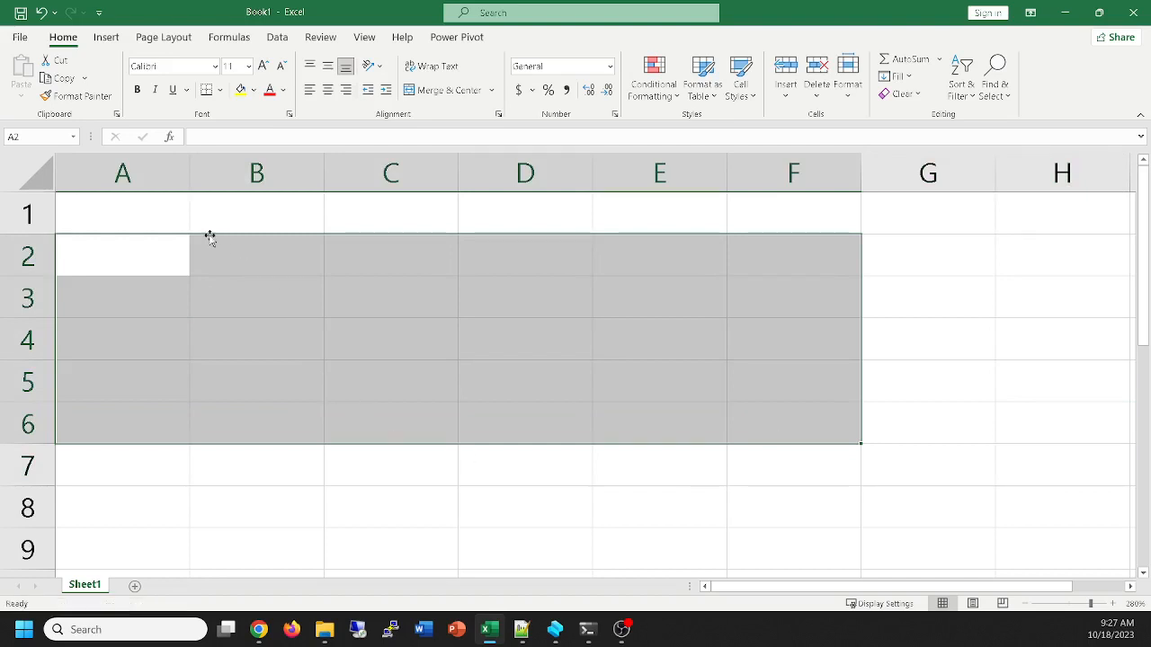
{"action": "left_click", "coordinate": [243, 219]}
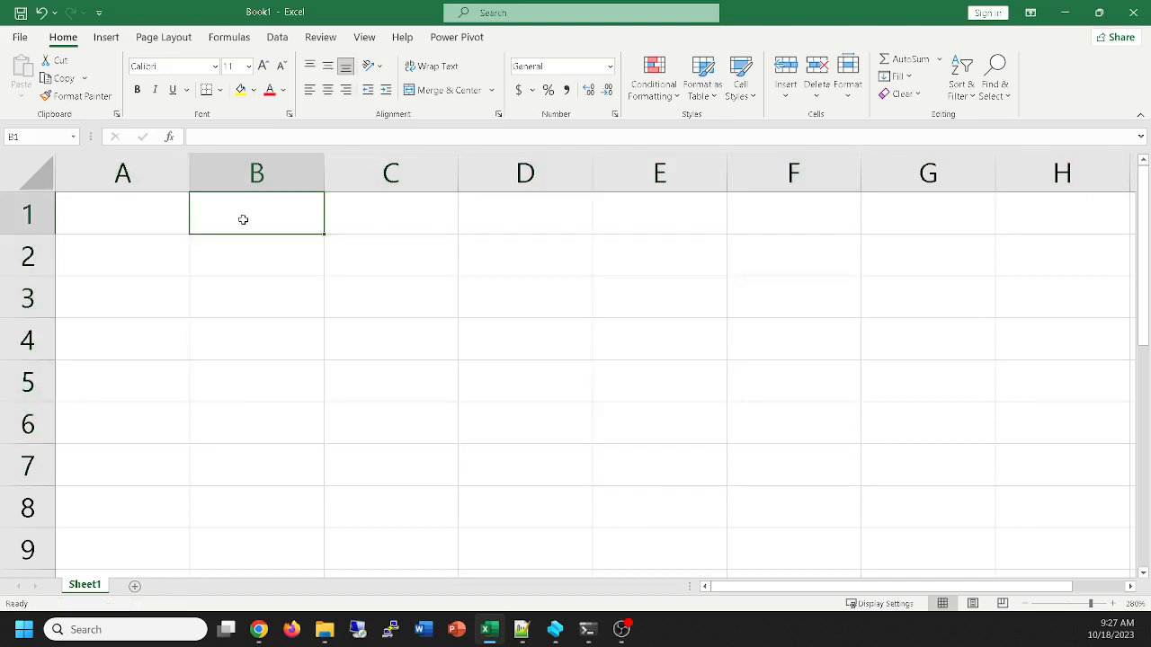
{"action": "key", "text": "Down"}
{"action": "key", "text": "Down"}
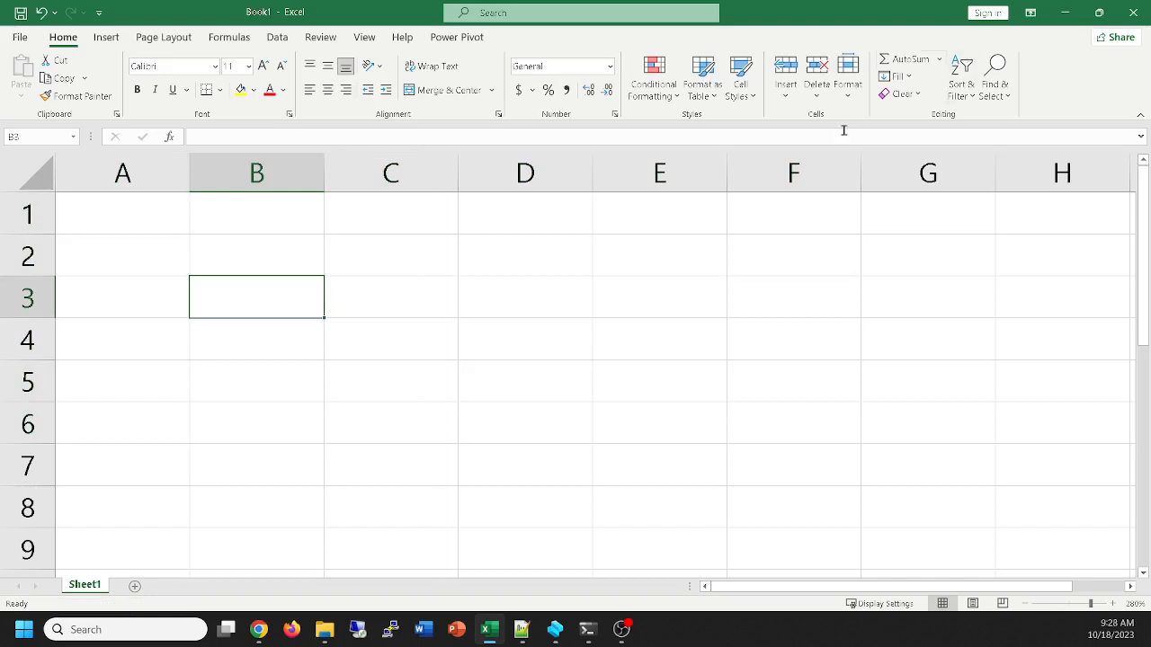
{"action": "left_click", "coordinate": [540, 345]}
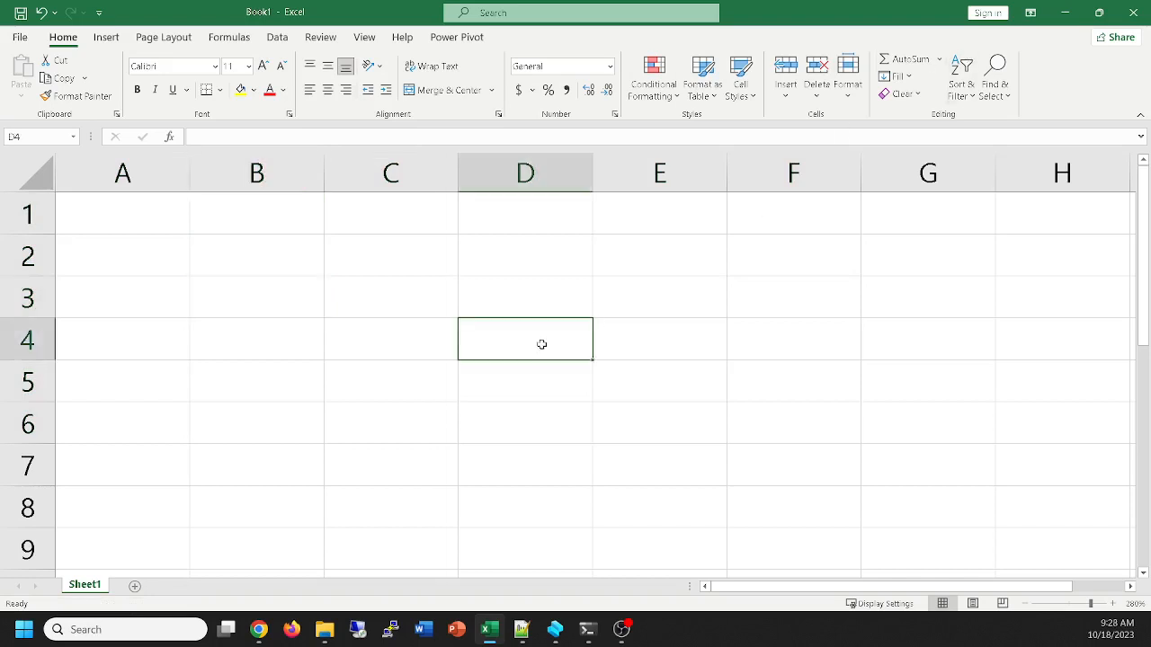
Move the active cell around the empty grid one cell at a time, passing from B5 through D3, F3, C7, A3 and D2 to C4
{"action": "left_click", "coordinate": [284, 385]}
{"action": "key", "text": "Right"}
{"action": "key", "text": "Right"}
{"action": "key", "text": "Up"}
{"action": "key", "text": "Up"}
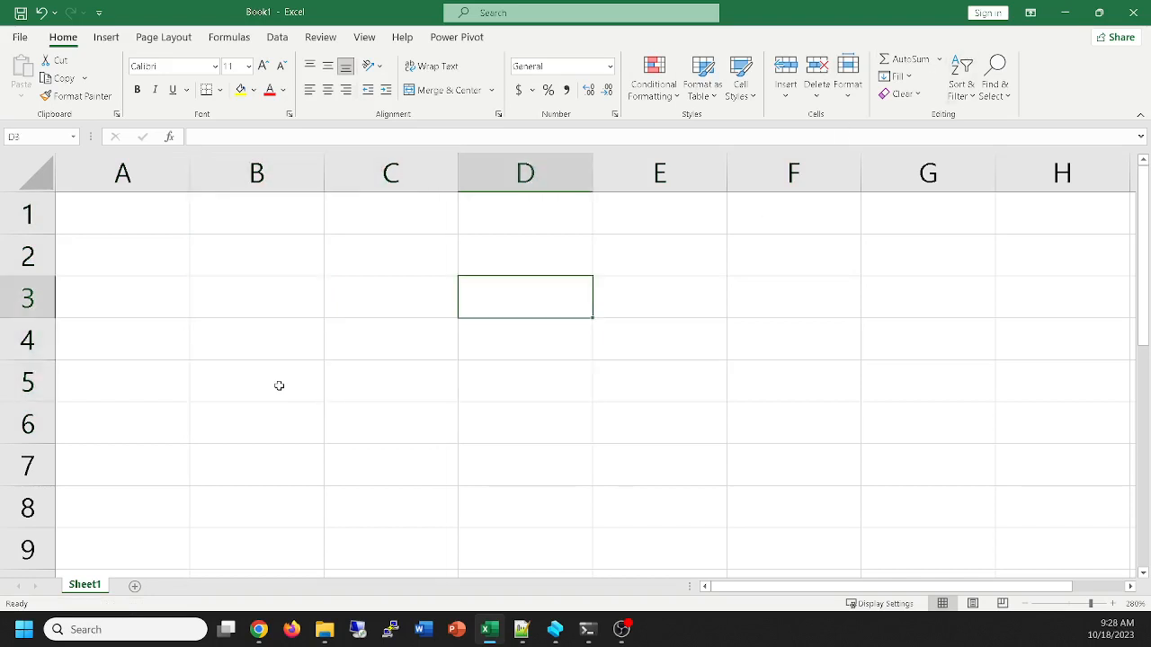
{"action": "key", "text": "Left"}
{"action": "key", "text": "Right"}
{"action": "key", "text": "Right"}
{"action": "key", "text": "Right"}
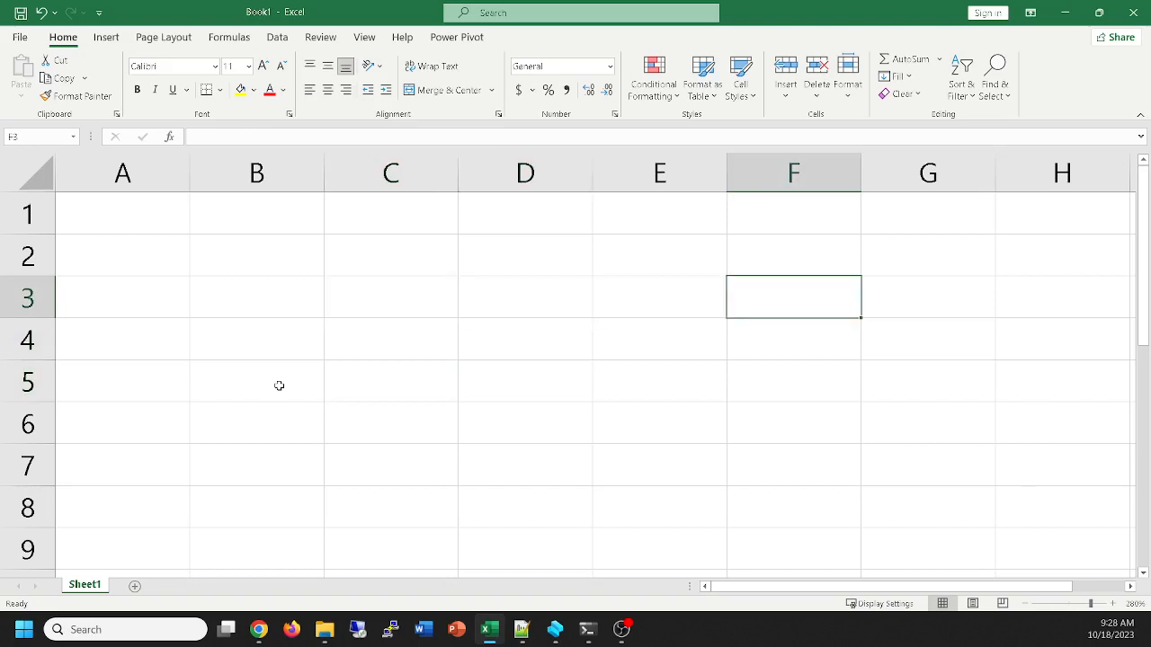
{"action": "key", "text": "Left"}
{"action": "key", "text": "Left"}
{"action": "key", "text": "Left"}
{"action": "key", "text": "Down"}
{"action": "key", "text": "Down"}
{"action": "key", "text": "Down"}
{"action": "key", "text": "Down"}
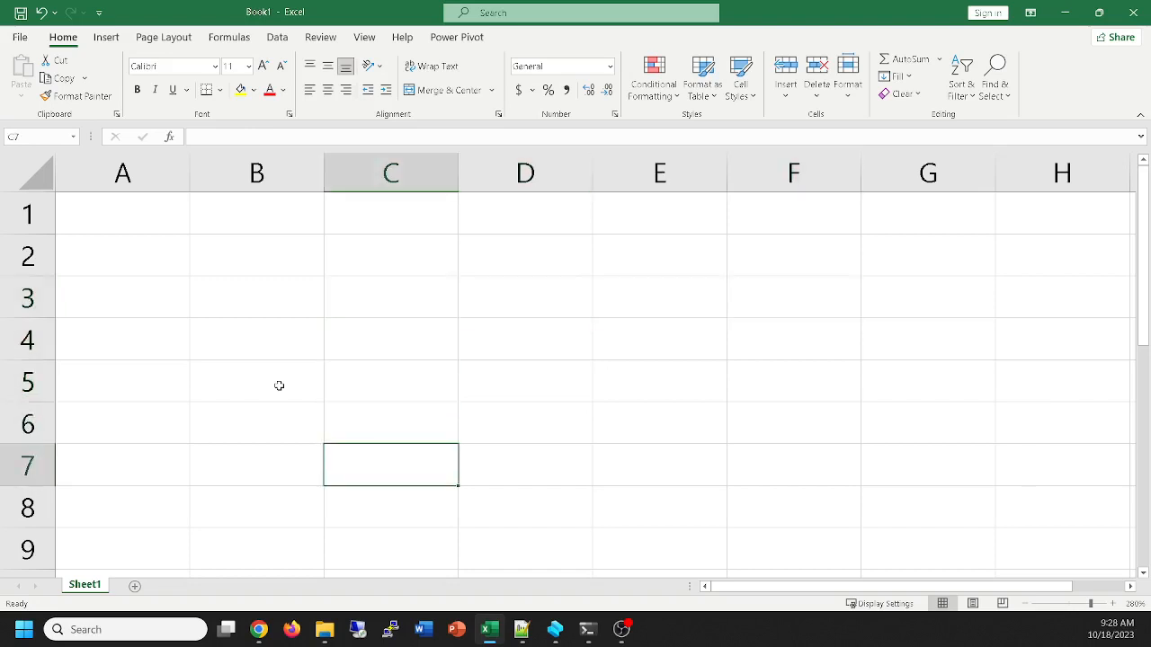
{"action": "key", "text": "Up"}
{"action": "key", "text": "Up"}
{"action": "key", "text": "Up"}
{"action": "key", "text": "Left"}
{"action": "key", "text": "Left"}
{"action": "key", "text": "Up"}
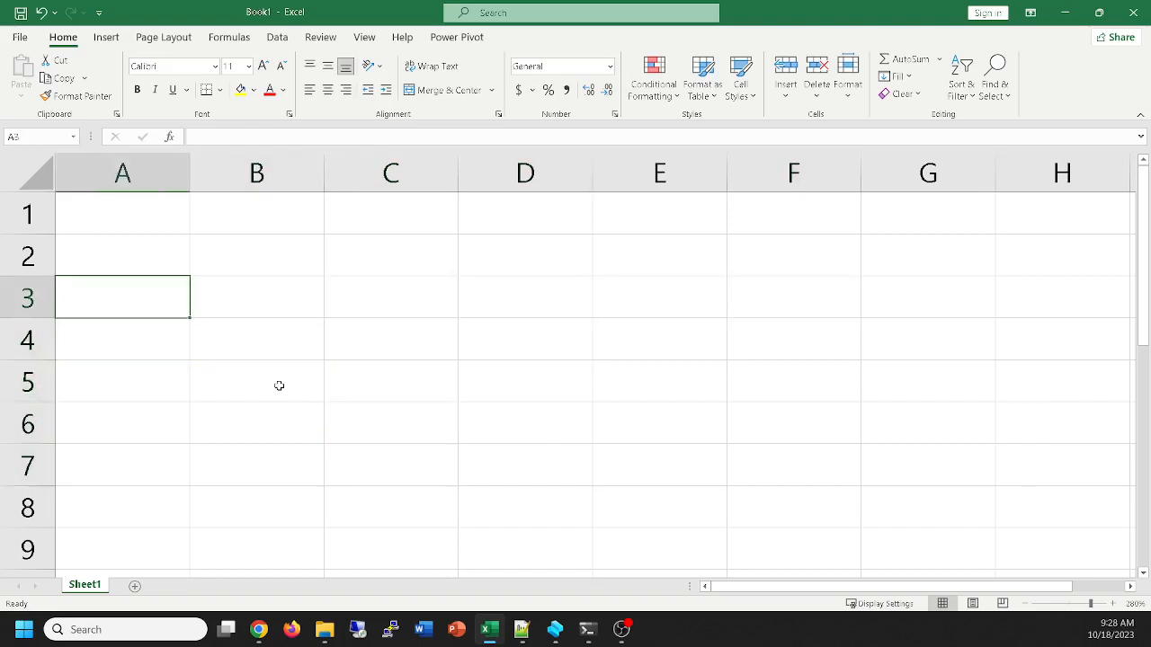
{"action": "key", "text": "Right"}
{"action": "key", "text": "Right"}
{"action": "key", "text": "Right"}
{"action": "key", "text": "Up"}
{"action": "key", "text": "Up"}
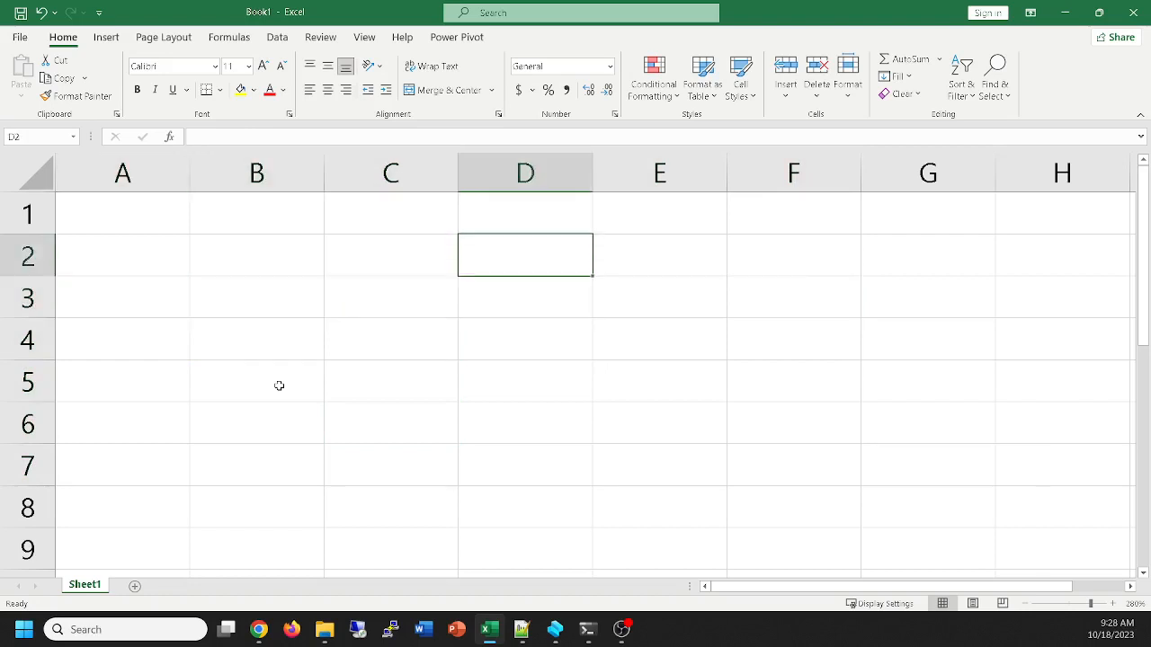
{"action": "key", "text": "Left"}
{"action": "key", "text": "Left"}
{"action": "key", "text": "Left"}
{"action": "key", "text": "Down"}
{"action": "key", "text": "Down"}
{"action": "key", "text": "Down"}
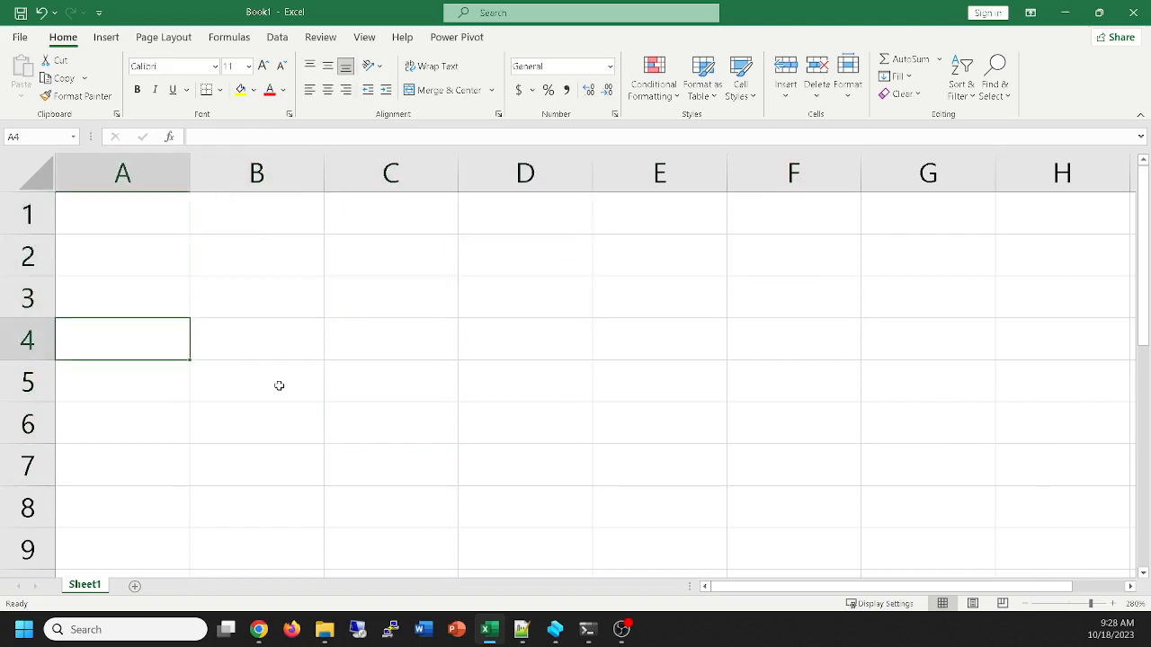
{"action": "key", "text": "Right"}
{"action": "key", "text": "Right"}
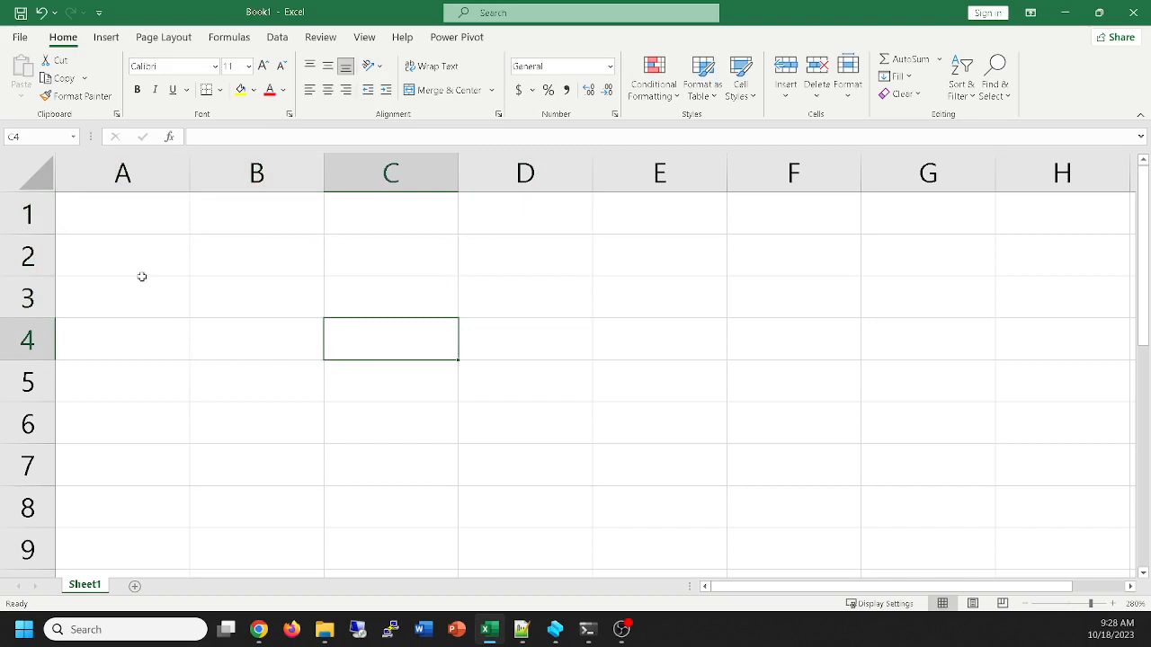
Select cells A1, B3, B4, C4 and D5 in turn, return to C4, and compare each selection's column and row with its cell reference
{"action": "left_click", "coordinate": [142, 230]}
{"action": "left_click", "coordinate": [212, 312]}
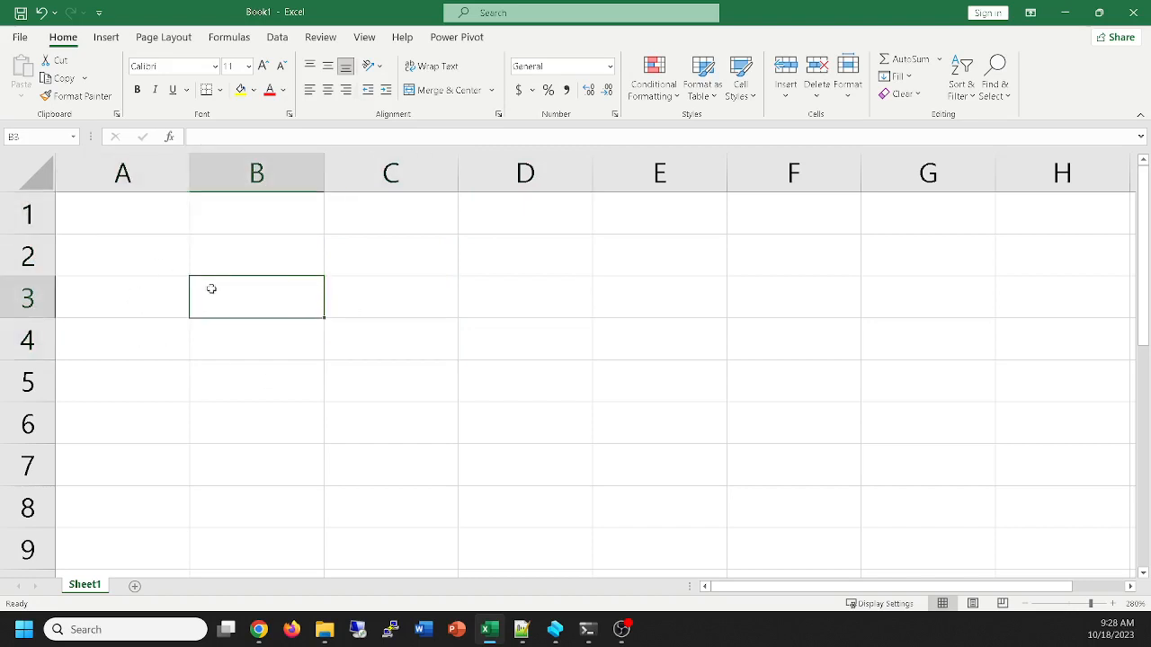
{"action": "left_click", "coordinate": [11, 134]}
{"action": "left_click", "coordinate": [268, 352]}
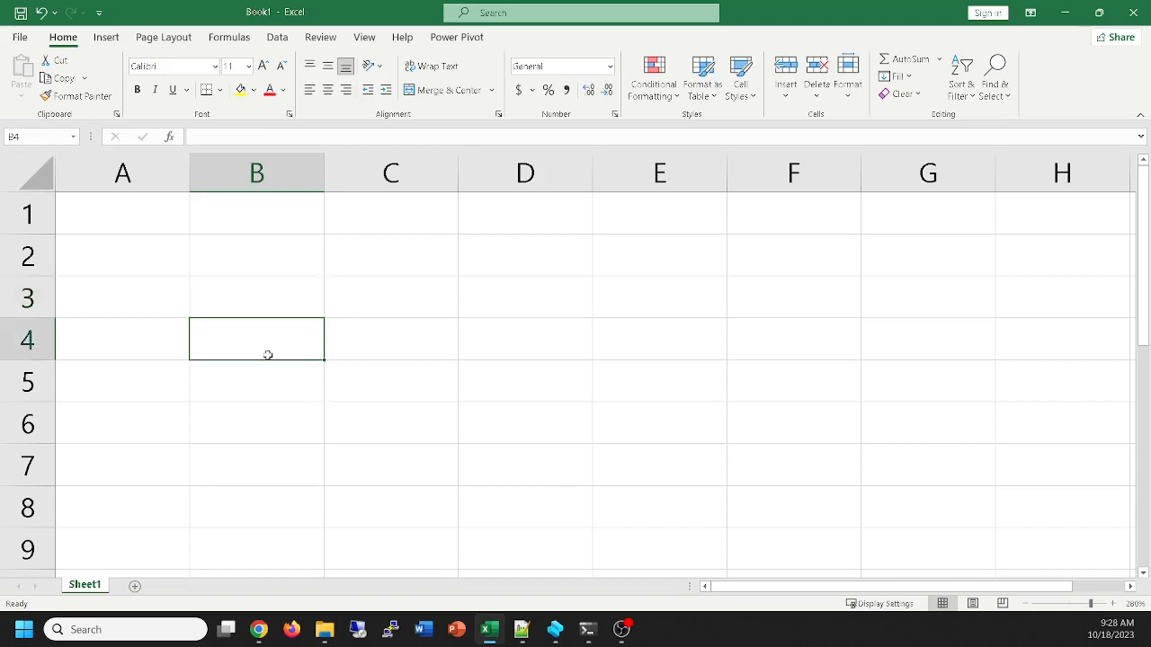
{"action": "left_click", "coordinate": [422, 335]}
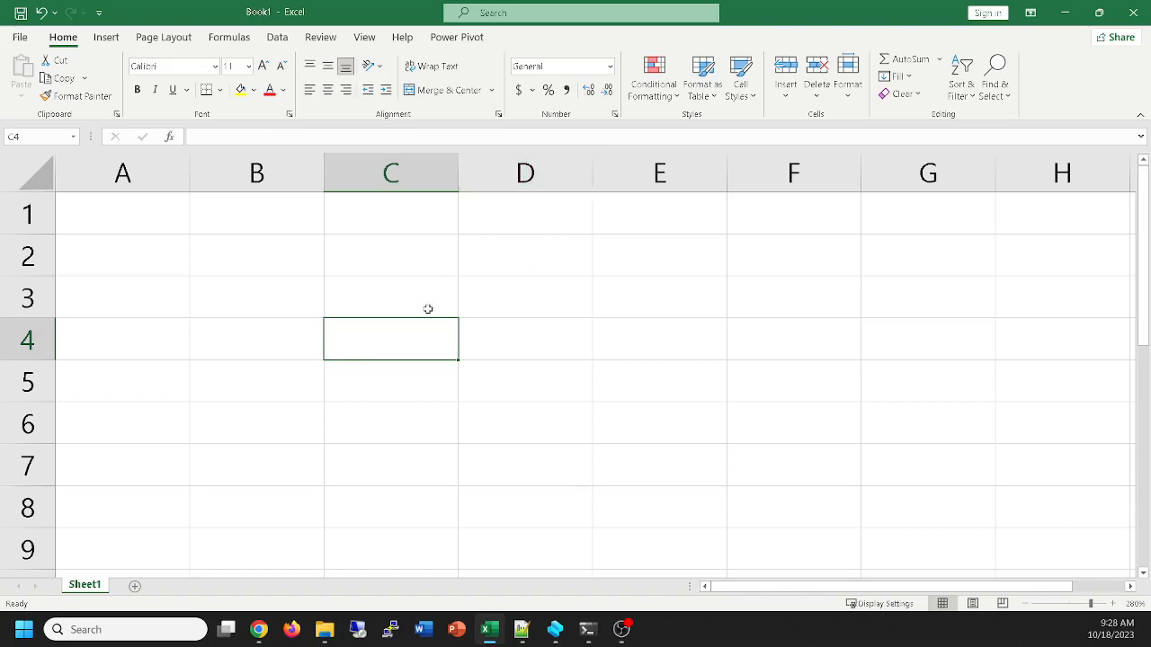
{"action": "left_click", "coordinate": [491, 373]}
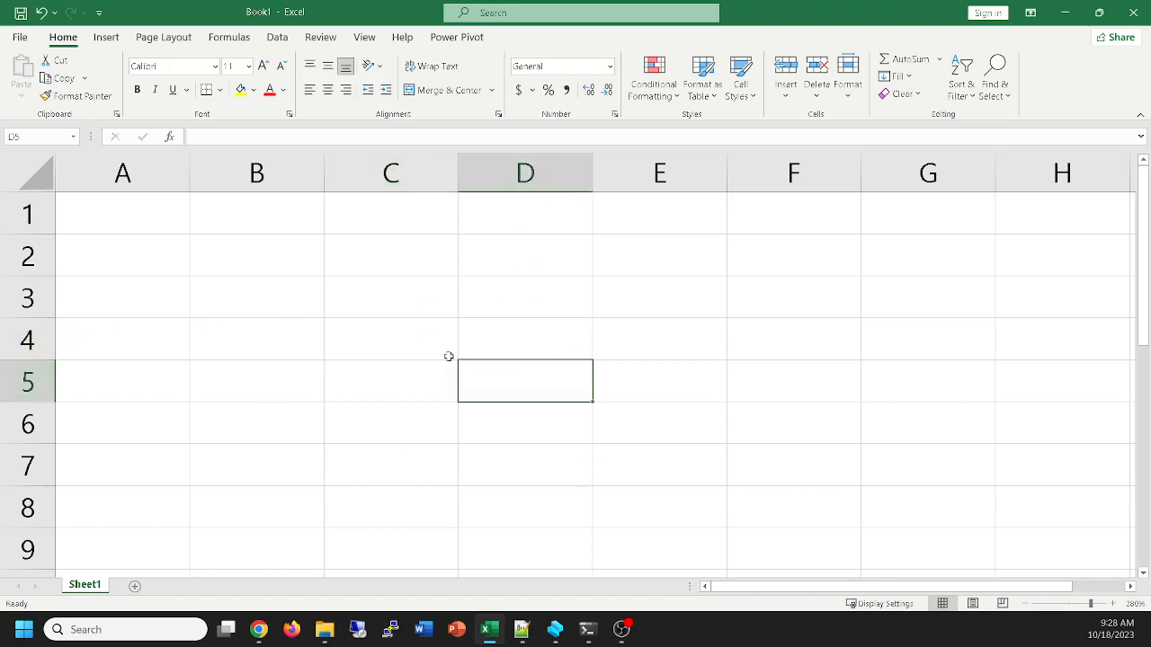
{"action": "left_click", "coordinate": [379, 342]}
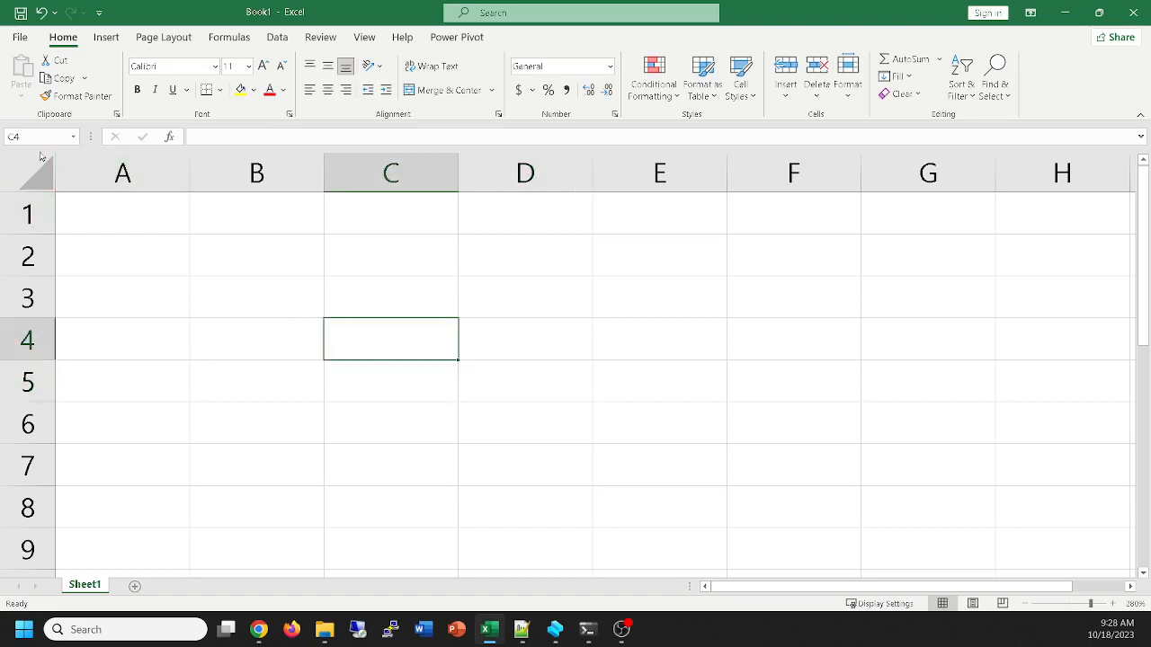
{"action": "double_click", "coordinate": [384, 330]}
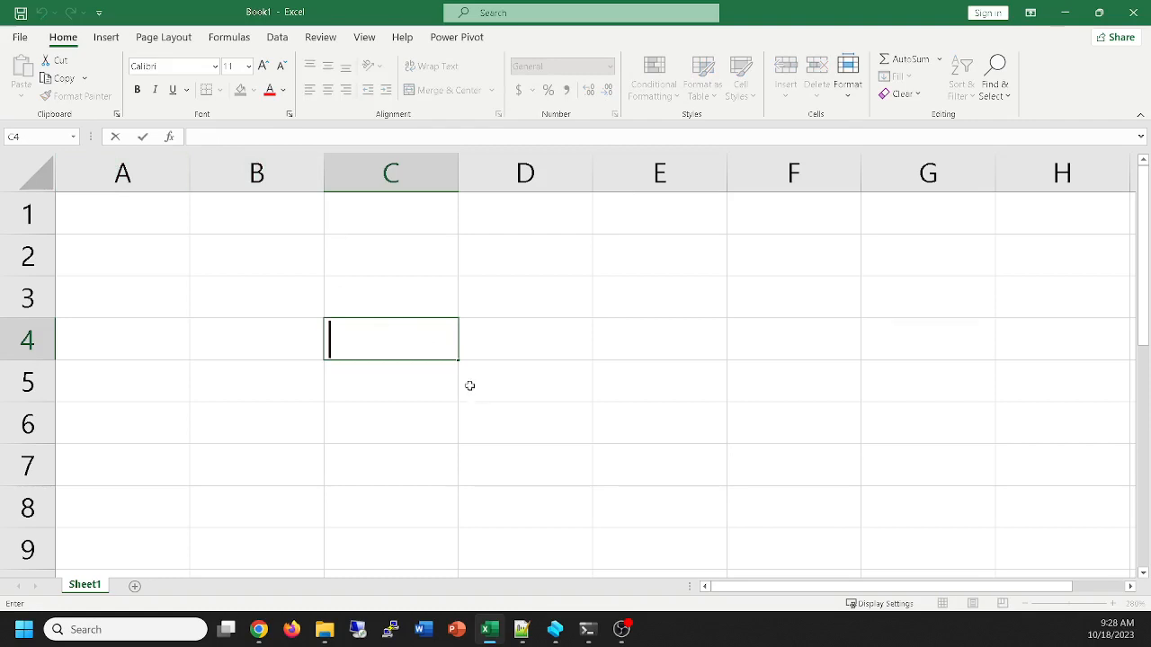
{"action": "left_click", "coordinate": [376, 477]}
{"action": "left_click", "coordinate": [264, 333]}
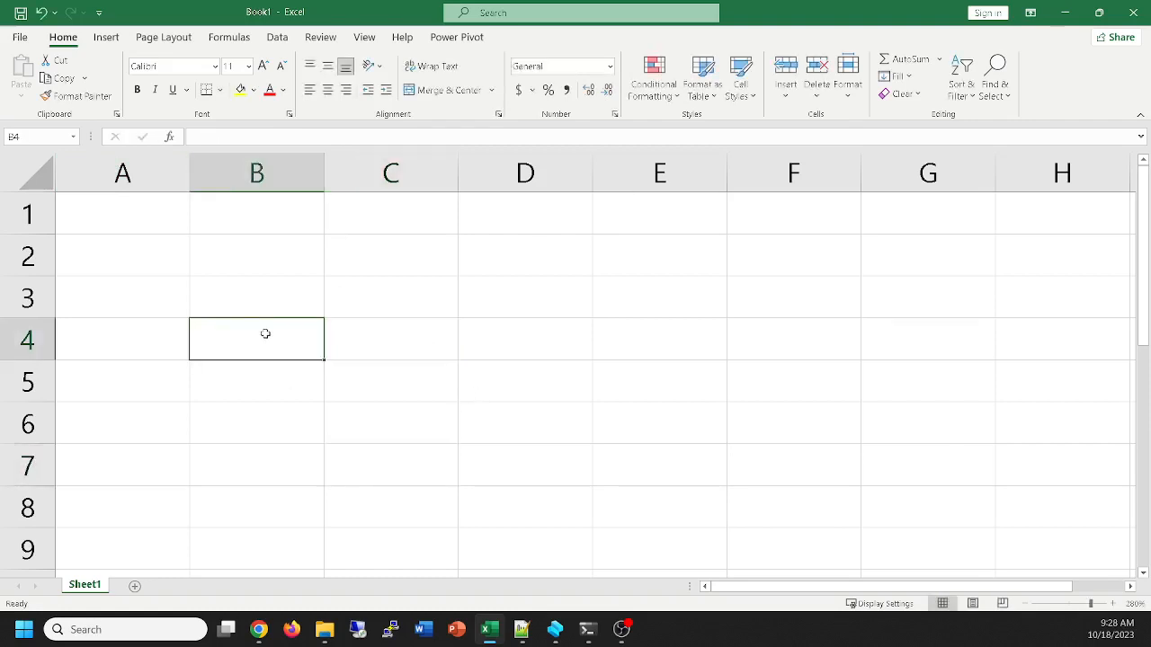
Apply bold formatting to the empty cell B1 and enter "hello" in it
{"action": "scroll", "coordinate": [480, 376], "scroll_direction": "down", "scroll_amount": 4}
{"action": "scroll", "coordinate": [482, 378], "scroll_direction": "up", "scroll_amount": 4}
{"action": "left_click", "coordinate": [287, 226]}
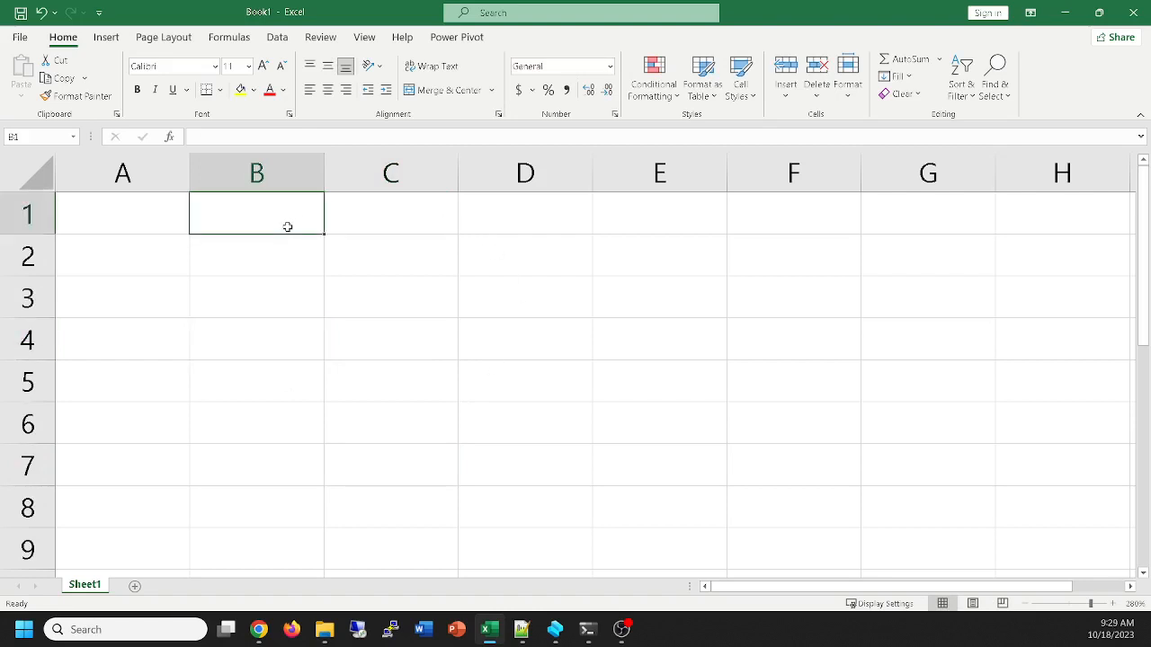
{"action": "left_click", "coordinate": [136, 89]}
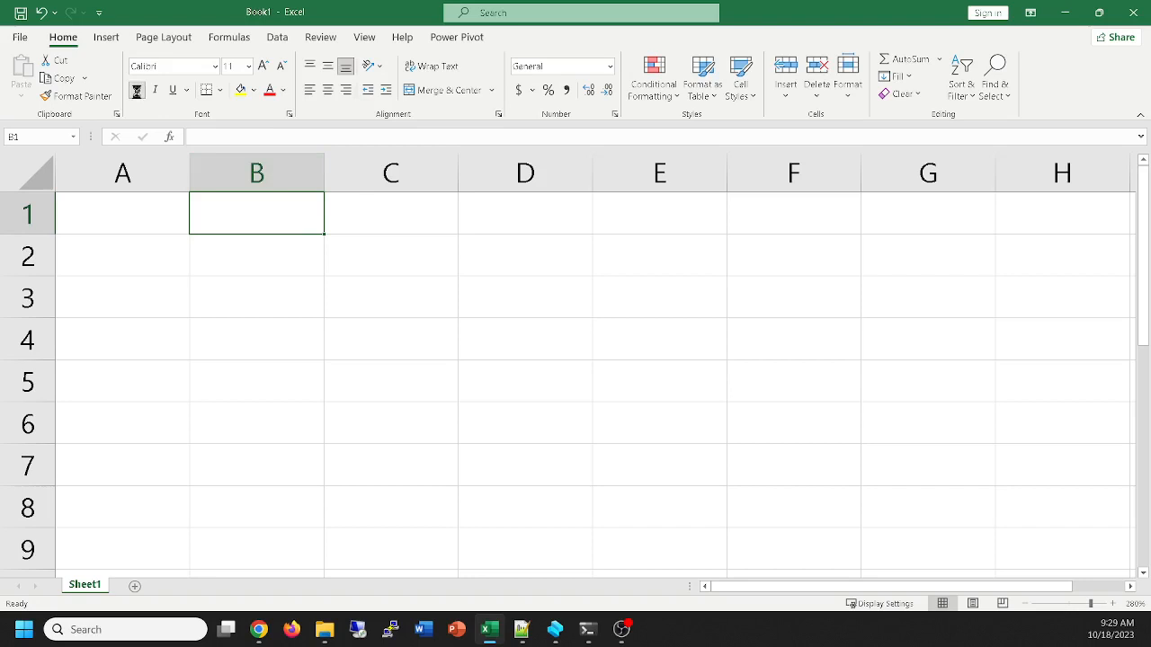
{"action": "left_click", "coordinate": [384, 424]}
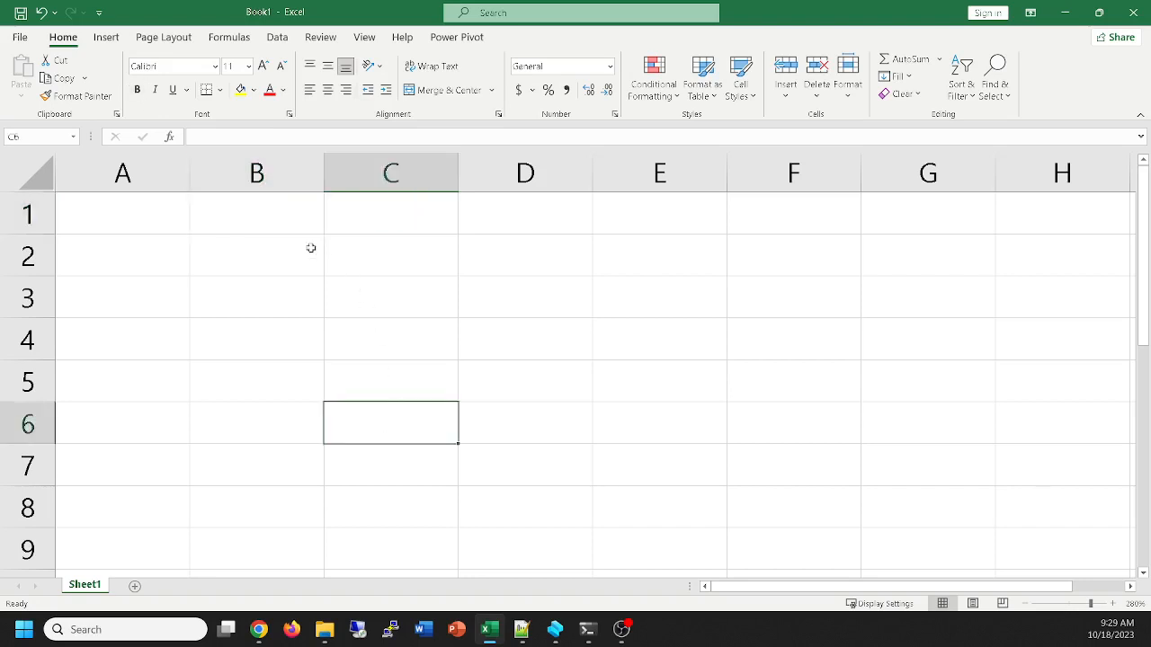
{"action": "left_click", "coordinate": [262, 213]}
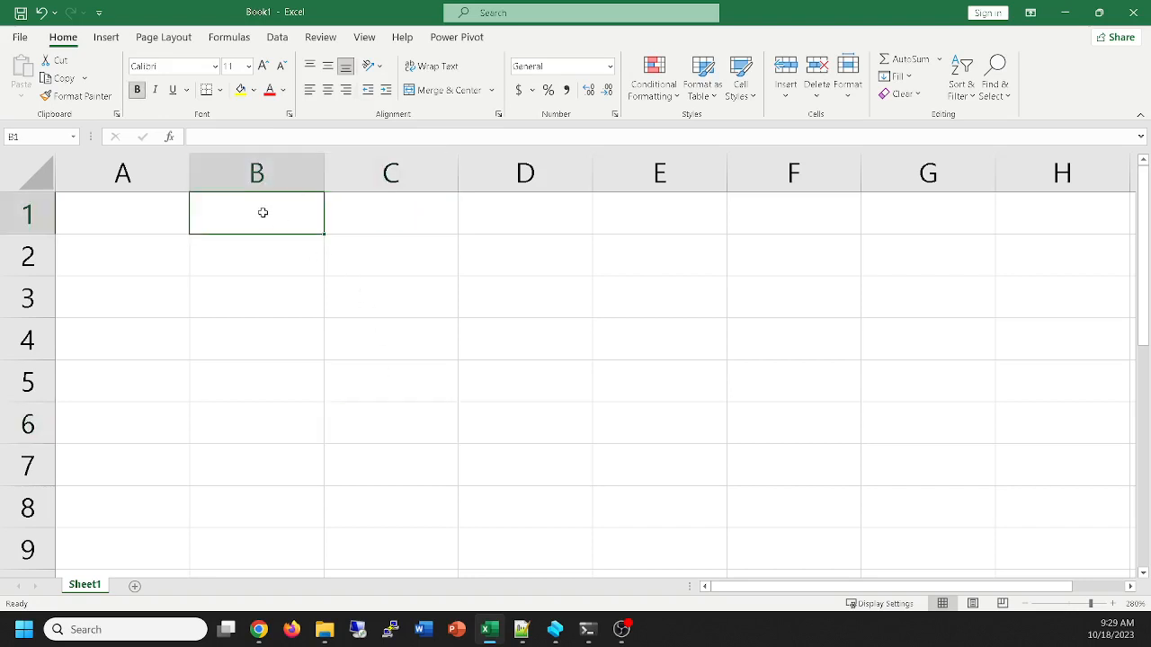
{"action": "type", "text": "hello"}
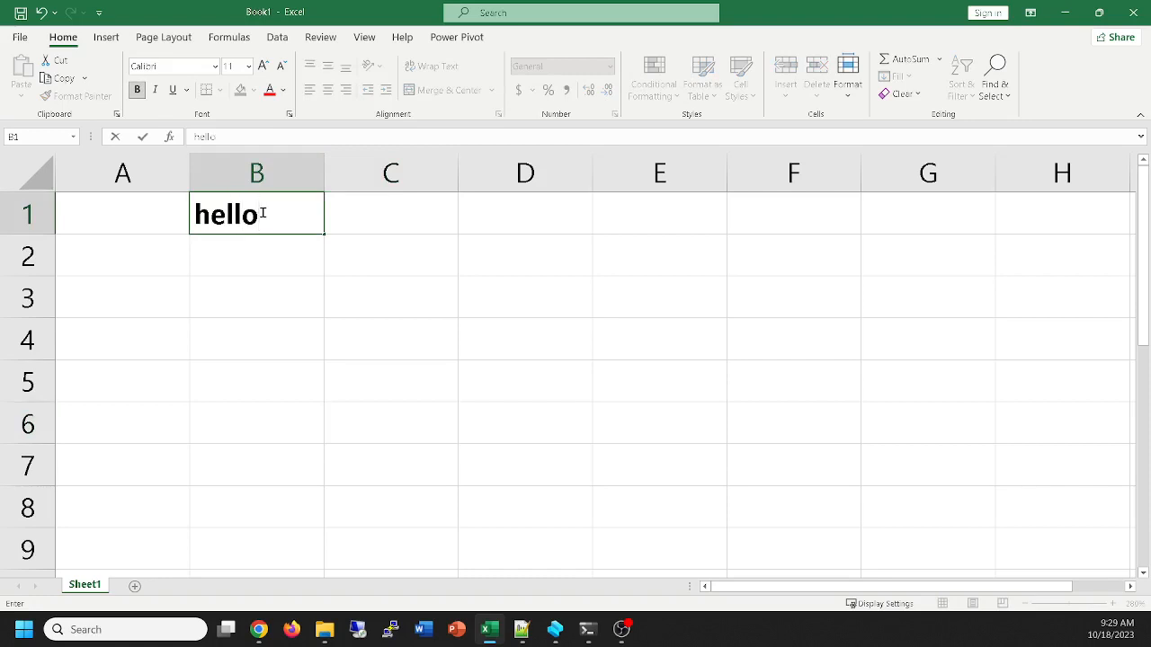
{"action": "left_click", "coordinate": [279, 331]}
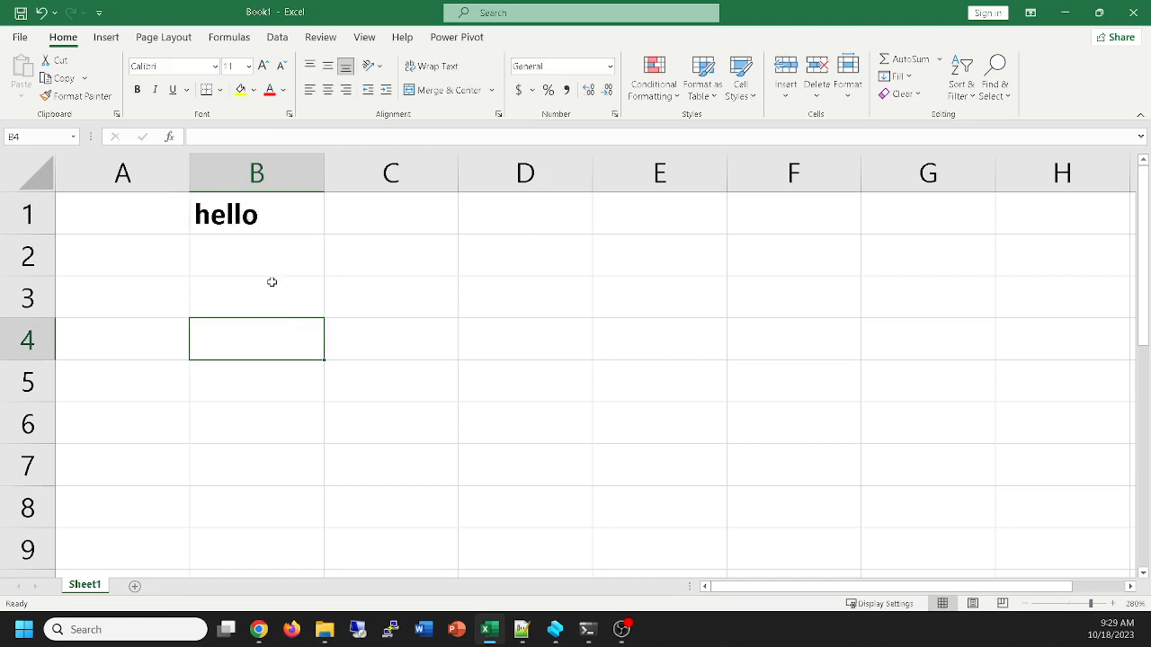
Set the font colour of the range B3:F7 to red, and enter "hello" in cell D5
{"action": "left_click_drag", "start_coordinate": [268, 297], "coordinate": [800, 456]}
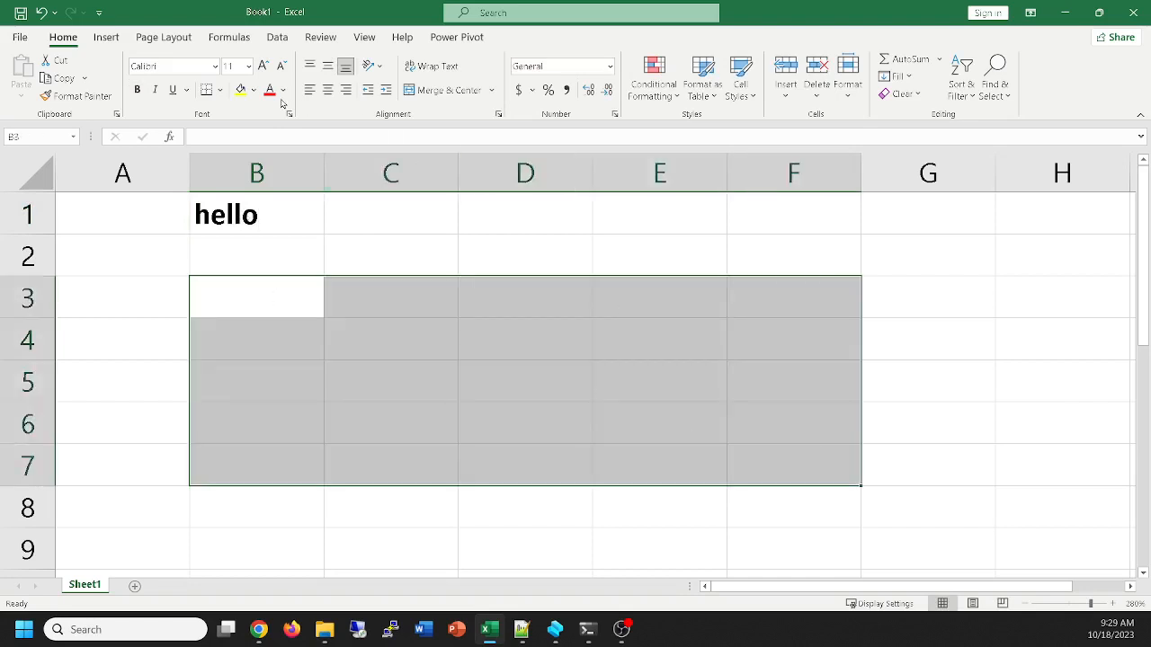
{"action": "left_click", "coordinate": [186, 385]}
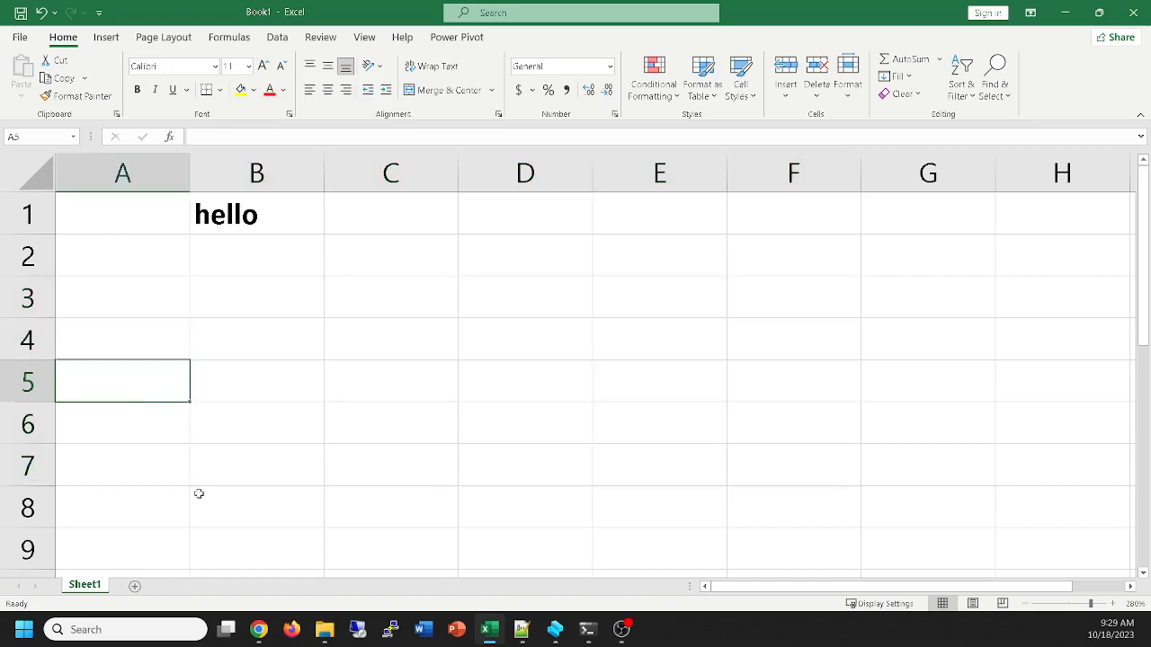
{"action": "left_click", "coordinate": [559, 390]}
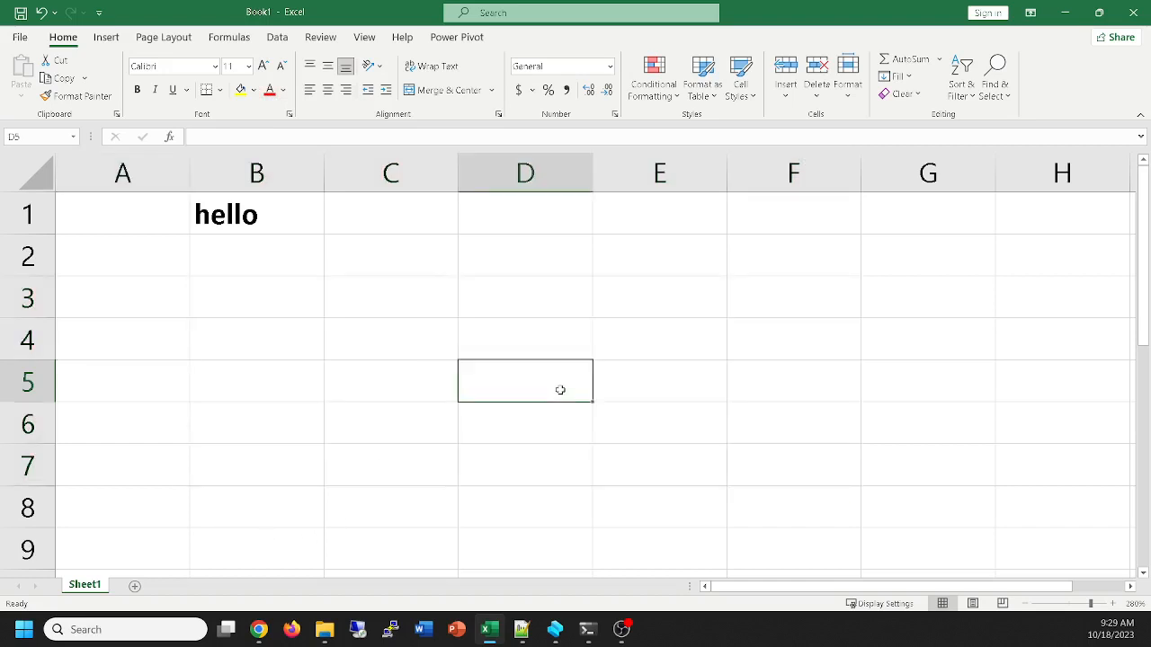
{"action": "type", "text": "hello"}
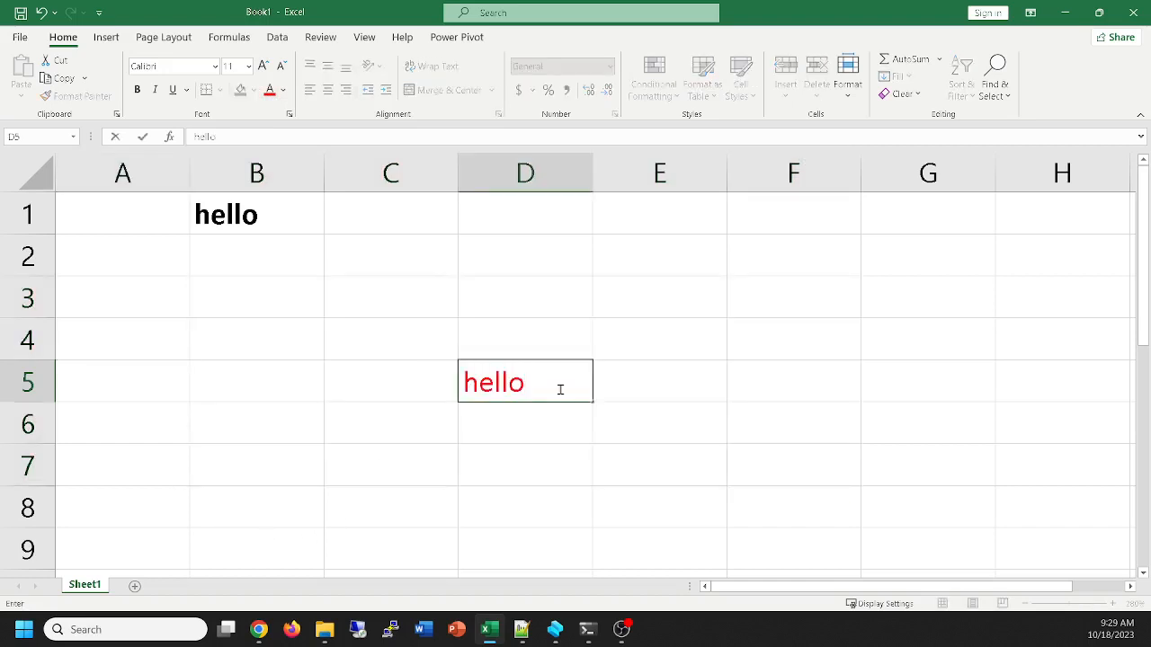
{"action": "left_click", "coordinate": [594, 432]}
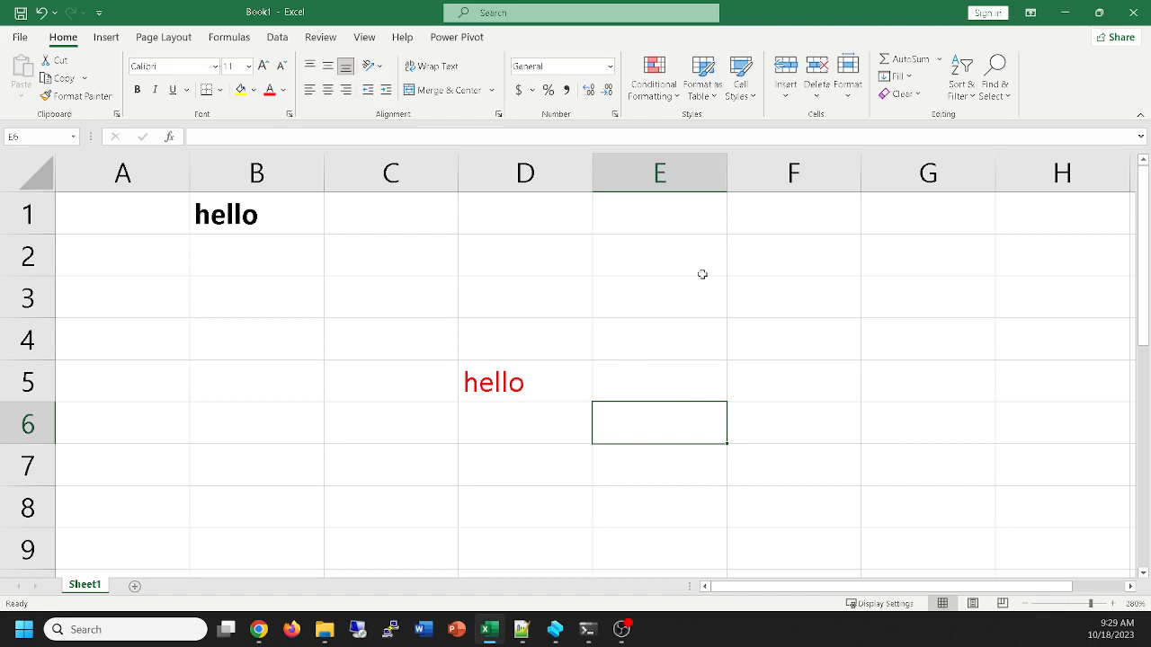
{"action": "left_click_drag", "start_coordinate": [692, 265], "coordinate": [697, 348]}
{"action": "left_click", "coordinate": [781, 467]}
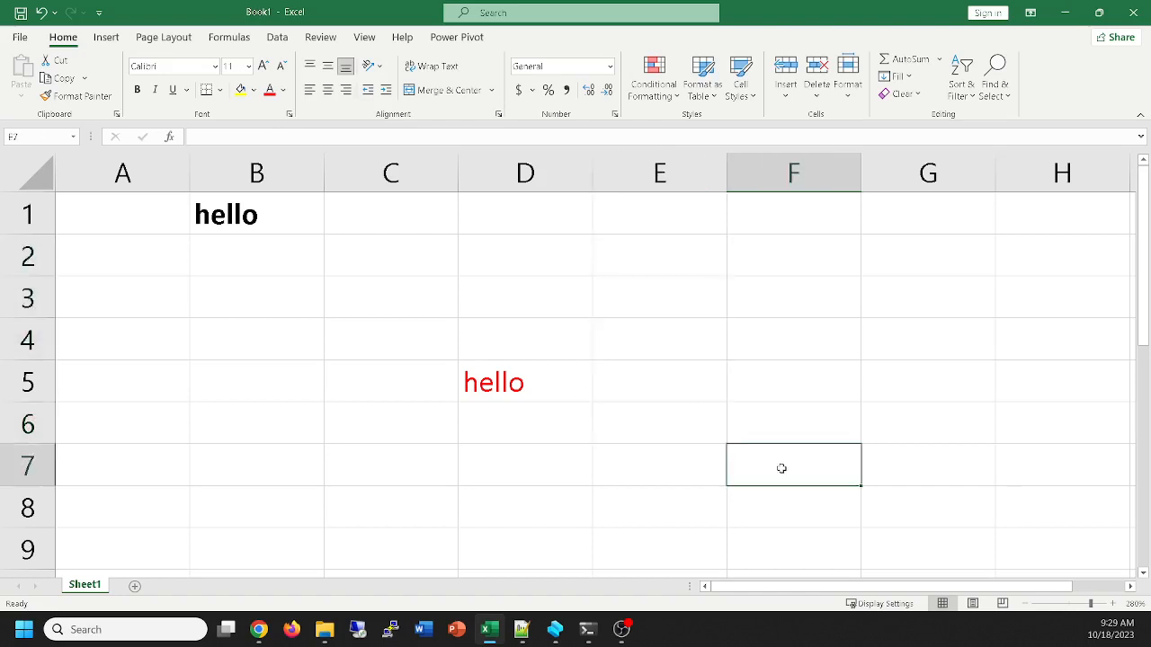
Copy the plain formatting of cell A1 onto the range B1:G9 with Format Painter
{"action": "left_click", "coordinate": [112, 216]}
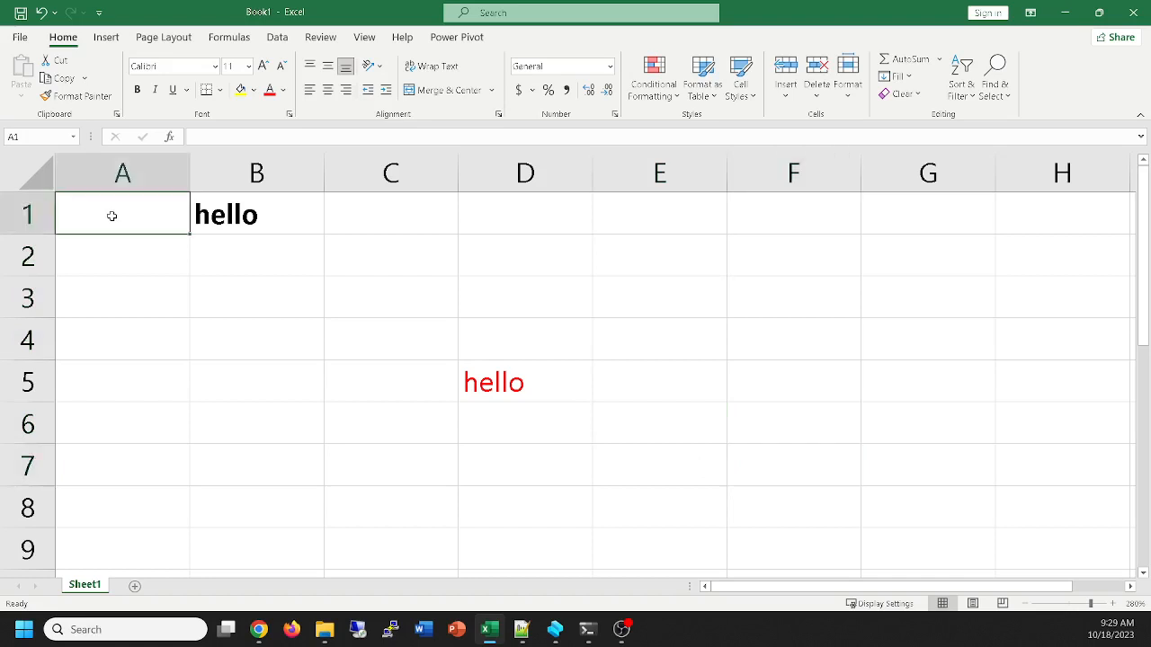
{"action": "left_click", "coordinate": [77, 95]}
{"action": "mouse_move", "coordinate": [206, 211]}
{"action": "left_mouse_down"}
{"action": "mouse_move", "coordinate": [731, 462]}
{"action": "mouse_move", "coordinate": [972, 538]}
{"action": "left_mouse_up"}
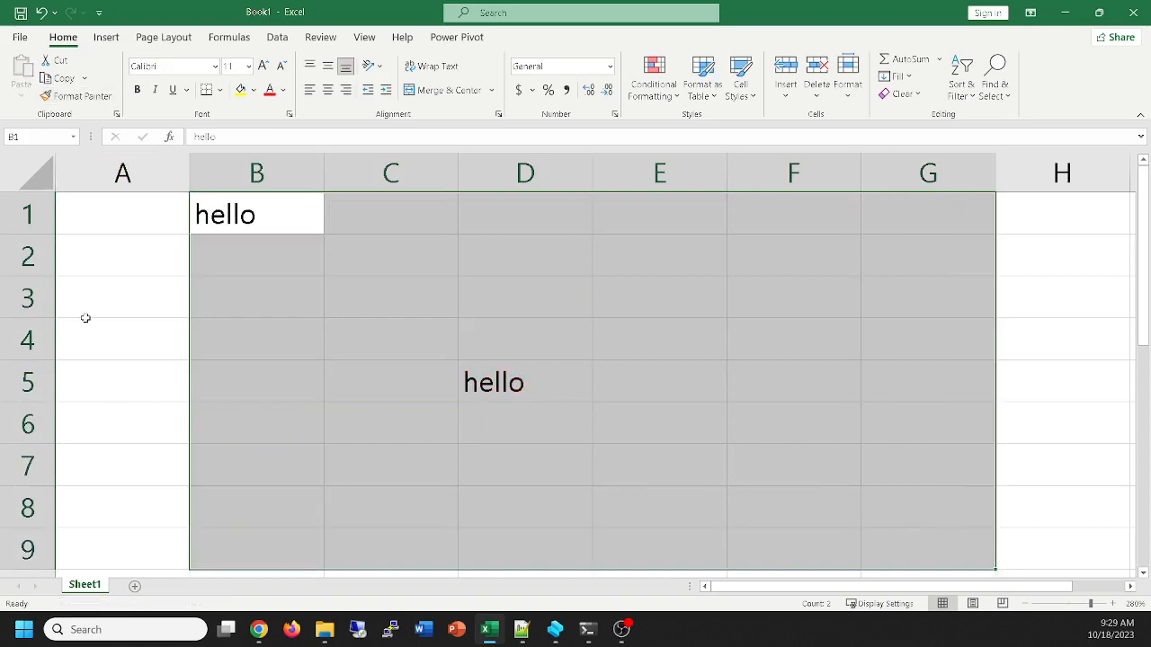
{"action": "left_click", "coordinate": [86, 313]}
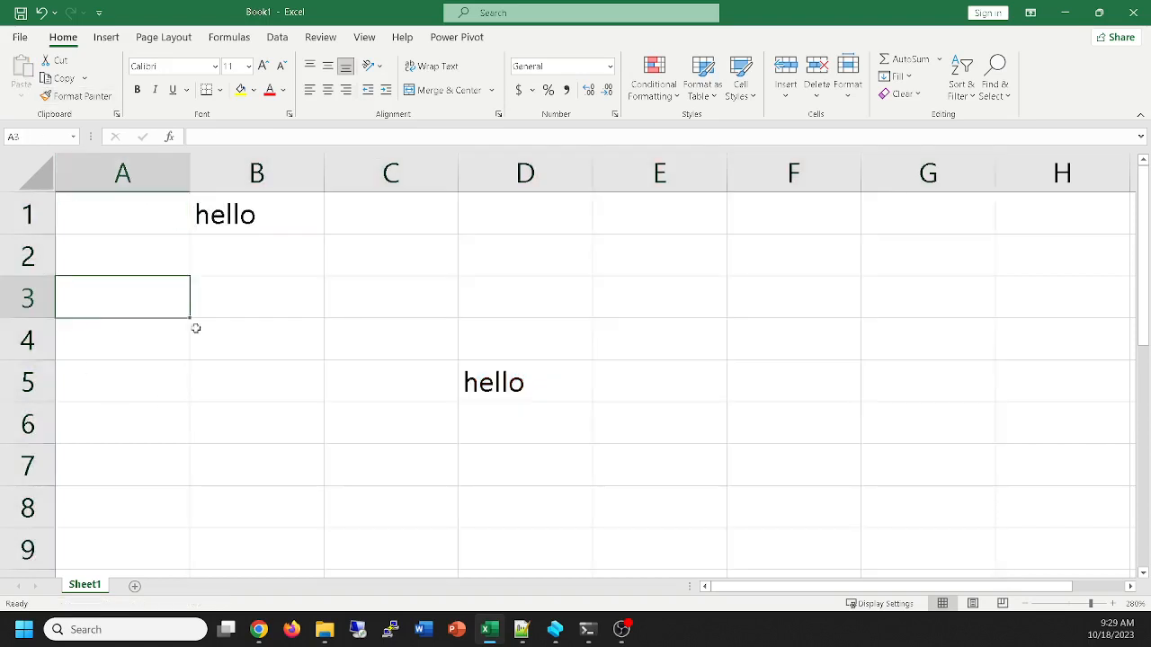
Clear the contents of cells D5 and B1
{"action": "left_click", "coordinate": [543, 390]}
{"action": "key", "text": "Delete"}
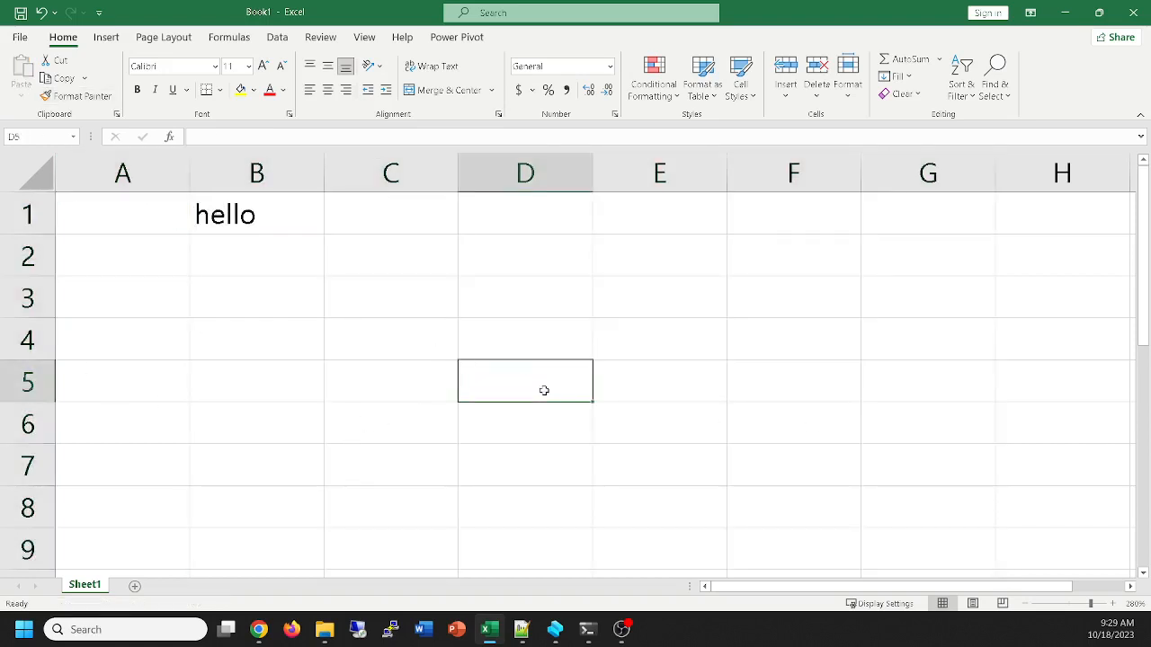
{"action": "left_click", "coordinate": [265, 219]}
{"action": "key", "text": "Delete"}
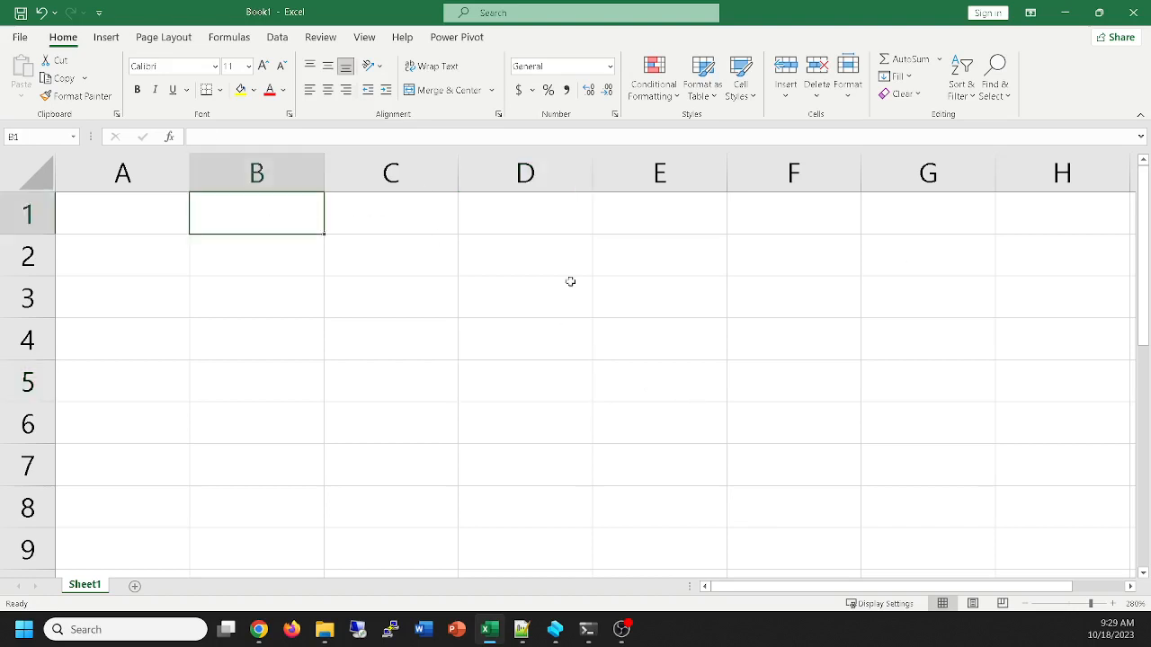
{"action": "left_click", "coordinate": [288, 286]}
{"action": "scroll", "coordinate": [288, 286], "scroll_direction": "down", "scroll_amount": 2}
{"action": "scroll", "coordinate": [293, 293], "scroll_direction": "up", "scroll_amount": 2}
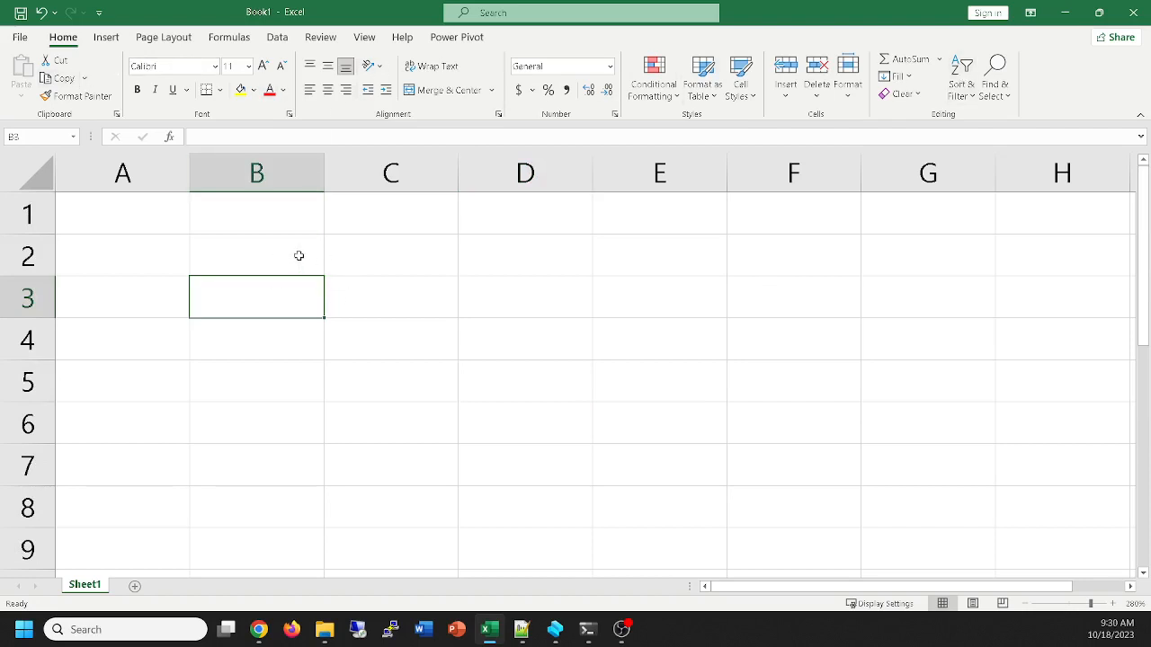
{"action": "left_click", "coordinate": [689, 364]}
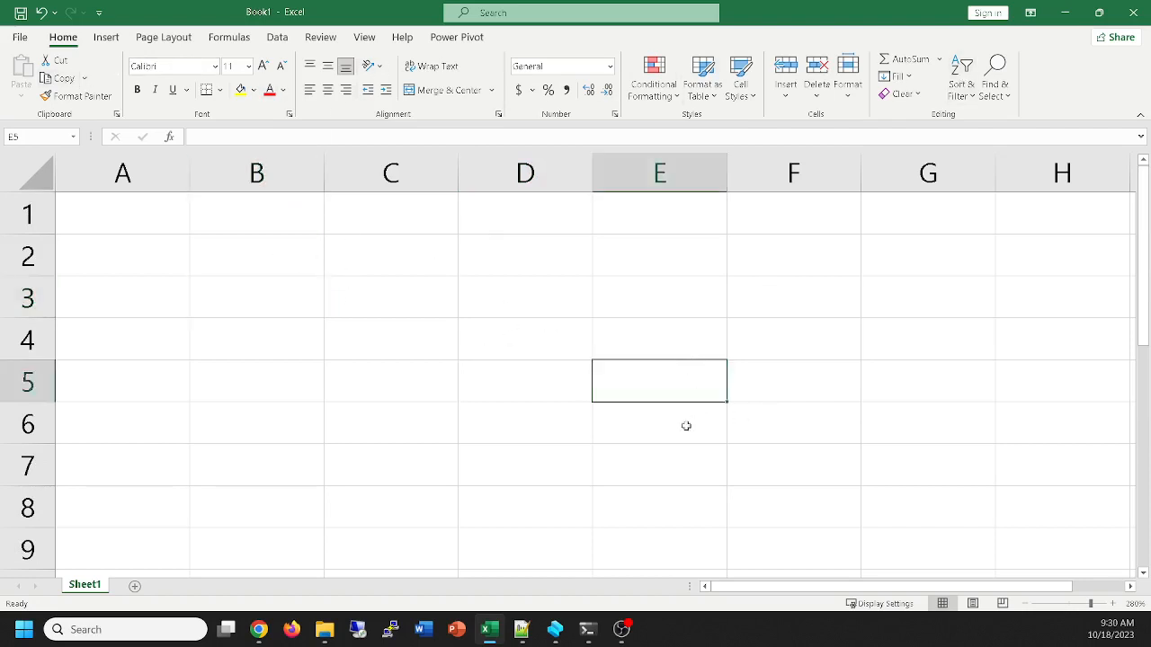
{"action": "left_click", "coordinate": [561, 419]}
{"action": "left_click", "coordinate": [359, 393]}
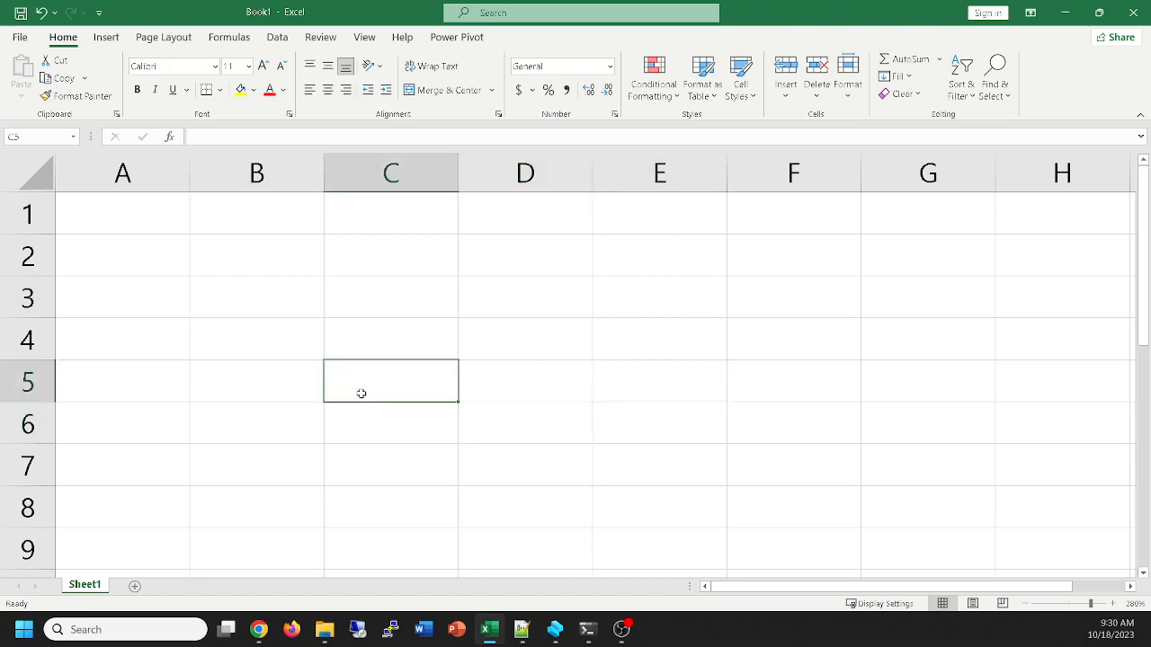
{"action": "left_click", "coordinate": [260, 388]}
{"action": "left_click", "coordinate": [270, 428]}
{"action": "left_click", "coordinate": [394, 465]}
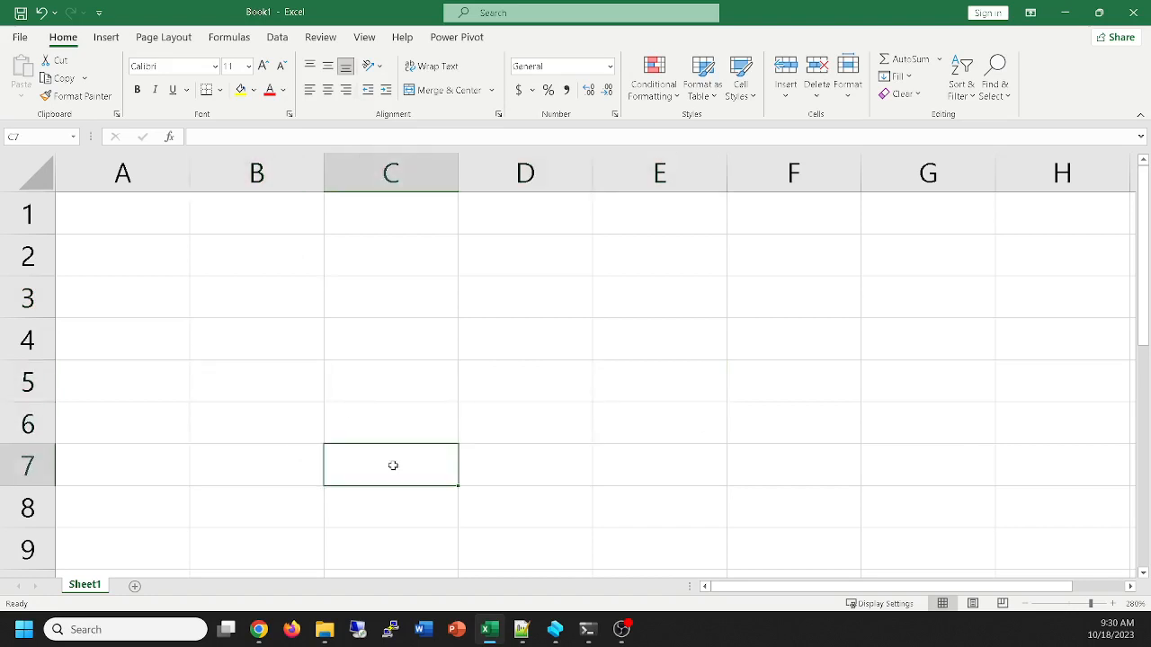
{"action": "left_click", "coordinate": [536, 459]}
{"action": "left_click", "coordinate": [740, 435]}
{"action": "left_click", "coordinate": [866, 373]}
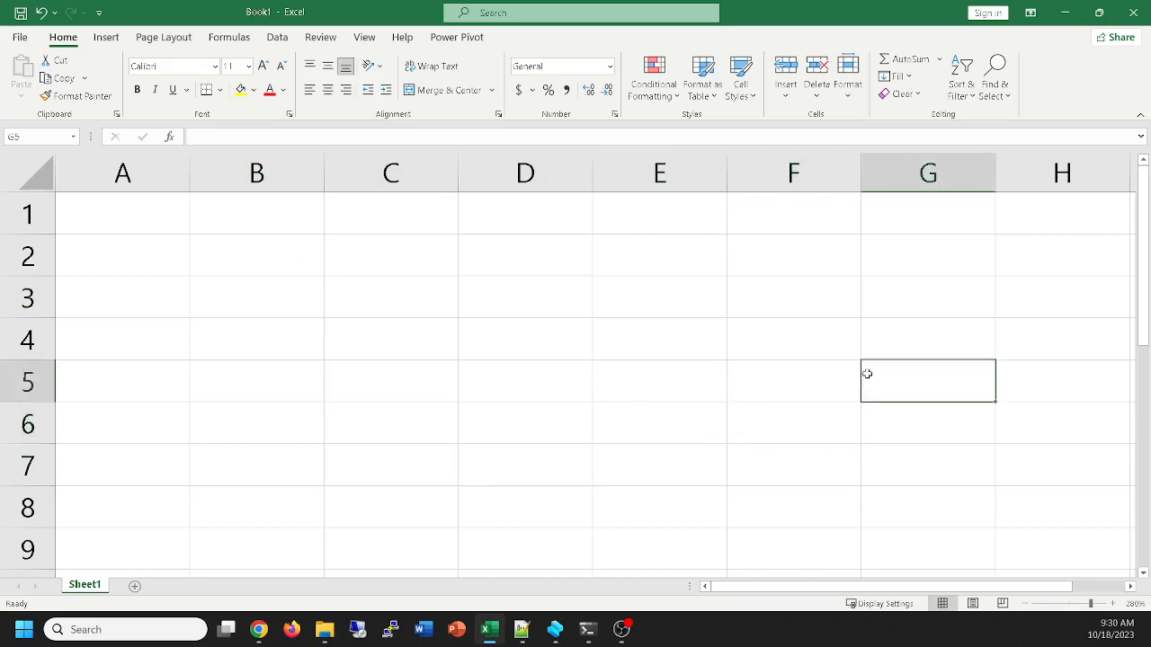
{"action": "left_click", "coordinate": [647, 339]}
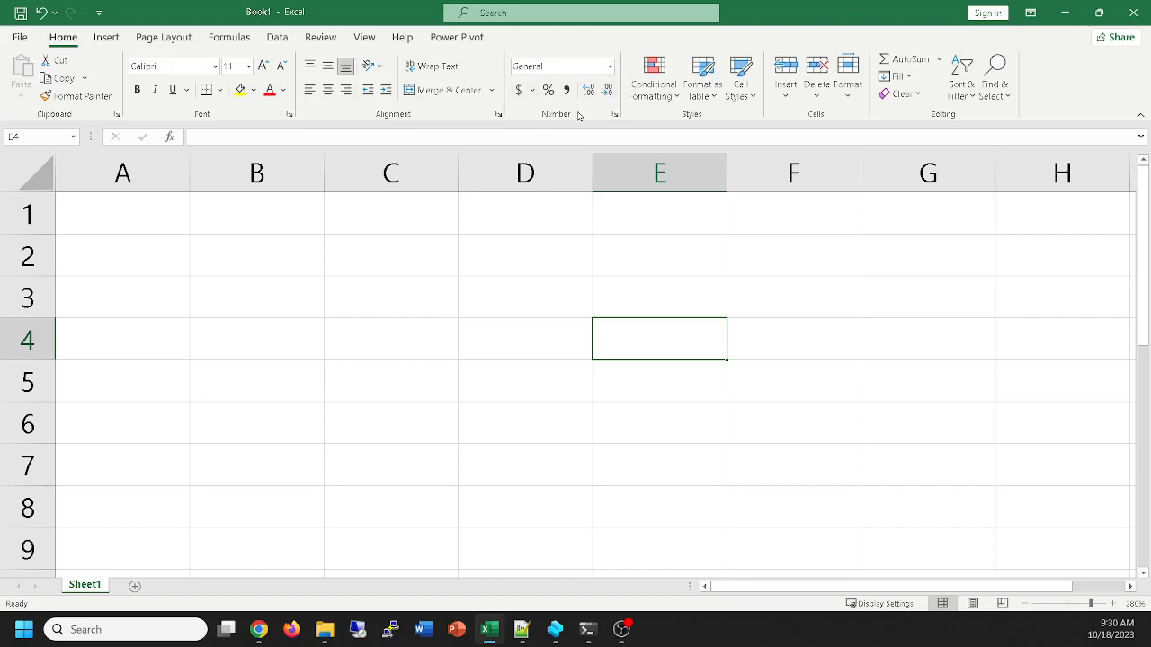
{"action": "left_click", "coordinate": [314, 348]}
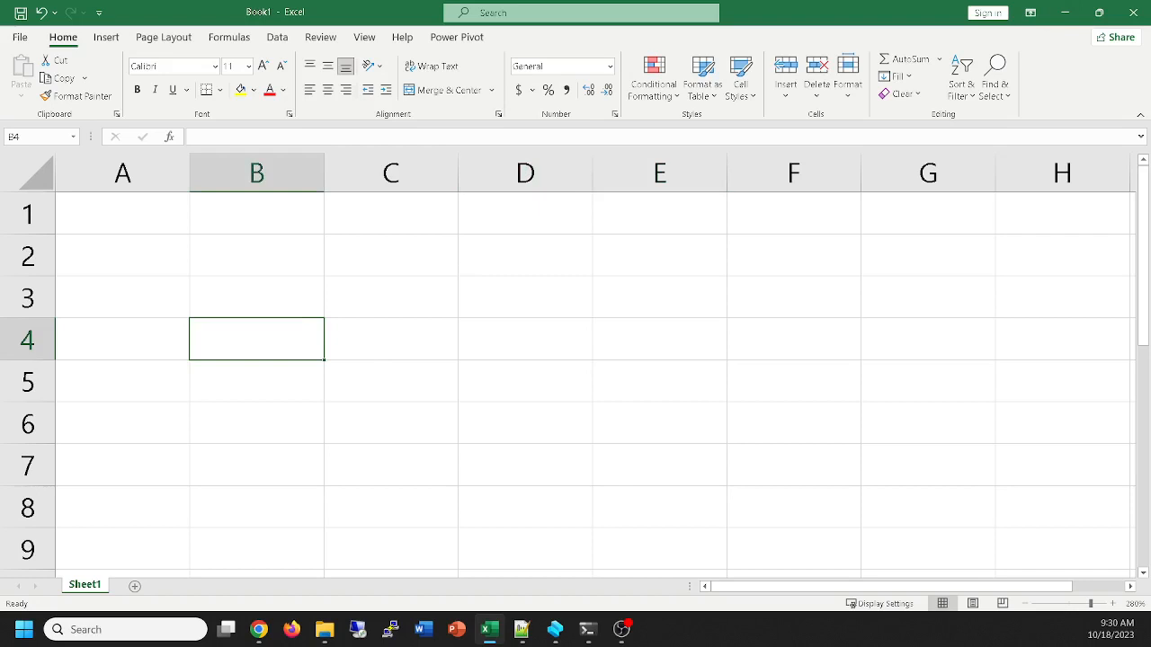
Switch to the VitalSource textbook in Chrome and review the Real Estate Budget Worksheet sketch, including its Monthly Expenses pie chart
{"action": "key", "text": "alt+Tab"}
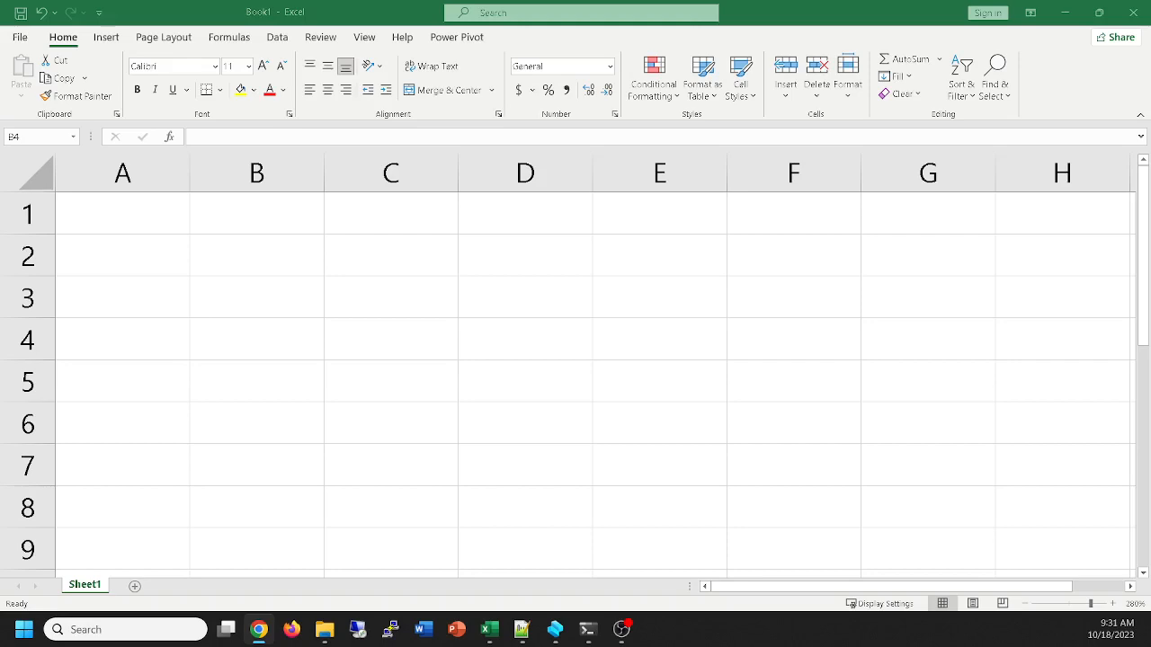
{"action": "left_click_drag", "start_coordinate": [1150, 106], "coordinate": [124, 0]}
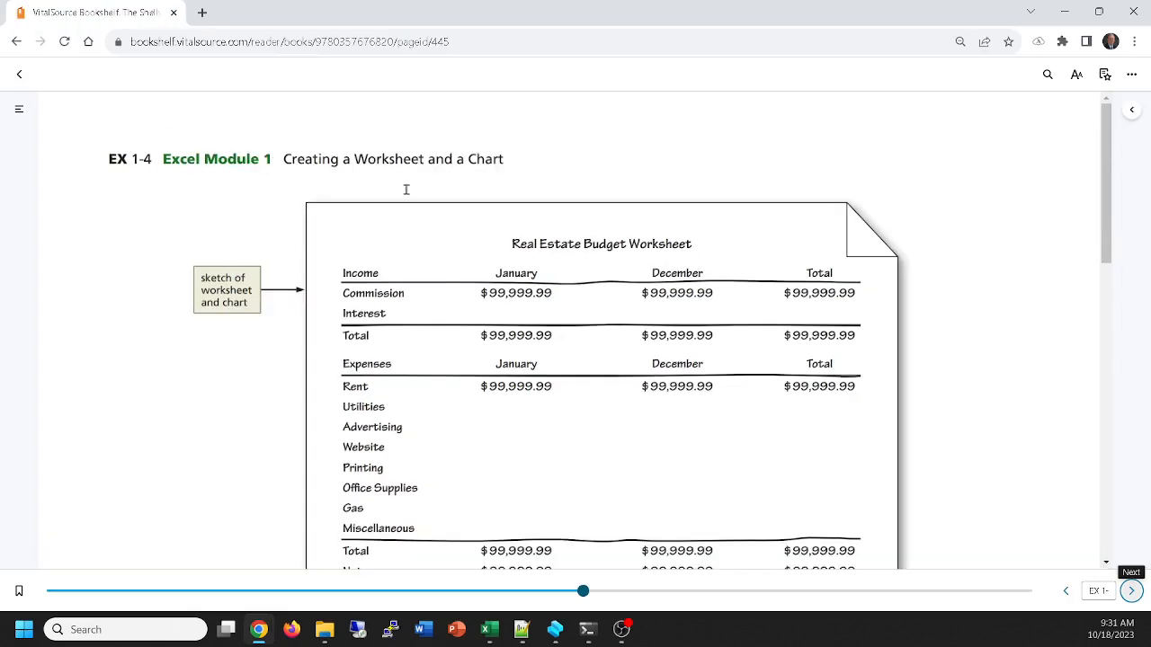
{"action": "scroll", "coordinate": [413, 194], "scroll_direction": "down", "scroll_amount": 2}
{"action": "scroll", "coordinate": [584, 272], "scroll_direction": "up", "scroll_amount": 1}
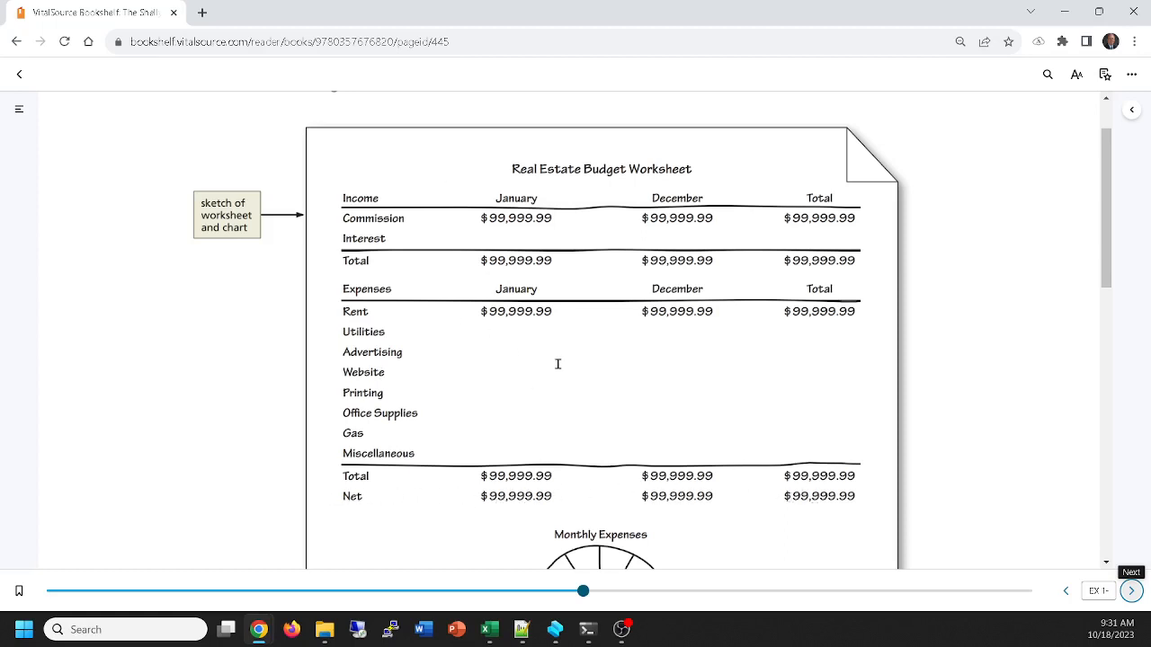
{"action": "scroll", "coordinate": [558, 365], "scroll_direction": "down", "scroll_amount": 3}
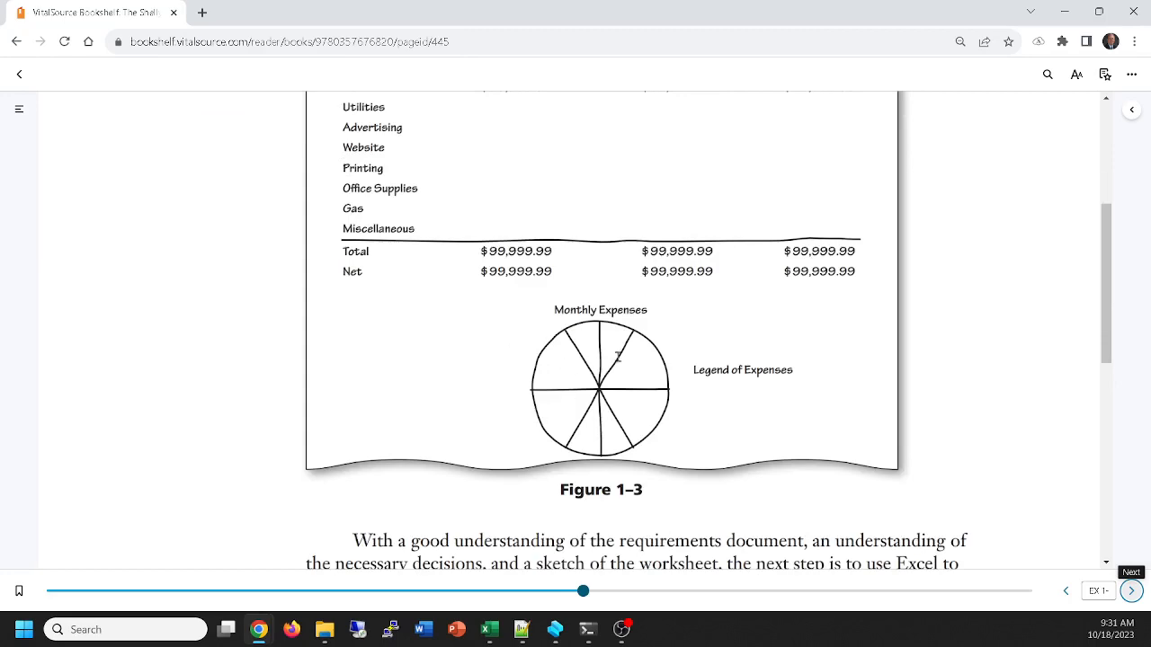
{"action": "scroll", "coordinate": [620, 354], "scroll_direction": "up", "scroll_amount": 4}
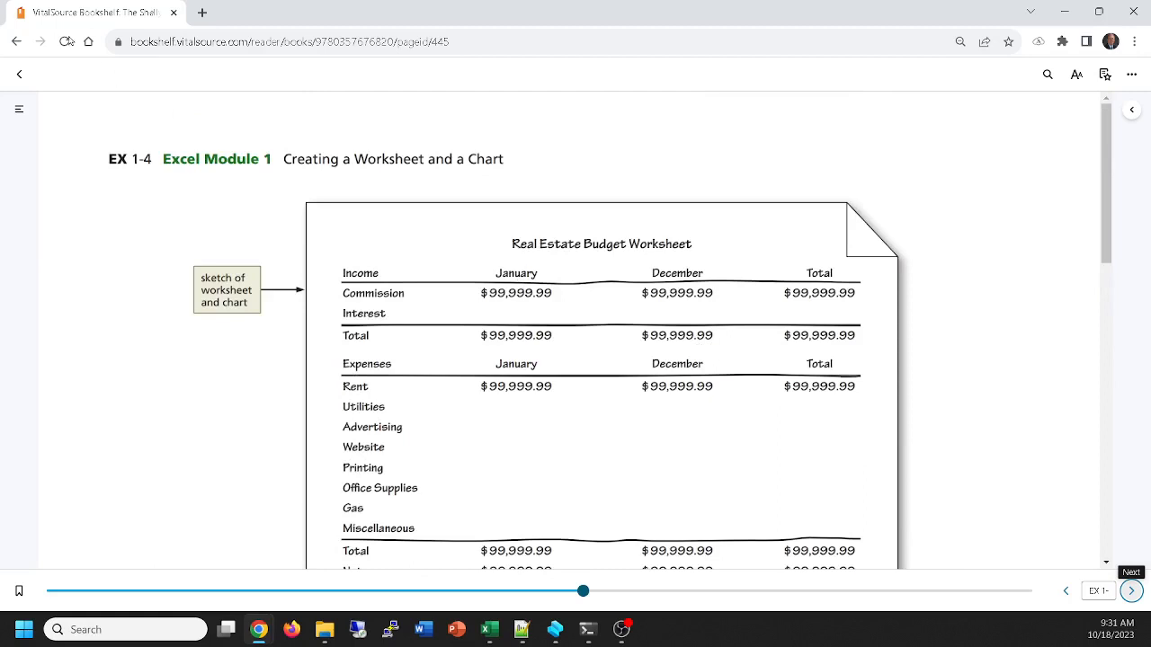
Switch back to the Excel workbook and enter the title "Frangold Real Estate Budget" in cell A1
{"action": "key", "text": "alt+Tab"}
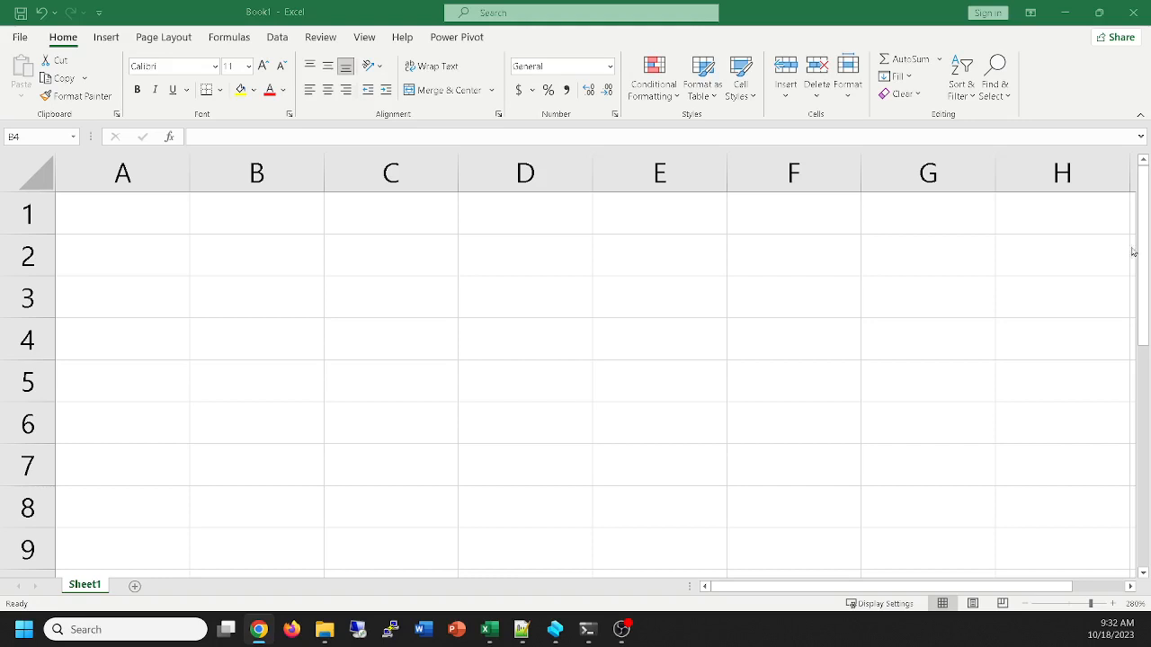
{"action": "left_click", "coordinate": [132, 214]}
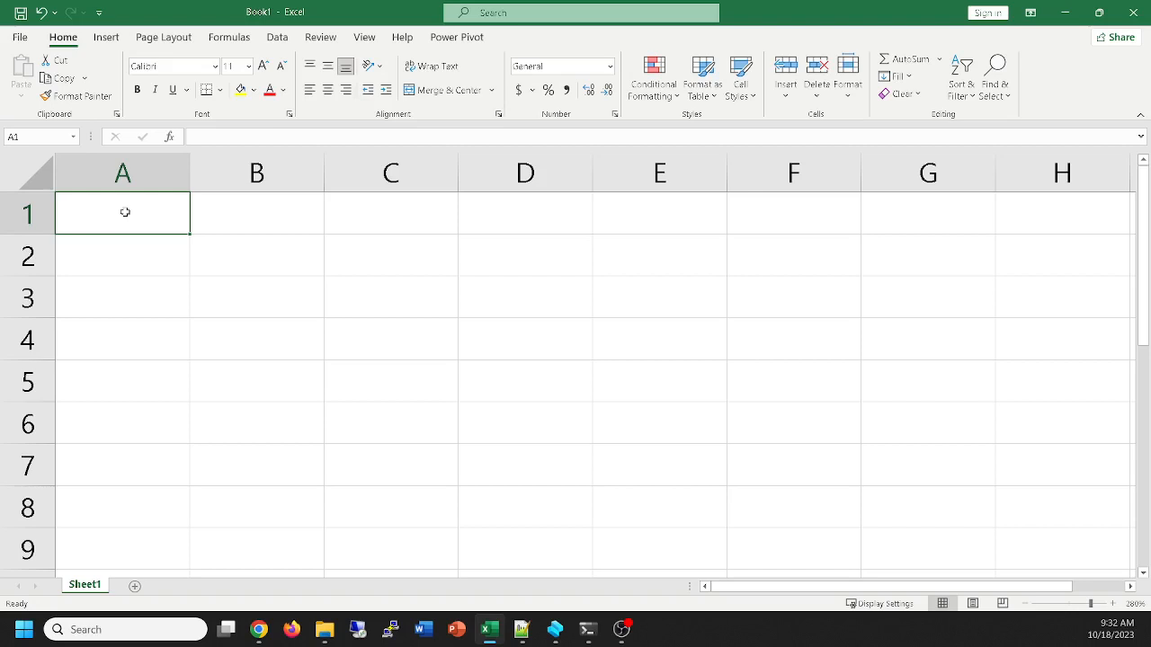
{"action": "type", "text": "Frango"}
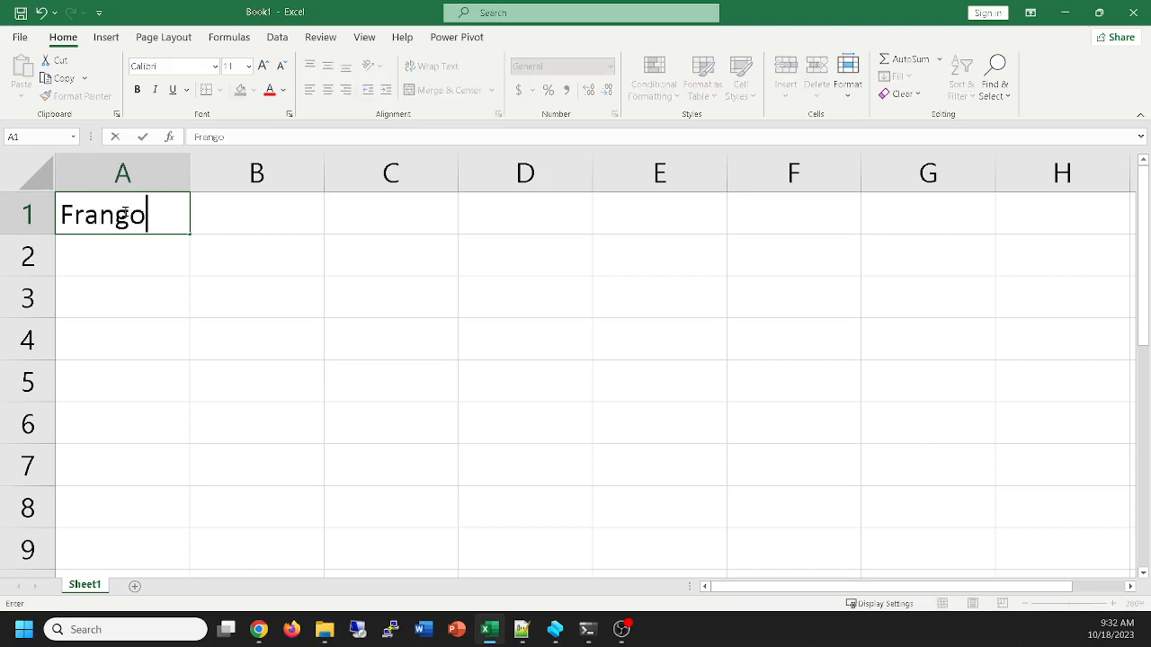
{"action": "type", "text": "ld Rea"}
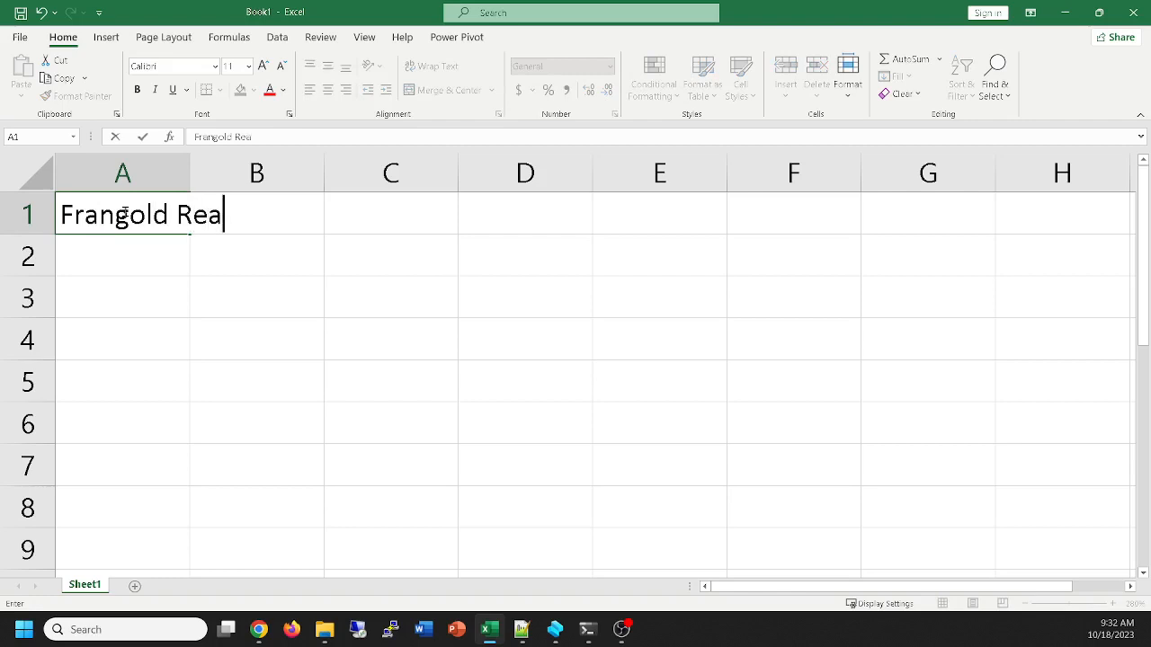
{"action": "type", "text": "l Esta"}
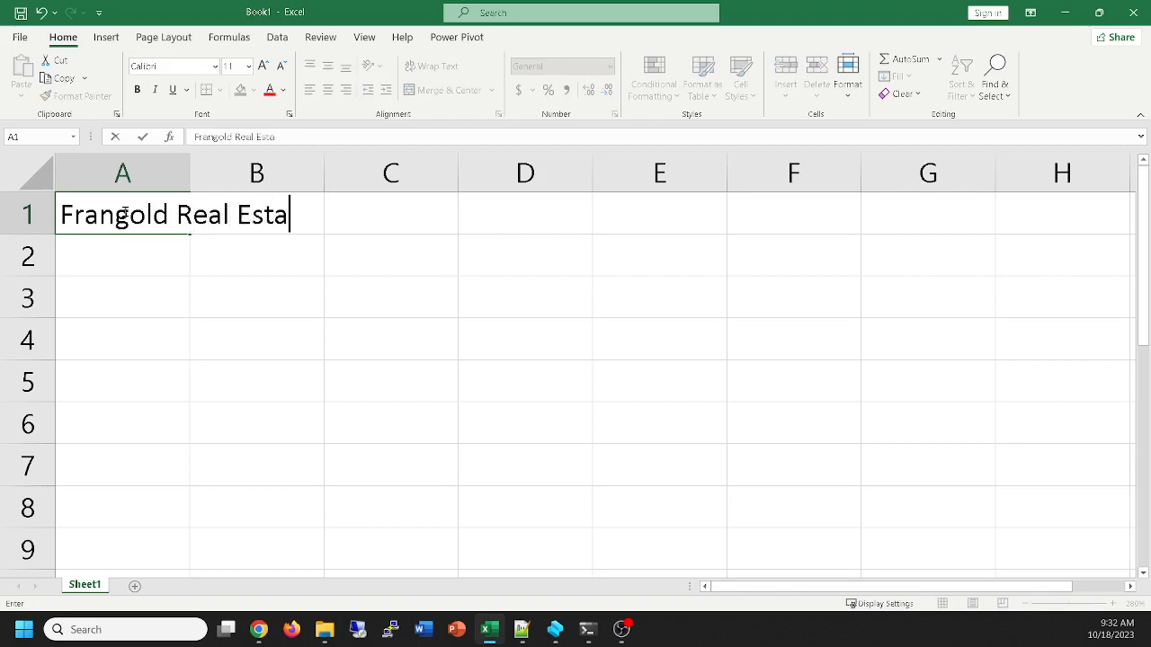
{"action": "type", "text": "te"}
{"action": "type", "text": "Budget"}
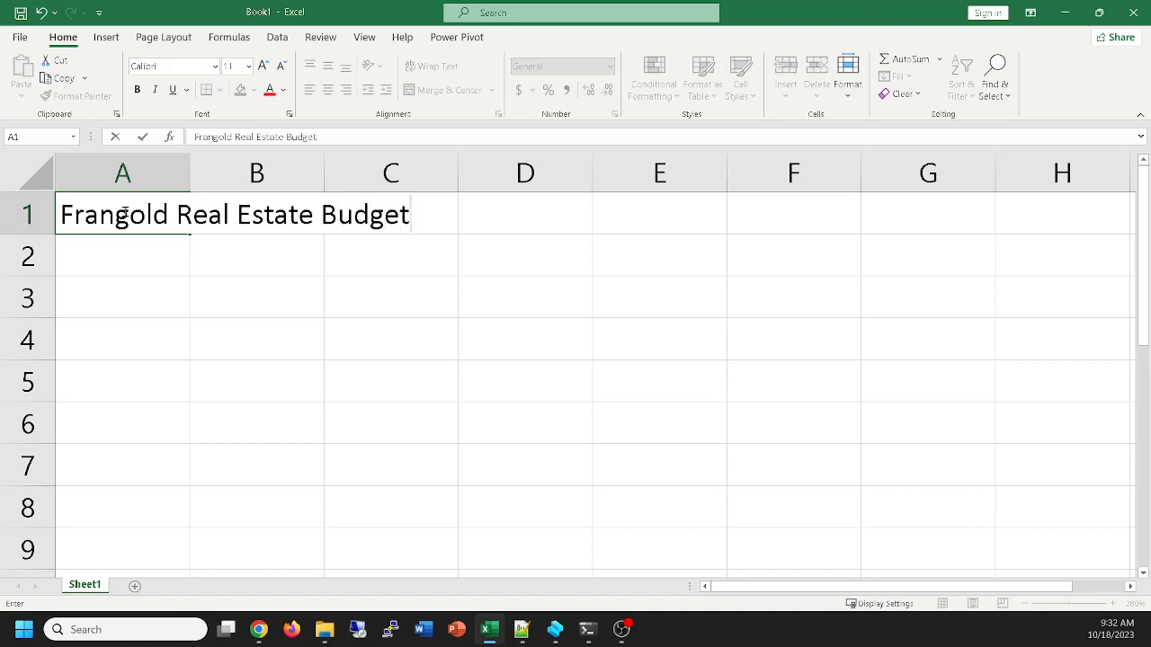
{"action": "key", "text": "Return"}
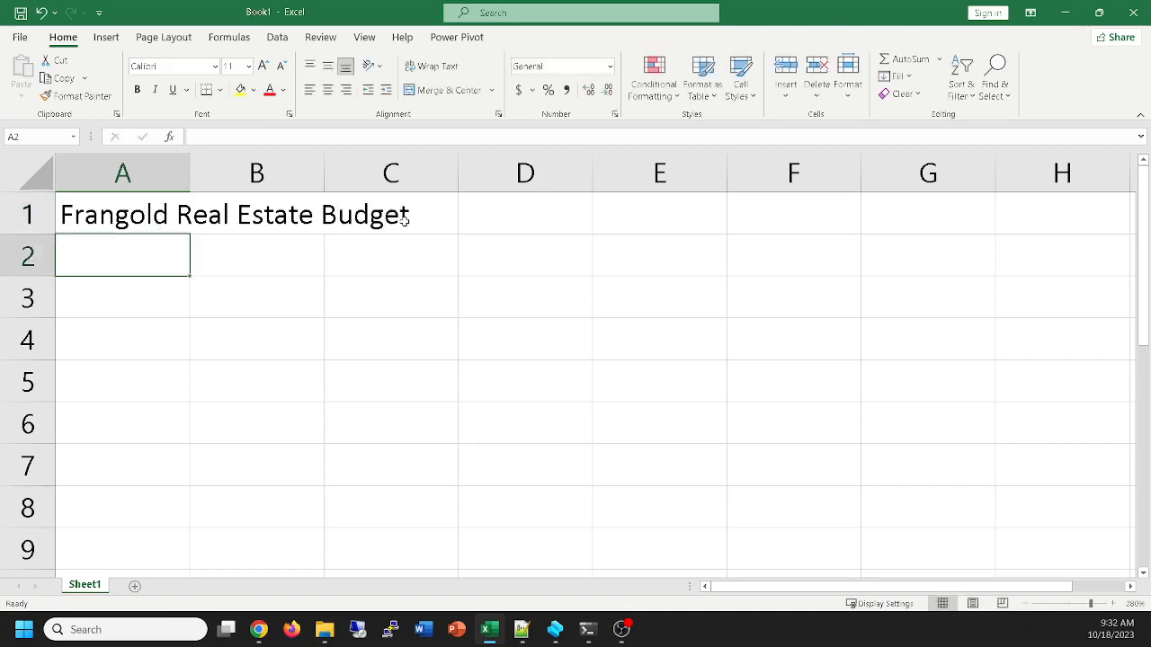
Misspell the title in cell A1 by adding "tt" to the end of "Budget"
{"action": "double_click", "coordinate": [130, 213]}
{"action": "left_click", "coordinate": [409, 213]}
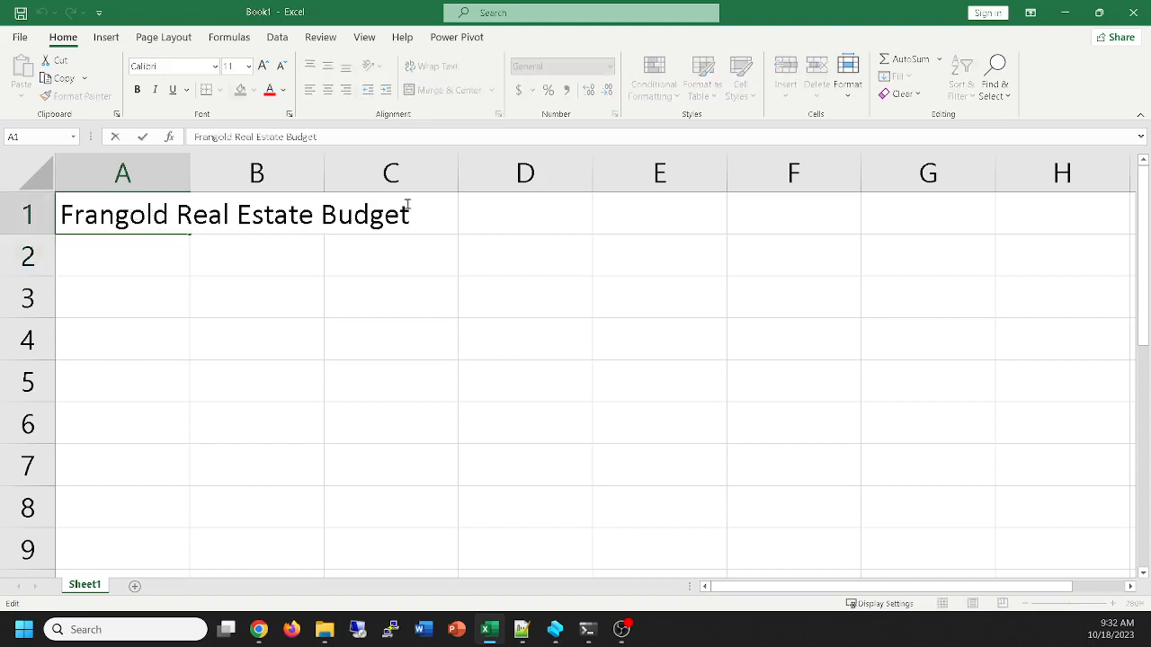
{"action": "type", "text": "tt"}
{"action": "left_click", "coordinate": [120, 248]}
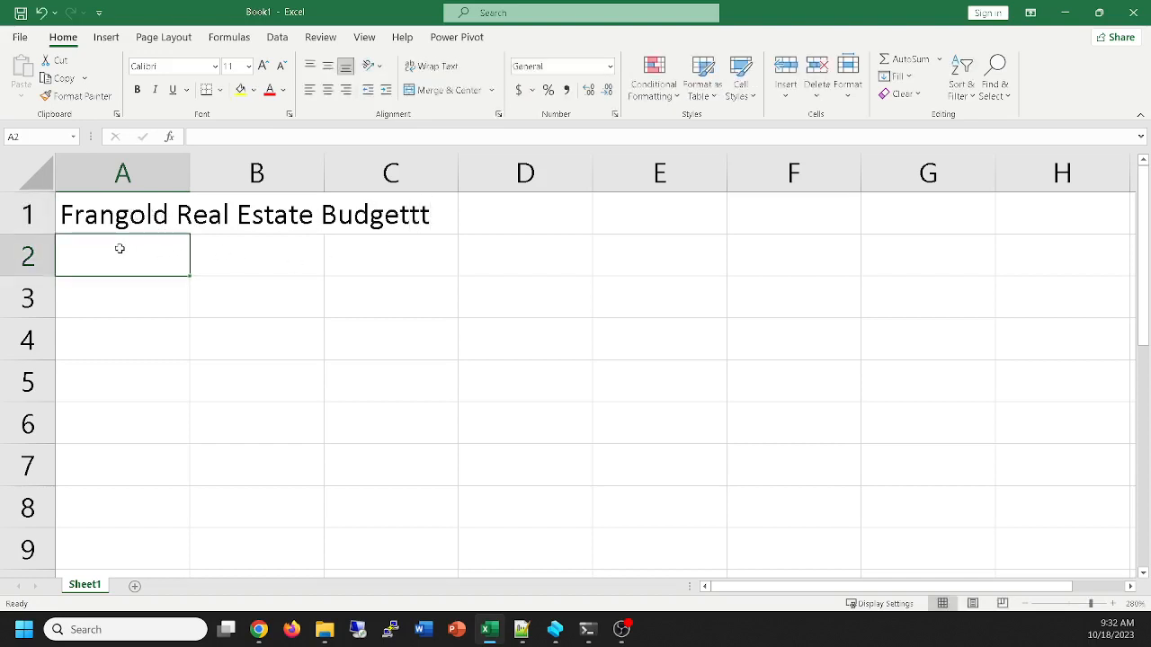
Run a spelling check from the beginning of the sheet, ignore "Frangold" once, and cancel the check at "Budgettt"
{"action": "left_click", "coordinate": [305, 39]}
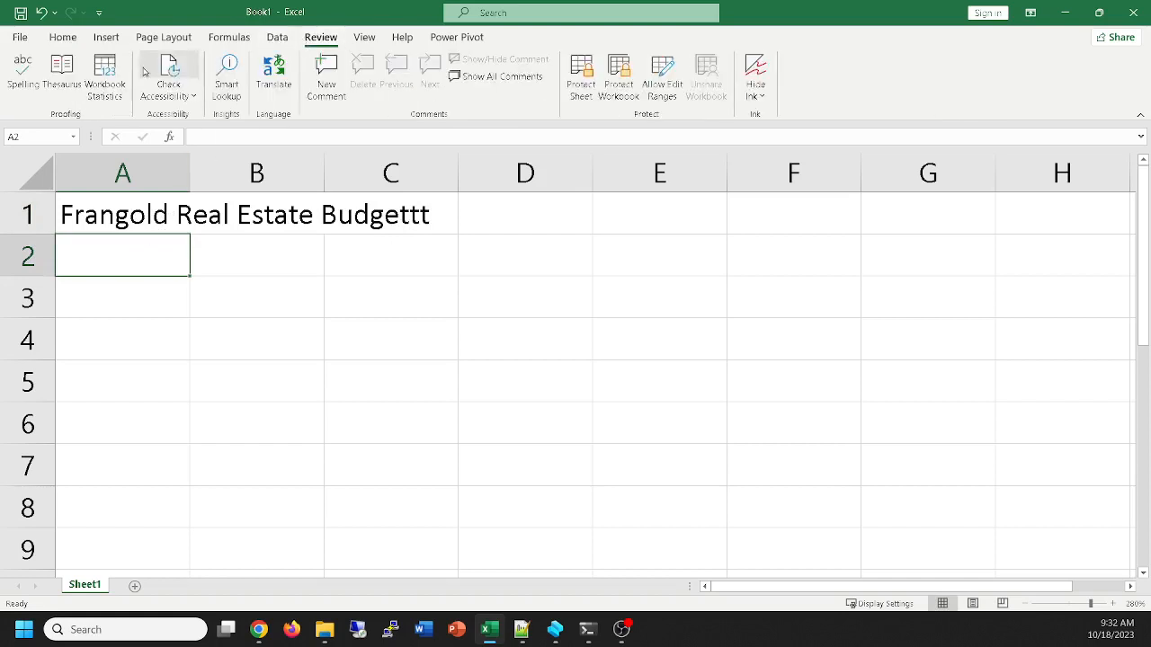
{"action": "left_click", "coordinate": [24, 70]}
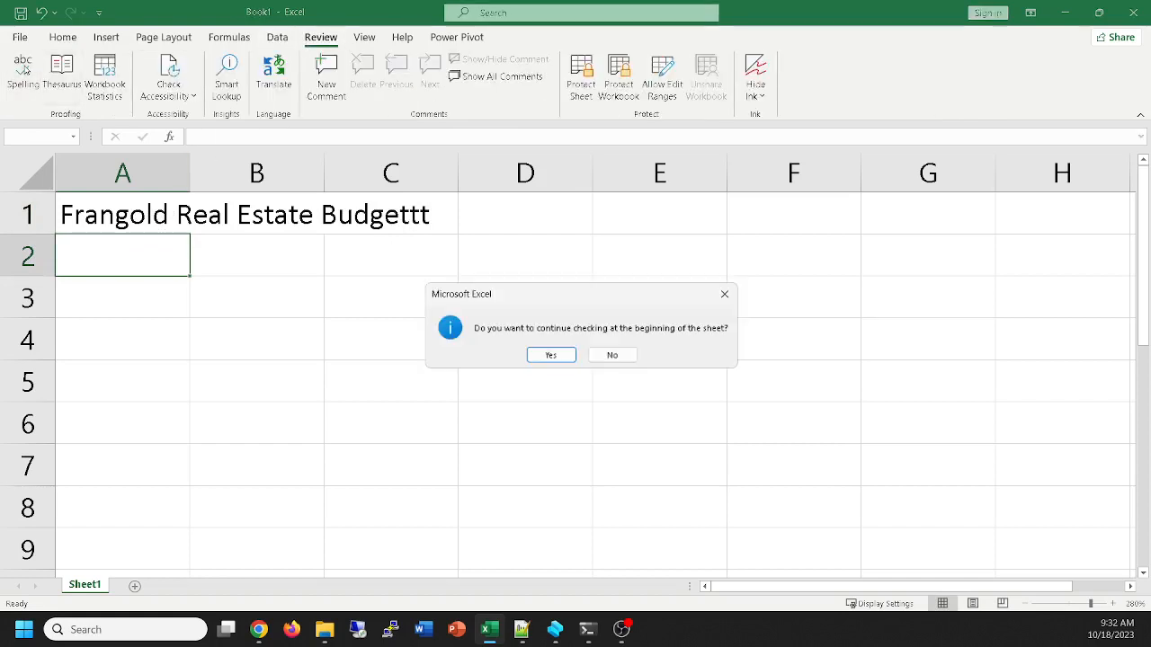
{"action": "left_click", "coordinate": [539, 354]}
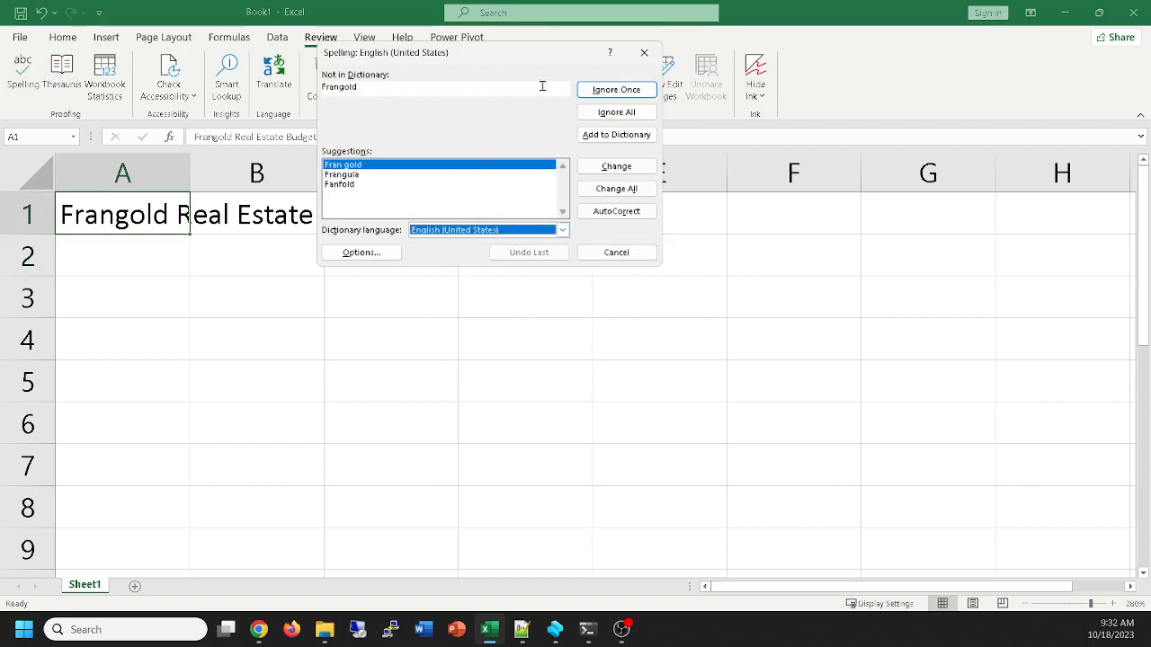
{"action": "left_click", "coordinate": [616, 89]}
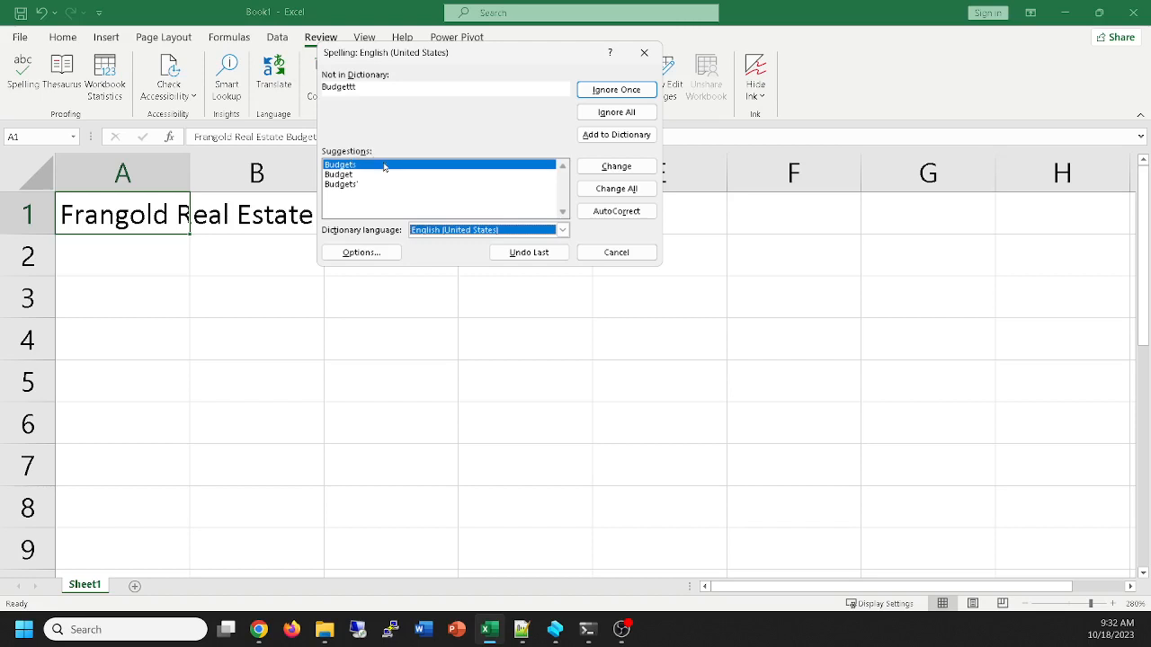
{"action": "left_click", "coordinate": [621, 252]}
{"action": "left_click", "coordinate": [560, 350]}
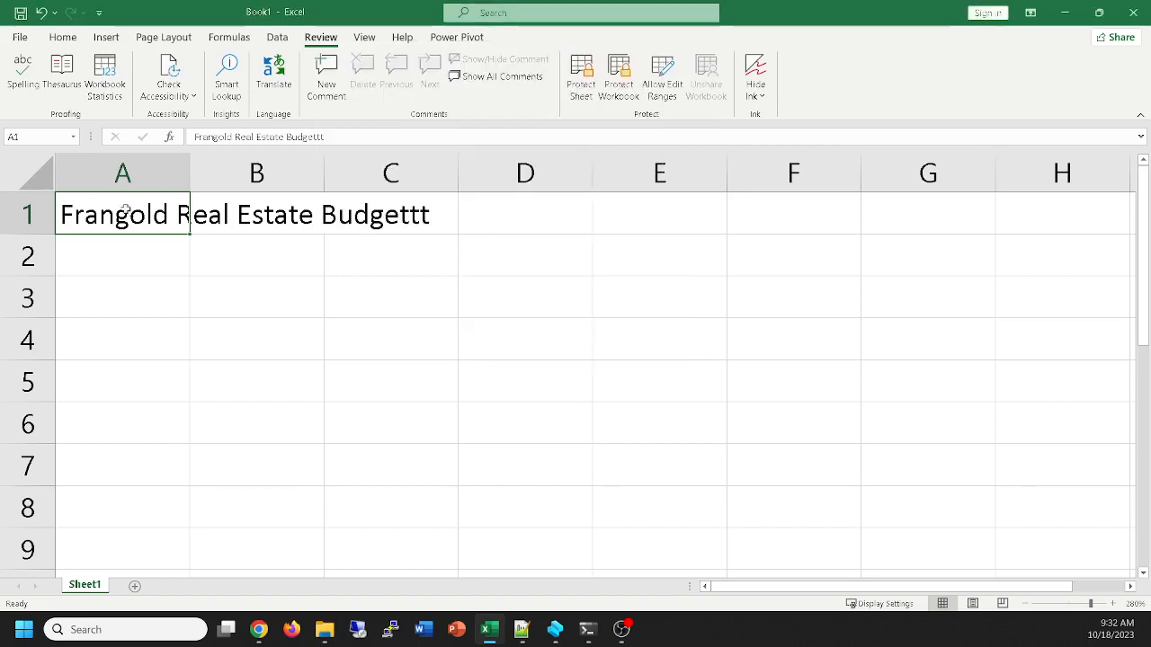
Remove the extra "tt" from the title in cell A1 so it reads "Frangold Real Estate Budget"
{"action": "left_click", "coordinate": [372, 135]}
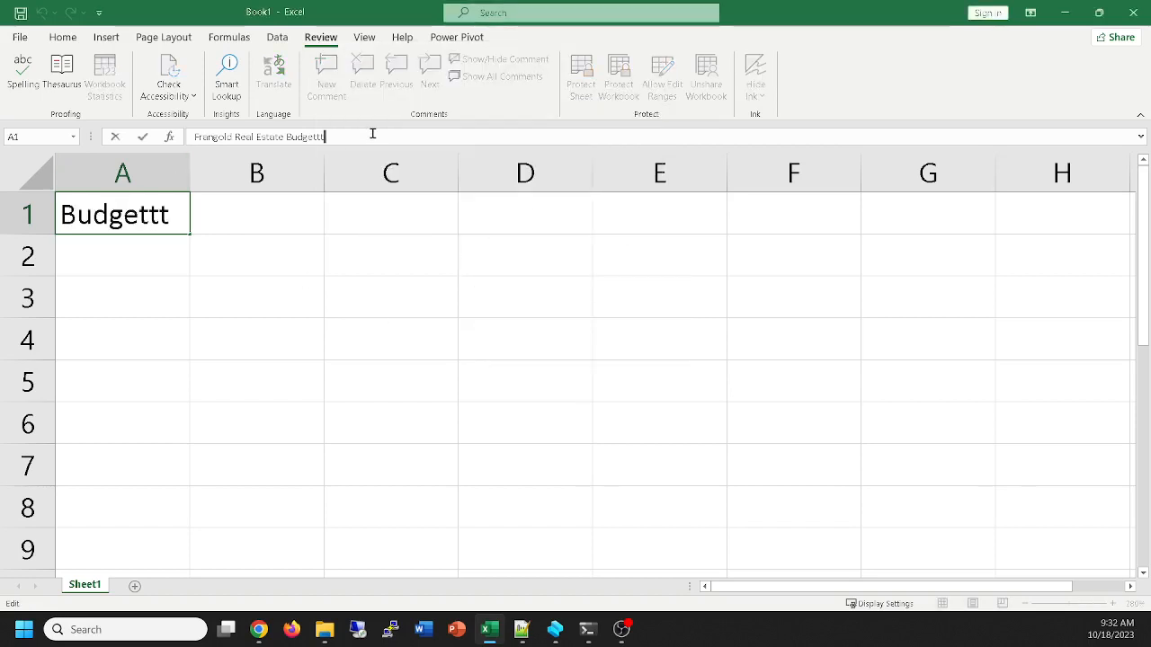
{"action": "key", "text": "BackSpace"}
{"action": "key", "text": "BackSpace"}
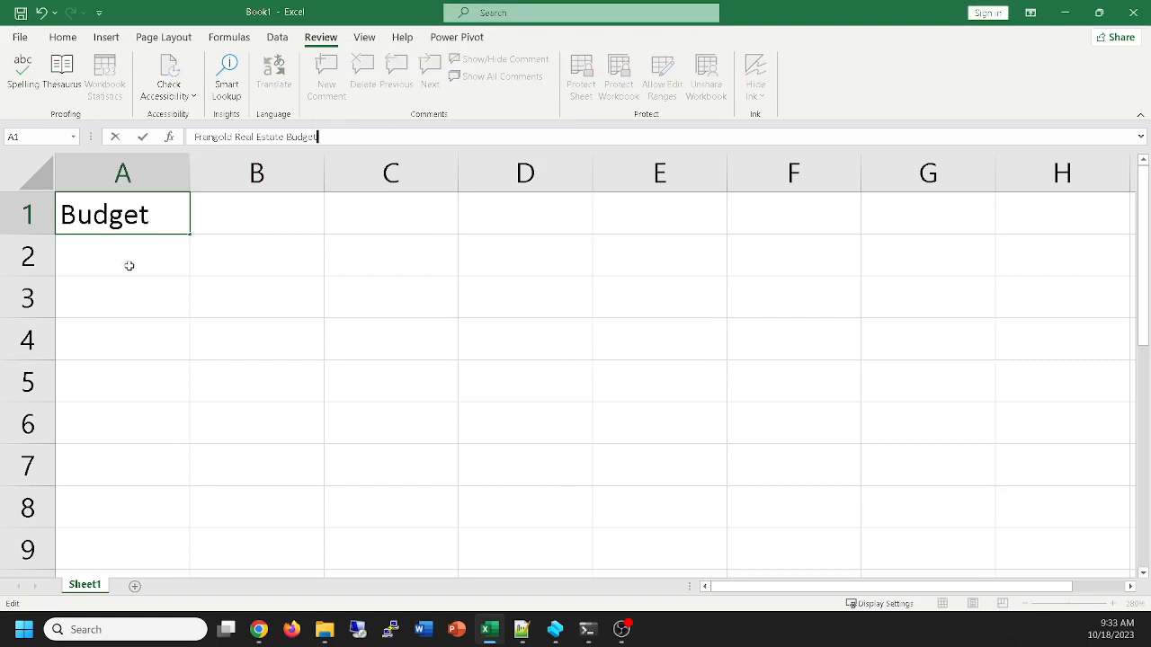
{"action": "left_click", "coordinate": [63, 37]}
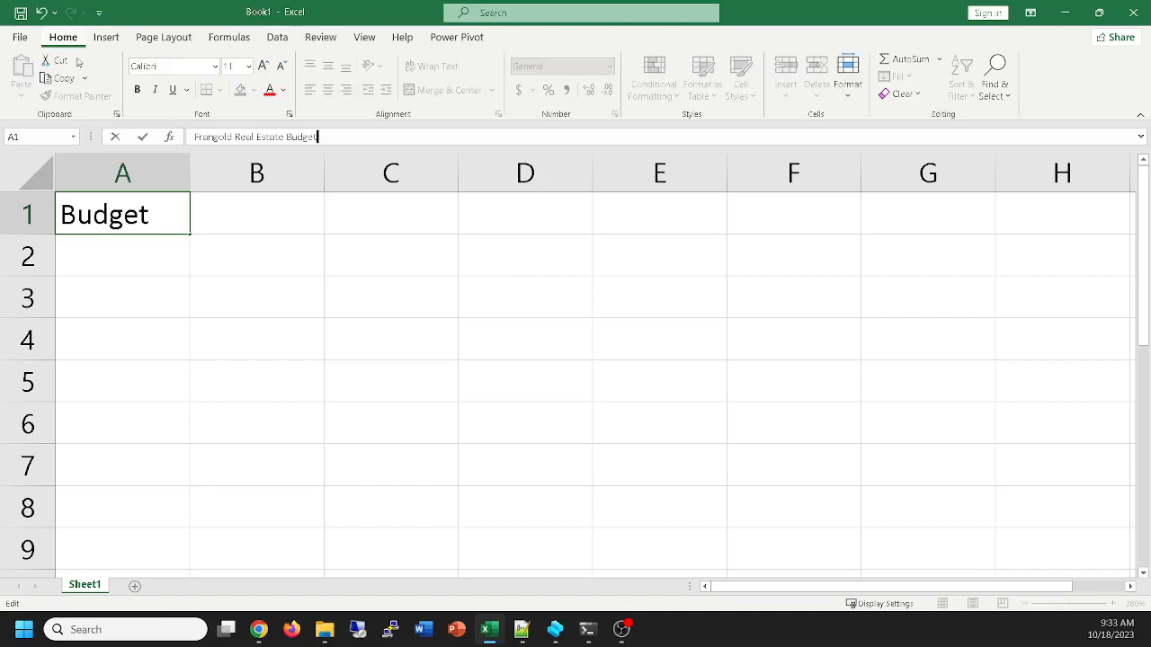
{"action": "left_click", "coordinate": [182, 265]}
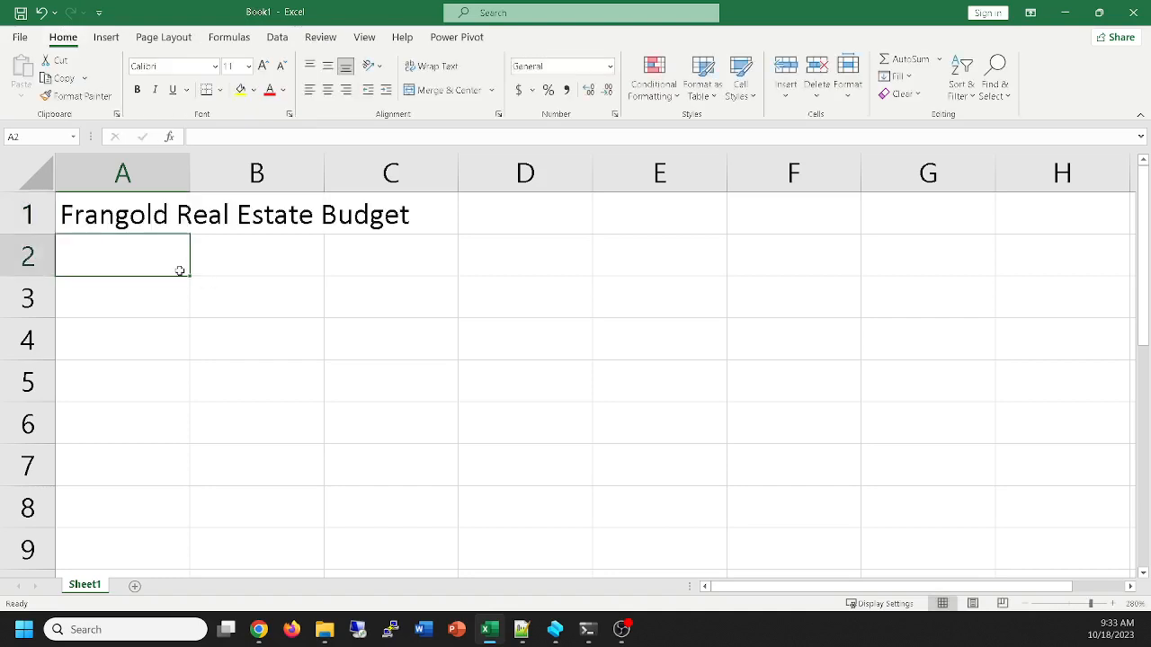
Enter "something" in cell B1 beside the overflowing title, and delete that entry
{"action": "left_click", "coordinate": [132, 226]}
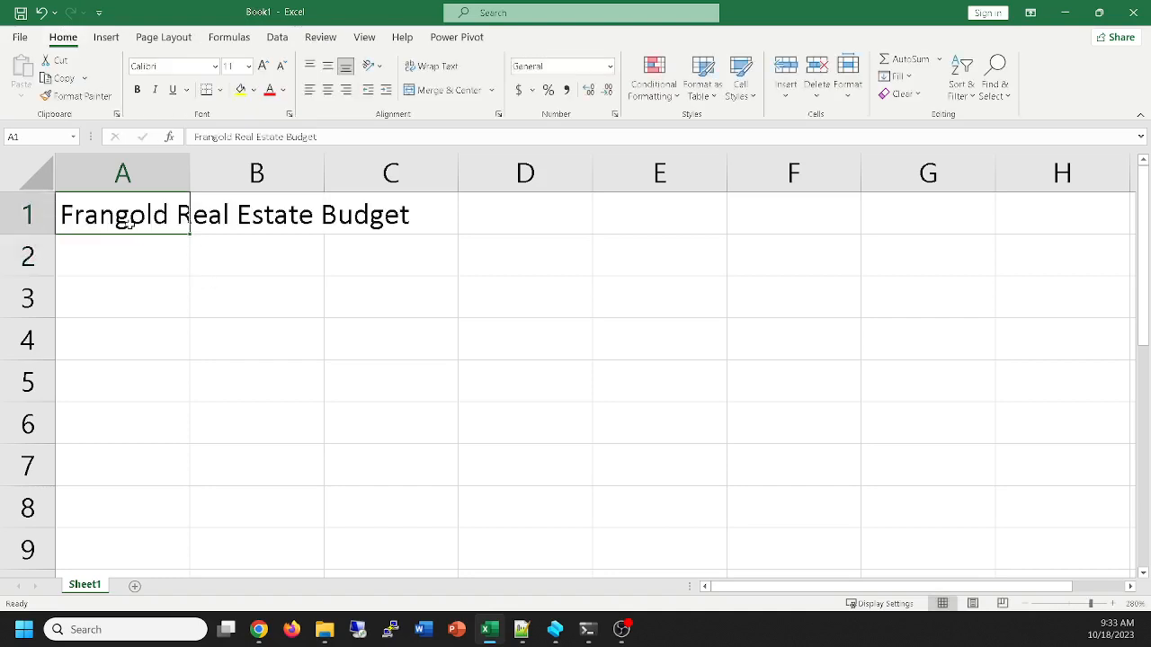
{"action": "left_click", "coordinate": [251, 210]}
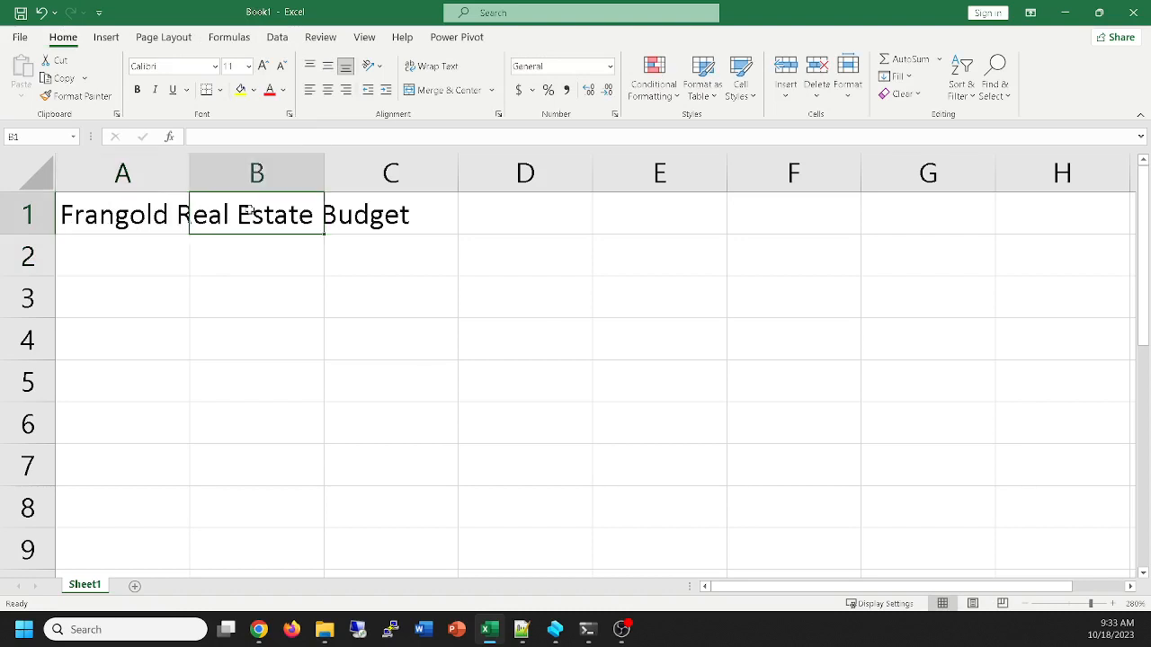
{"action": "type", "text": "s"}
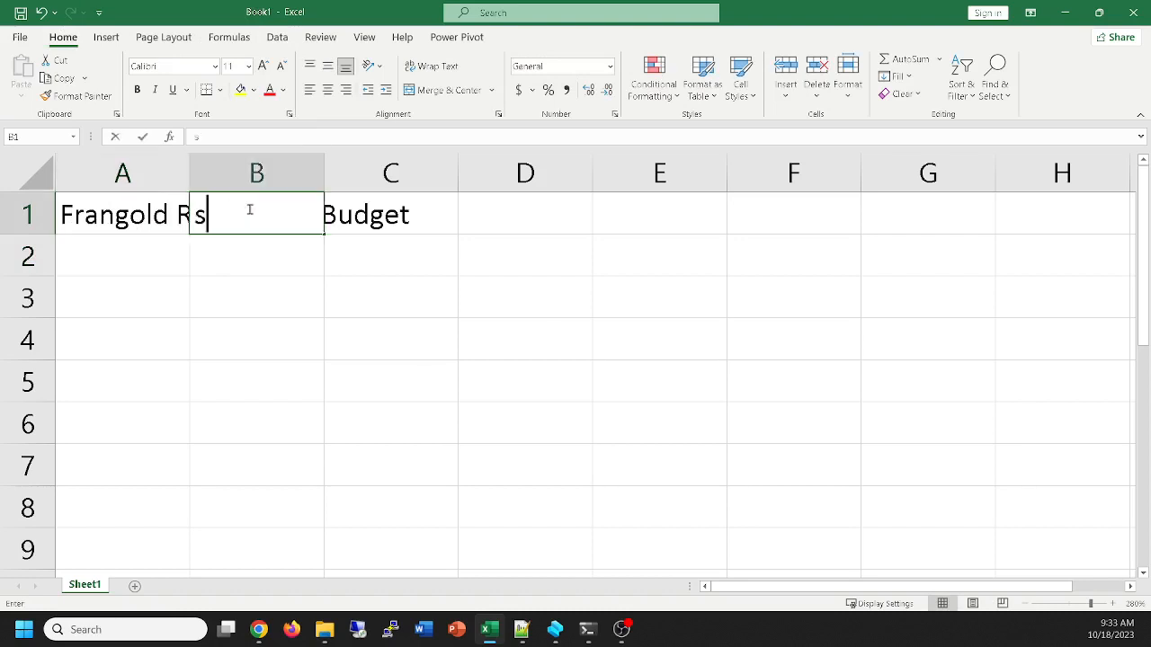
{"action": "type", "text": "omething"}
{"action": "key", "text": "Return"}
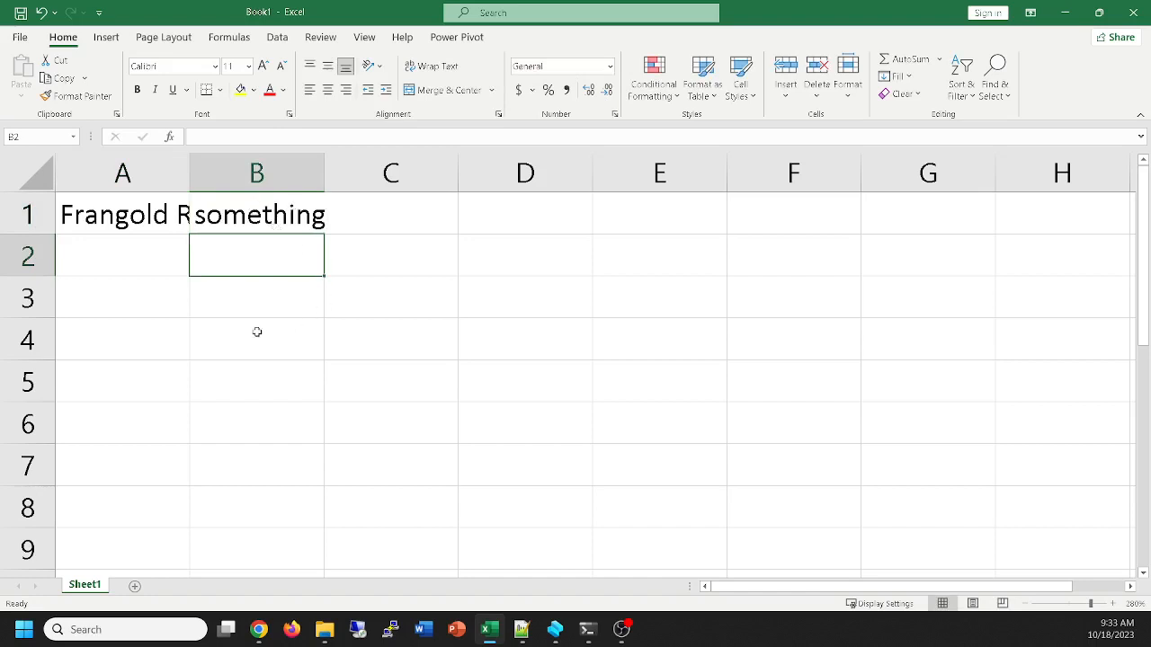
{"action": "left_click", "coordinate": [264, 214]}
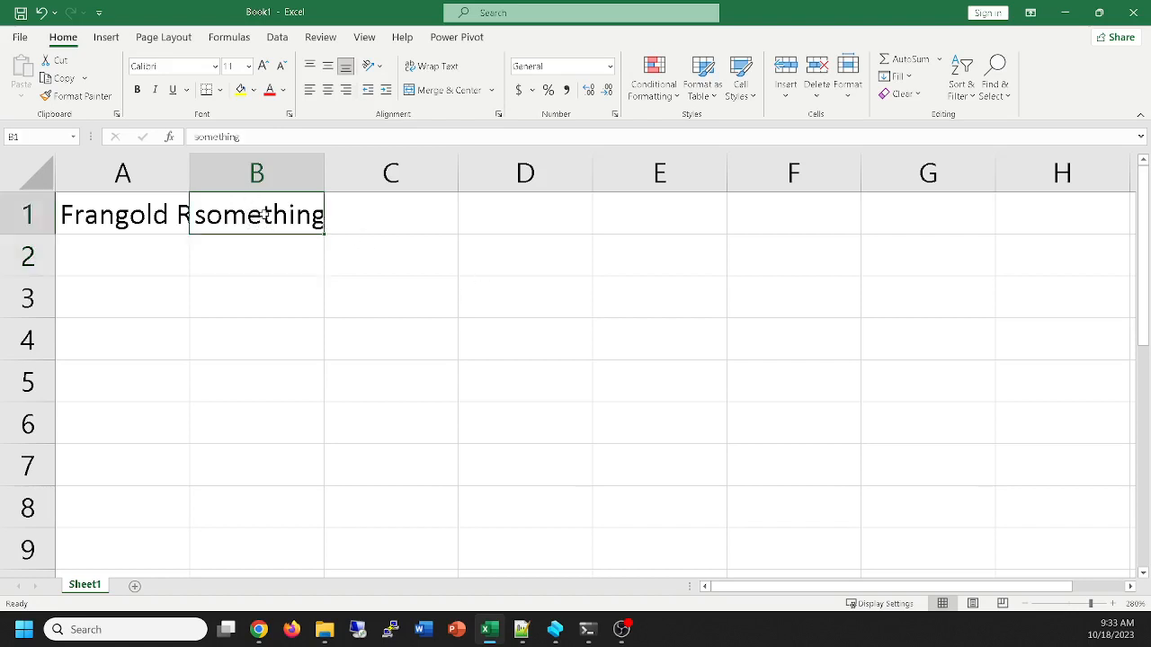
{"action": "key", "text": "Delete"}
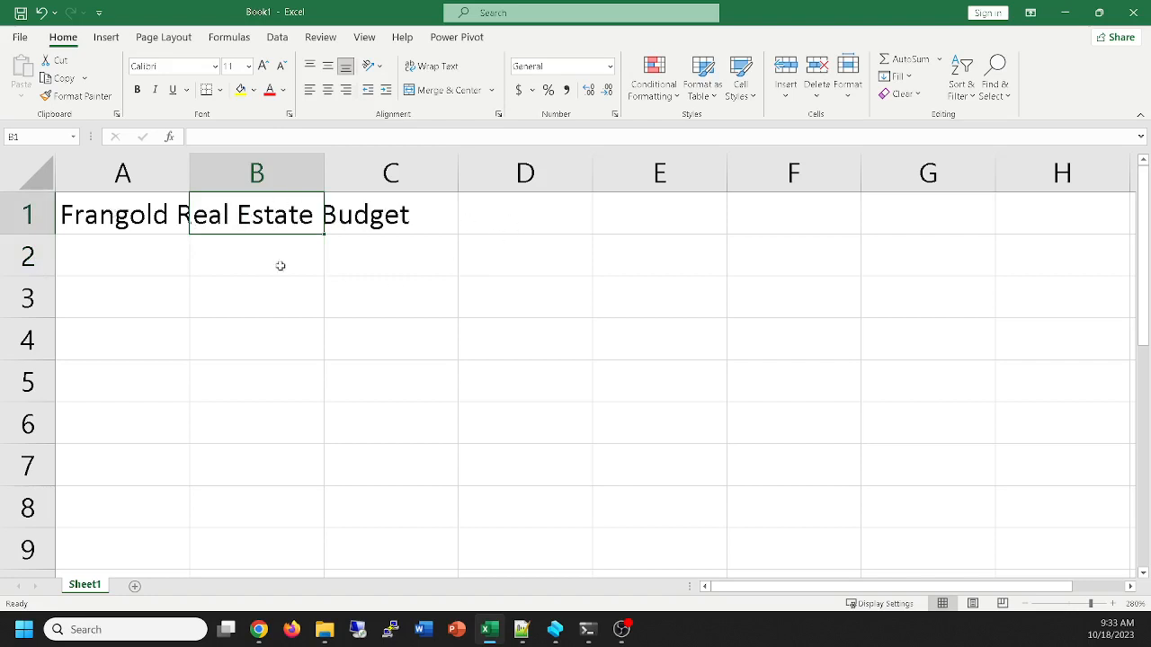
Select cells A1, C1 and B1 in turn to check which one actually holds the title text
{"action": "left_click", "coordinate": [138, 219]}
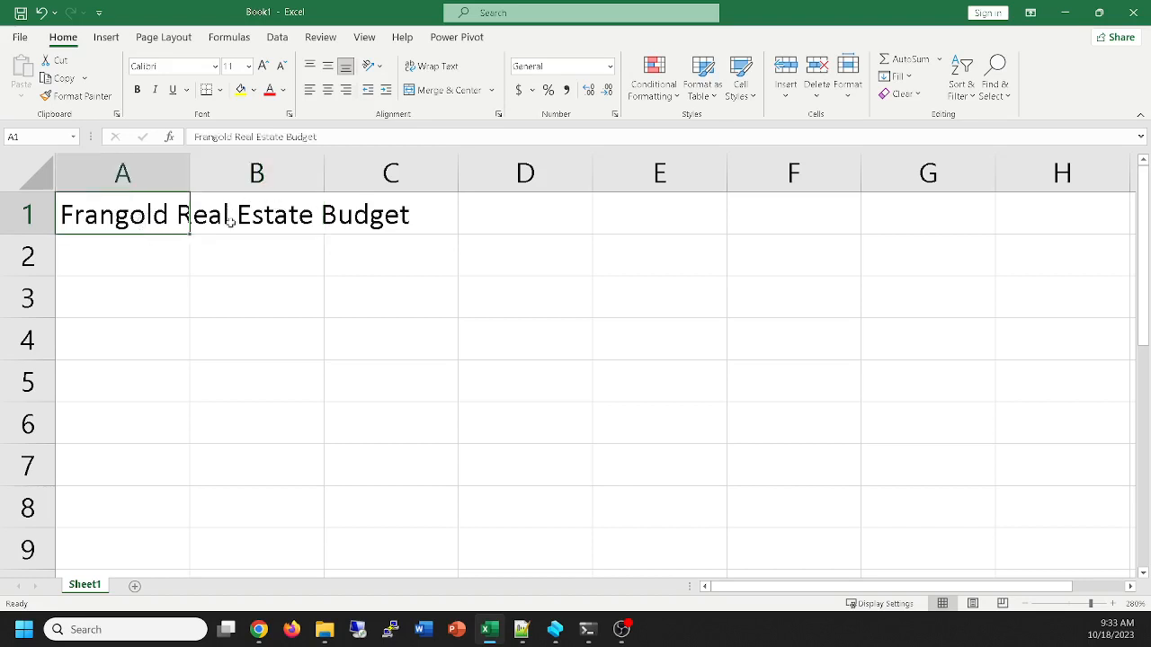
{"action": "left_click", "coordinate": [344, 216]}
{"action": "left_click", "coordinate": [306, 211]}
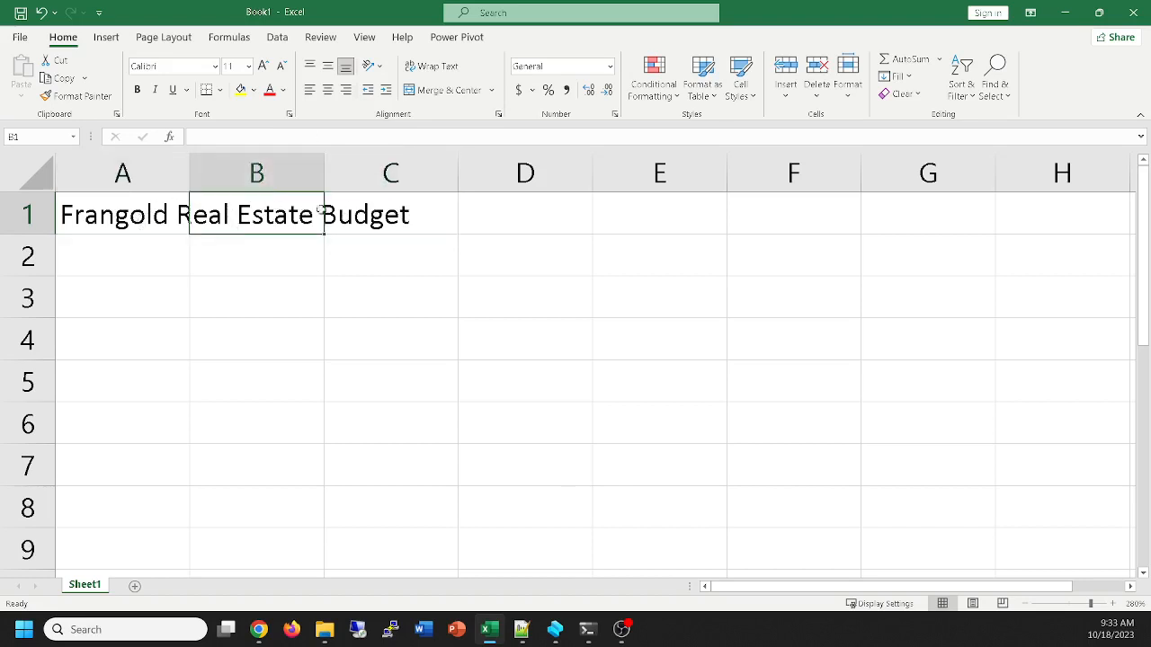
{"action": "left_click", "coordinate": [356, 206]}
{"action": "left_click", "coordinate": [265, 218]}
{"action": "left_click", "coordinate": [258, 251]}
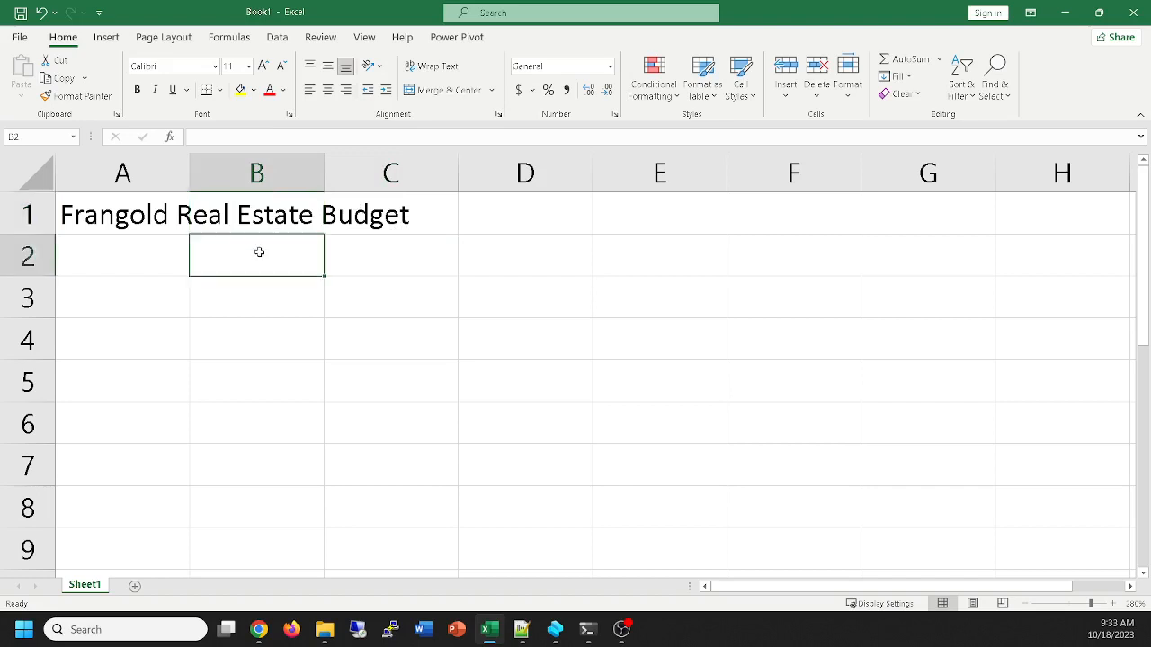
Enter the subtitle "Monthly Estimates" in cell A2 below the worksheet title
{"action": "left_click", "coordinate": [131, 238]}
{"action": "left_click", "coordinate": [114, 213]}
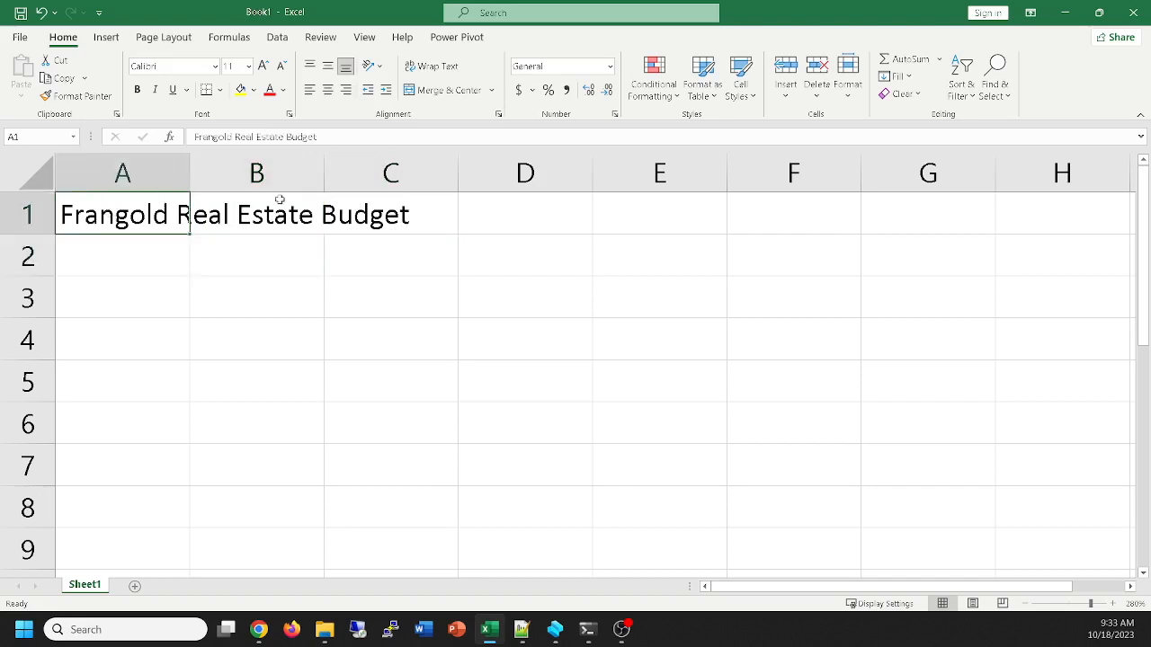
{"action": "left_click", "coordinate": [141, 250]}
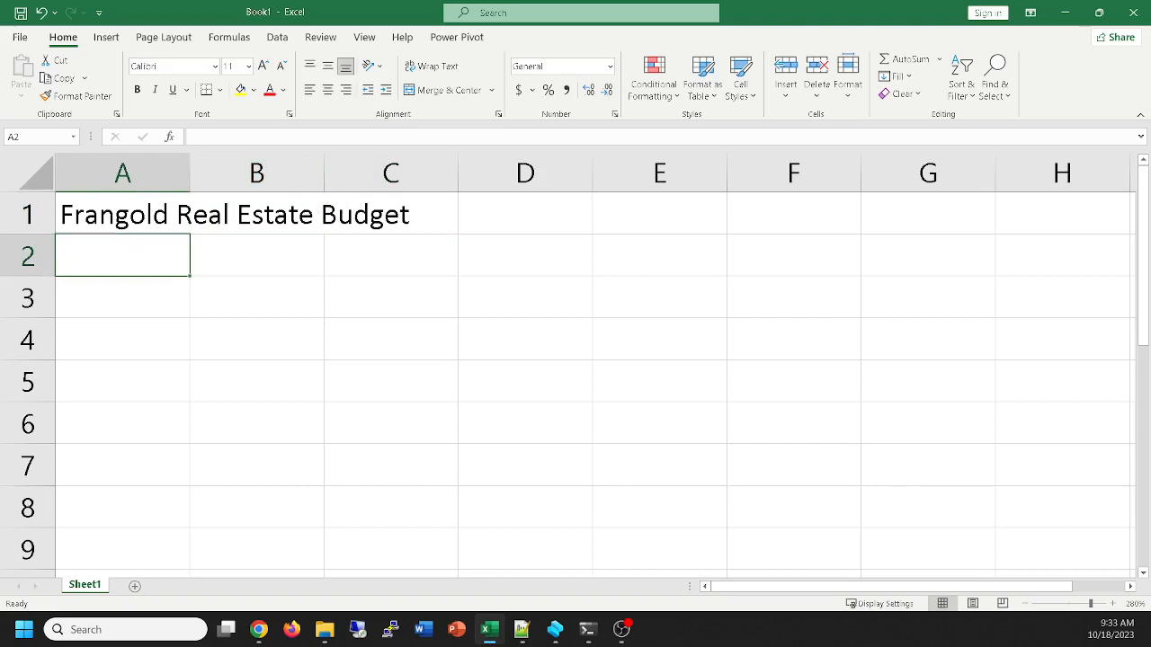
{"action": "double_click", "coordinate": [130, 258]}
{"action": "type", "text": "Moth"}
{"action": "key", "text": "BackSpace"}
{"action": "key", "text": "BackSpace"}
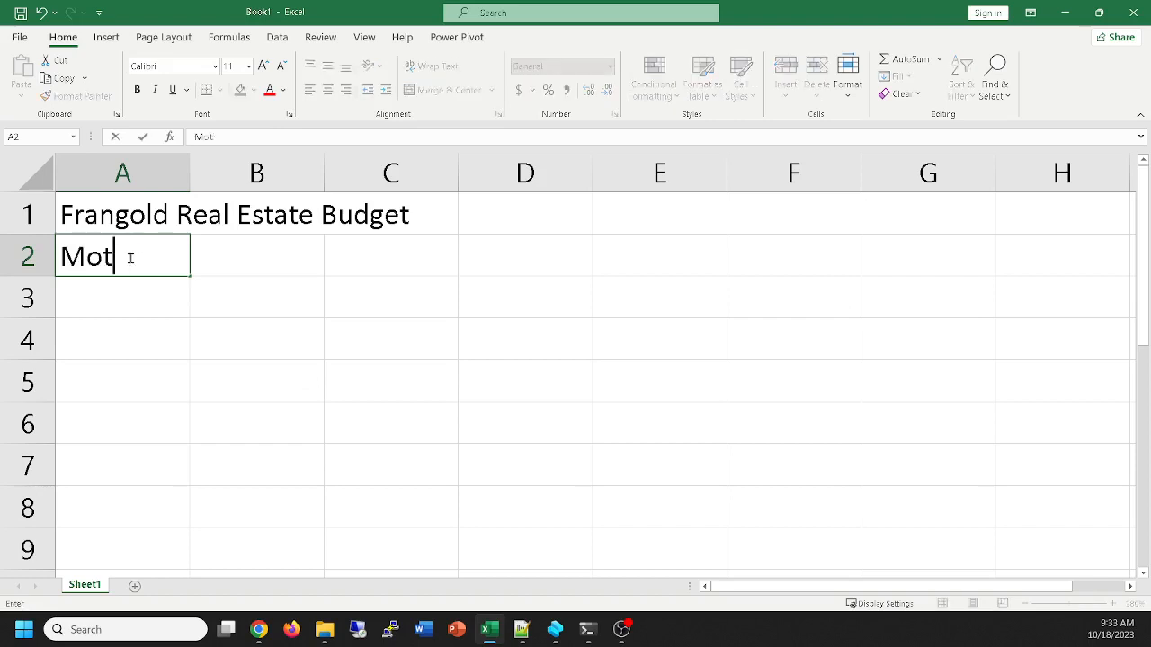
{"action": "type", "text": "nthly Es"}
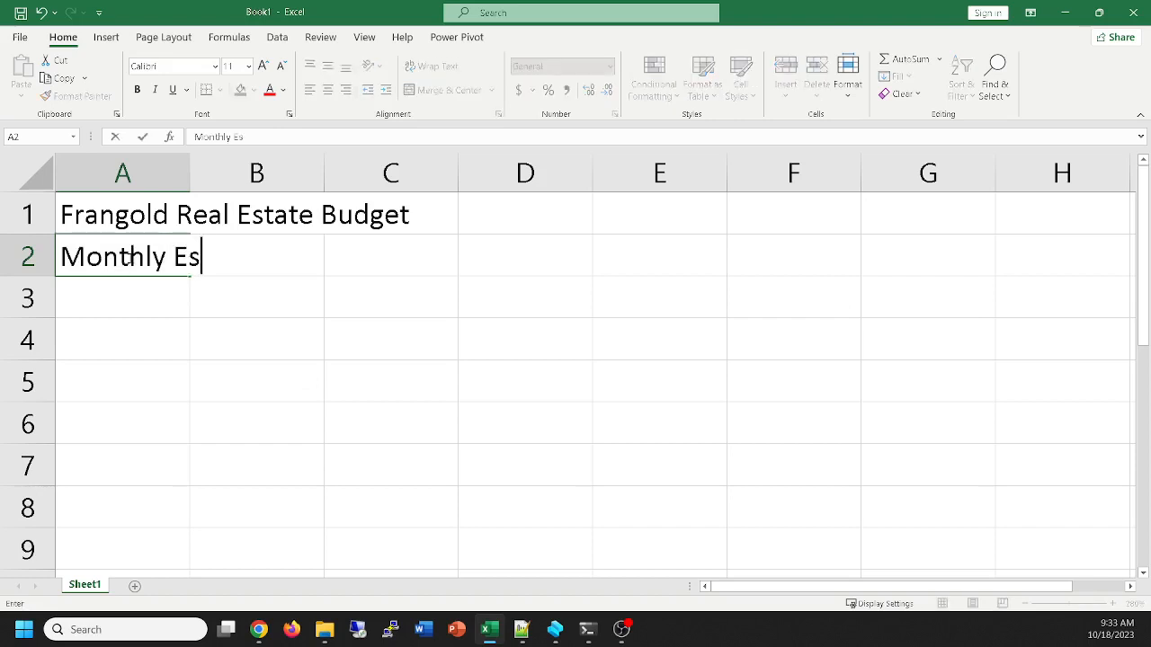
{"action": "type", "text": "timage"}
{"action": "key", "text": "BackSpace"}
{"action": "key", "text": "BackSpace"}
{"action": "key", "text": "BackSpace"}
{"action": "type", "text": "tes"}
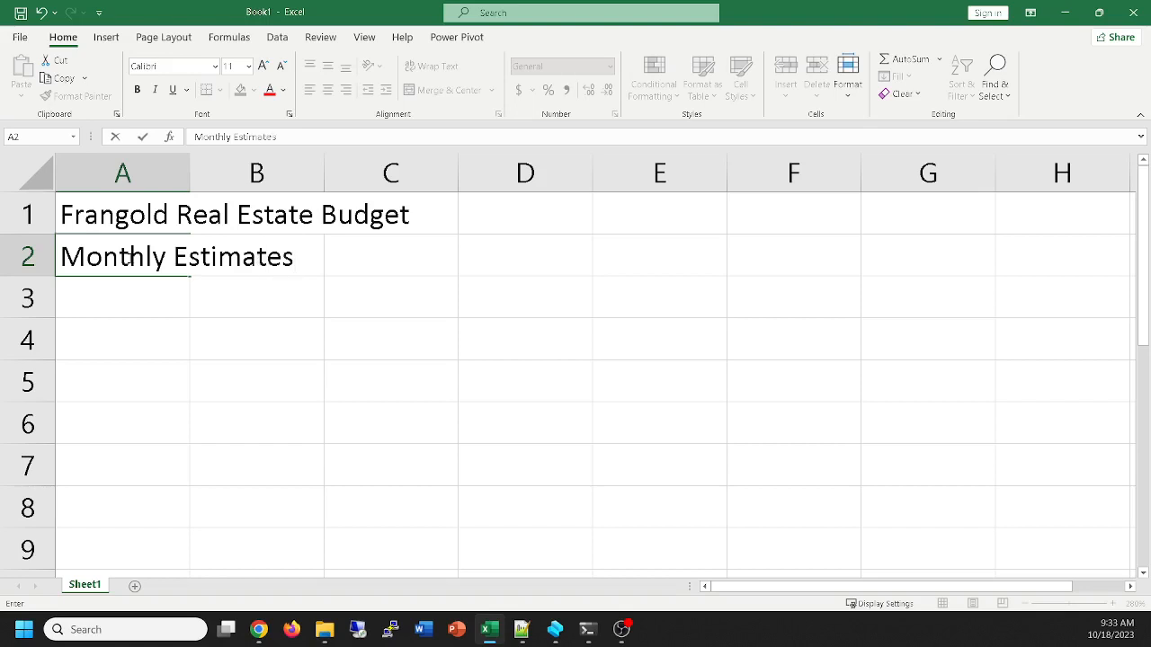
{"action": "key", "text": "Return"}
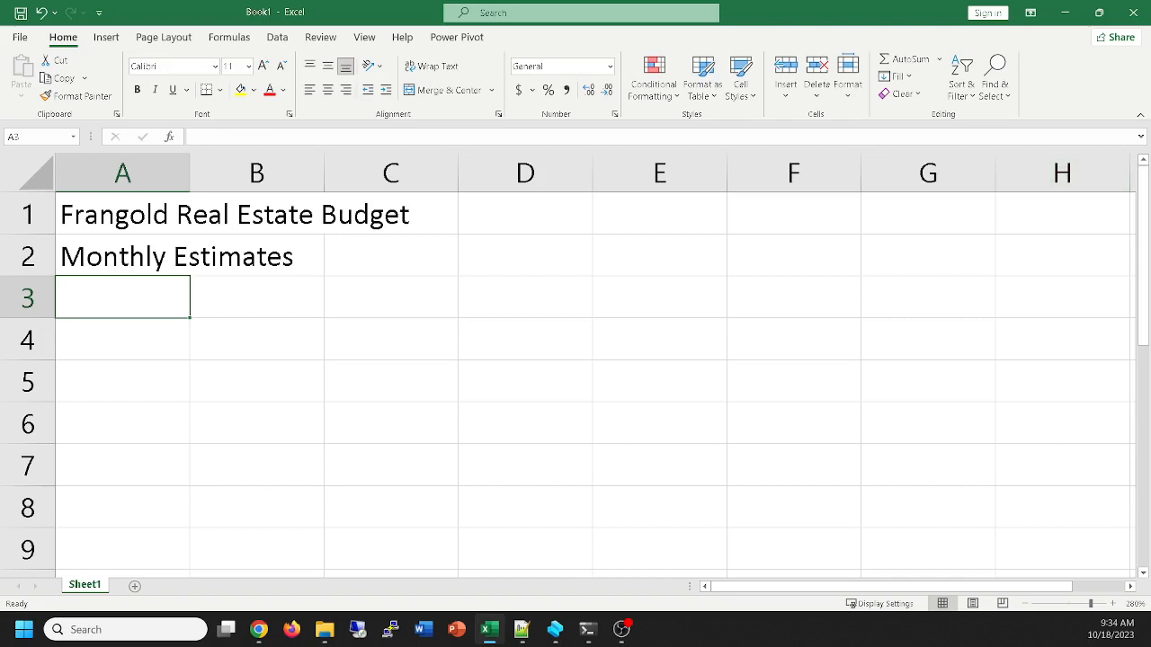
Enter the row heading "Income" in cell A3
{"action": "key", "text": "alt+Tab"}
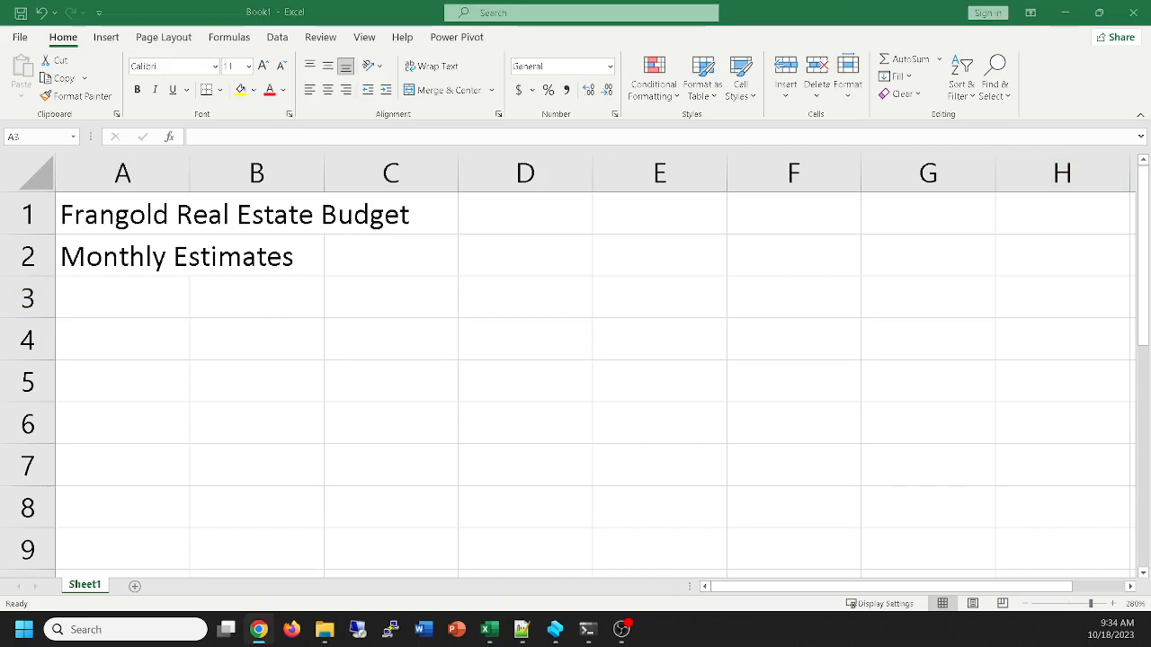
{"action": "left_click", "coordinate": [116, 290]}
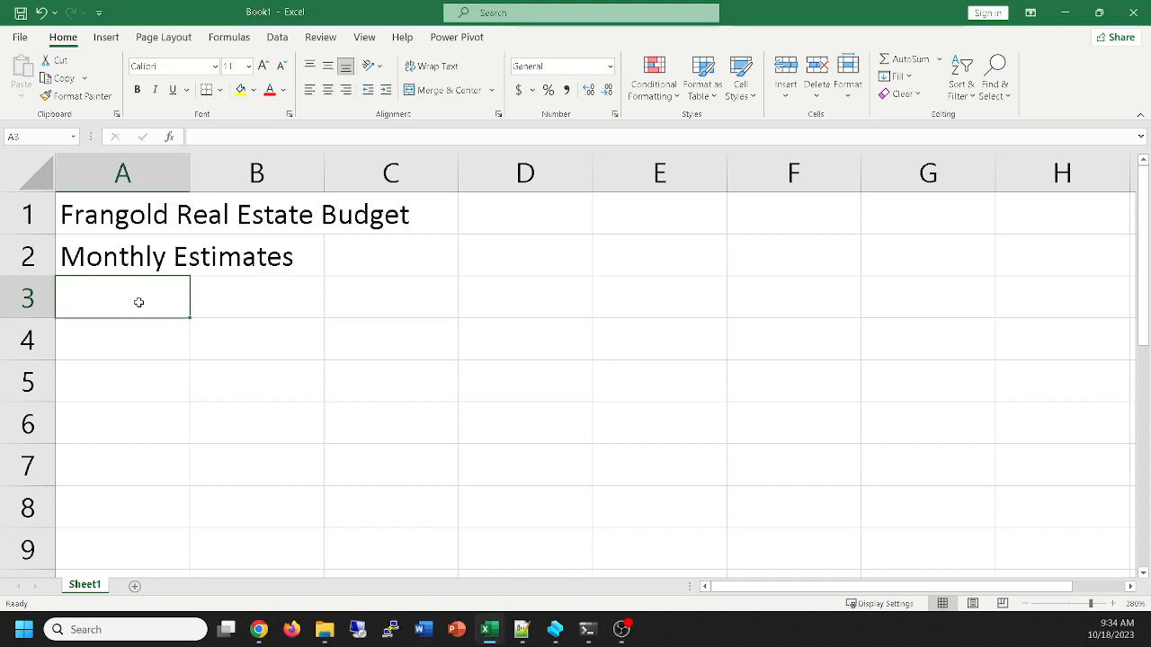
{"action": "type", "text": "In"}
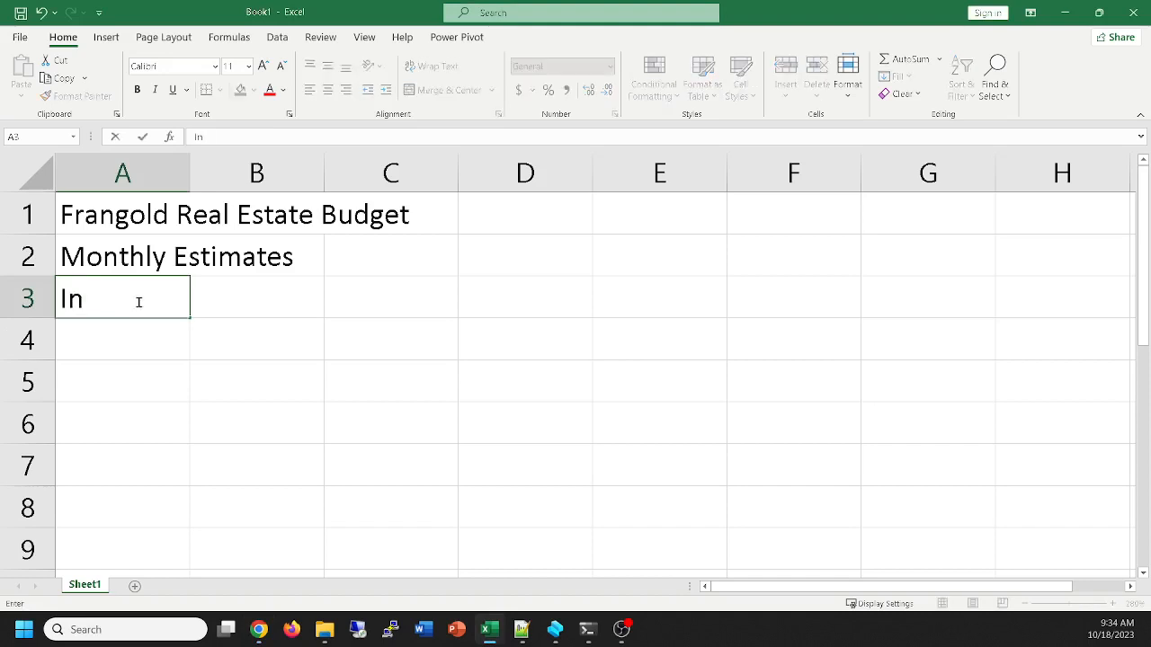
{"action": "type", "text": "come"}
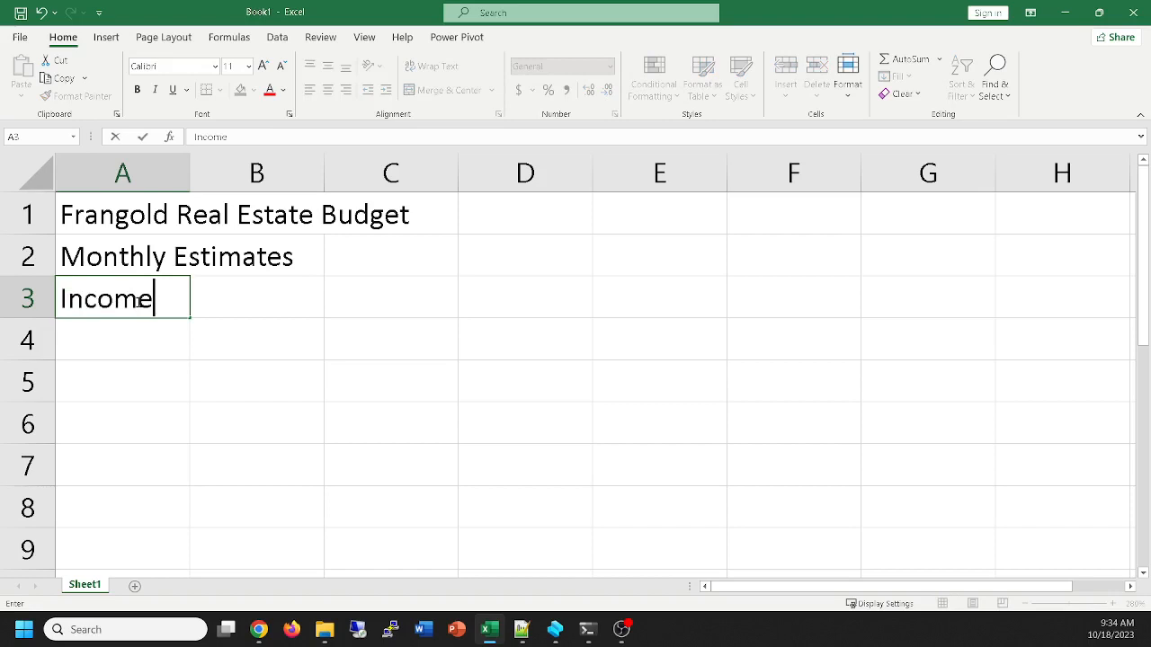
{"action": "key", "text": "Tab"}
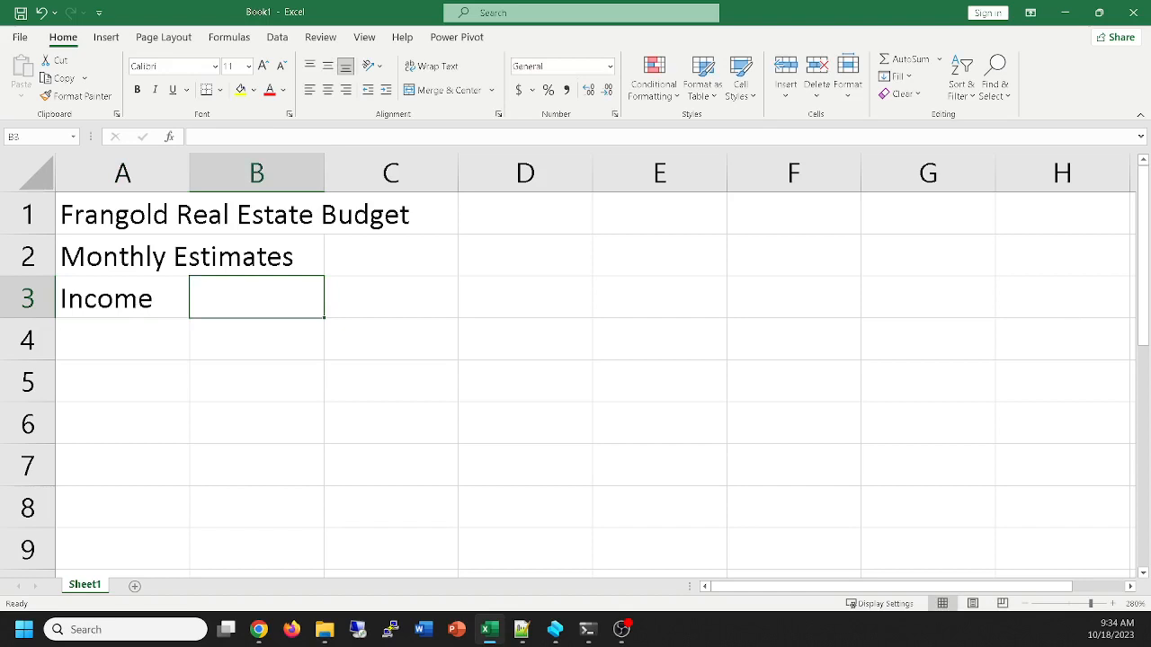
Enter the first month heading, "January", in cell B3 beside "Income"
{"action": "key", "text": "alt+Tab"}
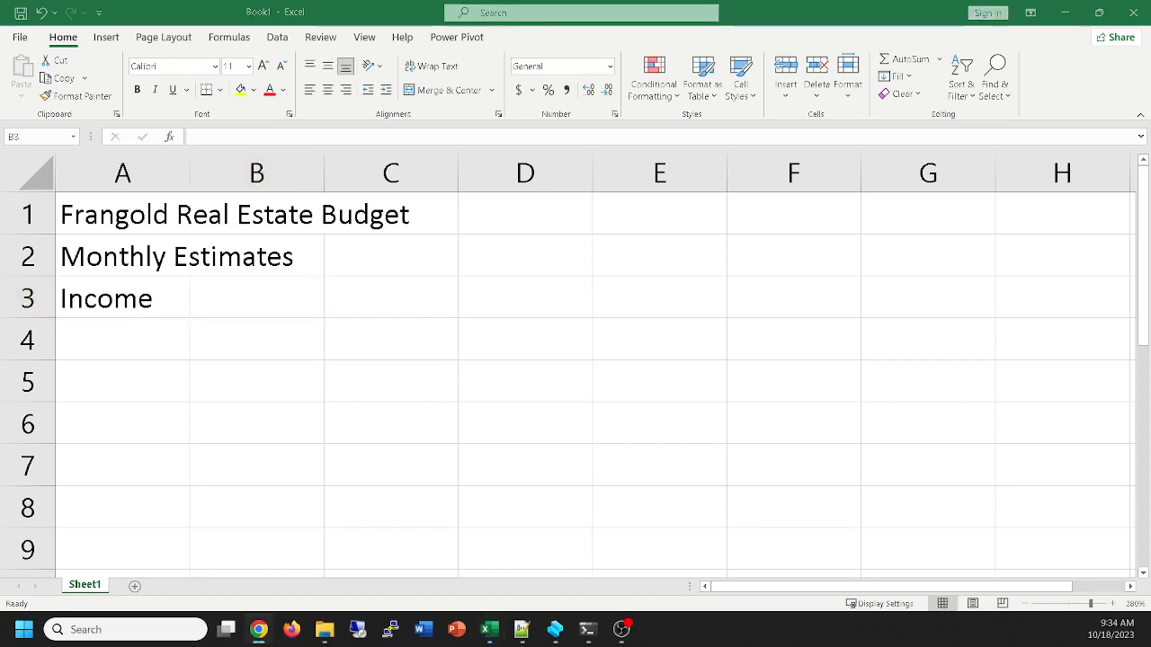
{"action": "left_click", "coordinate": [263, 299]}
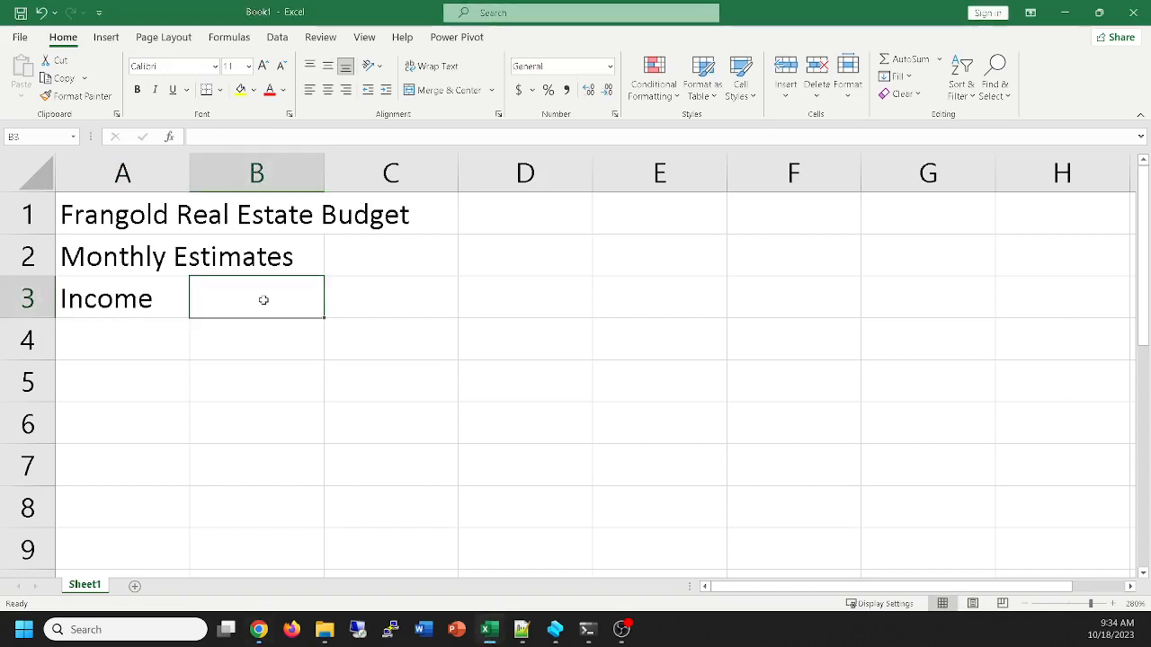
{"action": "type", "text": "January"}
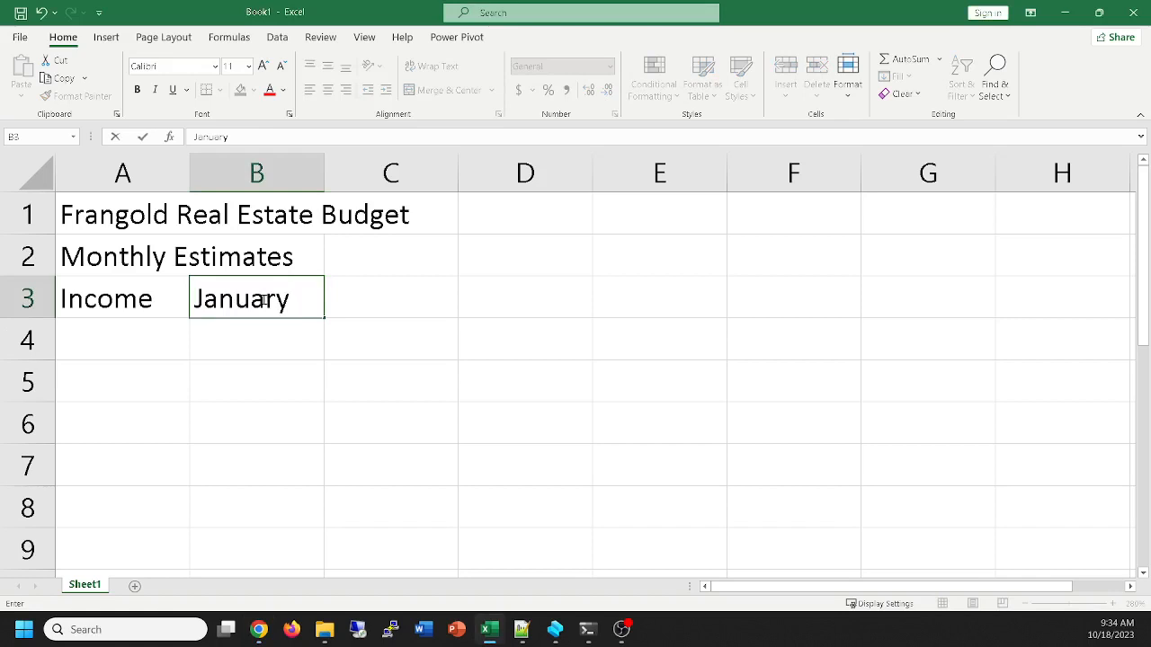
{"action": "key", "text": "Tab"}
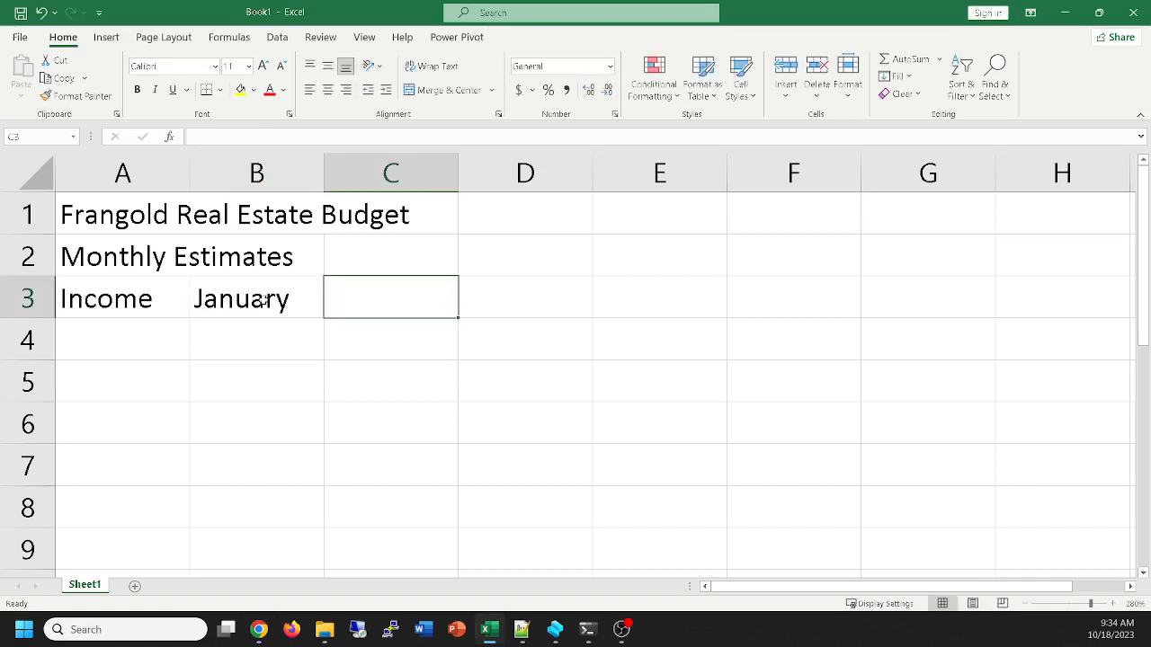
Extend the month series from "January" in B3 across row 3 to "December" in M3 with AutoFill
{"action": "left_click", "coordinate": [261, 301]}
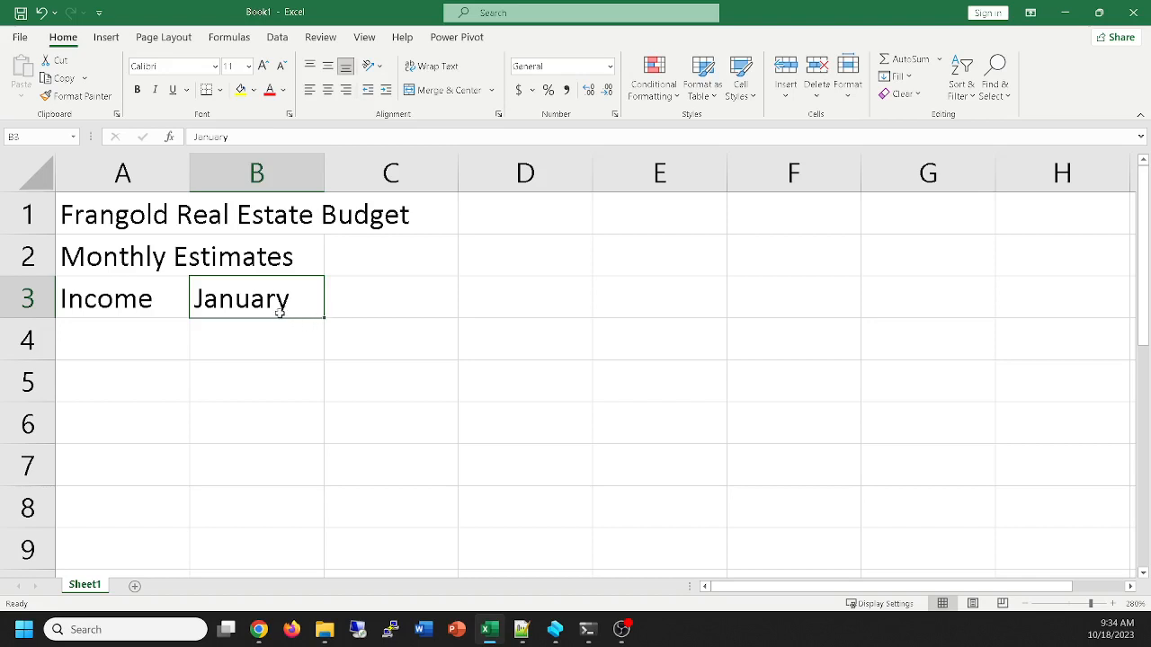
{"action": "left_click_drag", "start_coordinate": [280, 316], "coordinate": [730, 468]}
{"action": "key", "text": "ctrl+z"}
{"action": "left_click_drag", "start_coordinate": [326, 318], "coordinate": [545, 315]}
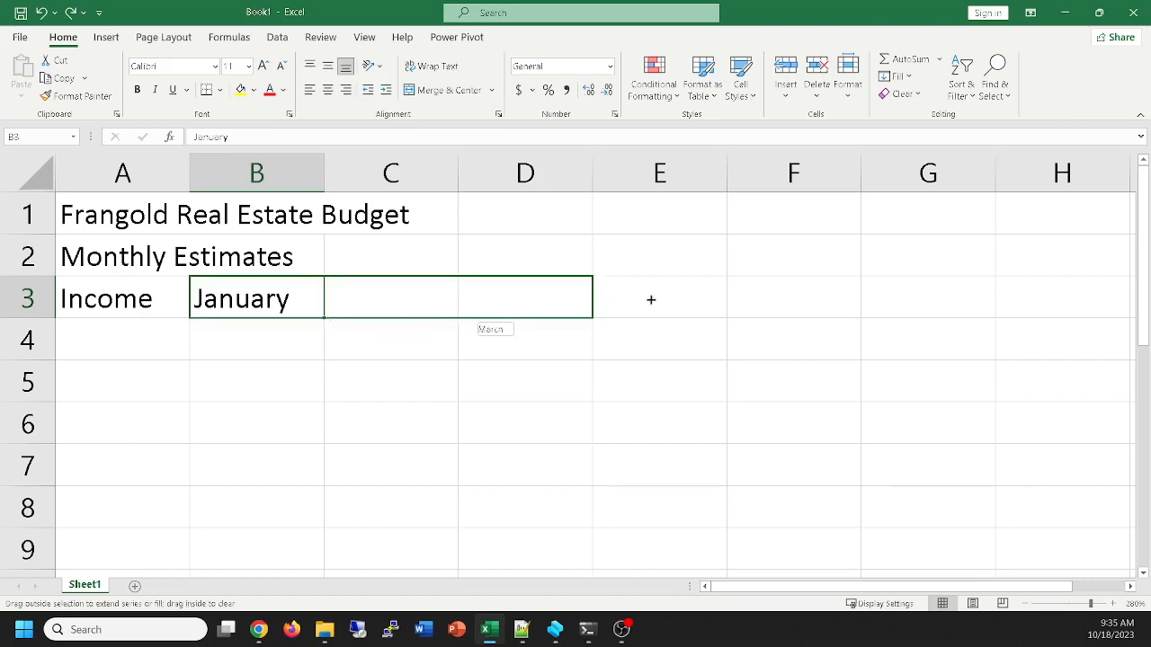
{"action": "left_click_drag", "start_coordinate": [651, 300], "coordinate": [955, 308]}
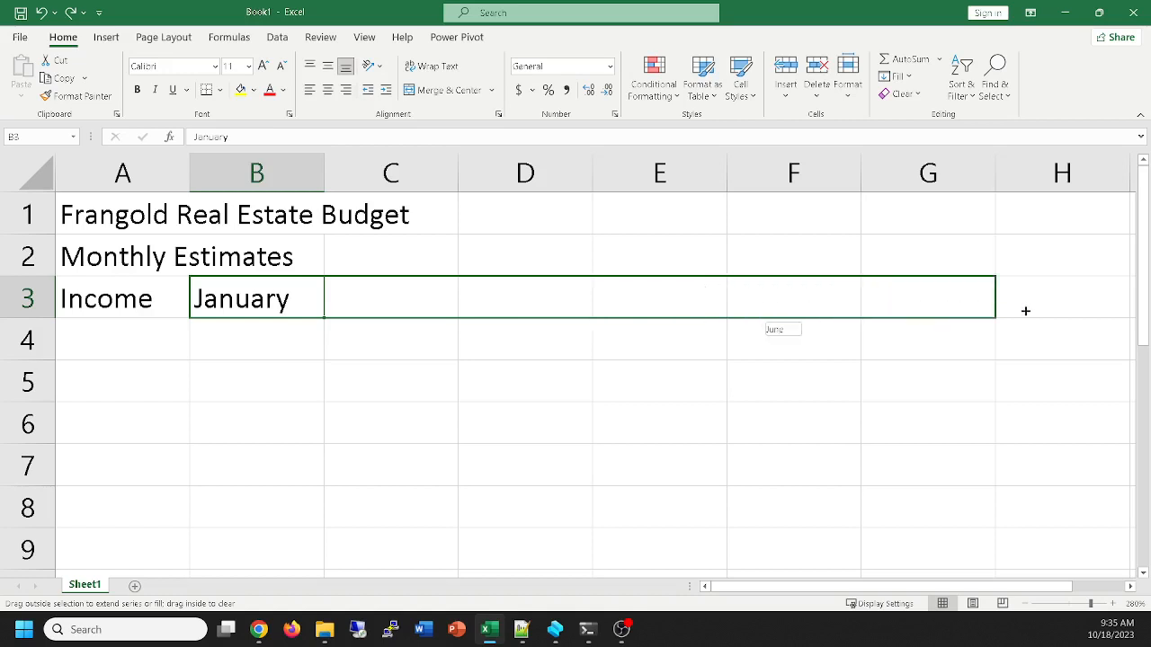
{"action": "left_click_drag", "start_coordinate": [1025, 311], "coordinate": [1068, 306]}
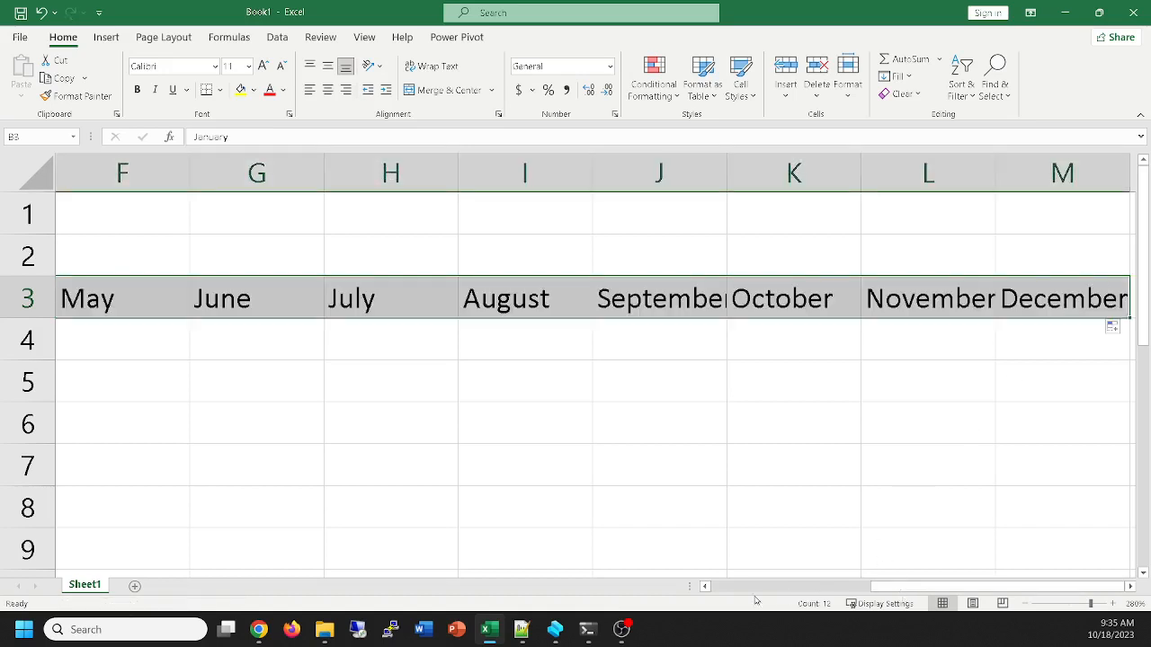
{"action": "left_click", "coordinate": [708, 589]}
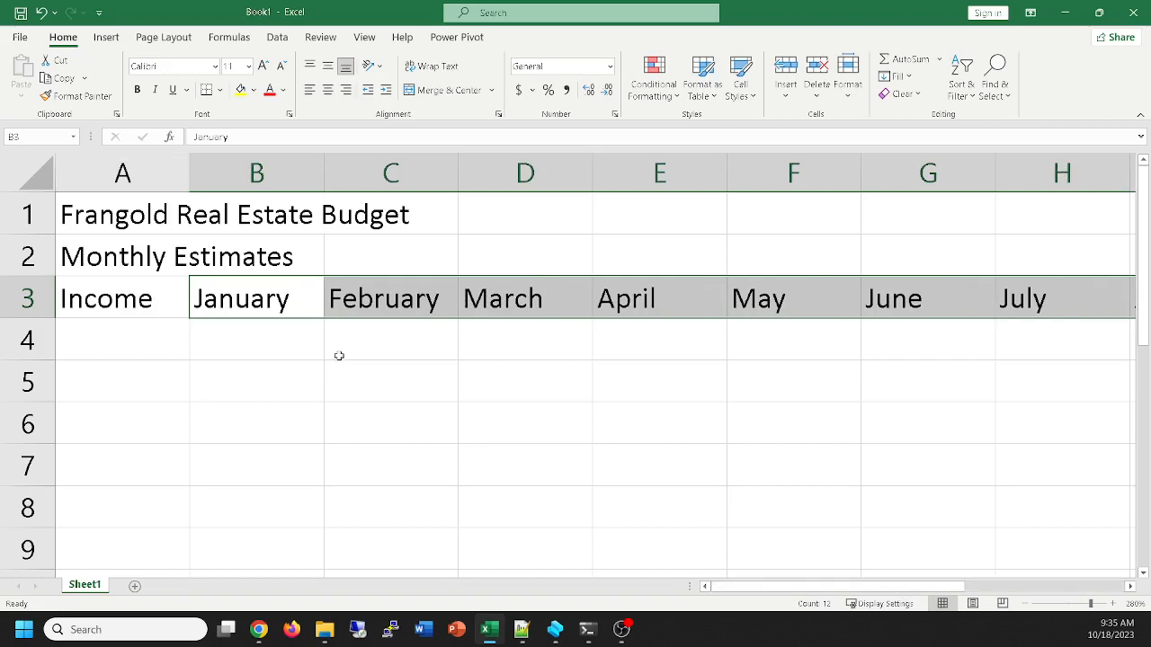
Try filling the month series down column B from "January" in B3 to B7, and undo that fill
{"action": "left_click", "coordinate": [248, 300]}
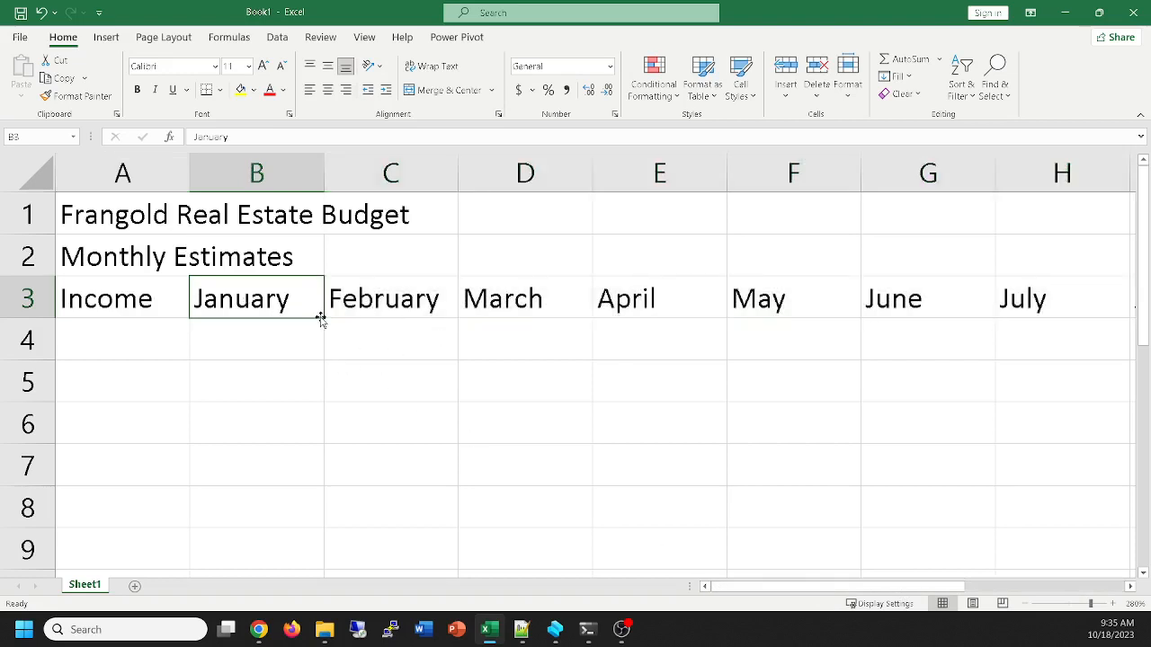
{"action": "left_click_drag", "start_coordinate": [323, 318], "coordinate": [322, 477]}
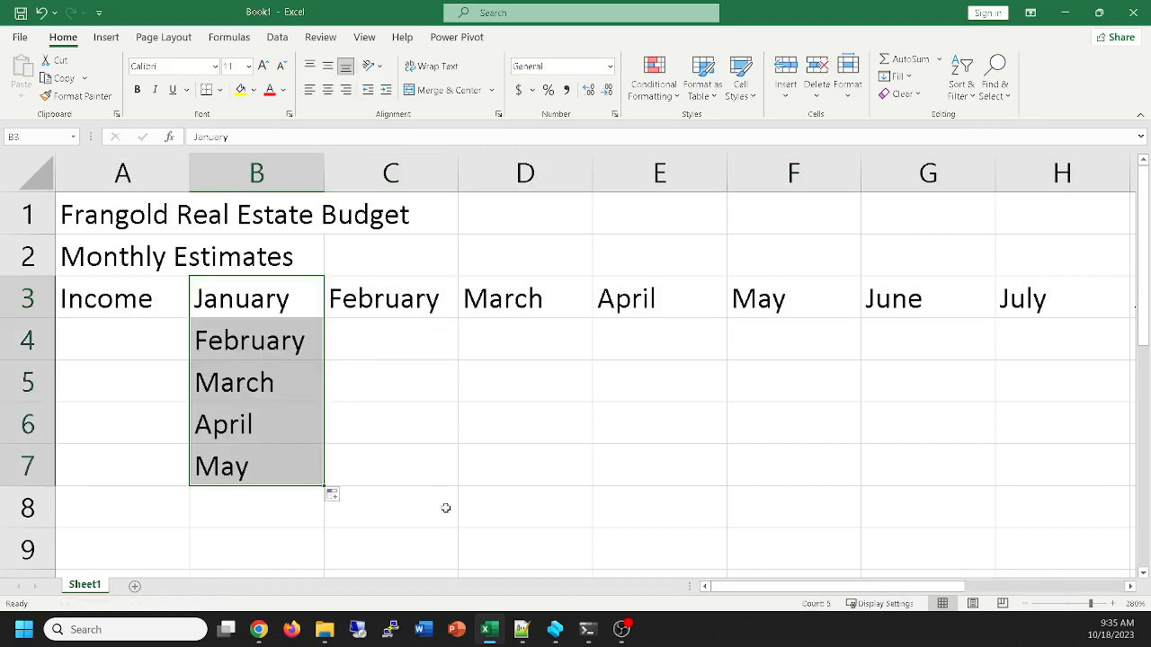
{"action": "key", "text": "ctrl+z"}
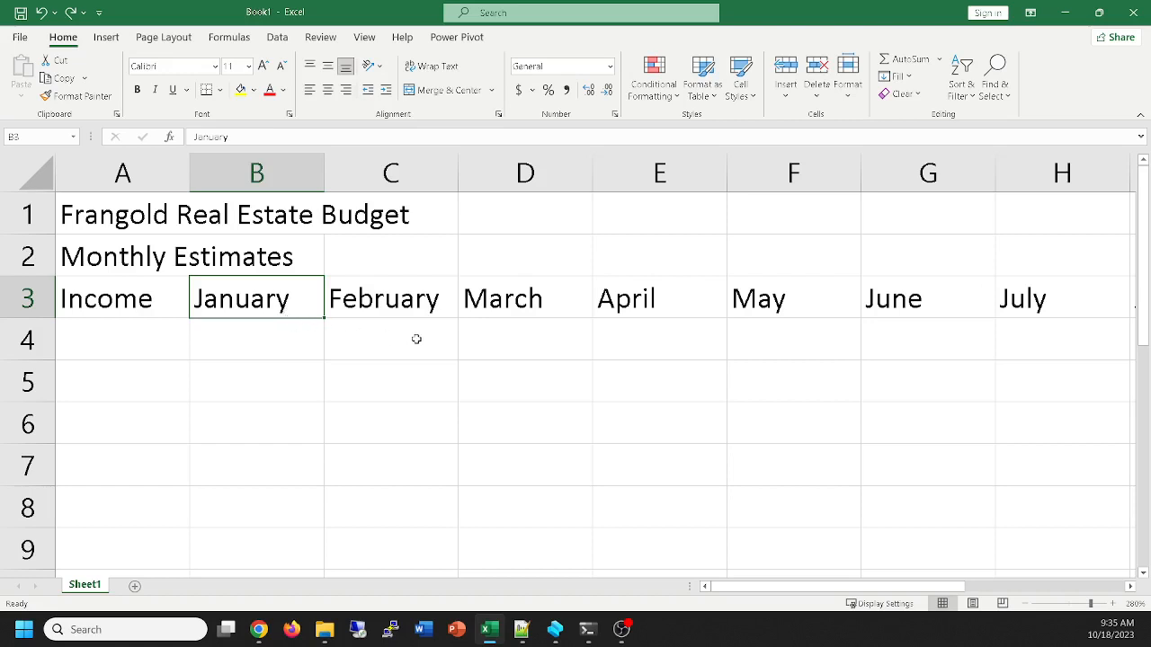
Enter "Monday" in cell C4 and AutoFill the weekday series across to F4
{"action": "left_click", "coordinate": [374, 342]}
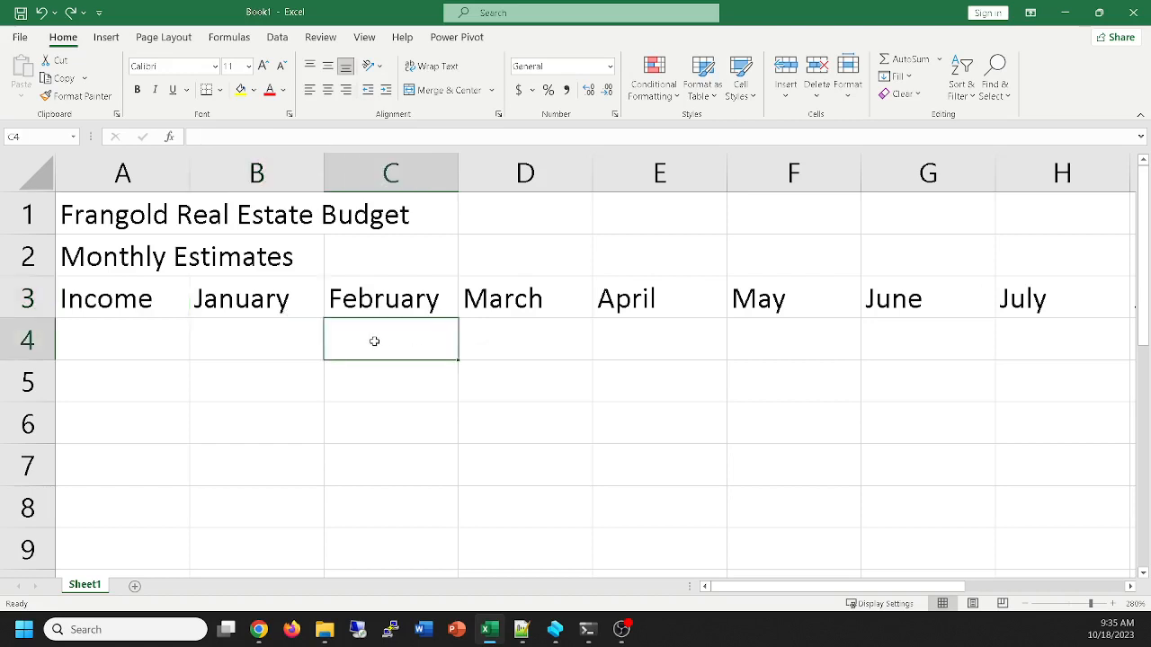
{"action": "type", "text": "Monday"}
{"action": "key", "text": "Return"}
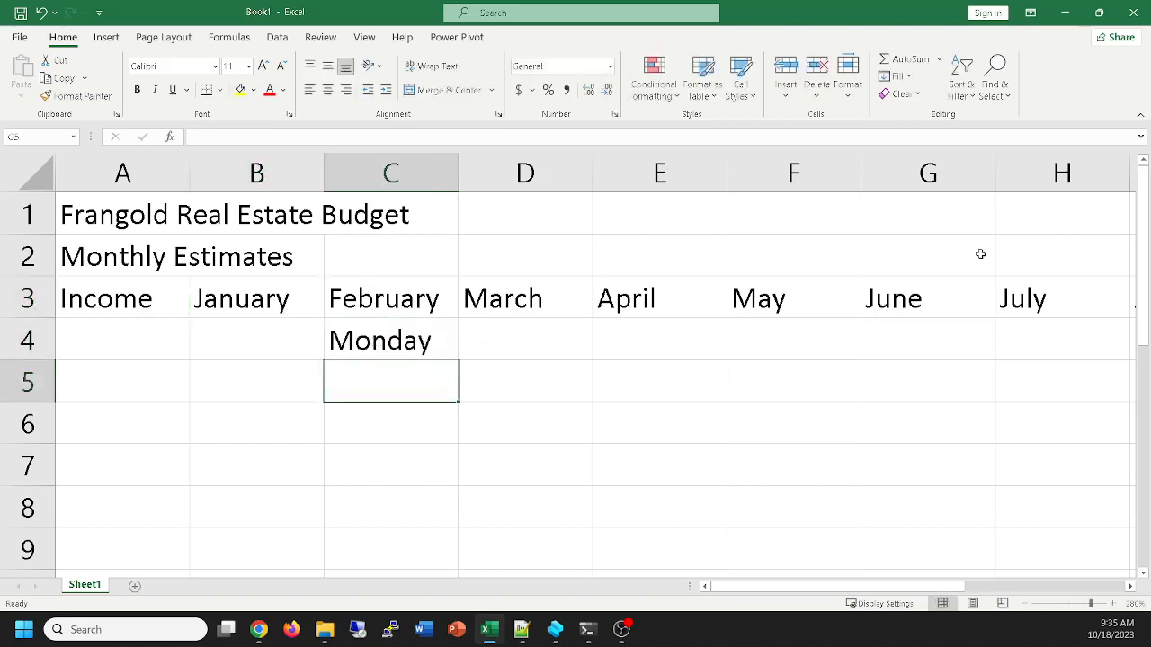
{"action": "left_click", "coordinate": [399, 329]}
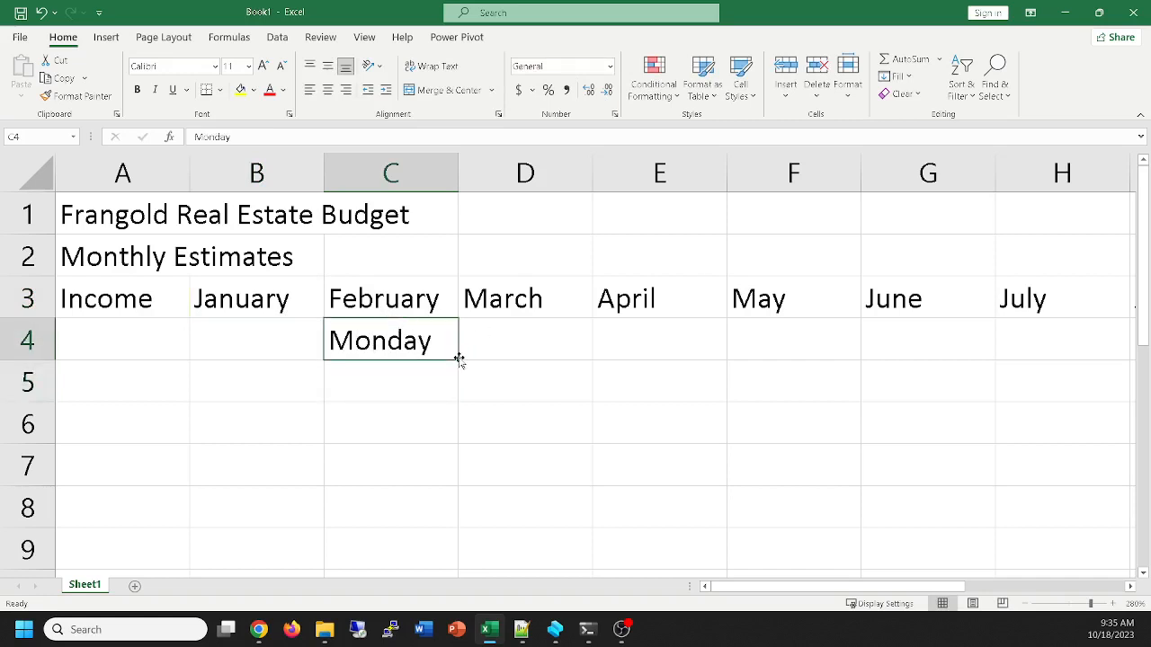
{"action": "left_click_drag", "start_coordinate": [458, 360], "coordinate": [809, 367]}
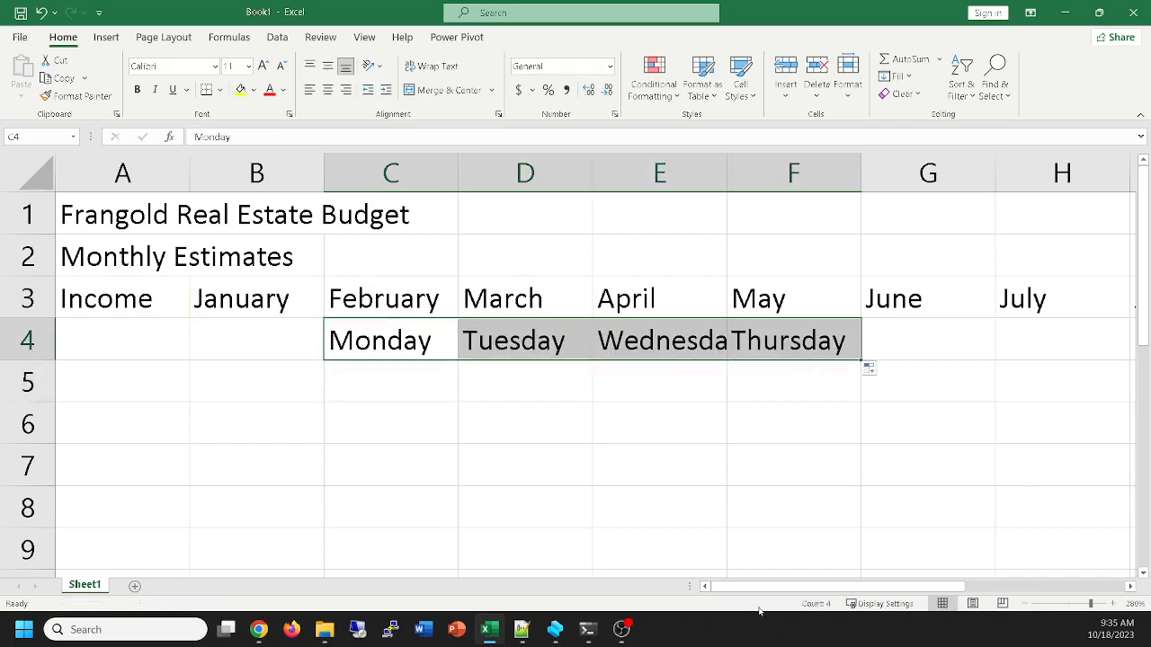
Enter "Friday" in cell C5 and AutoFill the weekday series across to F5
{"action": "left_click", "coordinate": [409, 398]}
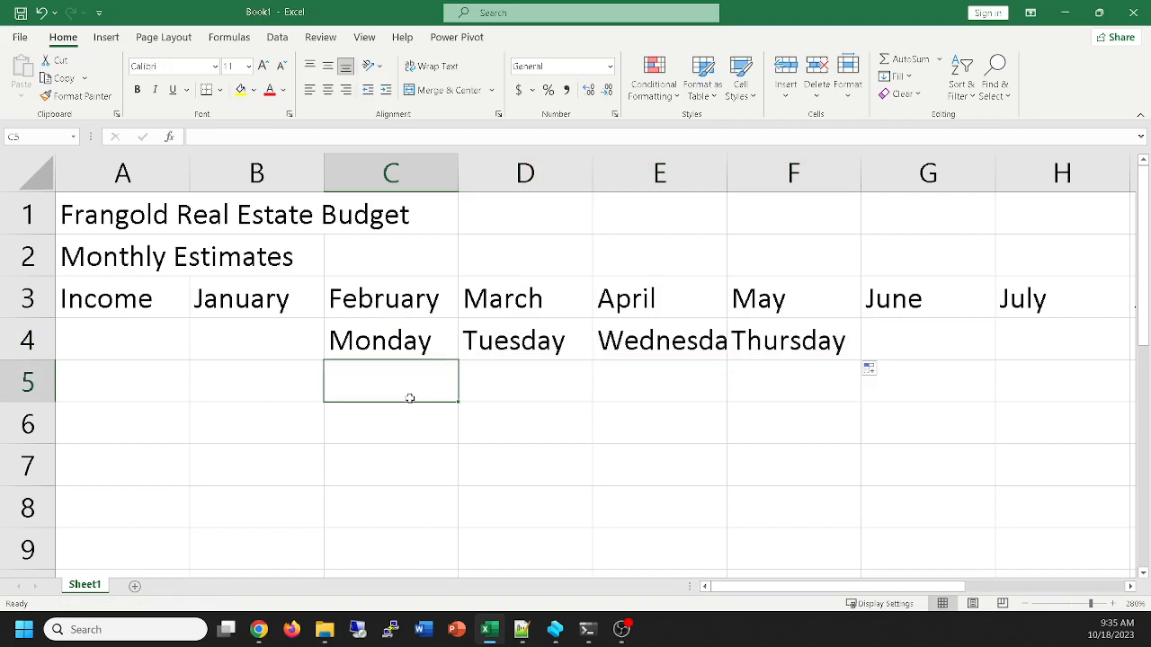
{"action": "type", "text": "Friday"}
{"action": "key", "text": "Tab"}
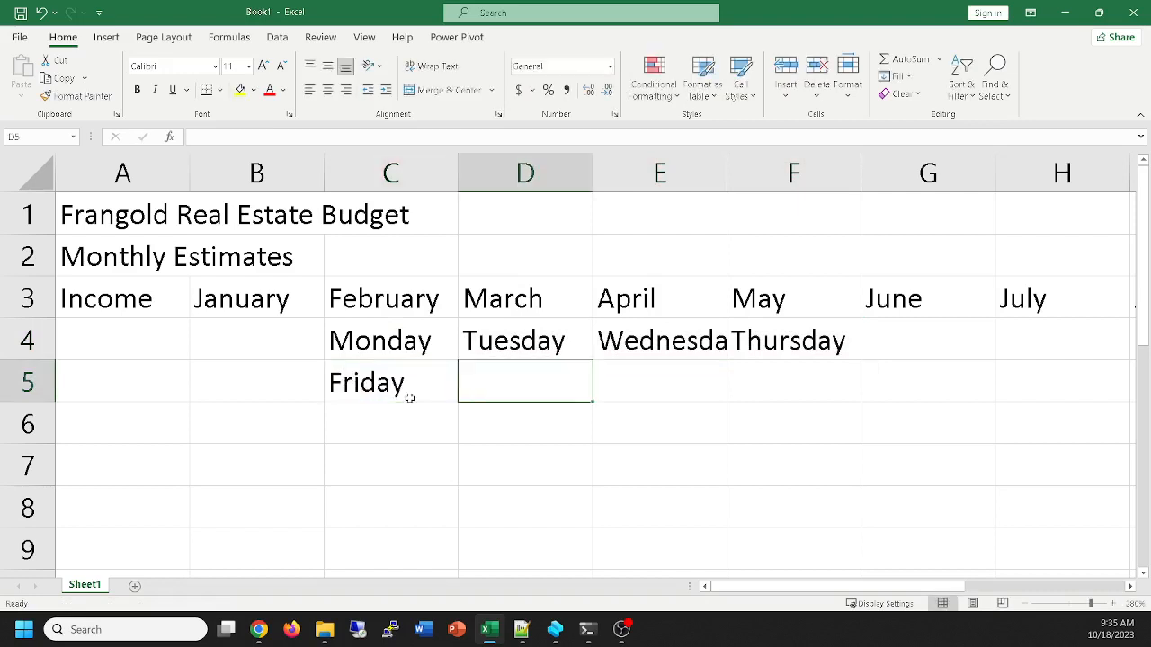
{"action": "left_click", "coordinate": [386, 369]}
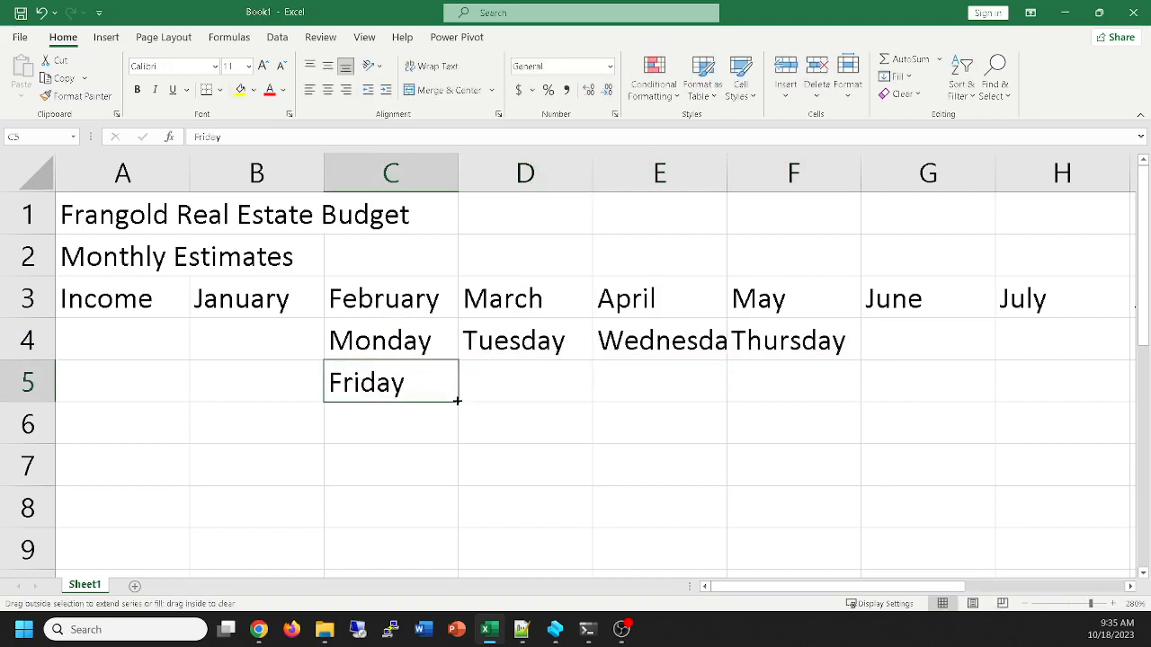
{"action": "left_click_drag", "start_coordinate": [457, 401], "coordinate": [858, 395]}
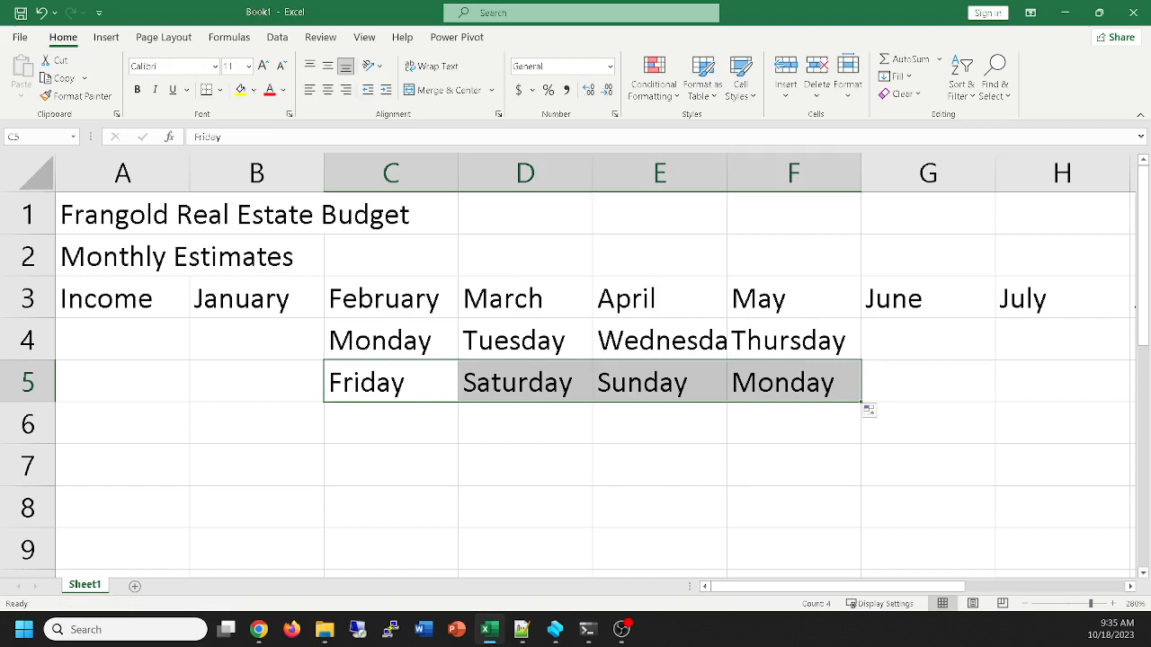
Enter "a1" in cell C6 and AutoFill the numbered series across to "a4" in F6
{"action": "left_click", "coordinate": [370, 426]}
{"action": "type", "text": "a1"}
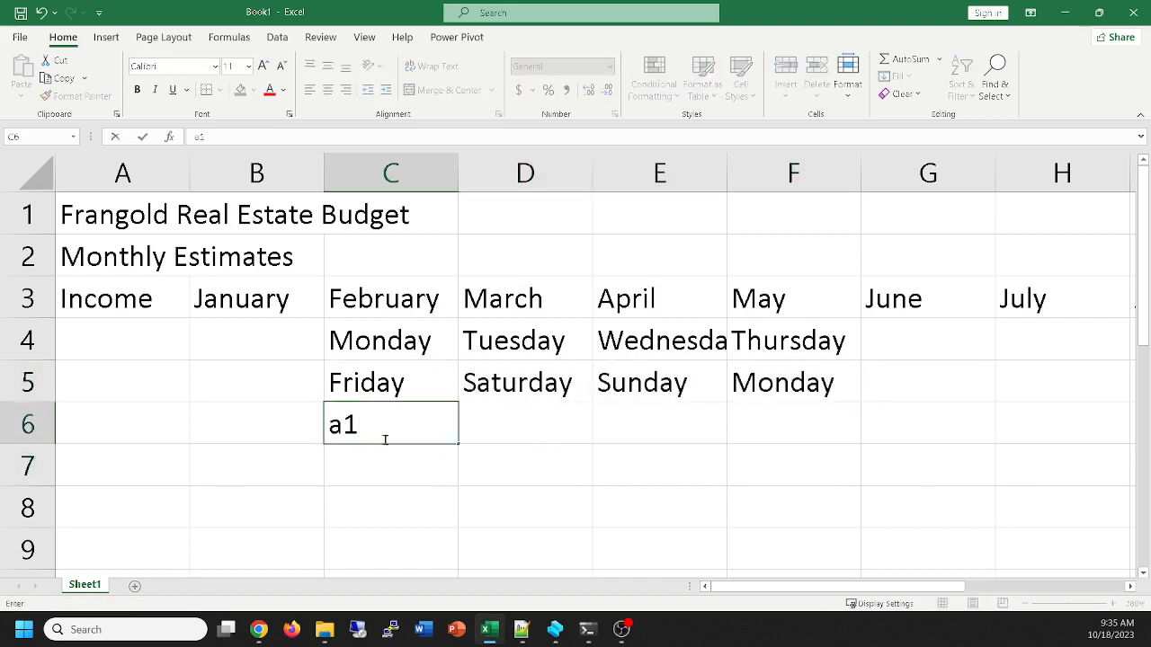
{"action": "key", "text": "Return"}
{"action": "left_click", "coordinate": [435, 441]}
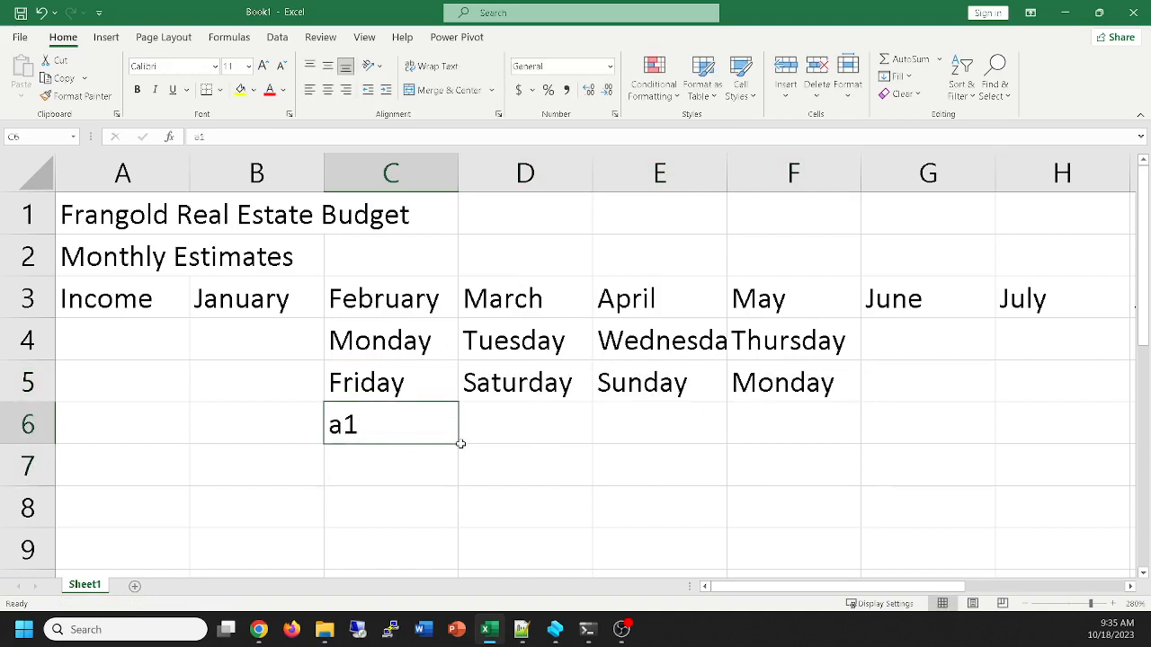
{"action": "left_click_drag", "start_coordinate": [458, 443], "coordinate": [792, 449]}
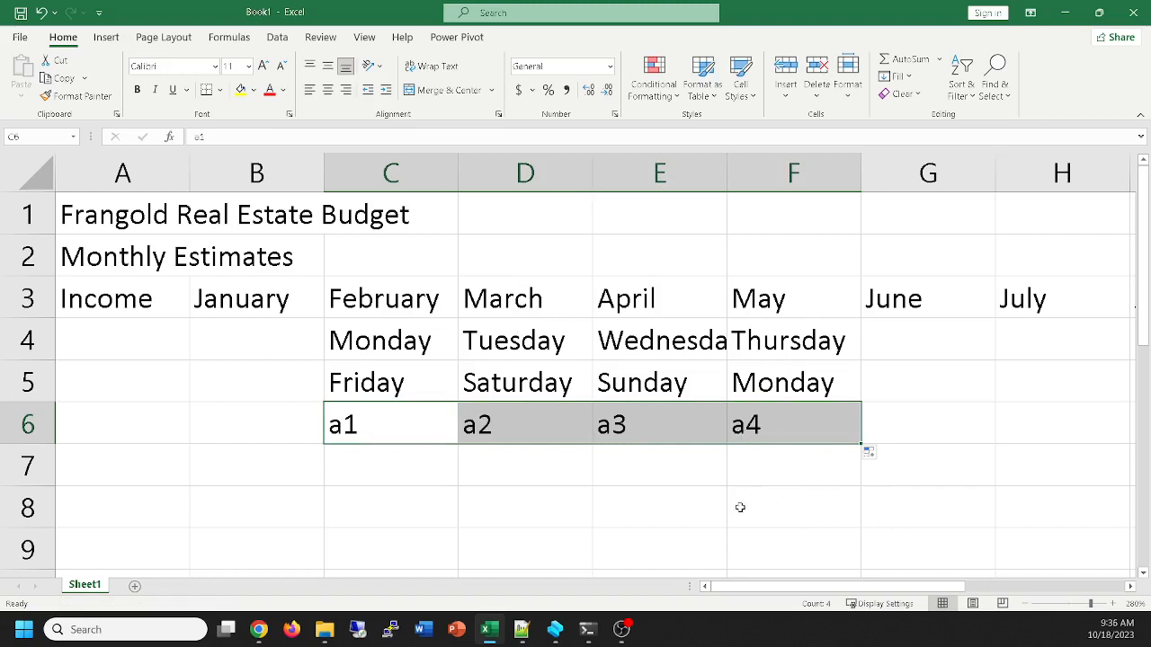
Clear the sample AutoFill entries from the range C4:F6
{"action": "left_click", "coordinate": [865, 457]}
{"action": "left_click_drag", "start_coordinate": [856, 442], "coordinate": [380, 343]}
{"action": "key", "text": "Delete"}
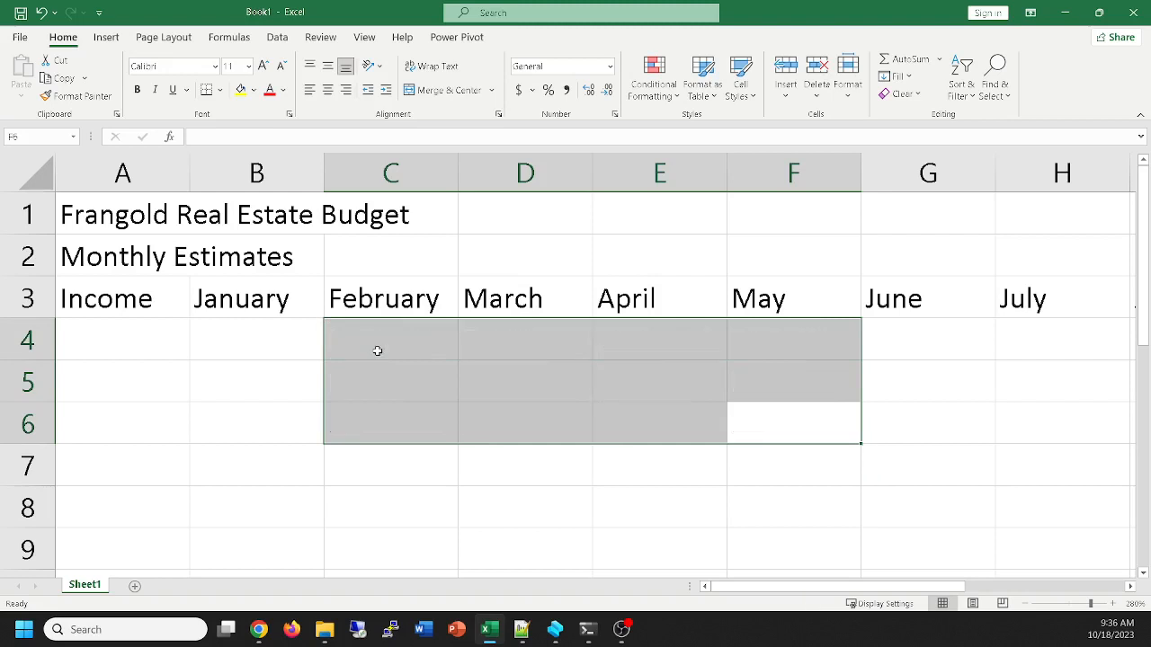
Increase the height of the heading row 3 in the worksheet
{"action": "left_click", "coordinate": [144, 337]}
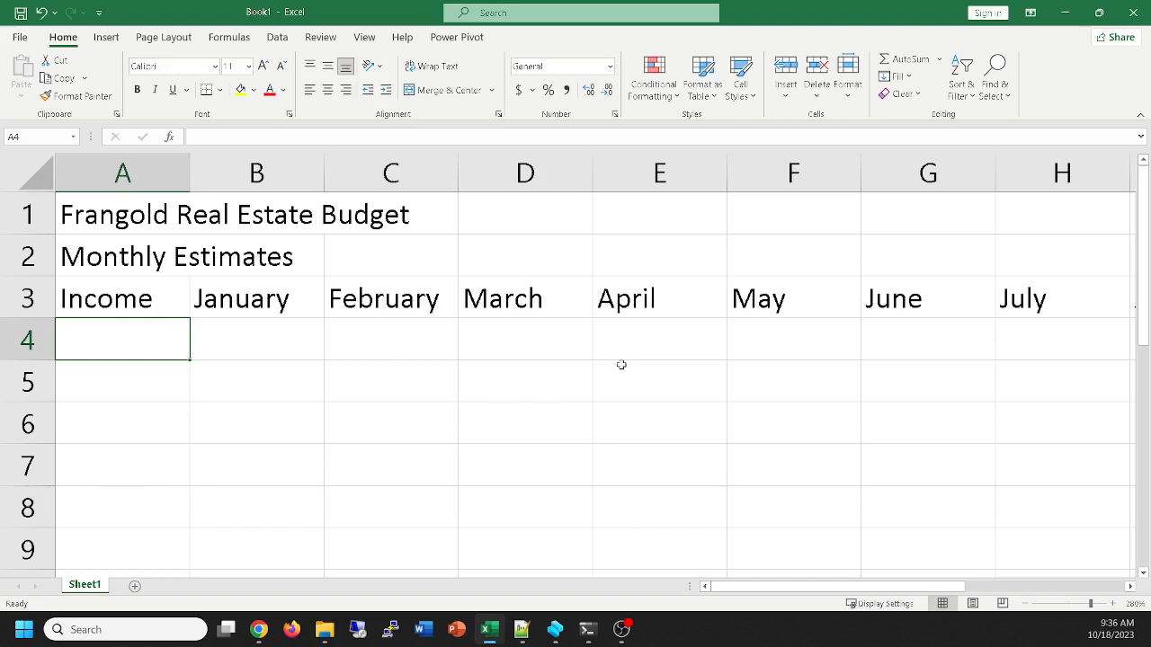
{"action": "left_click", "coordinate": [32, 295]}
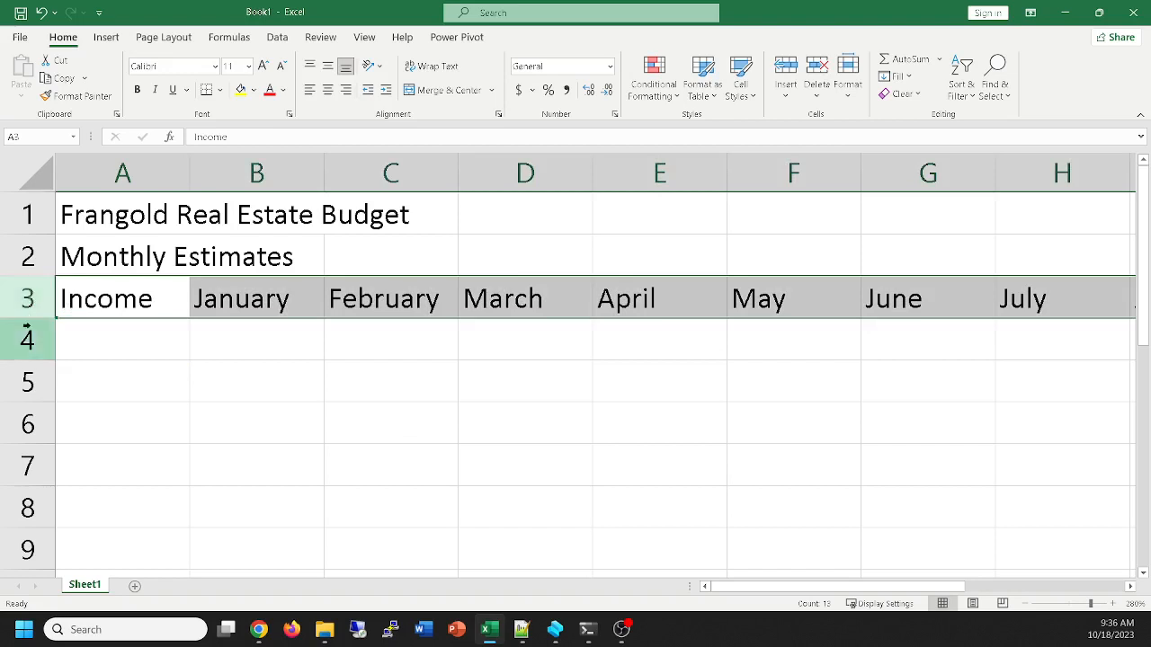
{"action": "left_click_drag", "start_coordinate": [27, 319], "coordinate": [28, 347]}
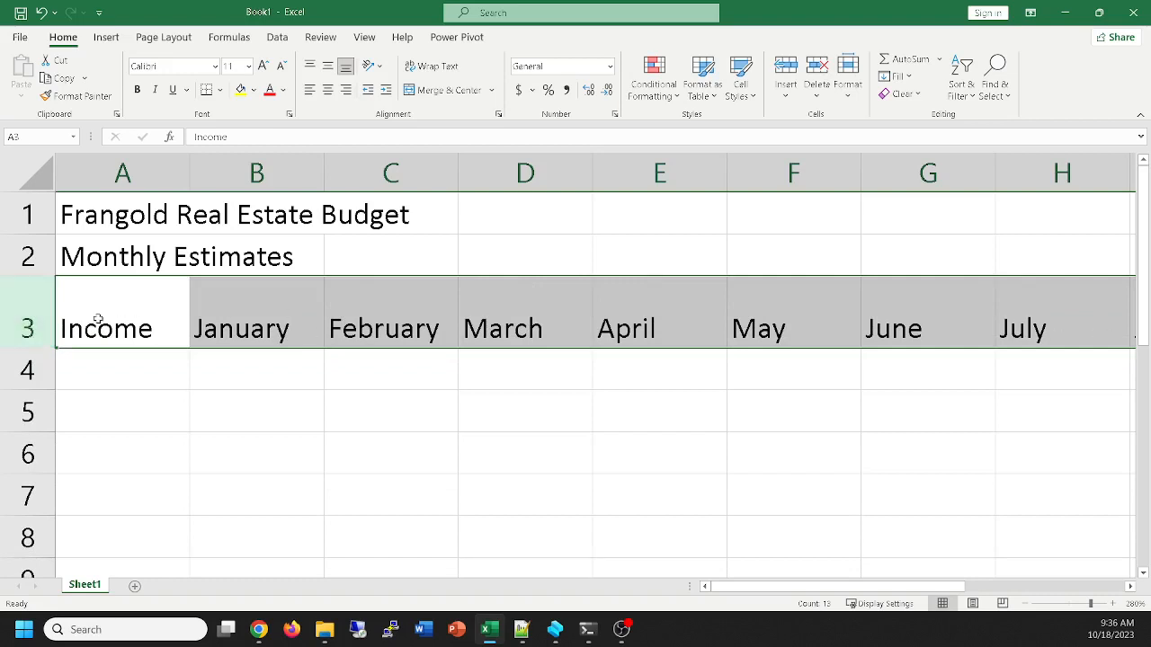
Copy the entire heading row 3, including its row height, to row 8
{"action": "key", "text": "ctrl+c"}
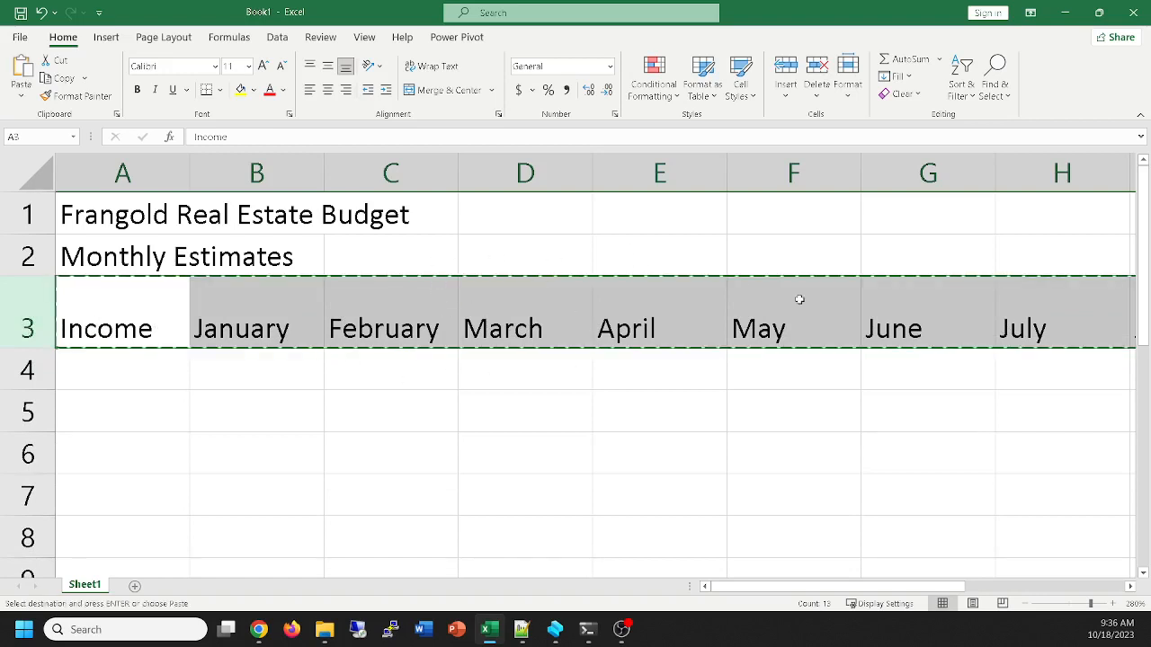
{"action": "left_click", "coordinate": [85, 544]}
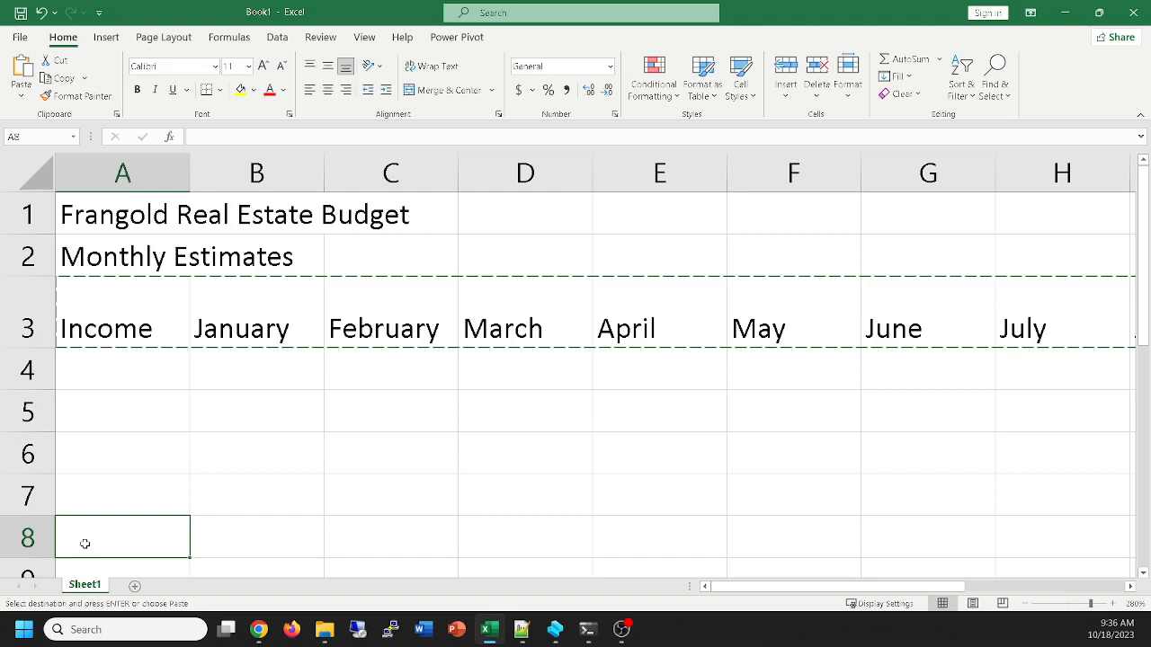
{"action": "key", "text": "ctrl+v"}
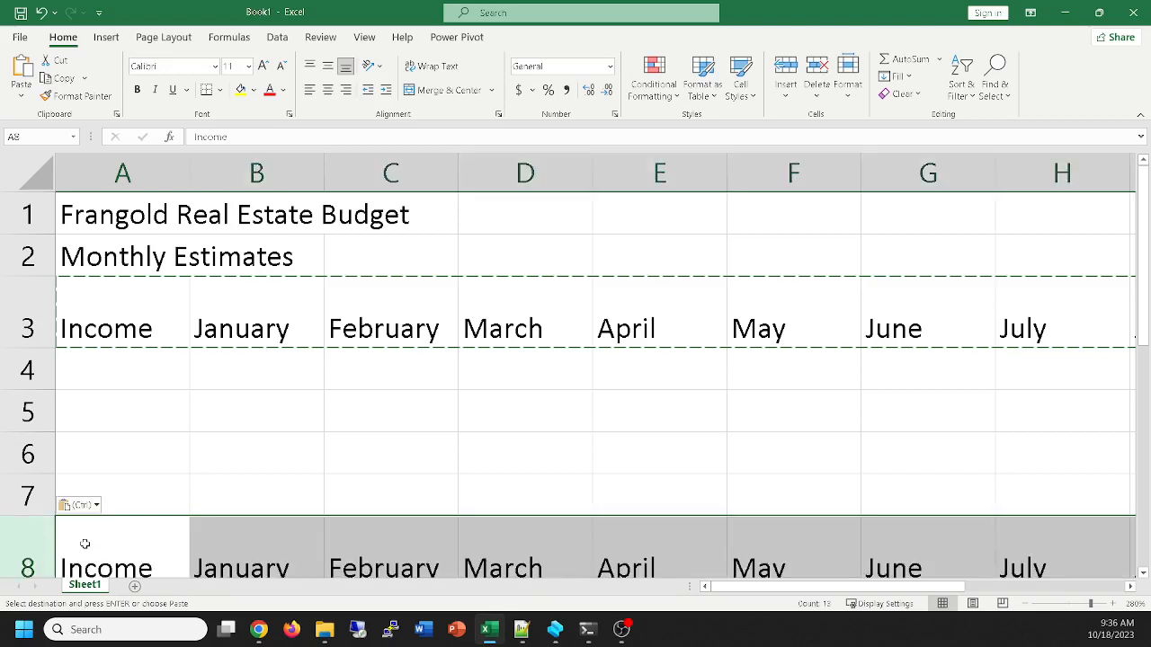
{"action": "key", "text": "ctrl+z"}
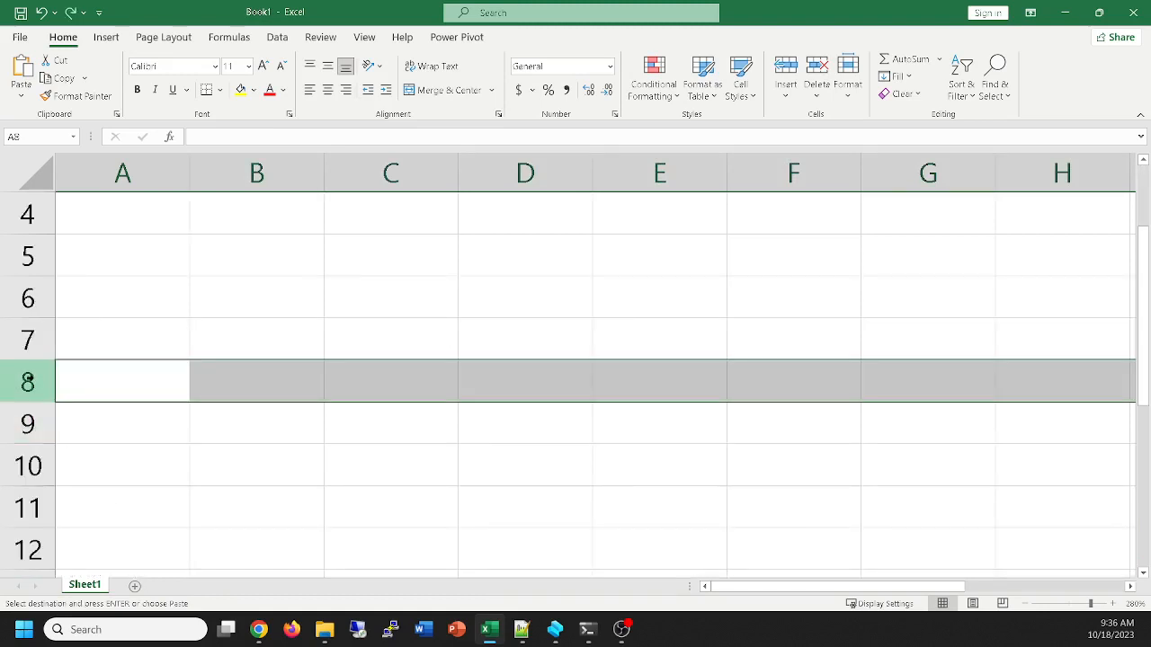
{"action": "key", "text": "ctrl+v"}
{"action": "scroll", "coordinate": [260, 513], "scroll_direction": "up", "scroll_amount": 1}
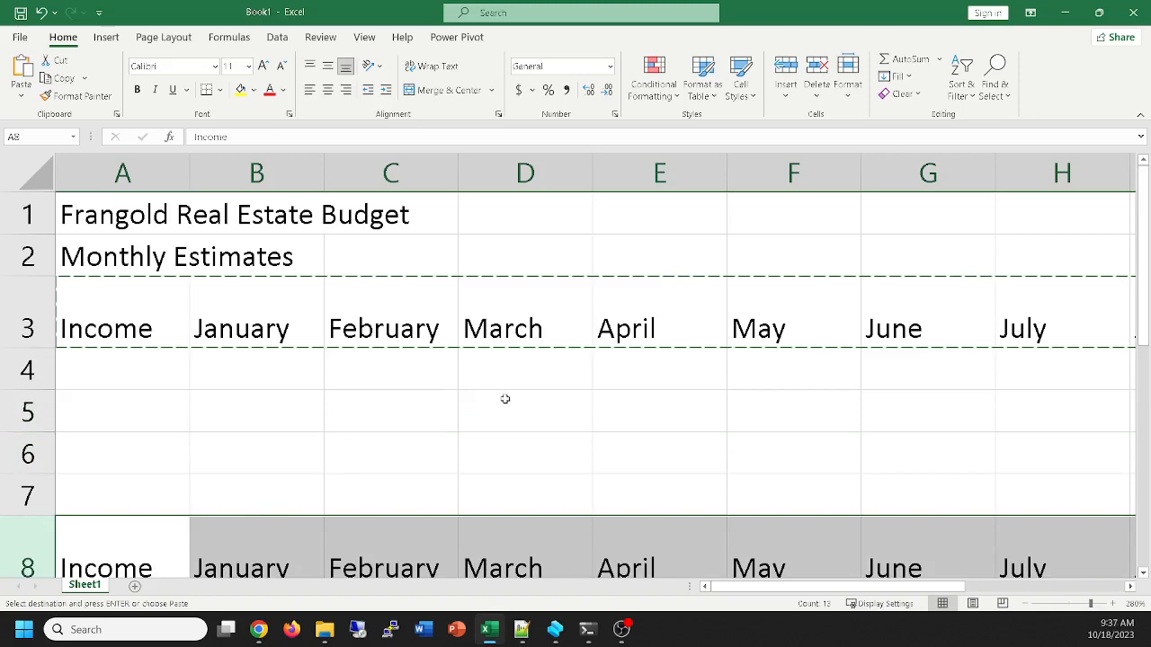
{"action": "scroll", "coordinate": [505, 399], "scroll_direction": "down", "scroll_amount": 2}
{"action": "scroll", "coordinate": [505, 399], "scroll_direction": "up", "scroll_amount": 2}
{"action": "left_click", "coordinate": [278, 405]}
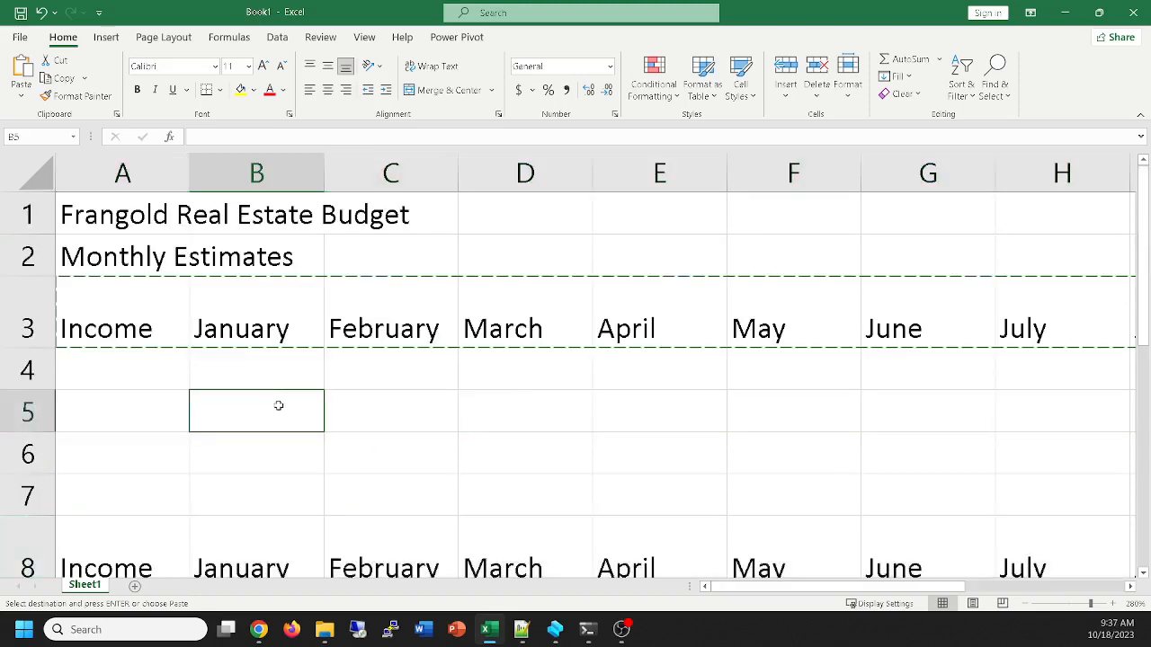
{"action": "scroll", "coordinate": [369, 442], "scroll_direction": "down", "scroll_amount": 1}
{"action": "scroll", "coordinate": [355, 423], "scroll_direction": "up", "scroll_amount": 1}
{"action": "left_click", "coordinate": [138, 376]}
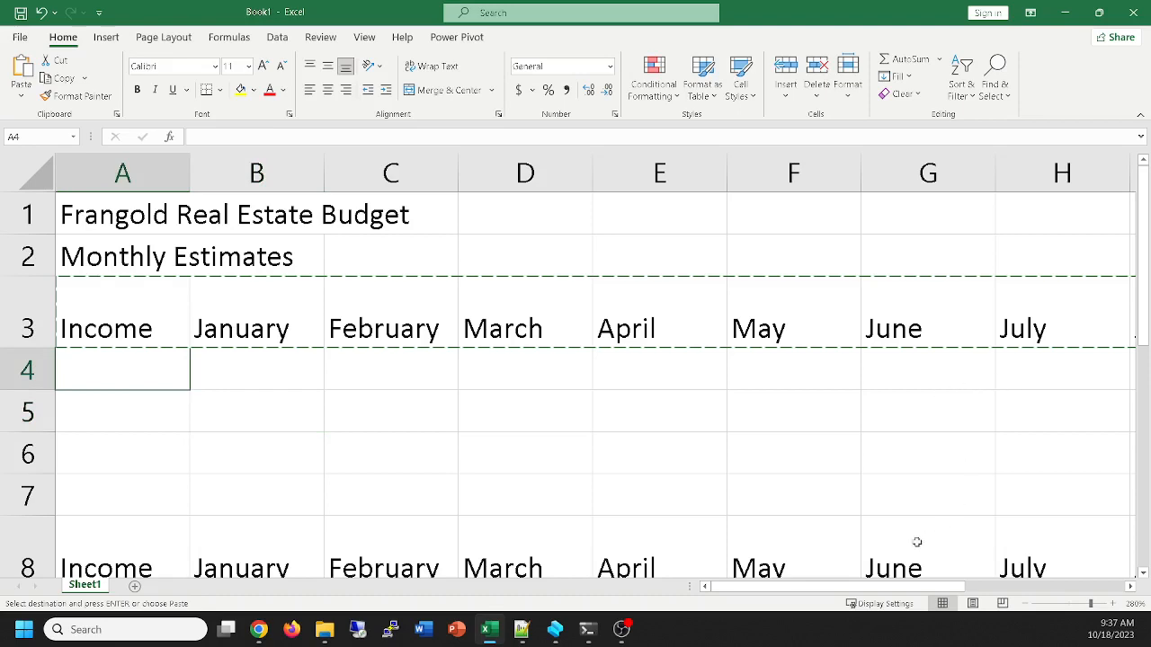
Enter the heading "Total" in cell N3, after December
{"action": "left_click_drag", "start_coordinate": [873, 586], "coordinate": [1033, 586]}
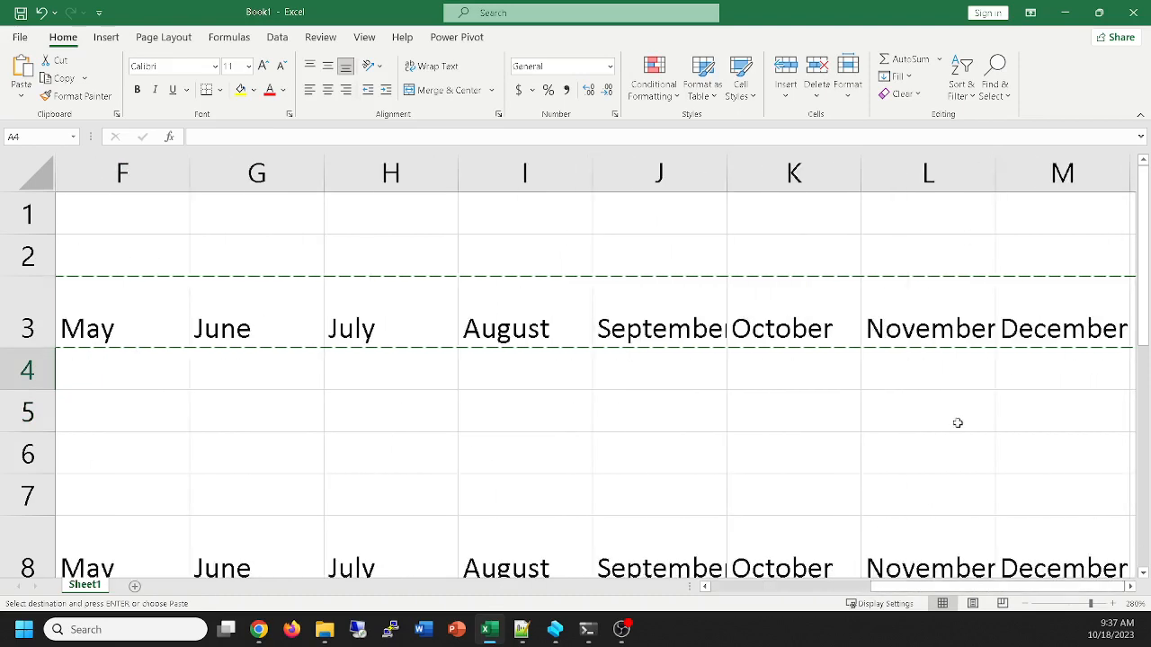
{"action": "left_click", "coordinate": [1089, 175]}
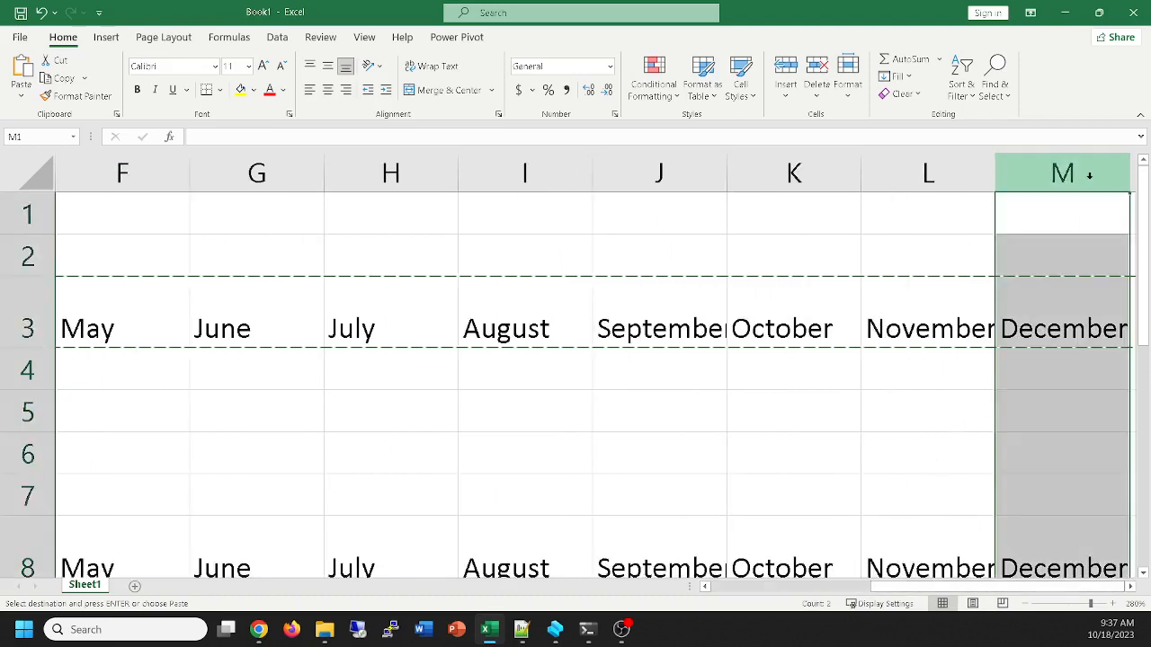
{"action": "key", "text": "Right"}
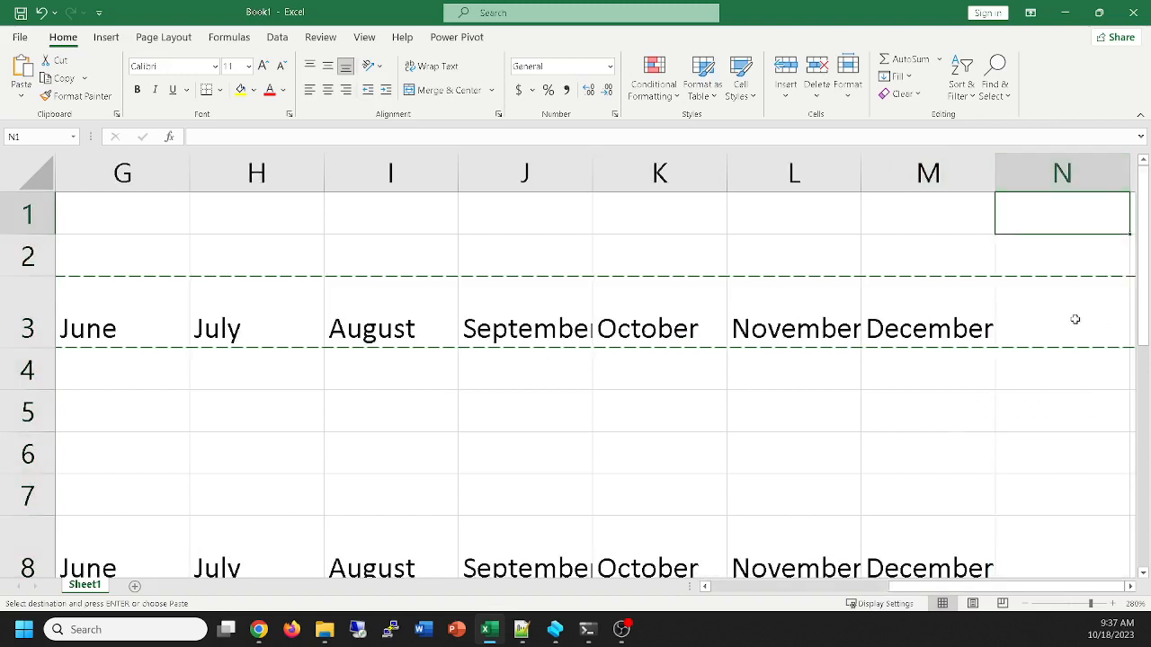
{"action": "key", "text": "Escape"}
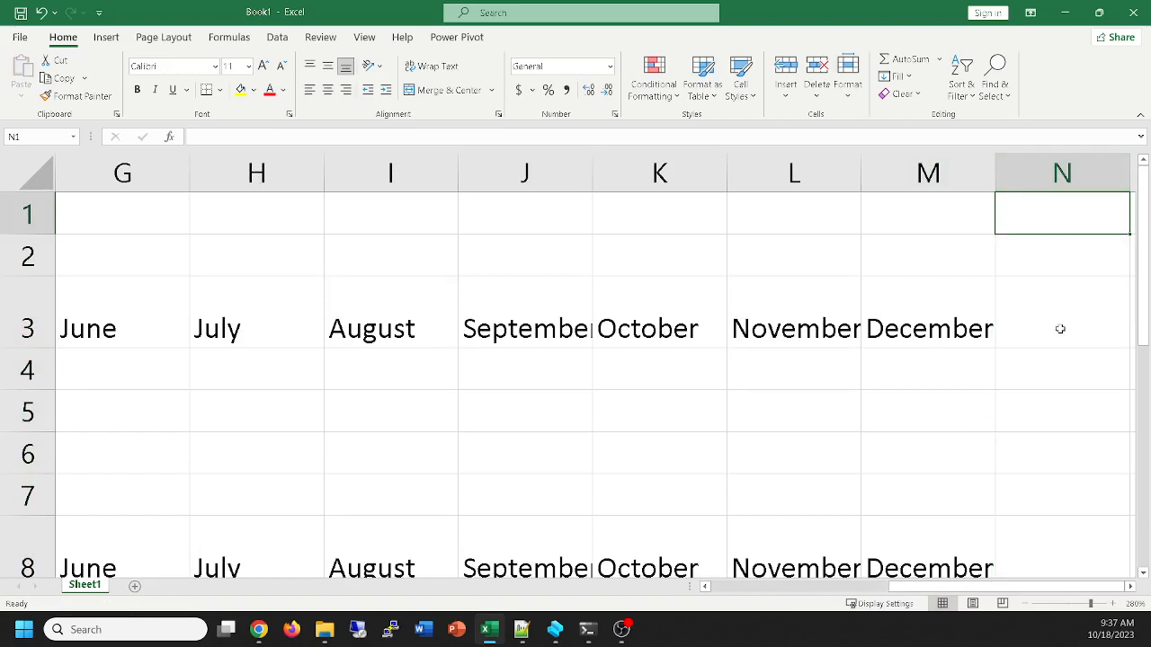
{"action": "left_click", "coordinate": [1060, 328]}
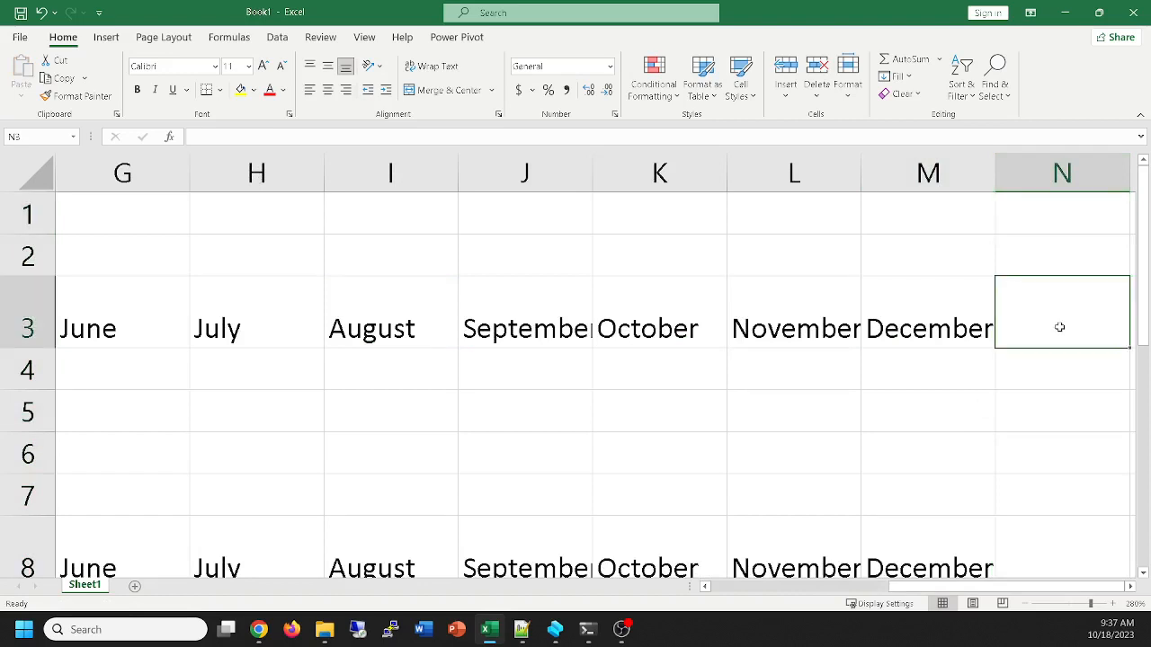
{"action": "type", "text": "Total"}
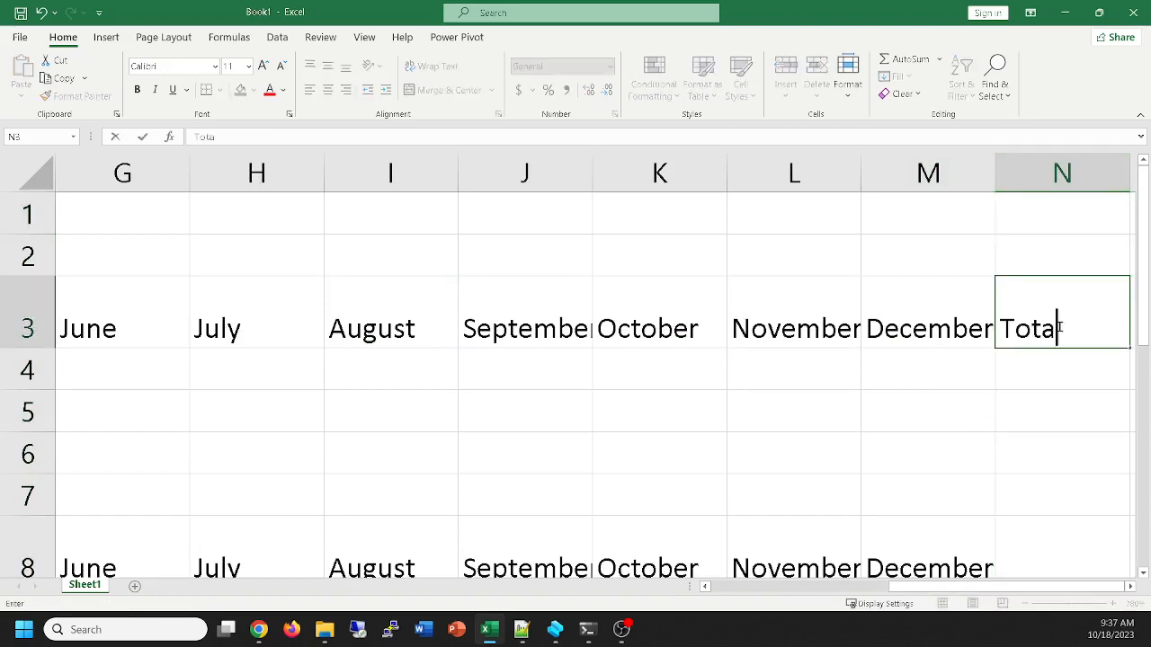
Enter the heading "Total" in cell N8, after December in the copied heading row
{"action": "left_click", "coordinate": [1064, 558]}
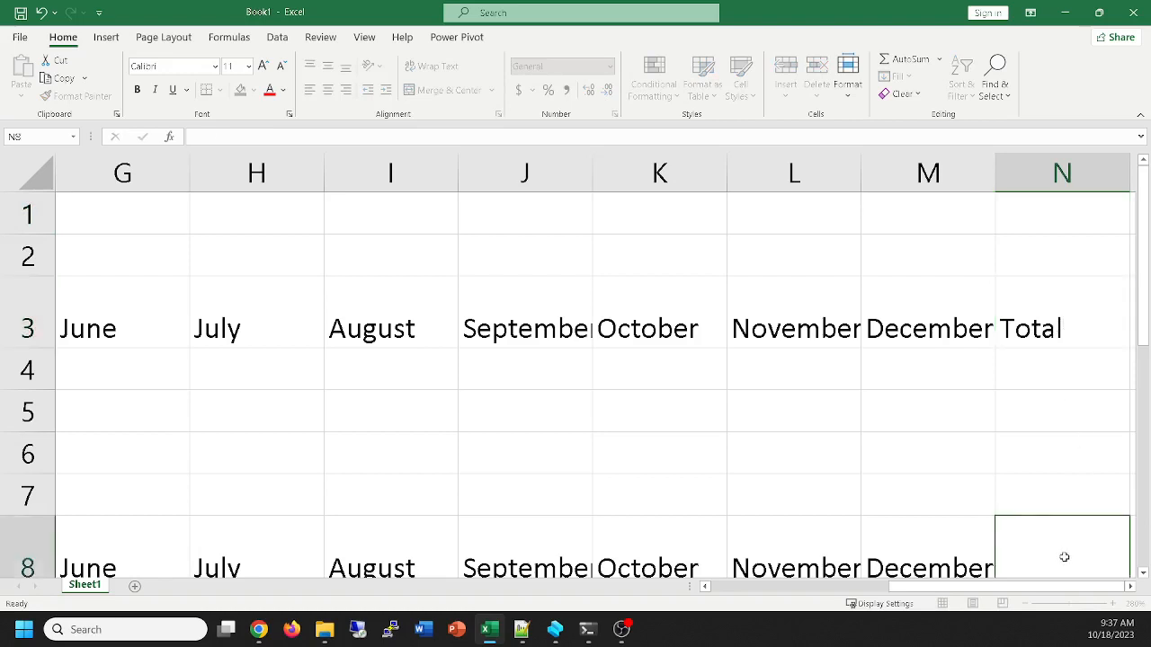
{"action": "type", "text": "Total"}
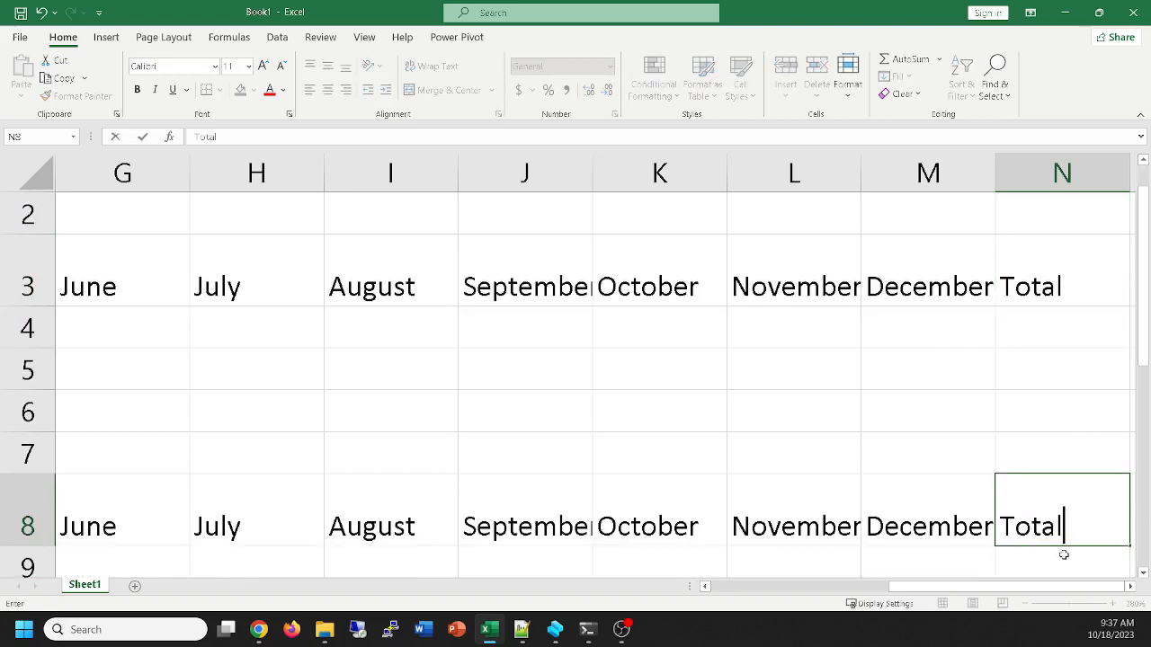
{"action": "left_click", "coordinate": [974, 372]}
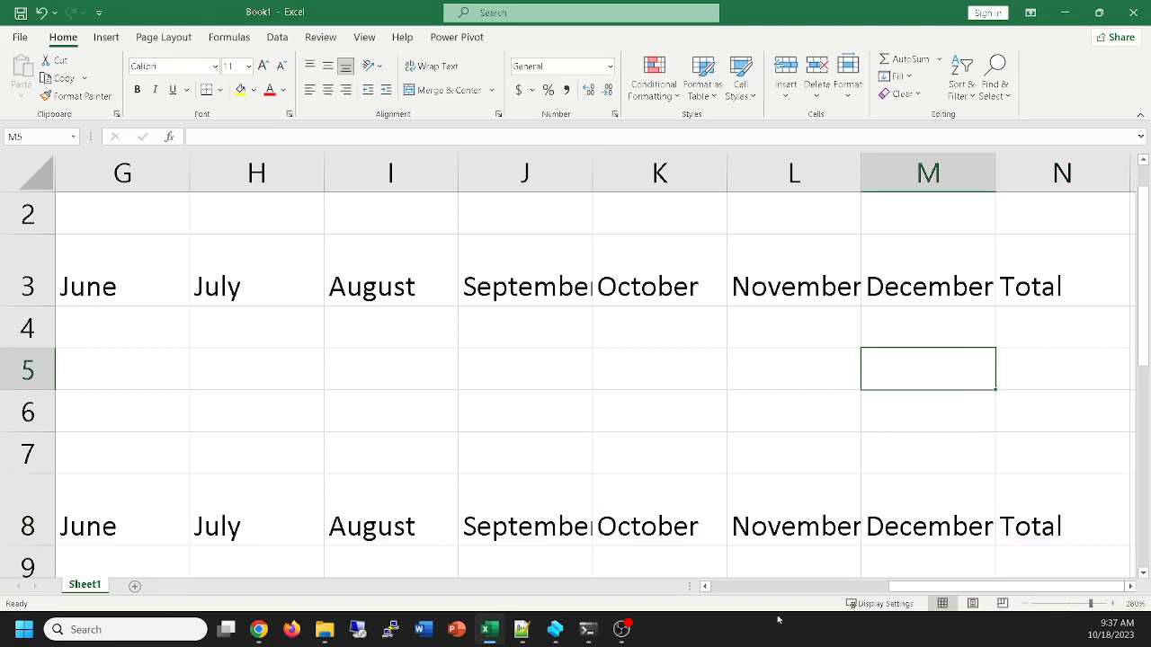
View columns A to N together at 160% zoom, and check the textbook page in the browser
{"action": "left_click_drag", "start_coordinate": [920, 585], "coordinate": [724, 582]}
{"action": "scroll", "coordinate": [728, 380], "scroll_direction": "down", "scroll_amount": 4, "text": "ctrl"}
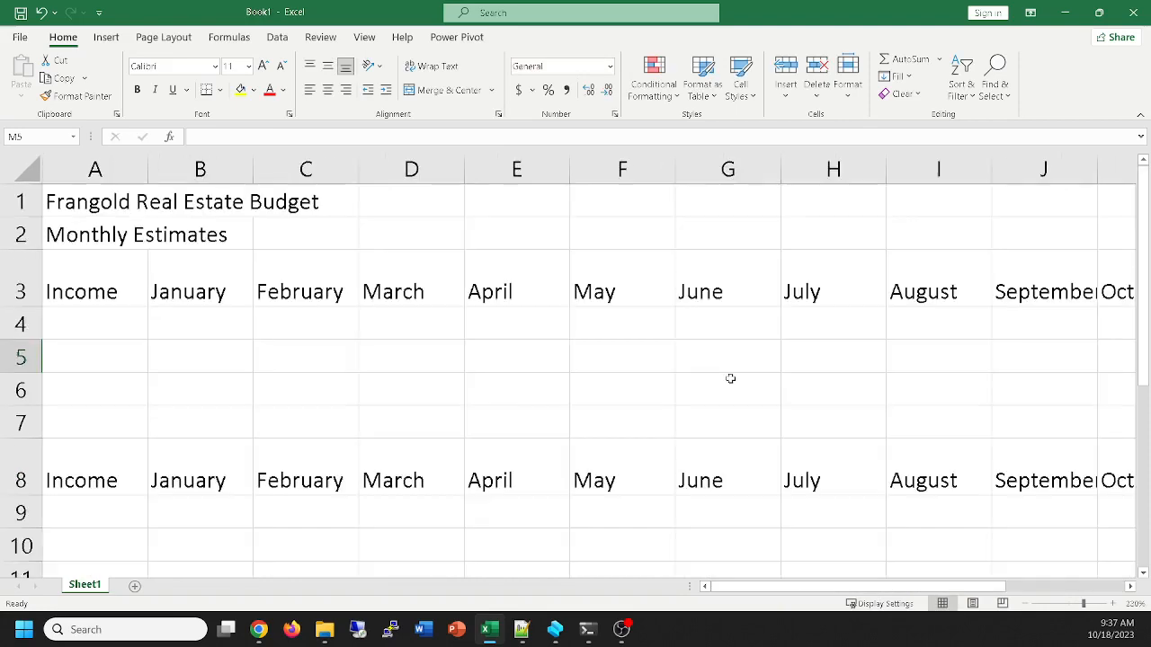
{"action": "scroll", "coordinate": [729, 381], "scroll_direction": "down", "scroll_amount": 2, "text": "ctrl"}
{"action": "scroll", "coordinate": [728, 380], "scroll_direction": "up", "scroll_amount": 1, "text": "ctrl"}
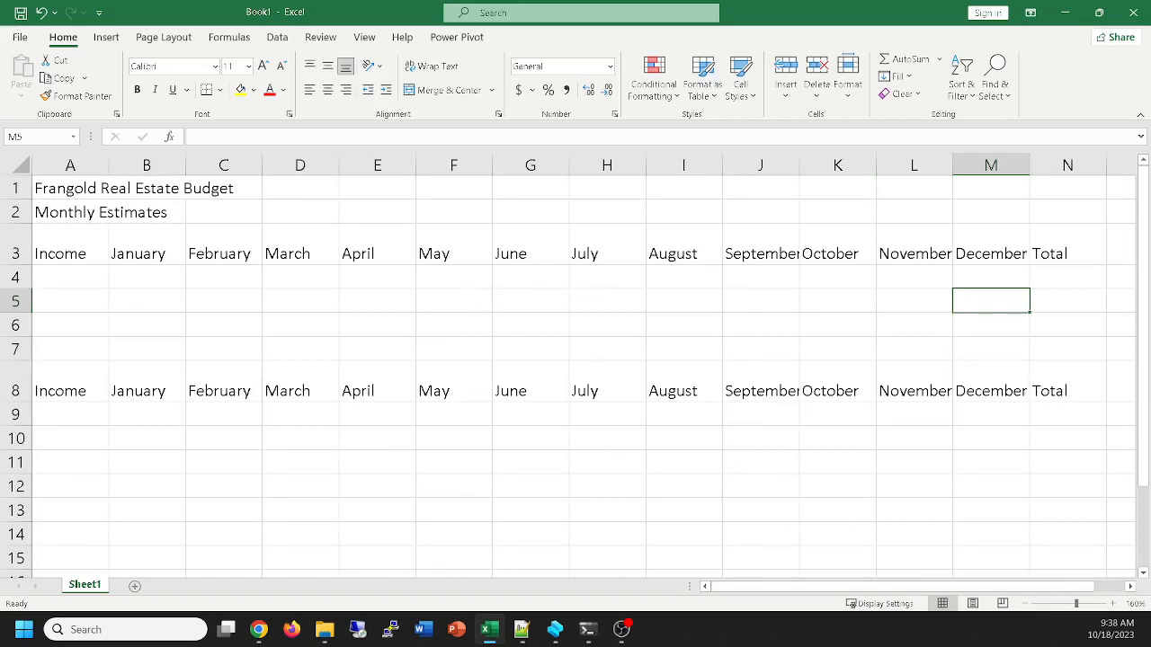
{"action": "key", "text": "alt+Tab"}
{"action": "scroll", "coordinate": [699, 187], "scroll_direction": "down", "scroll_amount": 2}
{"action": "scroll", "coordinate": [573, 219], "scroll_direction": "up", "scroll_amount": 2}
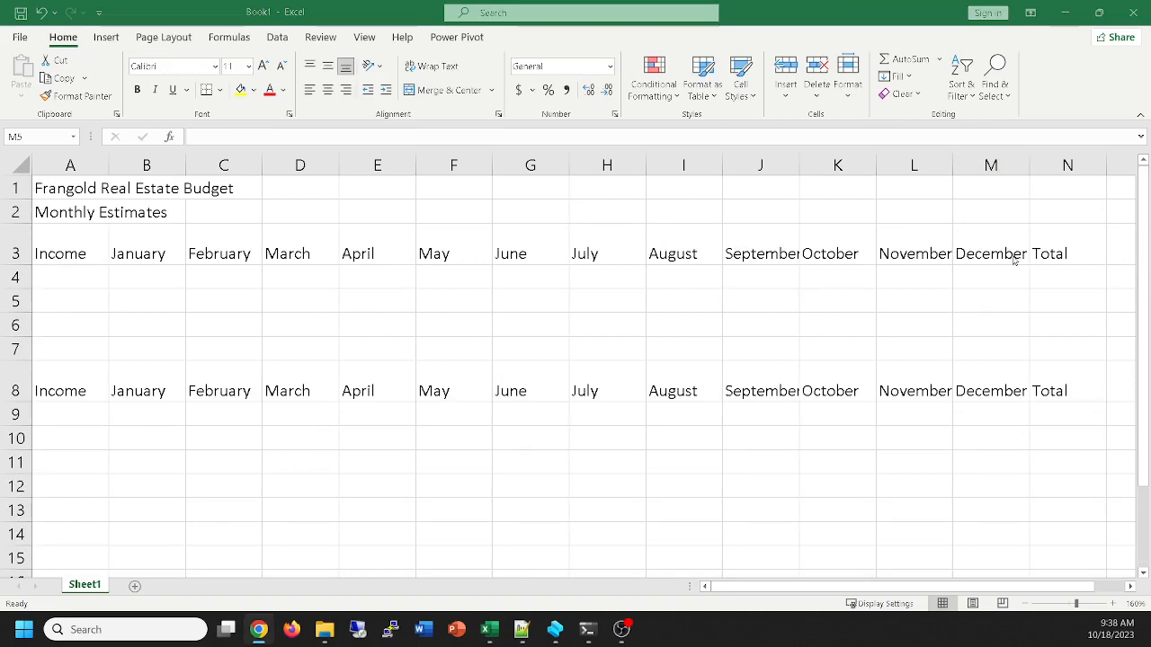
Start saving the workbook and browse to the user's Documents folder on the M: drive
{"action": "key", "text": "ctrl+s"}
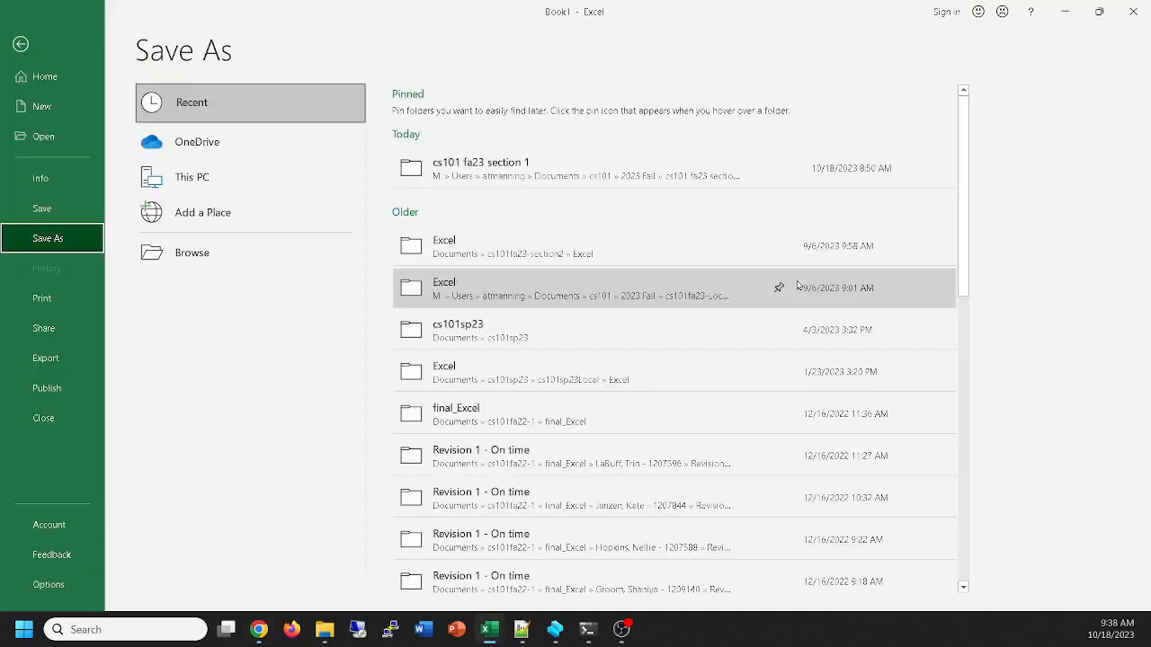
{"action": "left_click", "coordinate": [205, 254]}
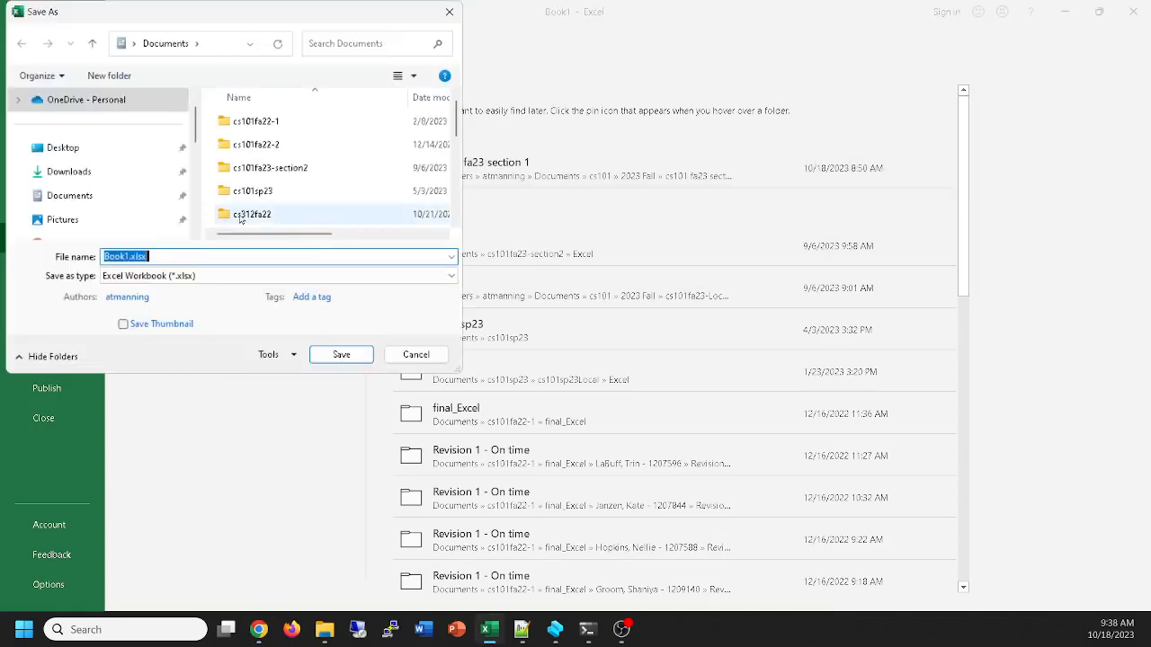
{"action": "double_click", "coordinate": [290, 170]}
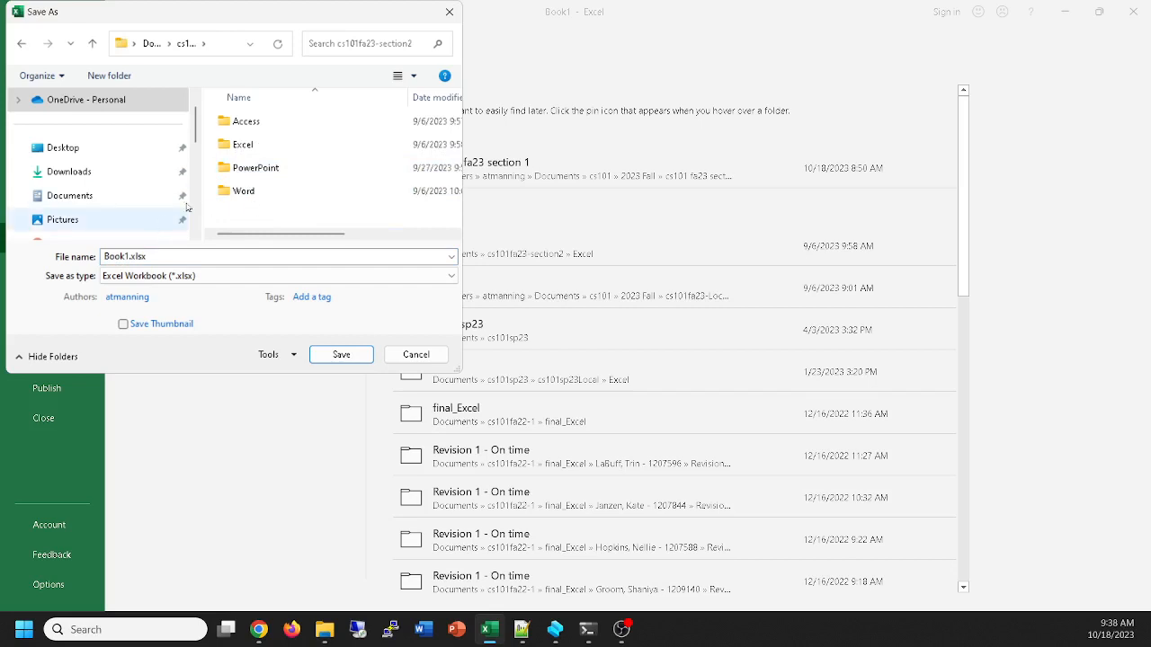
{"action": "scroll", "coordinate": [193, 125], "scroll_direction": "down", "scroll_amount": 5}
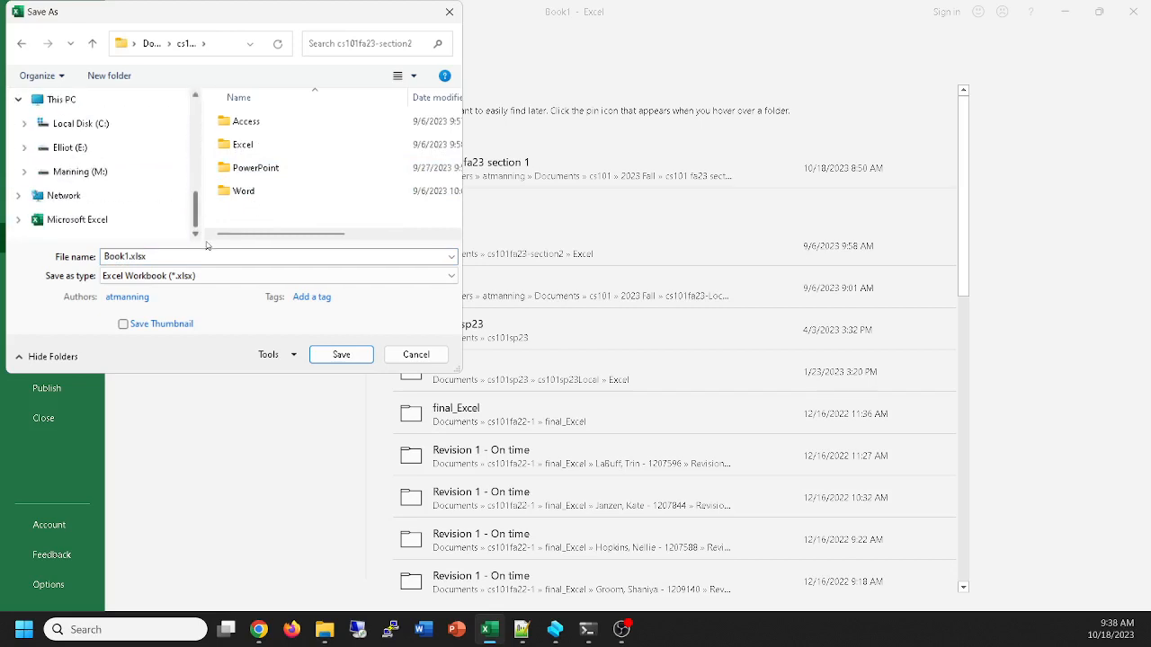
{"action": "left_click", "coordinate": [81, 173]}
{"action": "scroll", "coordinate": [248, 184], "scroll_direction": "down", "scroll_amount": 1}
{"action": "double_click", "coordinate": [245, 190]}
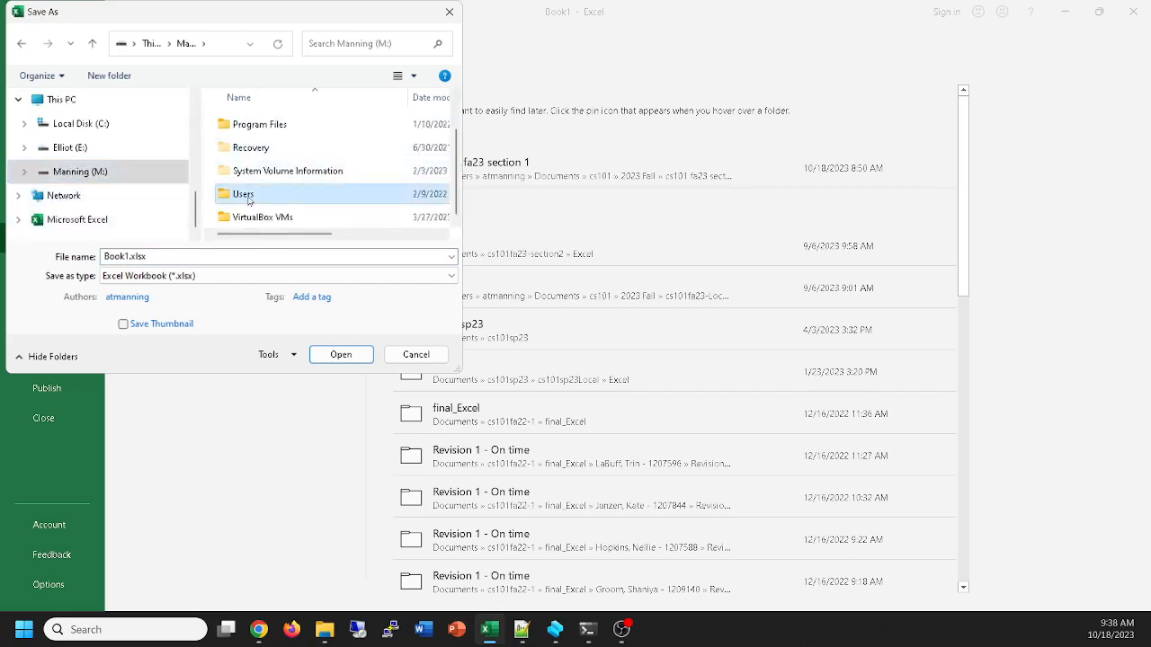
{"action": "double_click", "coordinate": [249, 146]}
{"action": "double_click", "coordinate": [252, 121]}
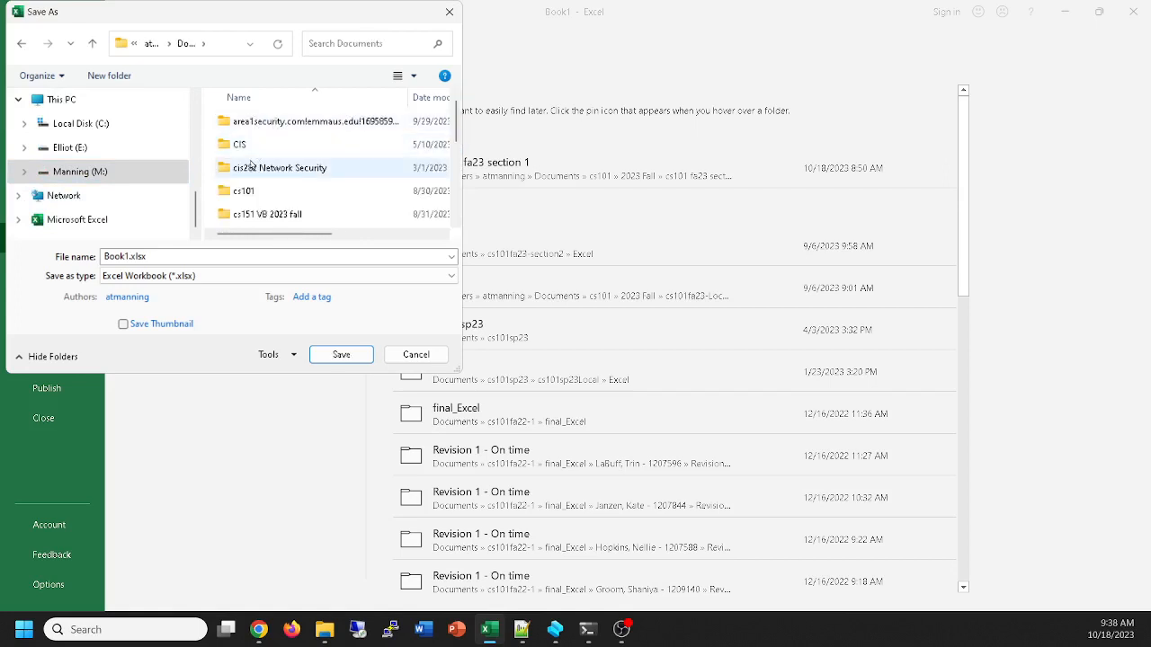
Choose the cs101fa23-section2 folder under cs101 and 2023 Fall as the save location
{"action": "left_click", "coordinate": [245, 190]}
{"action": "double_click", "coordinate": [244, 190]}
{"action": "scroll", "coordinate": [309, 187], "scroll_direction": "down", "scroll_amount": 1}
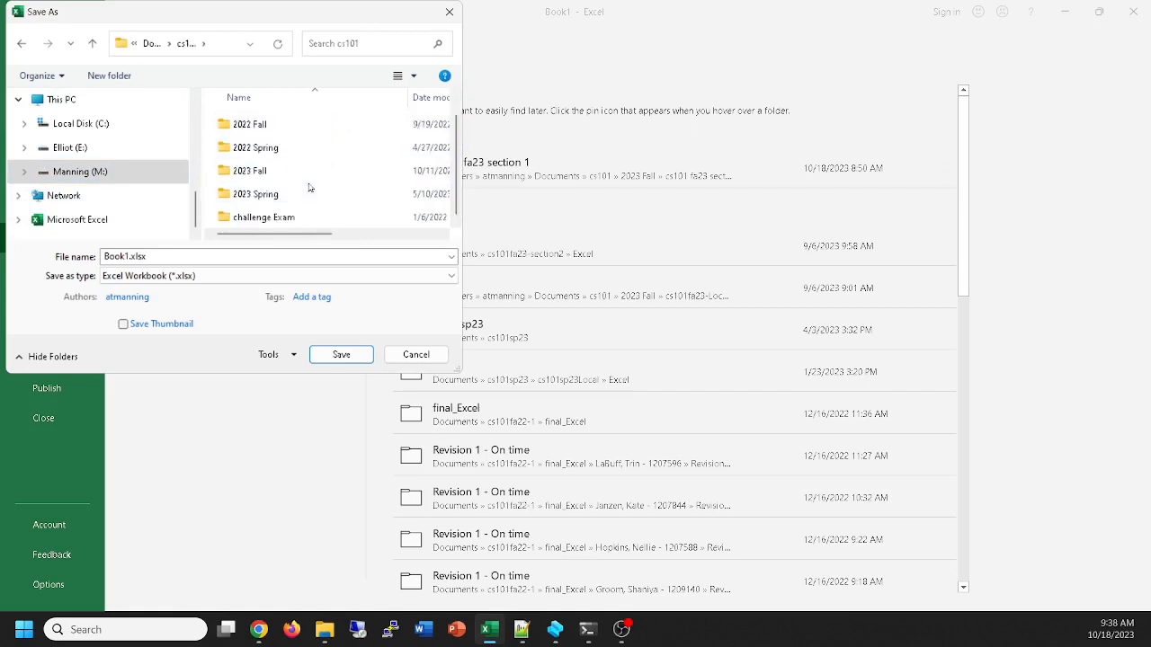
{"action": "left_click", "coordinate": [258, 173]}
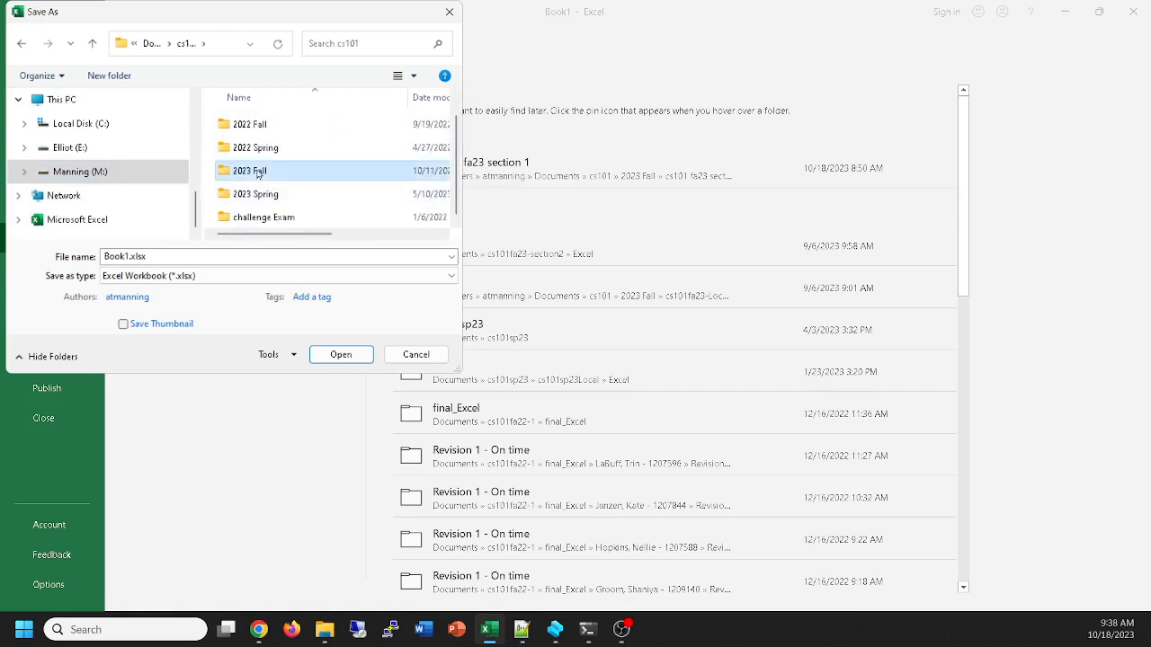
{"action": "double_click", "coordinate": [258, 174]}
{"action": "scroll", "coordinate": [303, 224], "scroll_direction": "down", "scroll_amount": 1}
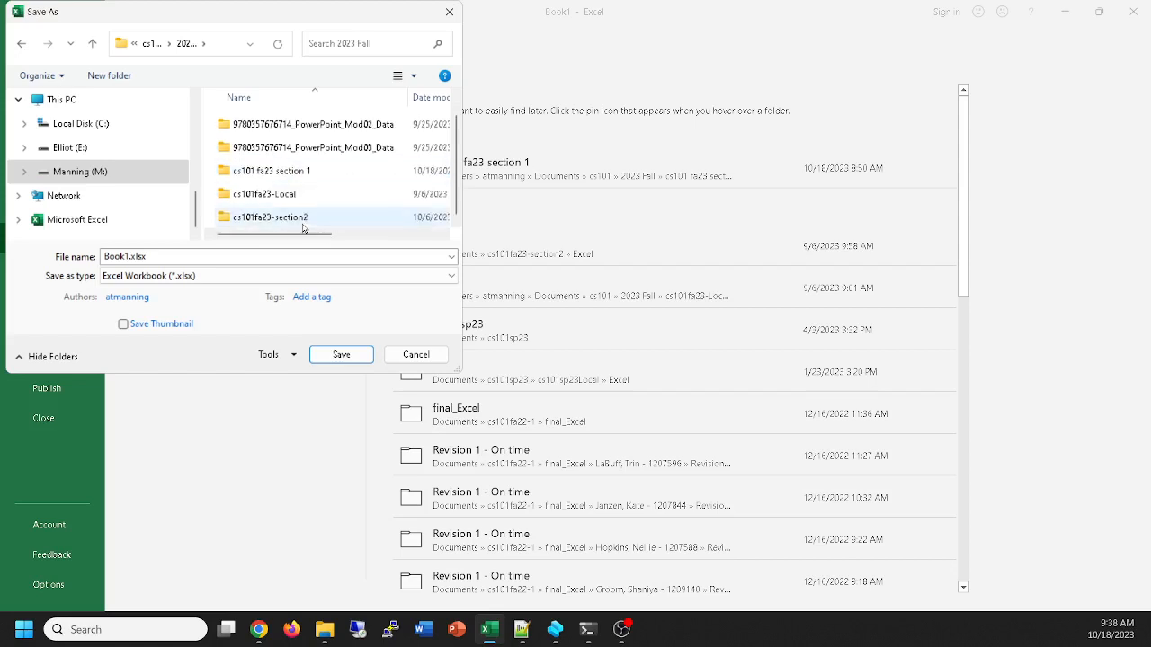
{"action": "double_click", "coordinate": [289, 218]}
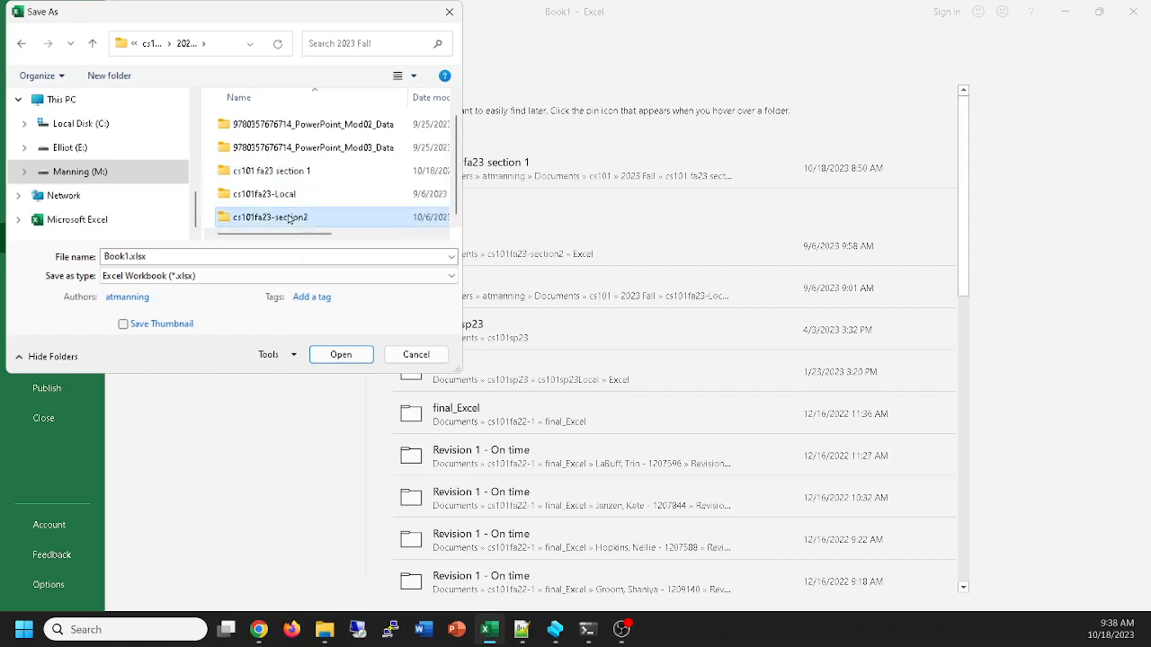
Save the workbook under a file name combining "EX1", the student's name and "Frangold Real Estate"
{"action": "left_click", "coordinate": [176, 256]}
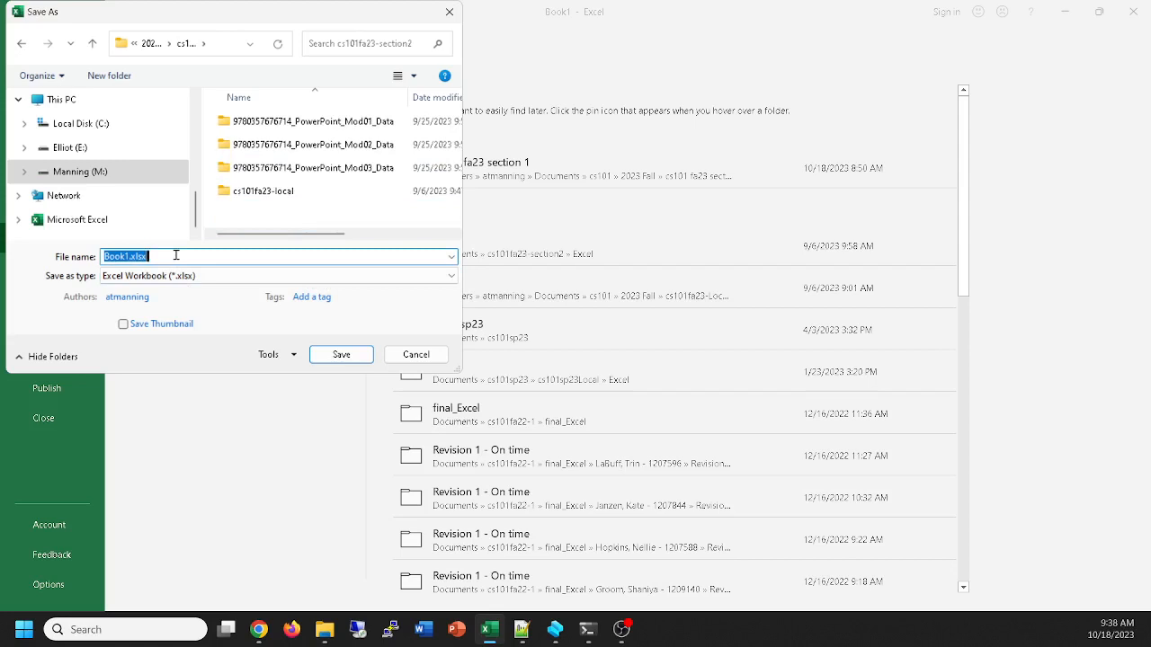
{"action": "type", "text": "EX1 JSmart Frangold "}
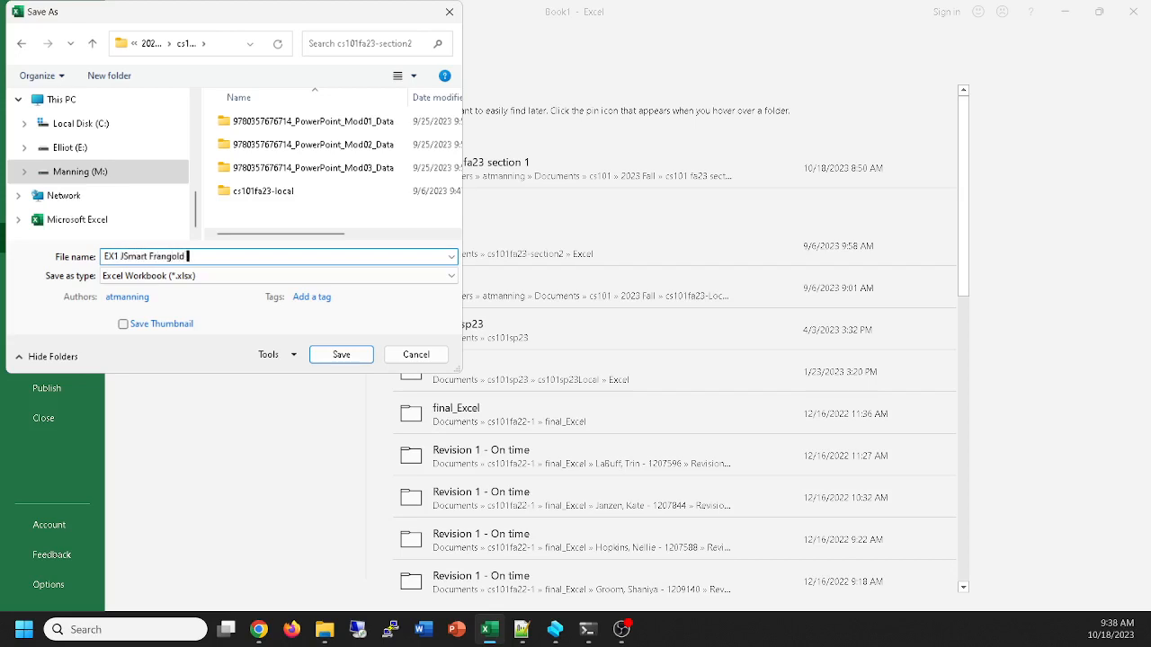
{"action": "type", "text": "Real Estate"}
{"action": "key", "text": "Return"}
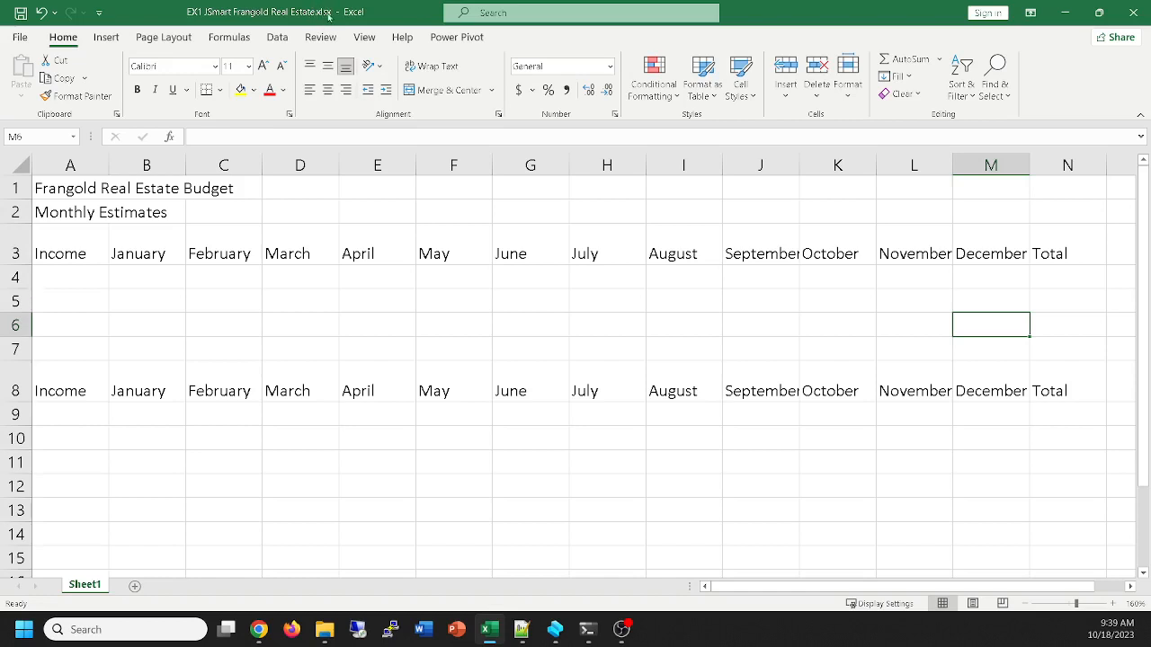
Enter the income row labels Commission, Interest and Total in cells A4 to A6
{"action": "left_click", "coordinate": [92, 285]}
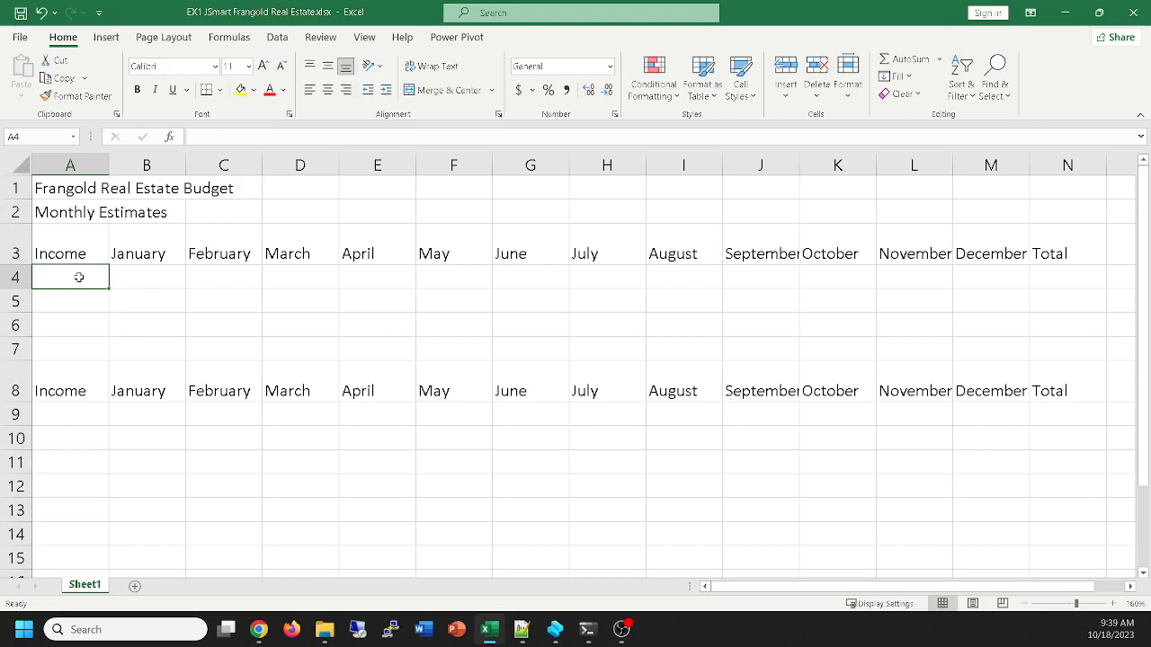
{"action": "type", "text": "Commission"}
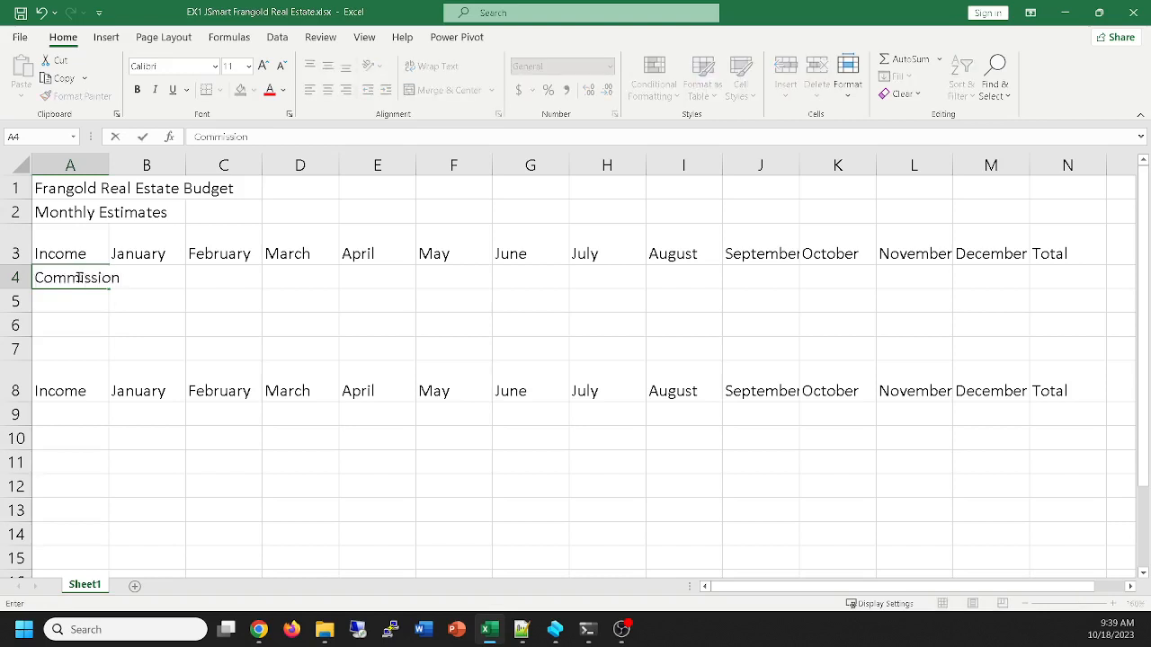
{"action": "key", "text": "Return"}
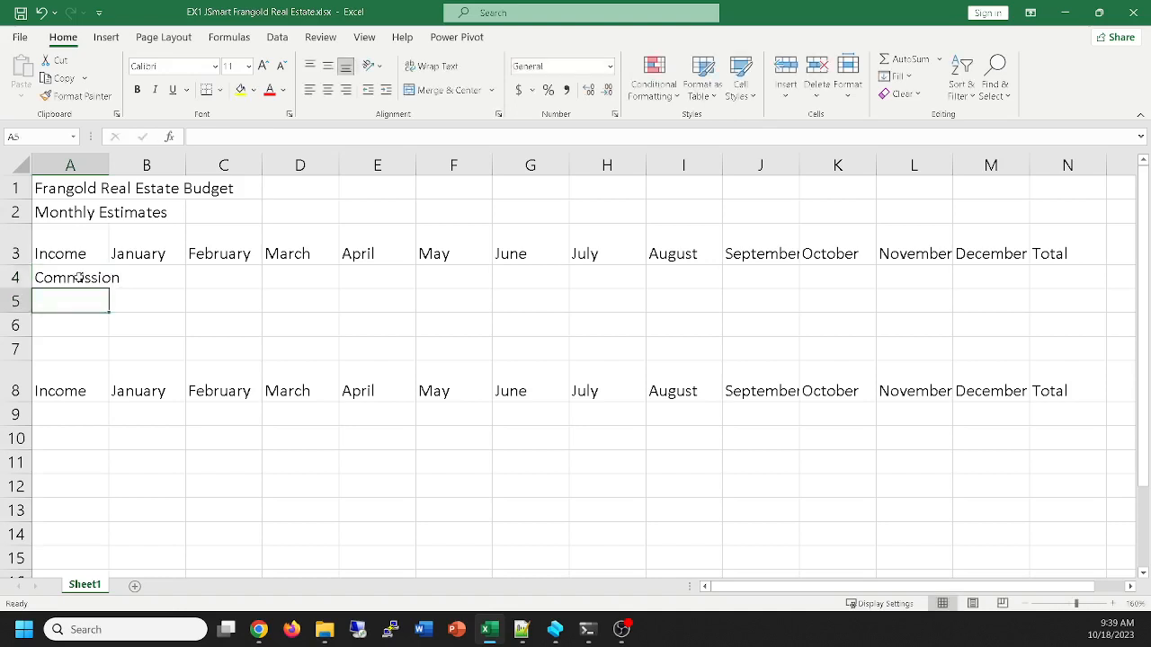
{"action": "type", "text": "Interes"}
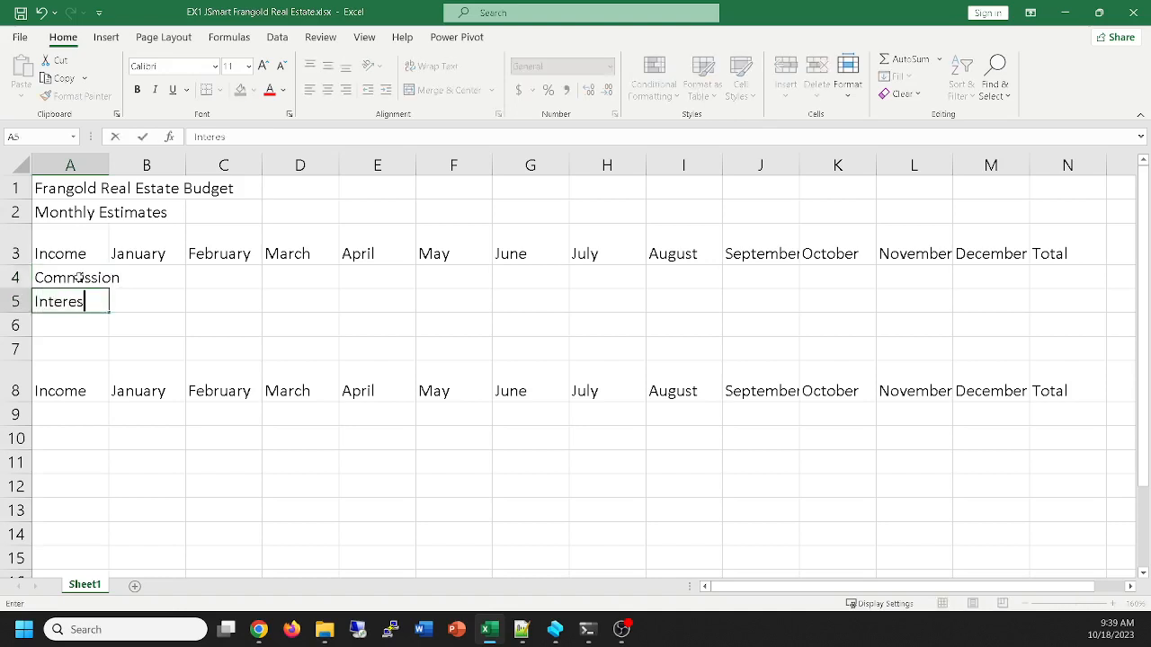
{"action": "type", "text": "t"}
{"action": "key", "text": "Return"}
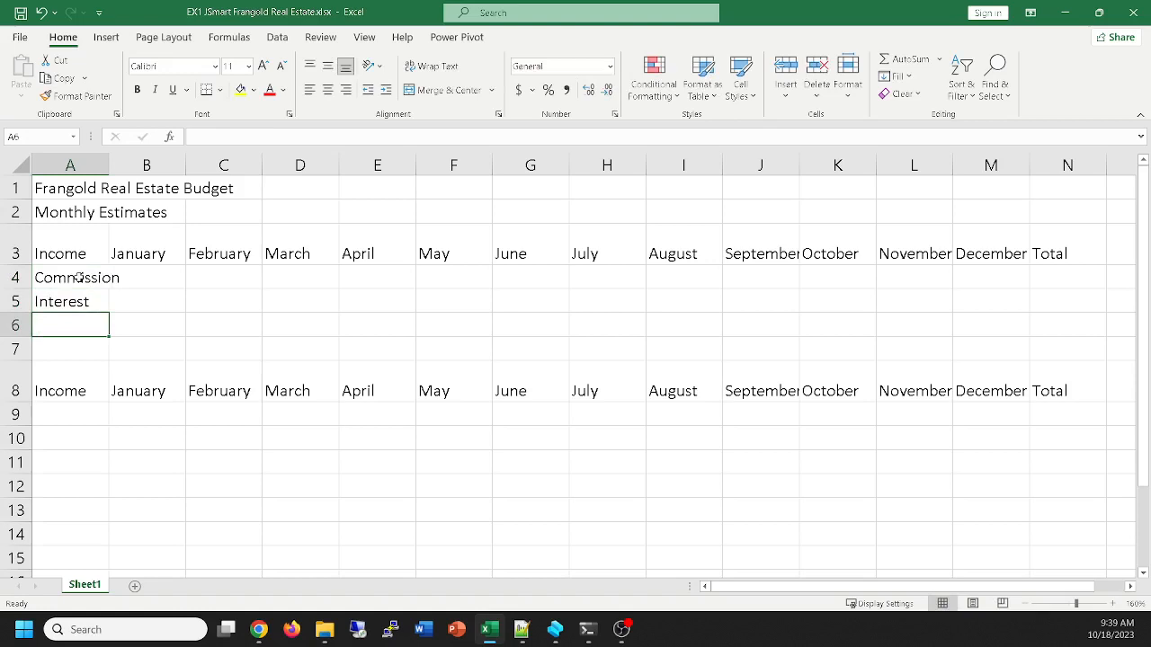
{"action": "type", "text": "T"}
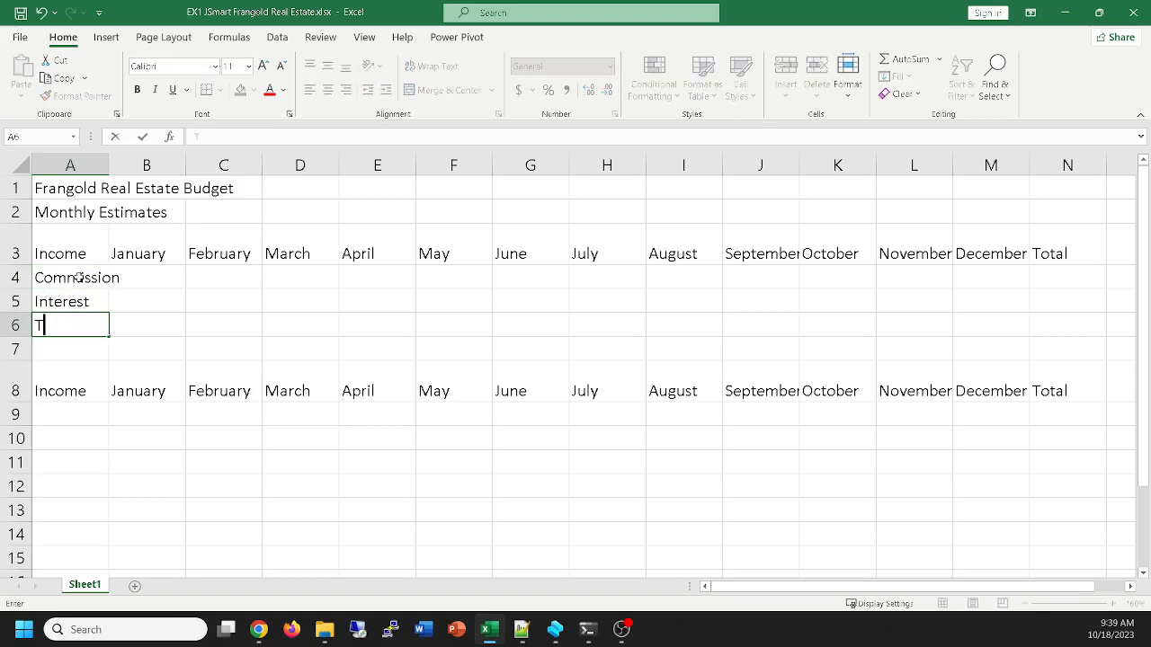
{"action": "type", "text": "otal"}
{"action": "key", "text": "Return"}
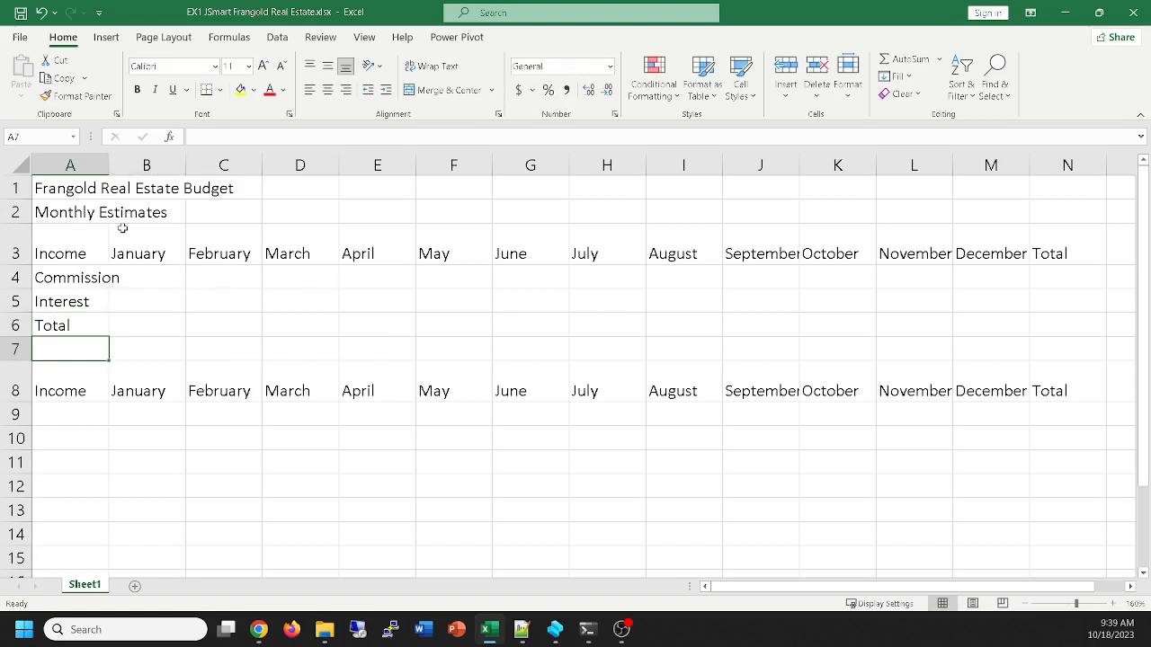
Widen column A just enough for the Commission label to fit, after trying AutoFit on the column
{"action": "mouse_move", "coordinate": [109, 165]}
{"action": "left_mouse_down"}
{"action": "mouse_move", "coordinate": [125, 164]}
{"action": "mouse_move", "coordinate": [99, 165]}
{"action": "mouse_move", "coordinate": [206, 164]}
{"action": "mouse_move", "coordinate": [120, 165]}
{"action": "left_mouse_up"}
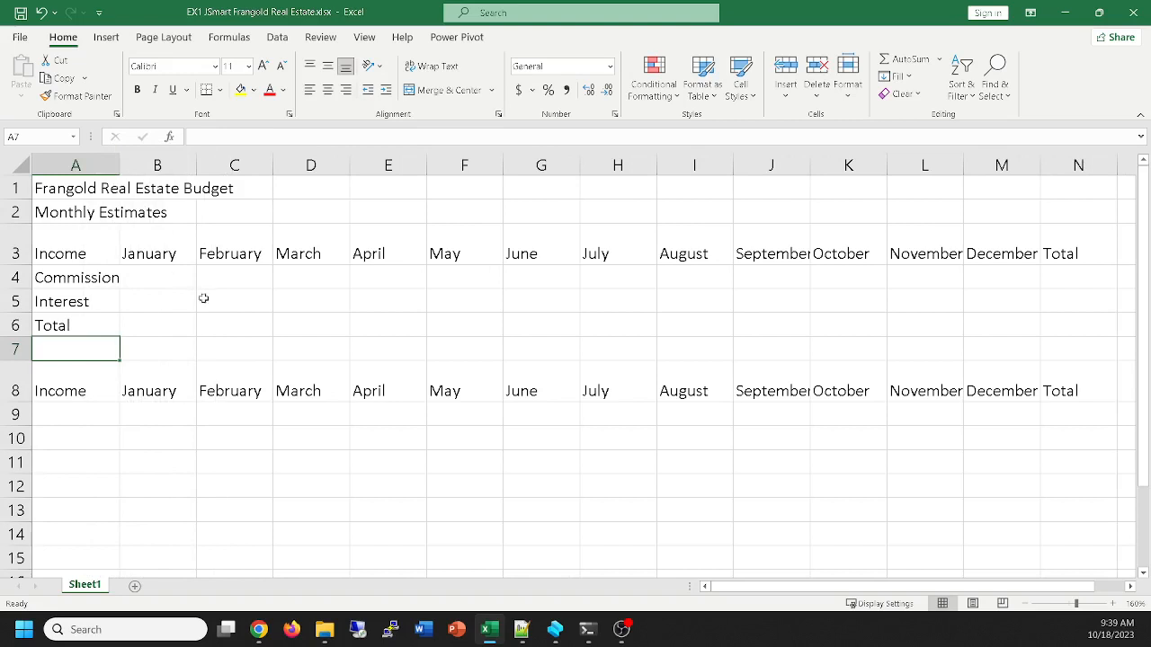
{"action": "double_click", "coordinate": [119, 167]}
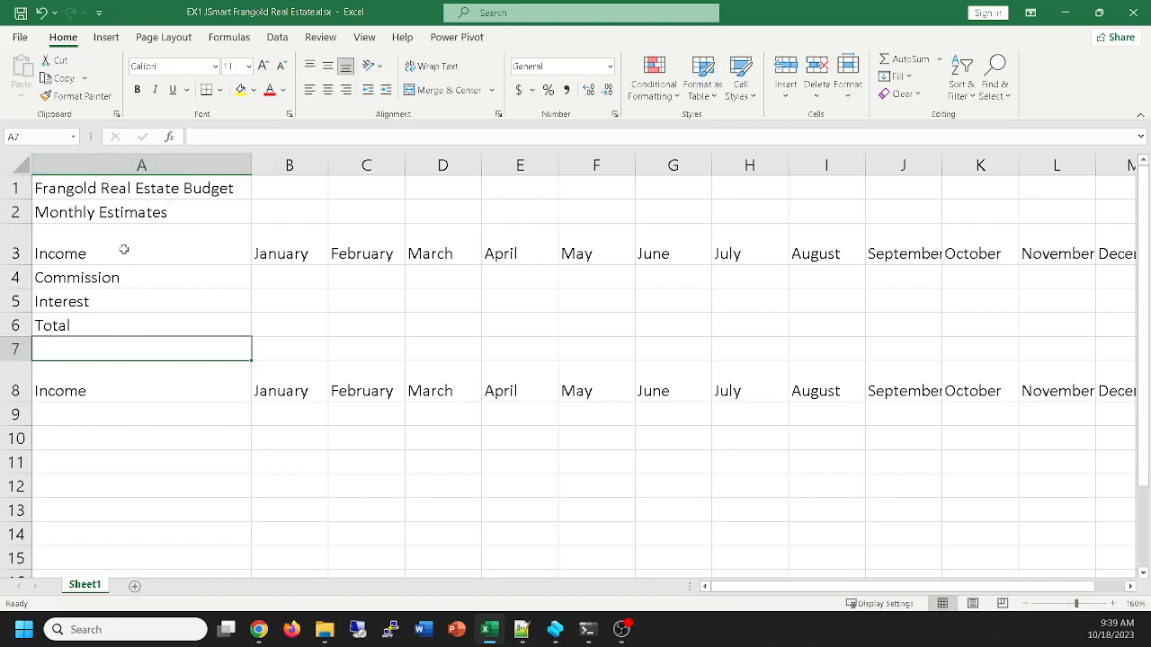
{"action": "left_click_drag", "start_coordinate": [254, 165], "coordinate": [129, 166]}
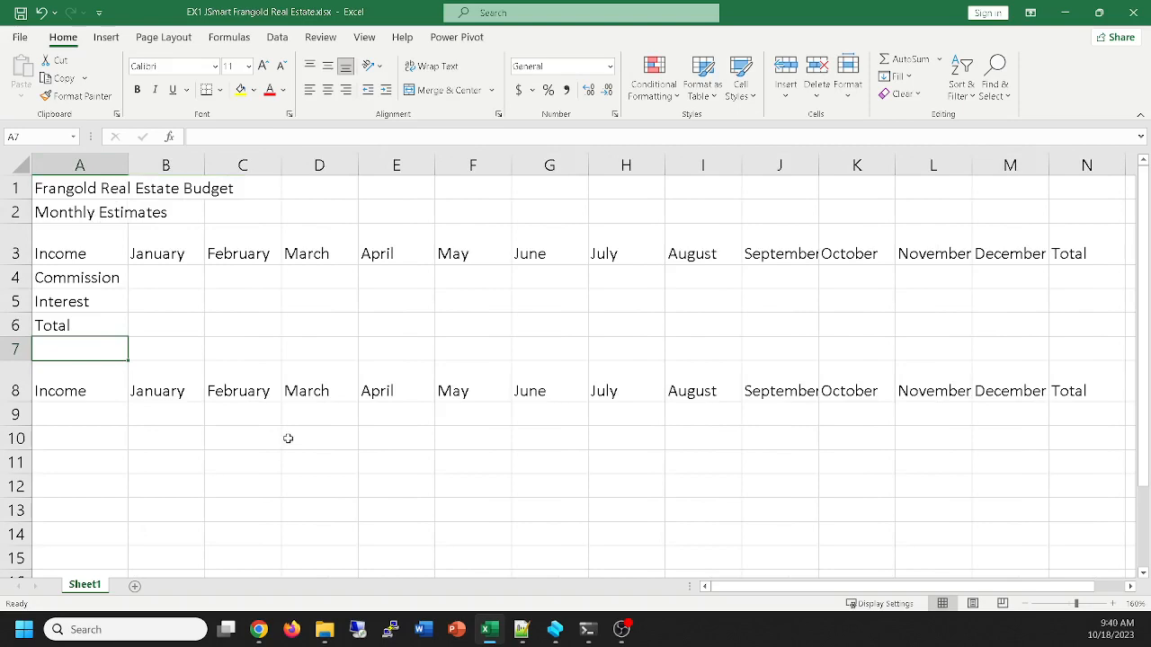
Replace the Income heading in cell A8 with Expenses
{"action": "scroll", "coordinate": [288, 437], "scroll_direction": "up", "scroll_amount": 5, "text": "ctrl"}
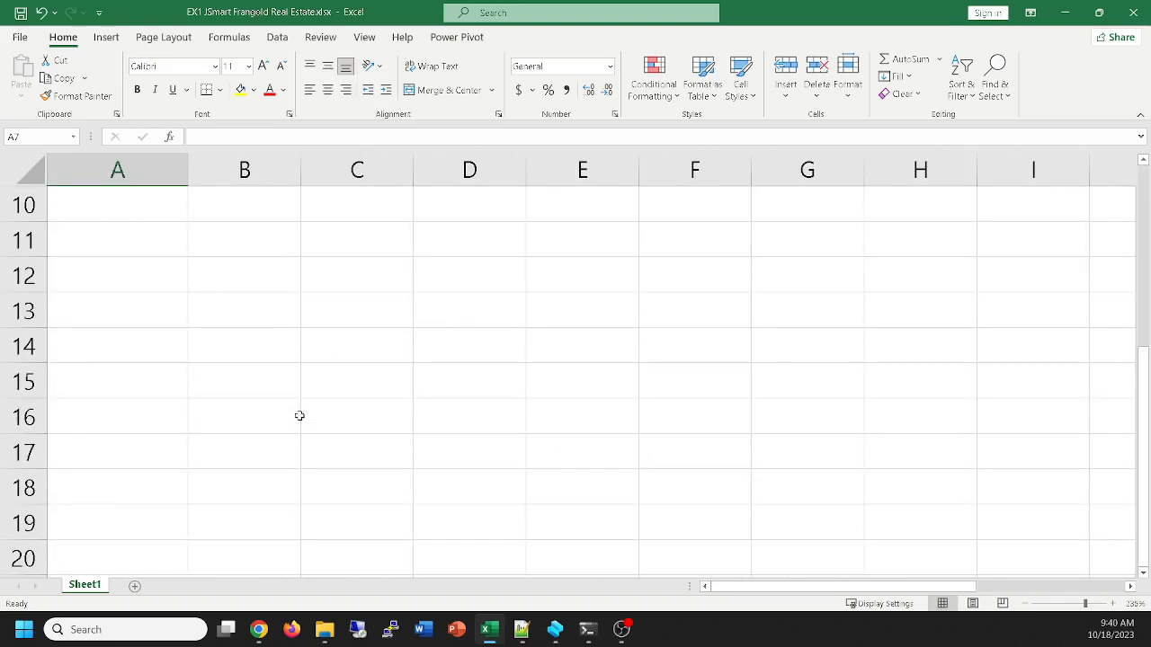
{"action": "scroll", "coordinate": [300, 415], "scroll_direction": "down", "scroll_amount": 1}
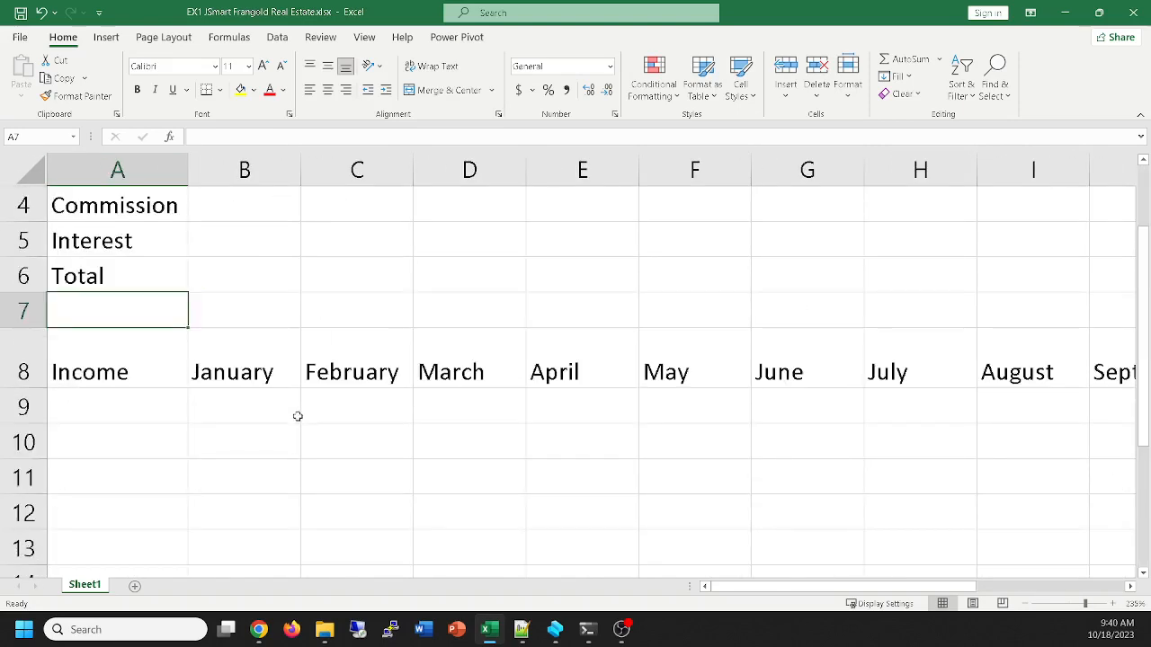
{"action": "left_click", "coordinate": [113, 407]}
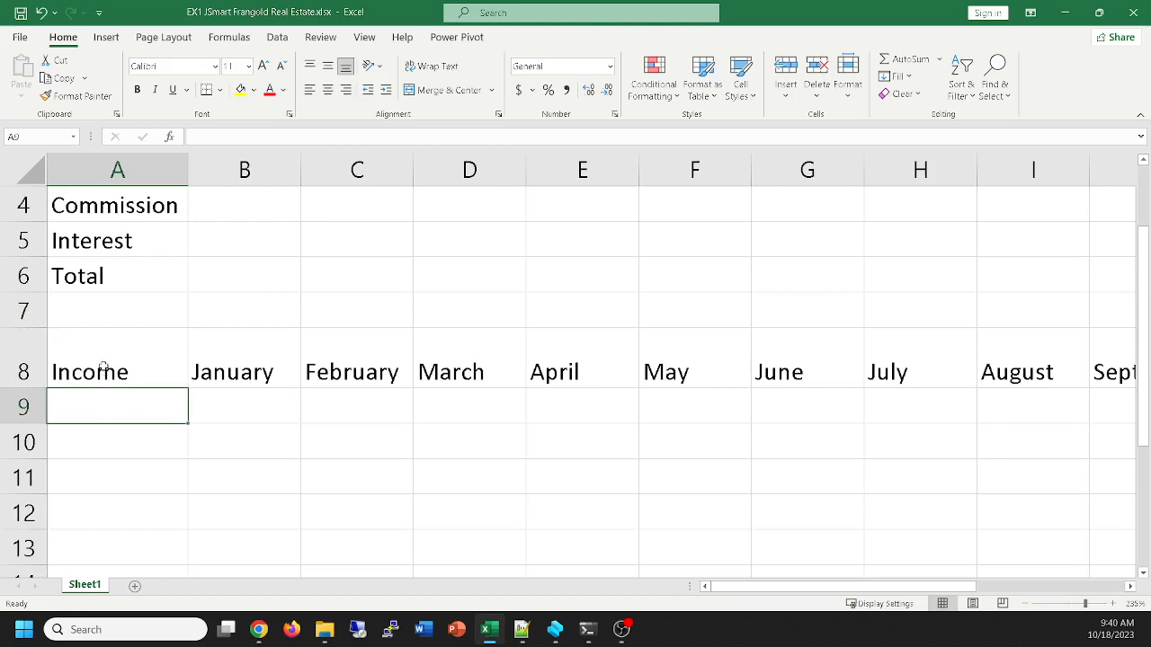
{"action": "left_click", "coordinate": [102, 369]}
{"action": "type", "text": "Excpen"}
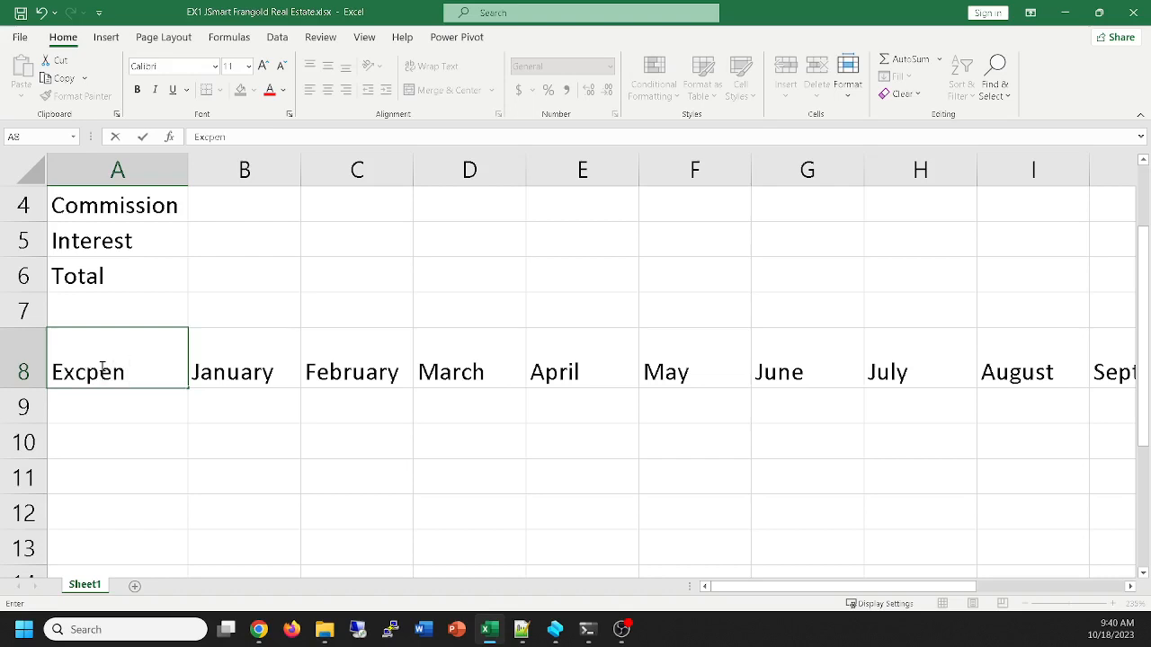
{"action": "key", "text": "BackSpace"}
{"action": "key", "text": "BackSpace"}
{"action": "key", "text": "BackSpace"}
{"action": "key", "text": "BackSpace"}
{"action": "type", "text": "penses"}
{"action": "key", "text": "Return"}
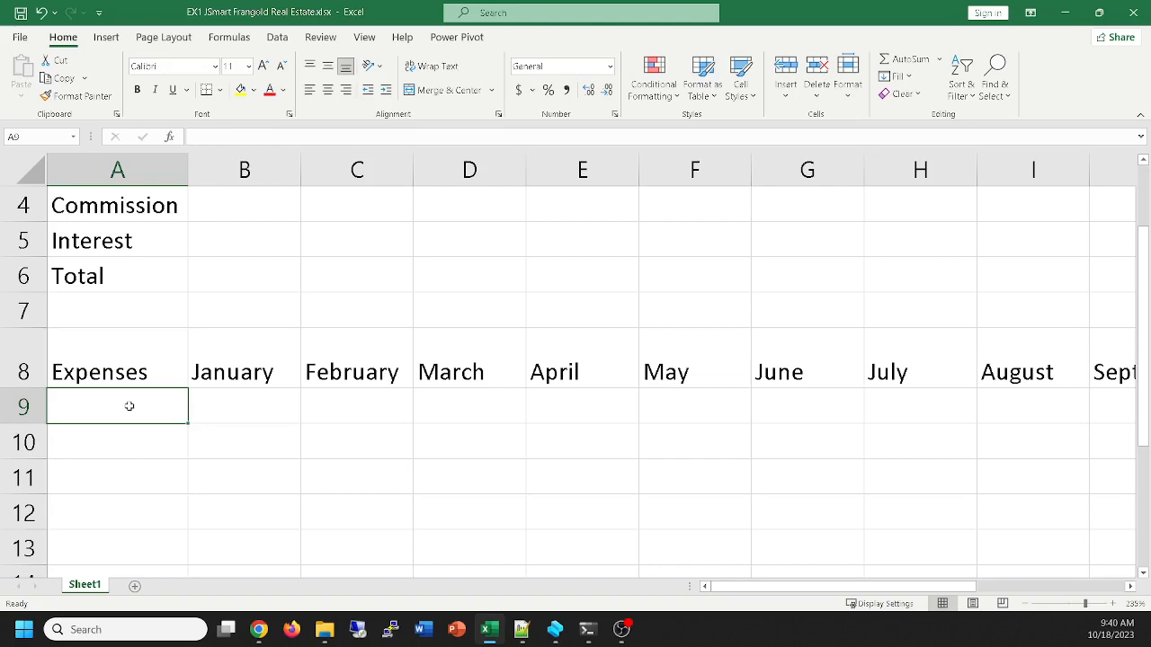
Enter the expense labels Rent, Utilities and Advertising in cells A9 to A11
{"action": "type", "text": "Rent"}
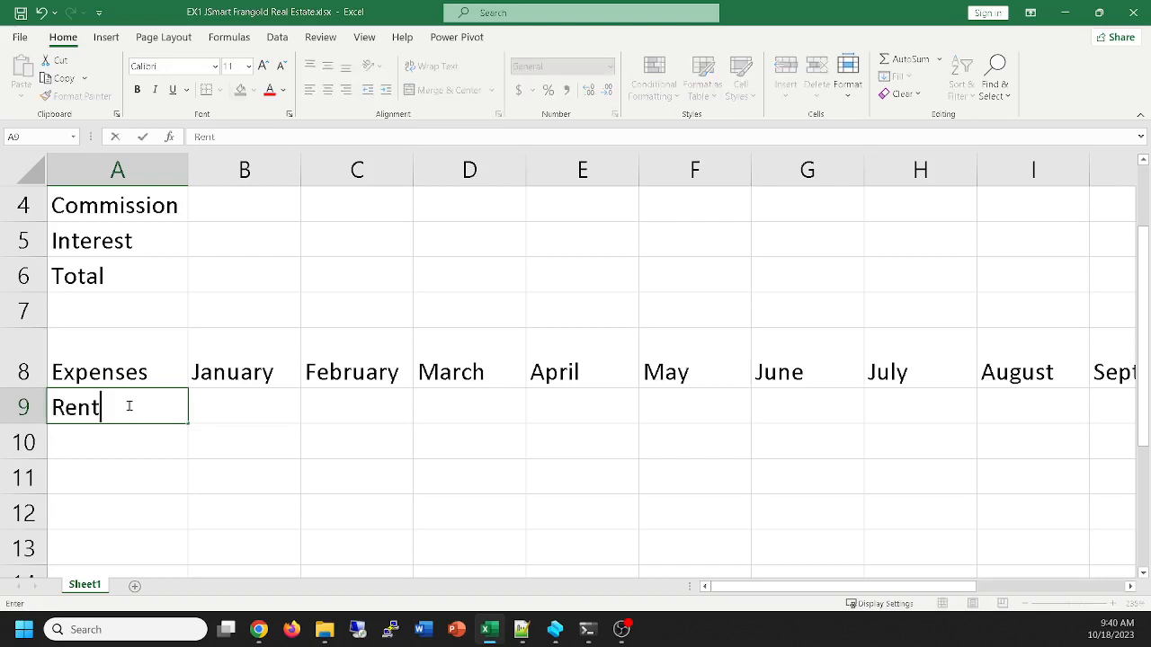
{"action": "key", "text": "Return"}
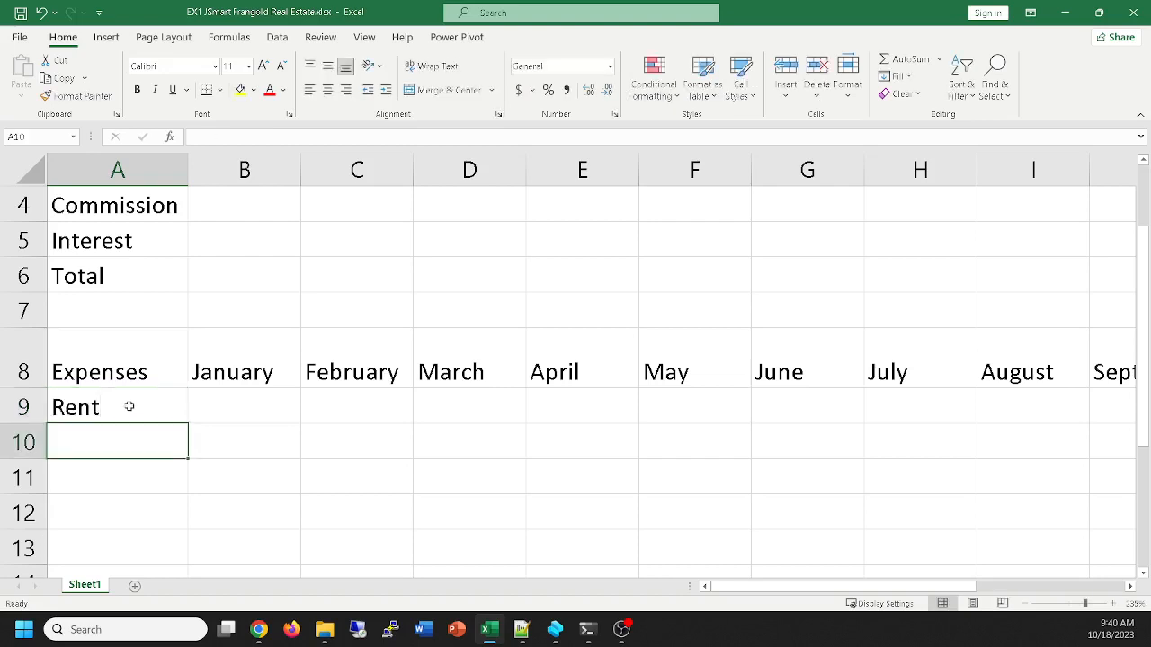
{"action": "type", "text": "Utilitie"}
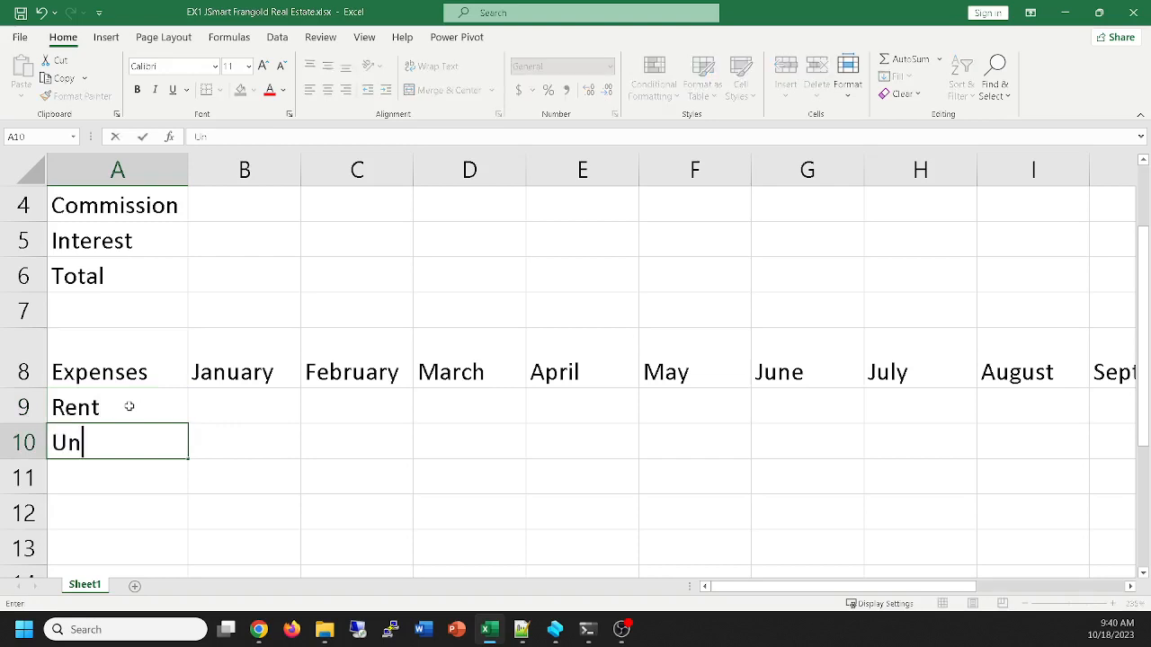
{"action": "type", "text": "s"}
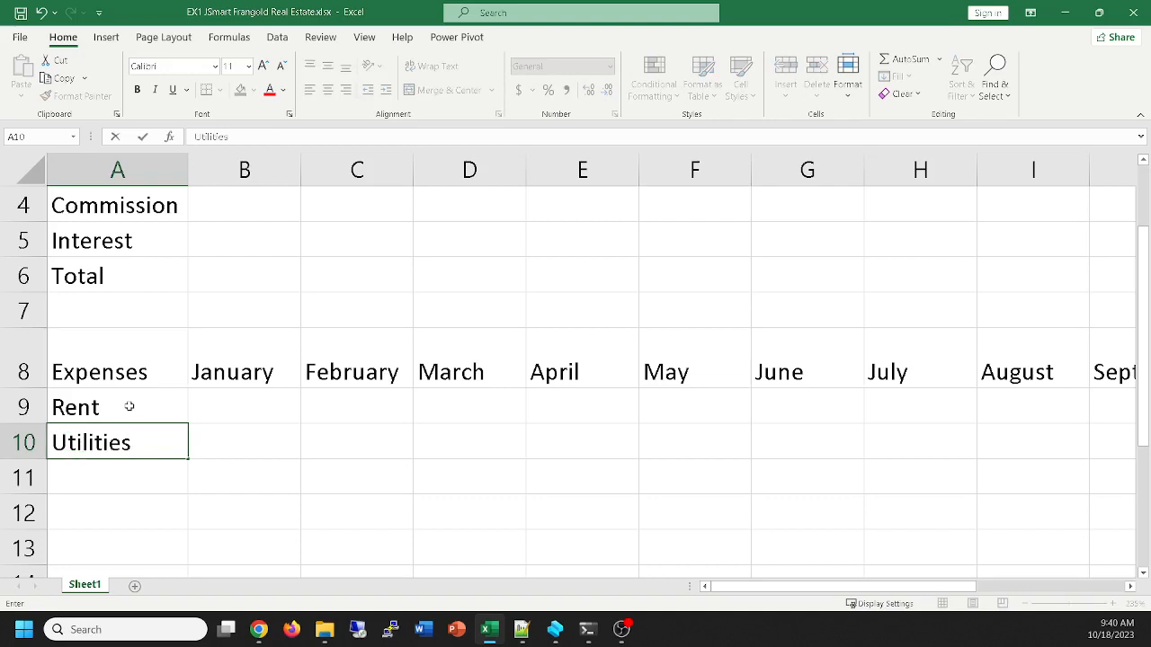
{"action": "key", "text": "Return"}
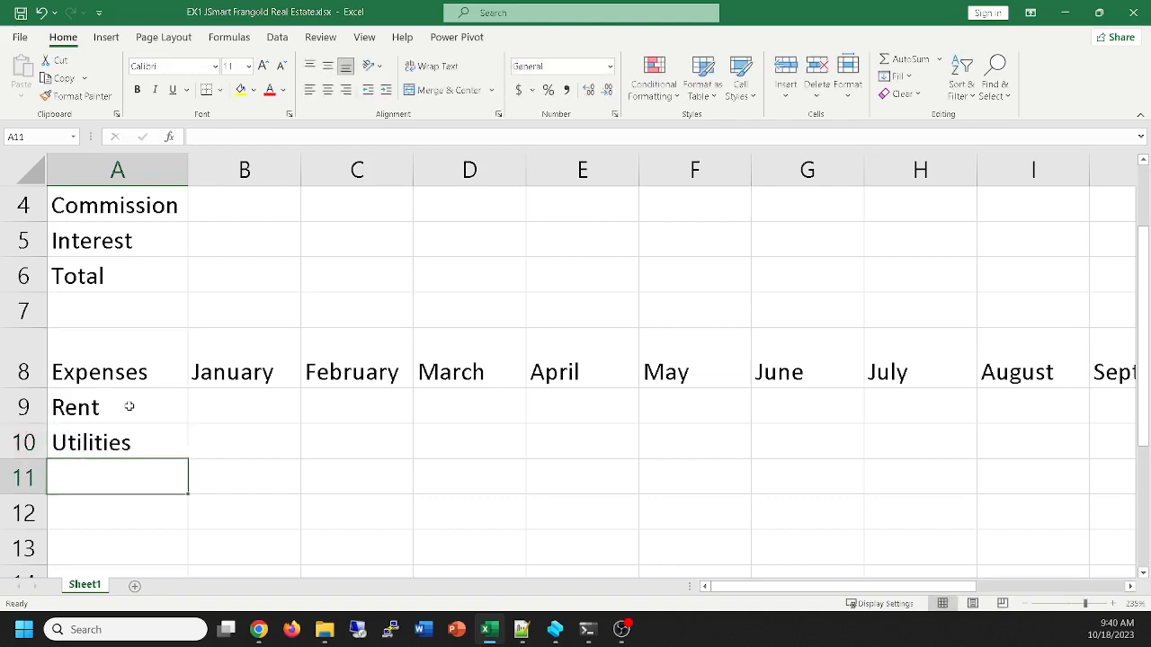
{"action": "type", "text": "Advertising"}
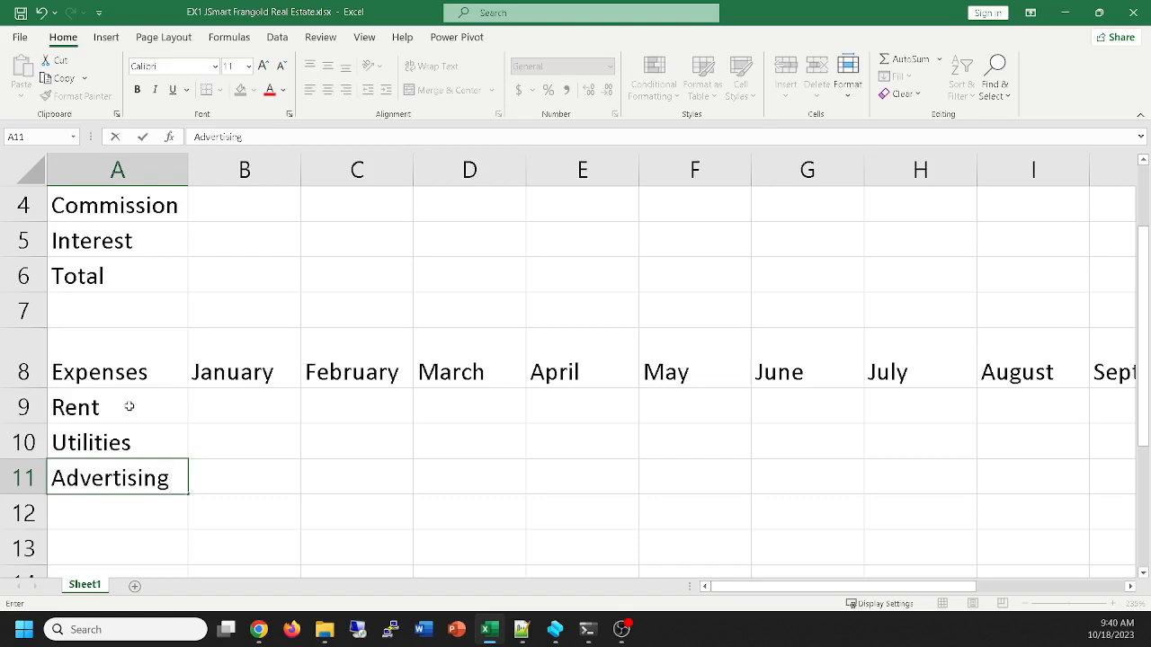
{"action": "key", "text": "Return"}
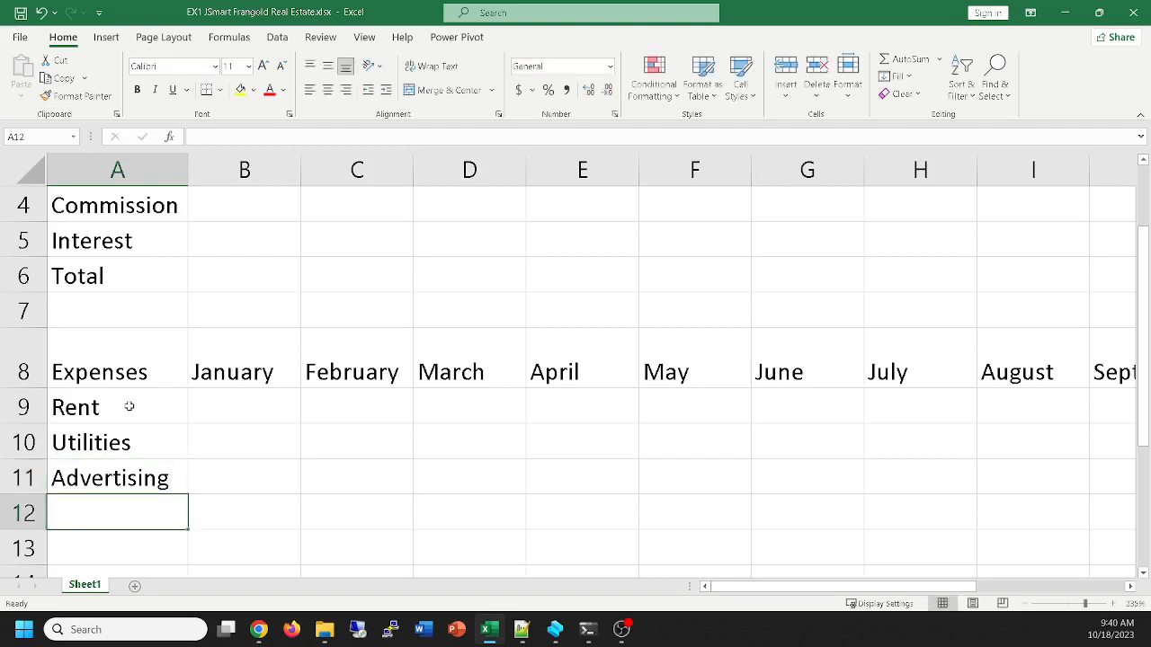
Add the expense labels Website and Printing in cells A12 and A13
{"action": "type", "text": "WEb"}
{"action": "key", "text": "BackSpace"}
{"action": "key", "text": "BackSpace"}
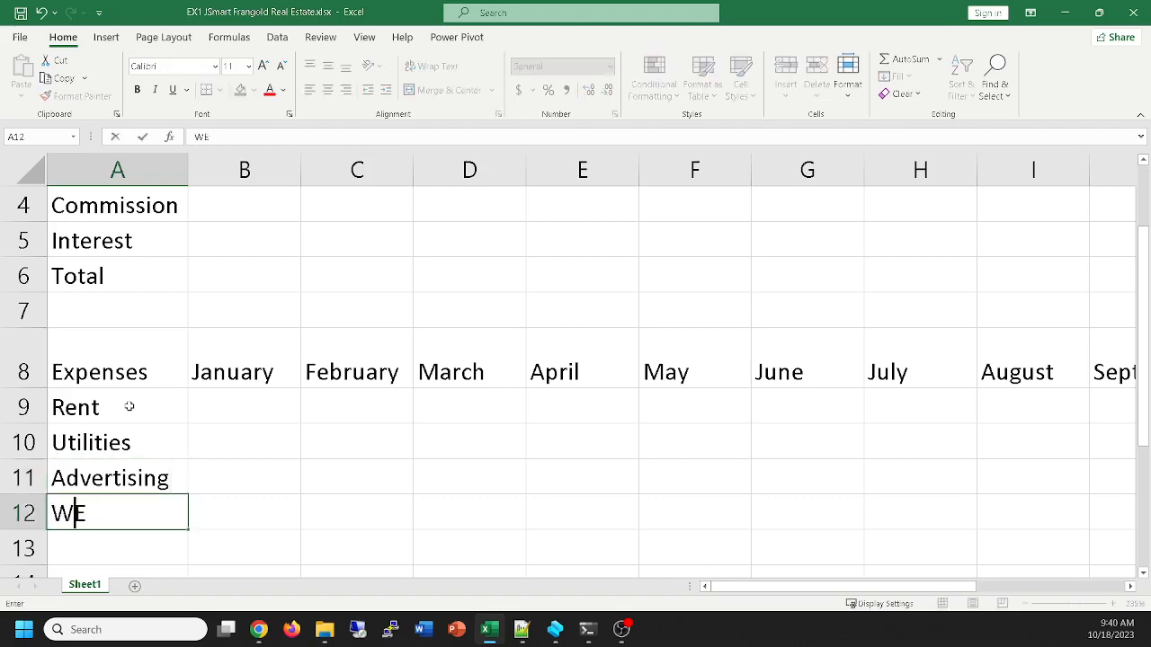
{"action": "type", "text": "ebsite"}
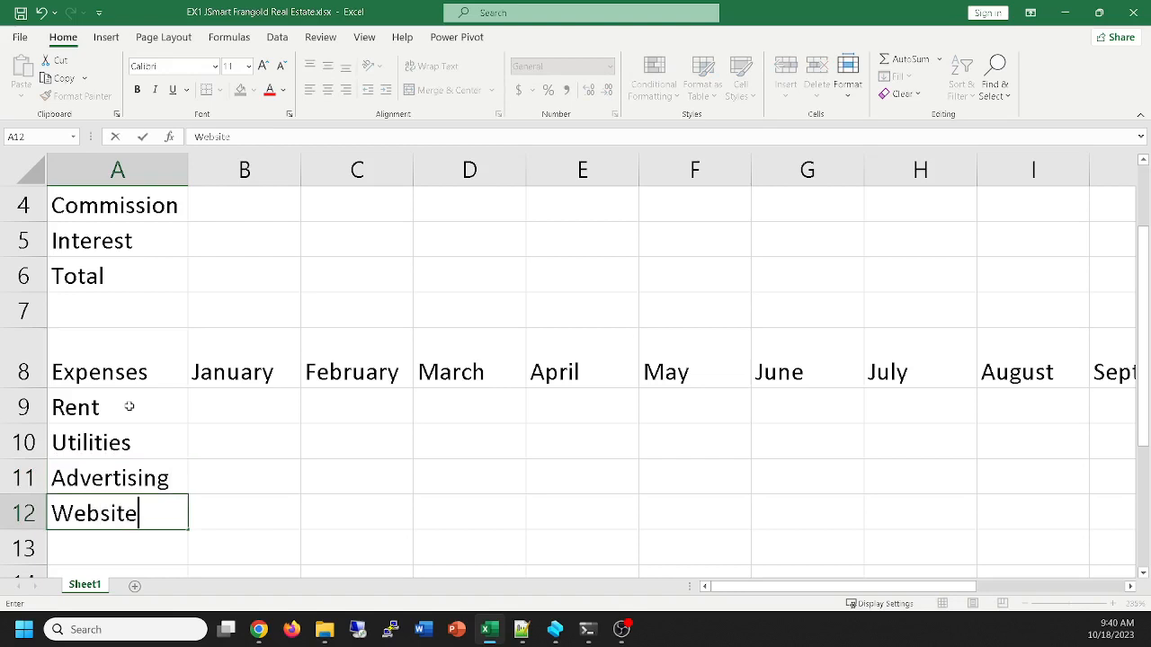
{"action": "key", "text": "Return"}
{"action": "type", "text": "Printing"}
{"action": "key", "text": "Return"}
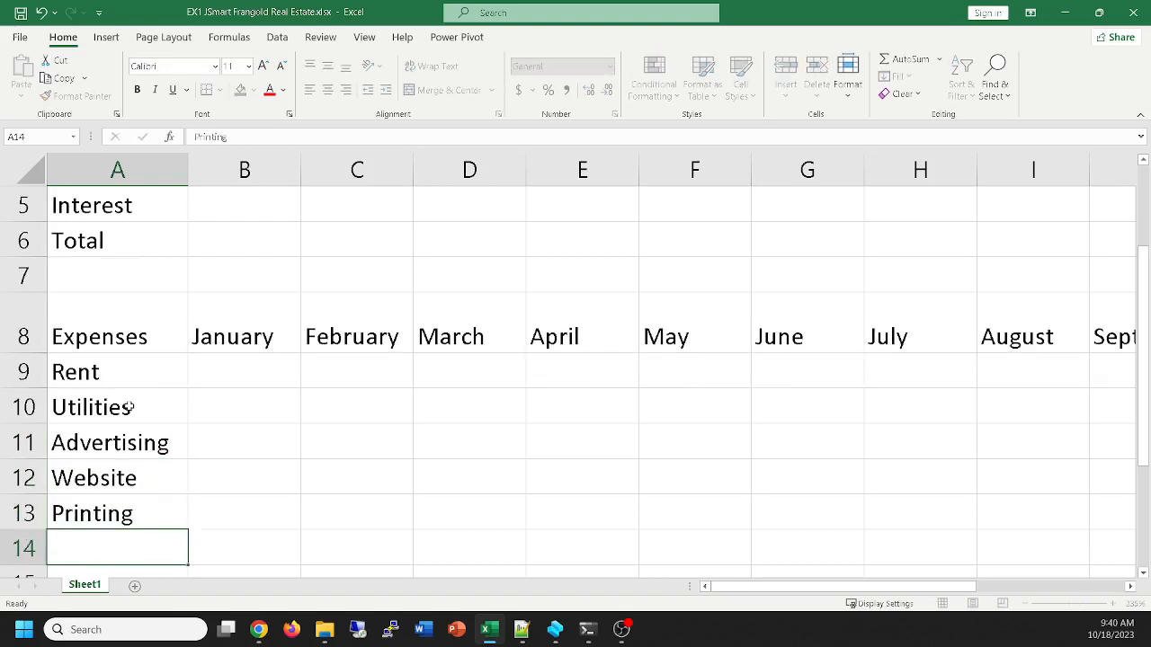
Enter Office Supplies, Gas and Miscellaneous as expense labels in cells A14 to A16
{"action": "type", "text": "Office Supplies"}
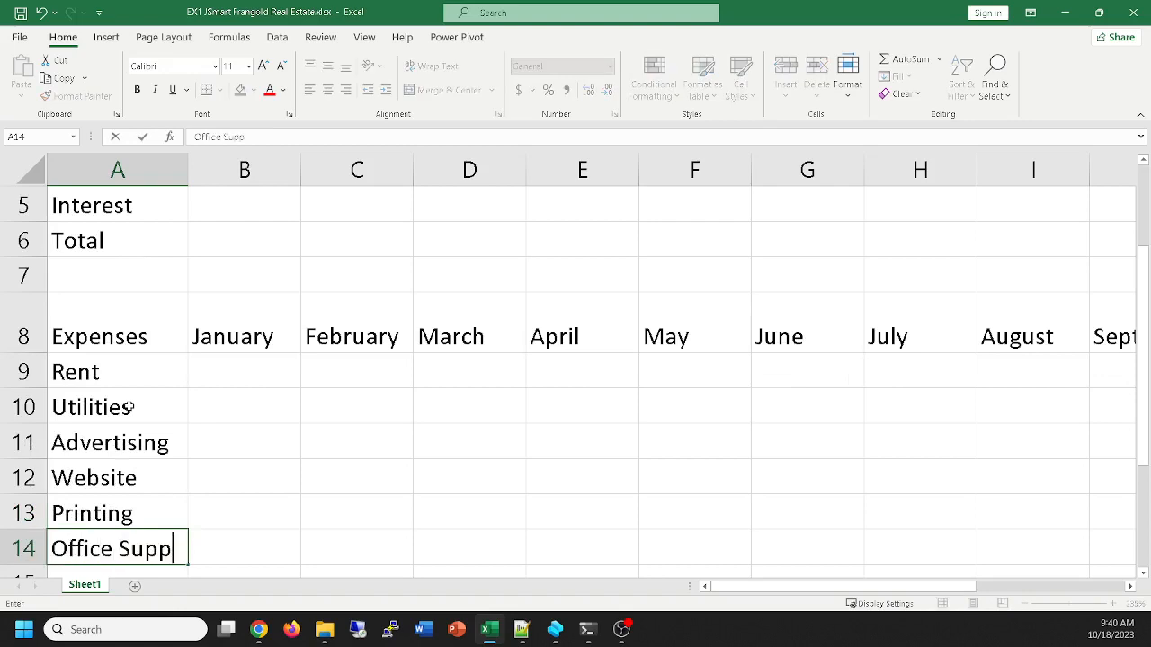
{"action": "key", "text": "Return"}
{"action": "type", "text": "Gas"}
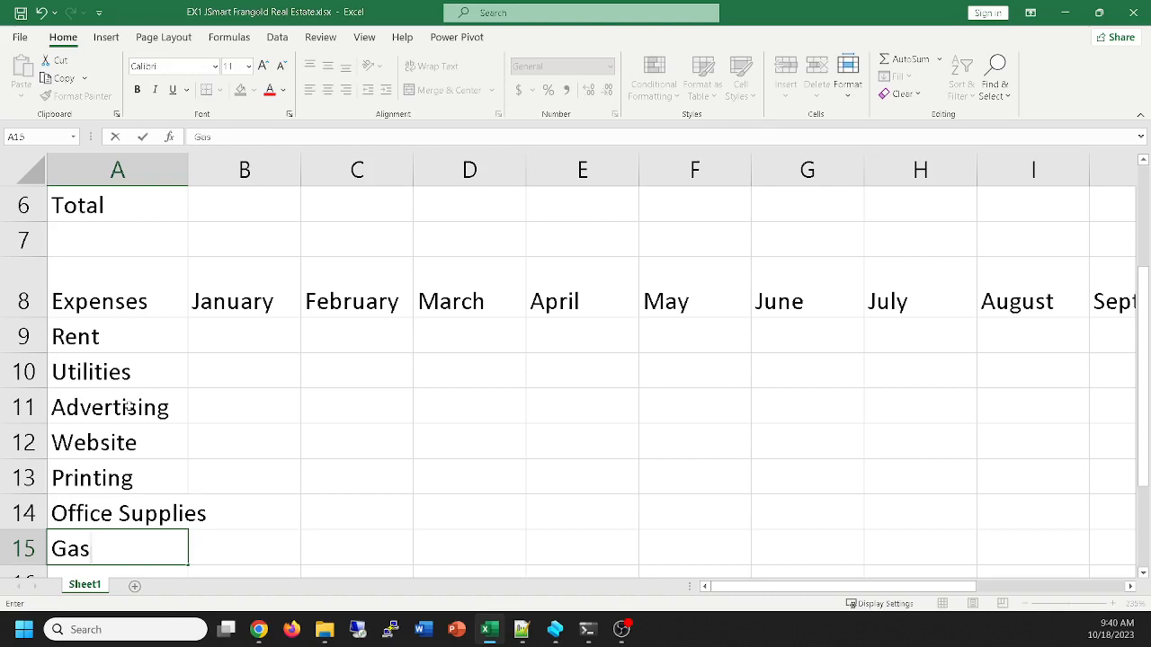
{"action": "key", "text": "Return"}
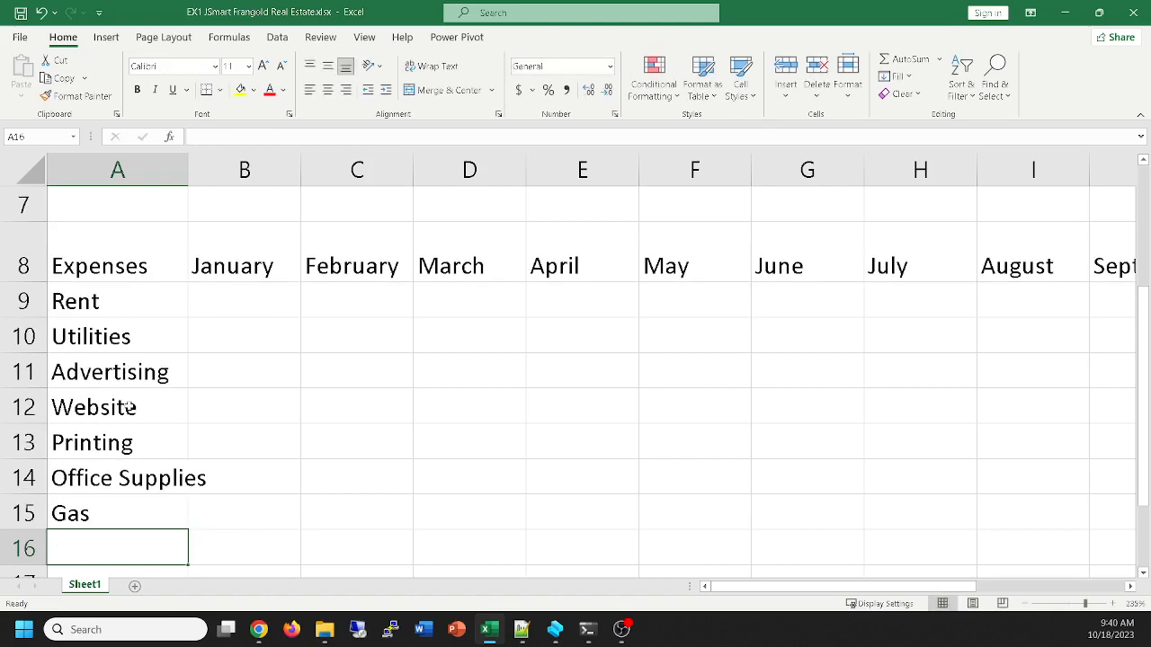
{"action": "type", "text": "Ms"}
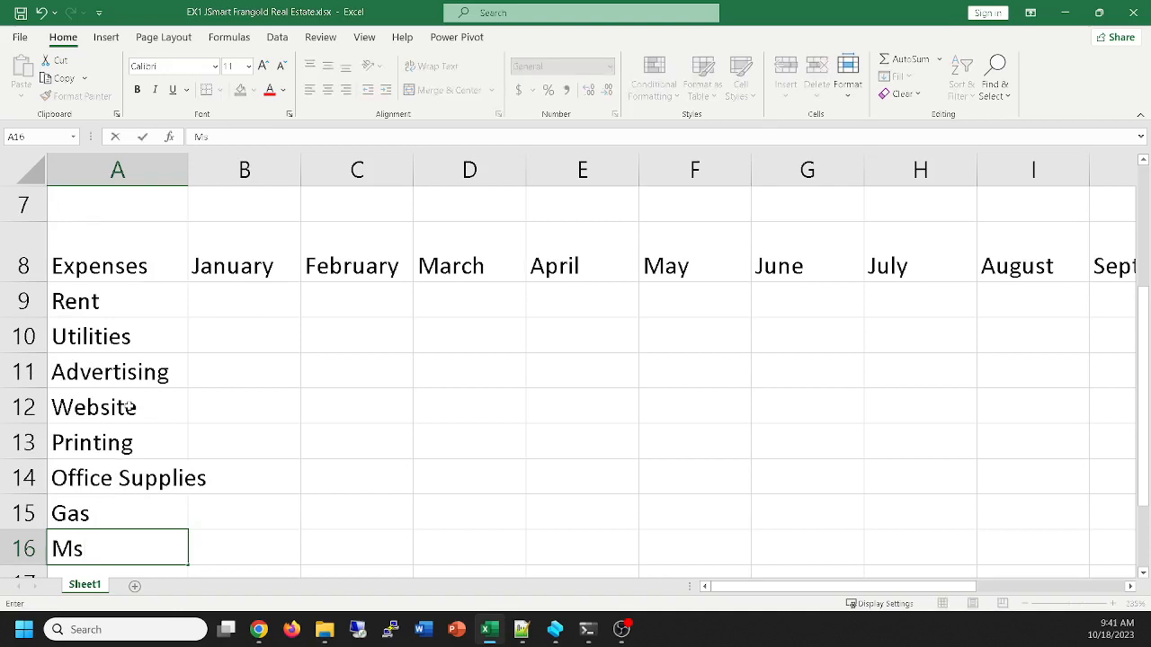
{"action": "key", "text": "BackSpace"}
{"action": "type", "text": "iscellaneous"}
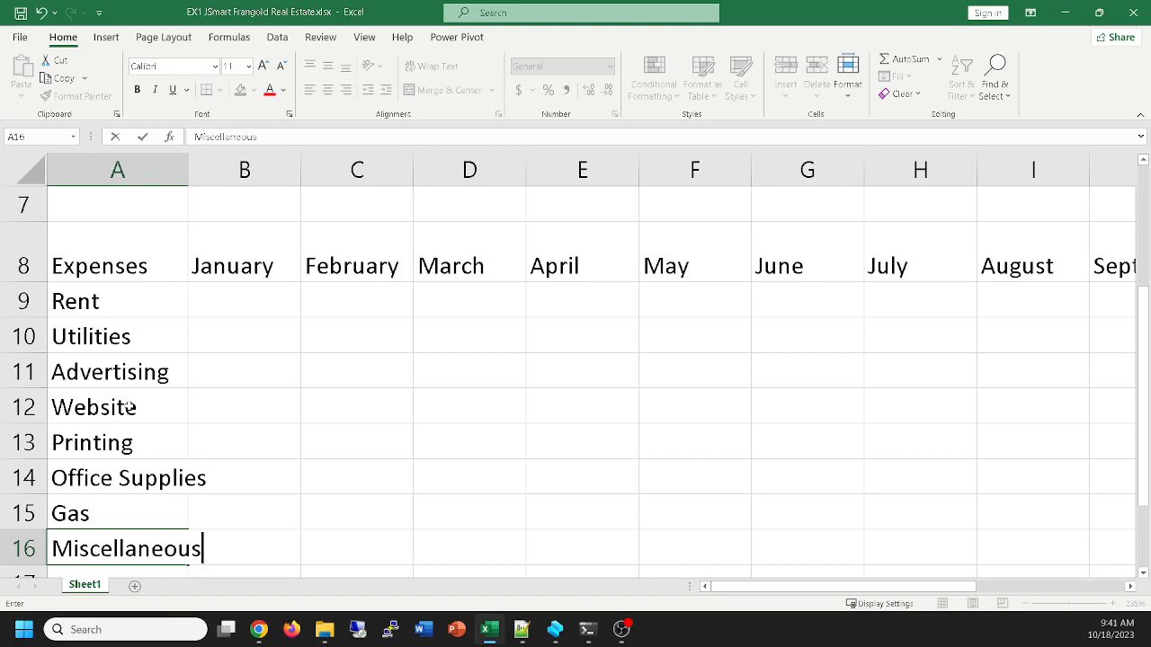
{"action": "key", "text": "Return"}
Label cell A17 Total and cell A19 Net, leaving row 18 blank between them
{"action": "type", "text": "Th"}
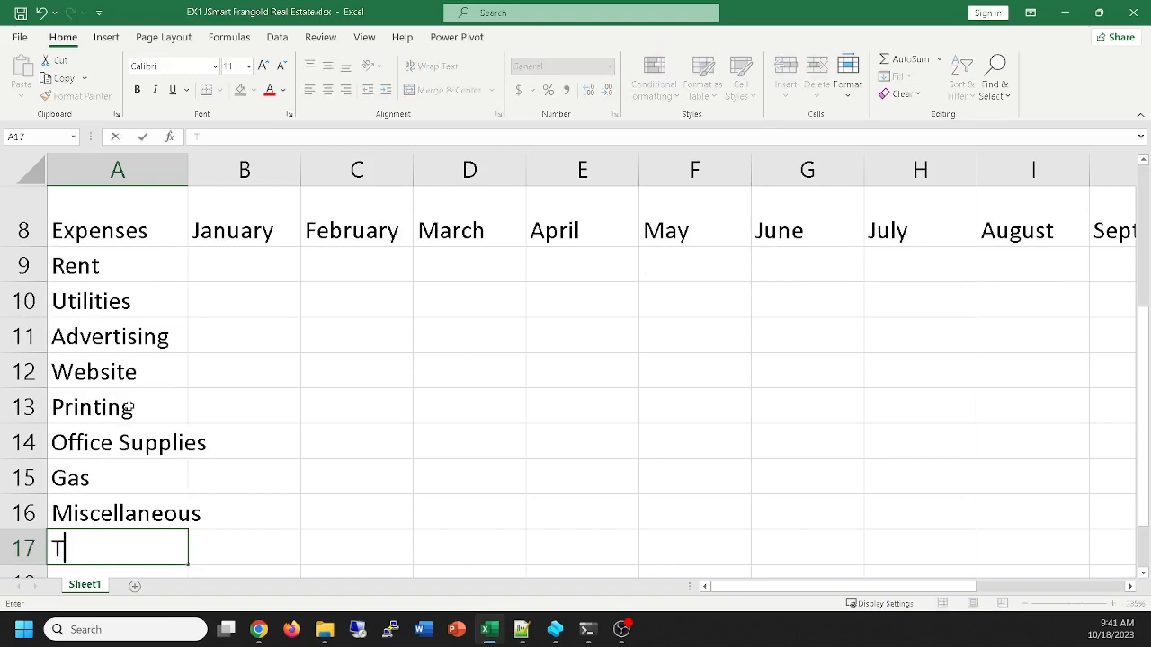
{"action": "key", "text": "BackSpace"}
{"action": "type", "text": "otal"}
{"action": "key", "text": "Return"}
{"action": "key", "text": "Return"}
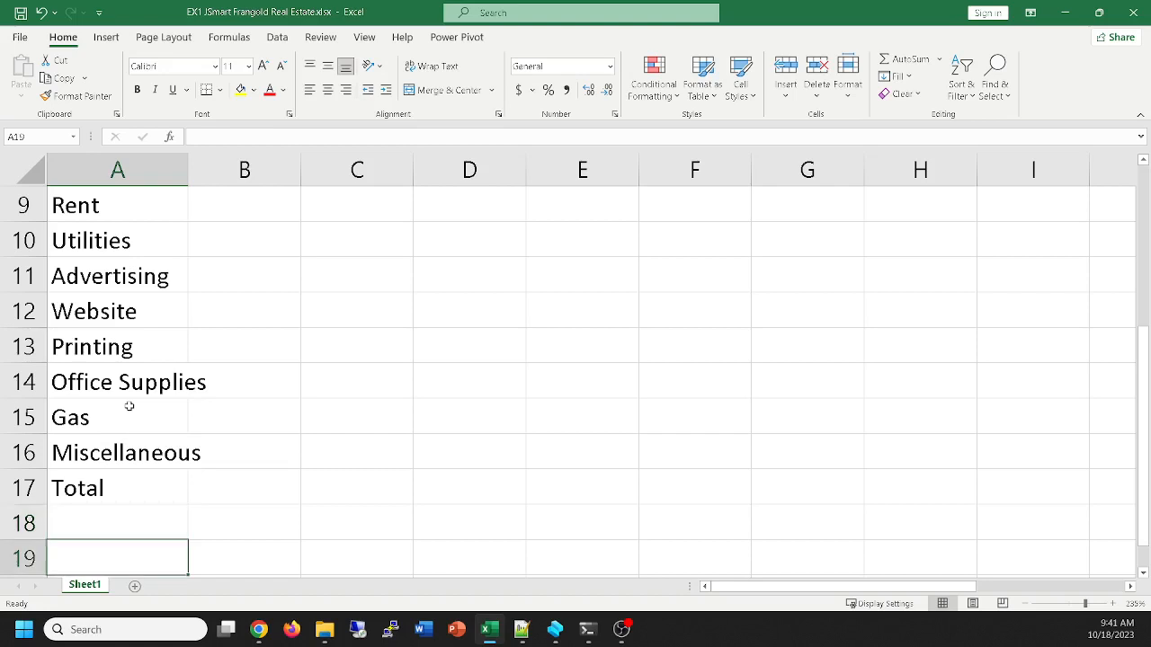
{"action": "type", "text": "Net"}
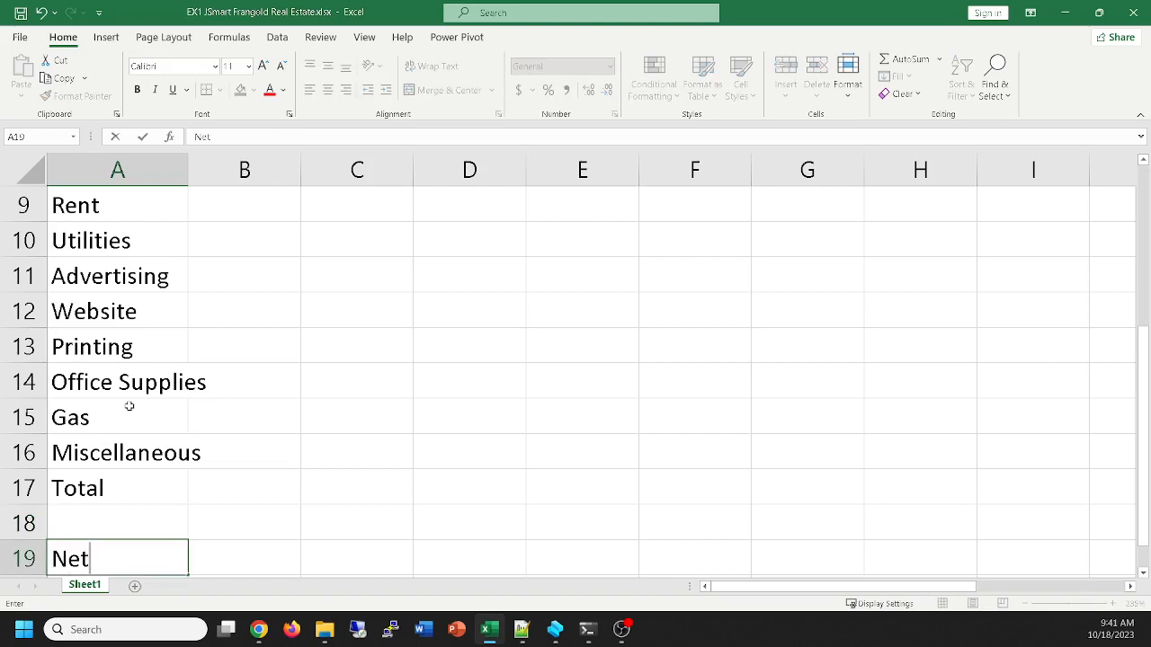
{"action": "key", "text": "Return"}
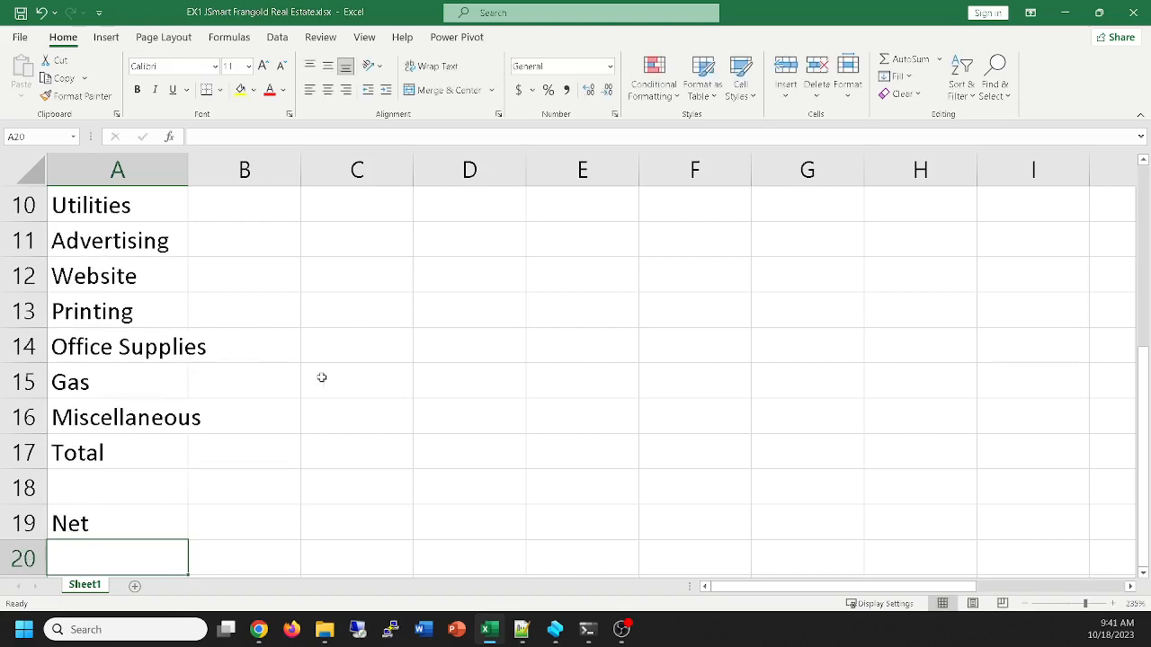
{"action": "scroll", "coordinate": [321, 377], "scroll_direction": "down", "scroll_amount": 2}
{"action": "scroll", "coordinate": [321, 378], "scroll_direction": "down", "scroll_amount": 1}
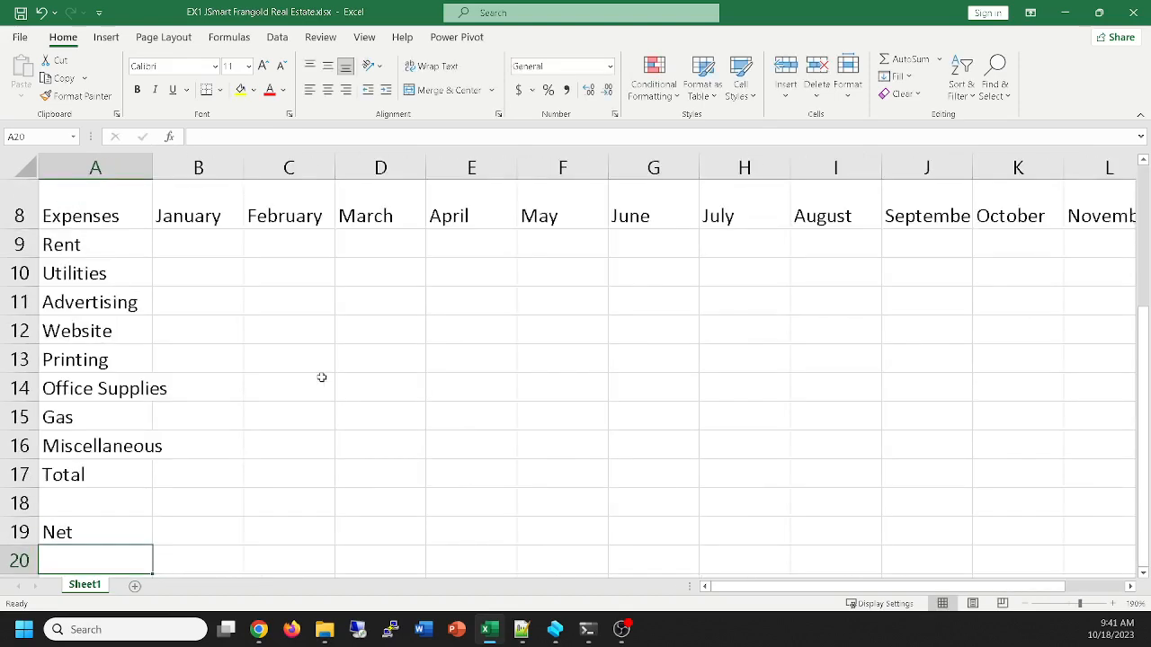
Review the income and expense row labels and the empty January expense cells B9 to B17
{"action": "scroll", "coordinate": [321, 378], "scroll_direction": "up", "scroll_amount": 2}
{"action": "scroll", "coordinate": [321, 378], "scroll_direction": "down", "scroll_amount": 5}
{"action": "scroll", "coordinate": [321, 381], "scroll_direction": "up", "scroll_amount": 4}
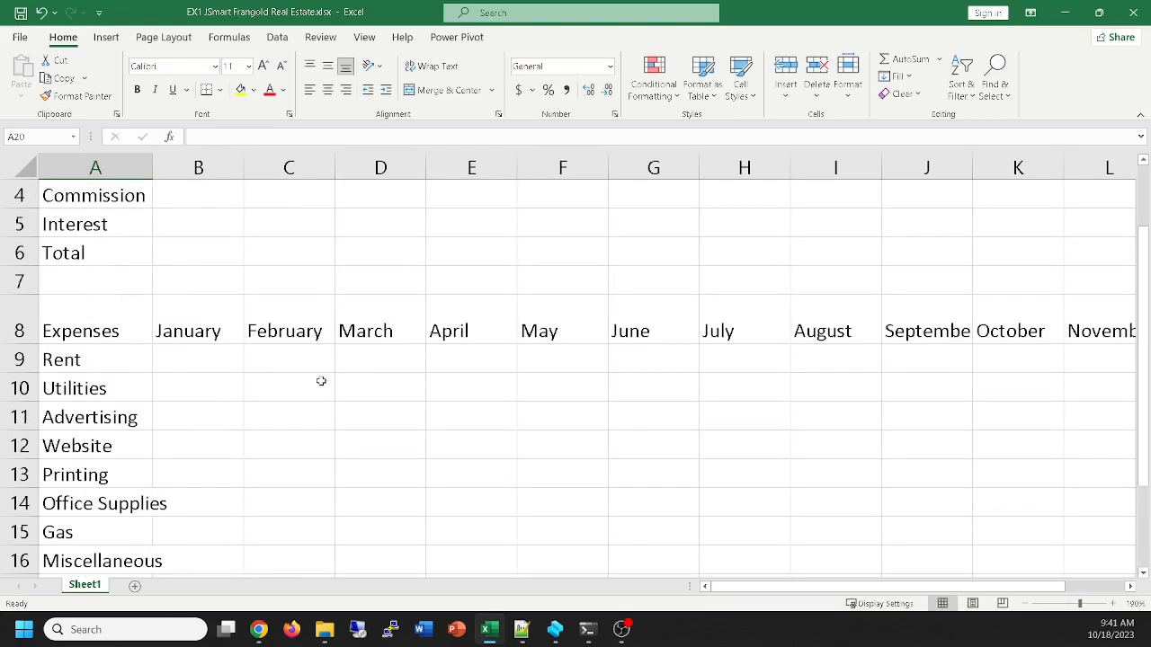
{"action": "scroll", "coordinate": [321, 382], "scroll_direction": "down", "scroll_amount": 1}
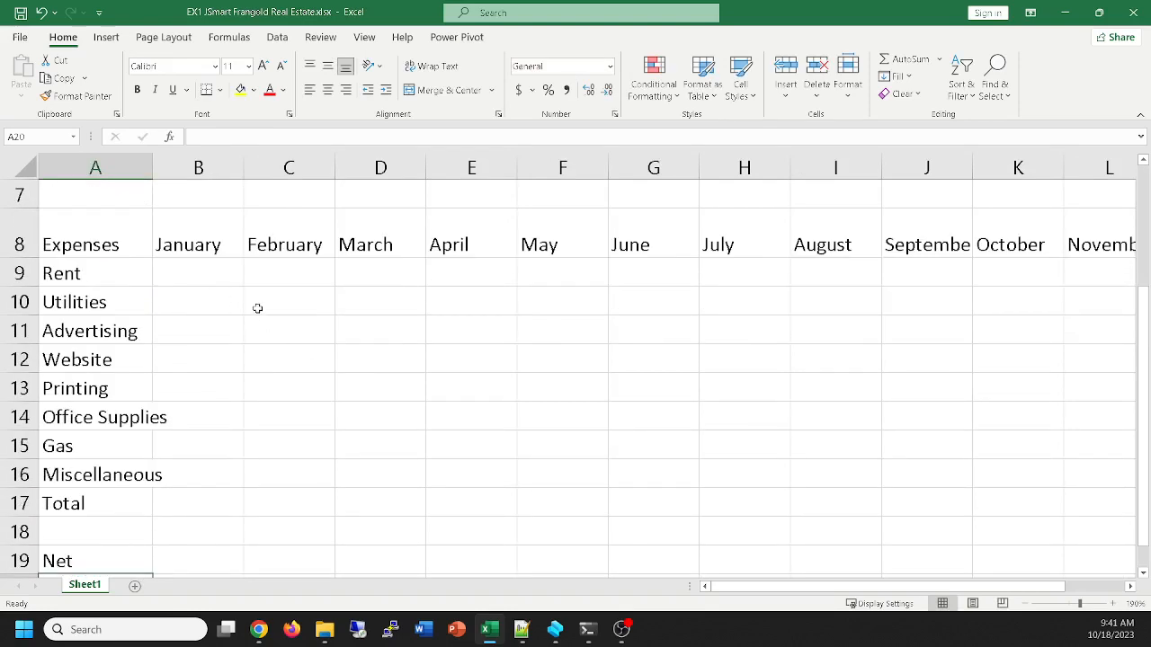
{"action": "scroll", "coordinate": [275, 375], "scroll_direction": "up", "scroll_amount": 1}
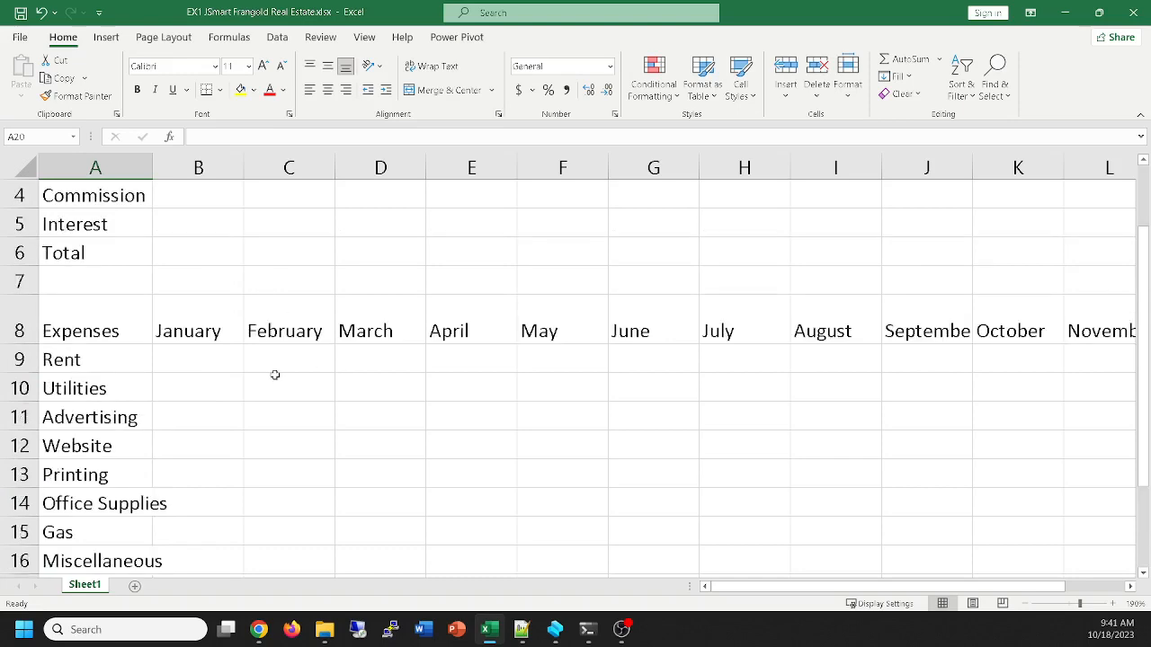
{"action": "scroll", "coordinate": [273, 372], "scroll_direction": "up", "scroll_amount": 1}
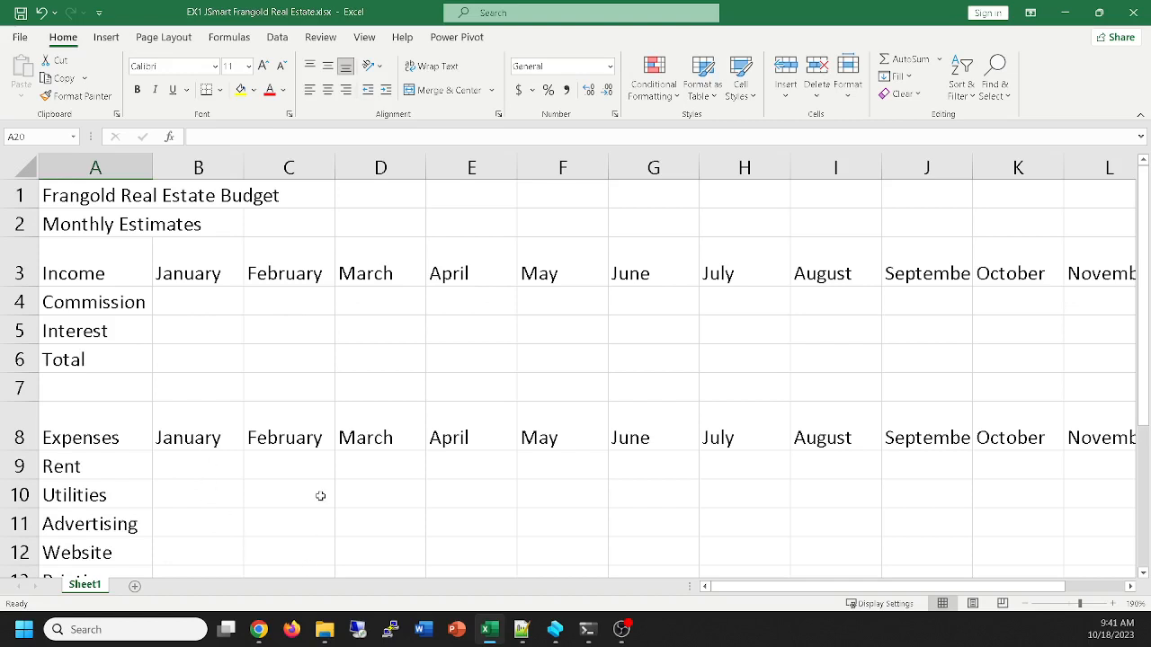
{"action": "scroll", "coordinate": [329, 481], "scroll_direction": "down", "scroll_amount": 2}
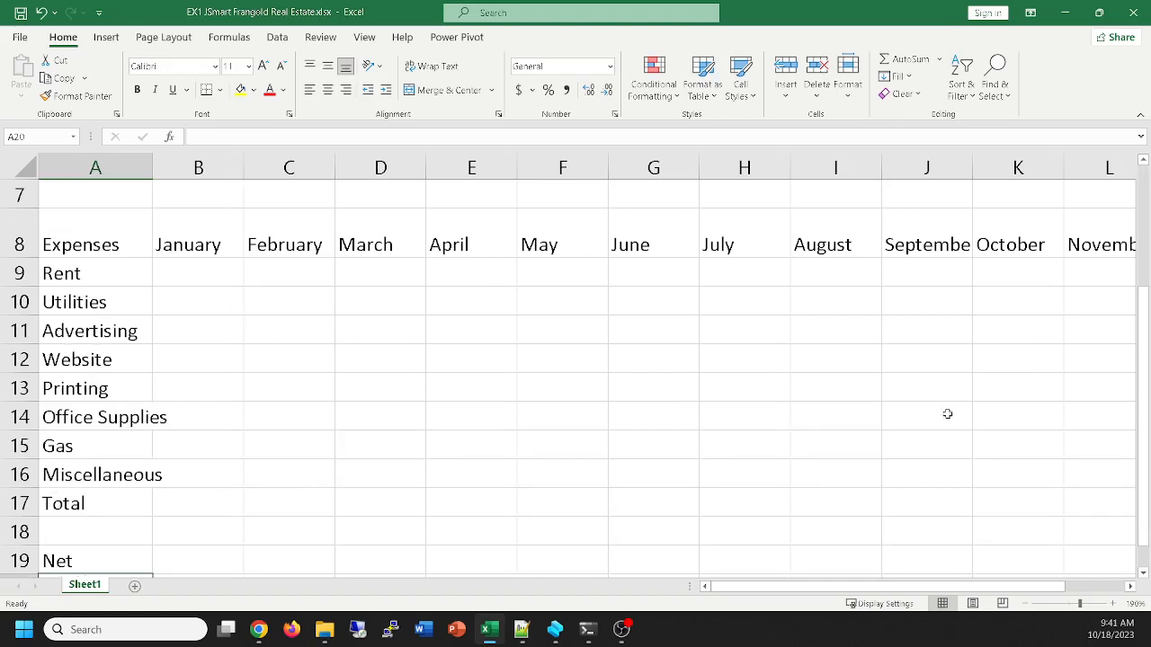
{"action": "left_click_drag", "start_coordinate": [947, 413], "coordinate": [336, 319]}
{"action": "left_click", "coordinate": [203, 271]}
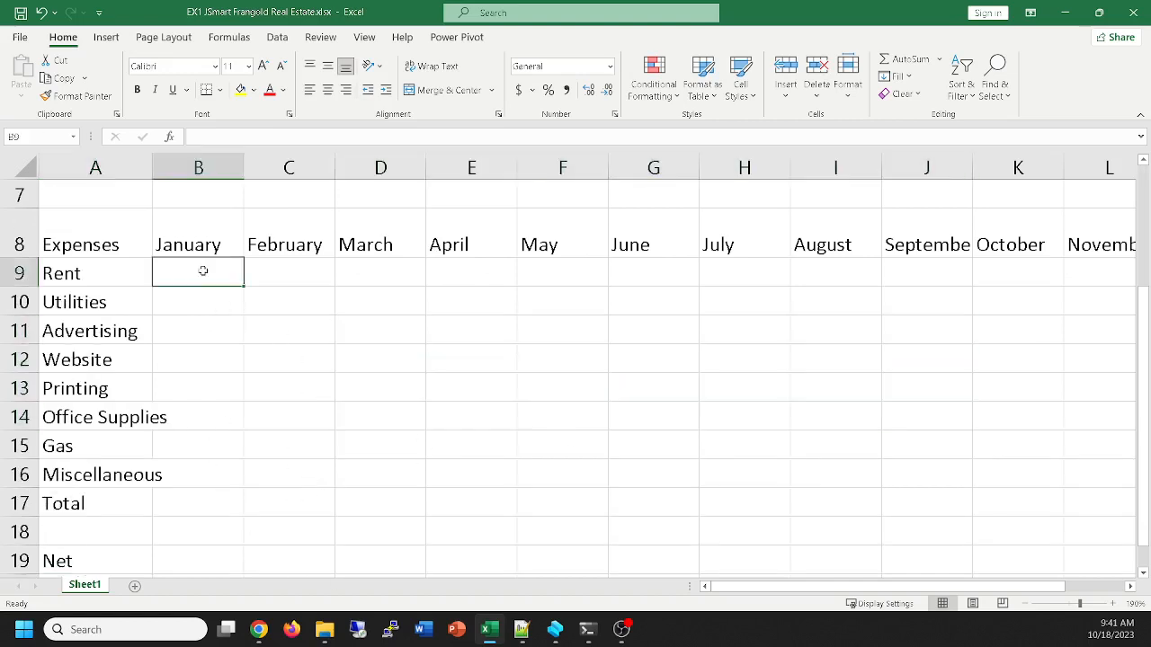
{"action": "left_click_drag", "start_coordinate": [203, 271], "coordinate": [175, 490]}
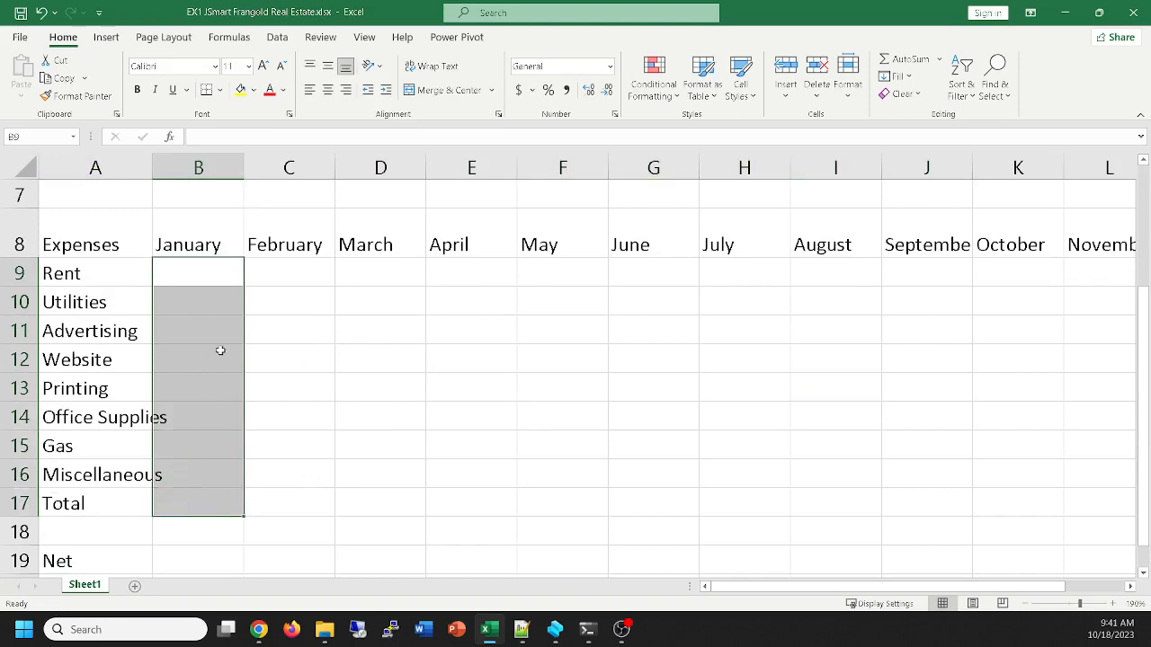
{"action": "scroll", "coordinate": [804, 383], "scroll_direction": "up", "scroll_amount": 1}
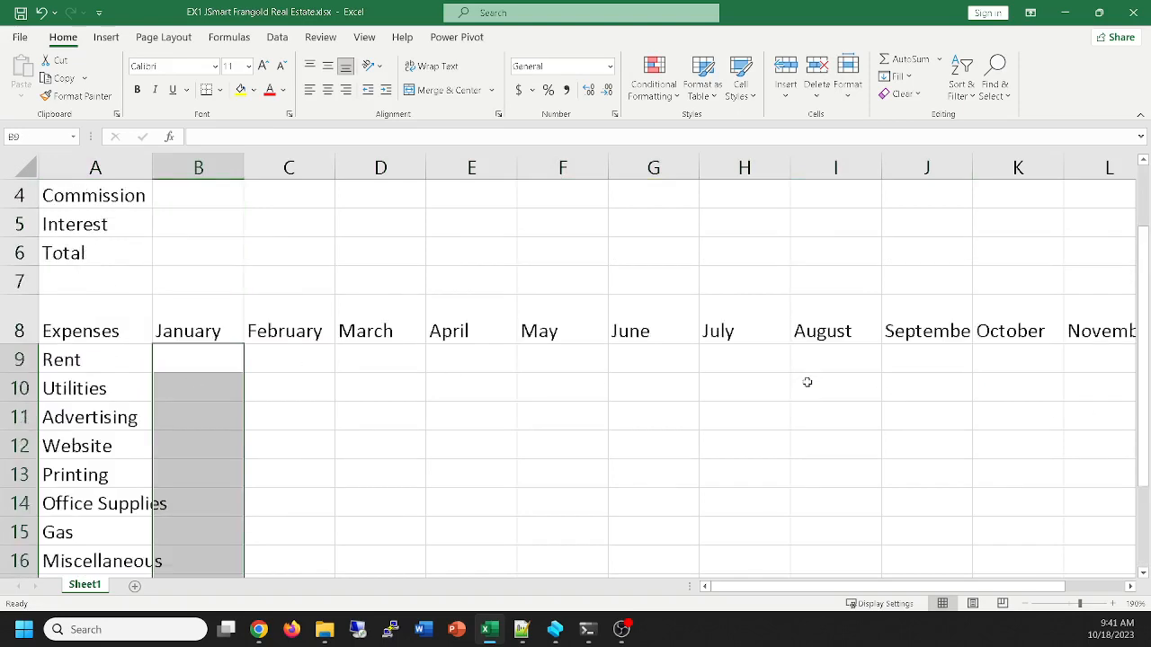
{"action": "scroll", "coordinate": [807, 382], "scroll_direction": "up", "scroll_amount": 1}
Enter 12000 as the Commission income for both January and February in cells B4 and C4
{"action": "left_click", "coordinate": [202, 305]}
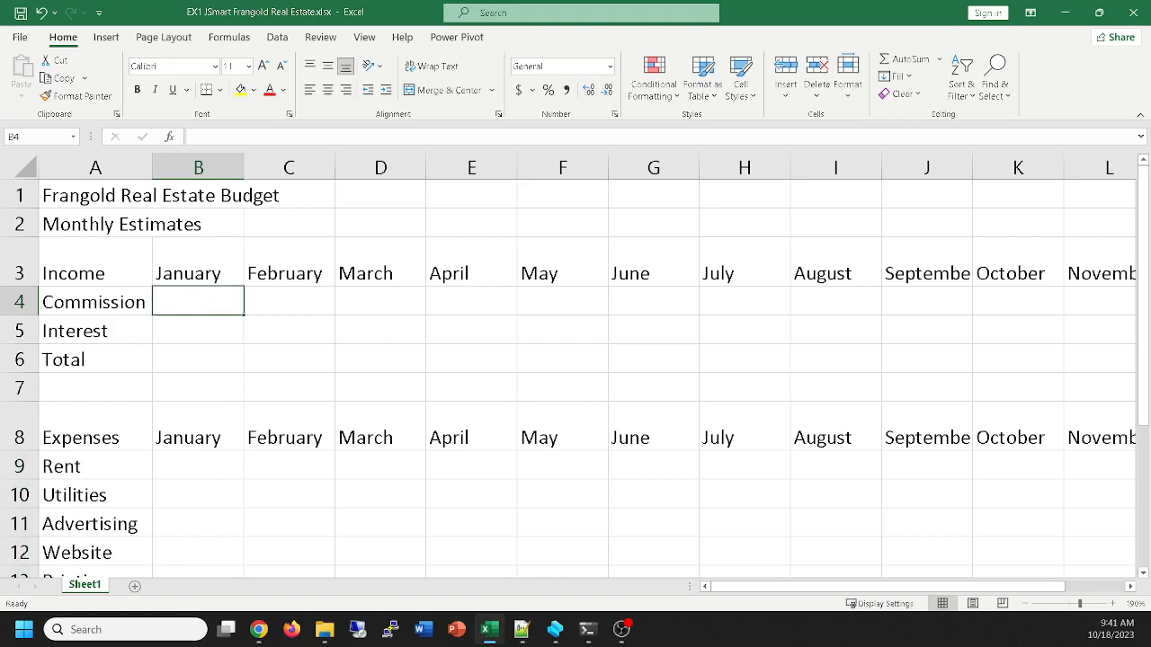
{"action": "left_click", "coordinate": [258, 629]}
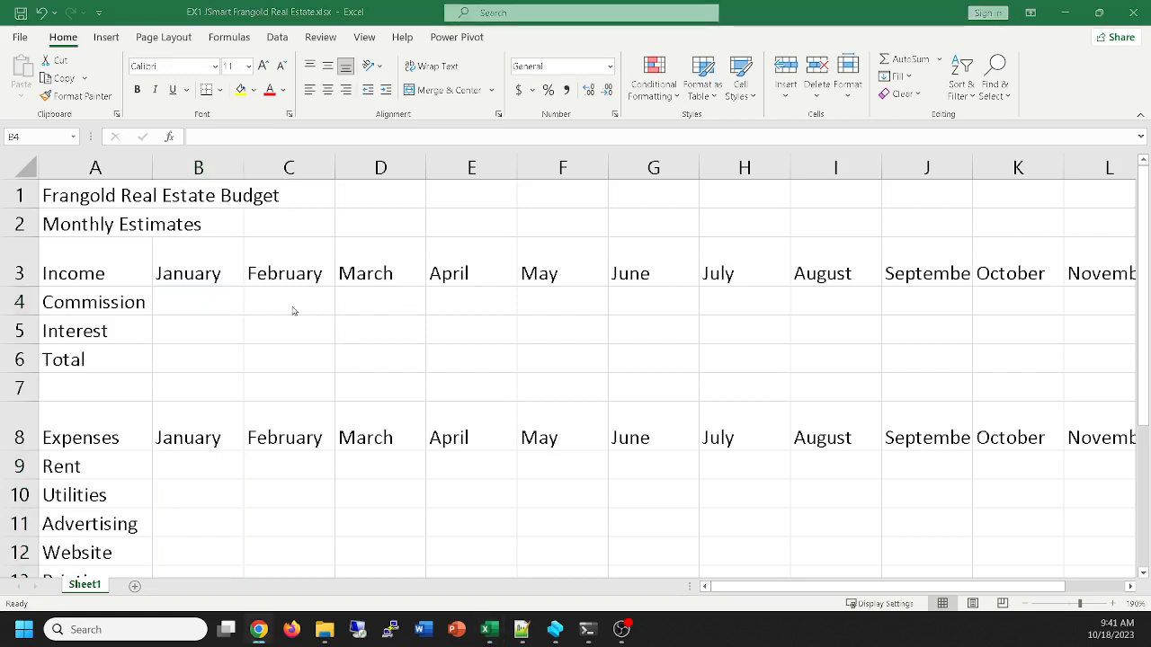
{"action": "left_click", "coordinate": [227, 302]}
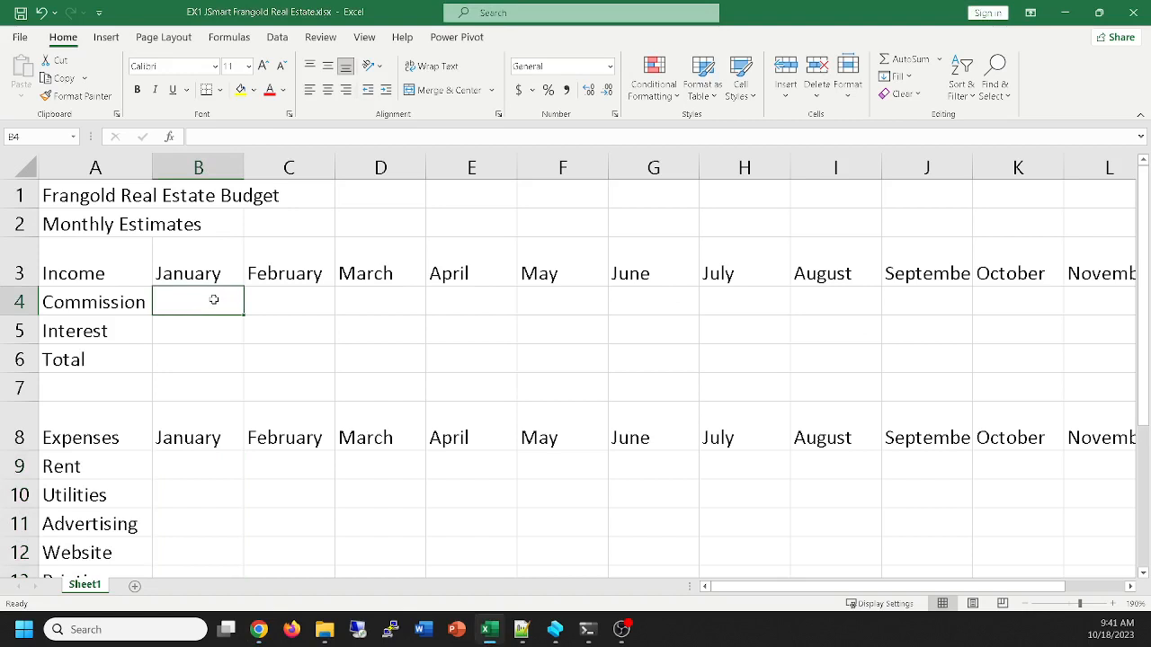
{"action": "type", "text": "1200"}
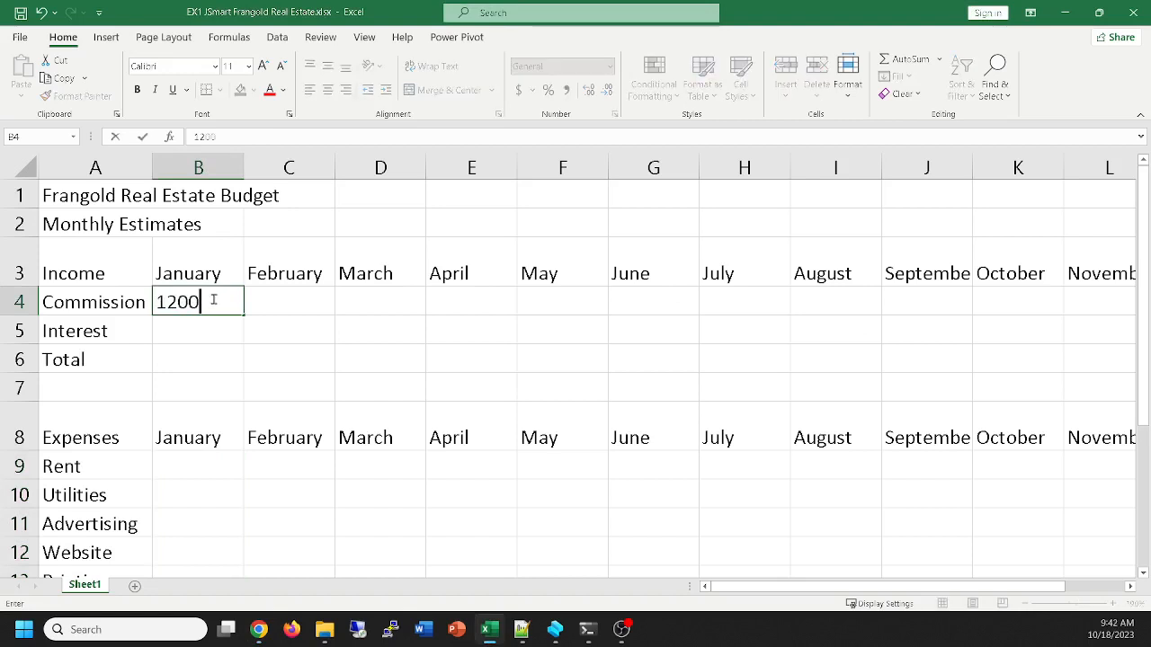
{"action": "type", "text": "0"}
{"action": "key", "text": "Tab"}
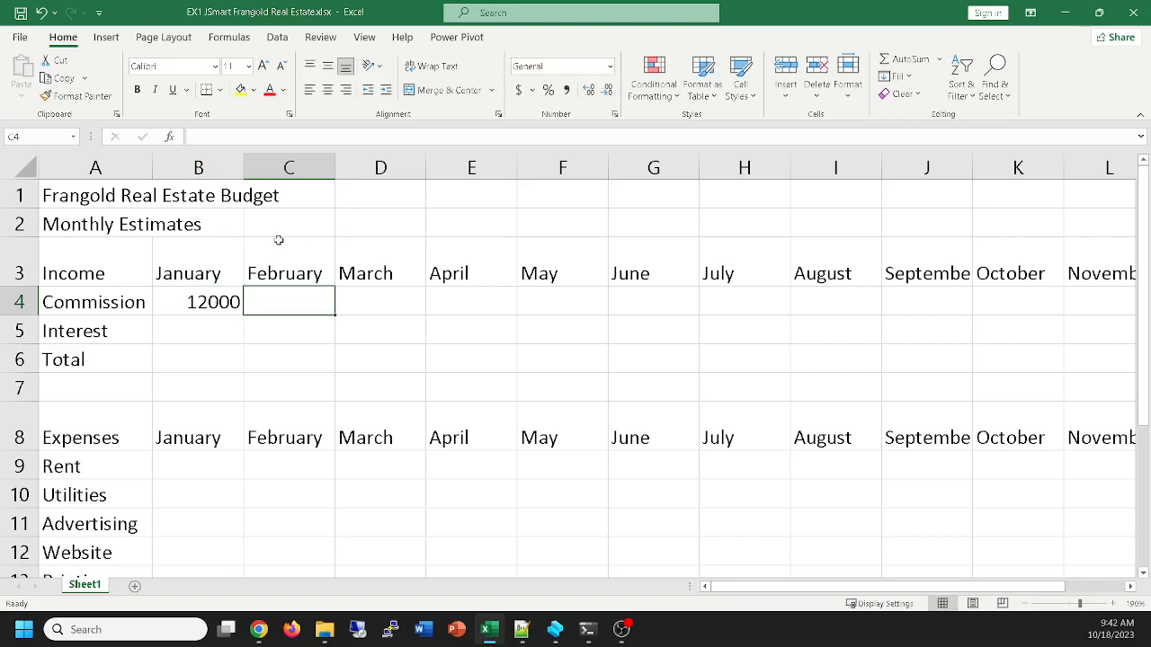
{"action": "type", "text": "12000"}
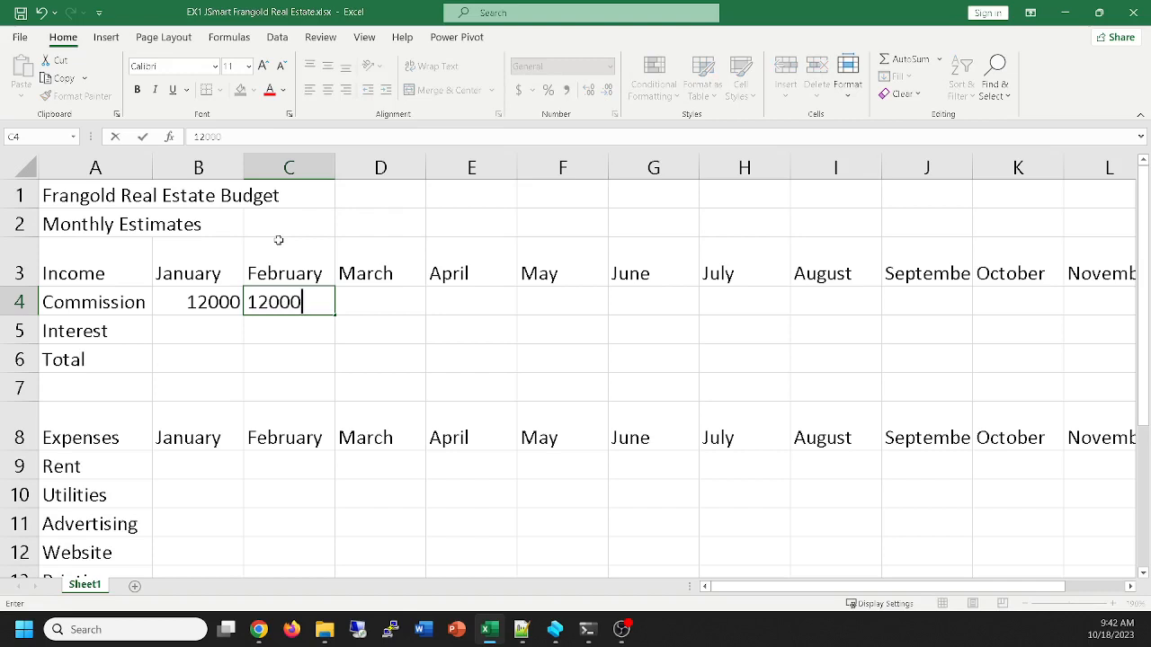
{"action": "key", "text": "Tab"}
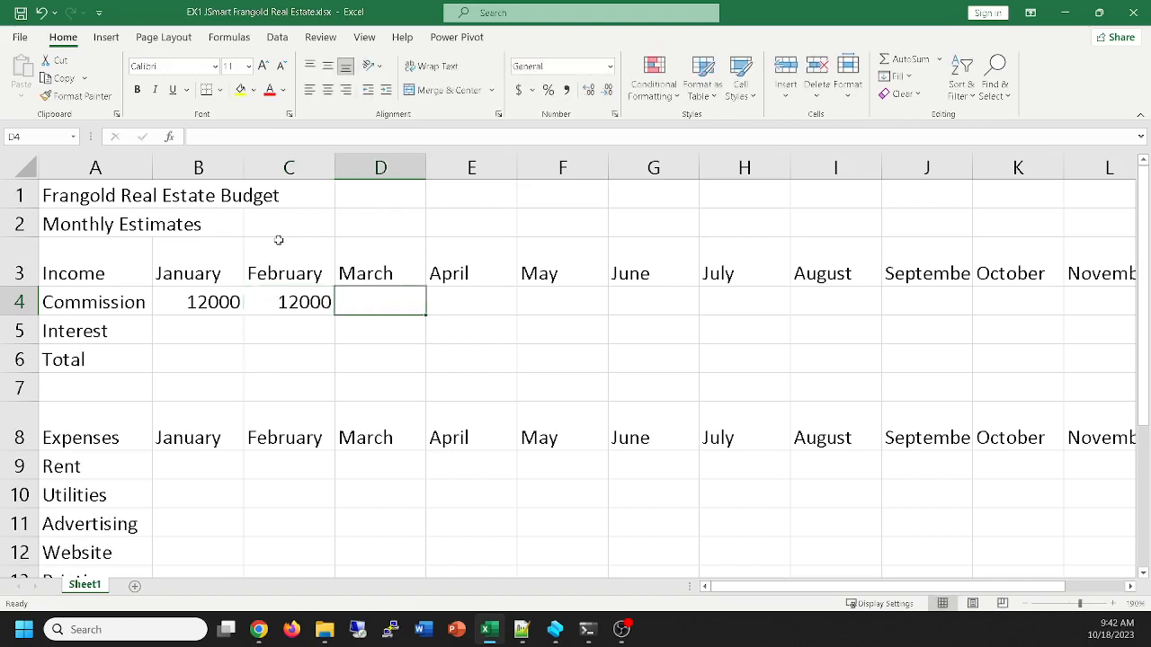
Enter Commission amounts of 14000 for March, 14000 for April and 16000 for May in cells D4 to F4
{"action": "type", "text": "14000"}
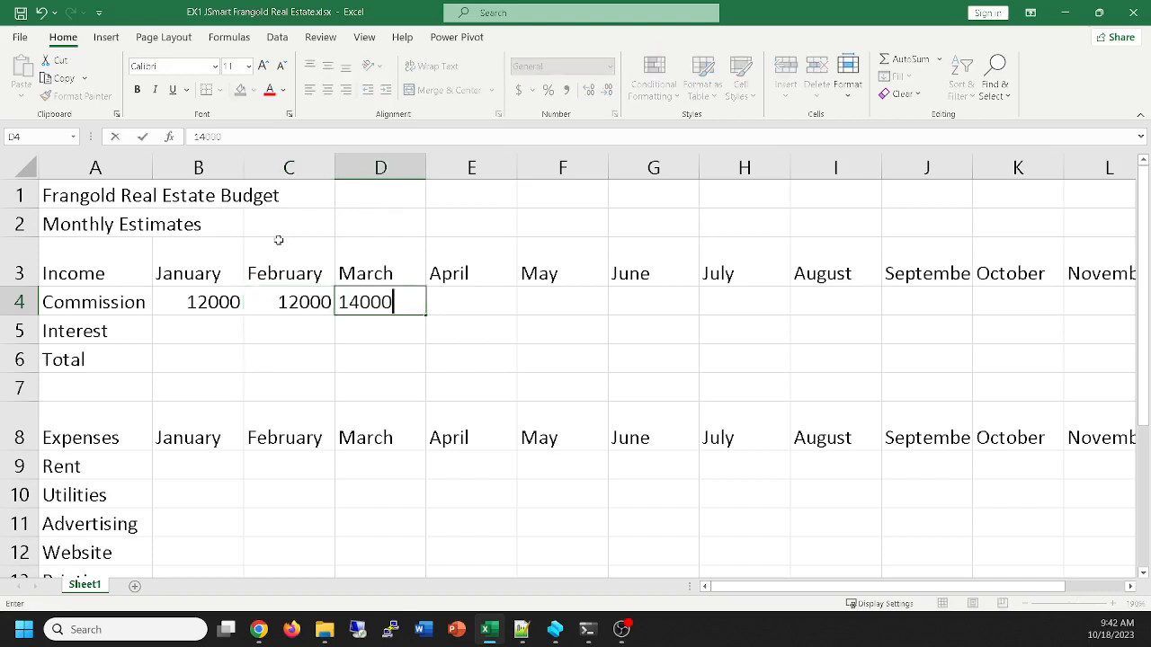
{"action": "key", "text": "Tab"}
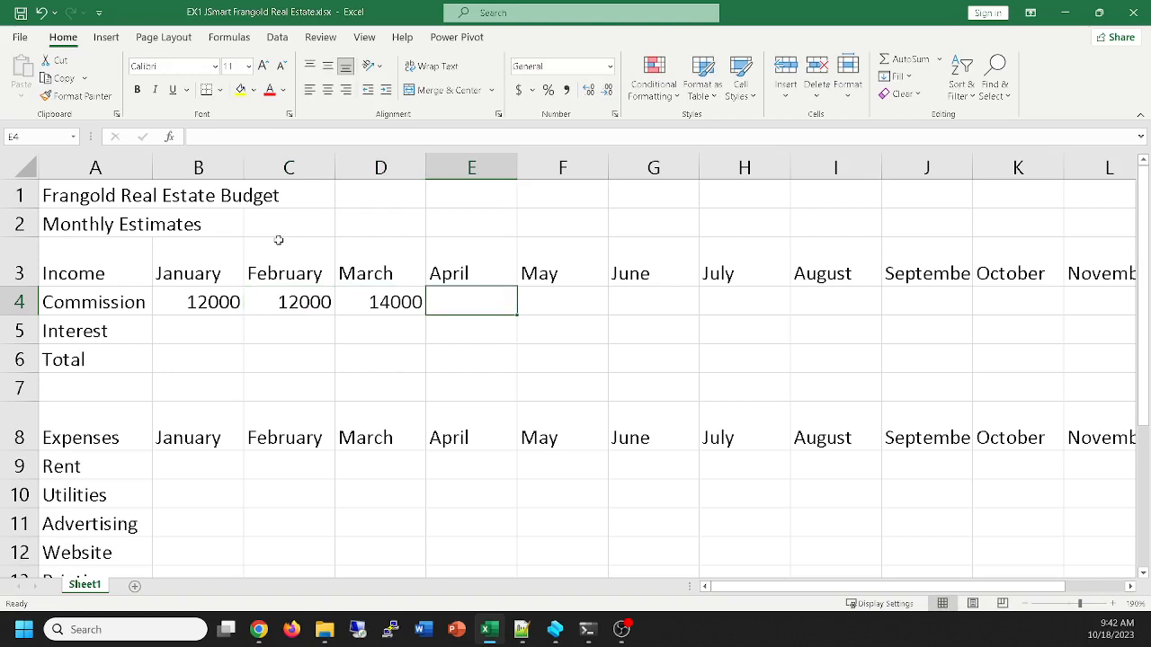
{"action": "type", "text": "14000"}
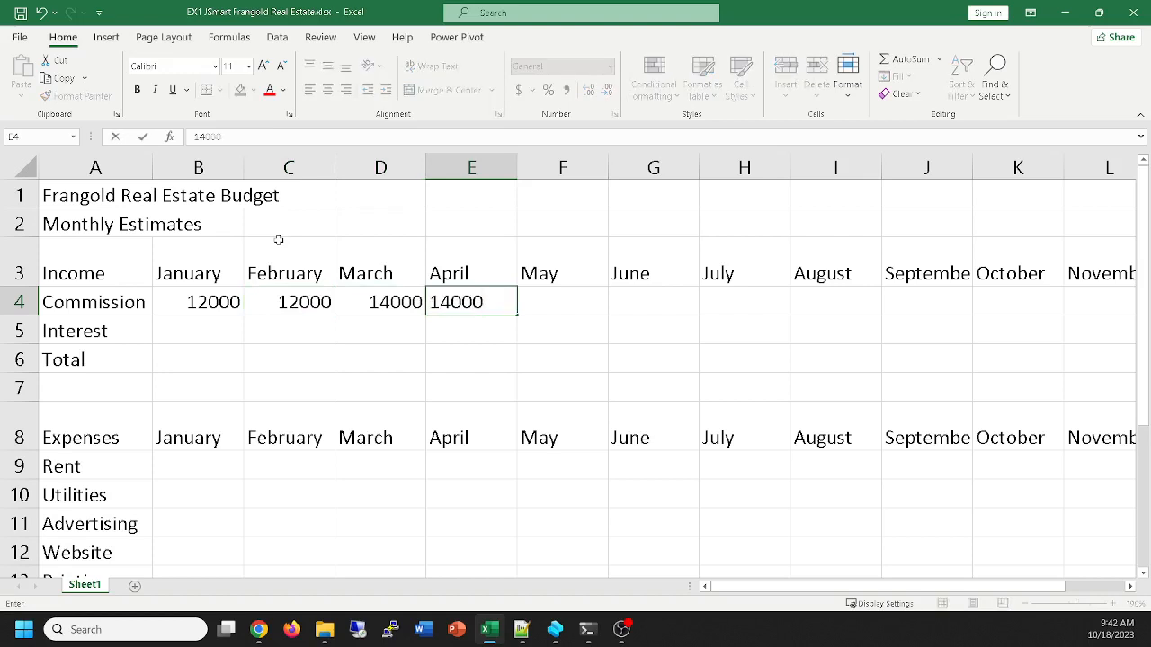
{"action": "key", "text": "Tab"}
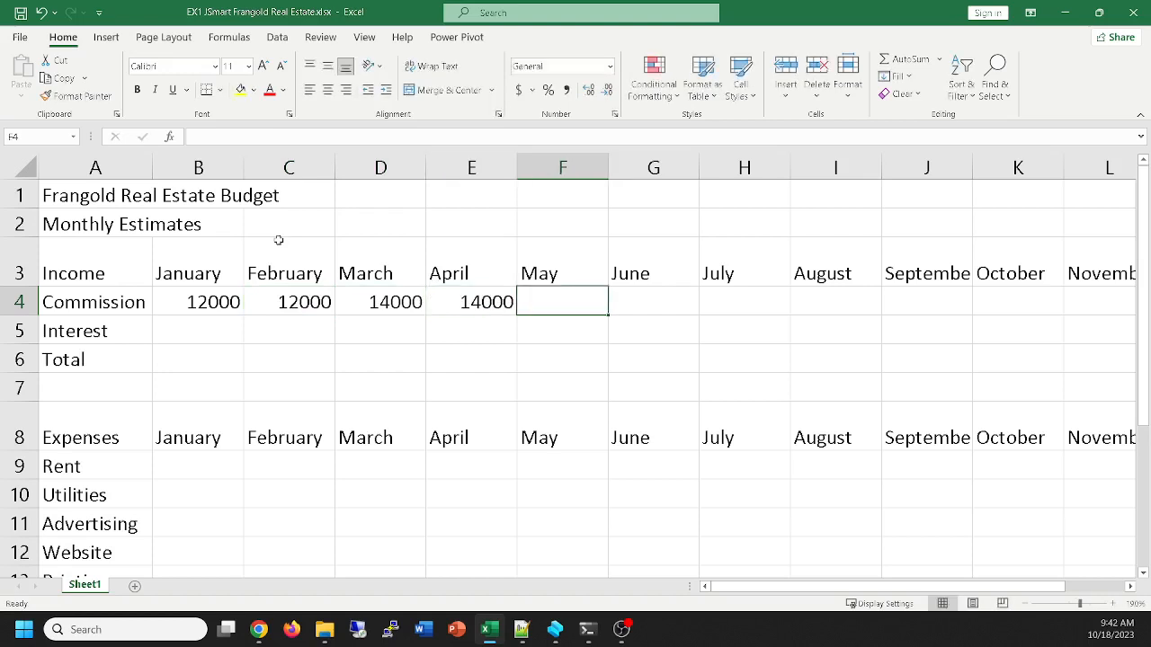
{"action": "type", "text": "16000"}
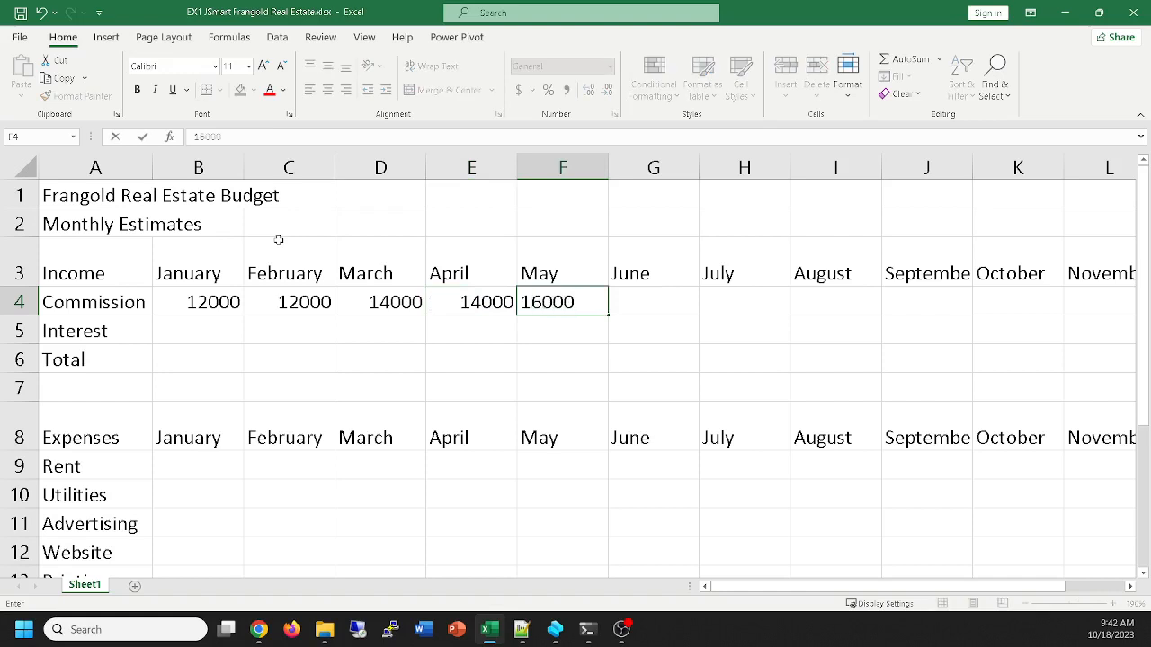
{"action": "key", "text": "Tab"}
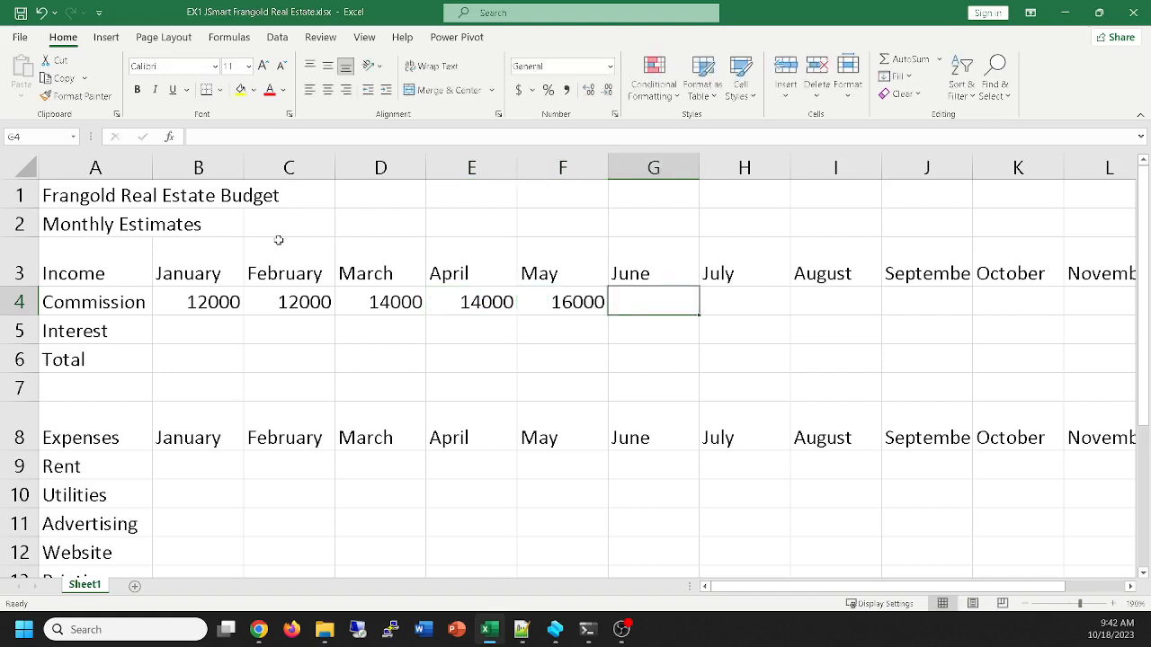
Enter Commission amounts of 18500 for June and 20000 for July in cells G4 and H4
{"action": "type", "text": "18500"}
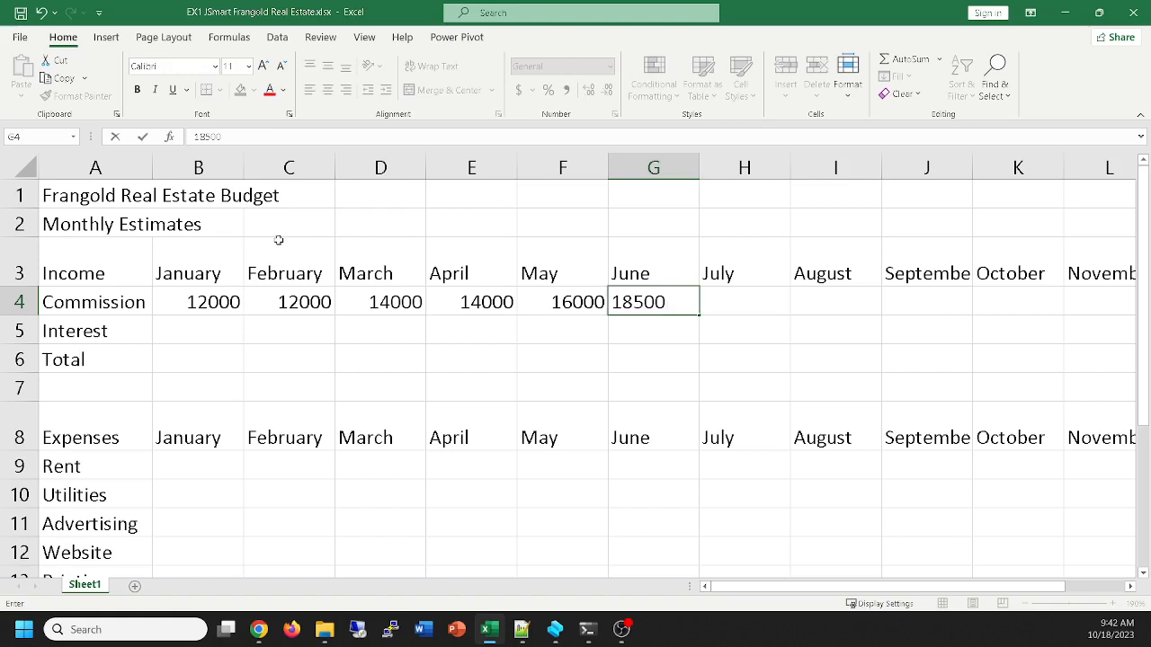
{"action": "key", "text": "Tab"}
{"action": "type", "text": "2000"}
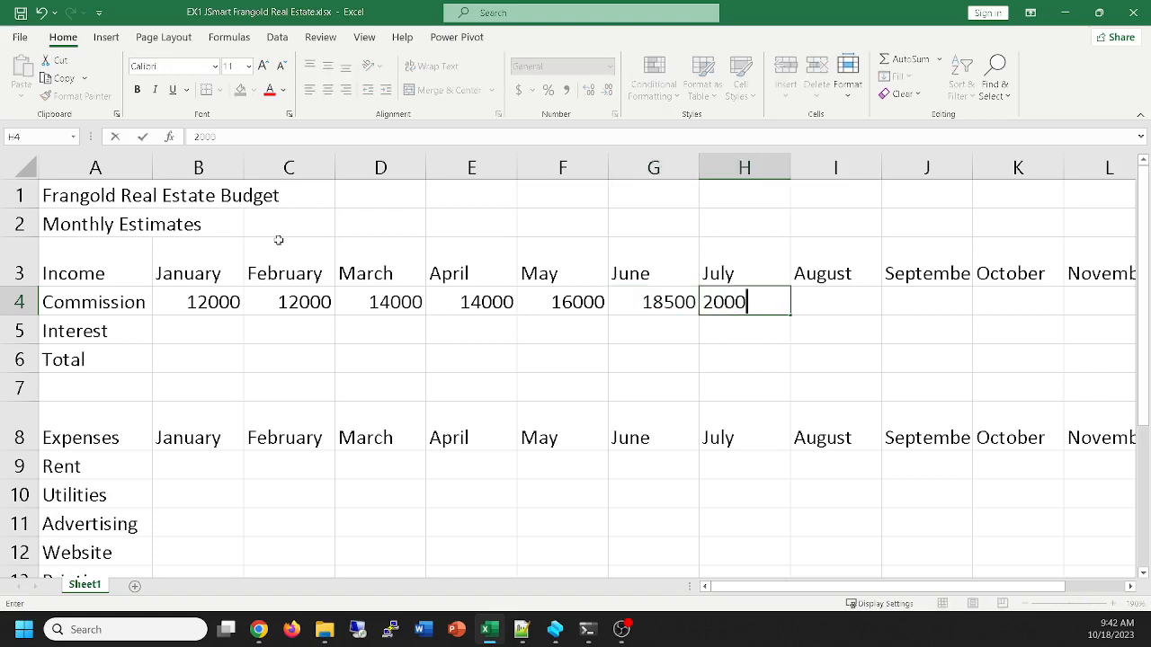
{"action": "type", "text": "0"}
{"action": "key", "text": "Tab"}
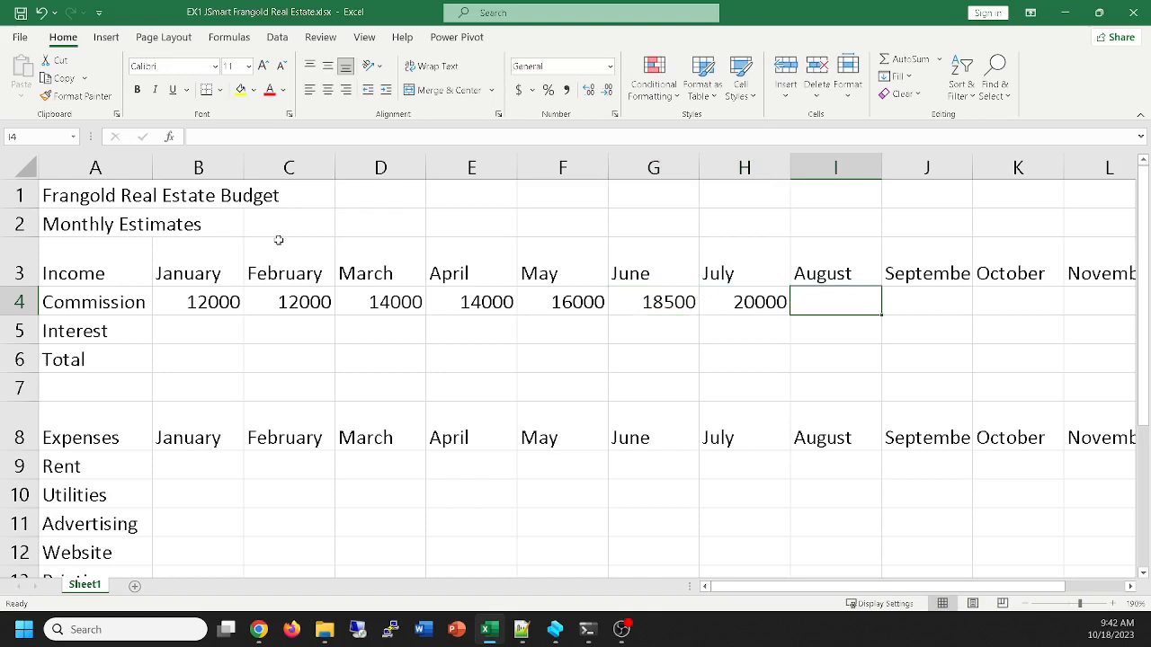
Enter 18500 as the Commission income for August and September in cells I4 and J4
{"action": "type", "text": "185"}
{"action": "type", "text": "00"}
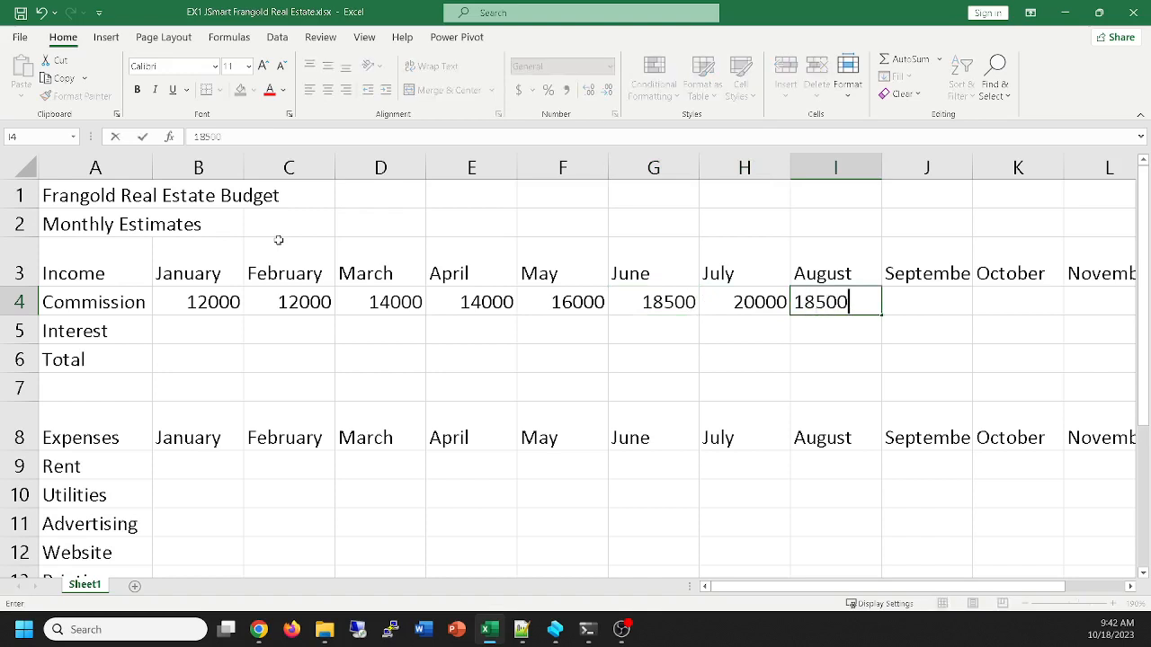
{"action": "key", "text": "Tab"}
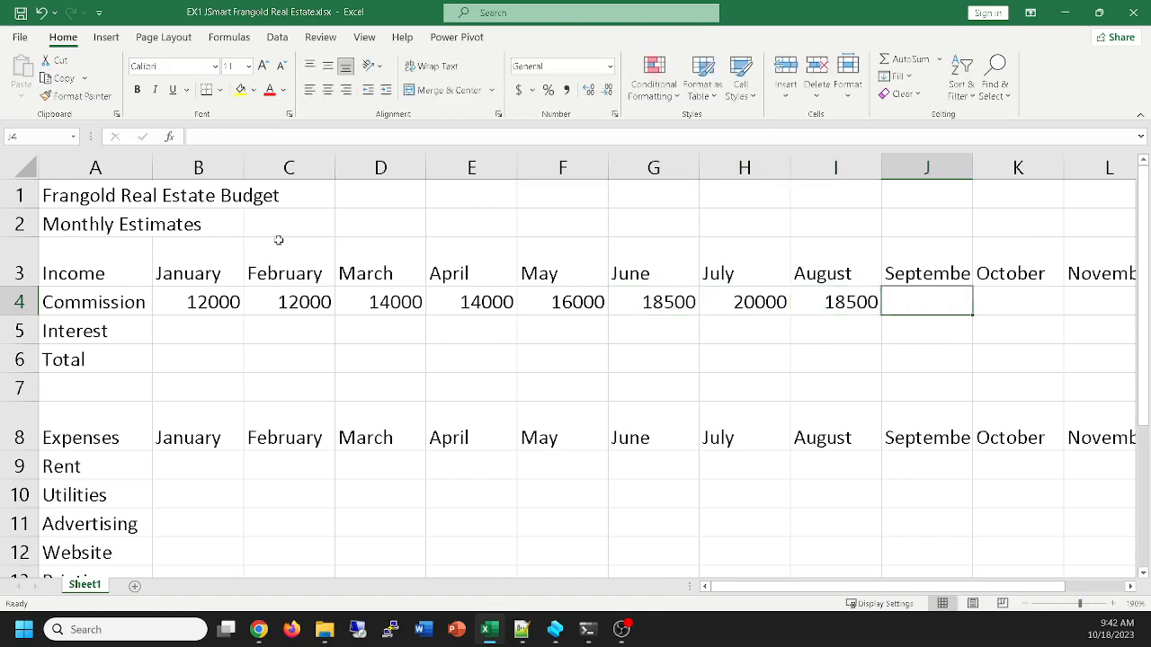
{"action": "type", "text": "18500"}
{"action": "key", "text": "Tab"}
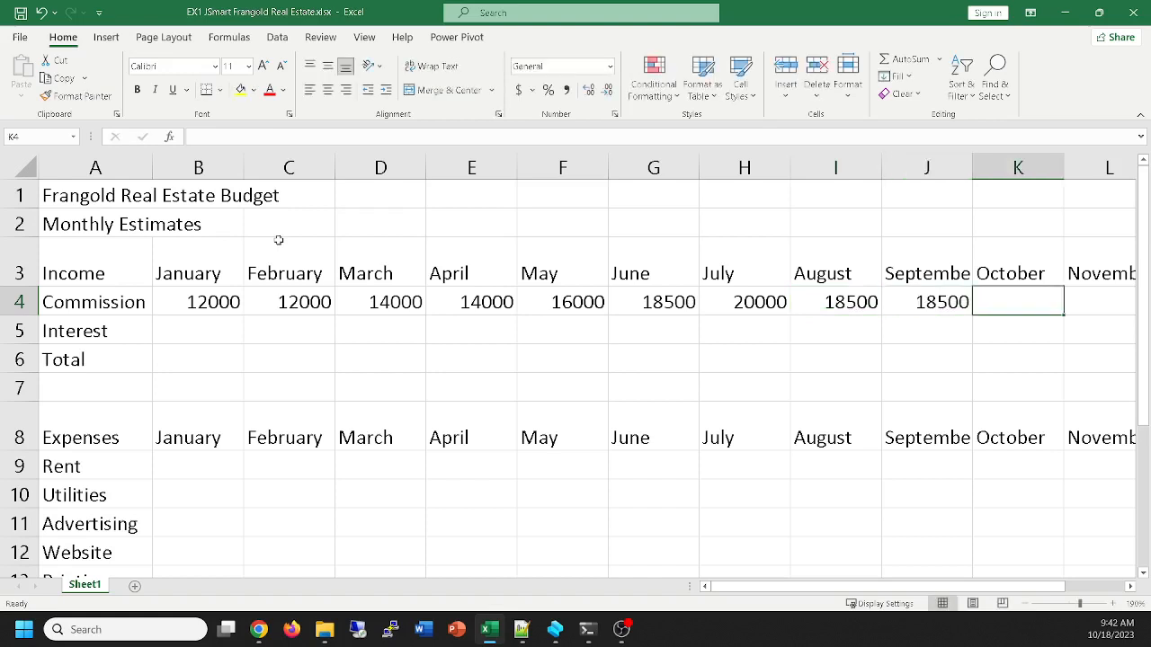
Complete the Commission row with 14000 for October, 14000 for November and 16500 for December in cells K4 to M4
{"action": "type", "text": "14000"}
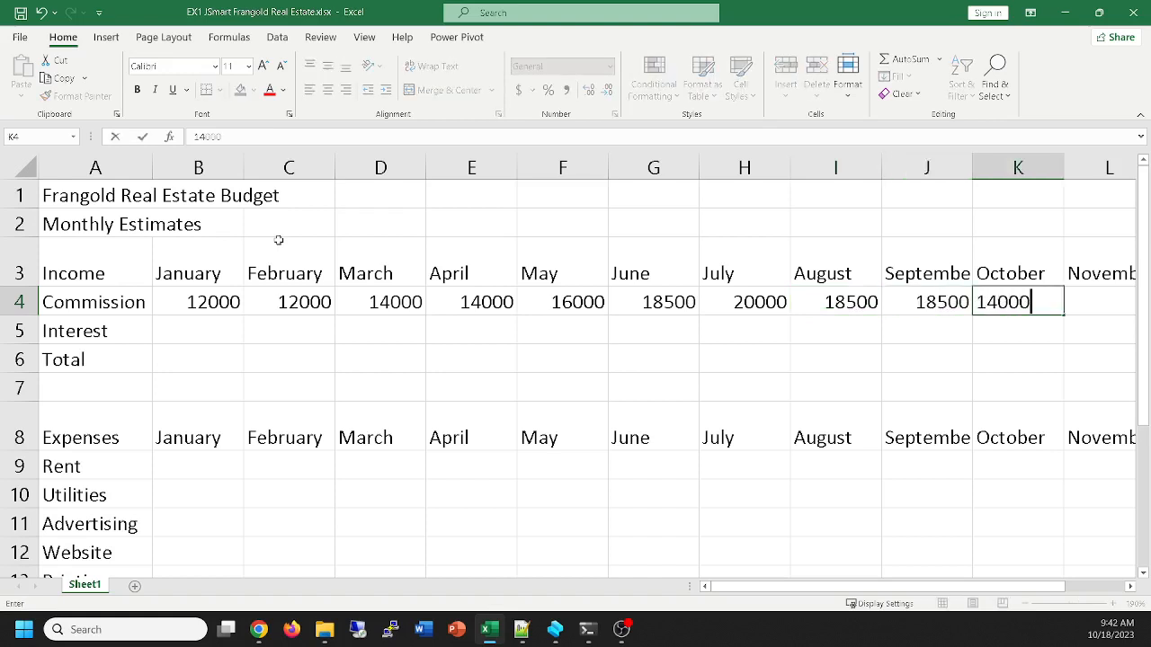
{"action": "key", "text": "Tab"}
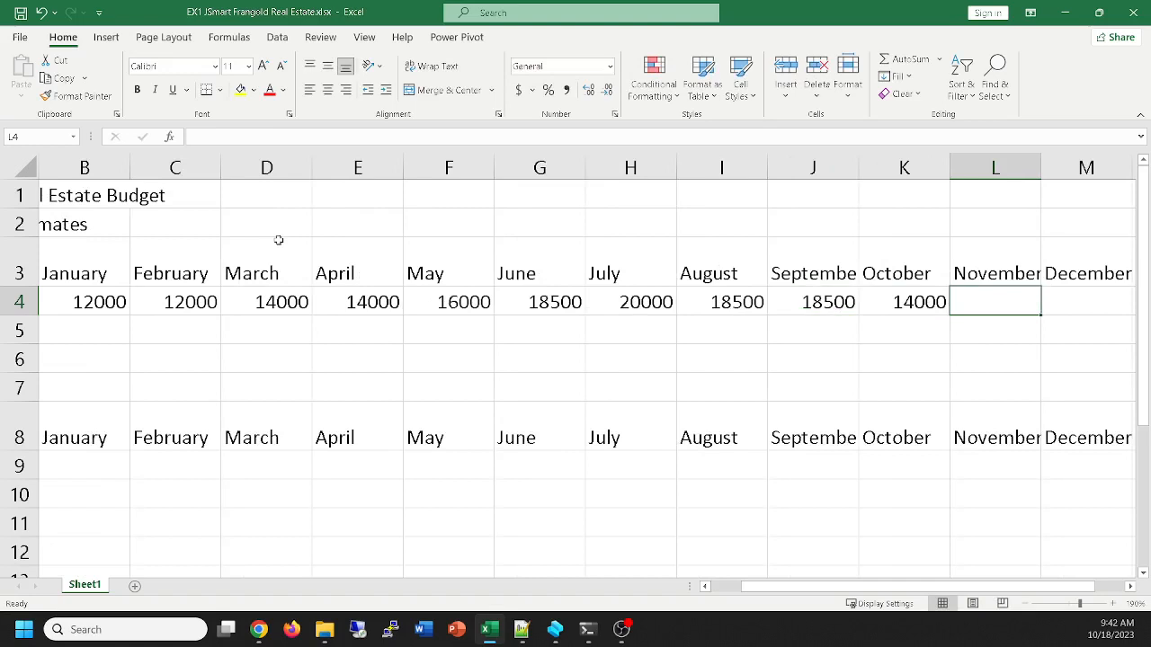
{"action": "type", "text": "14000"}
{"action": "key", "text": "Tab"}
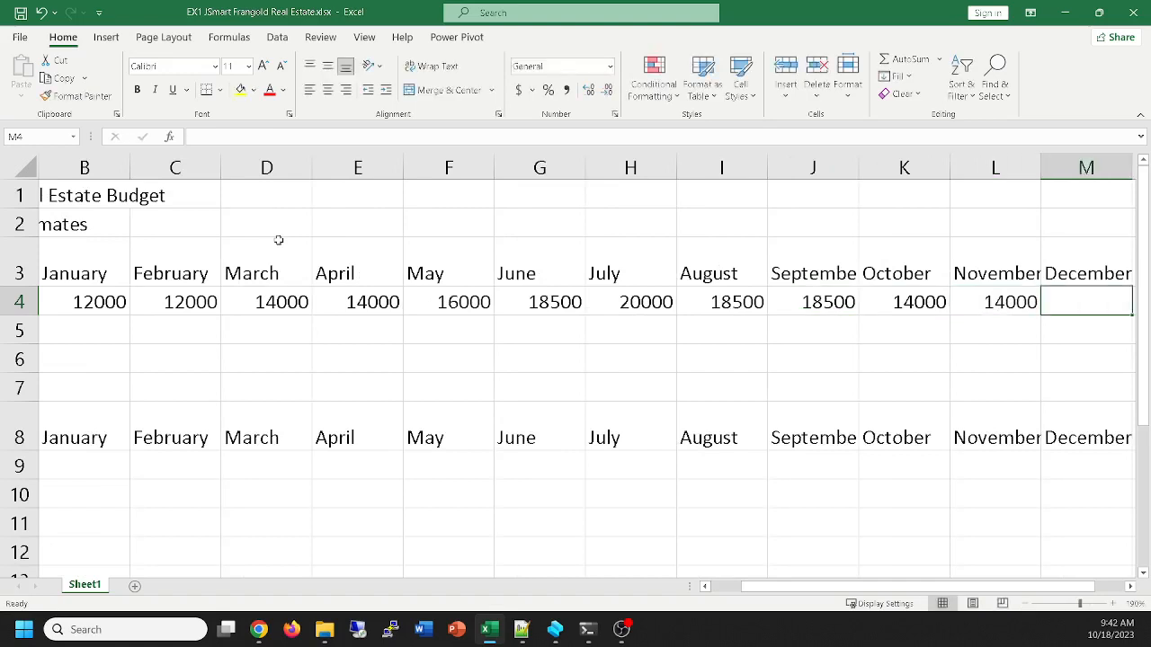
{"action": "type", "text": "16500"}
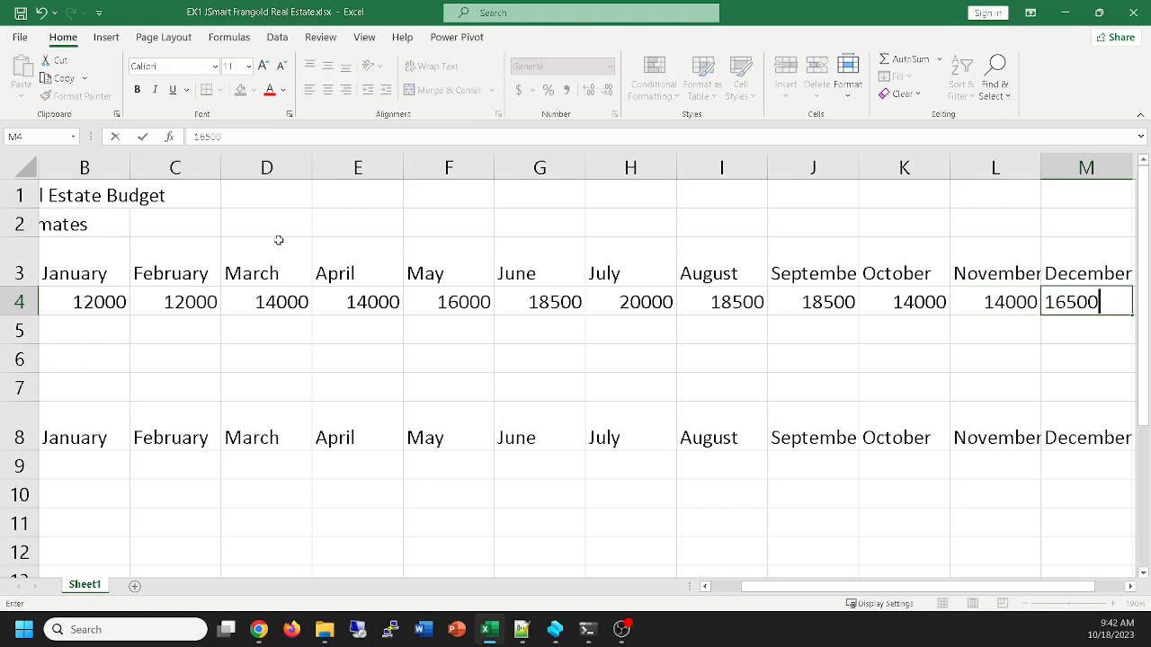
{"action": "key", "text": "Return"}
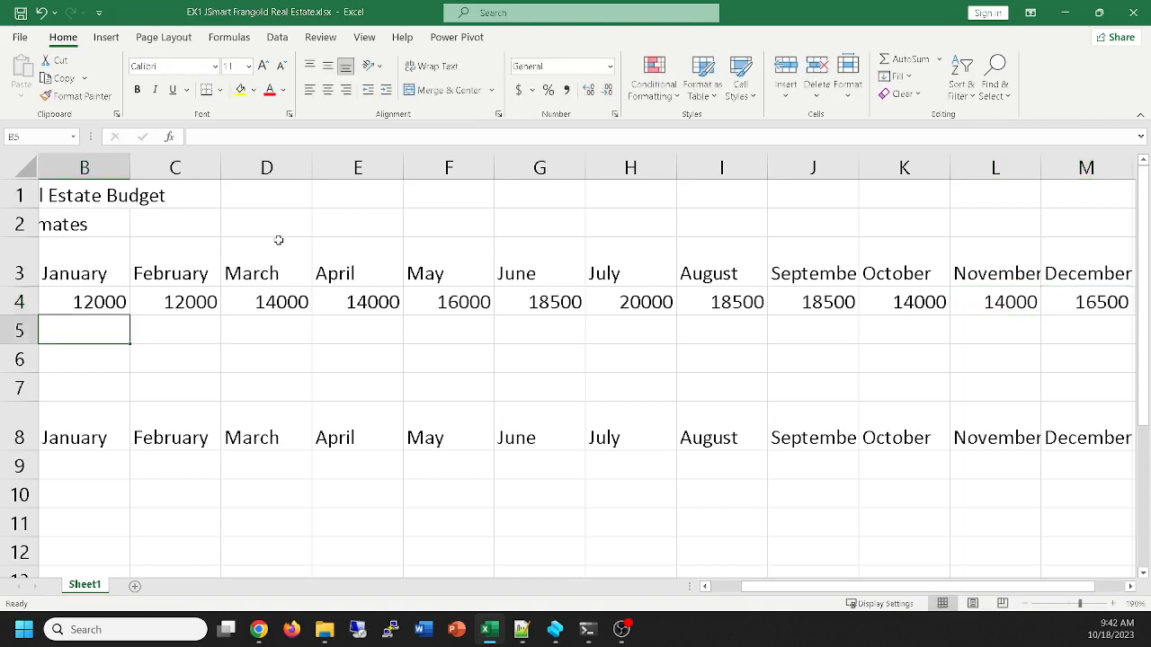
Enter 100 as the January Interest income in cell B5
{"action": "scroll", "coordinate": [392, 237], "scroll_direction": "down", "scroll_amount": 1}
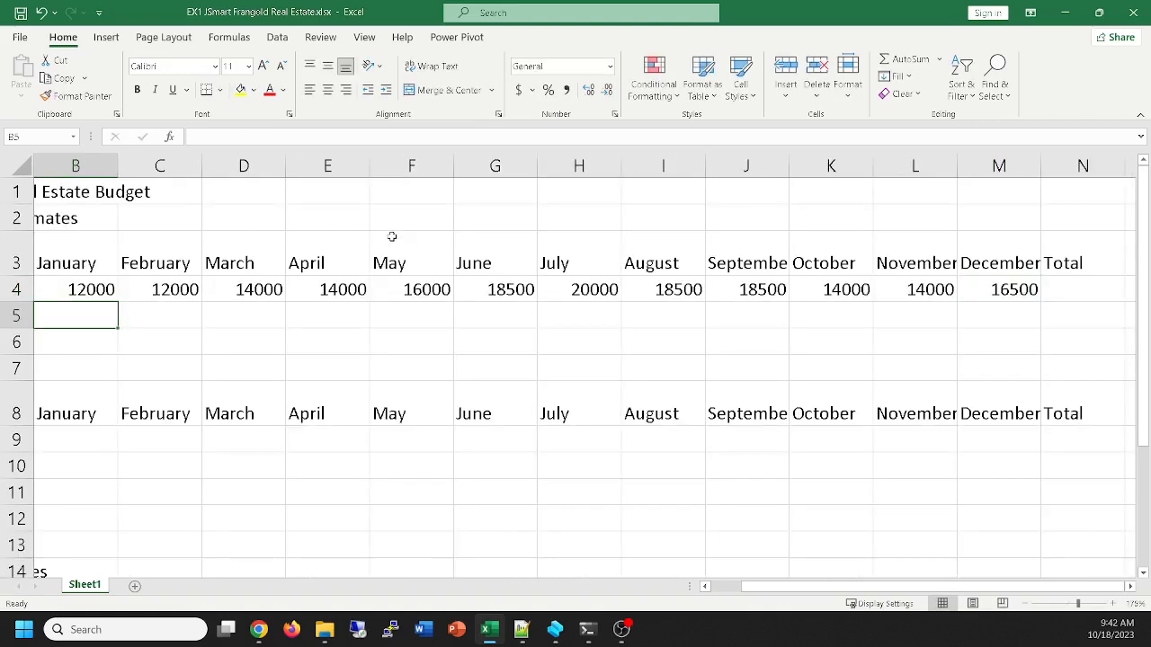
{"action": "left_click_drag", "start_coordinate": [772, 589], "coordinate": [772, 589]}
{"action": "scroll", "coordinate": [723, 453], "scroll_direction": "left", "scroll_amount": 3}
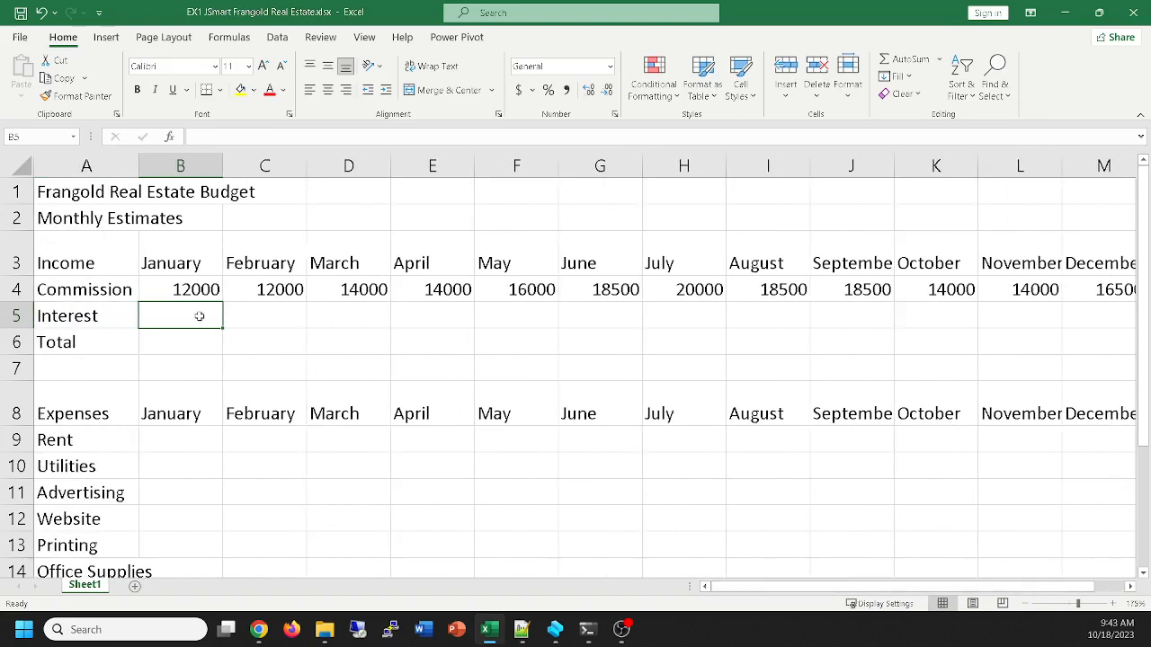
{"action": "type", "text": "100"}
{"action": "key", "text": "Return"}
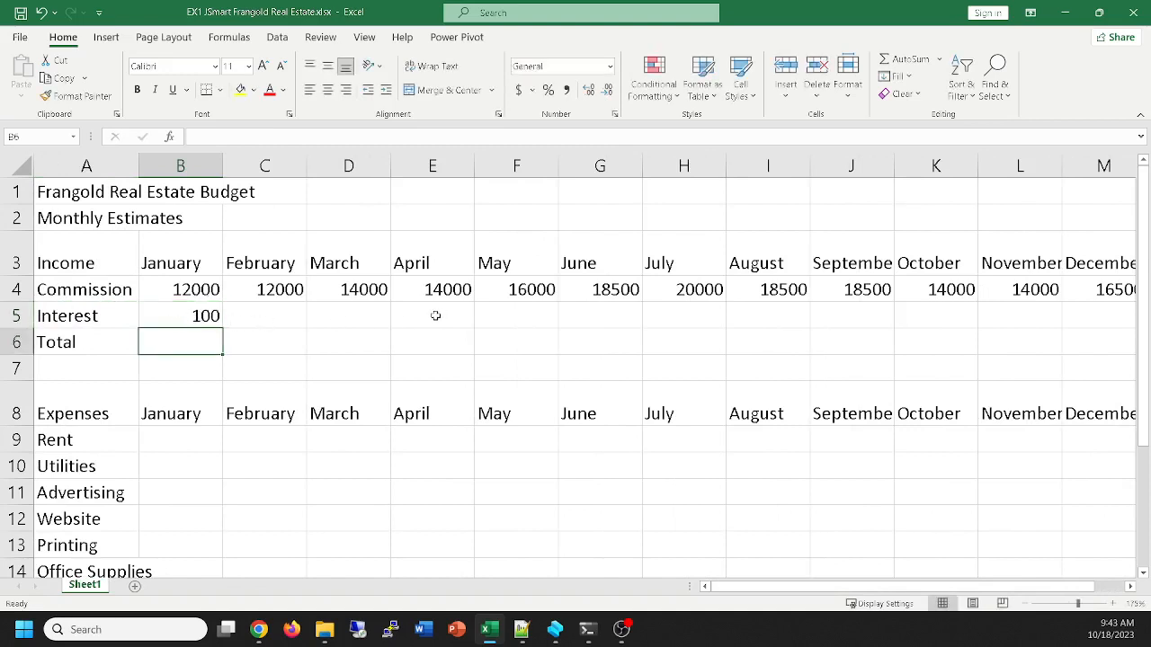
Fill the January Interest amount in B5 across the row through December in M5
{"action": "left_click", "coordinate": [207, 320]}
{"action": "scroll", "coordinate": [206, 320], "scroll_direction": "up", "scroll_amount": 6, "text": "ctrl"}
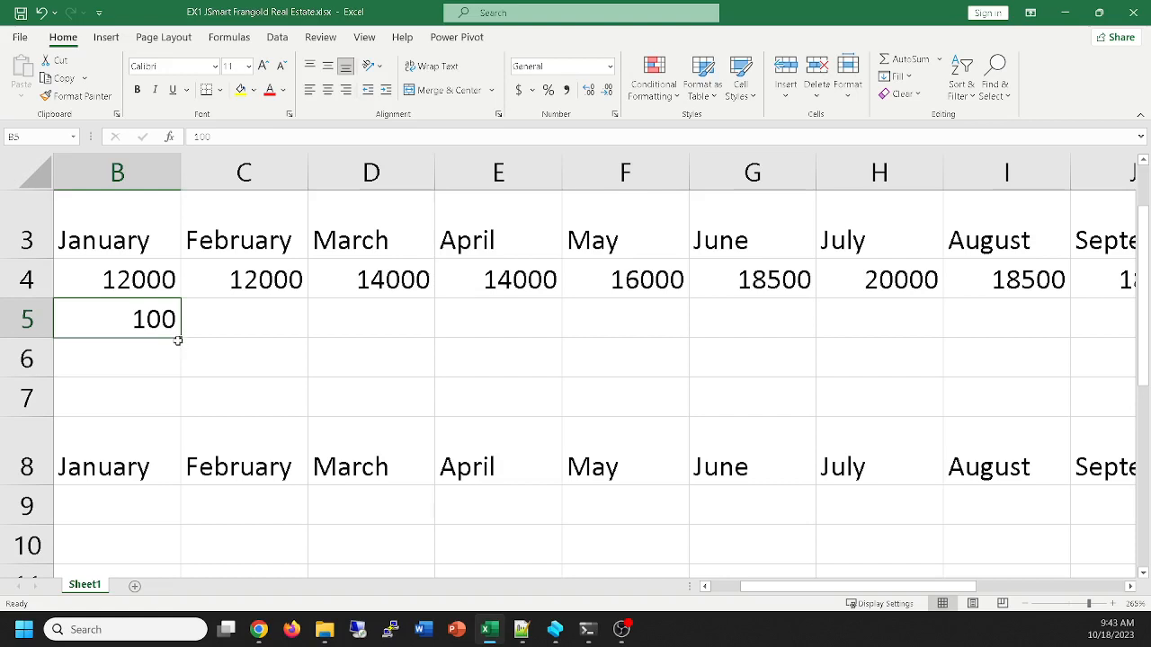
{"action": "left_click_drag", "start_coordinate": [180, 339], "coordinate": [789, 319]}
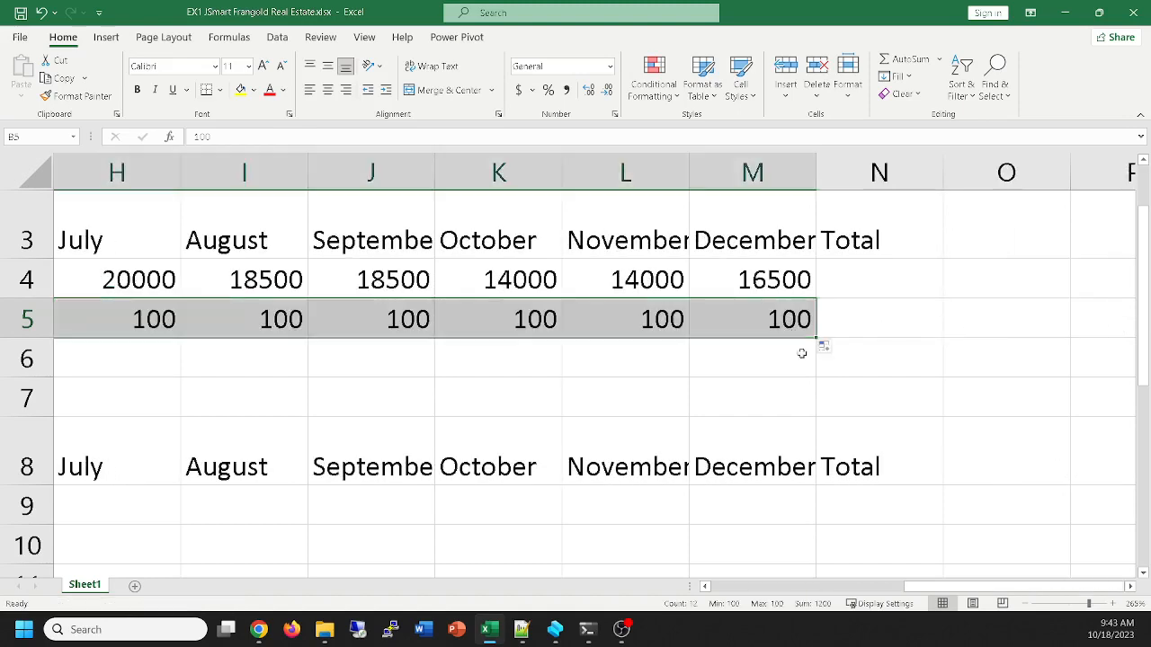
{"action": "left_click_drag", "start_coordinate": [951, 586], "coordinate": [755, 585]}
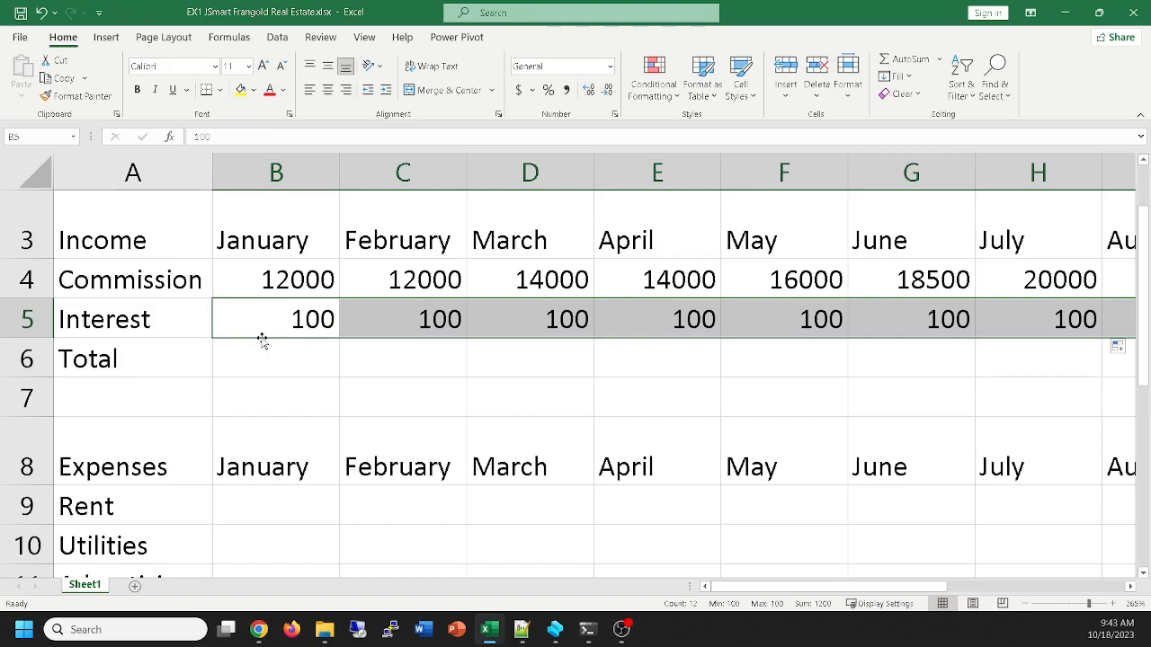
Try to move the filled Interest amounts to the blank cells below, and undo the move
{"action": "left_click_drag", "start_coordinate": [261, 340], "coordinate": [444, 390]}
{"action": "key", "text": "ctrl+z"}
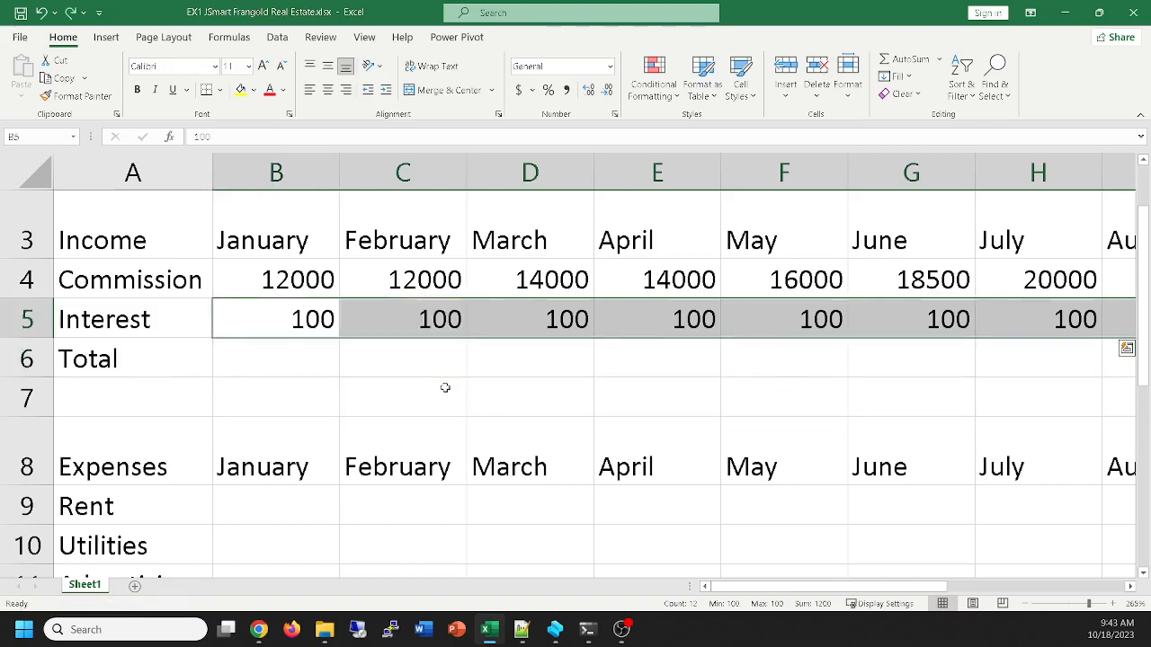
{"action": "left_click", "coordinate": [285, 357]}
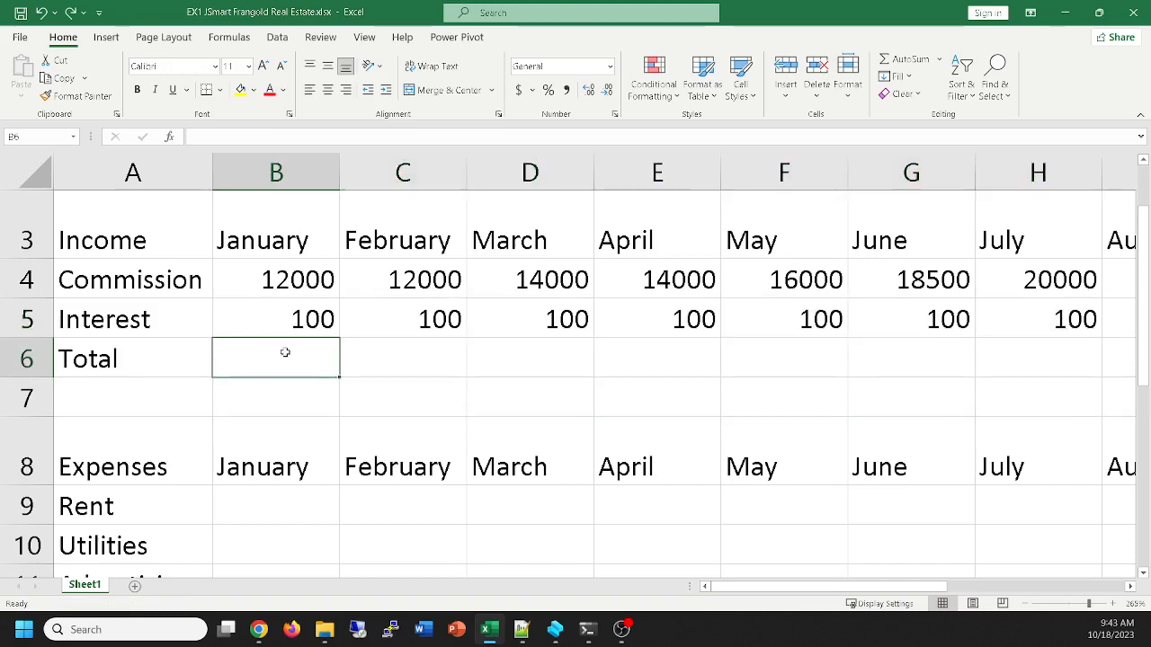
{"action": "left_click", "coordinate": [251, 318]}
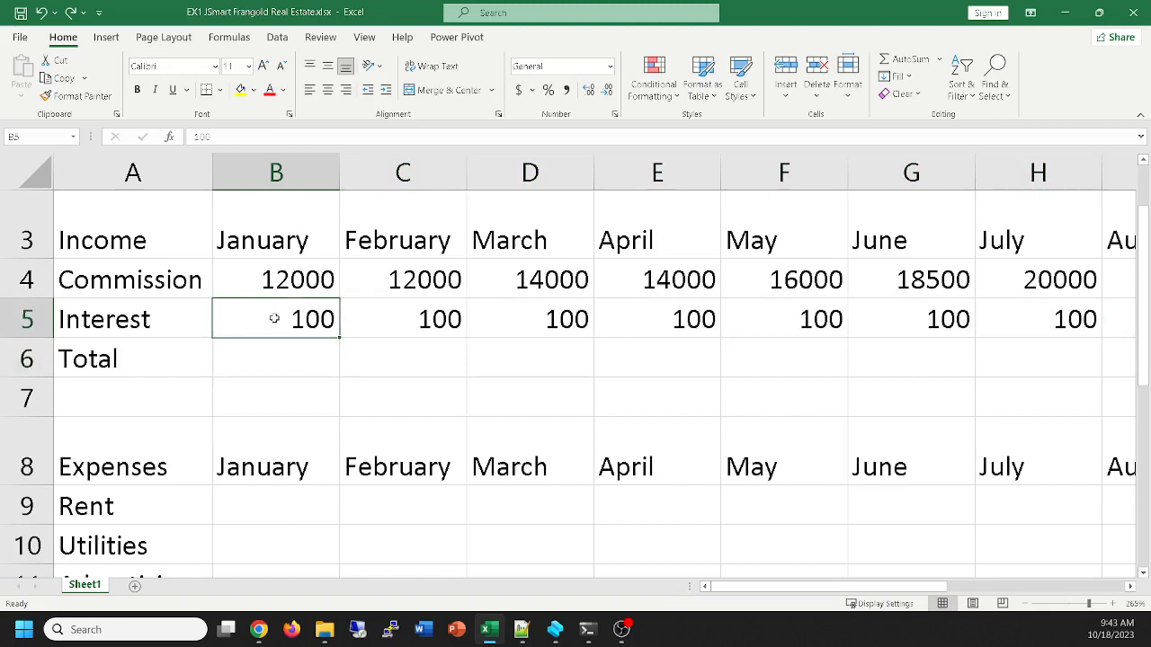
{"action": "left_click", "coordinate": [301, 358]}
{"action": "left_click", "coordinate": [297, 396]}
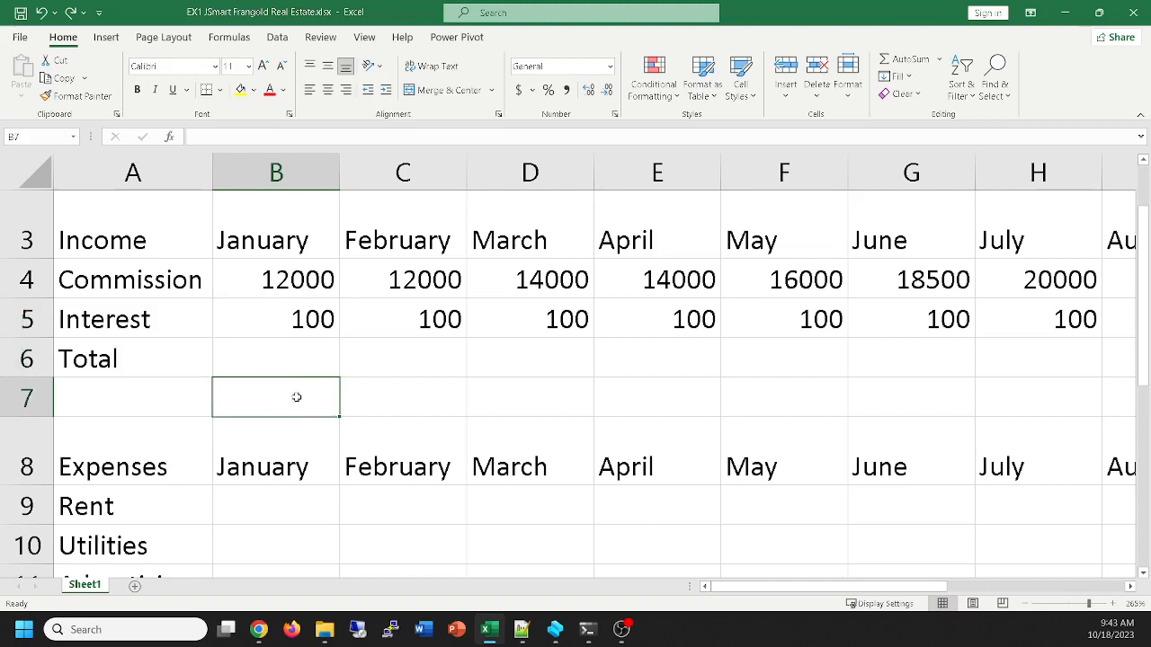
{"action": "left_click", "coordinate": [281, 323]}
{"action": "left_click", "coordinate": [299, 364]}
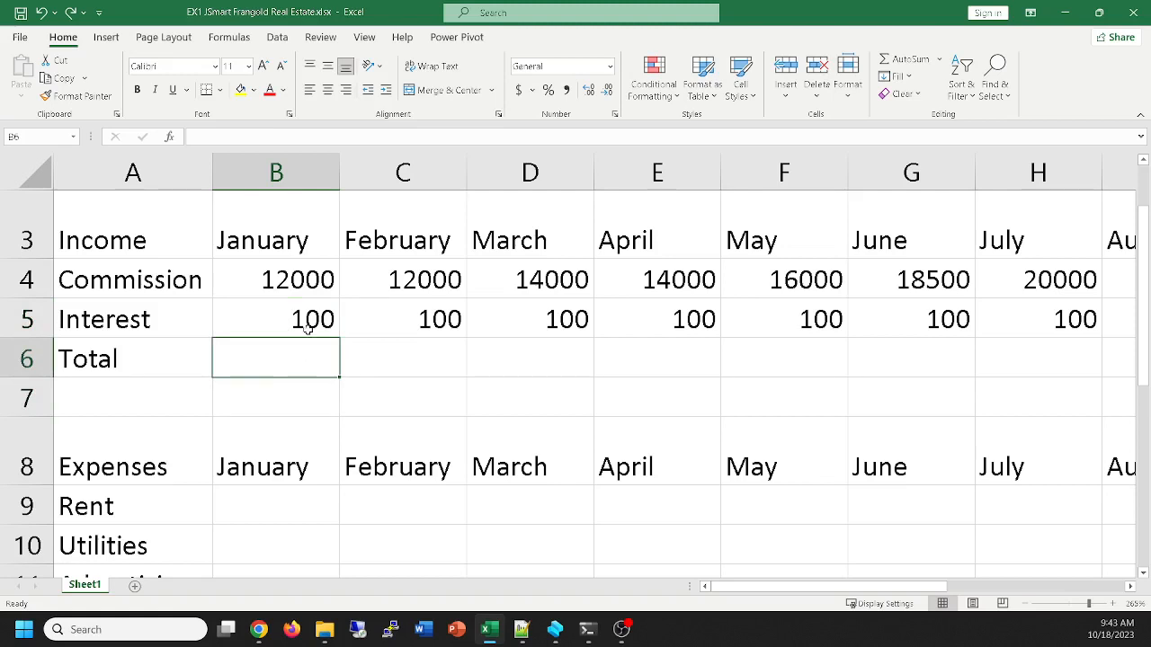
Enter January expenses of 1500 for Rent, 325 for Utilities, 400 for Advertising and 0 for Website in cells B9 to B12
{"action": "scroll", "coordinate": [314, 331], "scroll_direction": "down", "scroll_amount": 1}
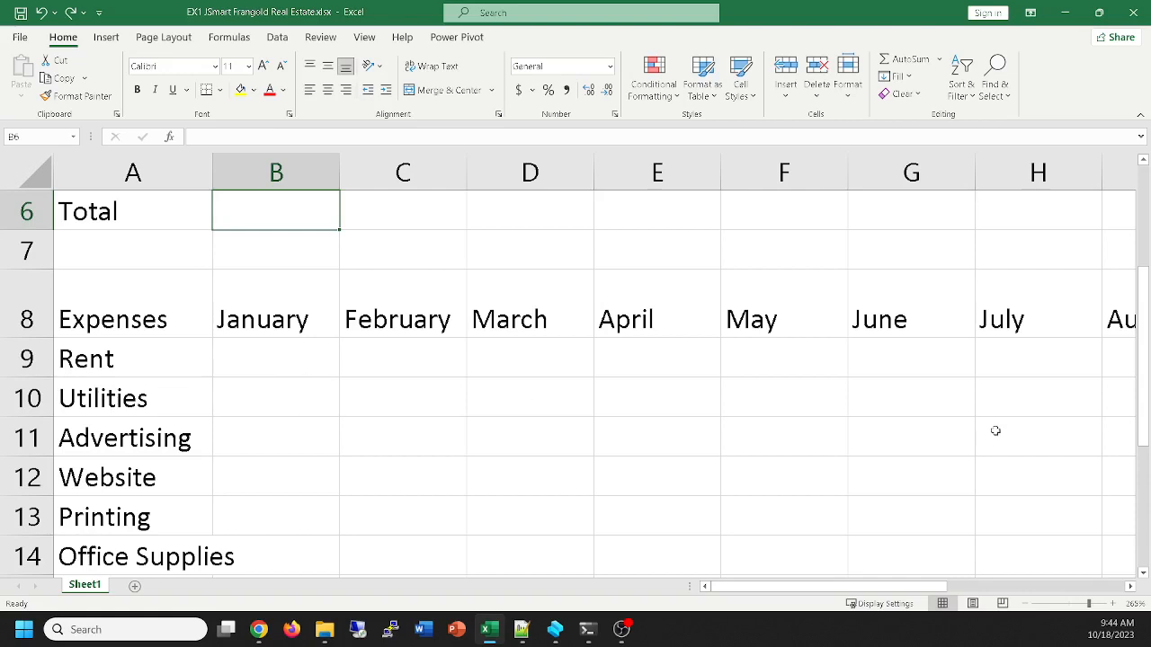
{"action": "left_click", "coordinate": [304, 360]}
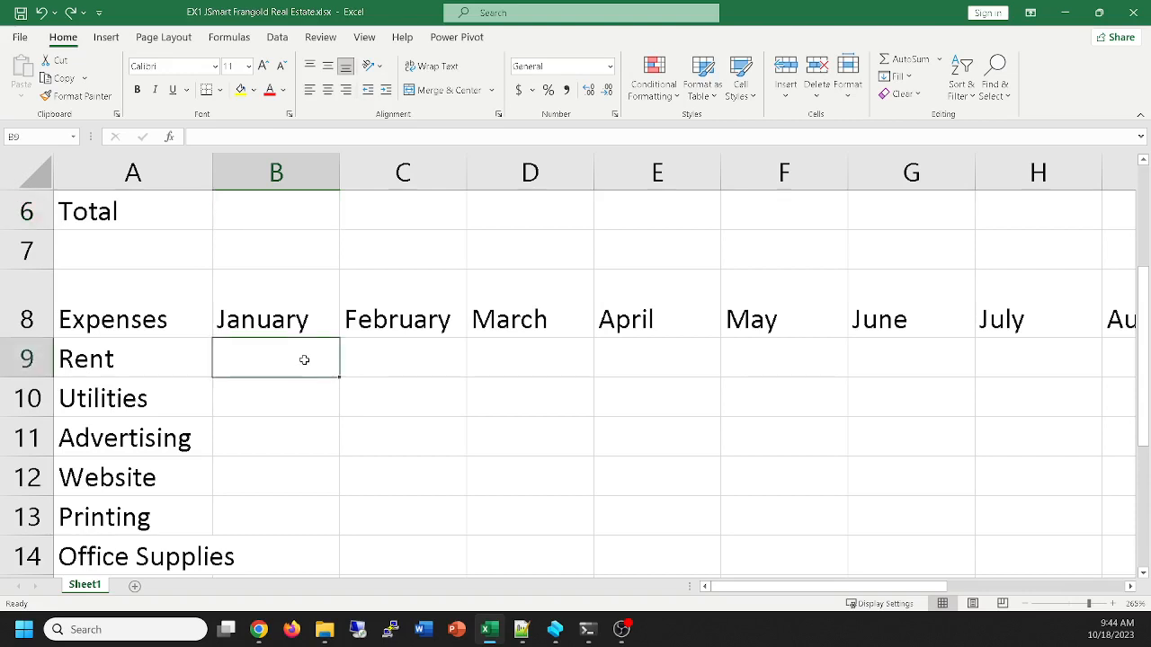
{"action": "type", "text": "1500"}
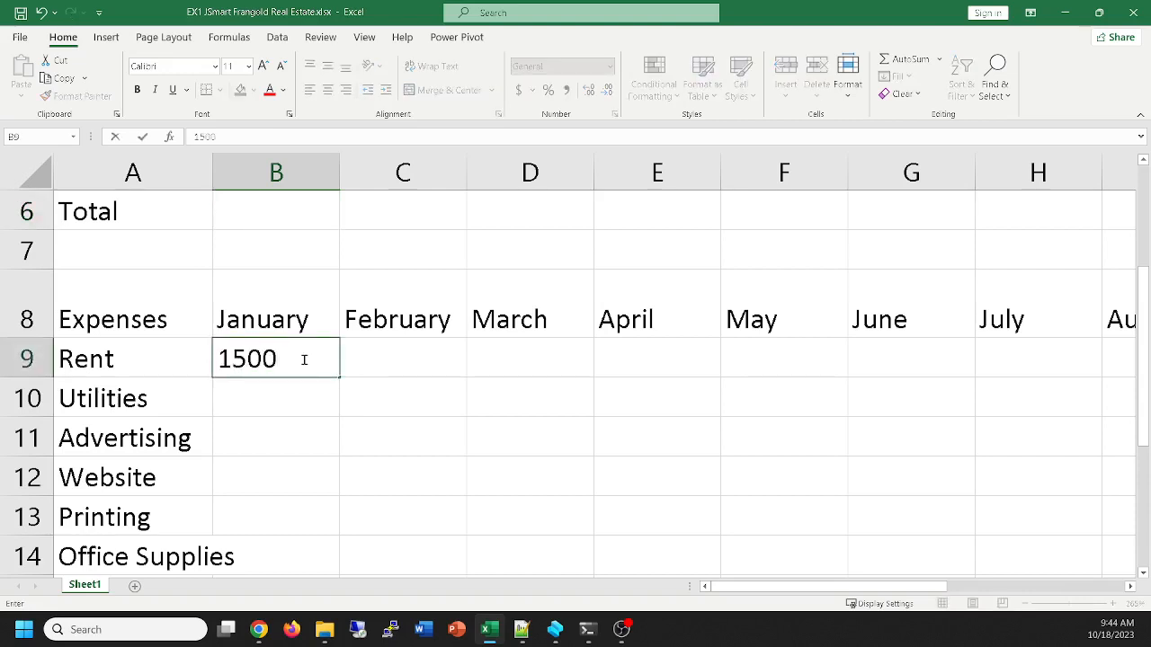
{"action": "key", "text": "Return"}
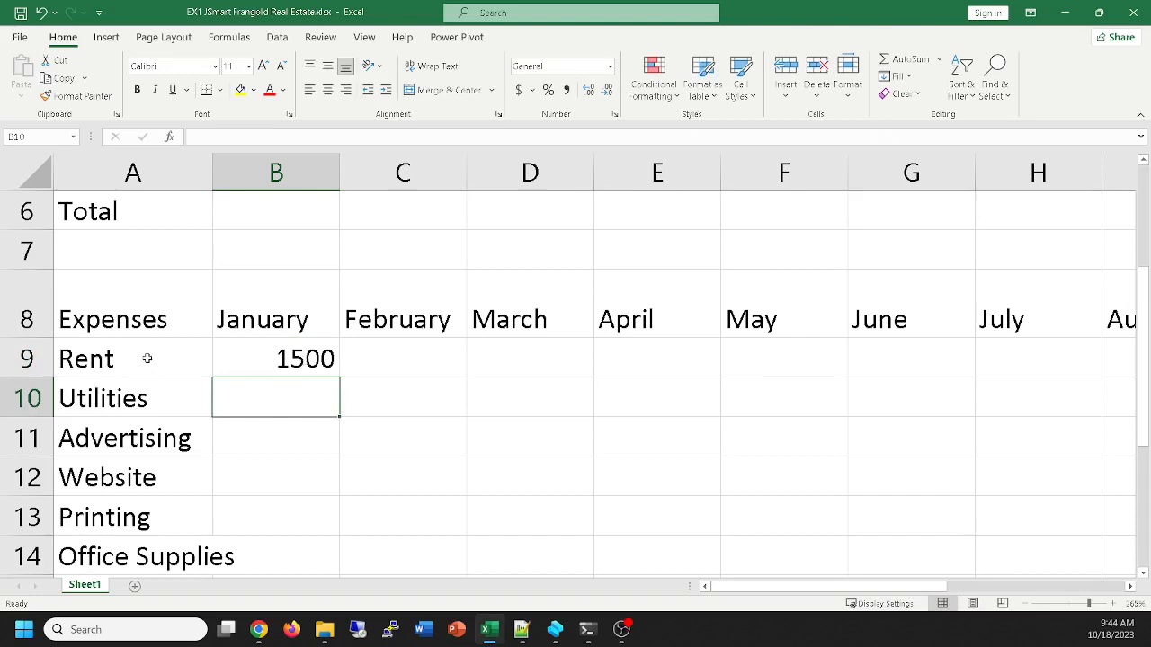
{"action": "type", "text": "325"}
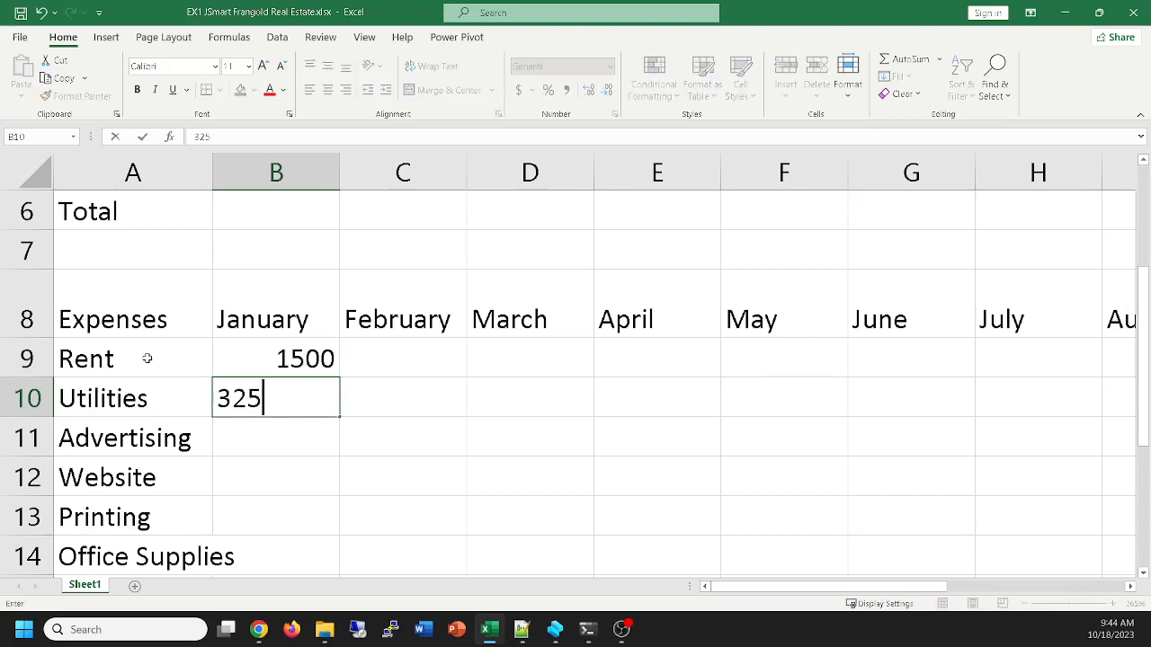
{"action": "key", "text": "Return"}
{"action": "type", "text": "400"}
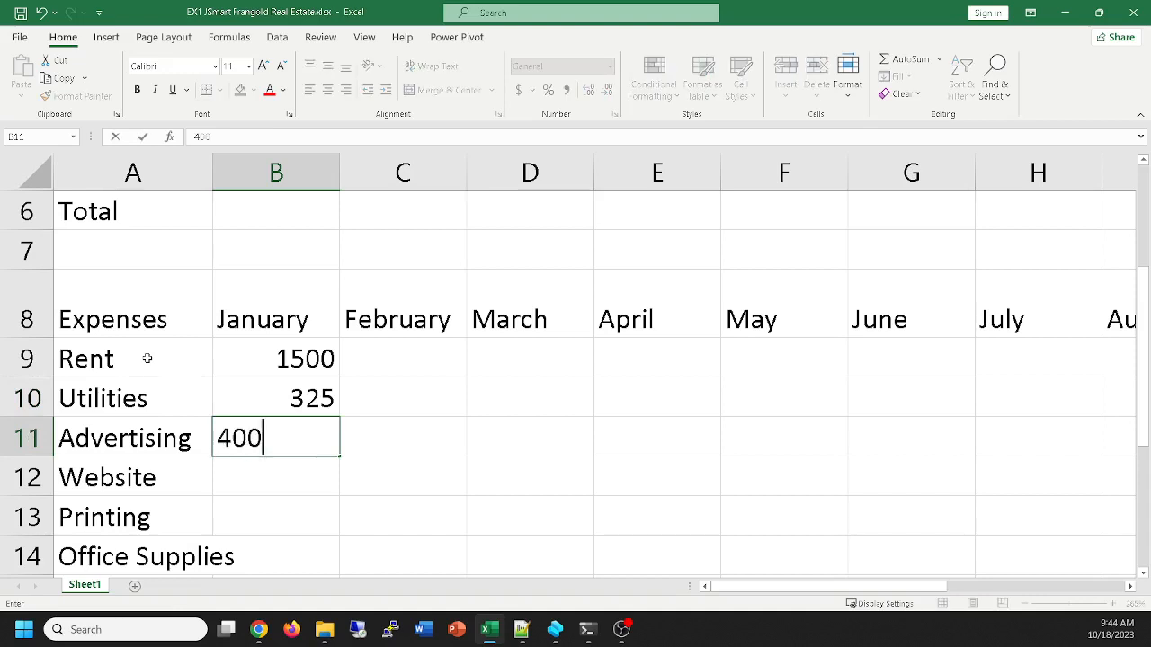
{"action": "key", "text": "Return"}
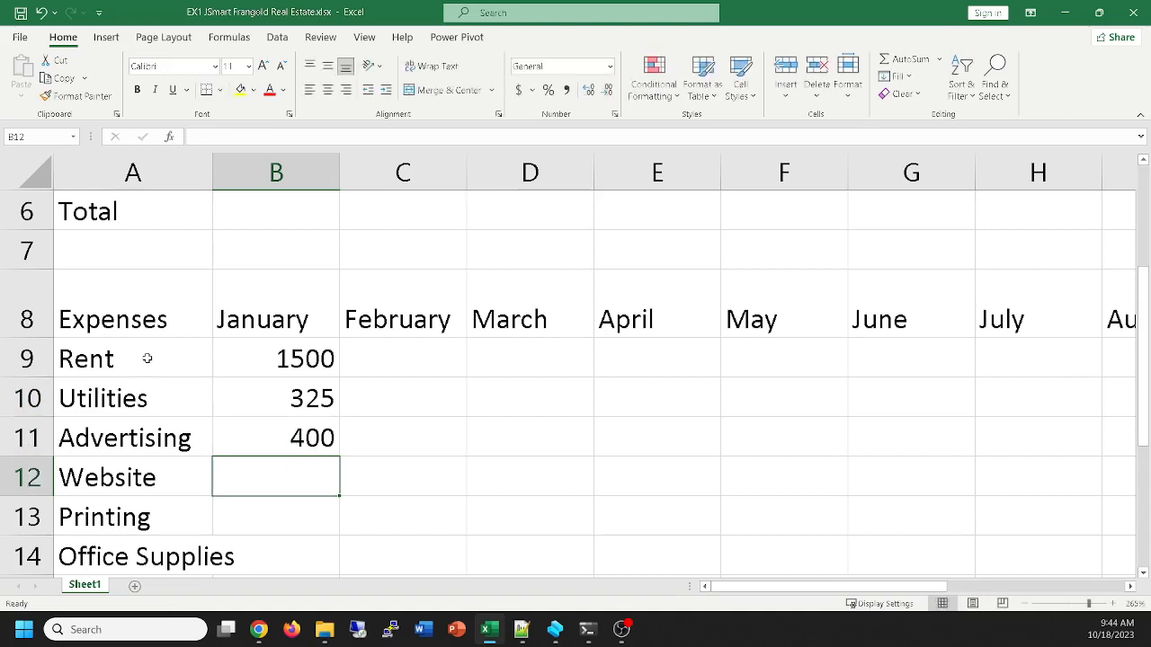
{"action": "type", "text": "0"}
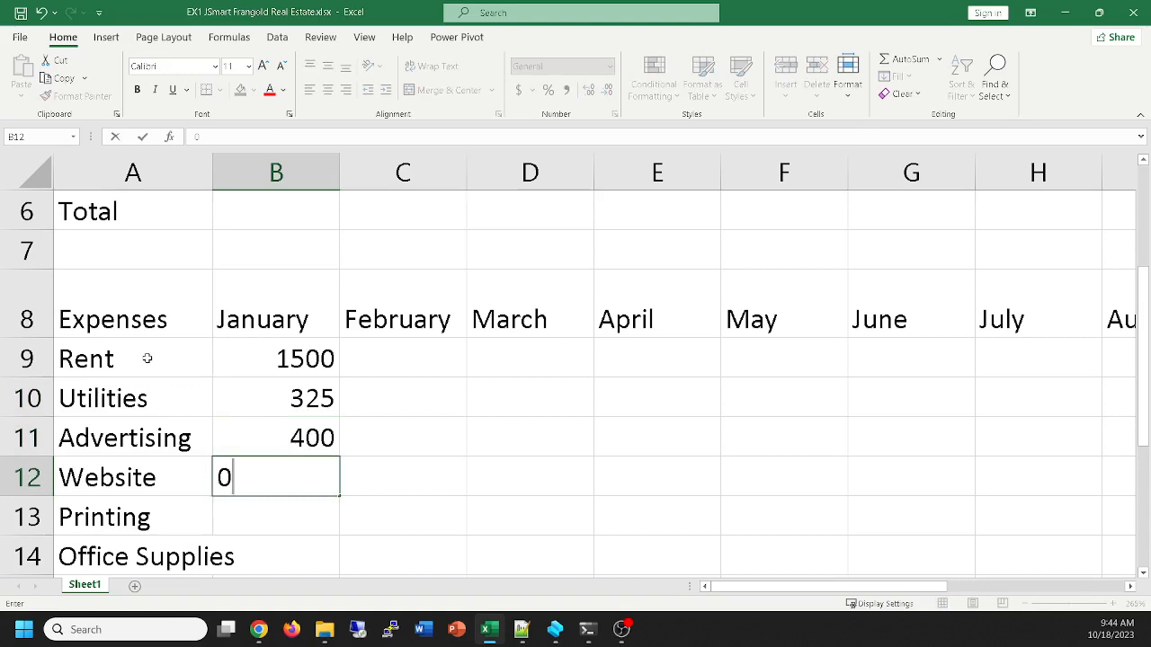
{"action": "key", "text": "Return"}
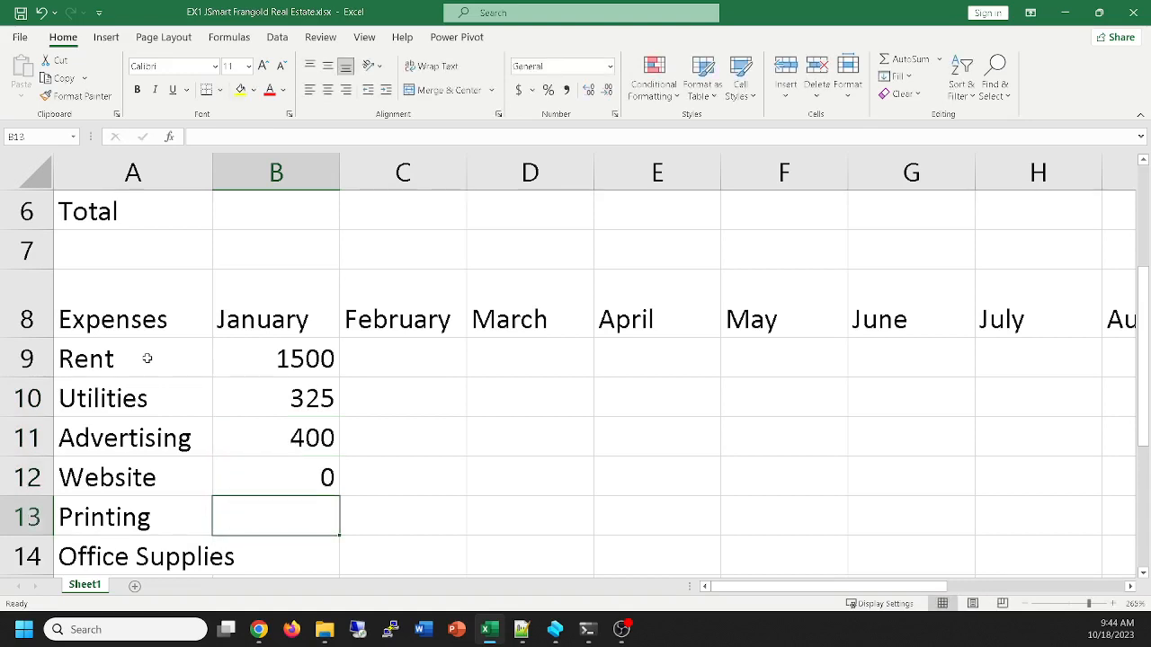
Enter January expenses of 200 for Printing, 200 for Office Supplies, 100 for Gas and 250 for Miscellaneous in cells B13 to B16
{"action": "type", "text": "200"}
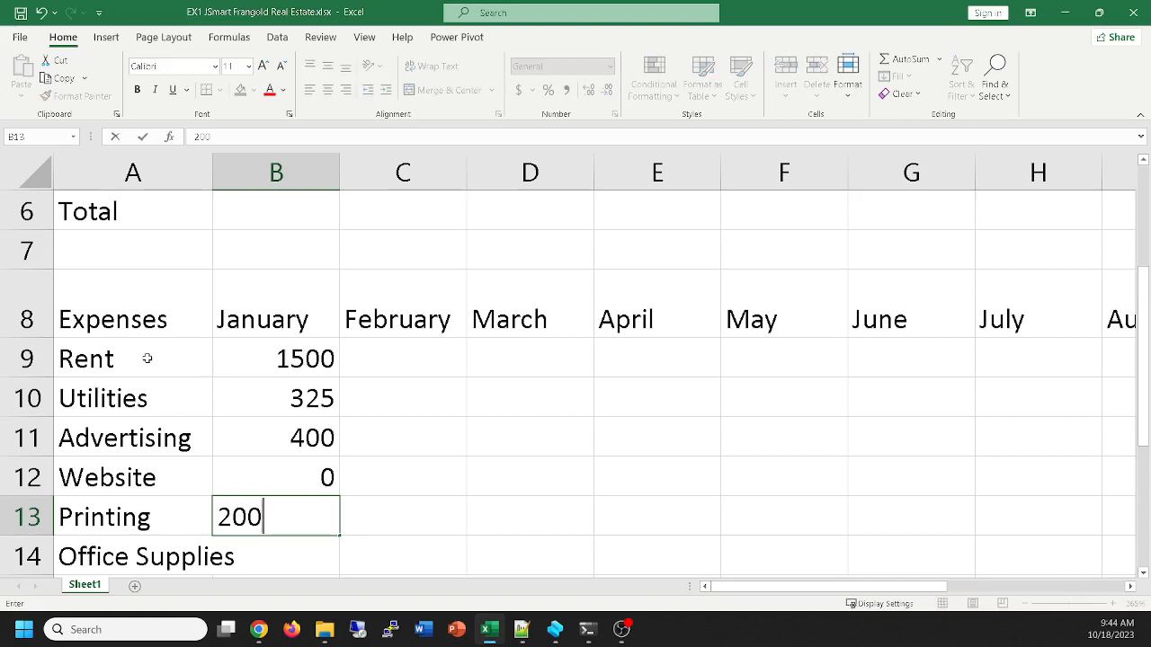
{"action": "key", "text": "Return"}
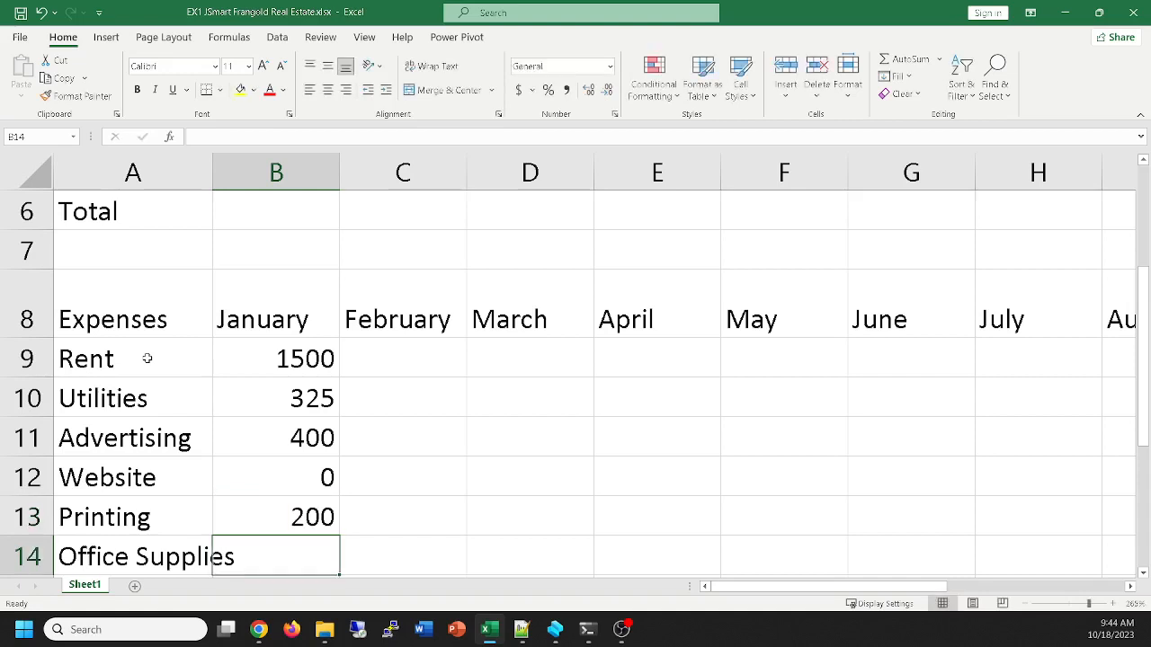
{"action": "type", "text": "200"}
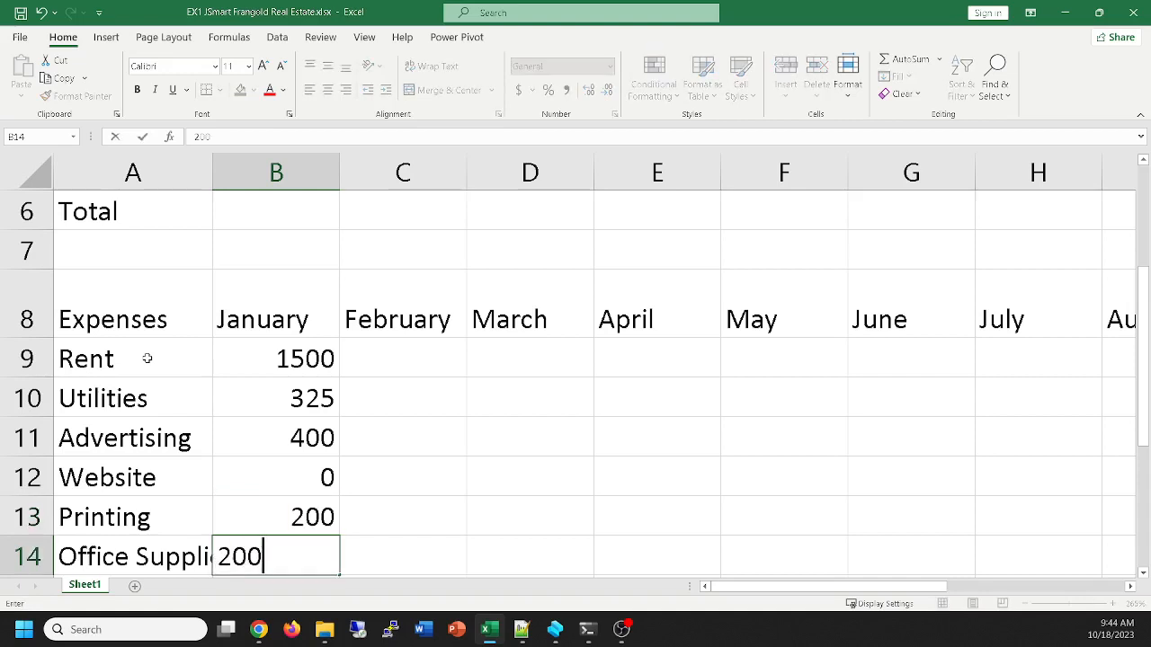
{"action": "key", "text": "Return"}
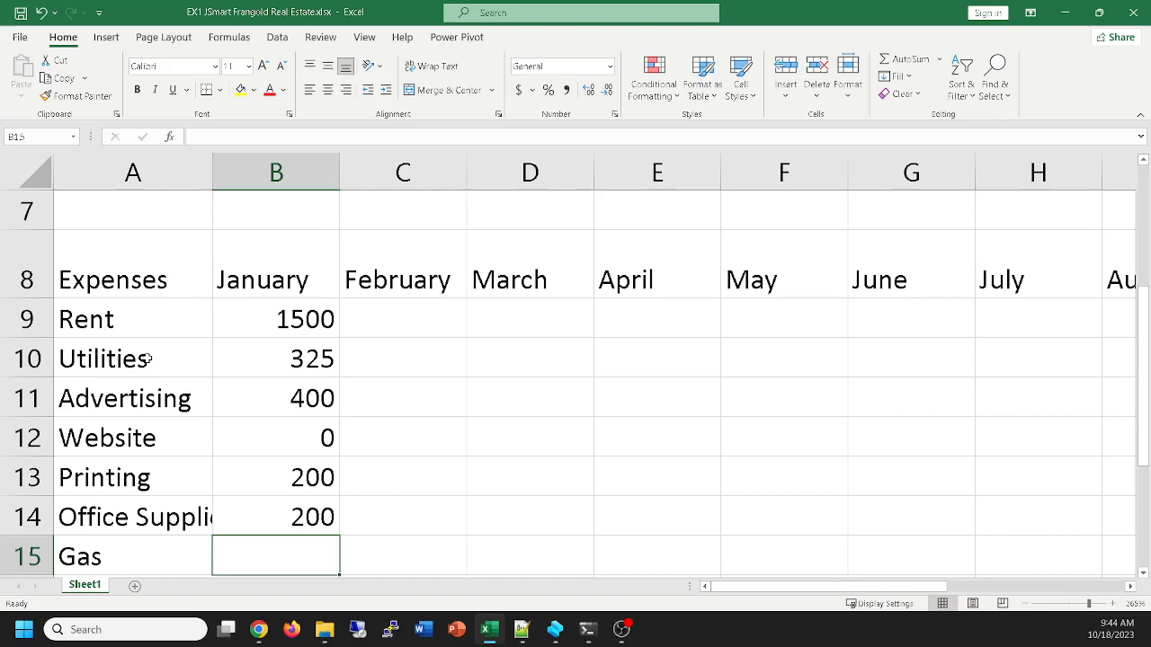
{"action": "type", "text": "100"}
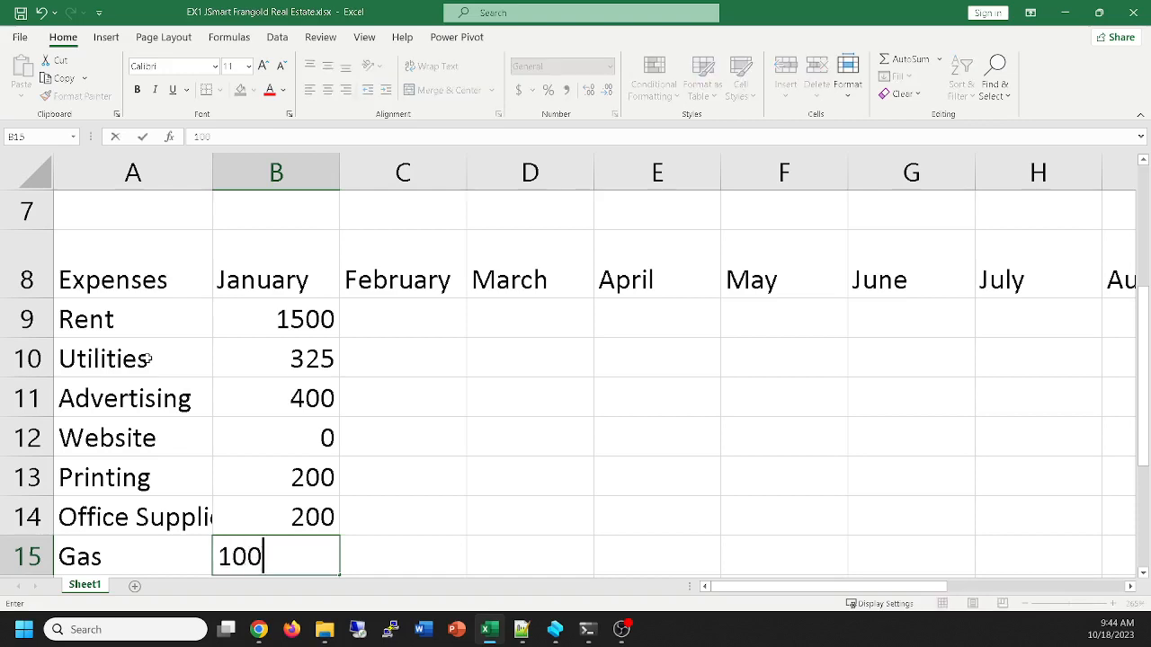
{"action": "key", "text": "Return"}
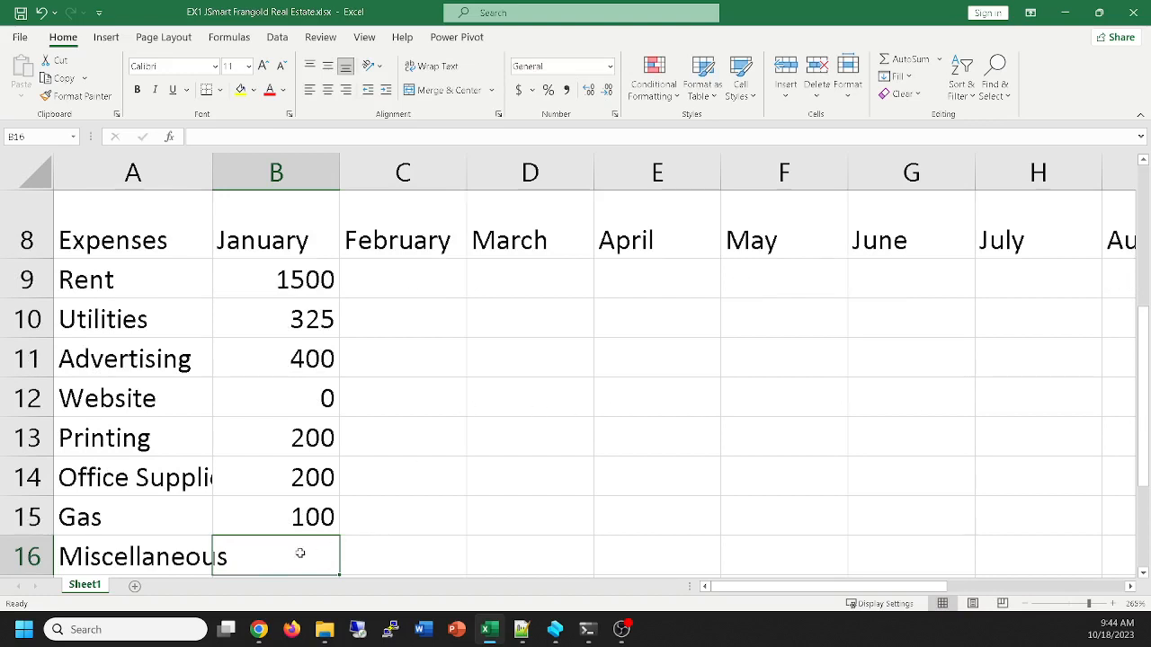
{"action": "type", "text": "250"}
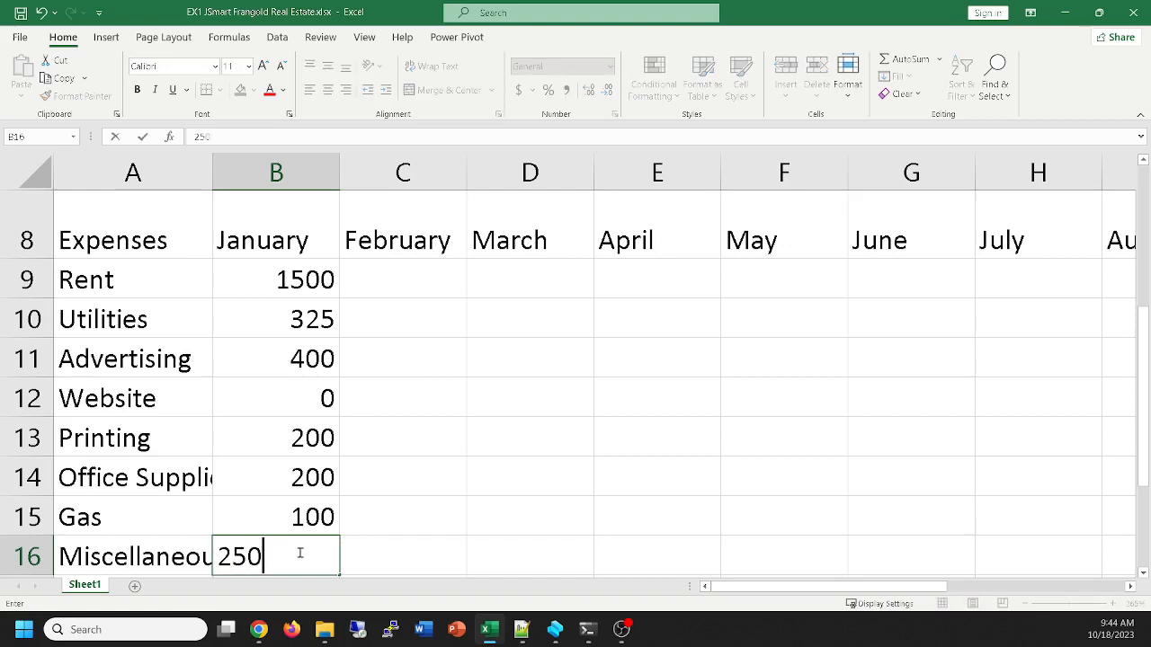
{"action": "key", "text": "Return"}
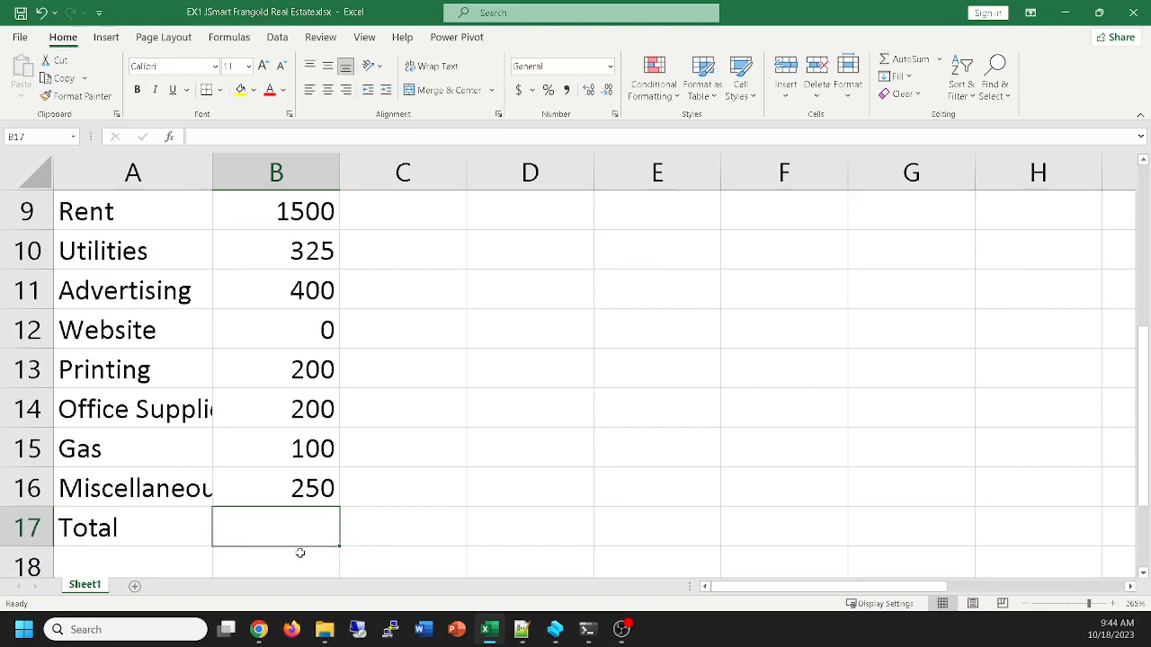
Fill the January expense amounts in B9:B16 across the columns through December
{"action": "scroll", "coordinate": [393, 426], "scroll_direction": "down", "scroll_amount": 3, "text": "ctrl"}
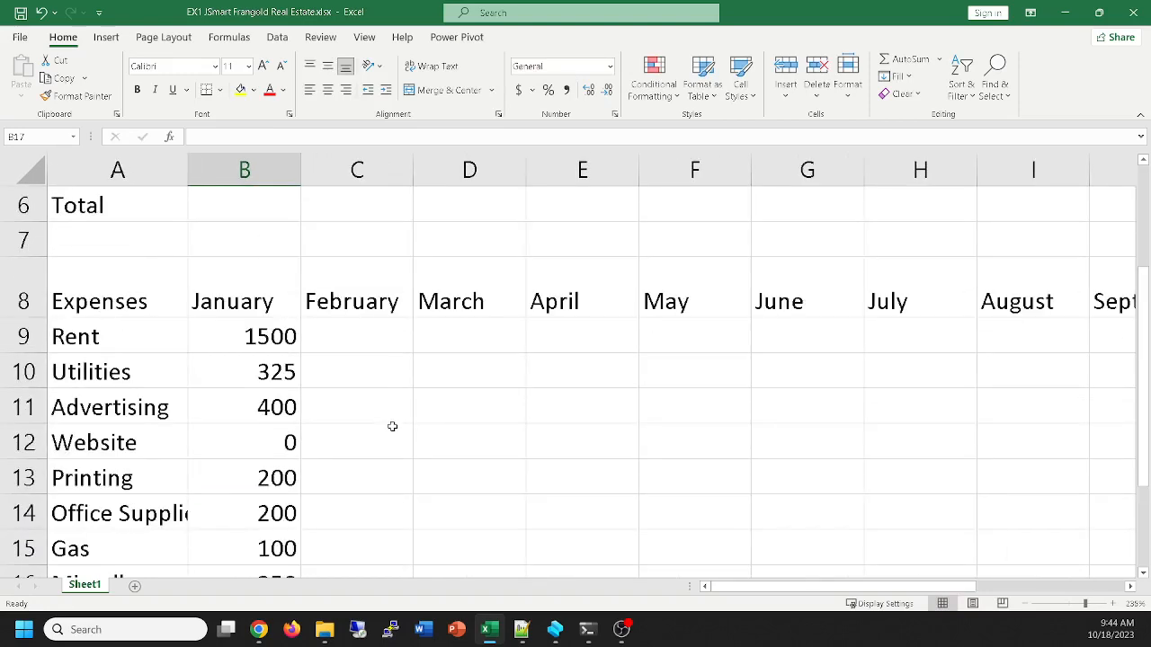
{"action": "scroll", "coordinate": [392, 426], "scroll_direction": "down", "scroll_amount": 1}
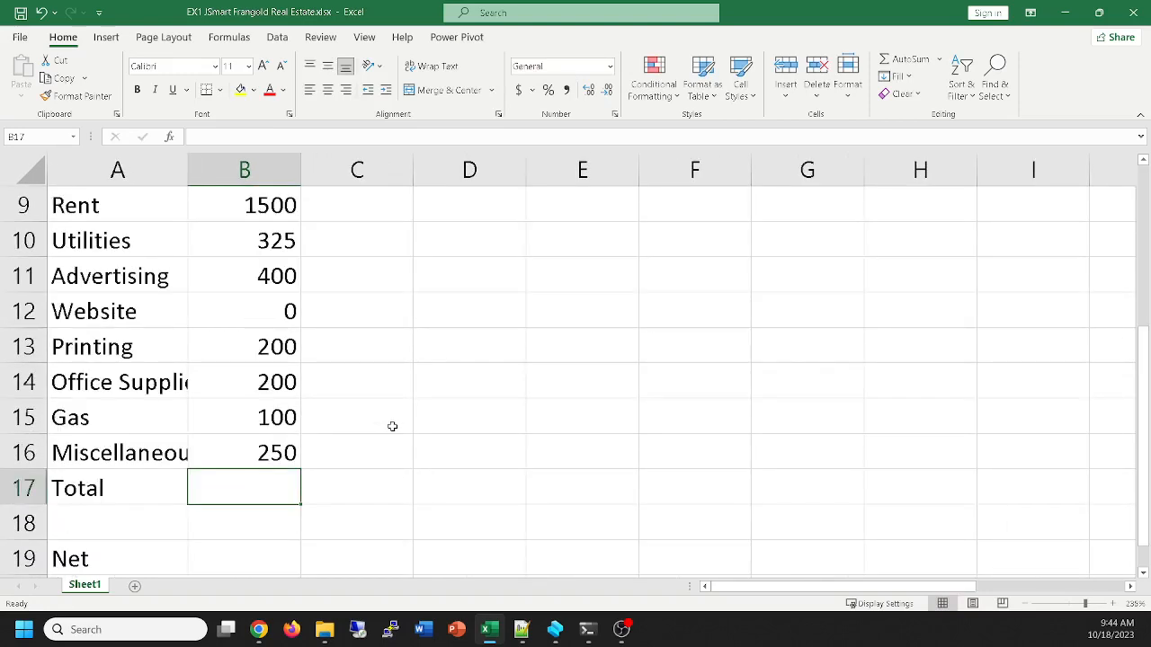
{"action": "scroll", "coordinate": [392, 426], "scroll_direction": "down", "scroll_amount": 1, "text": "ctrl"}
{"action": "scroll", "coordinate": [392, 426], "scroll_direction": "up", "scroll_amount": 1}
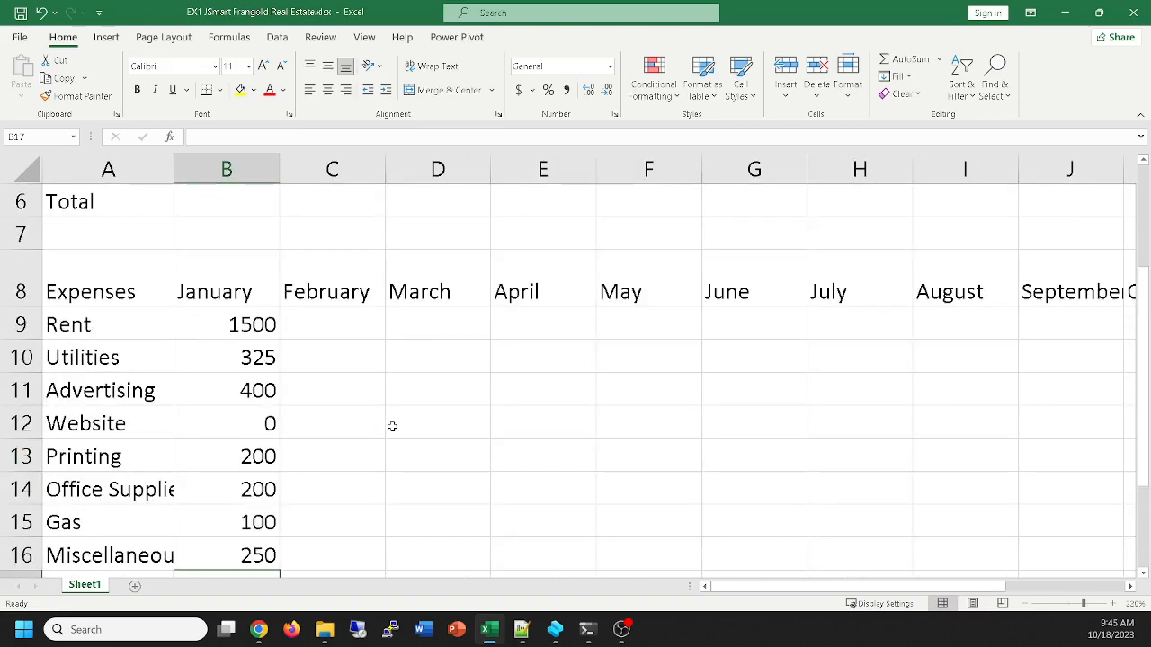
{"action": "left_click_drag", "start_coordinate": [1144, 428], "coordinate": [1147, 467]}
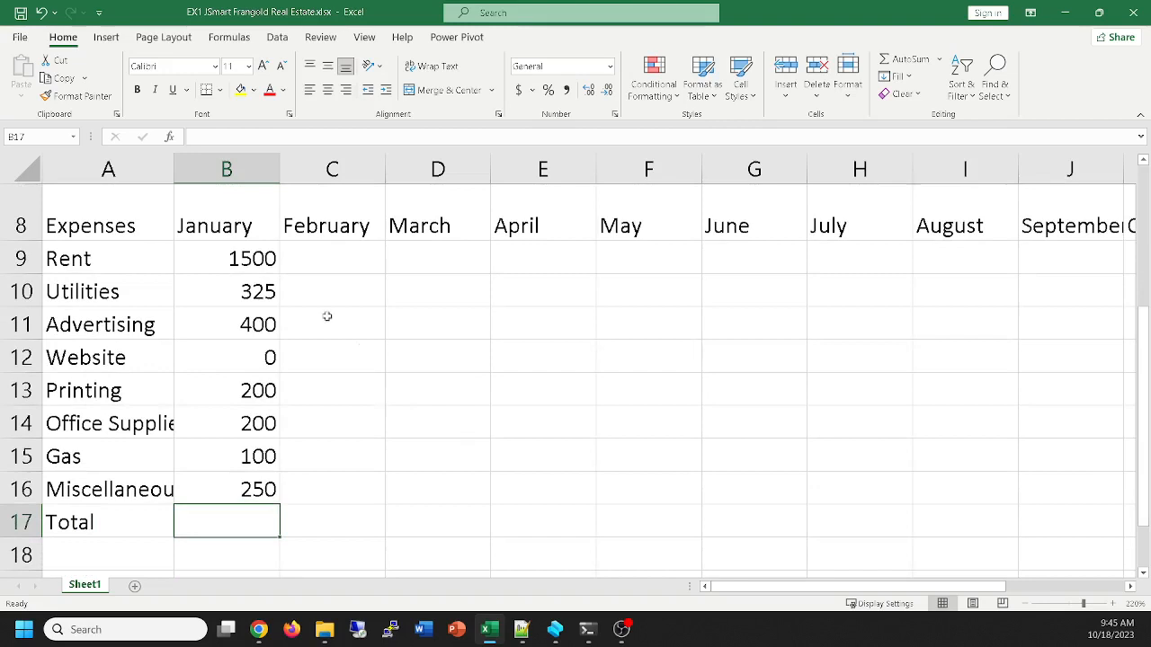
{"action": "left_click_drag", "start_coordinate": [220, 252], "coordinate": [200, 488]}
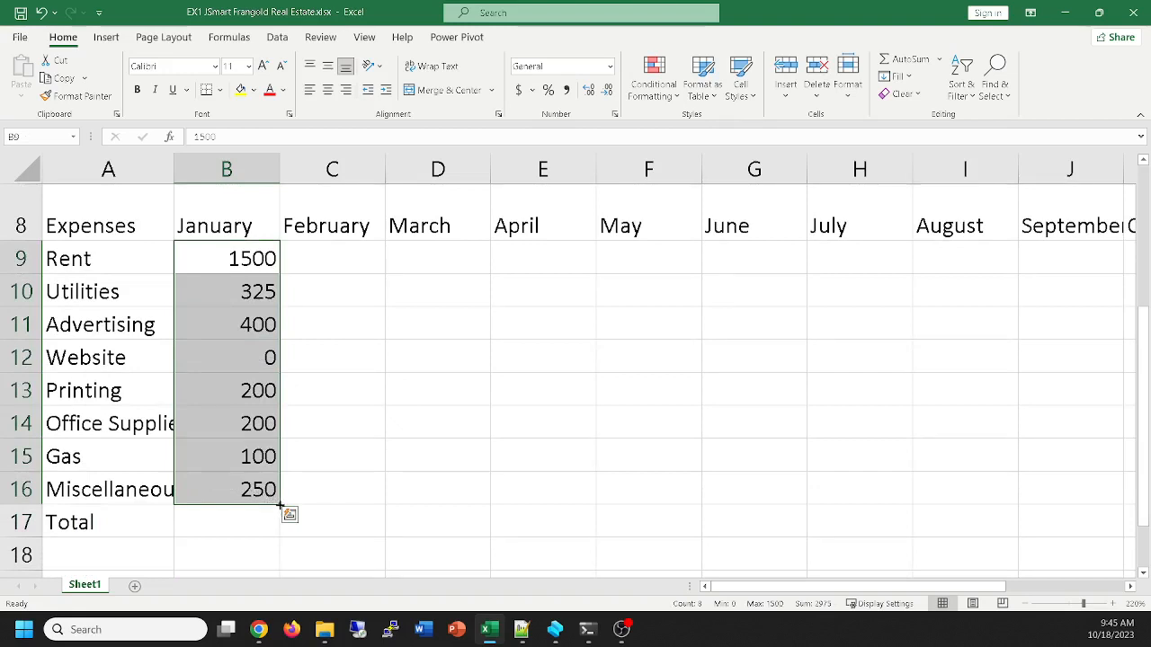
{"action": "left_click_drag", "start_coordinate": [280, 504], "coordinate": [1023, 489]}
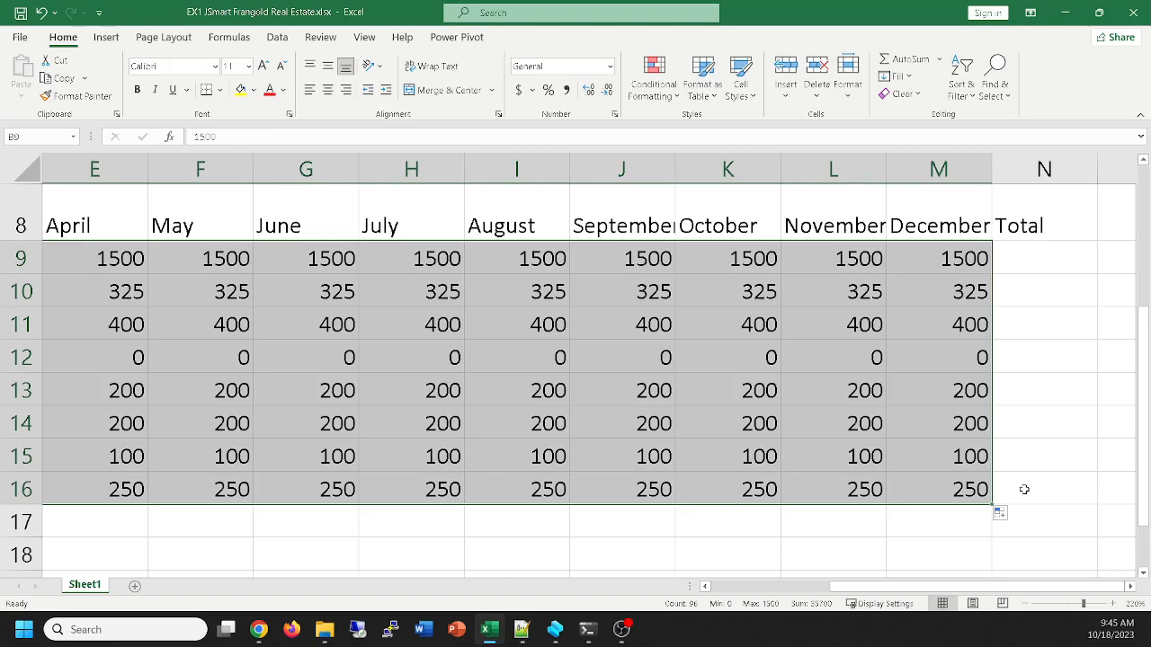
{"action": "left_click_drag", "start_coordinate": [910, 591], "coordinate": [737, 590]}
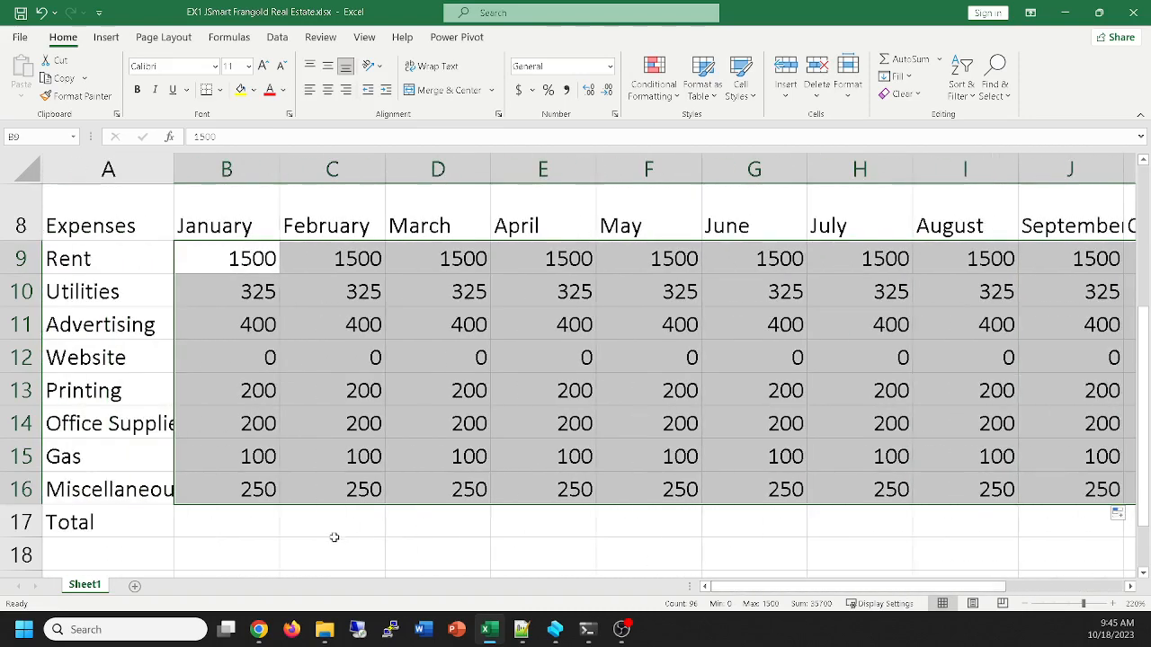
Undo the fill of the expense amounts and clear the selection
{"action": "left_click", "coordinate": [329, 527]}
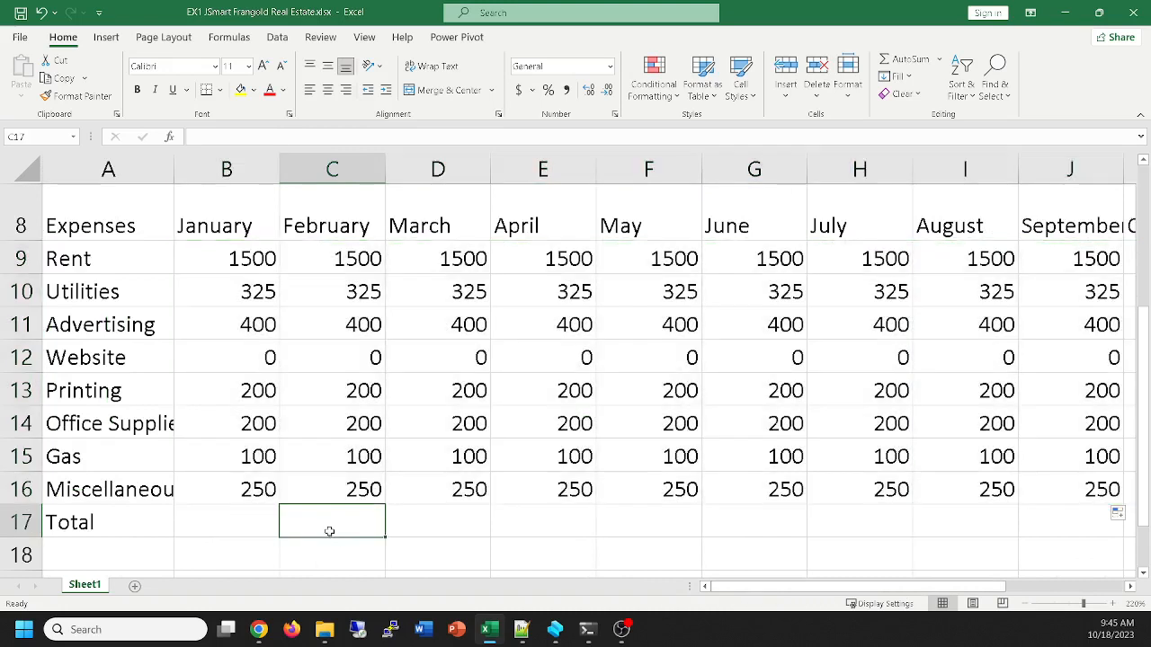
{"action": "key", "text": "ctrl+z"}
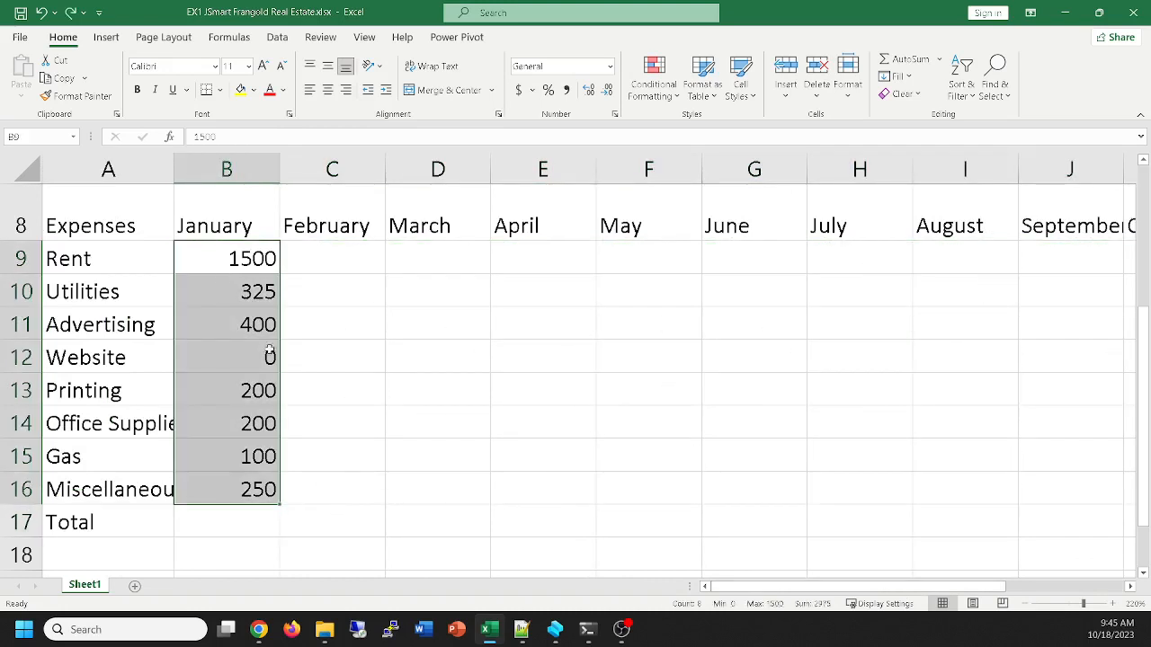
{"action": "left_click", "coordinate": [438, 415]}
Copy the January expense amounts in B9:B16 and select C9:M17, covering February to December, as the paste destination
{"action": "left_click_drag", "start_coordinate": [239, 258], "coordinate": [236, 481]}
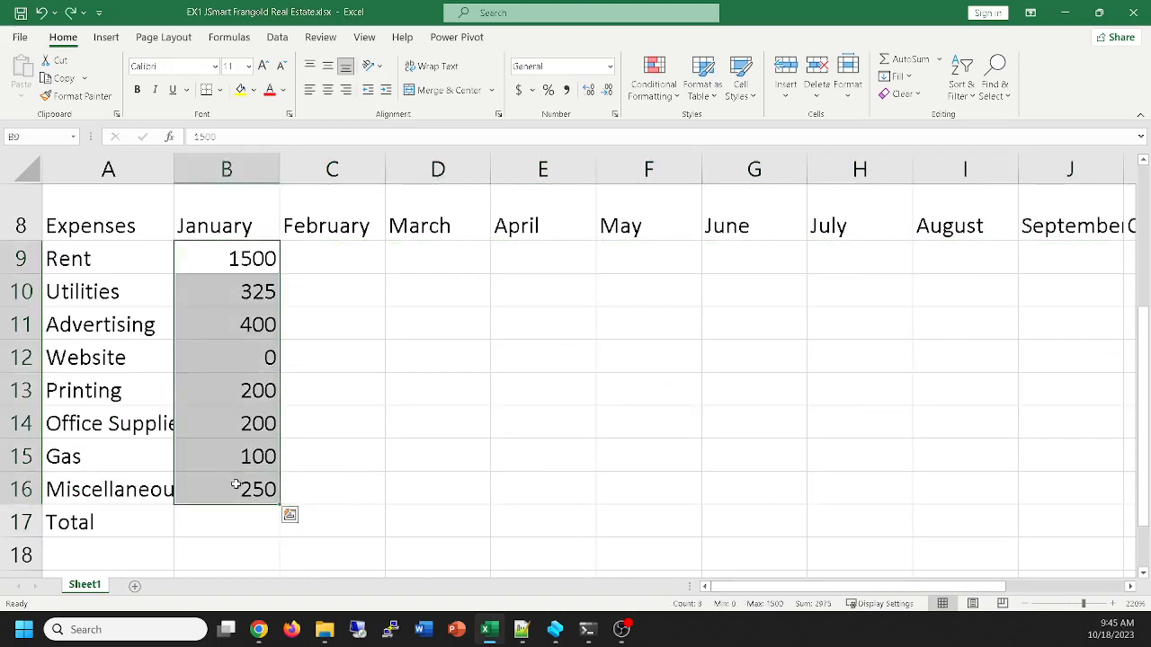
{"action": "key", "text": "ctrl+c"}
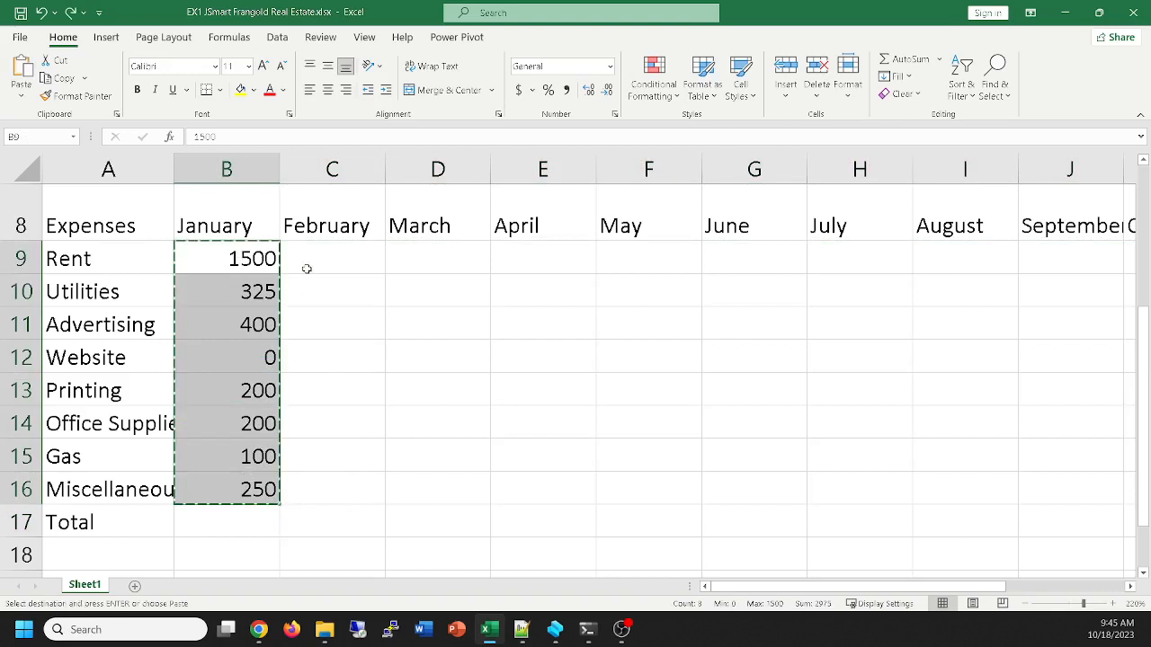
{"action": "left_click_drag", "start_coordinate": [305, 265], "coordinate": [1026, 525]}
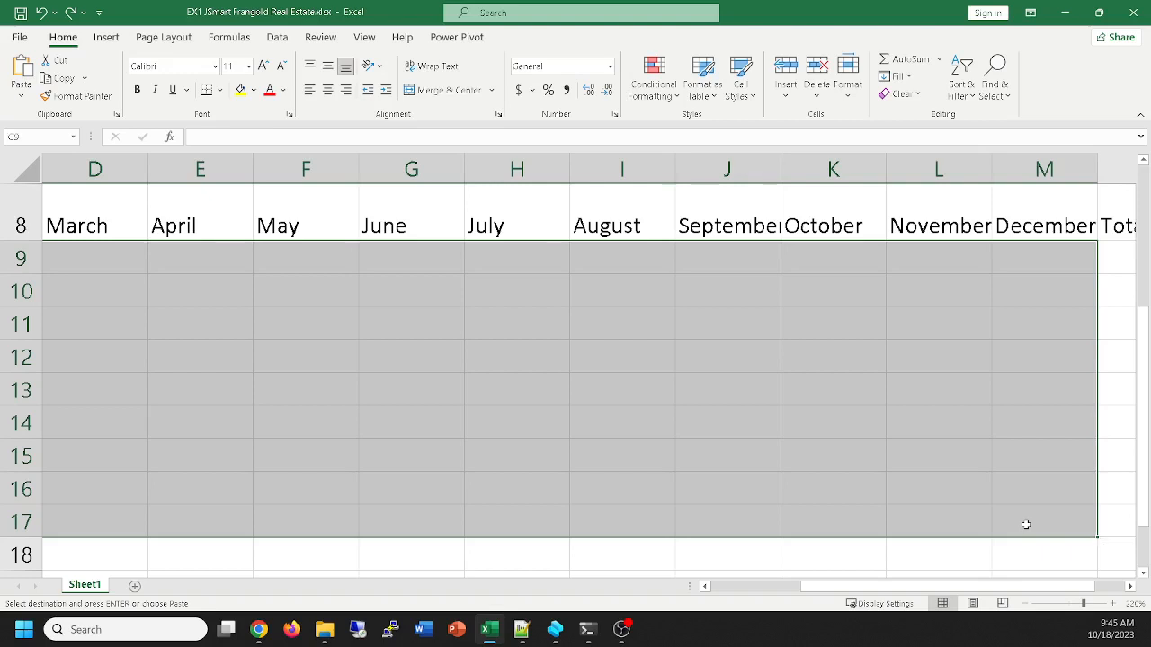
Fill the February through December expense columns, Rent to Miscellaneous (C9:M16), with copies of January's amounts
{"action": "key", "text": "ctrl+v"}
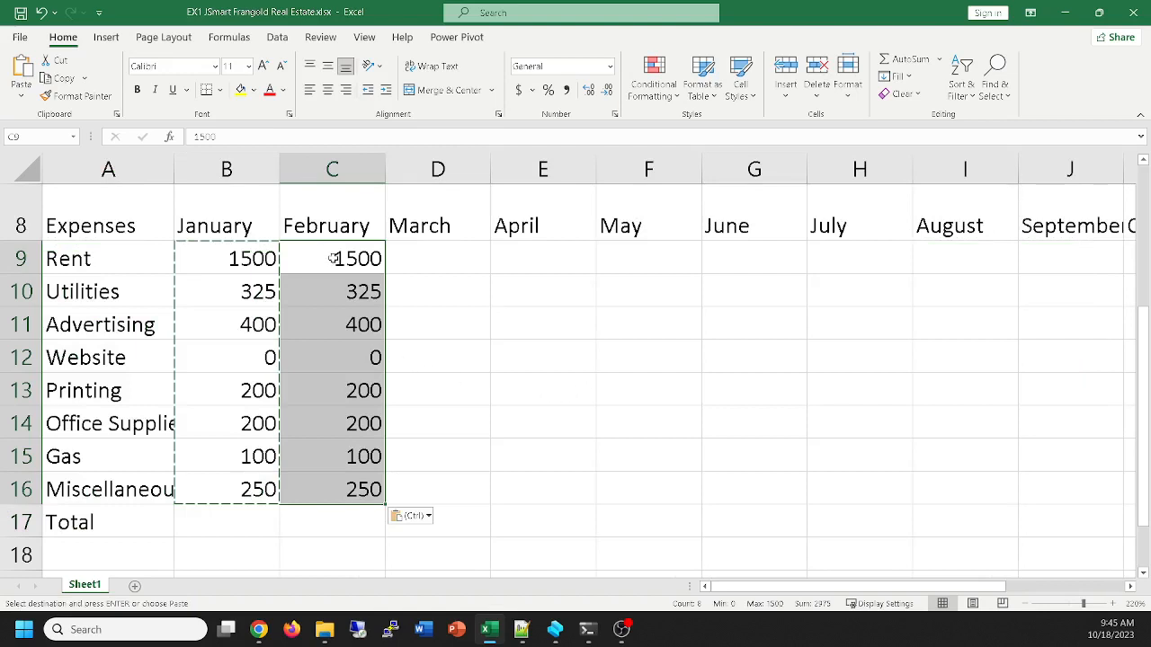
{"action": "left_click", "coordinate": [565, 385]}
{"action": "left_click_drag", "start_coordinate": [349, 259], "coordinate": [351, 485]}
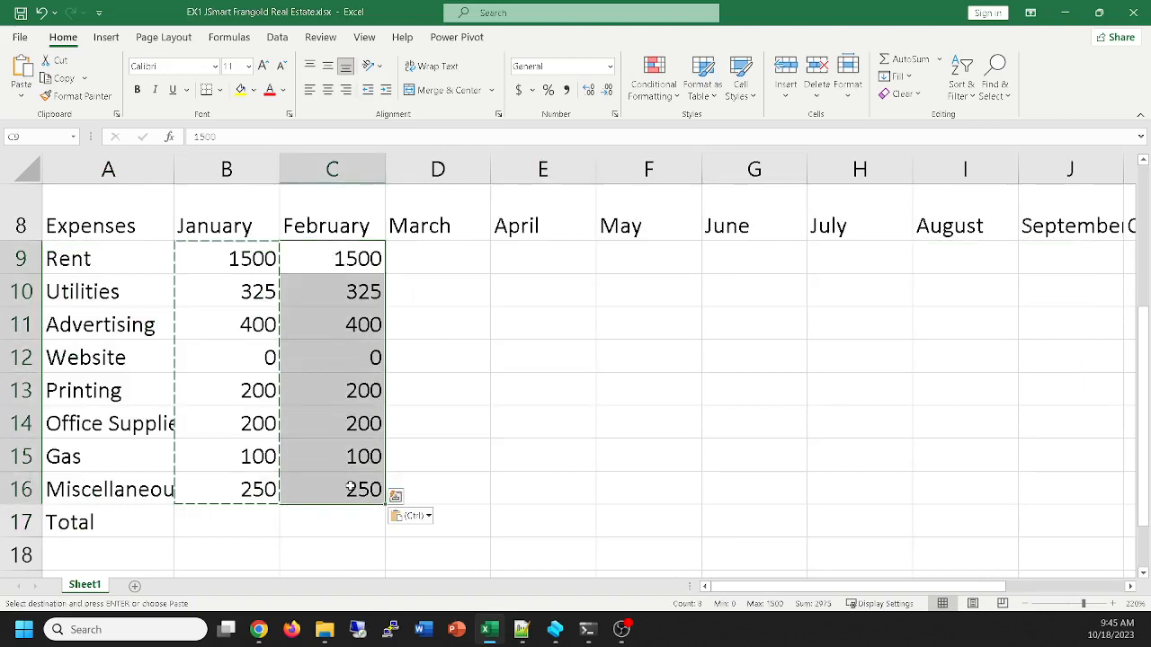
{"action": "key", "text": "ctrl+c"}
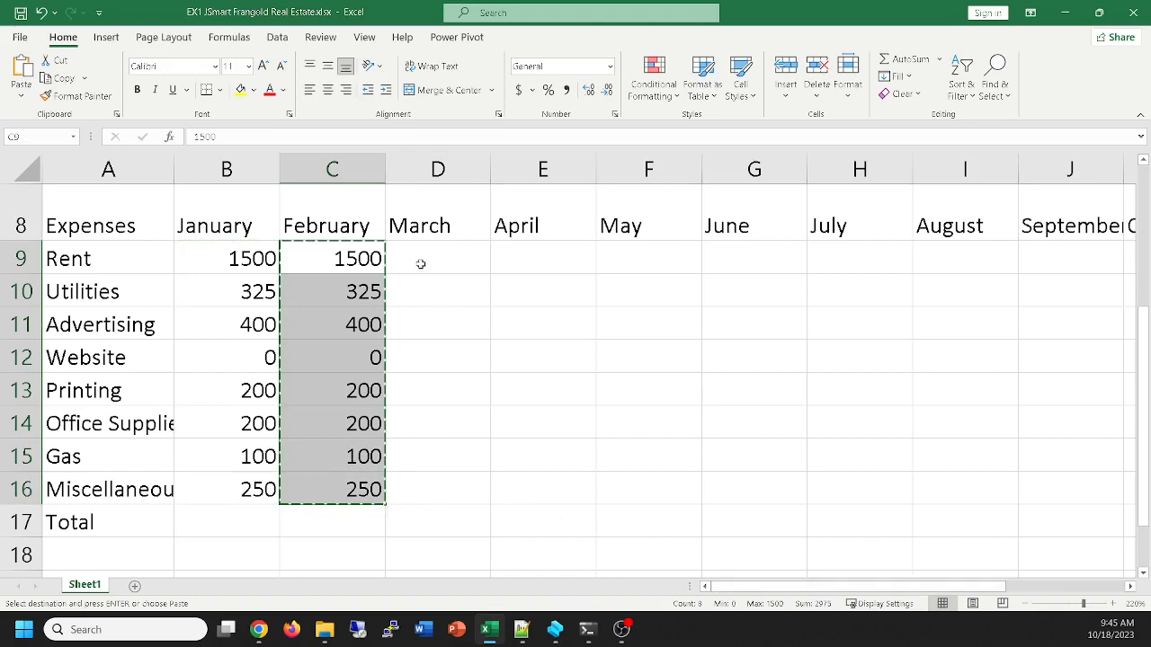
{"action": "left_click_drag", "start_coordinate": [420, 263], "coordinate": [858, 506]}
{"action": "left_click_drag", "start_coordinate": [851, 516], "coordinate": [848, 482]}
{"action": "key", "text": "ctrl+v"}
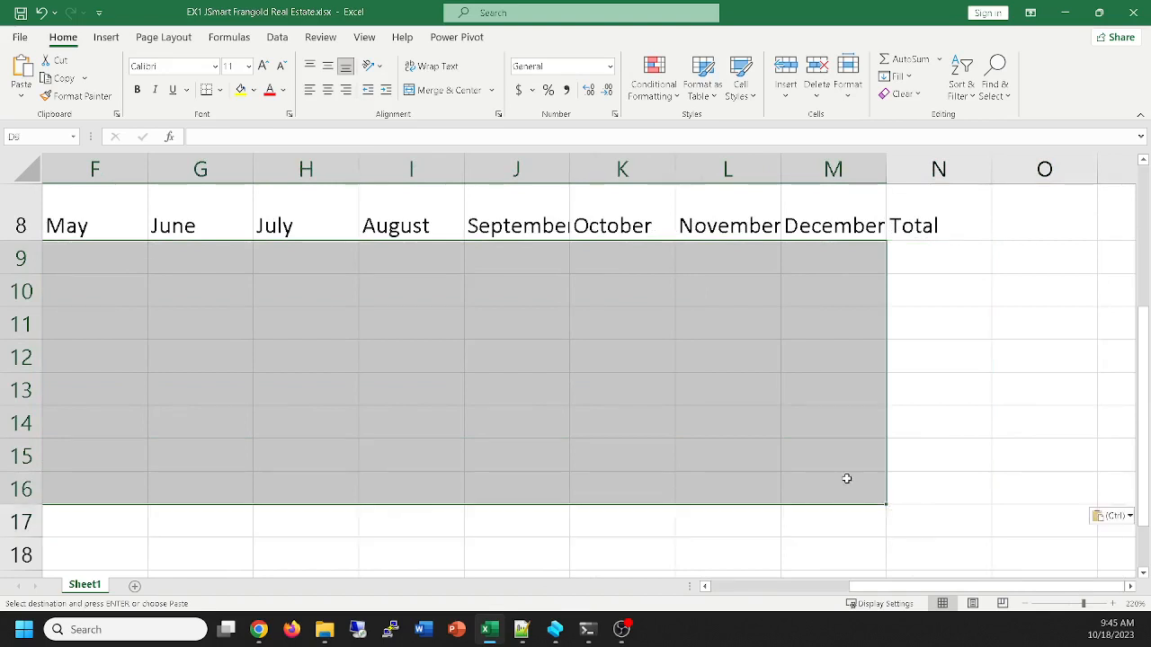
{"action": "scroll", "coordinate": [845, 477], "scroll_direction": "left", "scroll_amount": 5}
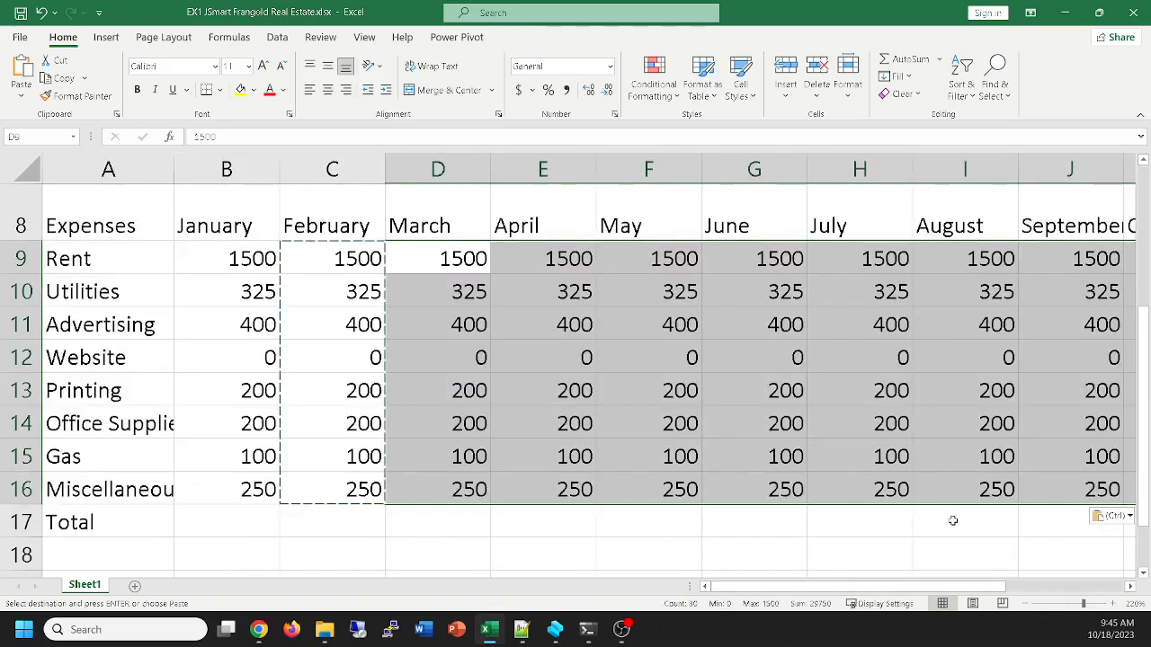
{"action": "left_click", "coordinate": [570, 550]}
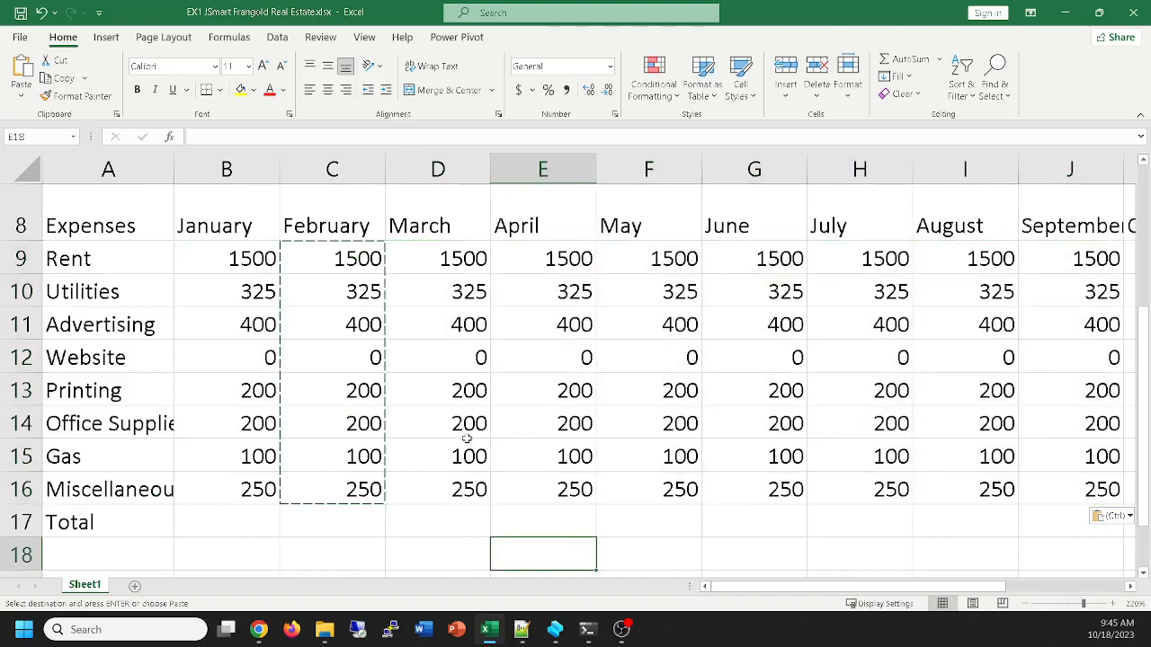
{"action": "left_click", "coordinate": [381, 546]}
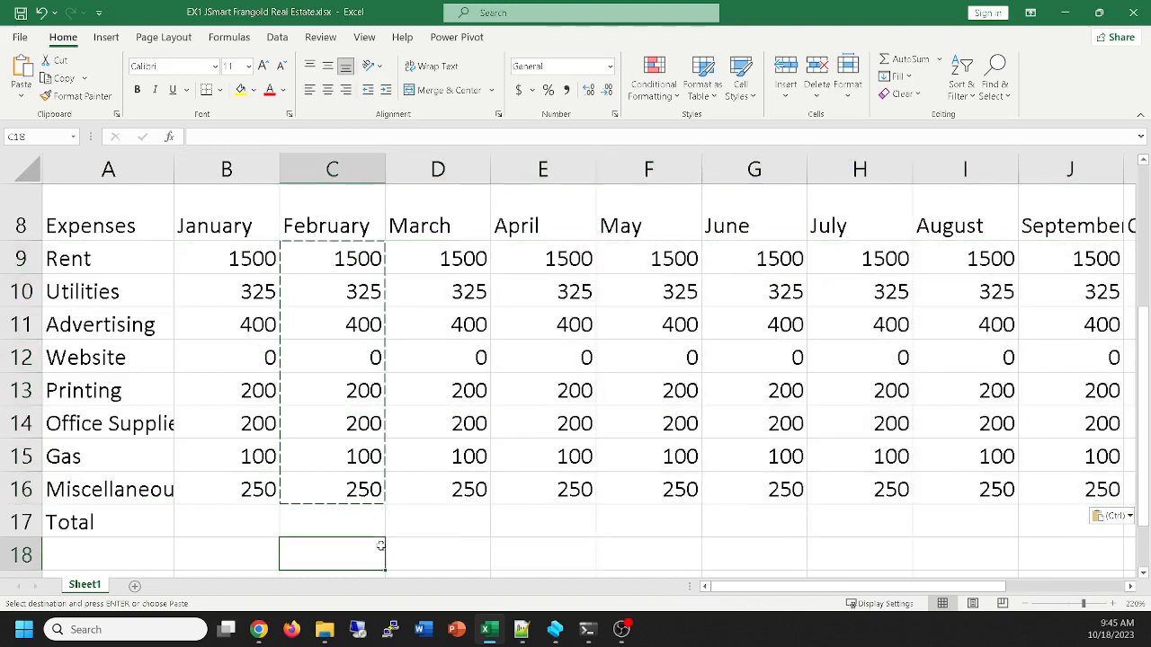
{"action": "left_click", "coordinate": [442, 525]}
{"action": "key", "text": "Escape"}
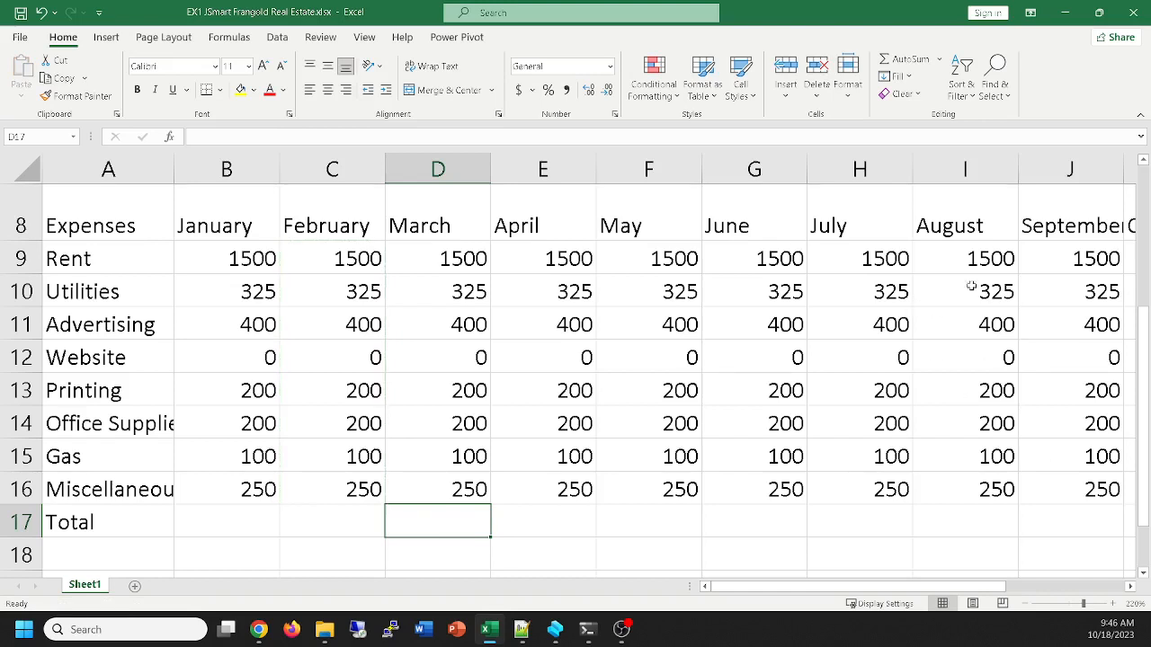
Set the July Website expense in H12 to 500
{"action": "left_click", "coordinate": [876, 352]}
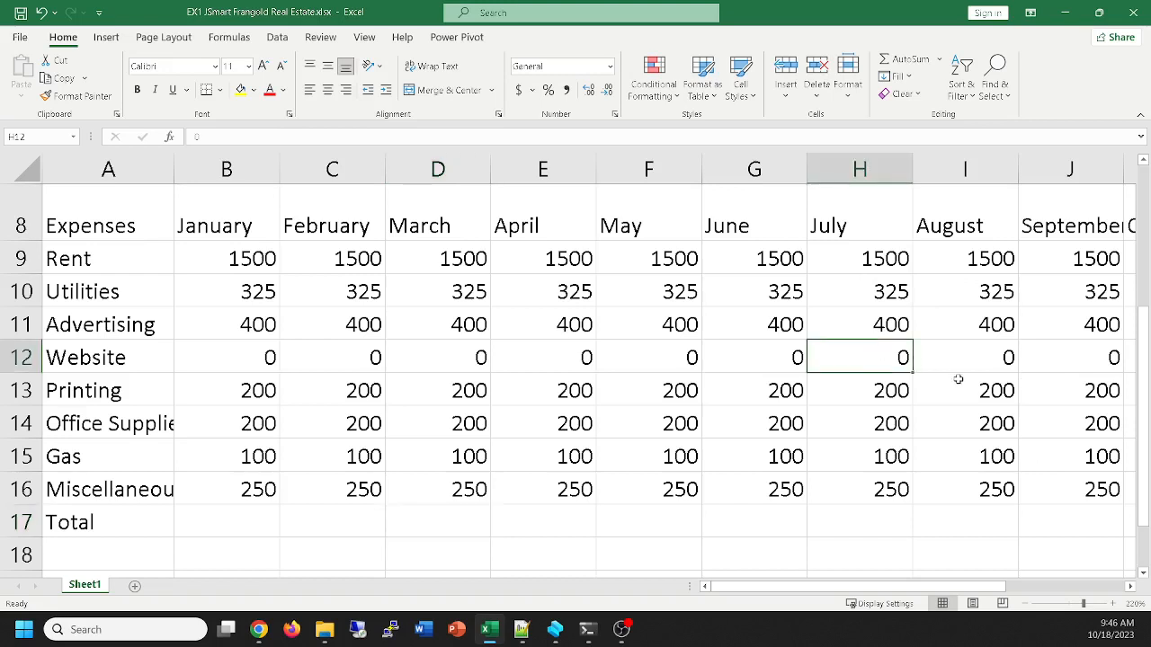
{"action": "type", "text": "50"}
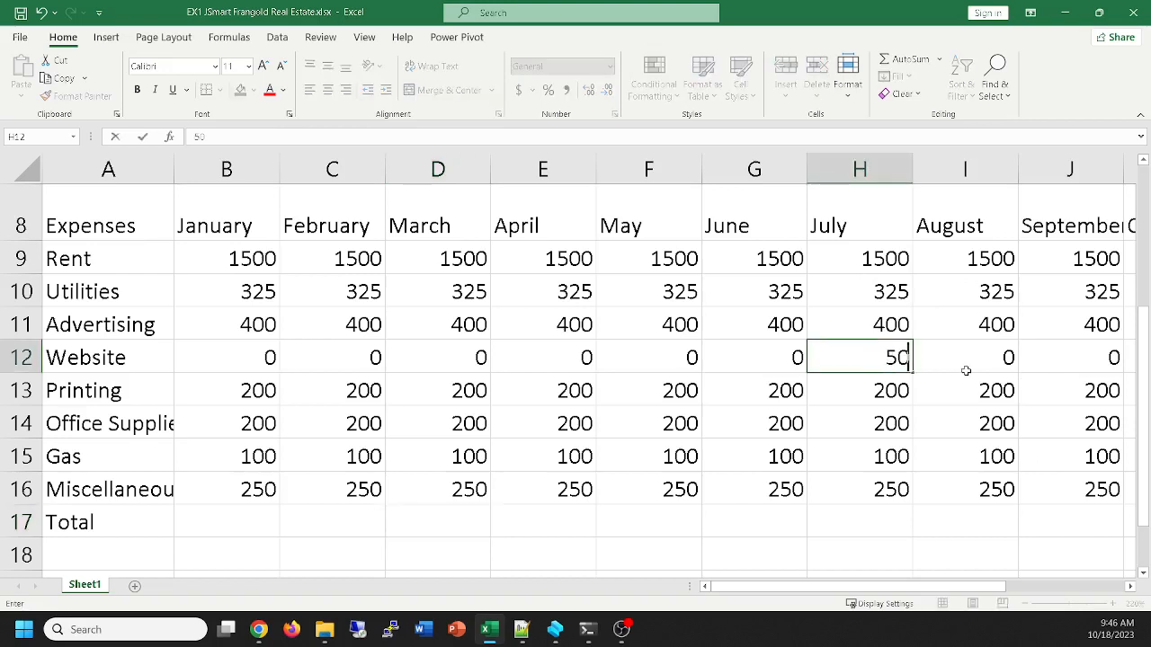
{"action": "type", "text": "0"}
{"action": "key", "text": "Return"}
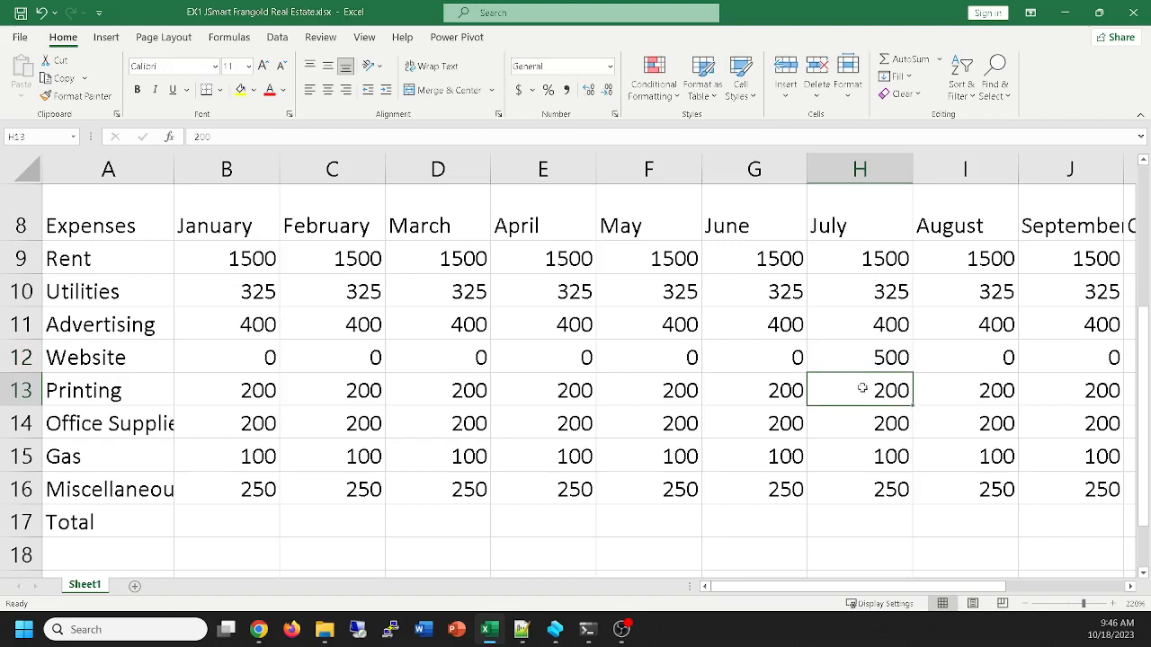
{"action": "left_click", "coordinate": [890, 357]}
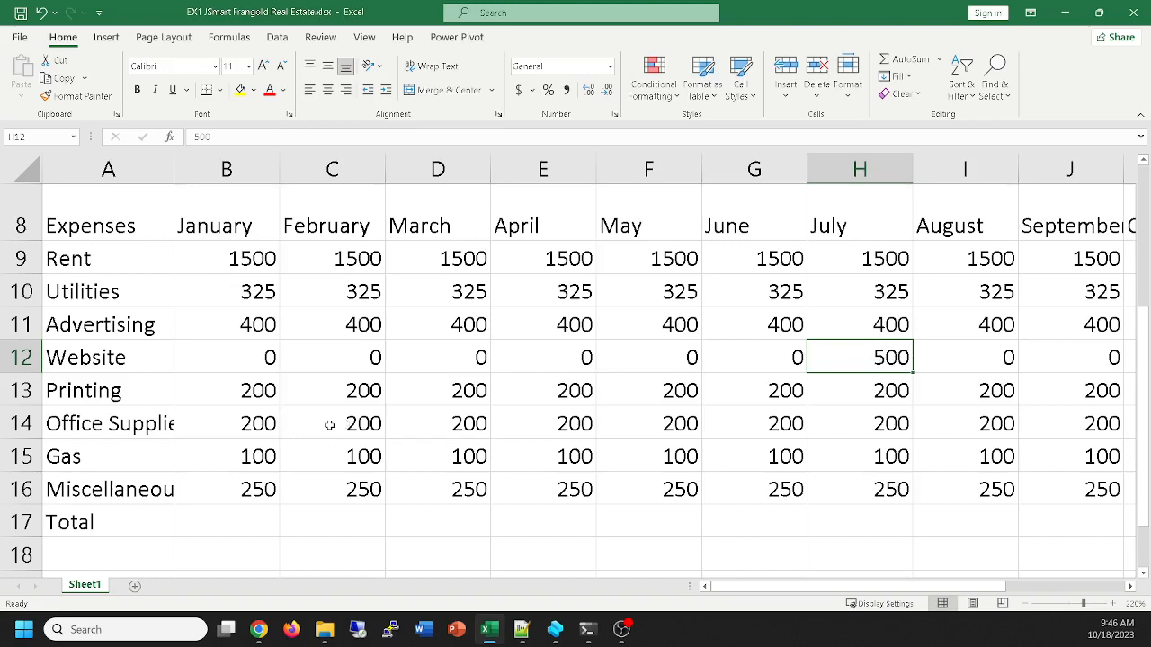
Clear the February and March Office Supplies amounts (C14:D14) and enter 0 in each
{"action": "left_click_drag", "start_coordinate": [329, 425], "coordinate": [474, 417]}
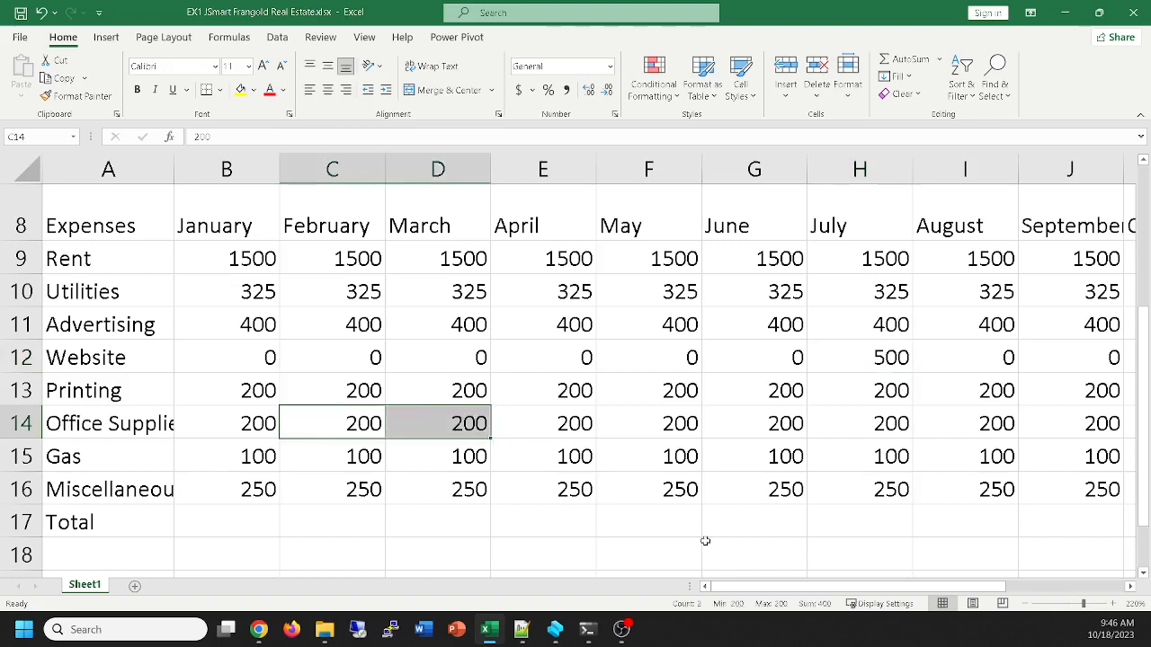
{"action": "key", "text": "Delete"}
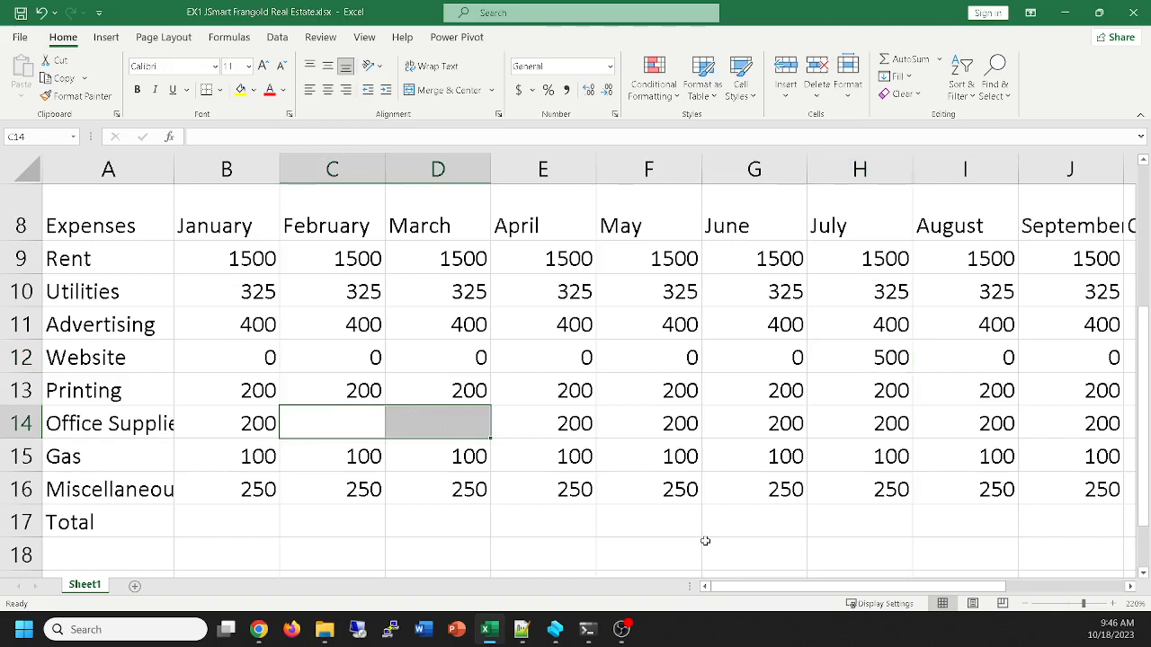
{"action": "key", "text": "Tab"}
{"action": "left_click", "coordinate": [482, 542]}
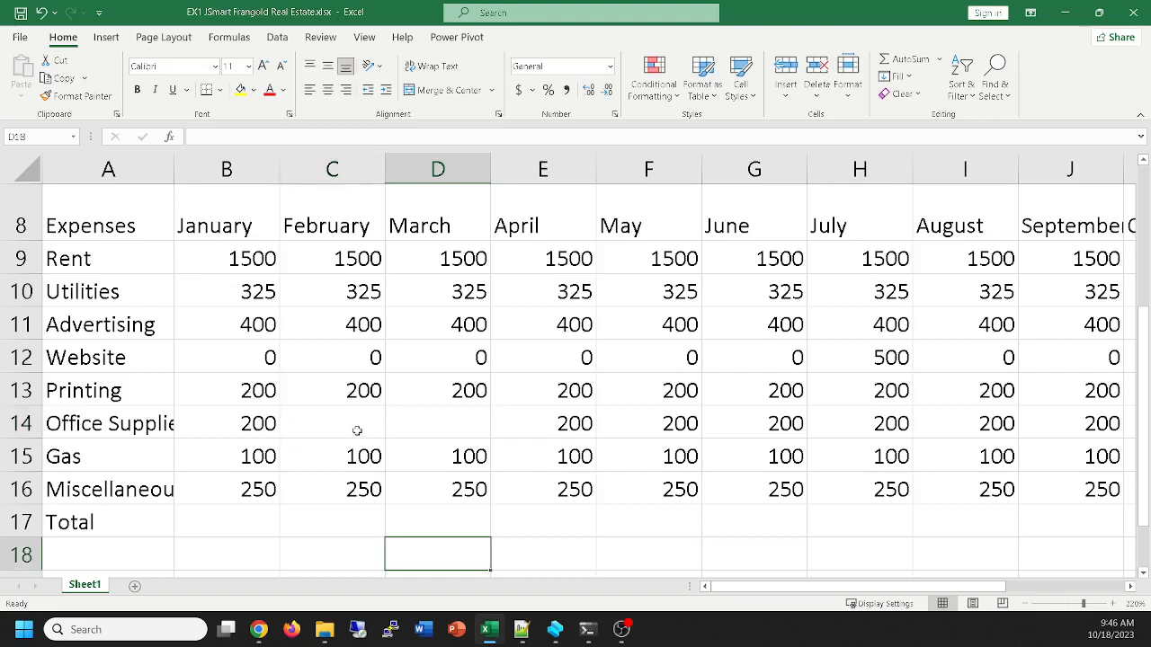
{"action": "left_click_drag", "start_coordinate": [357, 431], "coordinate": [414, 432]}
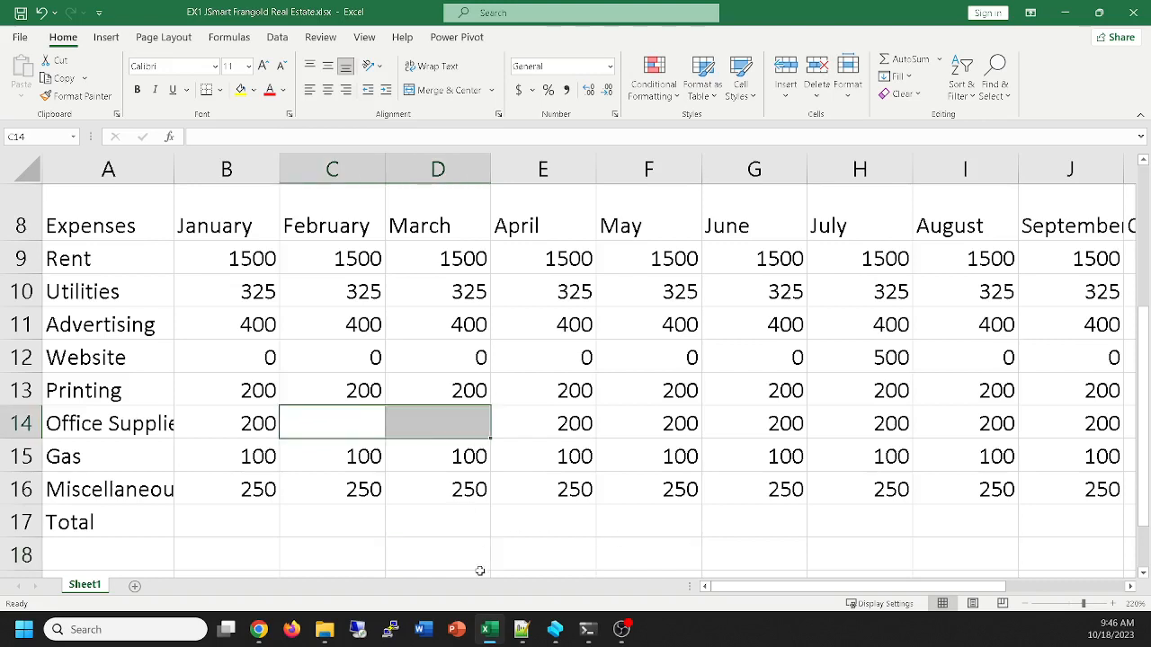
{"action": "left_click", "coordinate": [367, 424]}
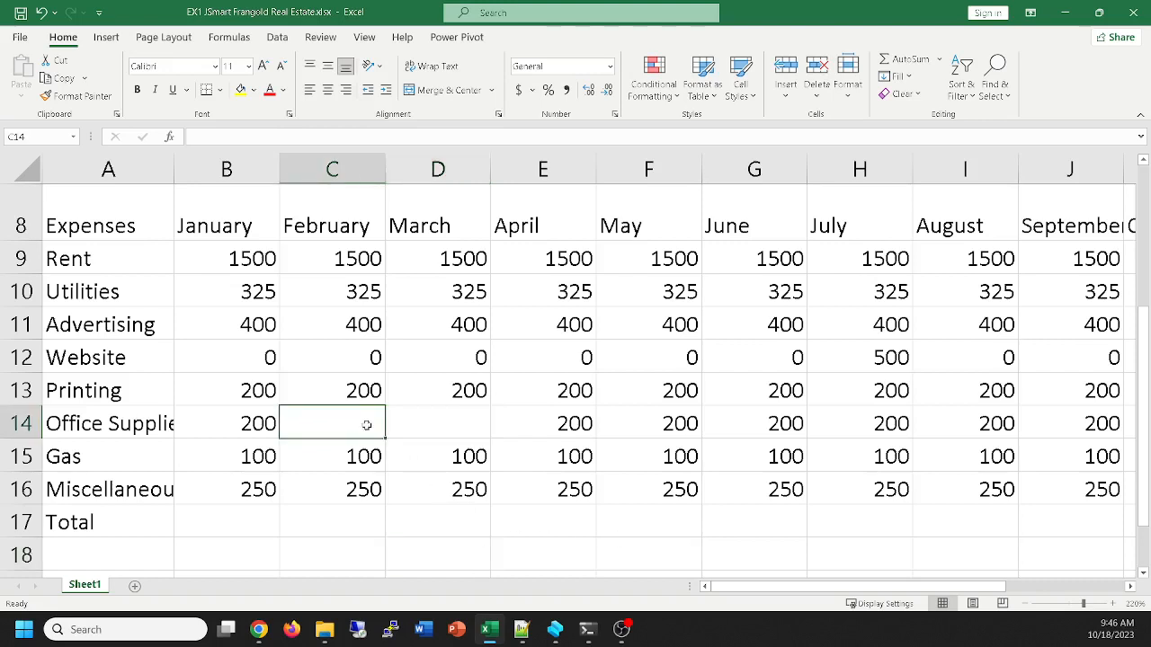
{"action": "type", "text": "0"}
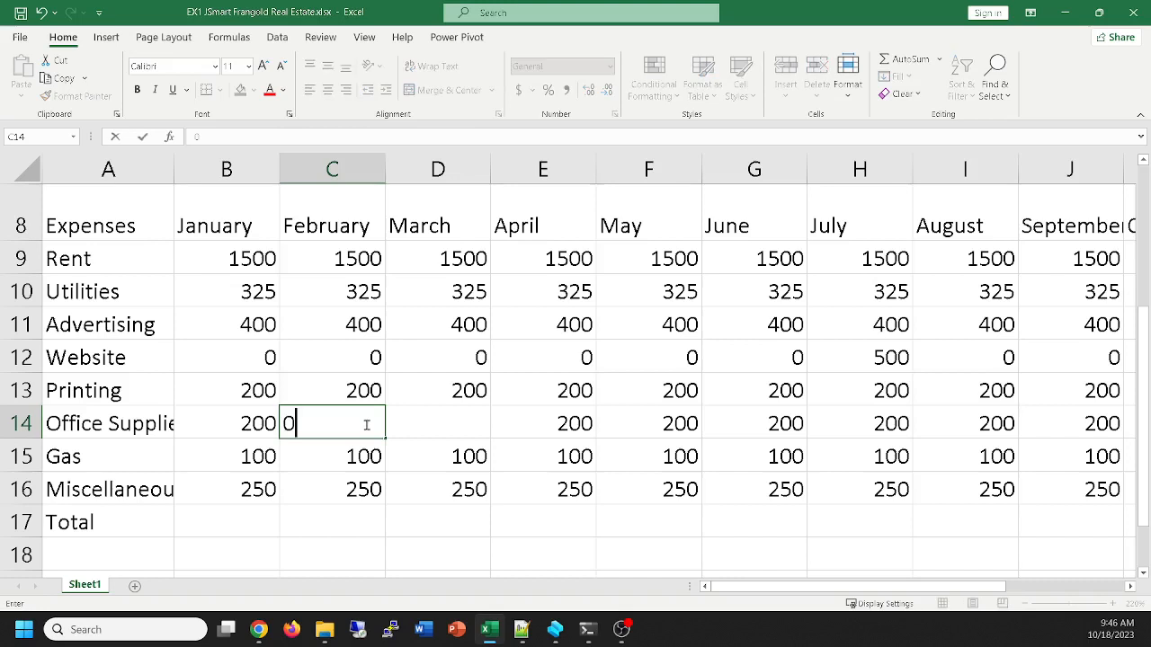
{"action": "left_click", "coordinate": [427, 426]}
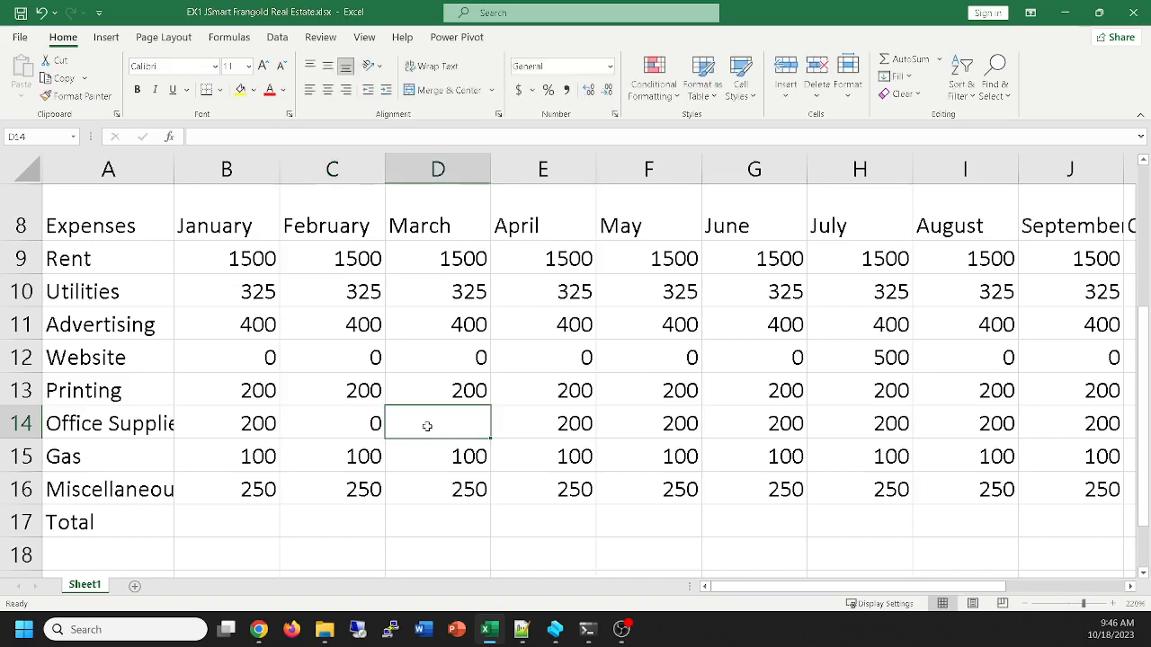
{"action": "type", "text": "0"}
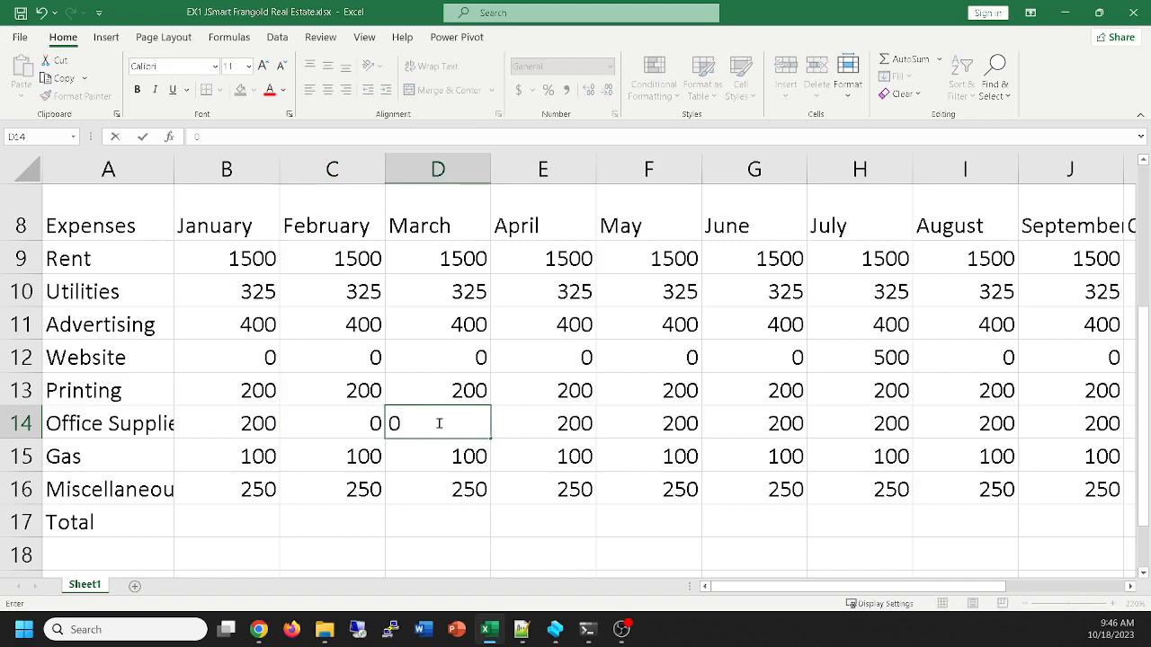
{"action": "left_click", "coordinate": [460, 459]}
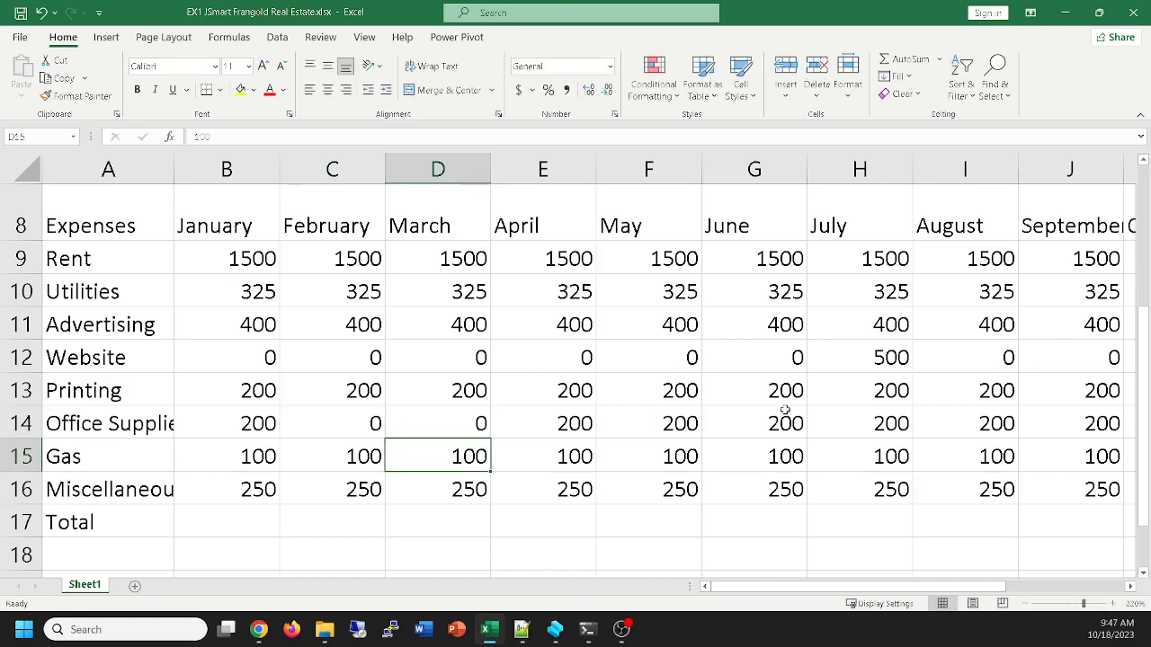
Copy the March Office Supplies zero into the May, June, August and September cells of the same row
{"action": "left_click", "coordinate": [449, 421]}
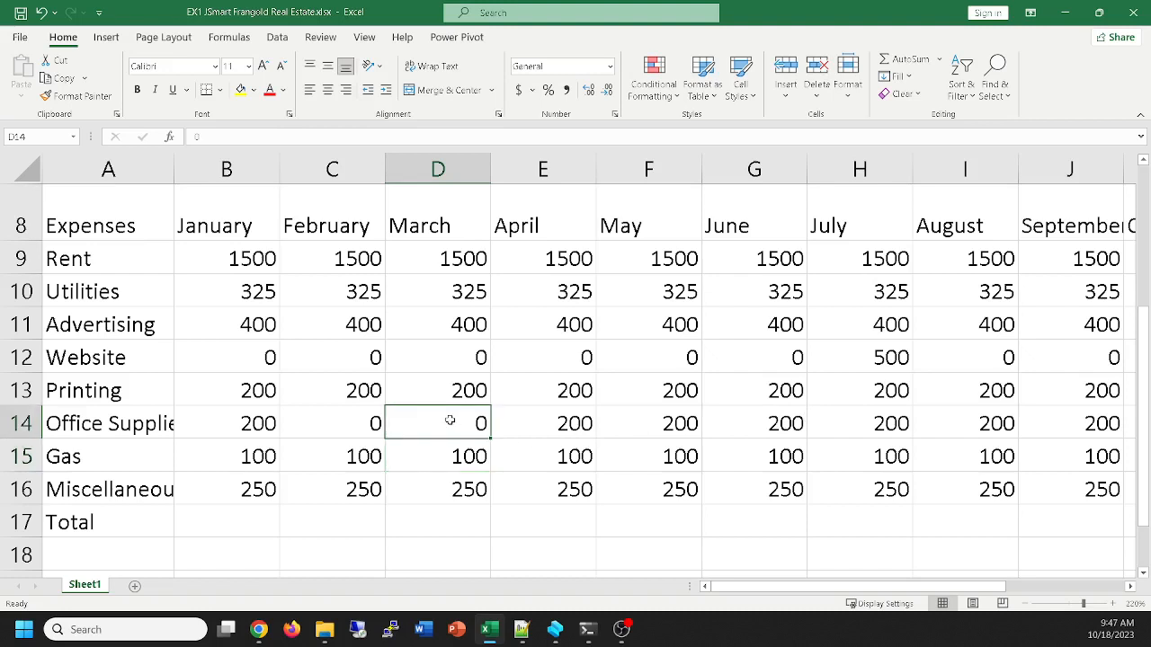
{"action": "key", "text": "ctrl+c"}
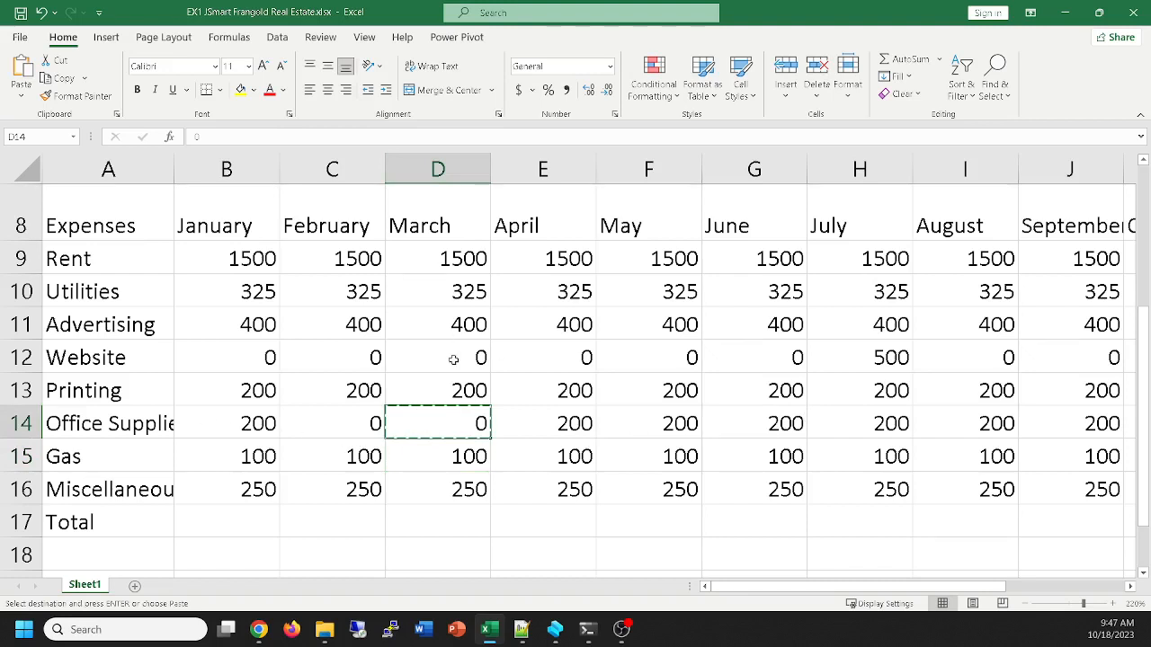
{"action": "left_click_drag", "start_coordinate": [641, 423], "coordinate": [758, 423]}
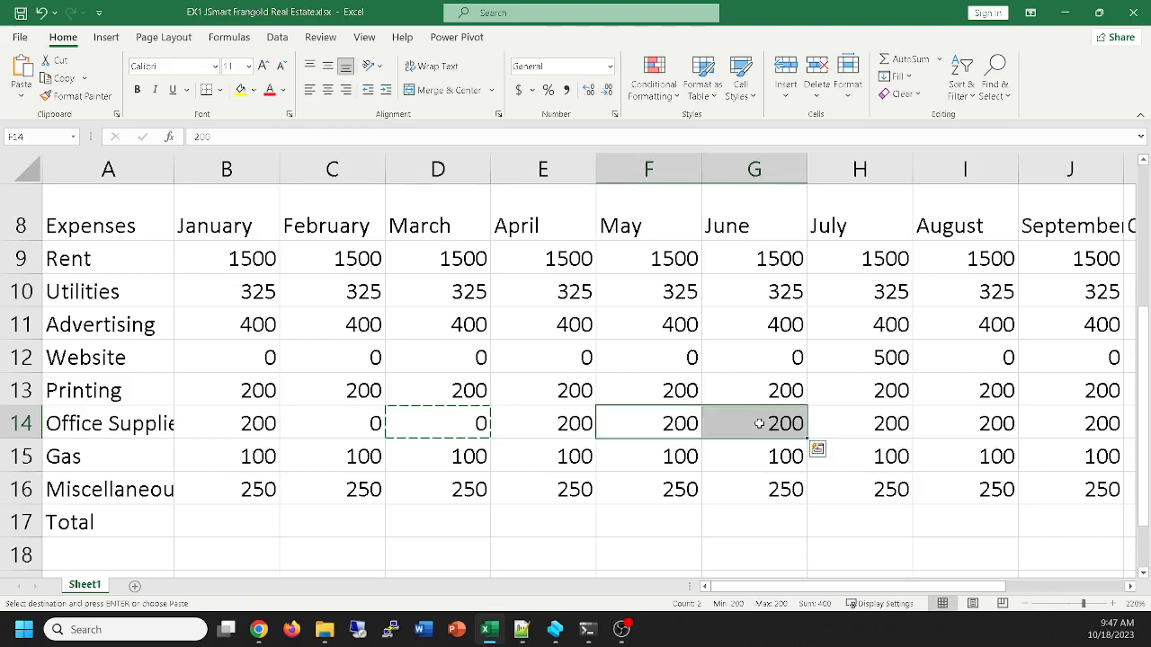
{"action": "key", "text": "ctrl+v"}
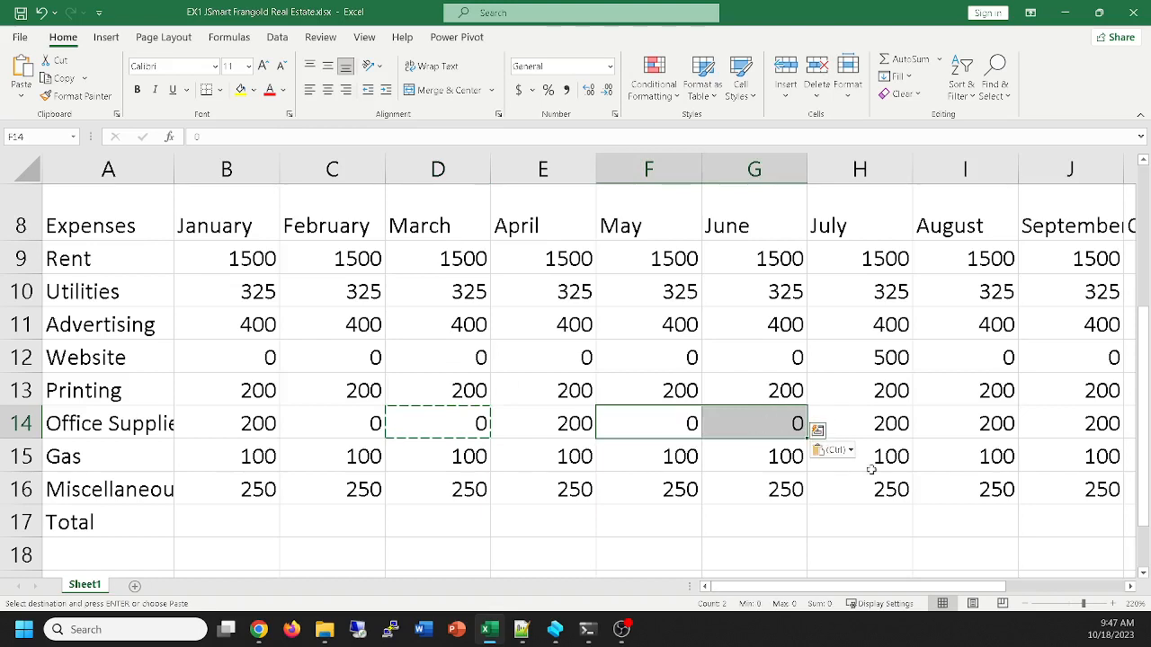
{"action": "left_click_drag", "start_coordinate": [869, 587], "coordinate": [926, 594]}
{"action": "left_click_drag", "start_coordinate": [722, 422], "coordinate": [827, 429]}
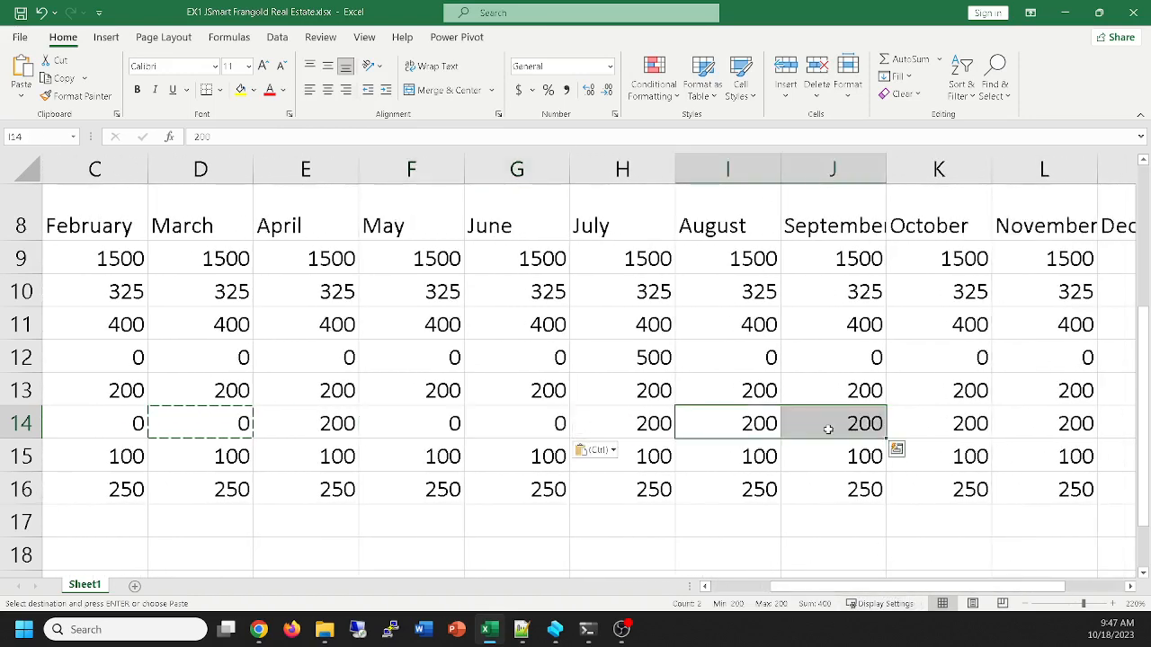
{"action": "key", "text": "ctrl+v"}
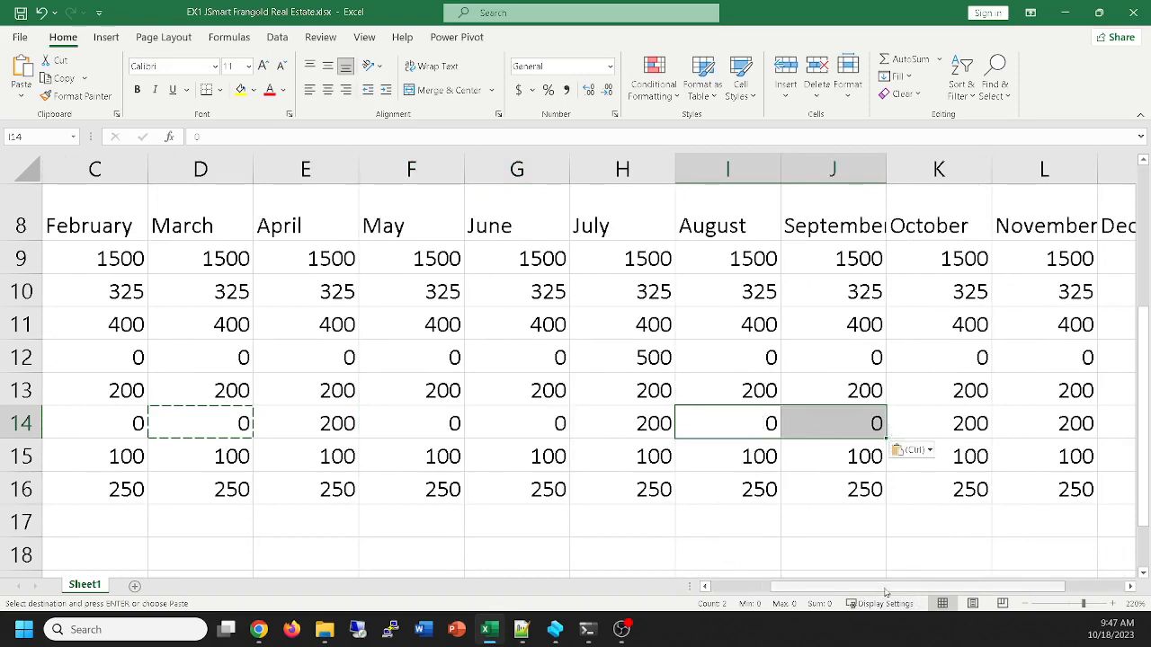
Paste the copied zero into the November and December Office Supplies cells (L14:M14) and end copy mode
{"action": "left_click_drag", "start_coordinate": [886, 592], "coordinate": [951, 590]}
{"action": "left_click_drag", "start_coordinate": [816, 424], "coordinate": [928, 416]}
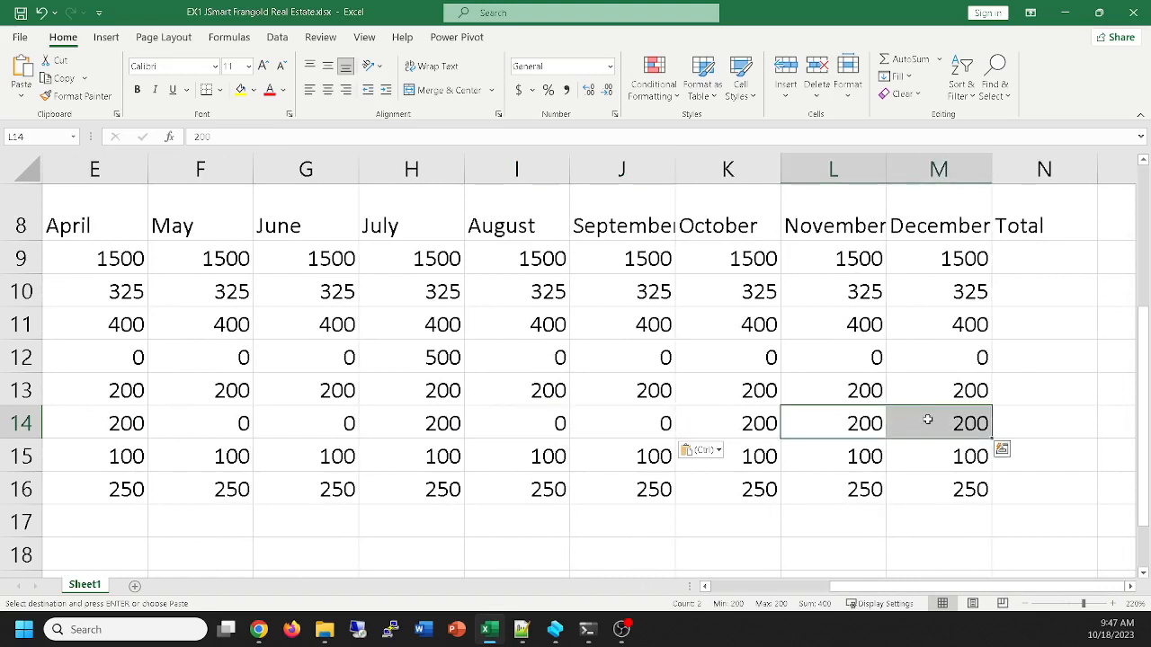
{"action": "key", "text": "ctrl+v"}
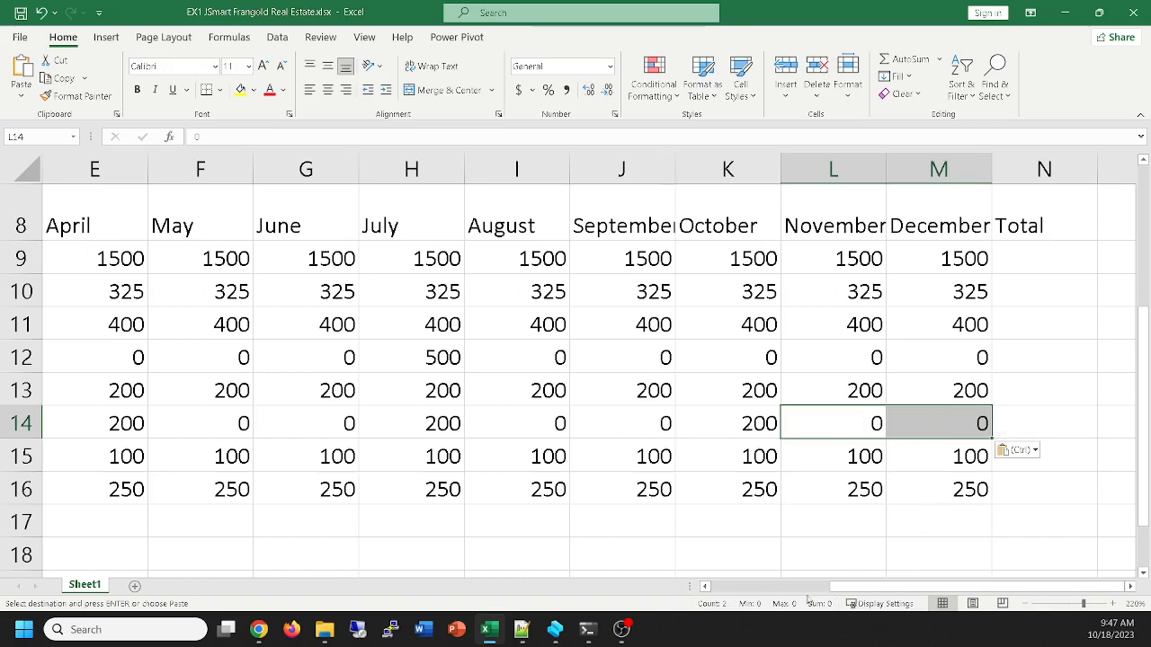
{"action": "left_click_drag", "start_coordinate": [841, 586], "coordinate": [730, 590]}
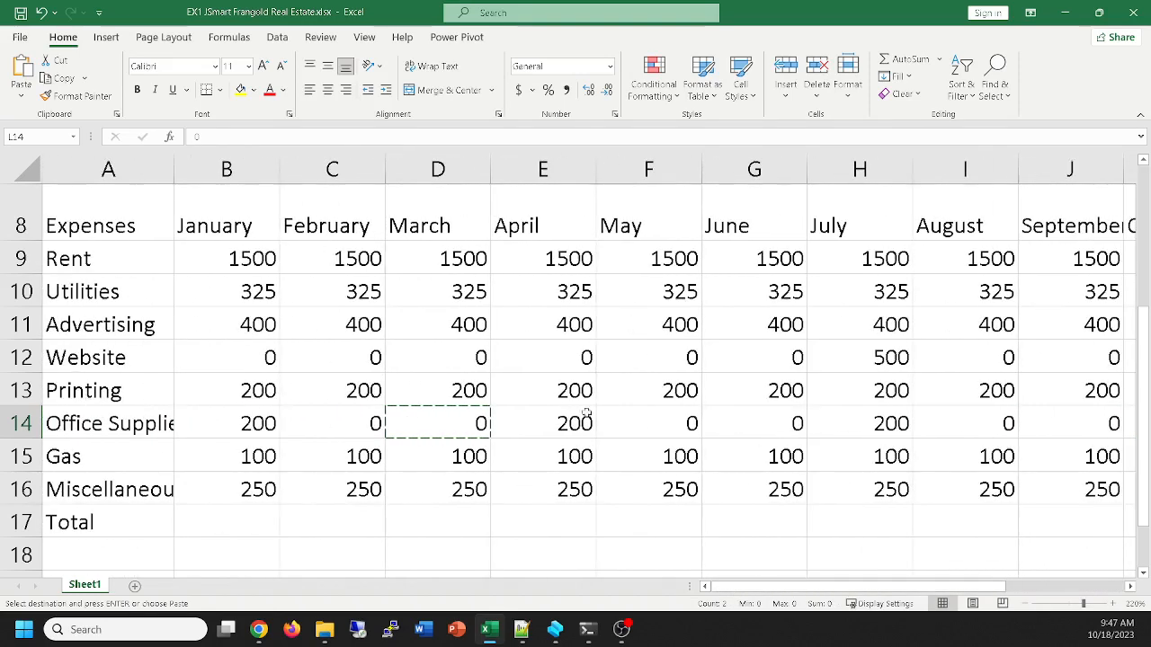
{"action": "left_click", "coordinate": [463, 424]}
{"action": "left_click", "coordinate": [348, 422]}
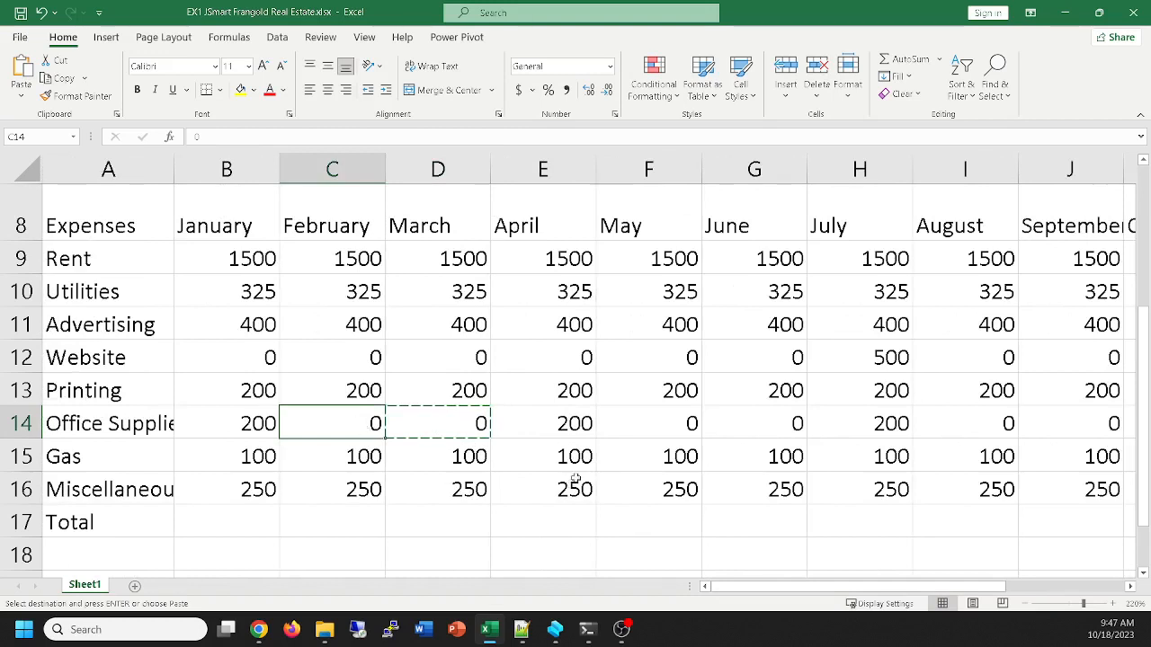
{"action": "key", "text": "Escape"}
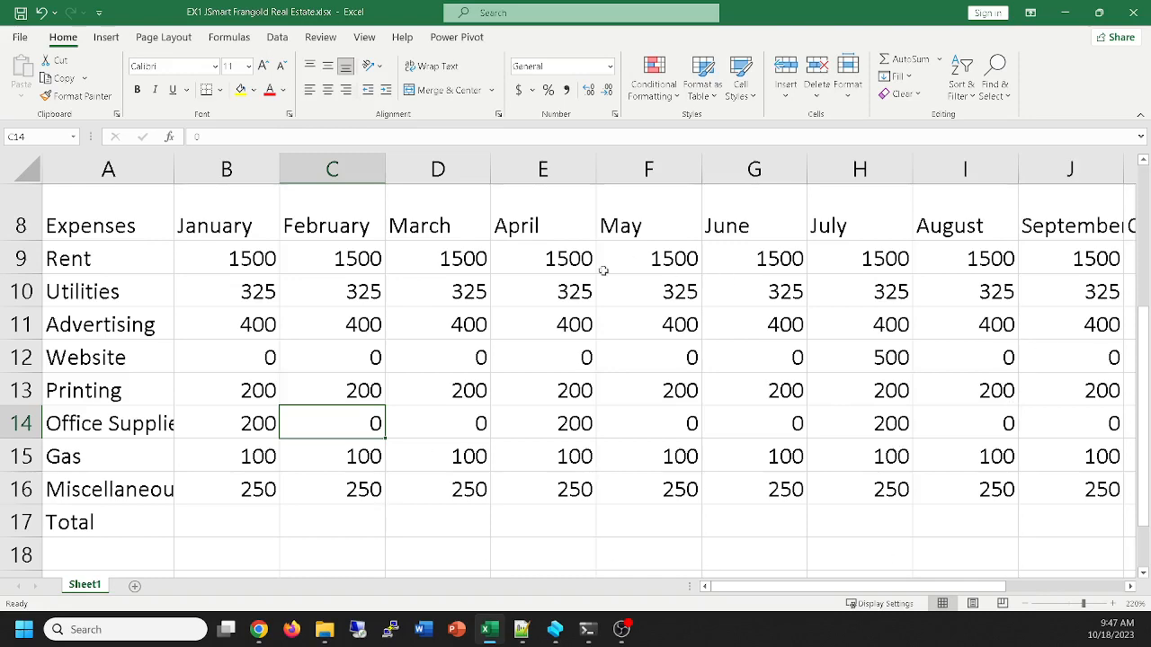
{"action": "scroll", "coordinate": [598, 270], "scroll_direction": "down", "scroll_amount": 3}
{"action": "scroll", "coordinate": [590, 282], "scroll_direction": "down", "scroll_amount": 1}
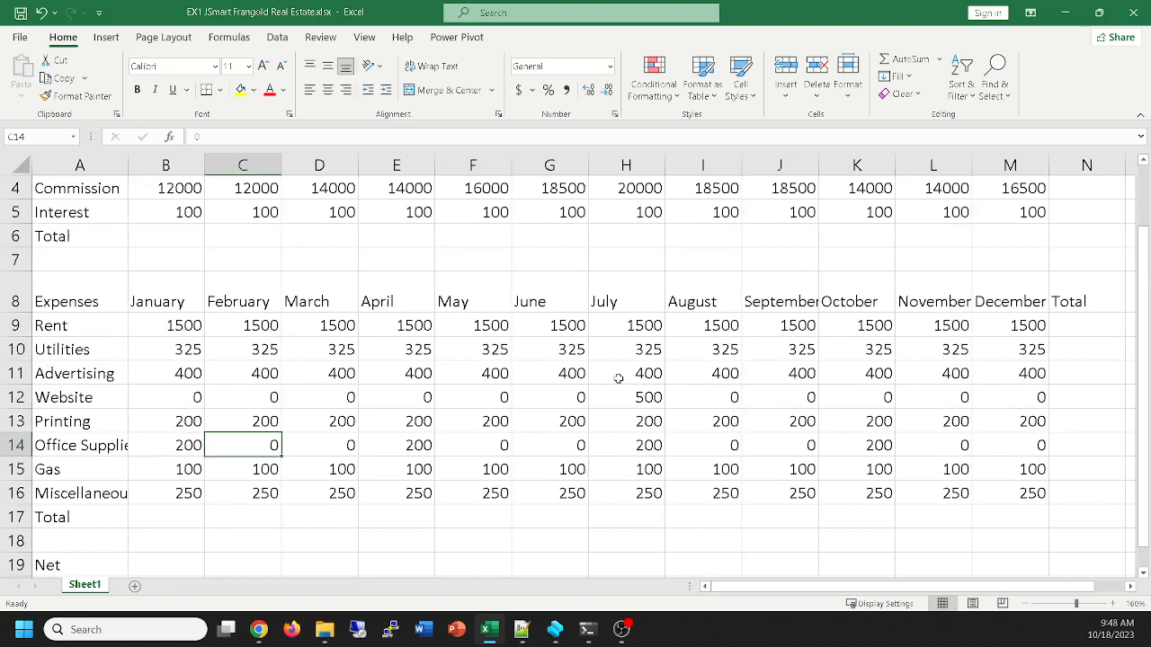
{"action": "left_click", "coordinate": [624, 258]}
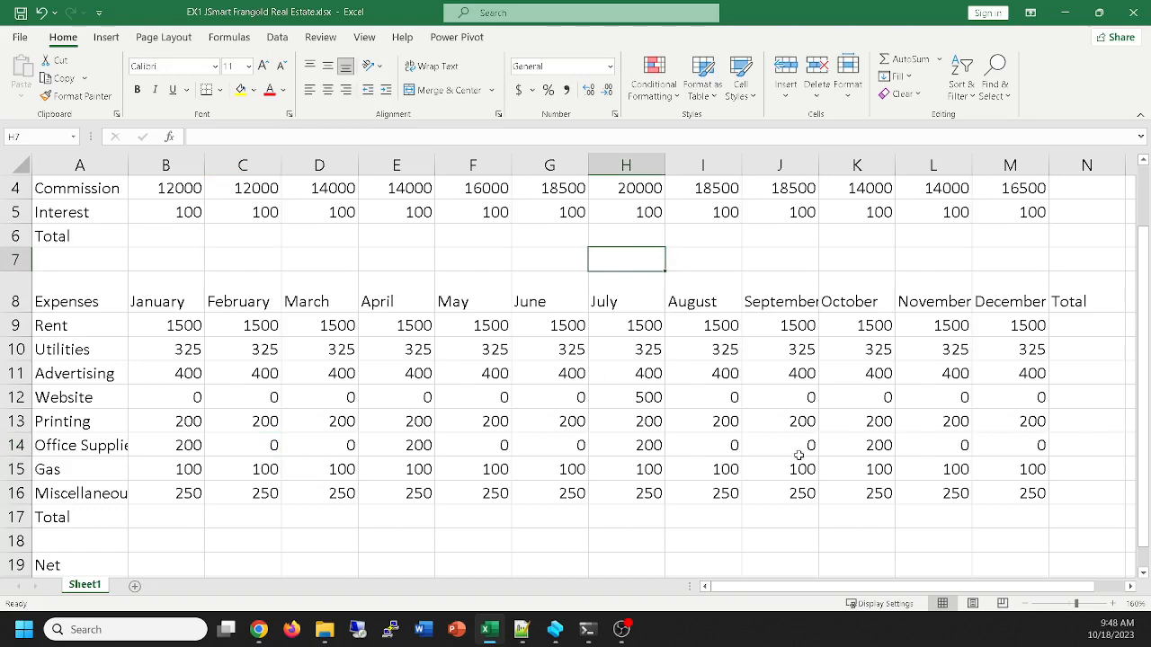
{"action": "scroll", "coordinate": [785, 457], "scroll_direction": "up", "scroll_amount": 1}
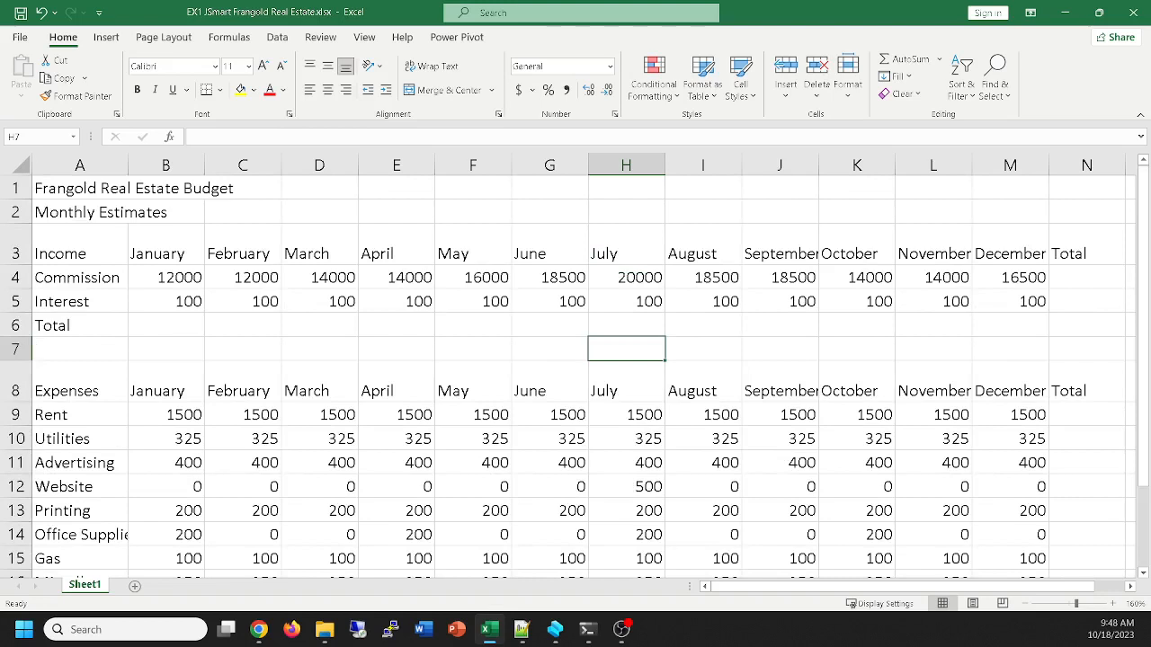
{"action": "key", "text": "alt+Tab"}
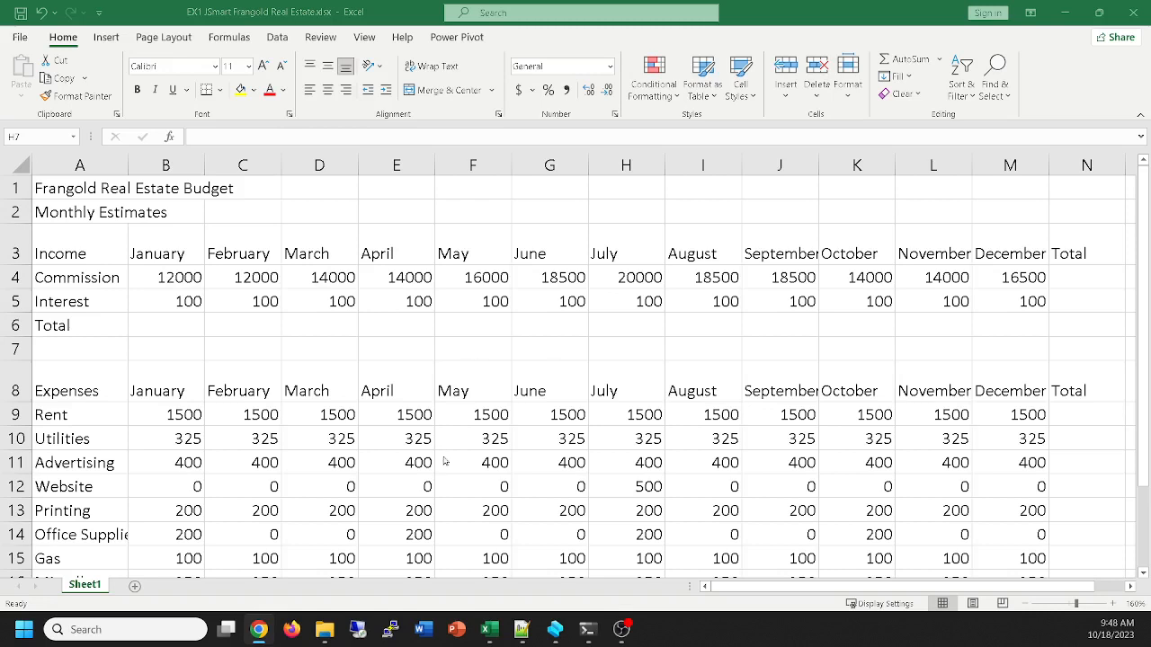
{"action": "left_click", "coordinate": [730, 589]}
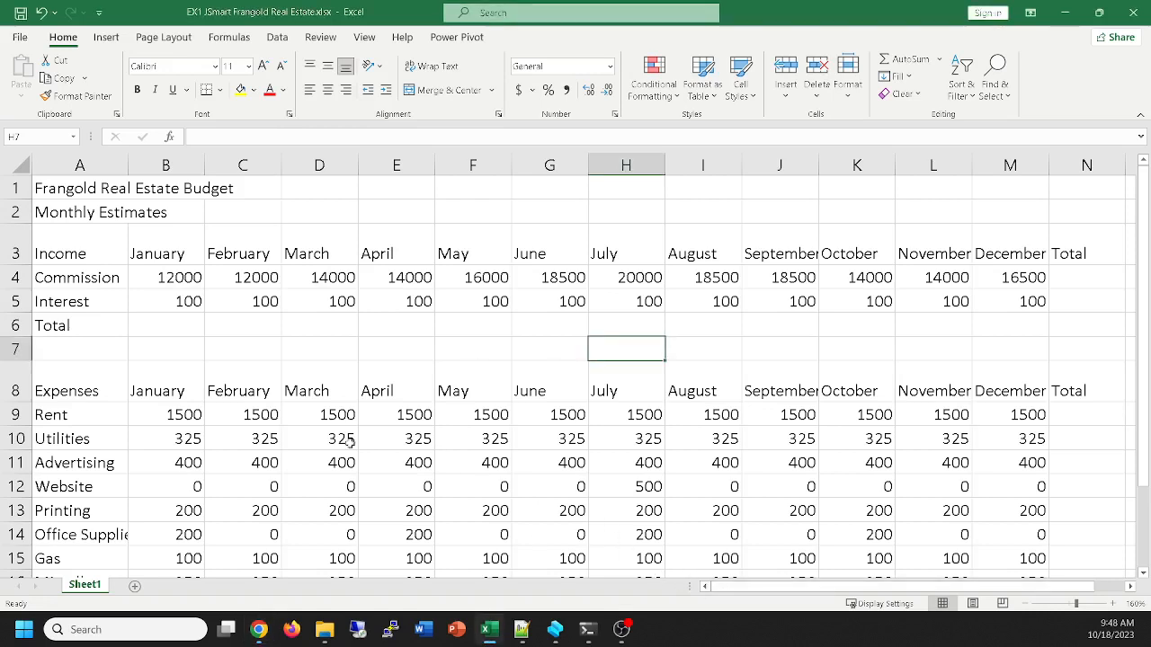
Enter the formula =b4+b5 in B6 to total the January commission and interest income
{"action": "left_click", "coordinate": [180, 326]}
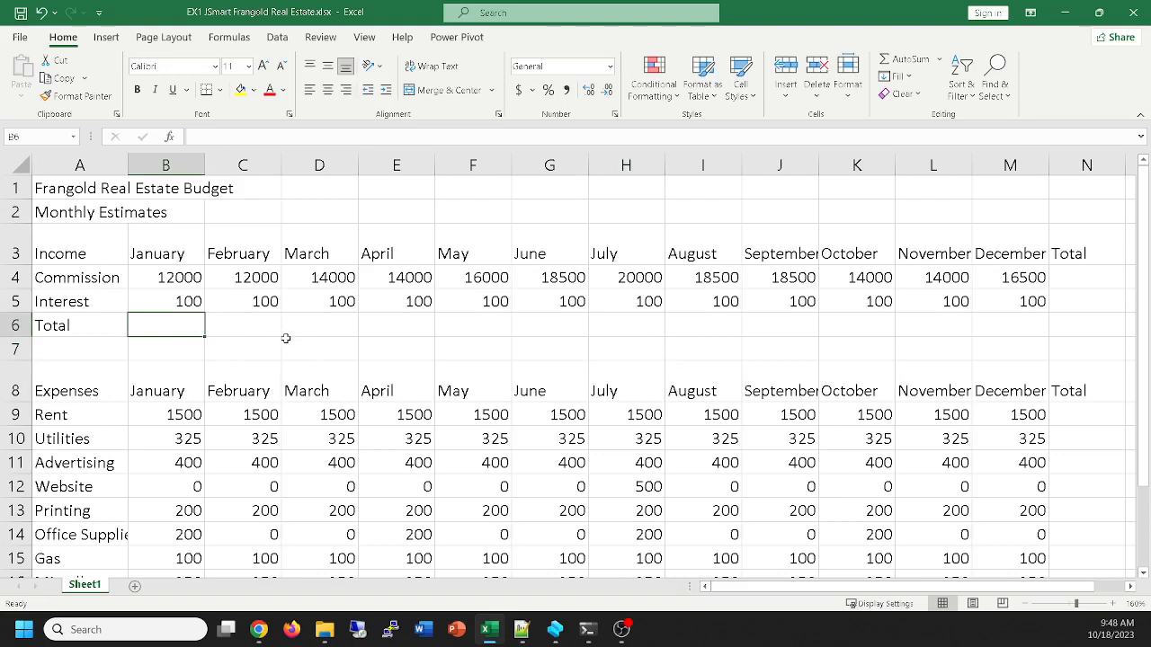
{"action": "scroll", "coordinate": [284, 336], "scroll_direction": "up", "scroll_amount": 5, "text": "ctrl"}
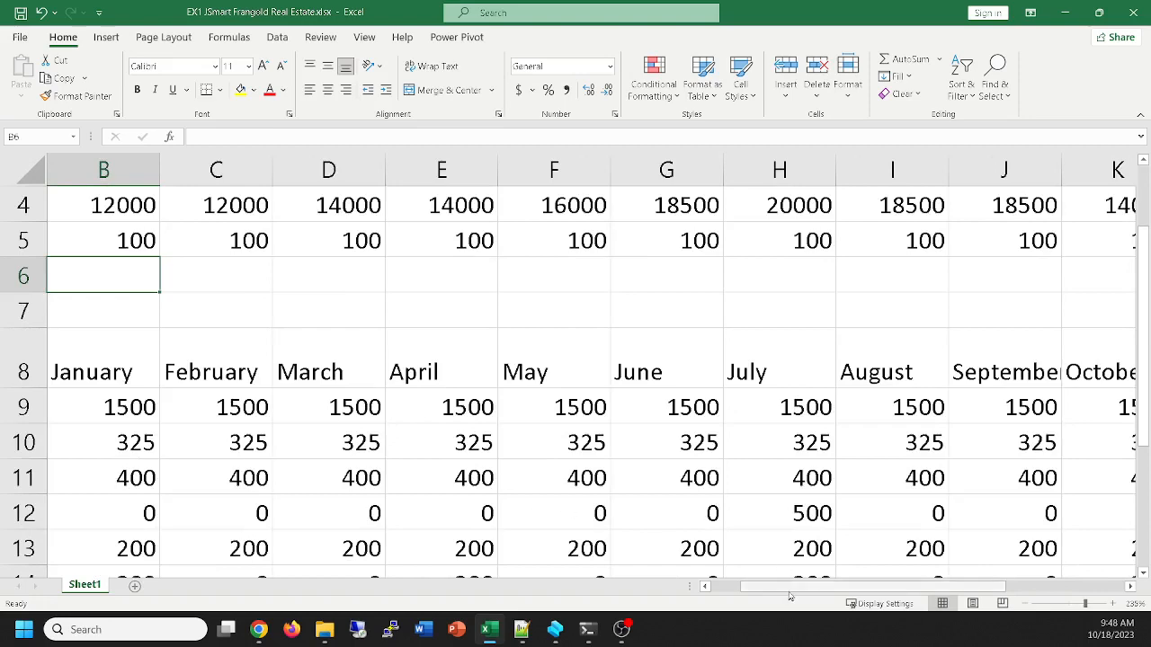
{"action": "left_click_drag", "start_coordinate": [785, 587], "coordinate": [743, 587]}
{"action": "scroll", "coordinate": [376, 381], "scroll_direction": "up", "scroll_amount": 1}
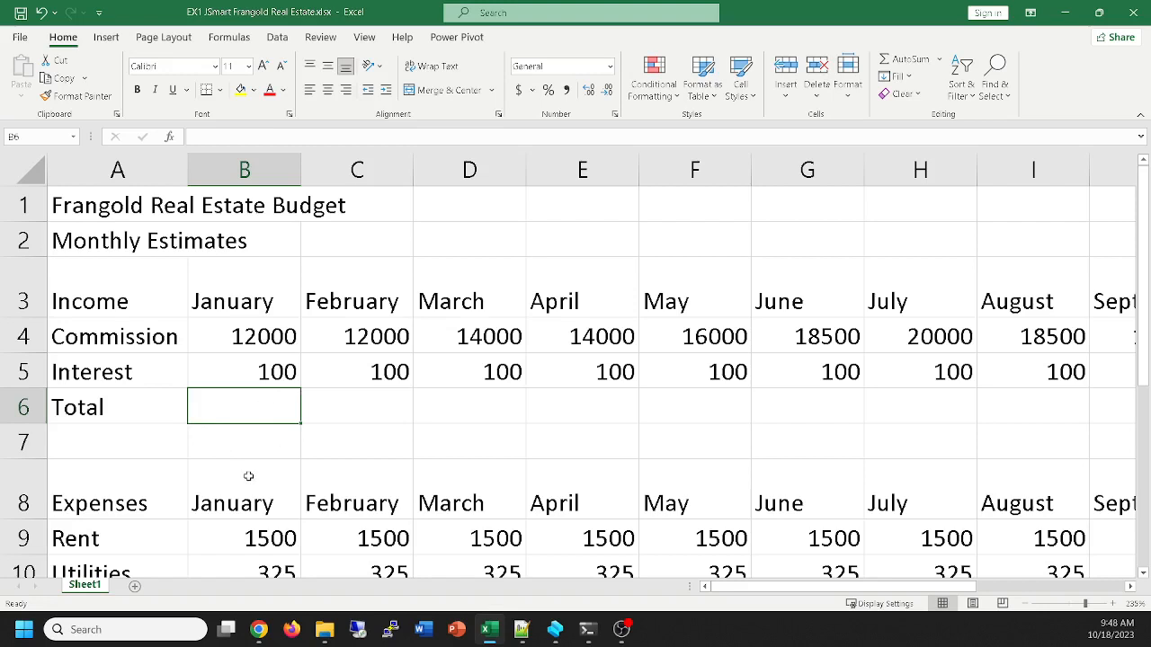
{"action": "type", "text": "="}
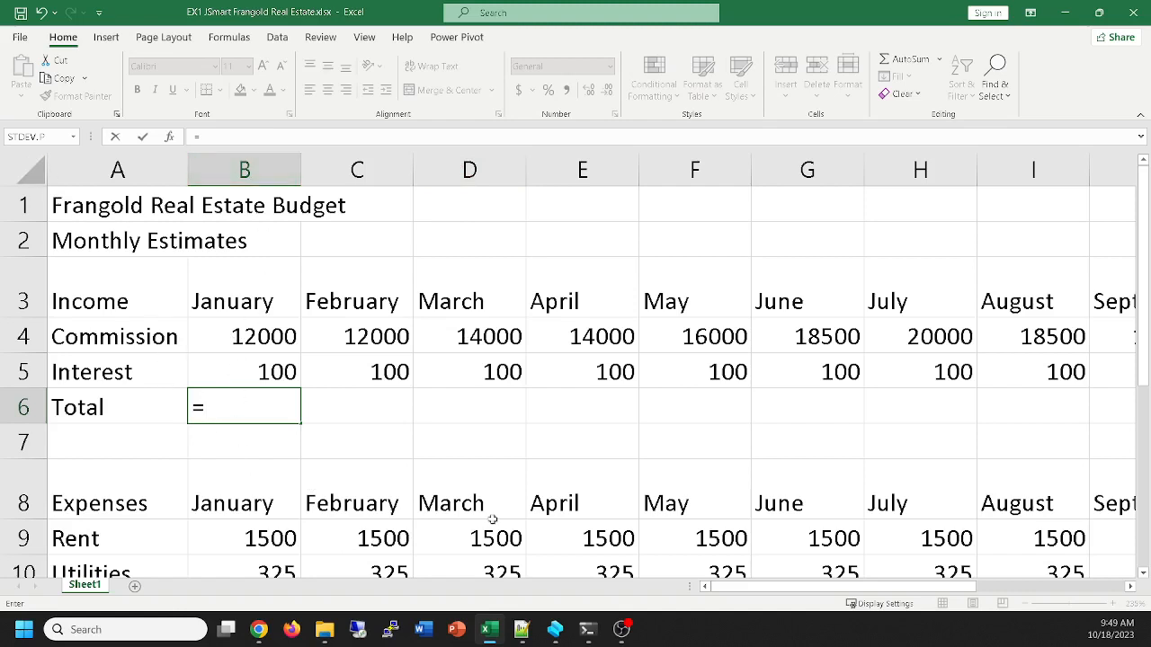
{"action": "type", "text": "b5"}
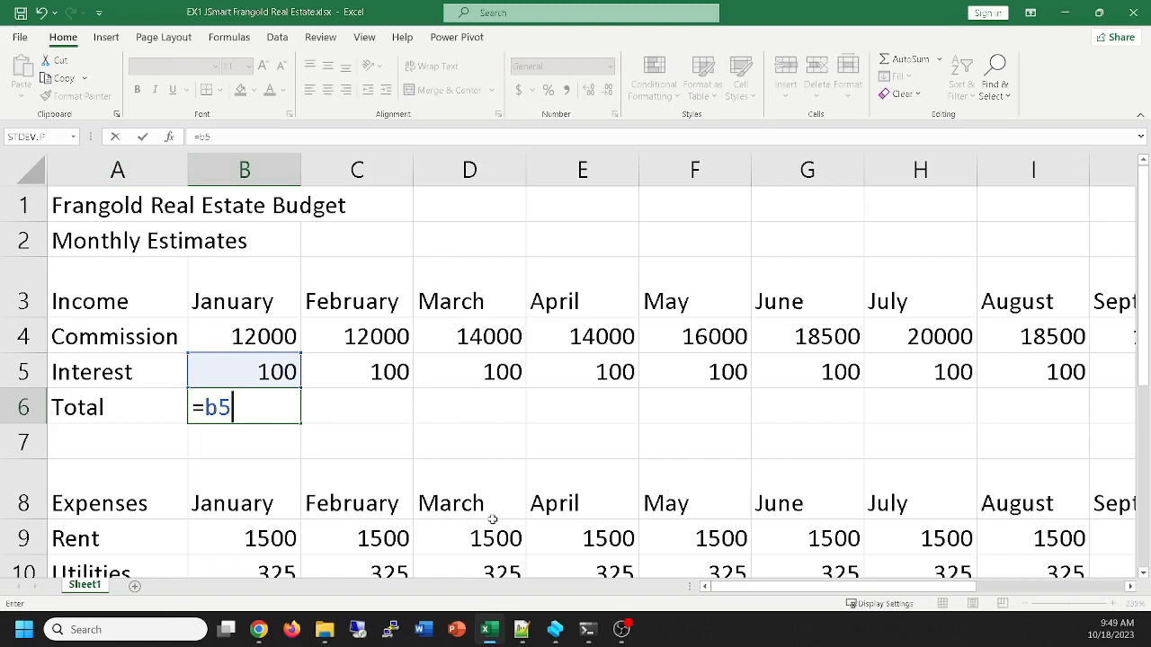
{"action": "key", "text": "BackSpace"}
{"action": "type", "text": "4"}
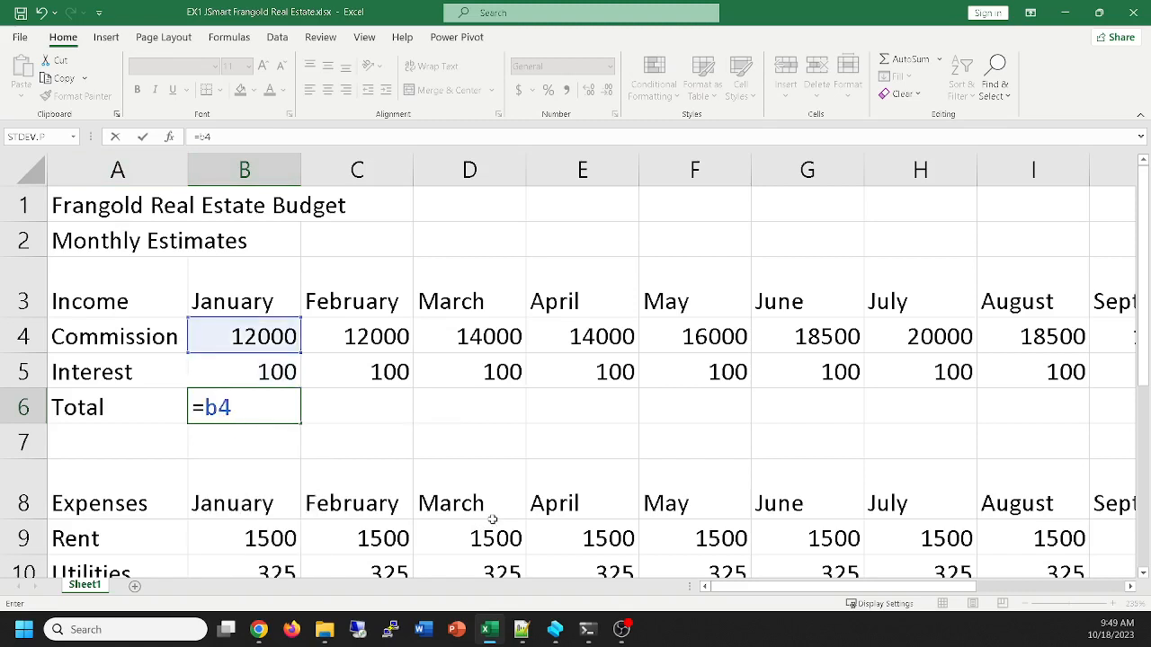
{"action": "type", "text": "+b5"}
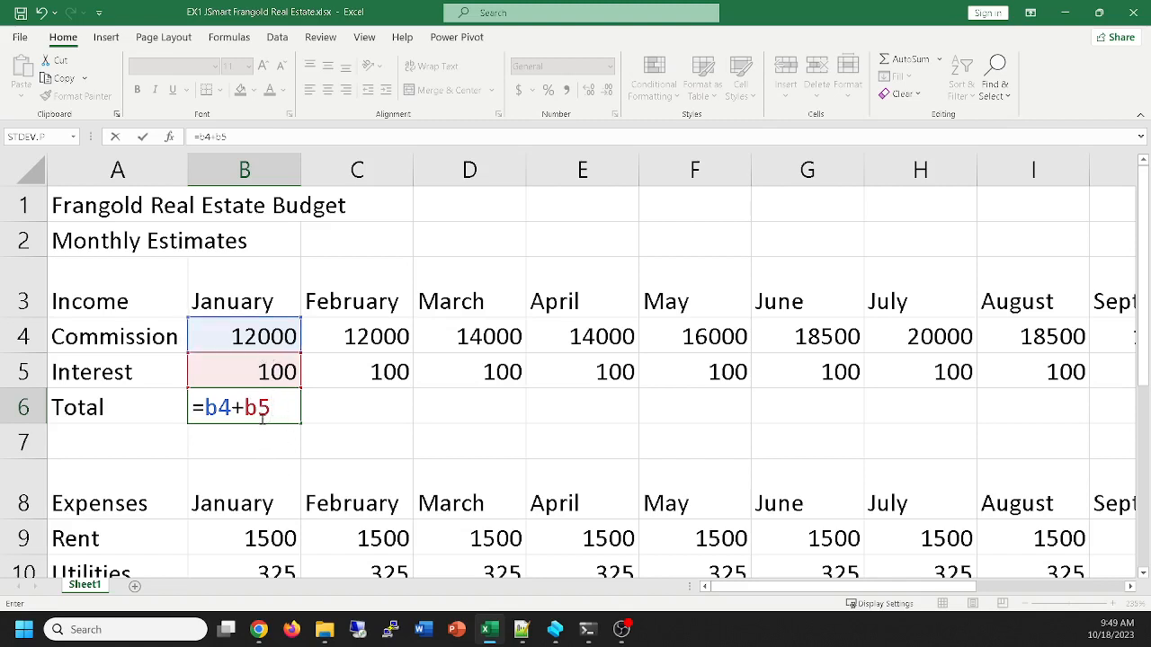
{"action": "key", "text": "Return"}
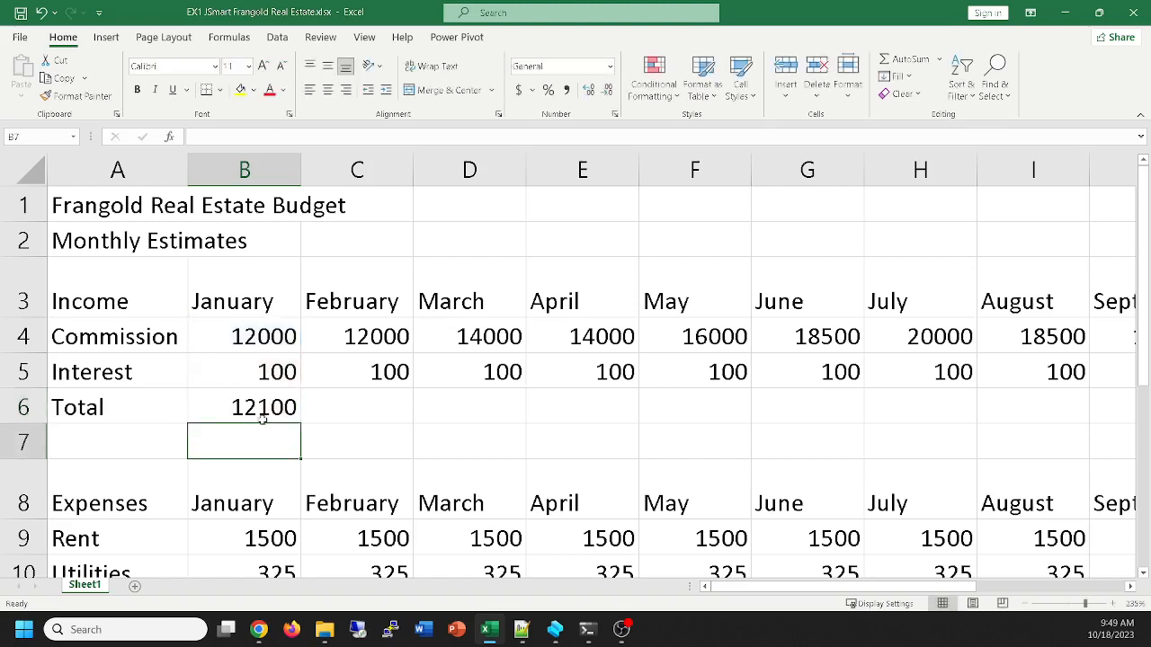
Total the February income in C6 with a SUM function over the range C4:C5
{"action": "left_click", "coordinate": [358, 409]}
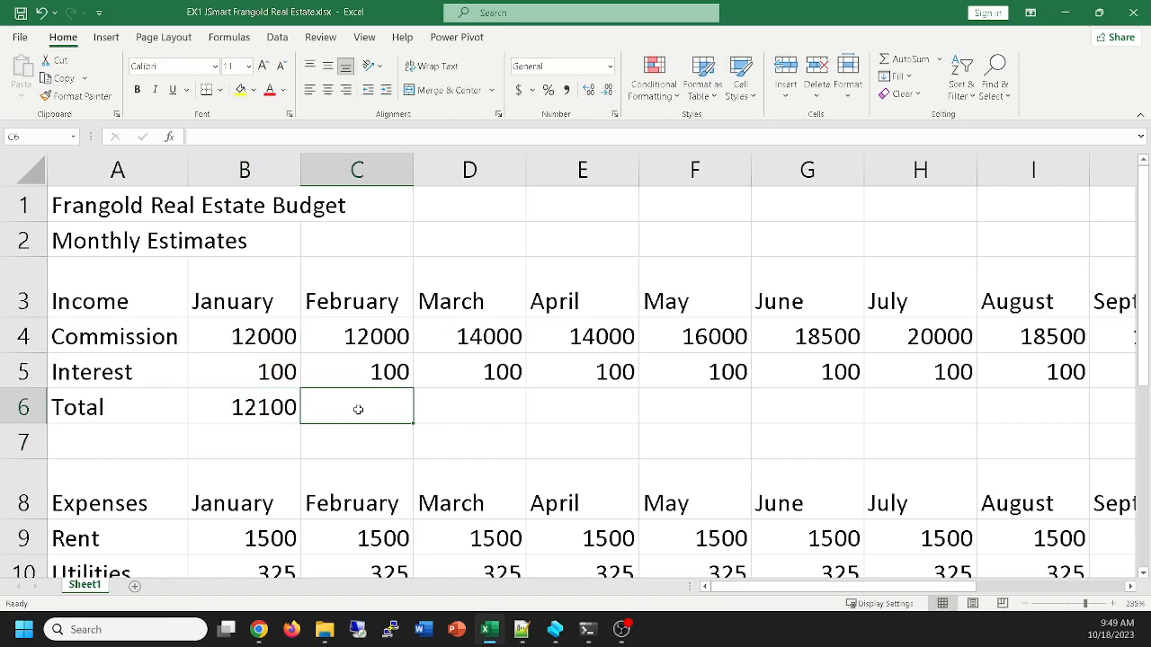
{"action": "type", "text": "=sum"}
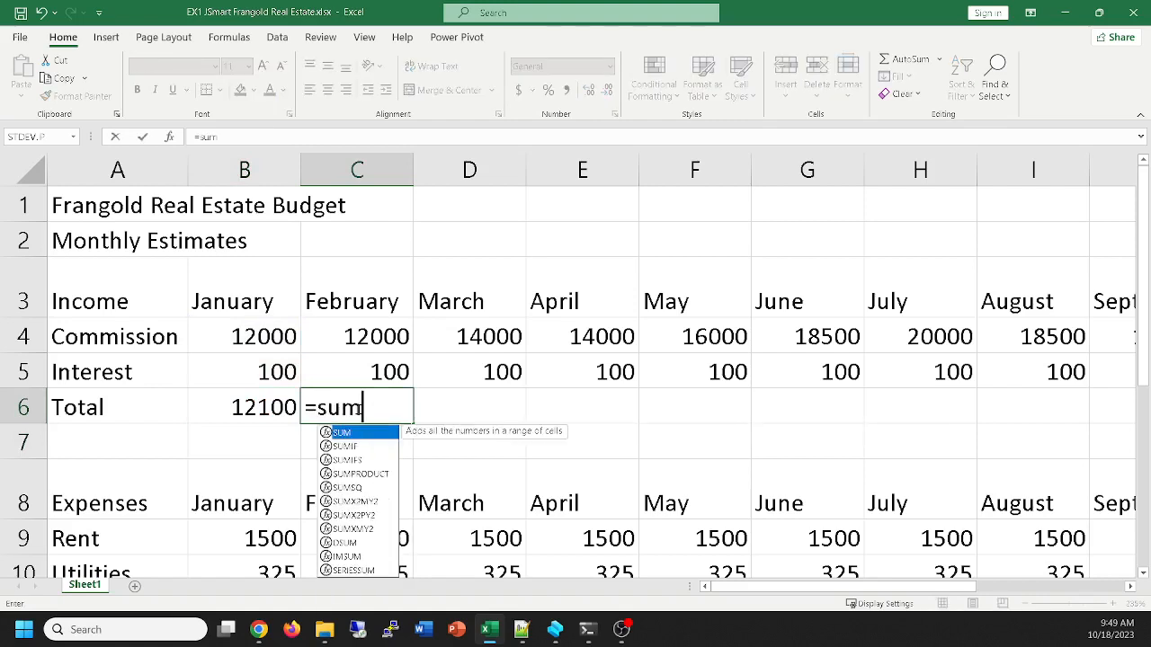
{"action": "type", "text": "("}
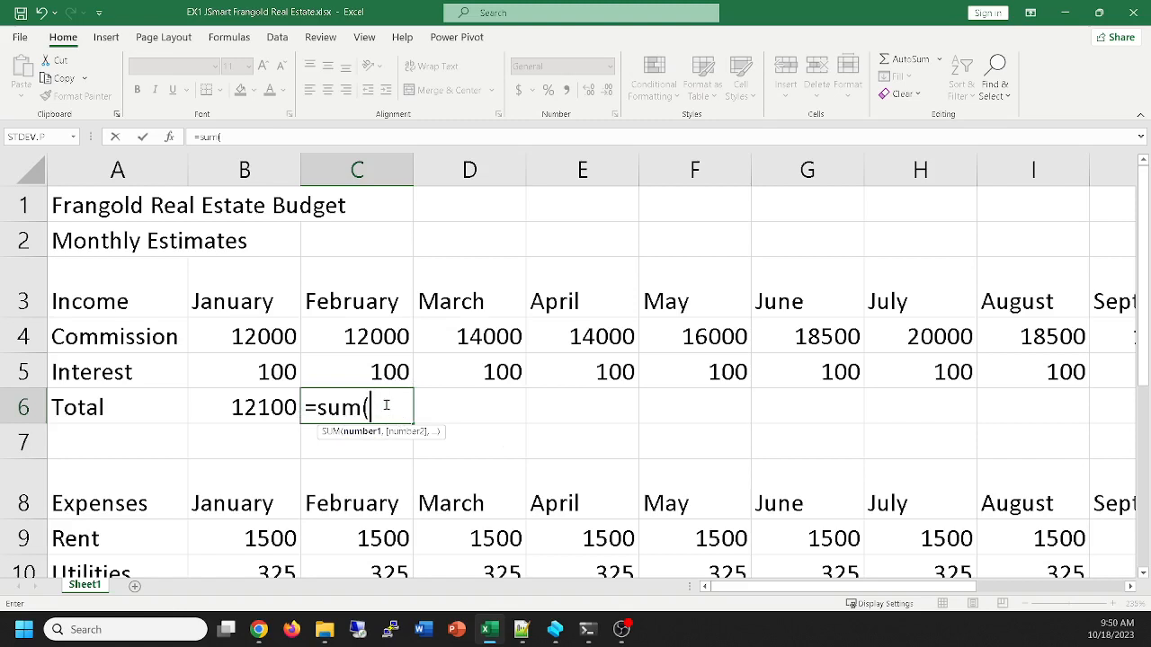
{"action": "type", "text": "c4:"}
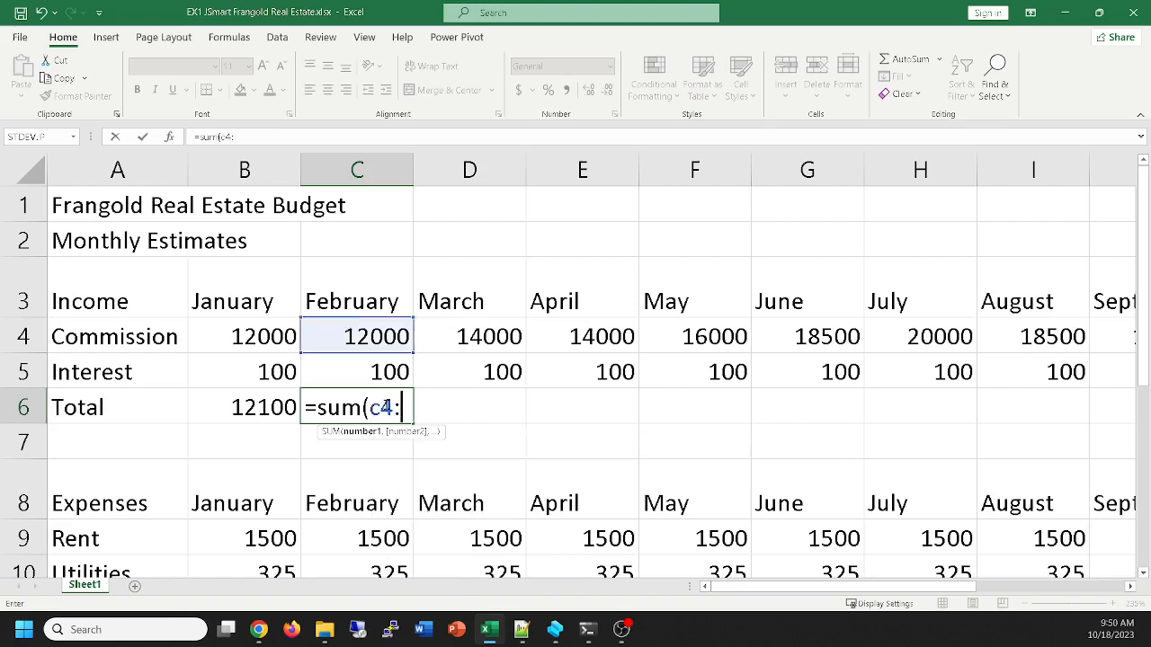
{"action": "type", "text": "c5"}
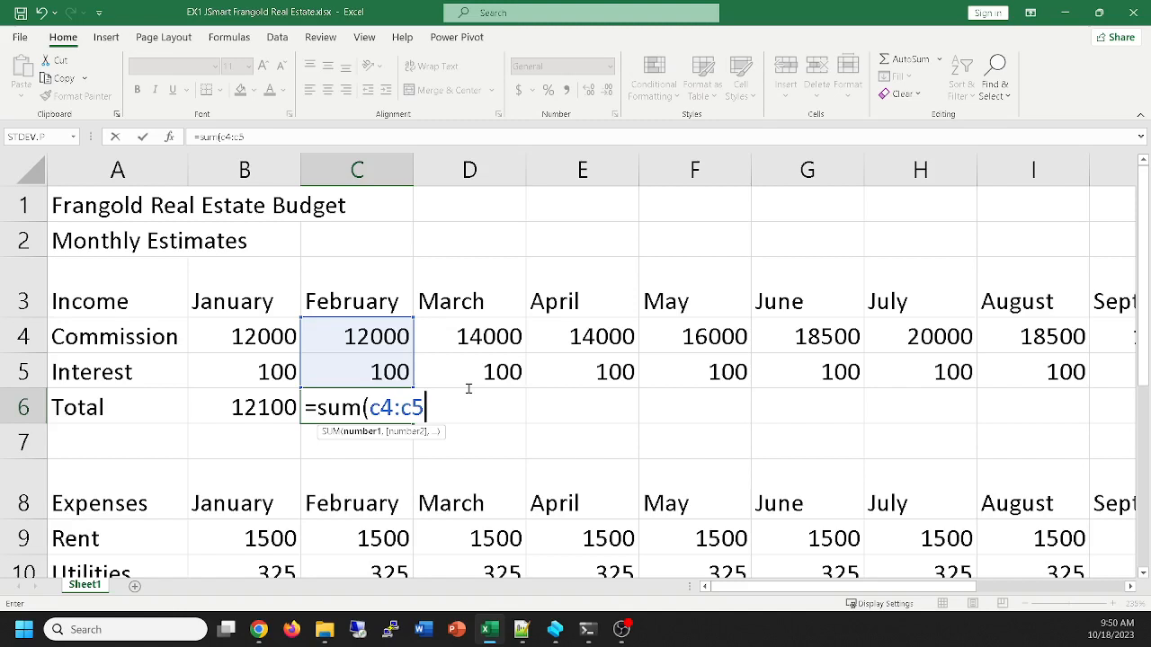
{"action": "key", "text": "Return"}
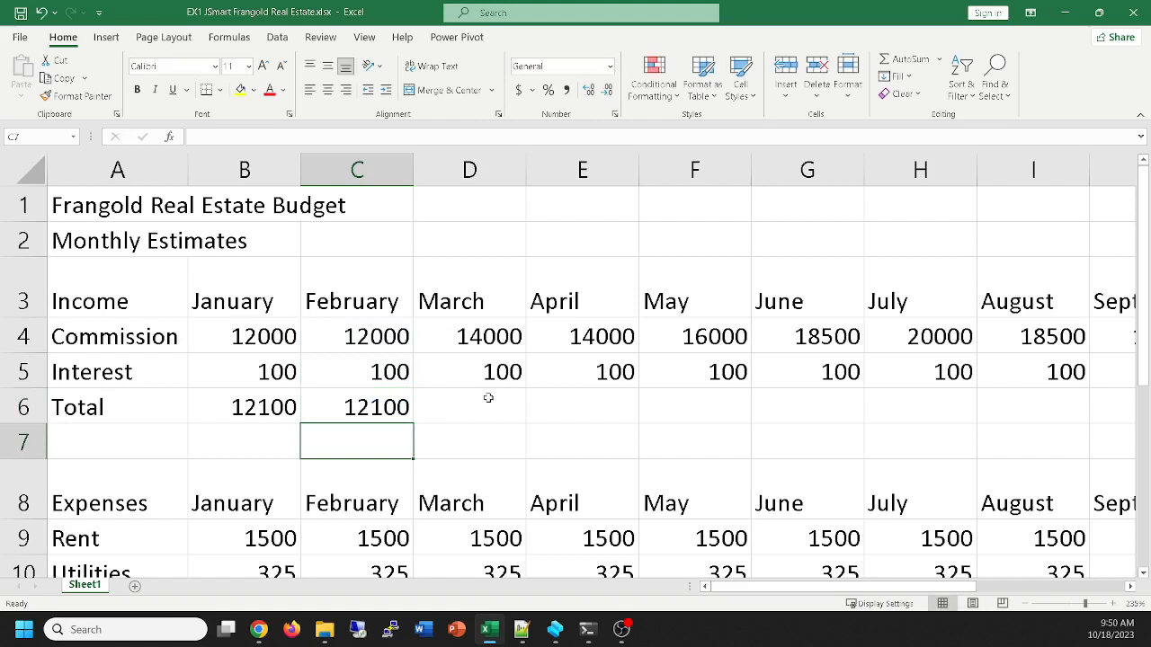
Build the formula =D4+D5 in D6 by picking the March Commission and Interest cells as references
{"action": "left_click", "coordinate": [492, 407]}
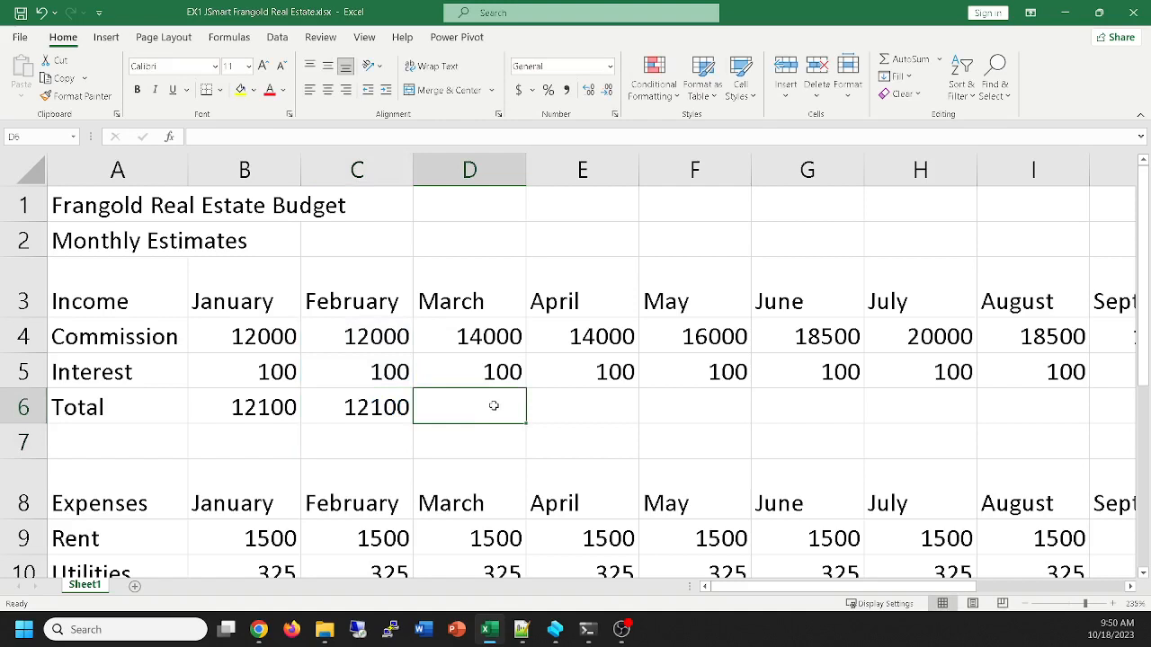
{"action": "type", "text": "="}
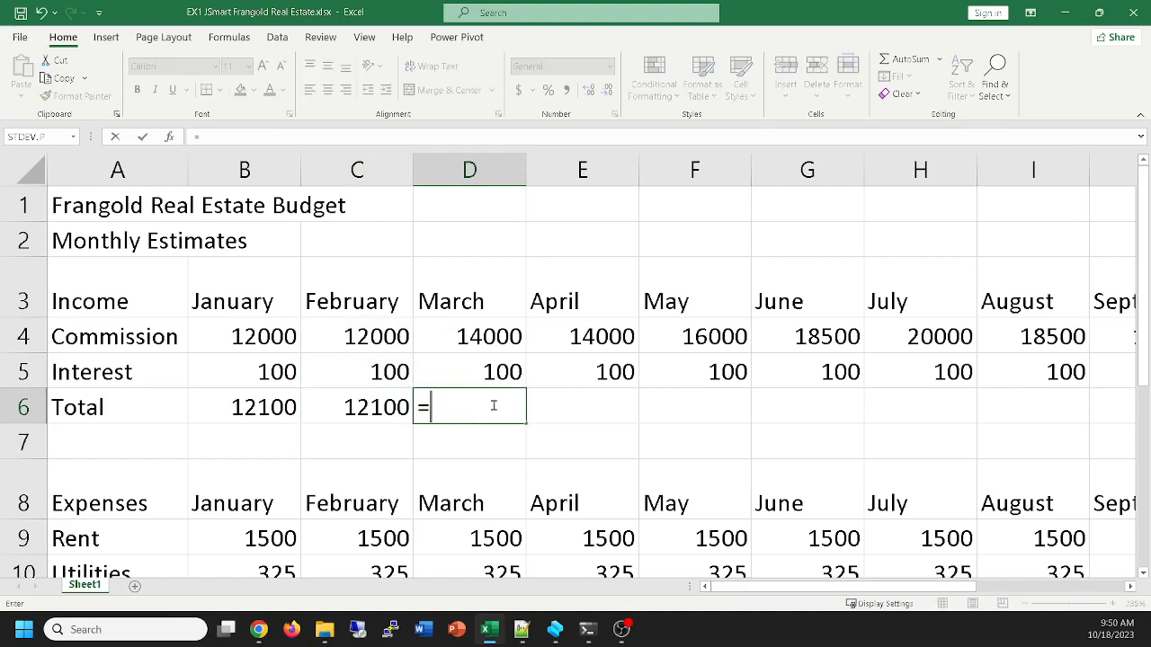
{"action": "left_click", "coordinate": [476, 336]}
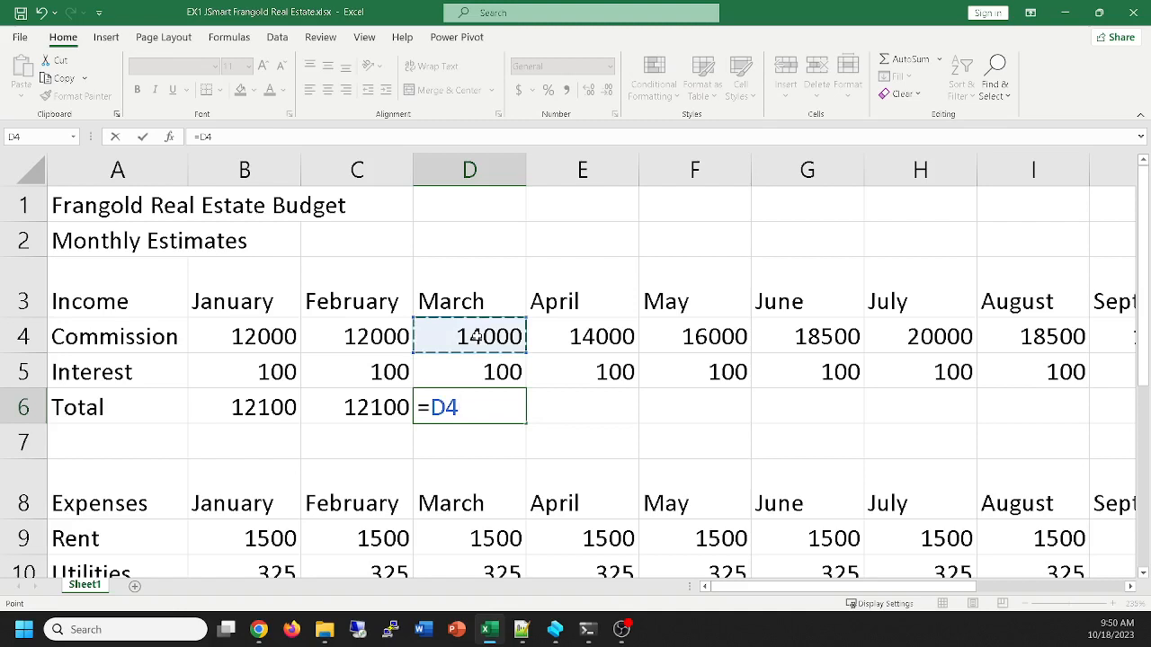
{"action": "type", "text": "+"}
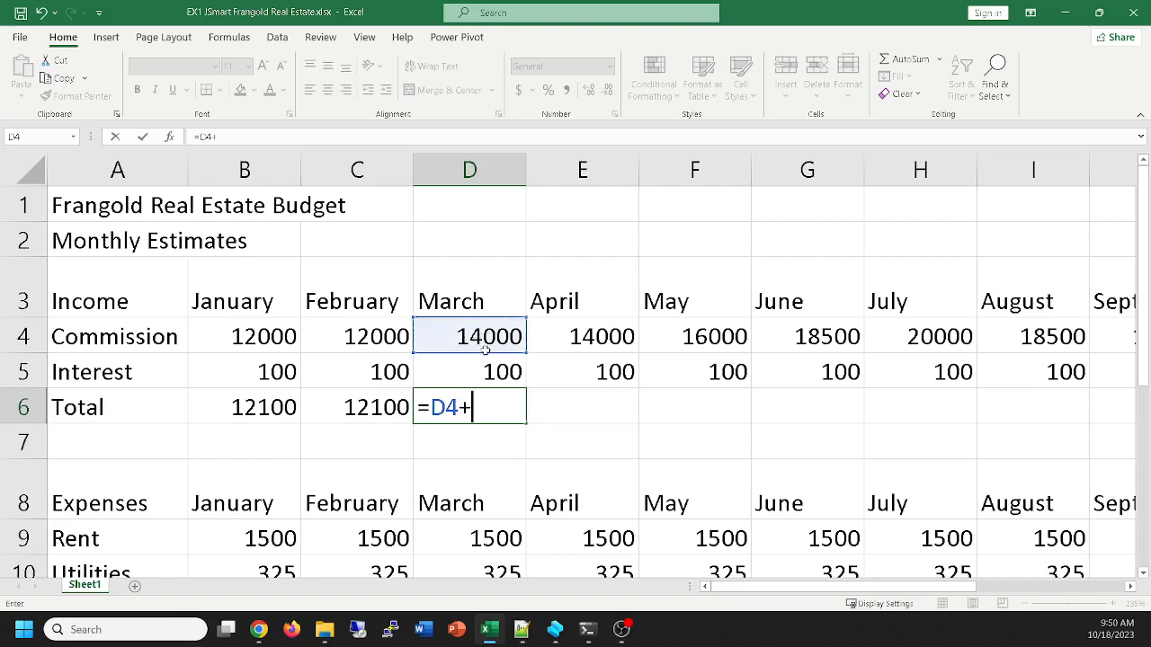
{"action": "left_click", "coordinate": [467, 369]}
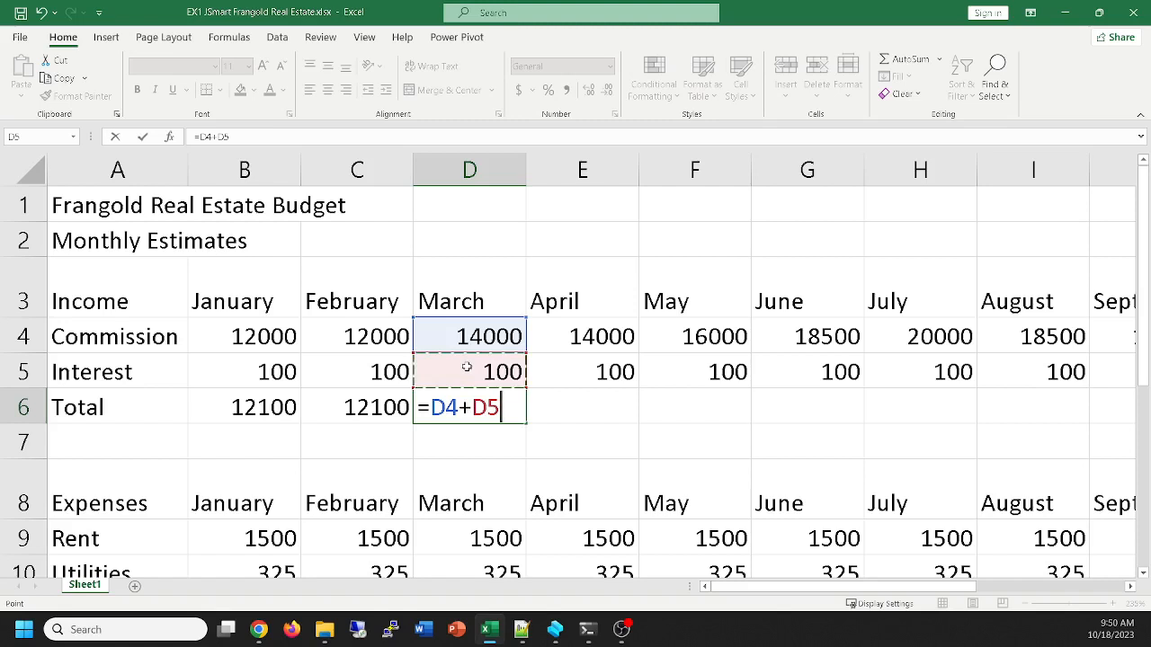
{"action": "left_click", "coordinate": [919, 251]}
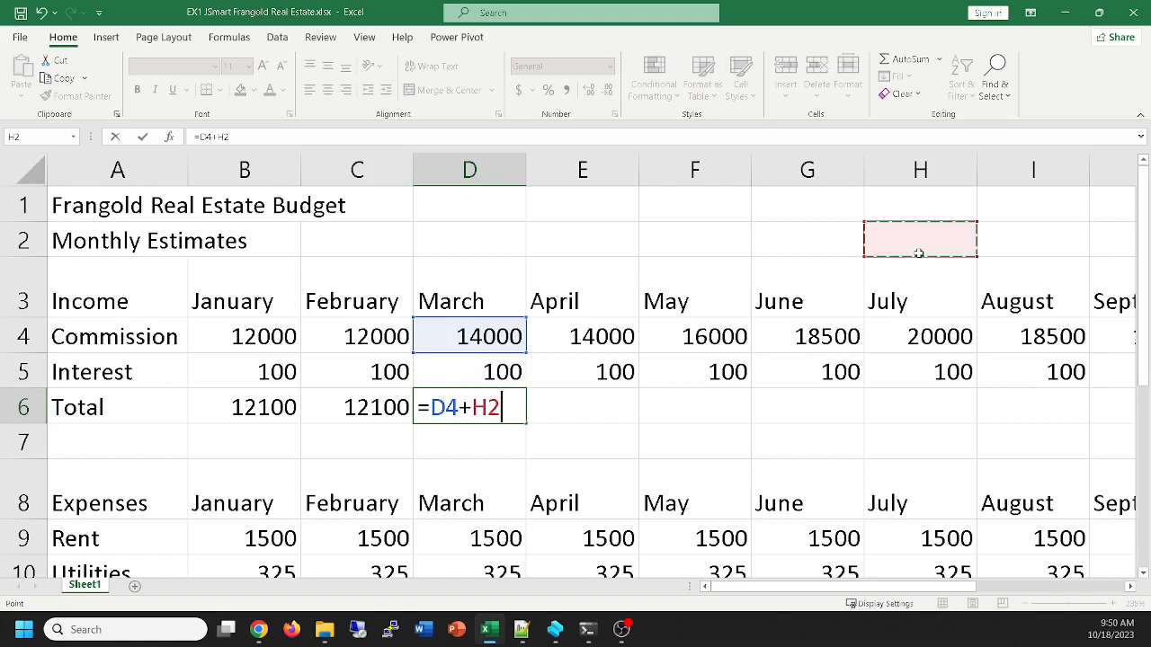
{"action": "left_click", "coordinate": [935, 334]}
{"action": "left_click", "coordinate": [836, 377]}
{"action": "left_click", "coordinate": [730, 450]}
{"action": "left_click", "coordinate": [685, 505]}
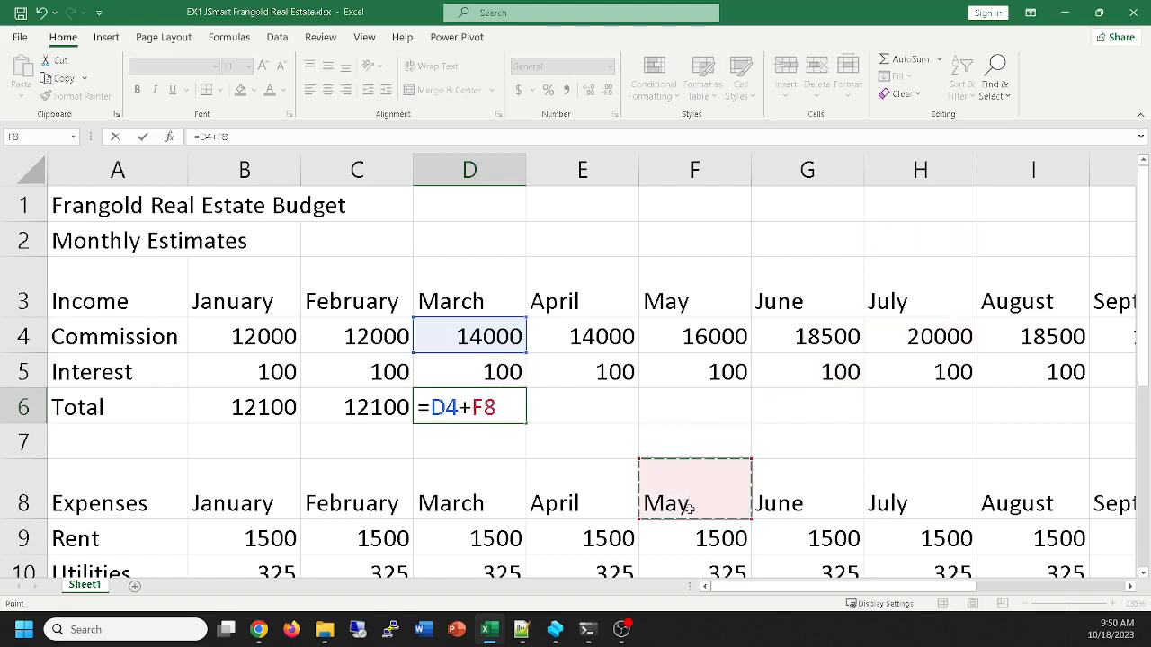
{"action": "left_click", "coordinate": [919, 529]}
{"action": "left_click", "coordinate": [1047, 437]}
{"action": "left_click", "coordinate": [901, 260]}
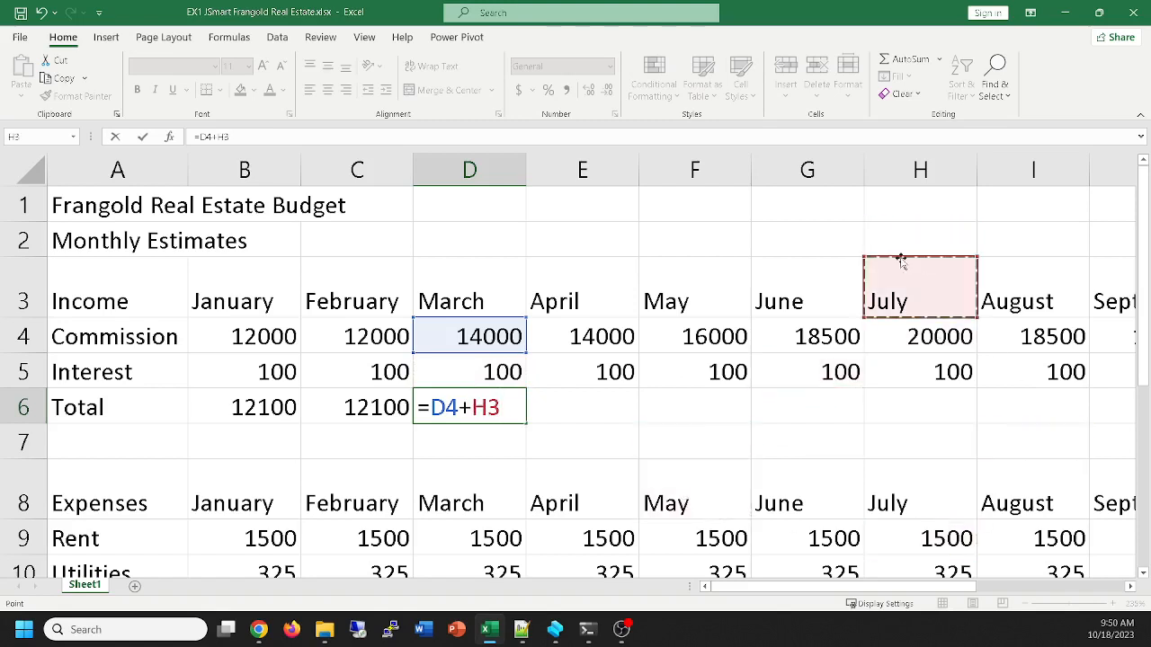
{"action": "left_click", "coordinate": [600, 241]}
{"action": "left_click", "coordinate": [606, 373]}
{"action": "left_click", "coordinate": [595, 442]}
{"action": "left_click", "coordinate": [430, 503]}
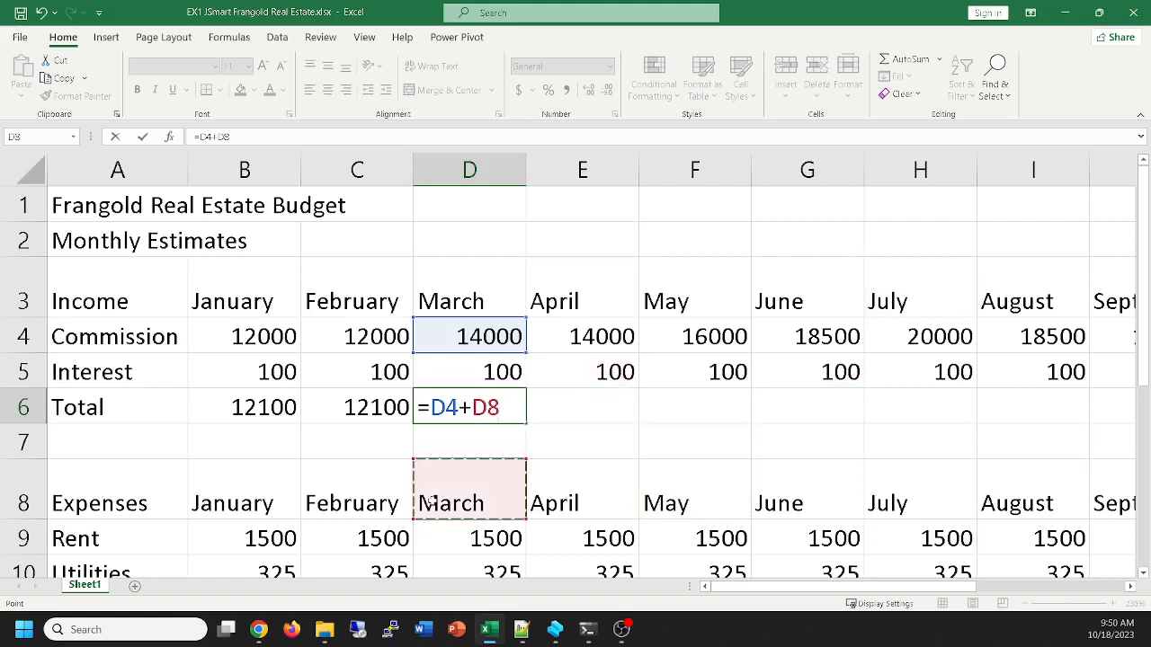
{"action": "left_click", "coordinate": [295, 474]}
{"action": "left_click", "coordinate": [691, 446]}
{"action": "left_click", "coordinate": [698, 299]}
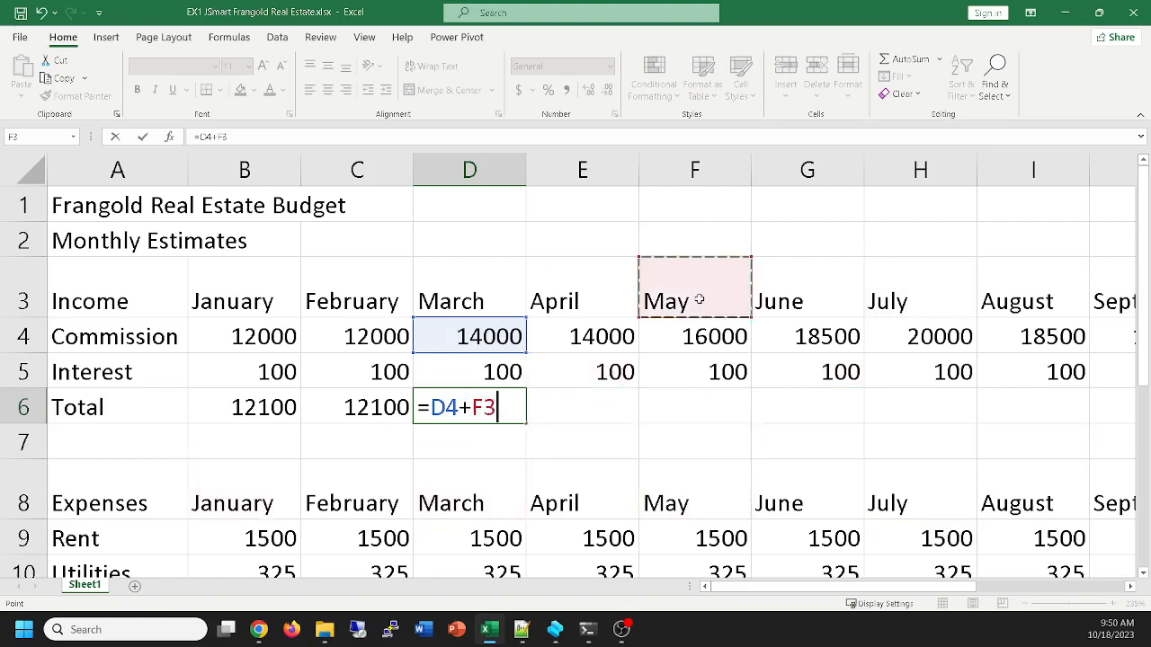
{"action": "left_click", "coordinate": [739, 365]}
{"action": "left_click", "coordinate": [506, 370]}
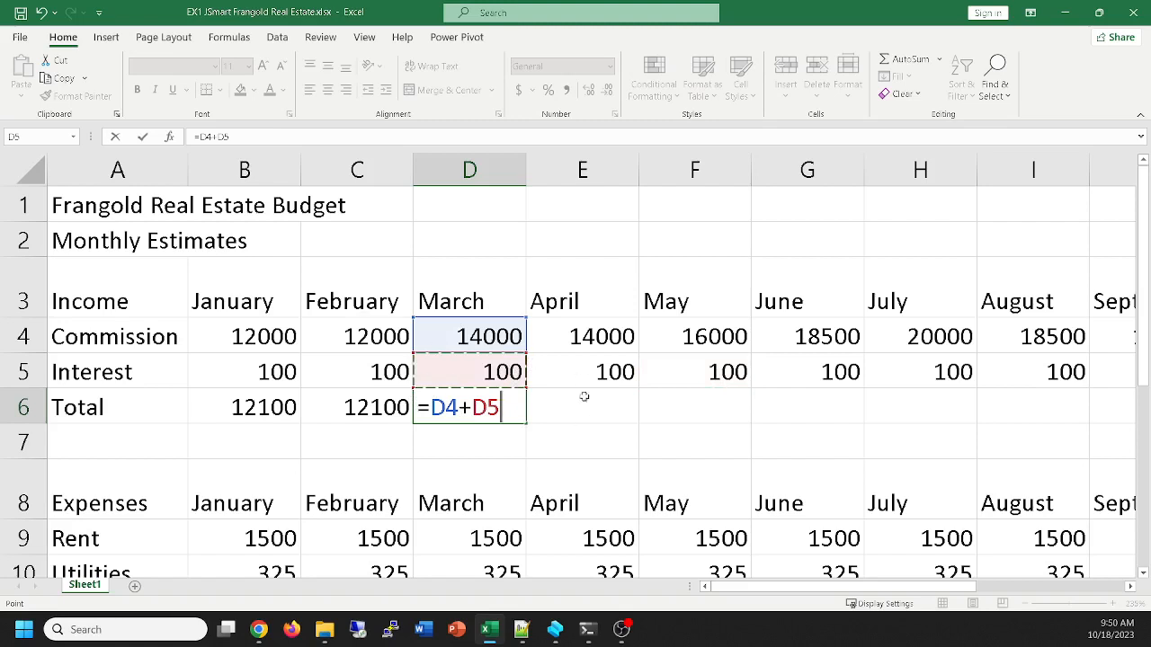
{"action": "left_click", "coordinate": [678, 349]}
{"action": "left_click", "coordinate": [787, 402]}
{"action": "left_click", "coordinate": [642, 534]}
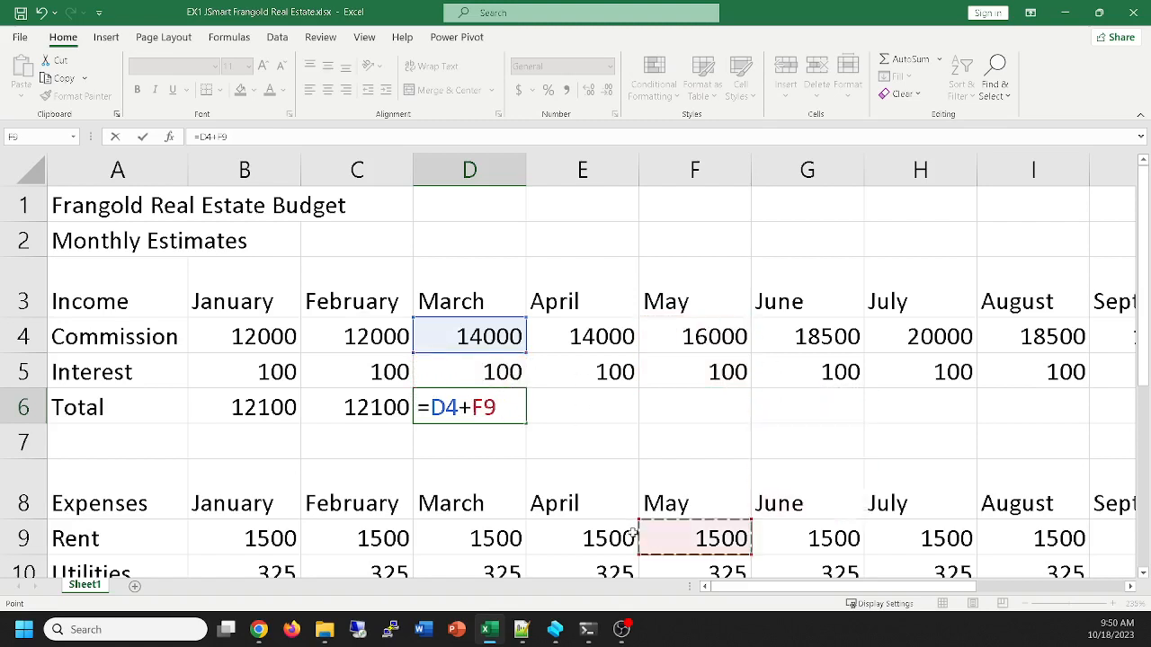
{"action": "left_click", "coordinate": [500, 530]}
{"action": "left_click", "coordinate": [351, 463]}
{"action": "left_click", "coordinate": [653, 238]}
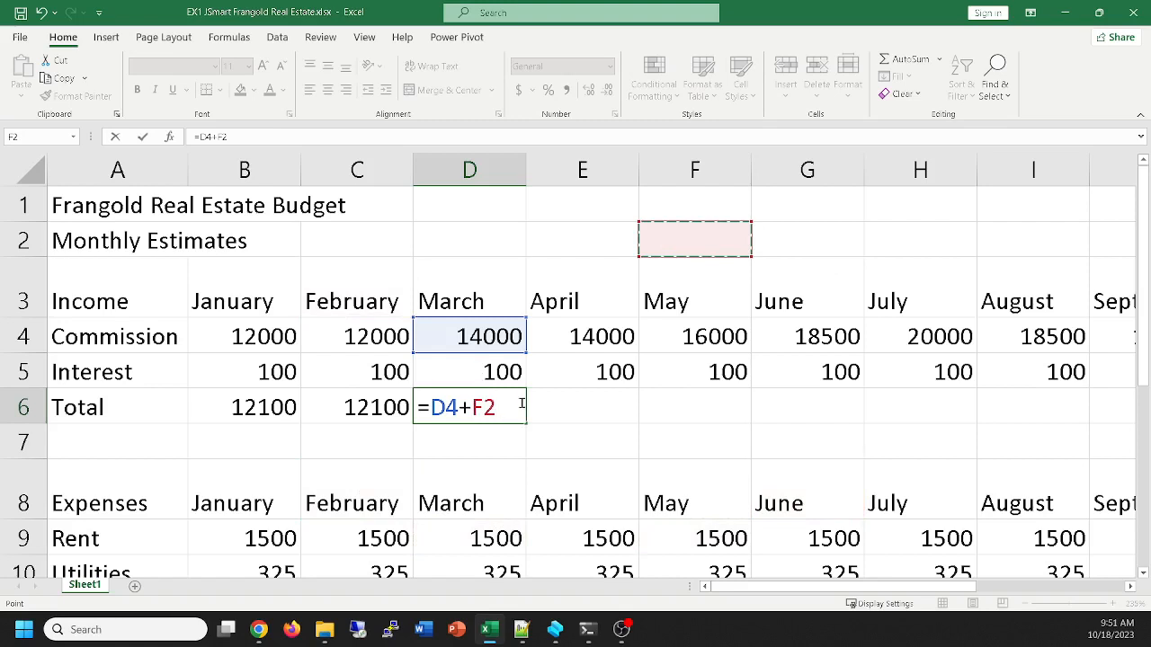
Point the second reference of the March total formula back at D5 and commit the formula
{"action": "left_click", "coordinate": [491, 374]}
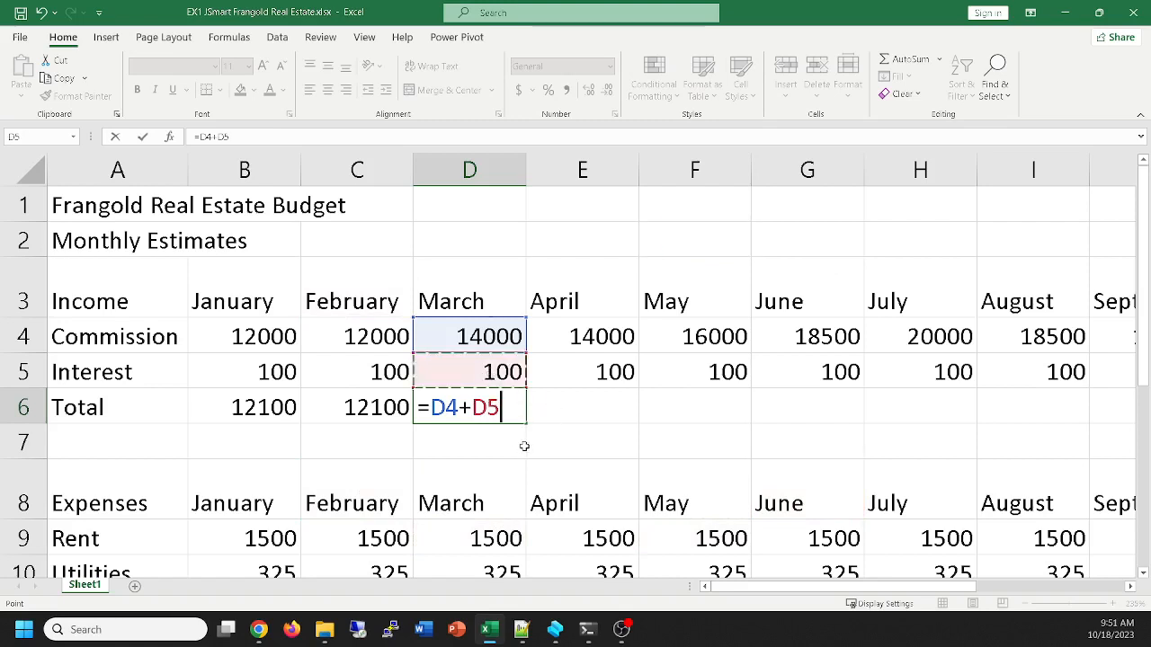
{"action": "key", "text": "Return"}
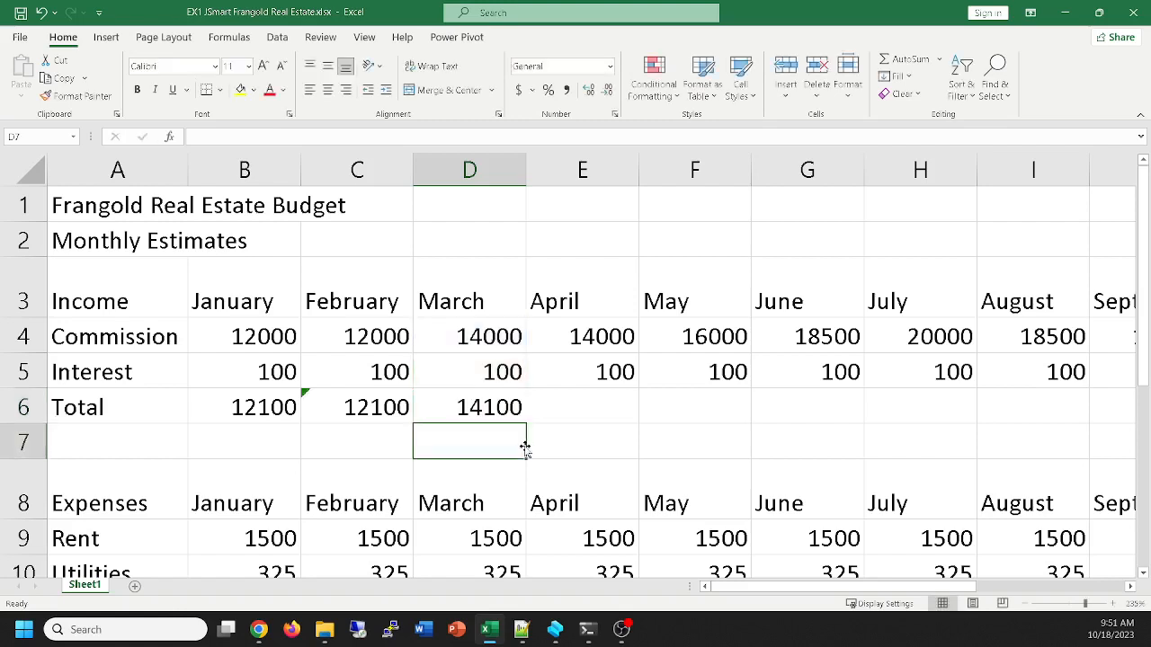
Total the April income in E6 with AutoSum over E4:E5 and accept the formula
{"action": "left_click", "coordinate": [582, 399]}
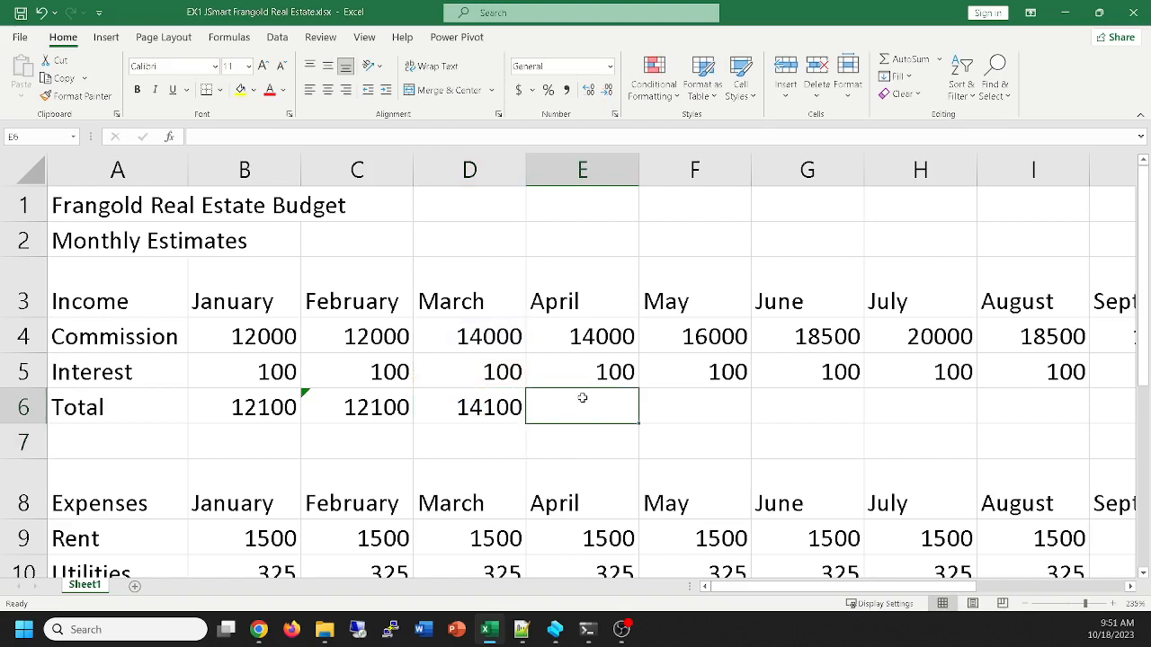
{"action": "left_click", "coordinate": [892, 59]}
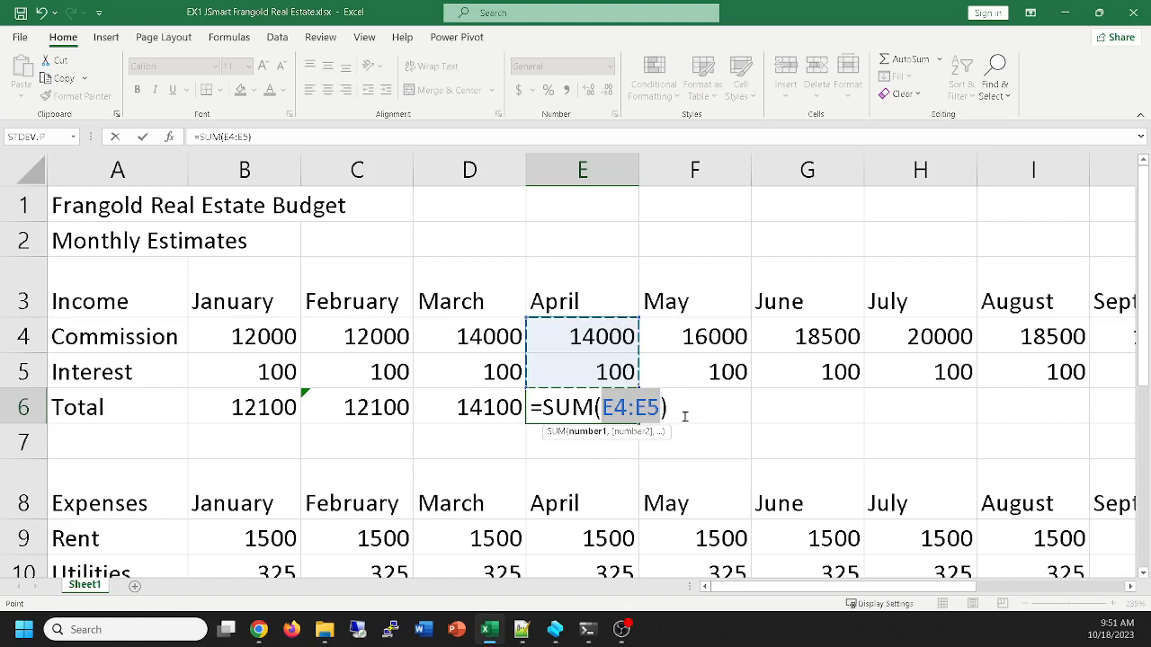
{"action": "left_click", "coordinate": [143, 138]}
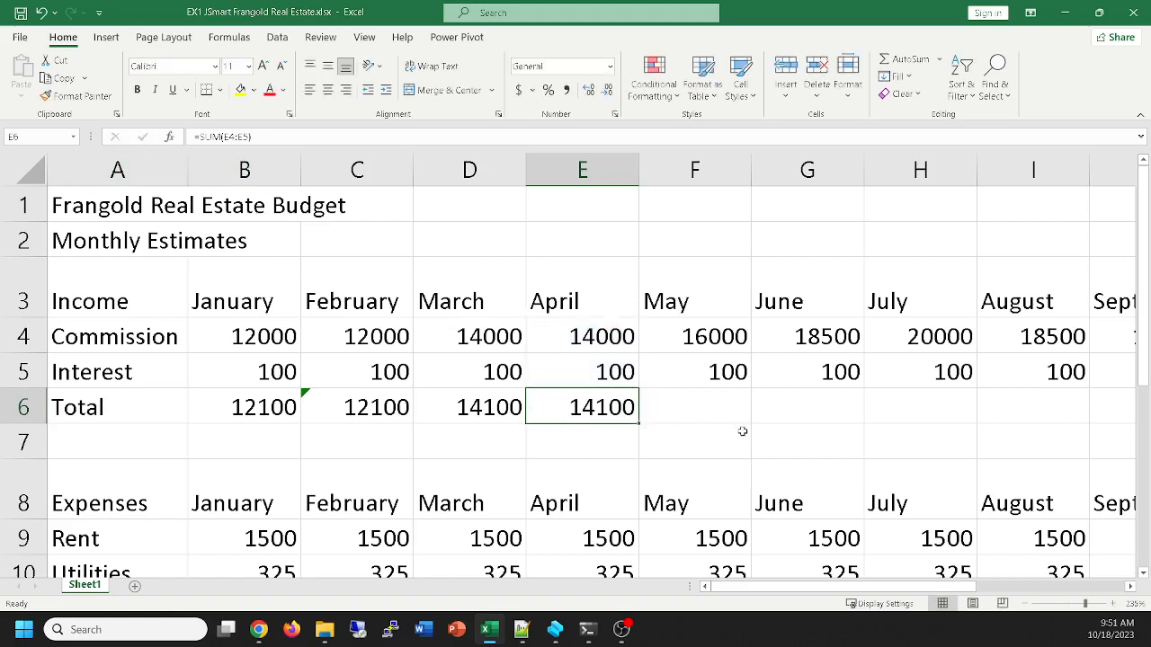
Total the May income in F6 with AutoSum over F4:F5 and fill the formula across to June in G6
{"action": "left_click", "coordinate": [694, 401]}
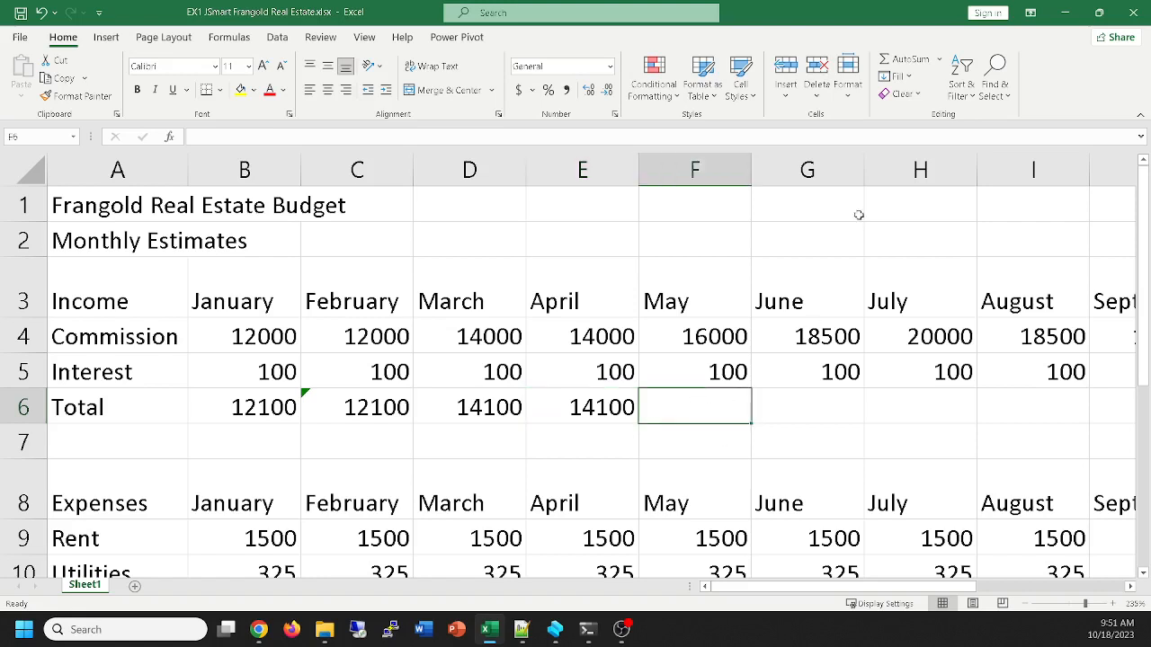
{"action": "left_click", "coordinate": [888, 60]}
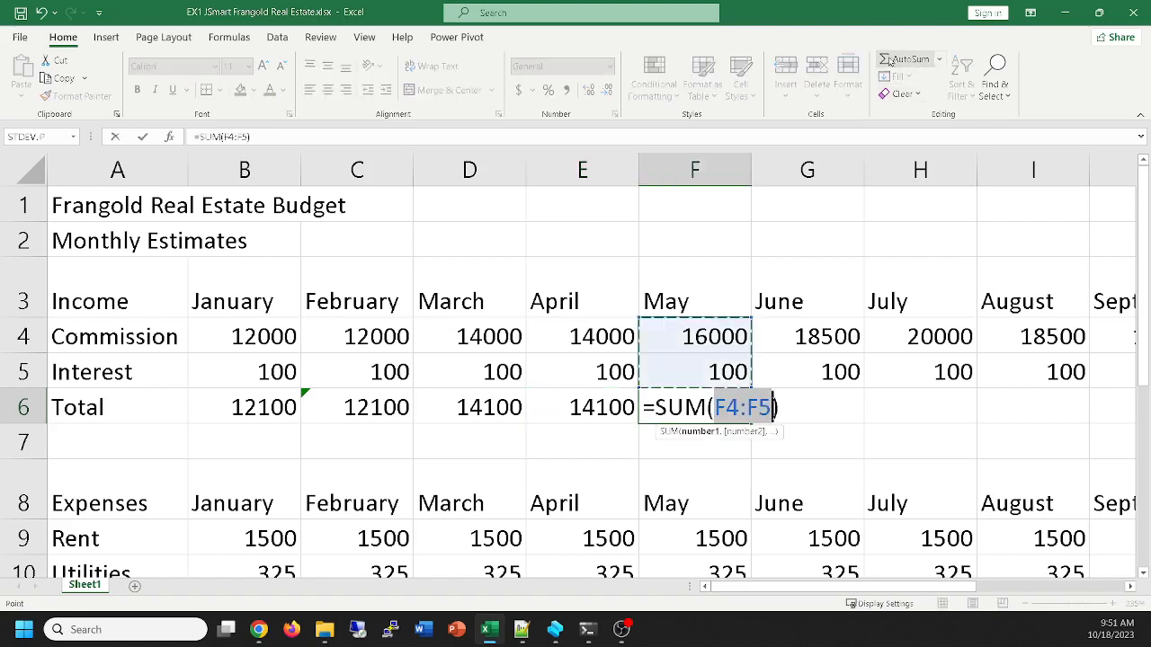
{"action": "key", "text": "Return"}
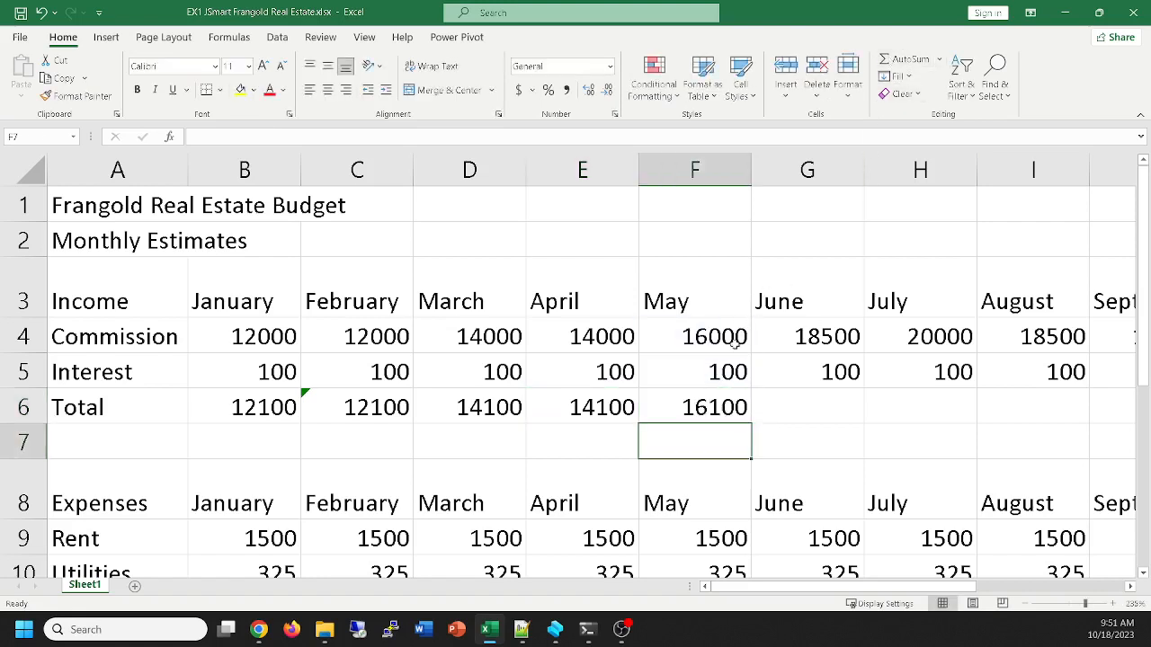
{"action": "left_click", "coordinate": [710, 404]}
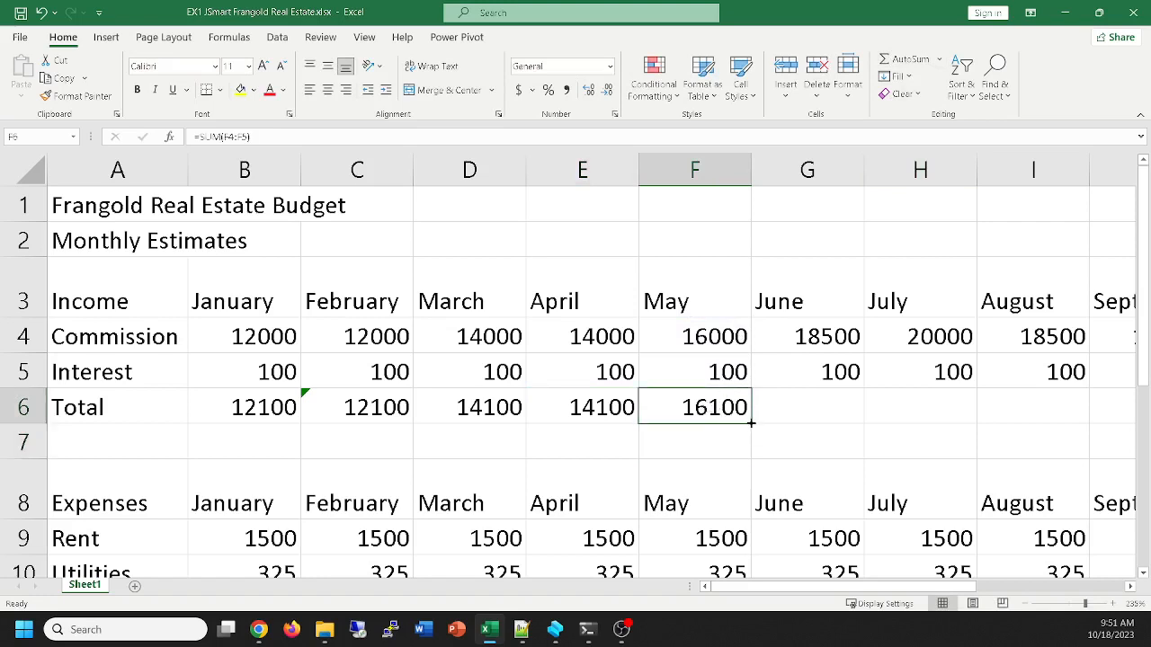
{"action": "left_click_drag", "start_coordinate": [751, 422], "coordinate": [850, 421]}
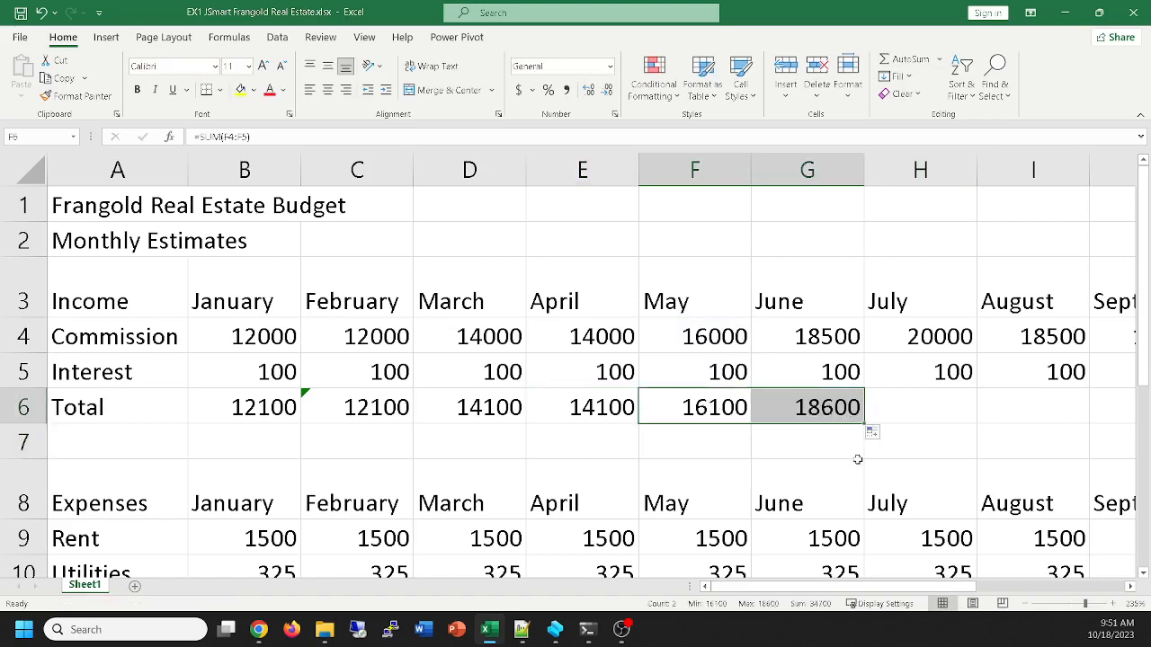
Inspect the May and June total formulas in F6 and G6 to compare the ranges they reference, leaving both unedited
{"action": "left_click", "coordinate": [711, 403]}
{"action": "double_click", "coordinate": [710, 403]}
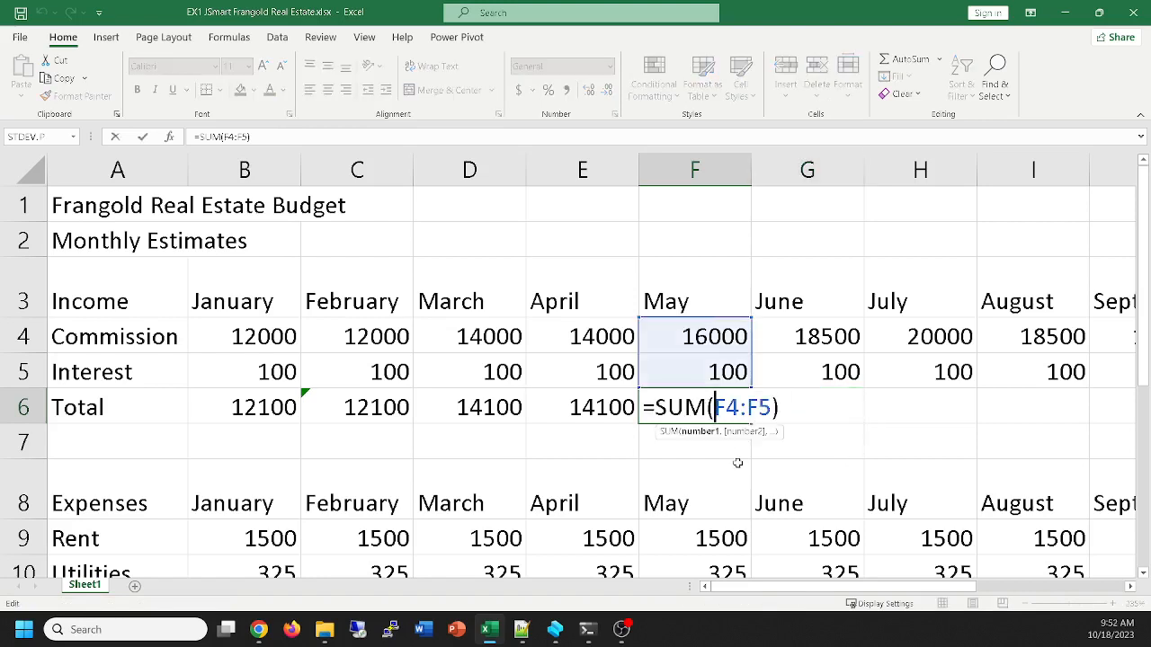
{"action": "key", "text": "Escape"}
{"action": "double_click", "coordinate": [816, 413]}
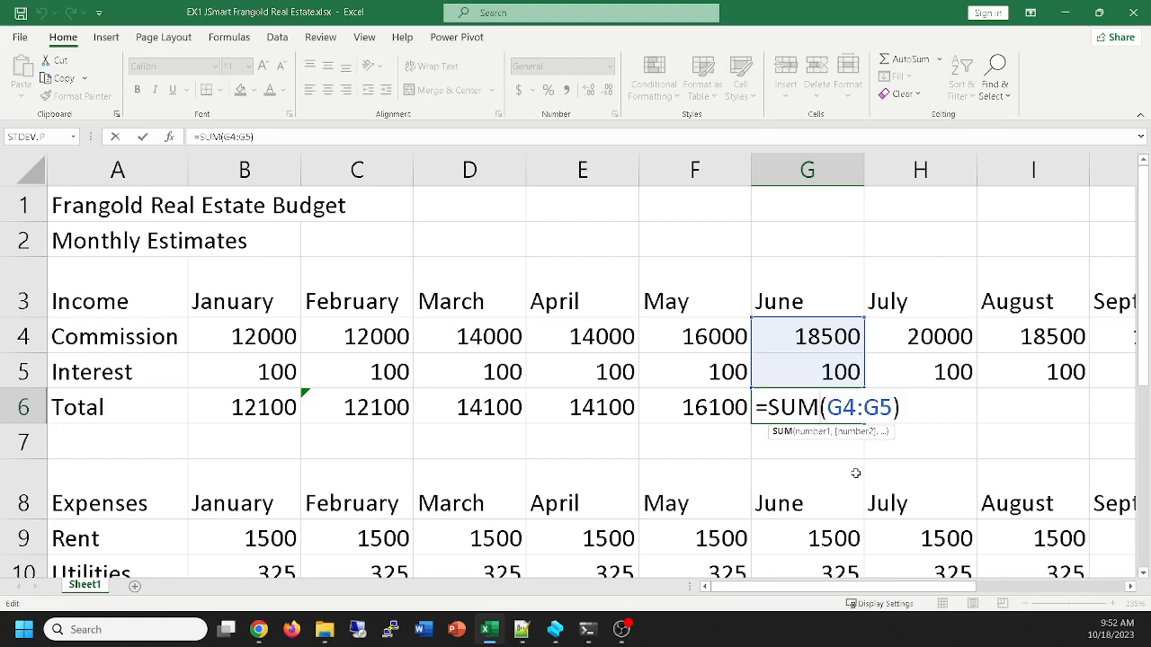
{"action": "key", "text": "Escape"}
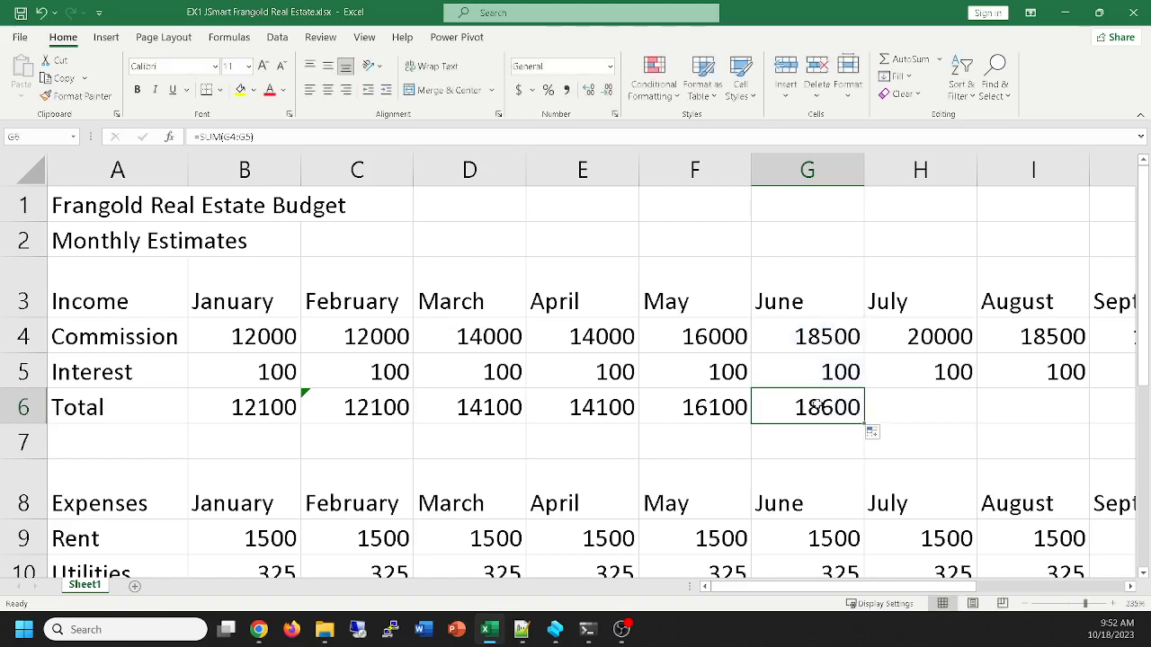
{"action": "double_click", "coordinate": [816, 406]}
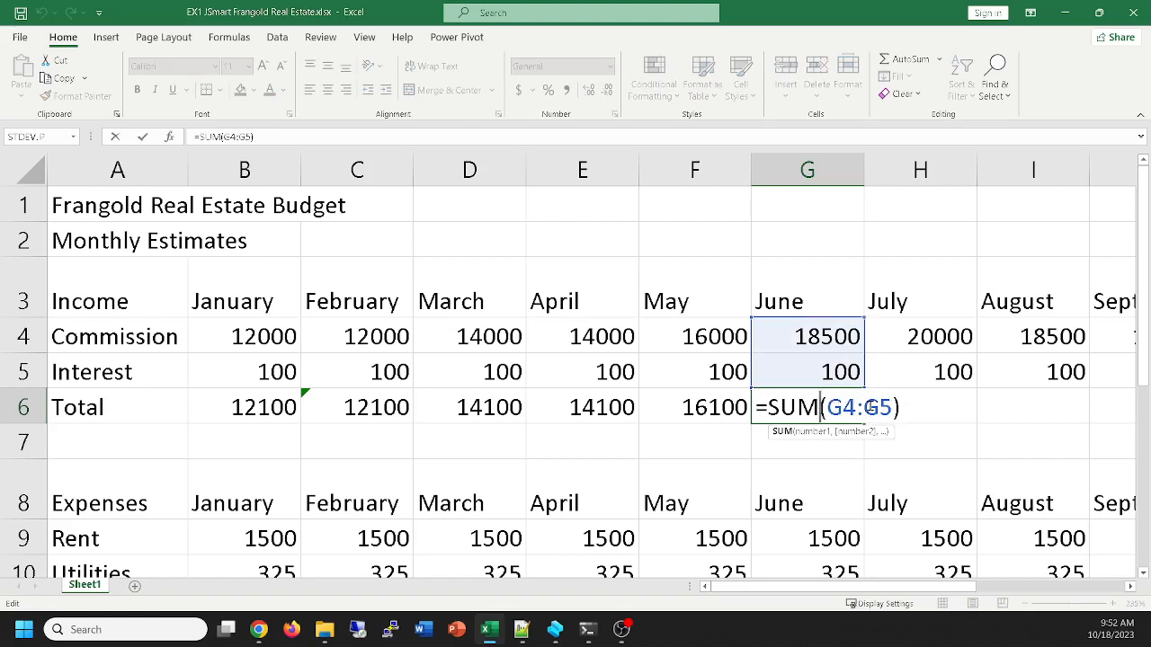
{"action": "key", "text": "Escape"}
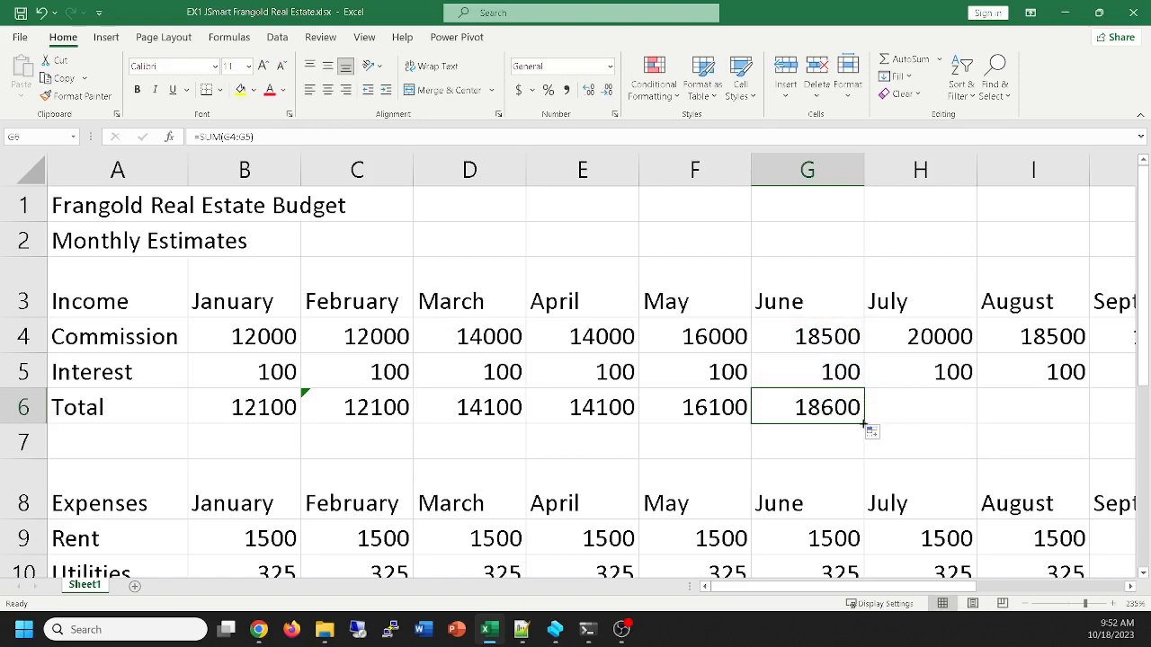
Fill the June total formula from G6 across through December in M6 and check the range used in M6
{"action": "left_click_drag", "start_coordinate": [863, 423], "coordinate": [1040, 423]}
{"action": "double_click", "coordinate": [1034, 409]}
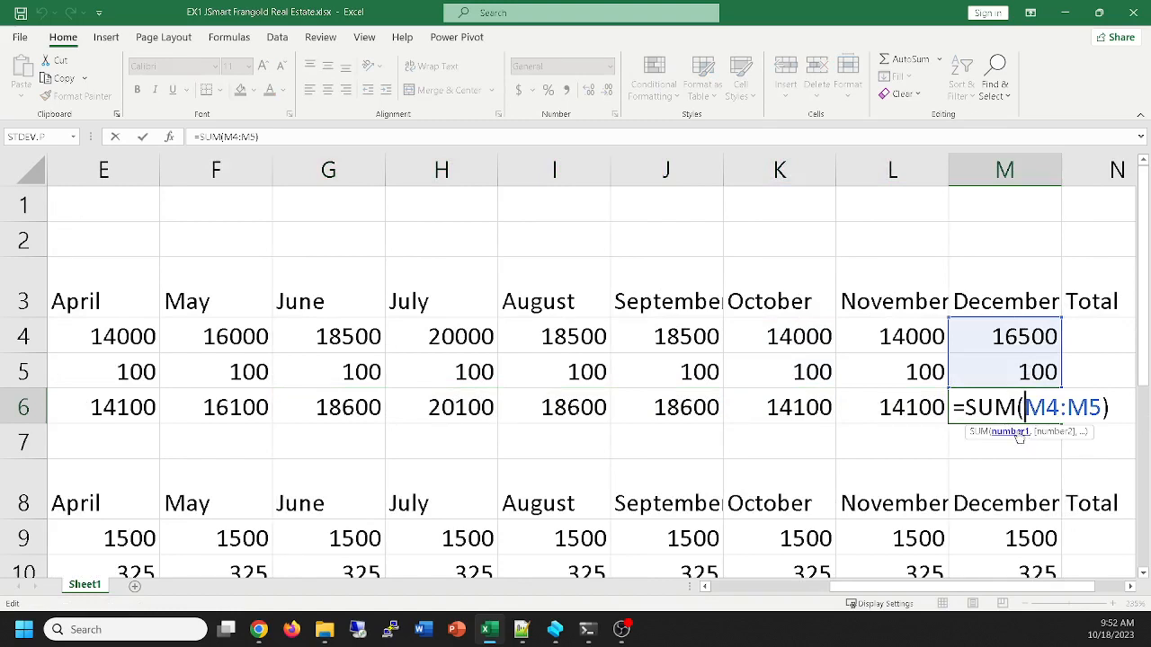
{"action": "key", "text": "Escape"}
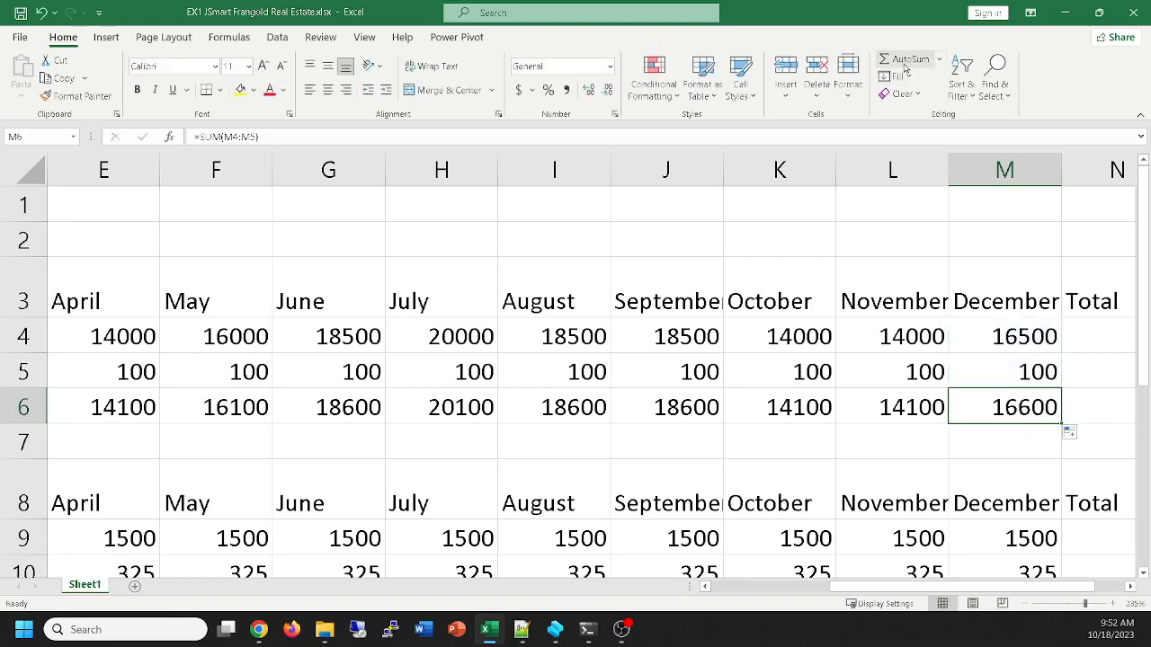
Review how the income total formulas in F6, B6 and C6 are built without changing them
{"action": "left_click", "coordinate": [227, 412]}
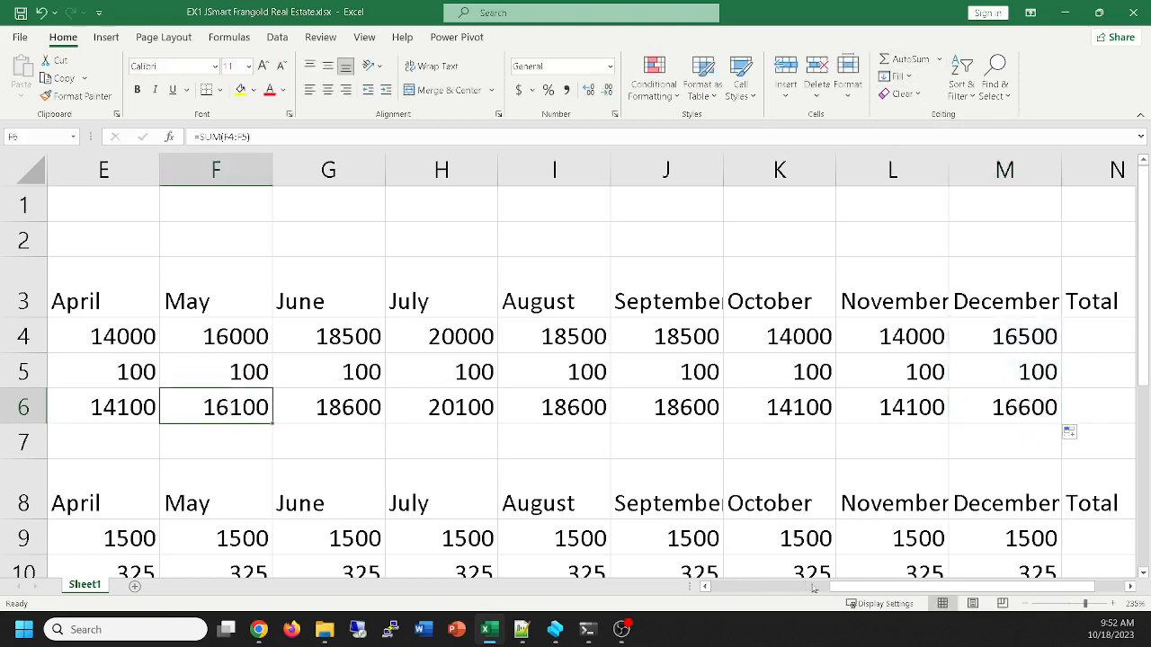
{"action": "left_click_drag", "start_coordinate": [912, 589], "coordinate": [756, 593]}
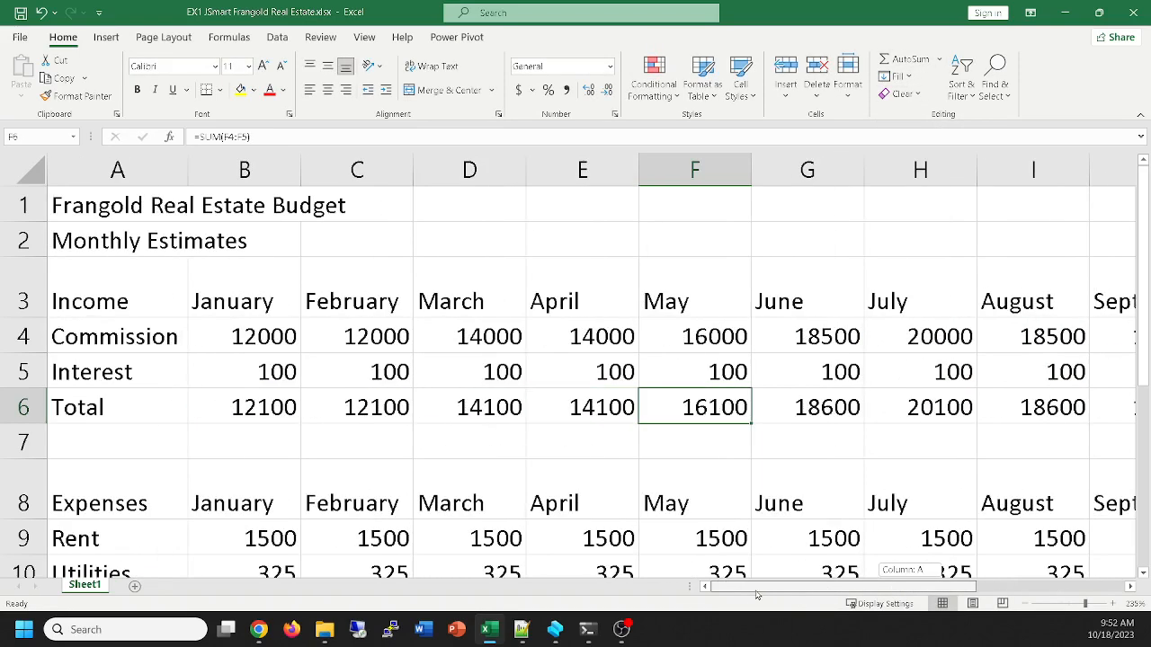
{"action": "double_click", "coordinate": [270, 406]}
{"action": "key", "text": "Escape"}
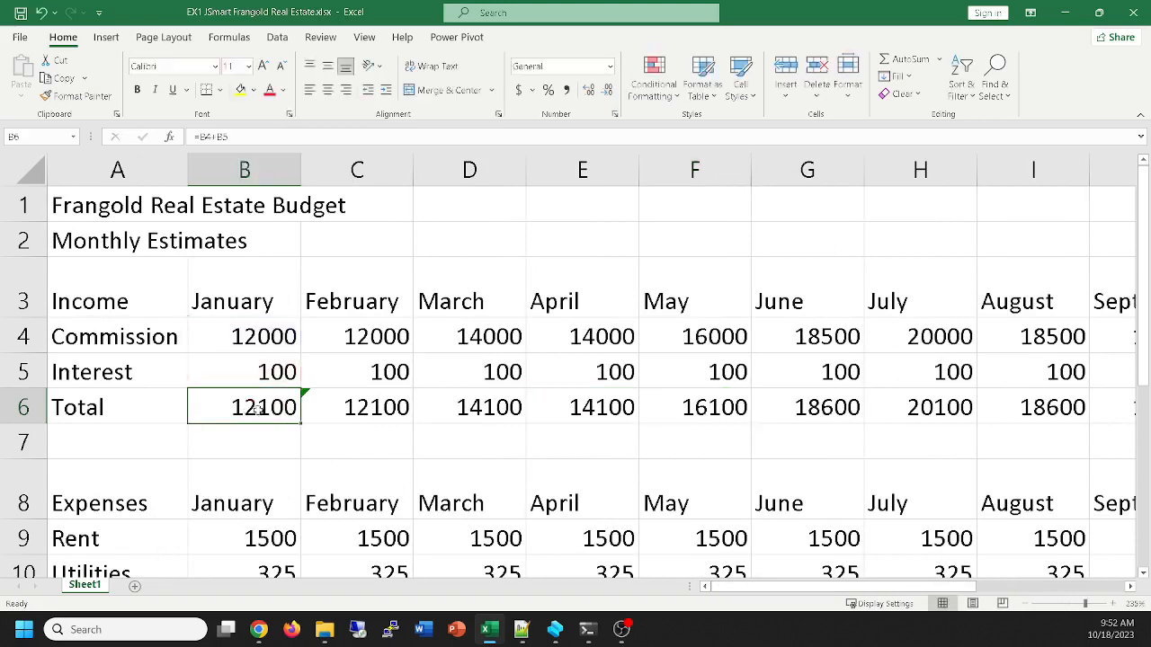
{"action": "double_click", "coordinate": [367, 408]}
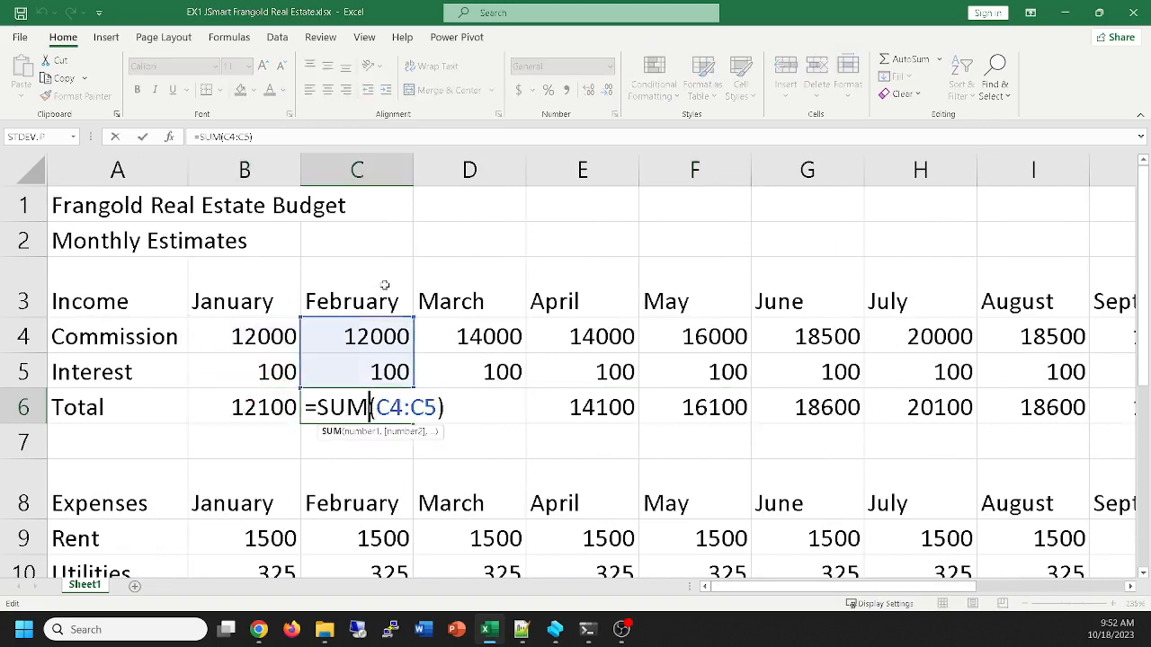
{"action": "key", "text": "Escape"}
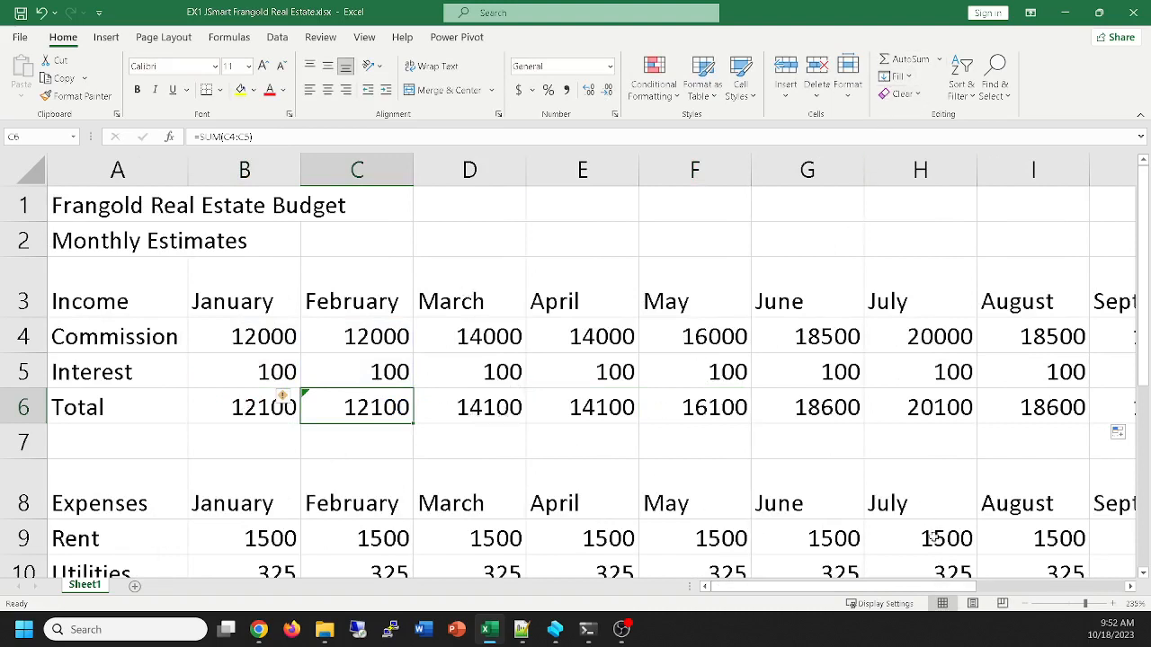
Add yearly totals for Commission, Interest and Total in N4:N6 at once with AutoSum
{"action": "left_click_drag", "start_coordinate": [935, 586], "coordinate": [1088, 566]}
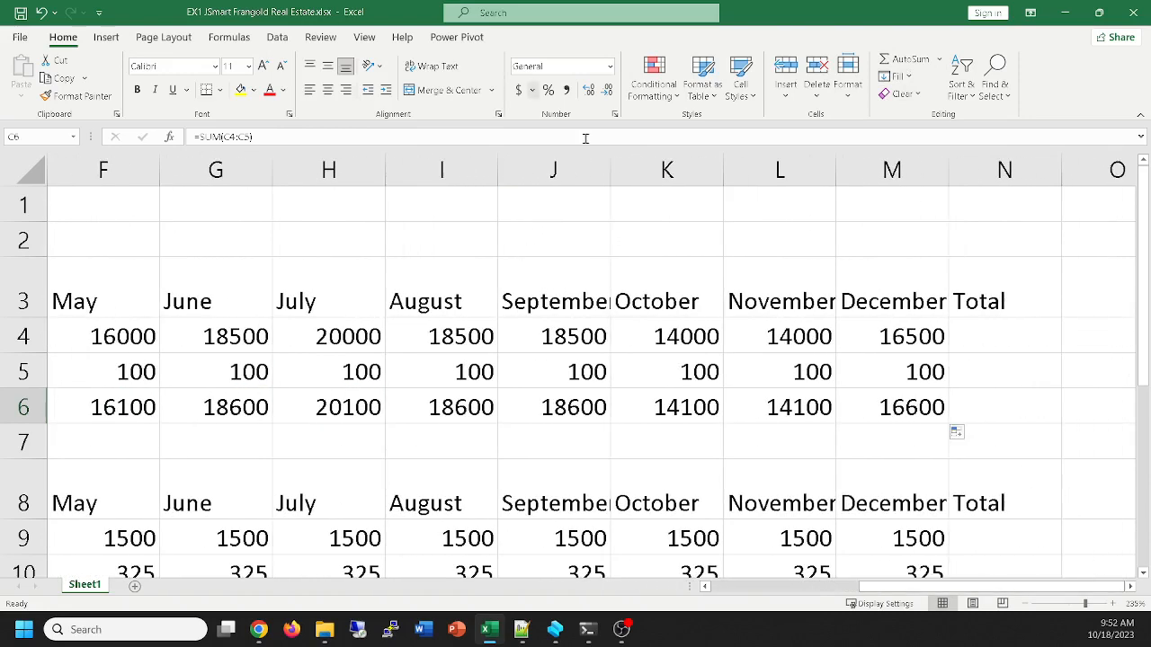
{"action": "left_click", "coordinate": [650, 366]}
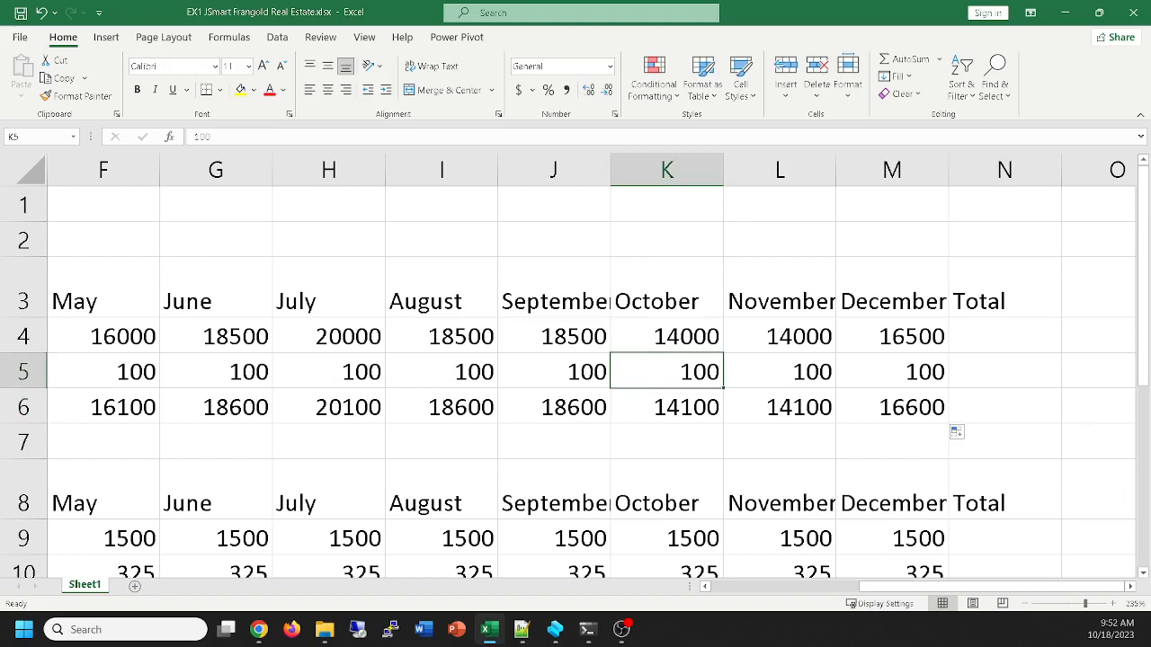
{"action": "left_click", "coordinate": [979, 329]}
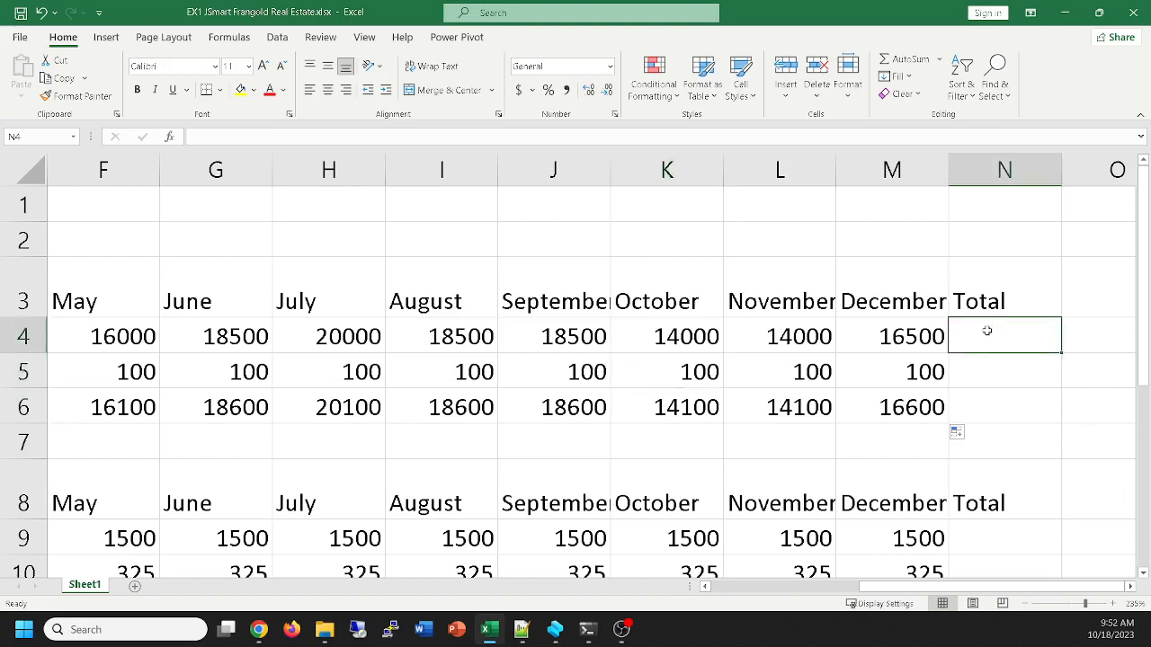
{"action": "left_click_drag", "start_coordinate": [989, 340], "coordinate": [995, 393]}
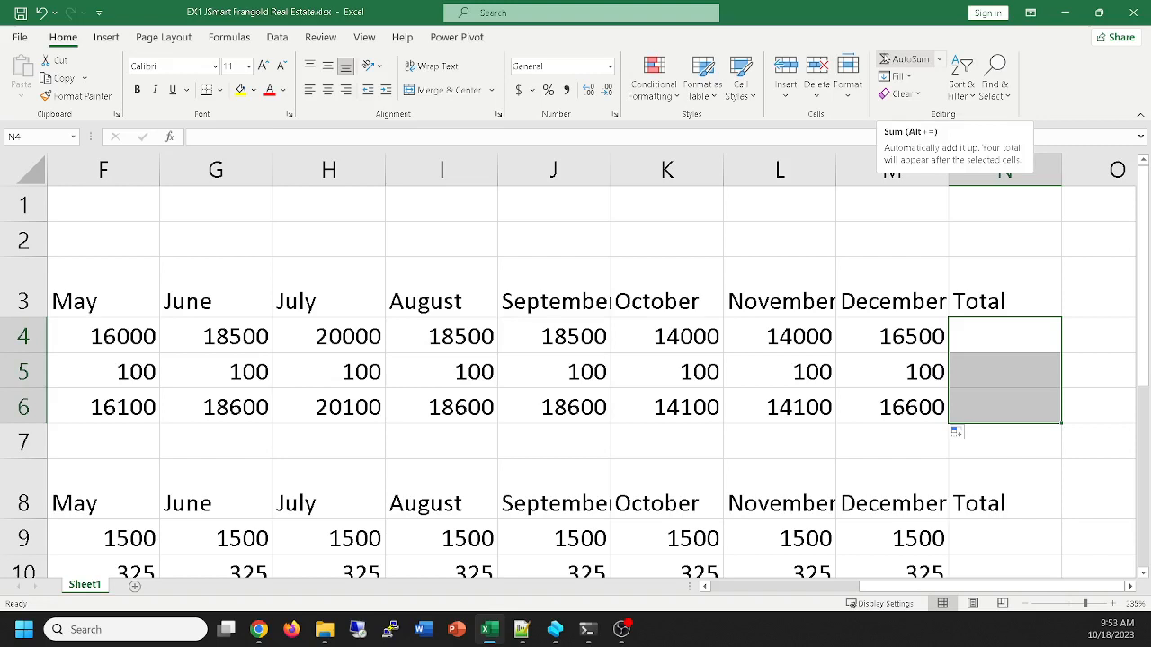
{"action": "left_click", "coordinate": [906, 59]}
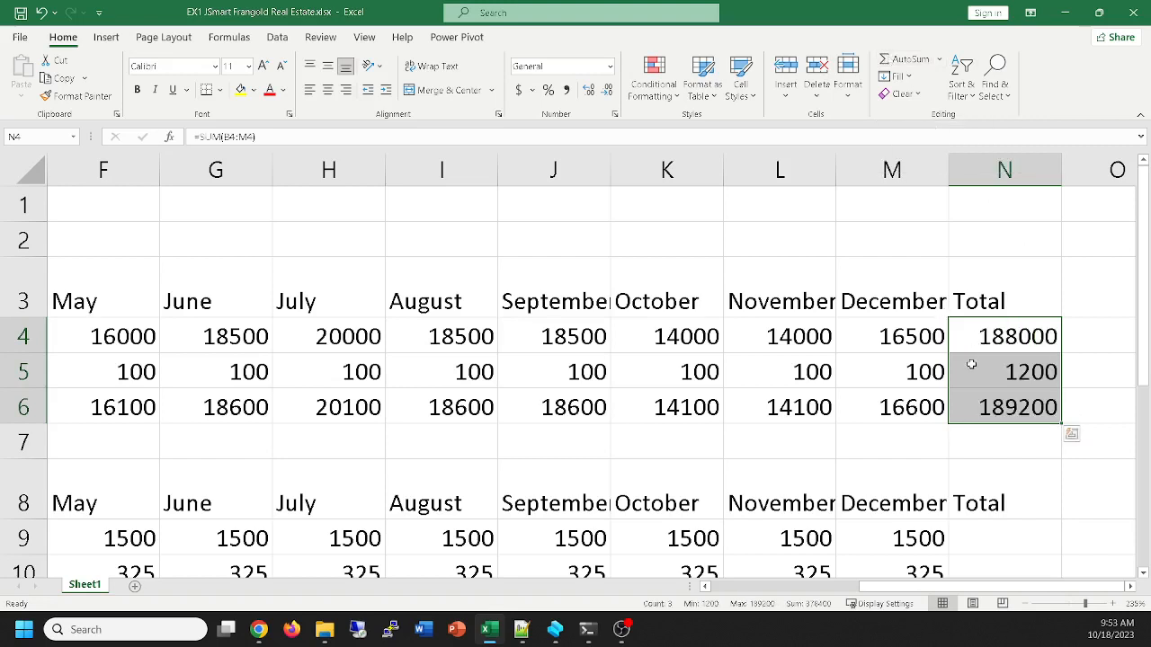
Check the ranges summed by the yearly total formulas in N4, N5 and N6
{"action": "left_click", "coordinate": [984, 336]}
{"action": "double_click", "coordinate": [984, 335]}
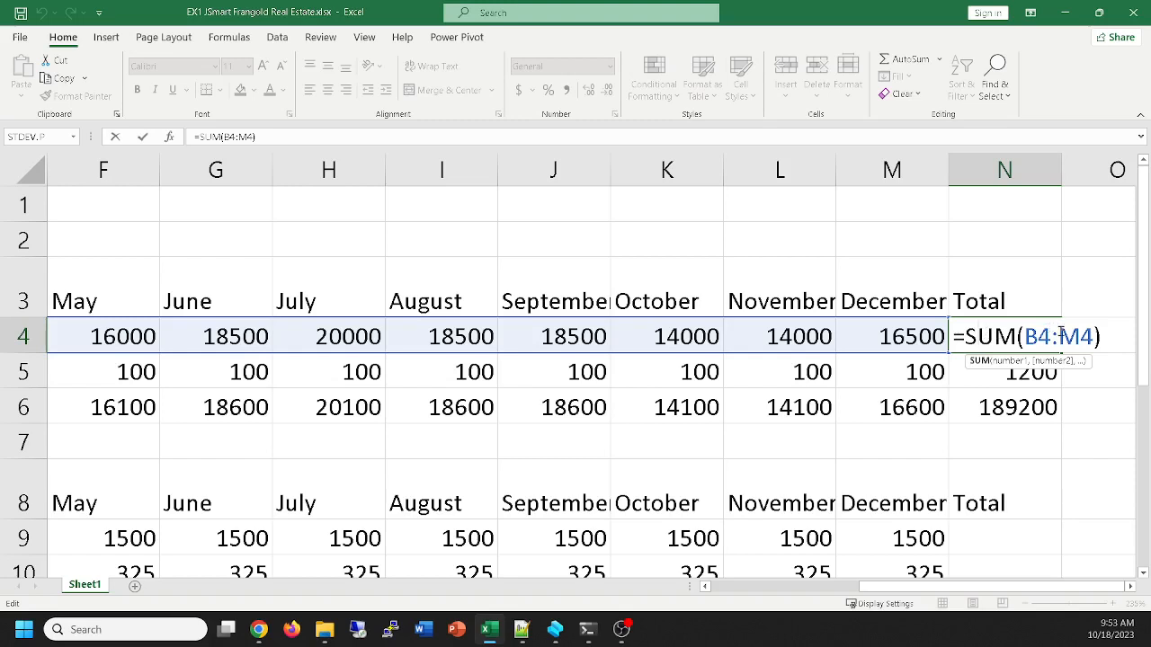
{"action": "key", "text": "Return"}
{"action": "key", "text": "F2"}
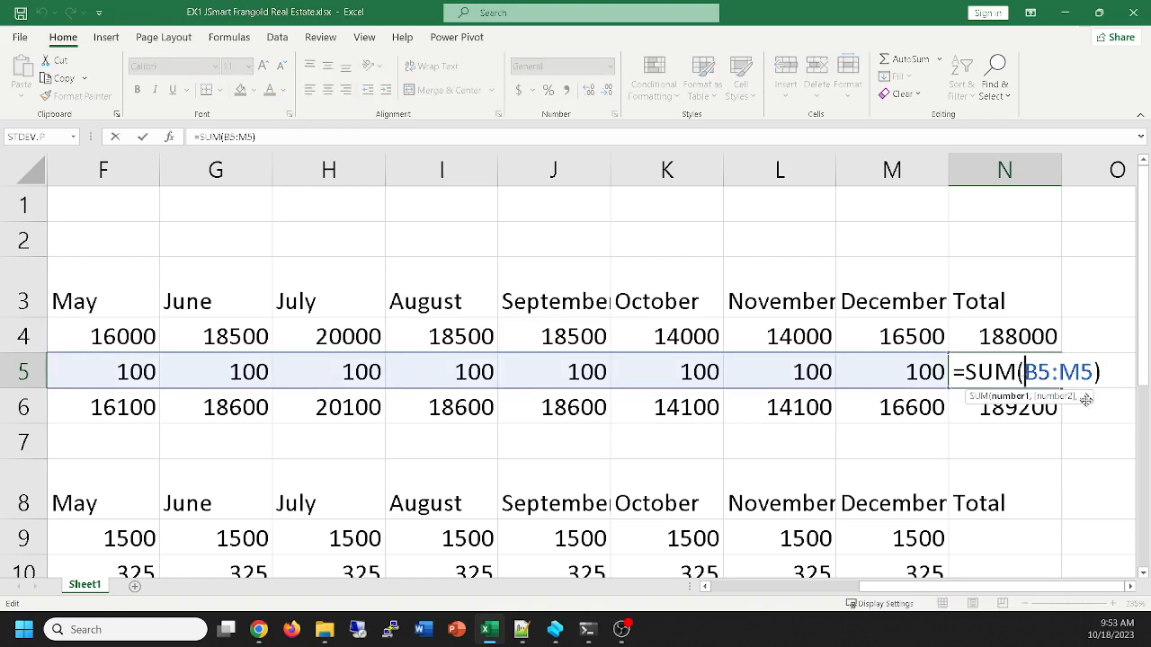
{"action": "key", "text": "Escape"}
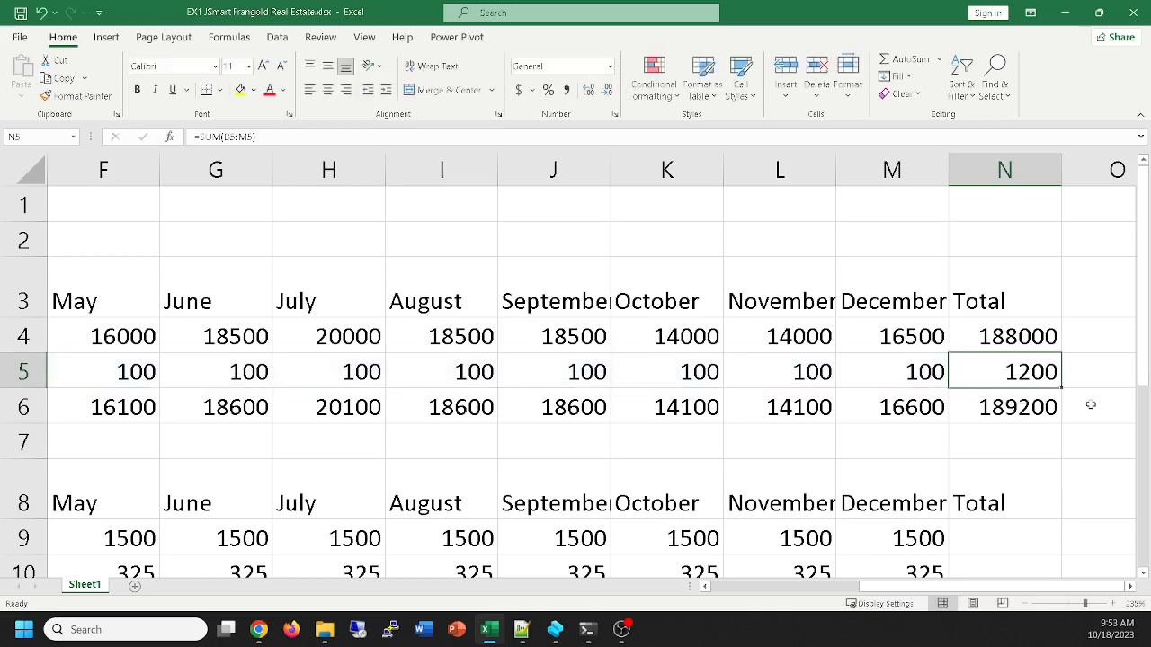
{"action": "double_click", "coordinate": [1012, 407]}
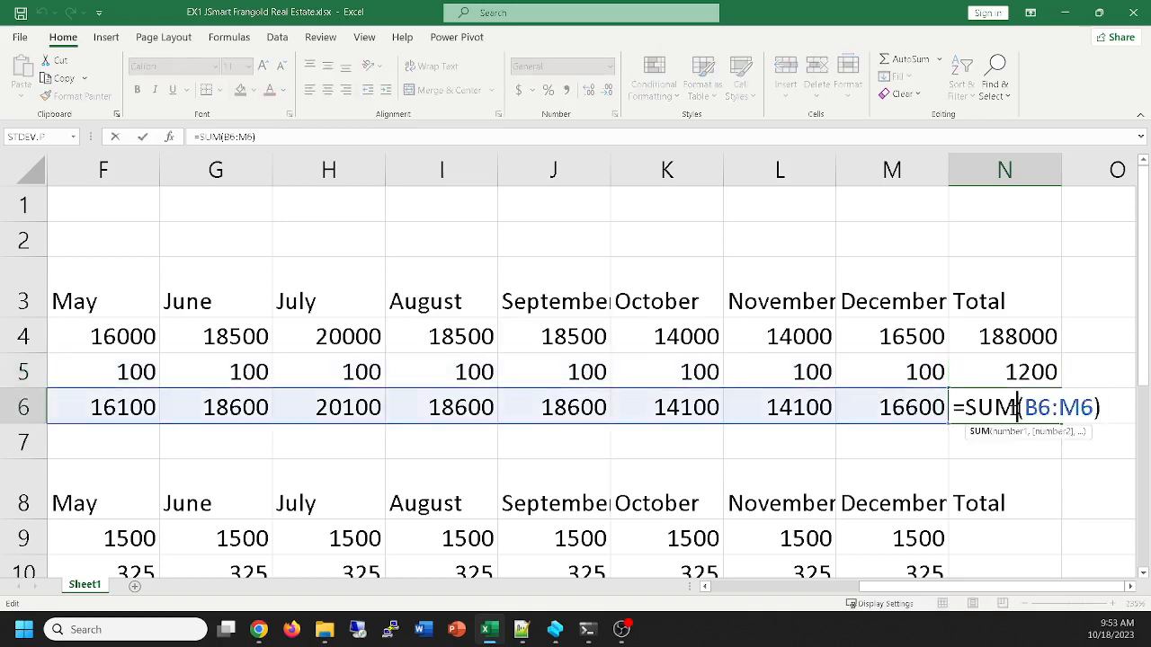
{"action": "key", "text": "Escape"}
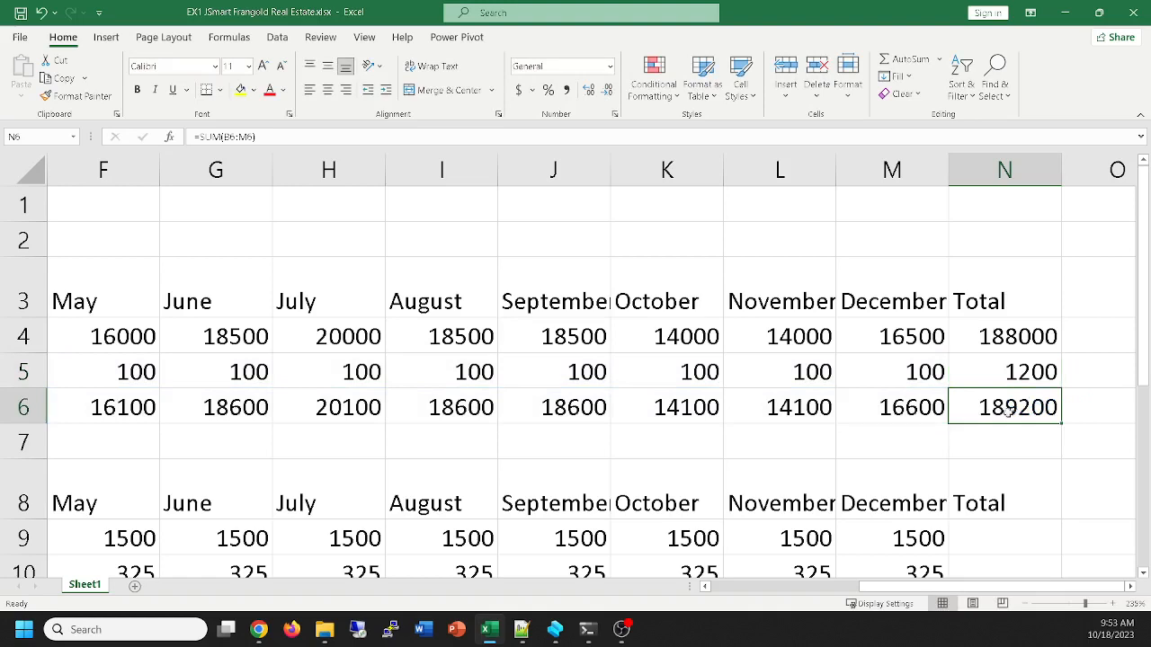
Show the worksheet's formulas in place of values to examine the income totals in row 6, and switch back to the normal value display
{"action": "key", "text": "ctrl+grave"}
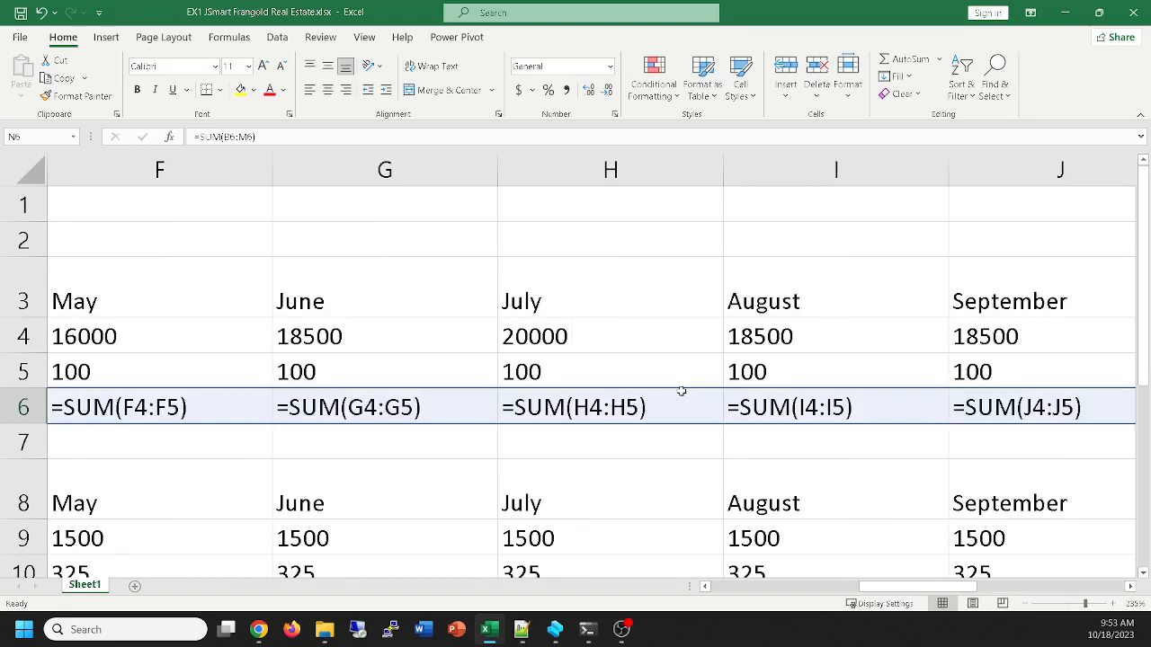
{"action": "left_click_drag", "start_coordinate": [899, 589], "coordinate": [717, 586]}
{"action": "left_click", "coordinate": [785, 589]}
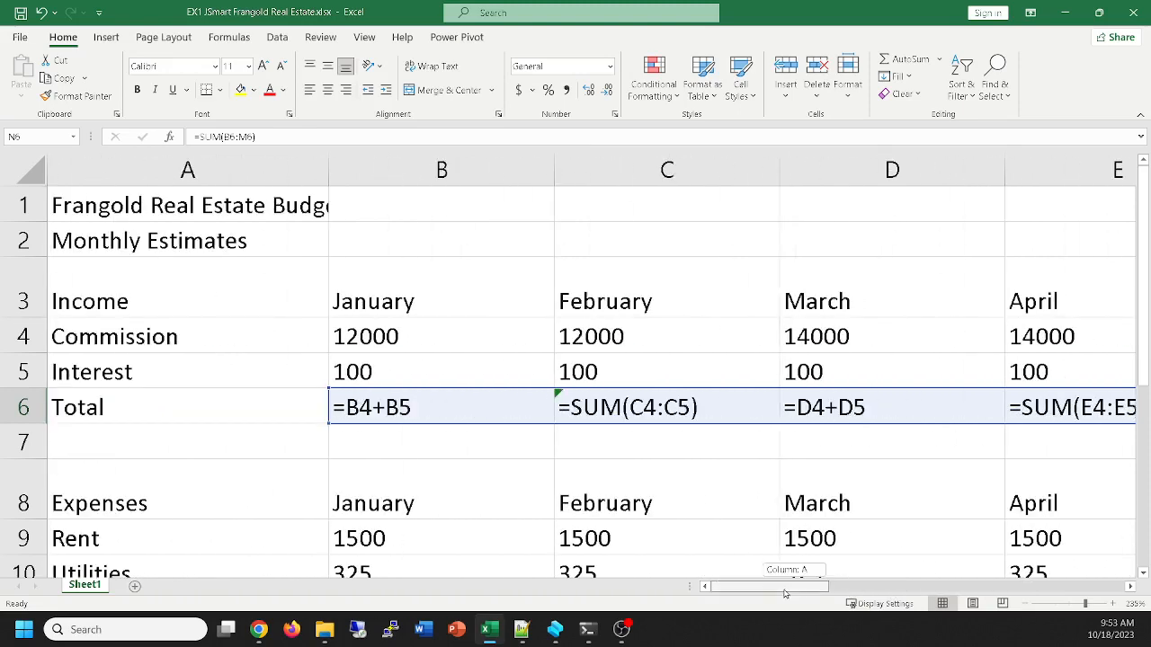
{"action": "key", "text": "ctrl+grave"}
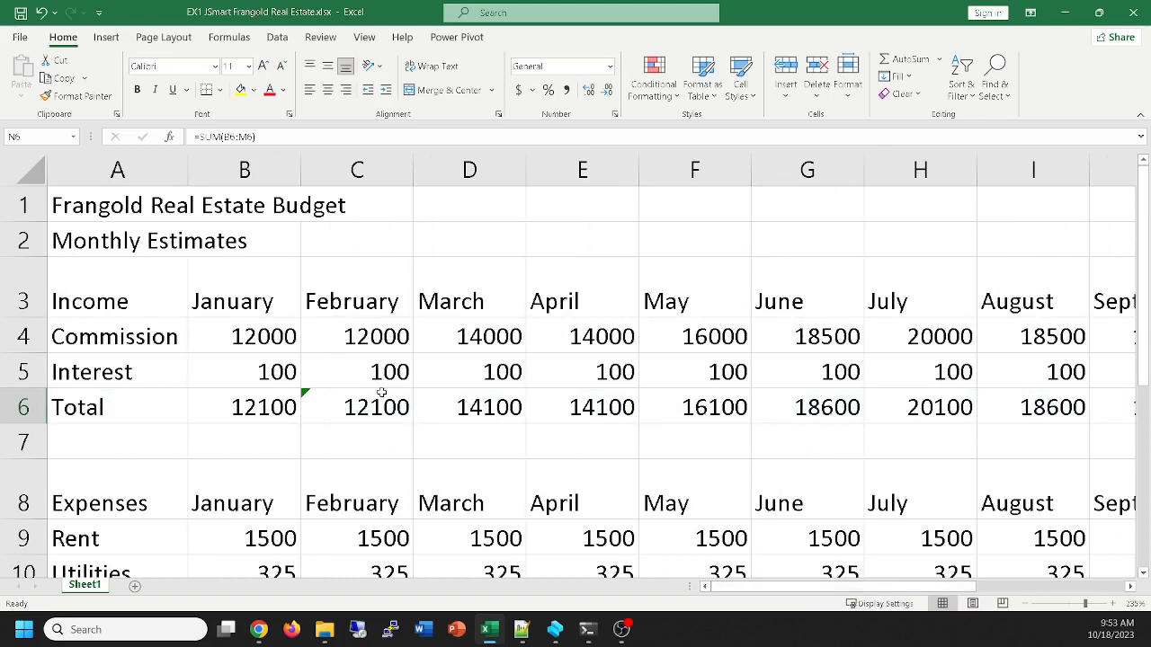
{"action": "key", "text": "ctrl+grave"}
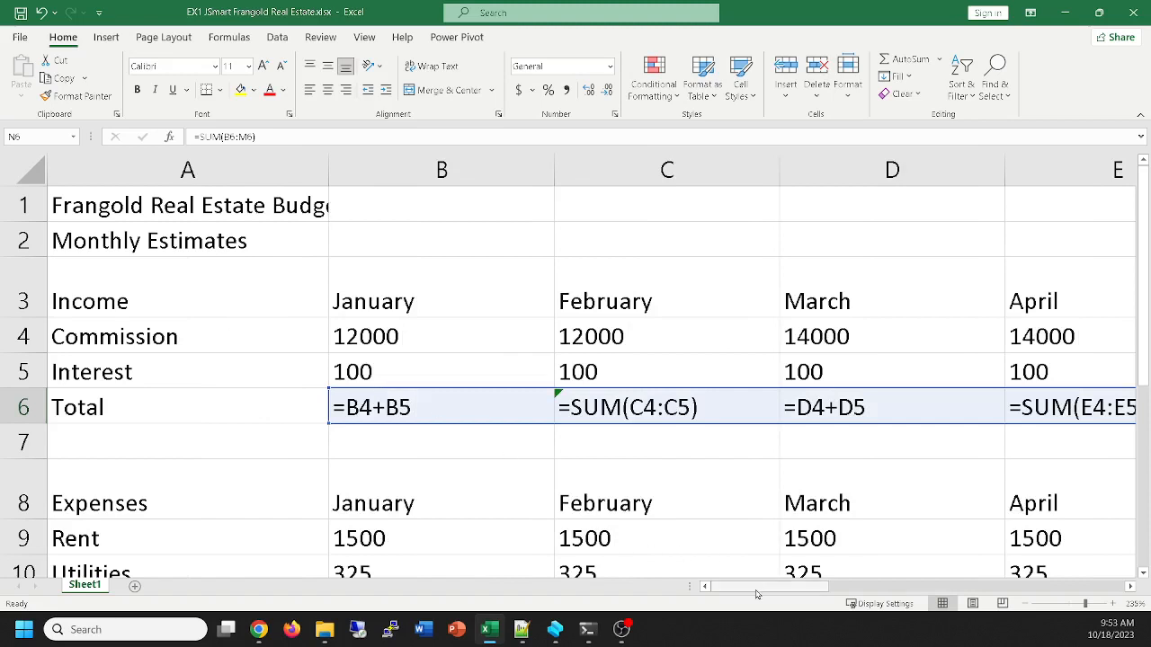
{"action": "key", "text": "ctrl+grave"}
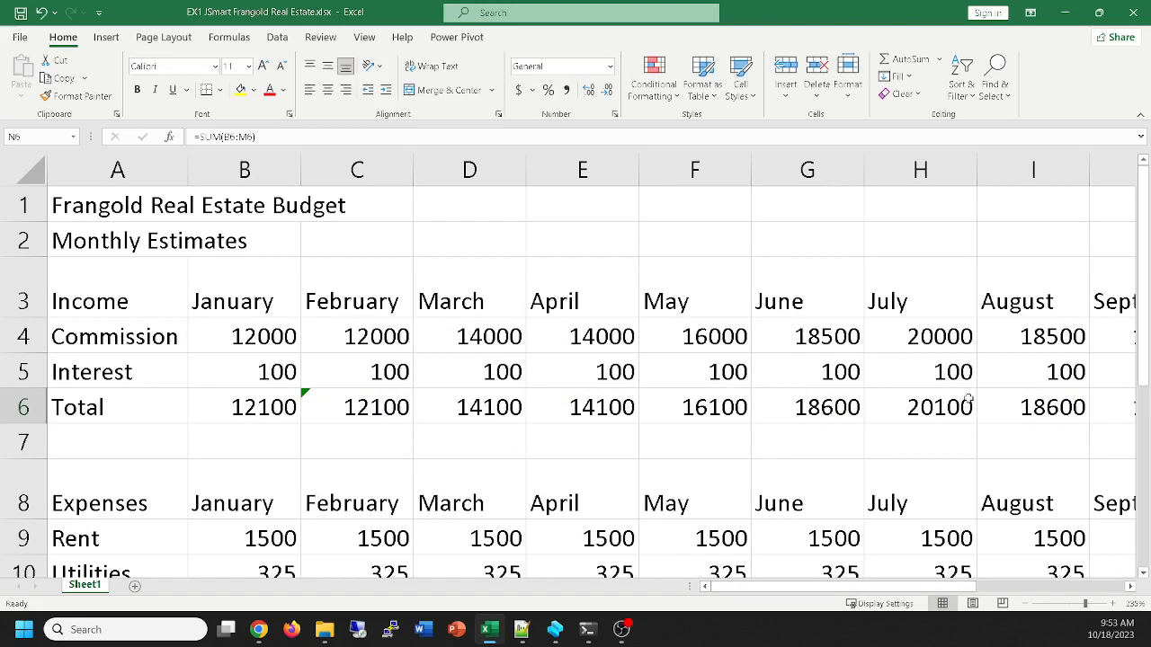
{"action": "key", "text": "ctrl+grave"}
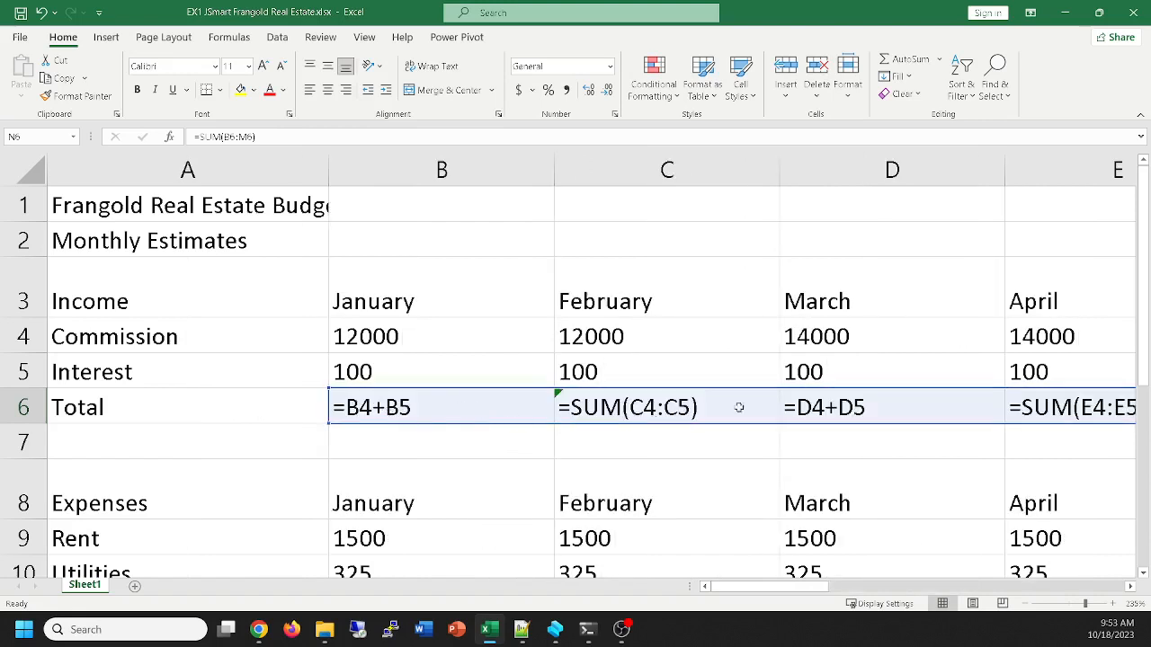
{"action": "left_click_drag", "start_coordinate": [764, 587], "coordinate": [733, 603]}
{"action": "key", "text": "ctrl+grave"}
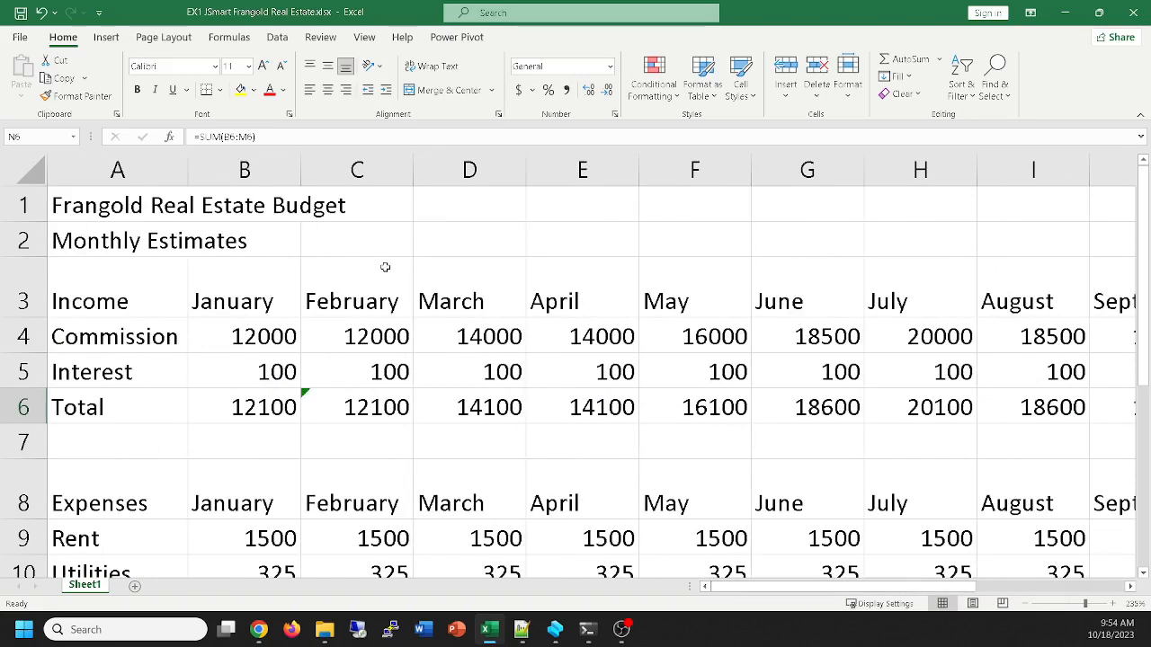
{"action": "left_click_drag", "start_coordinate": [789, 590], "coordinate": [741, 597]}
{"action": "scroll", "coordinate": [404, 408], "scroll_direction": "down", "scroll_amount": 1}
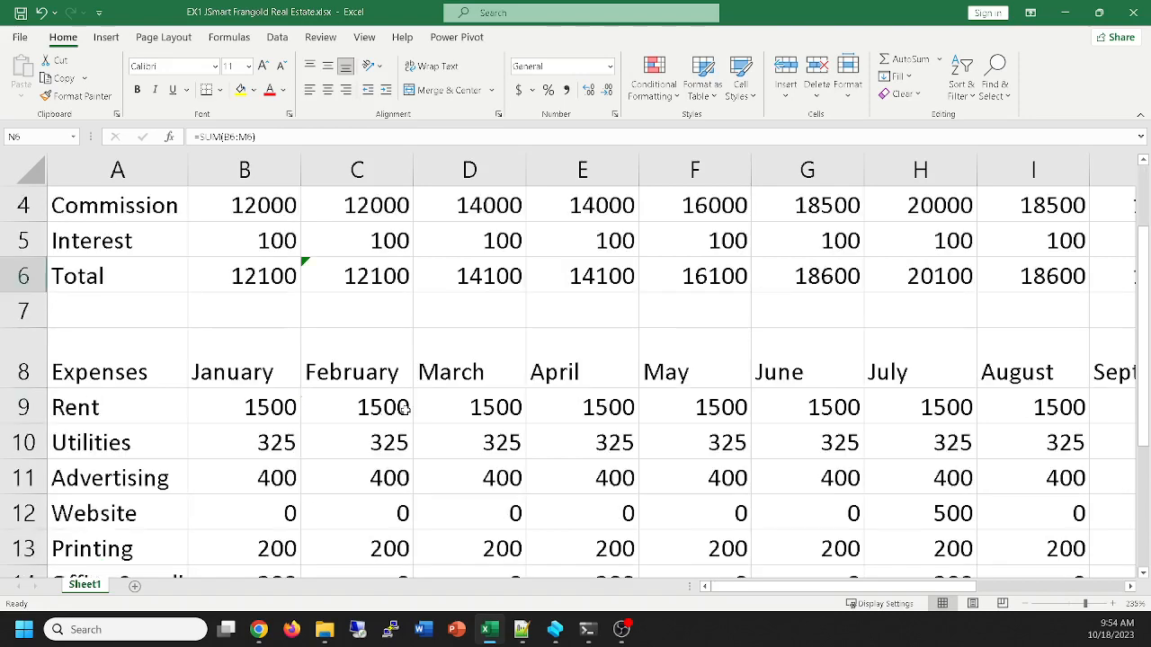
Total the January expenses in B17 with AutoSum over the range B9:B16
{"action": "scroll", "coordinate": [405, 407], "scroll_direction": "down", "scroll_amount": 1}
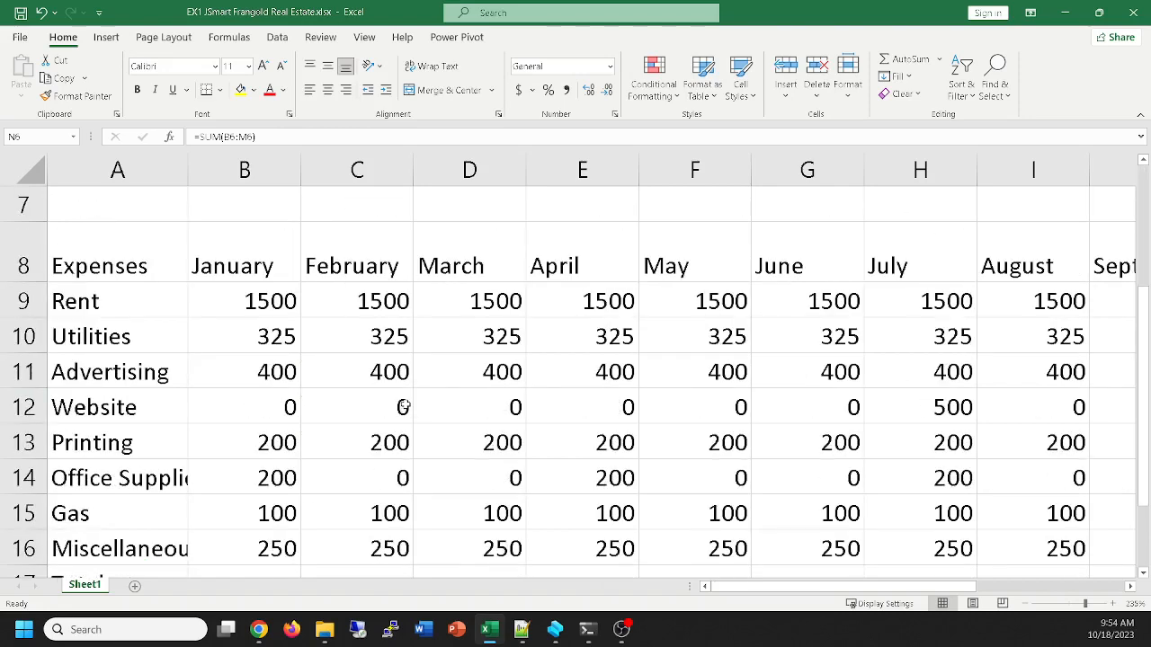
{"action": "scroll", "coordinate": [404, 407], "scroll_direction": "down", "scroll_amount": 2}
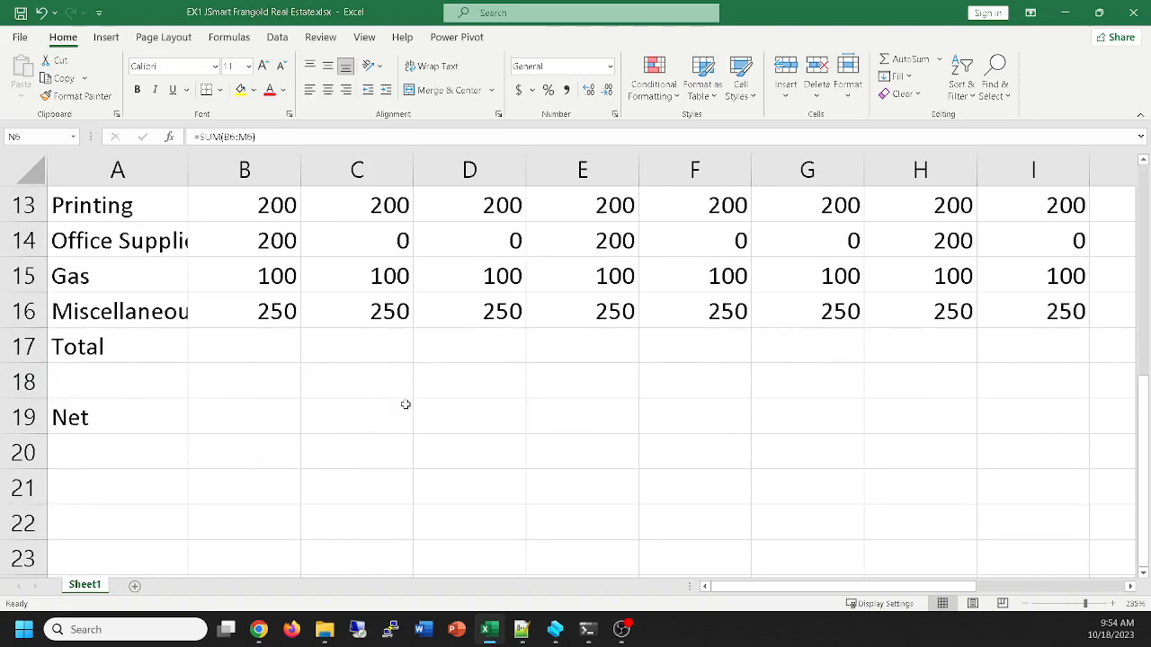
{"action": "left_click", "coordinate": [245, 345]}
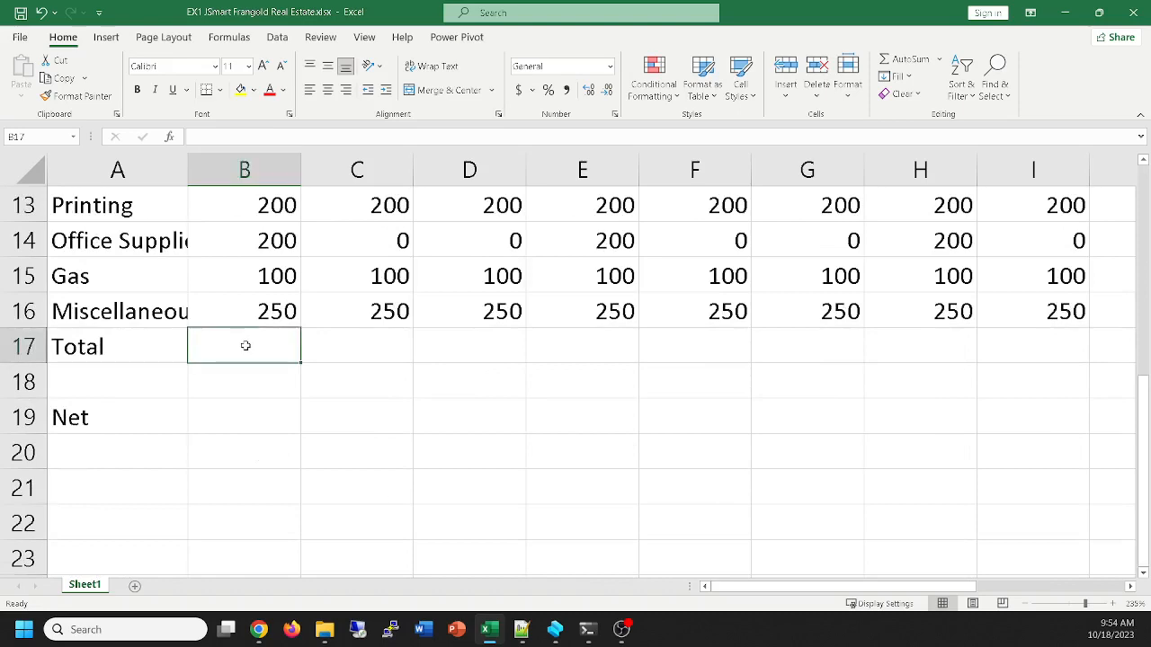
{"action": "scroll", "coordinate": [245, 346], "scroll_direction": "up", "scroll_amount": 3}
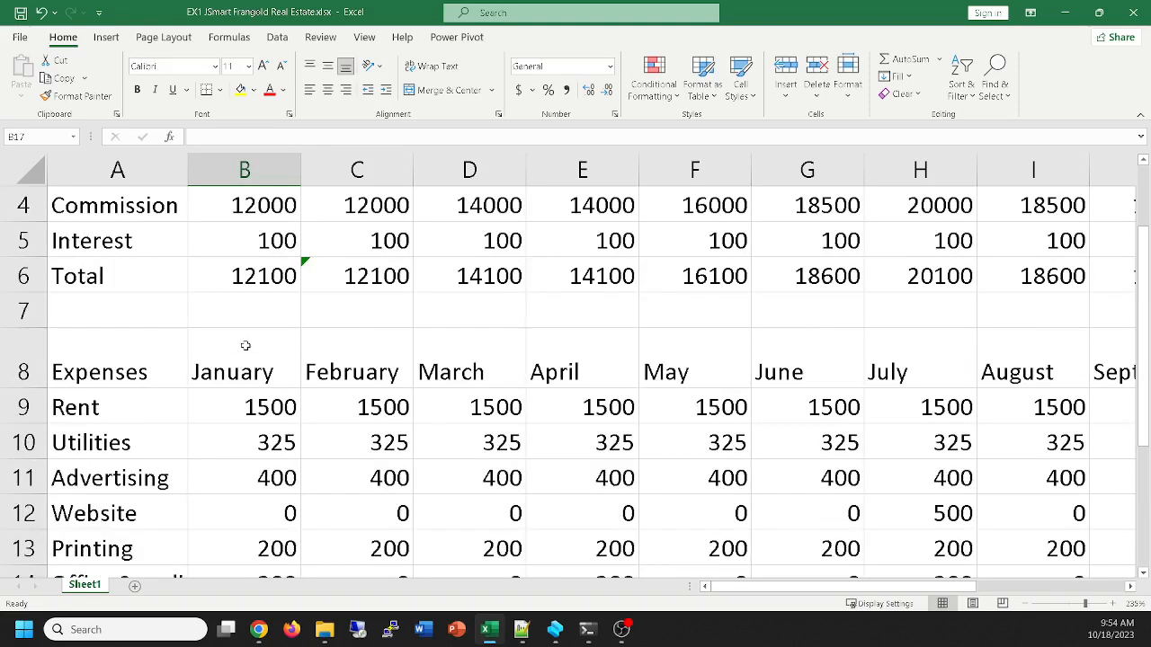
{"action": "left_click", "coordinate": [884, 63]}
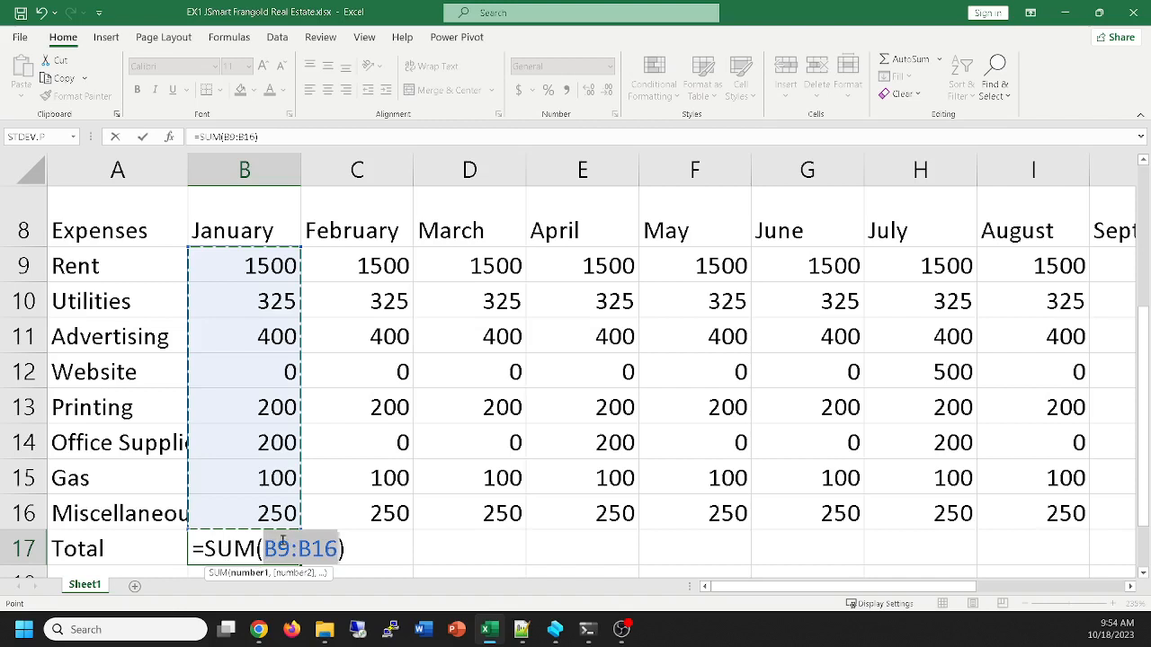
{"action": "left_click_drag", "start_coordinate": [512, 335], "coordinate": [699, 363]}
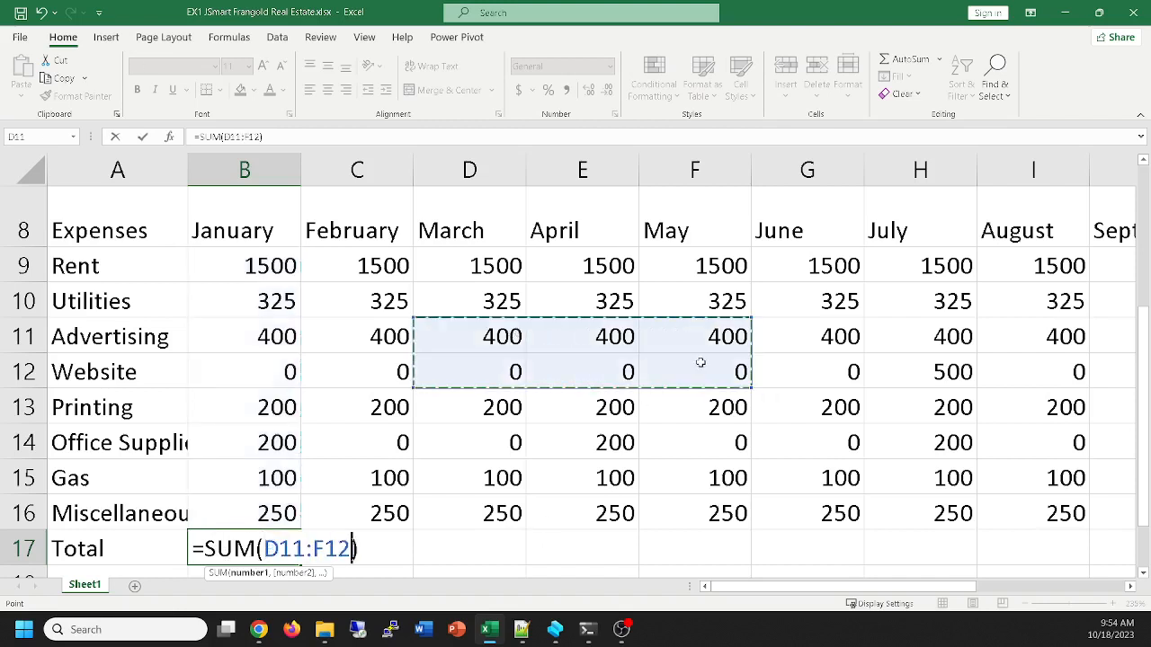
{"action": "left_click_drag", "start_coordinate": [232, 266], "coordinate": [252, 518]}
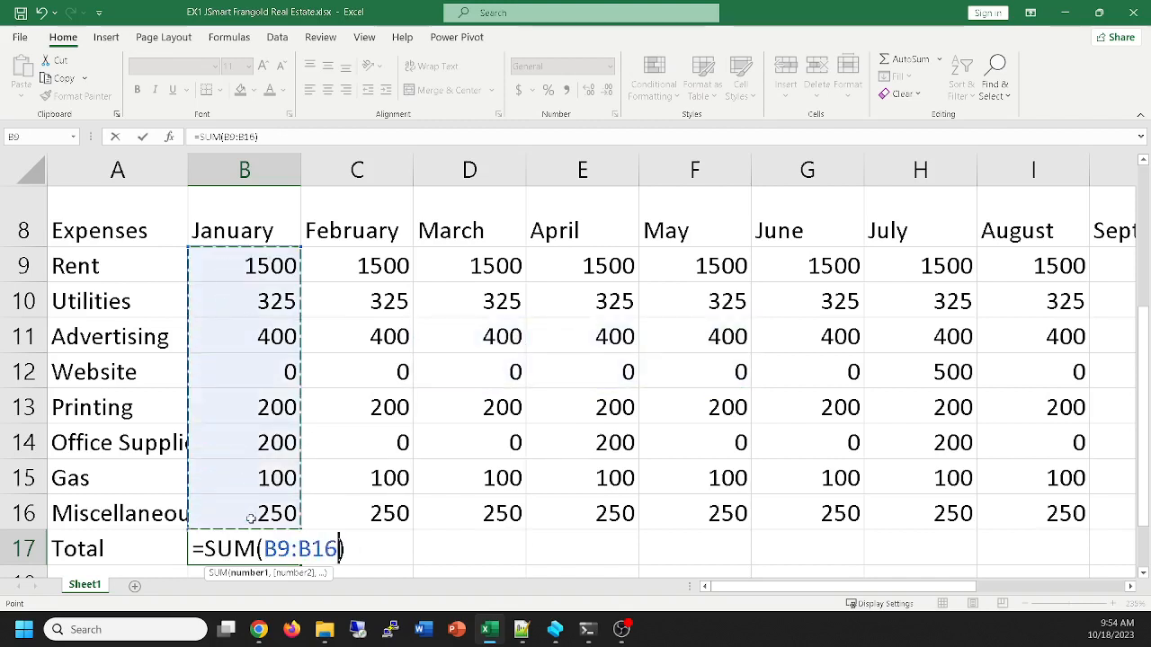
{"action": "key", "text": "Return"}
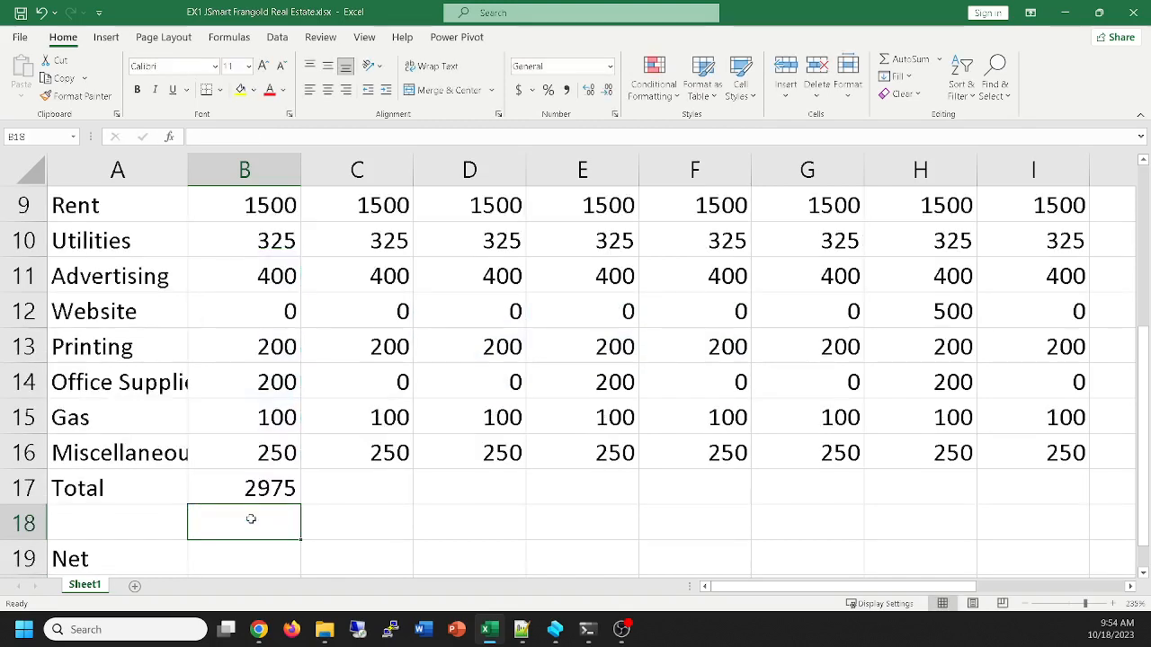
Total the February expenses in C17 with AutoSum and fill the formula across row 17 through December in M17
{"action": "left_click", "coordinate": [358, 485]}
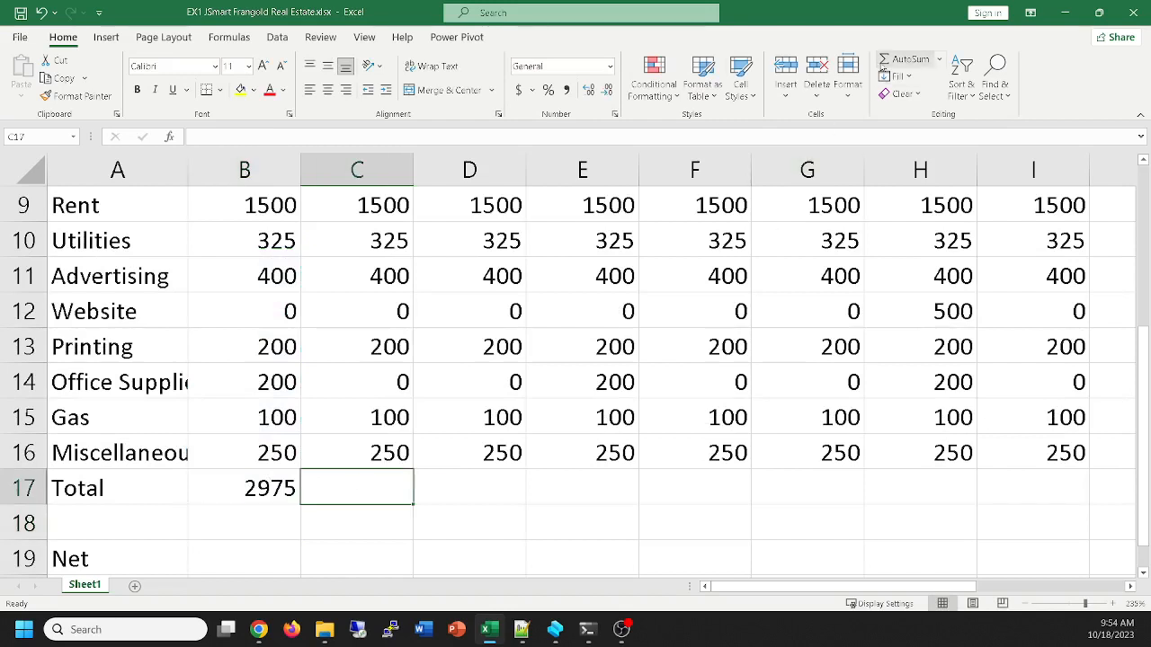
{"action": "left_click", "coordinate": [890, 60]}
{"action": "key", "text": "Return"}
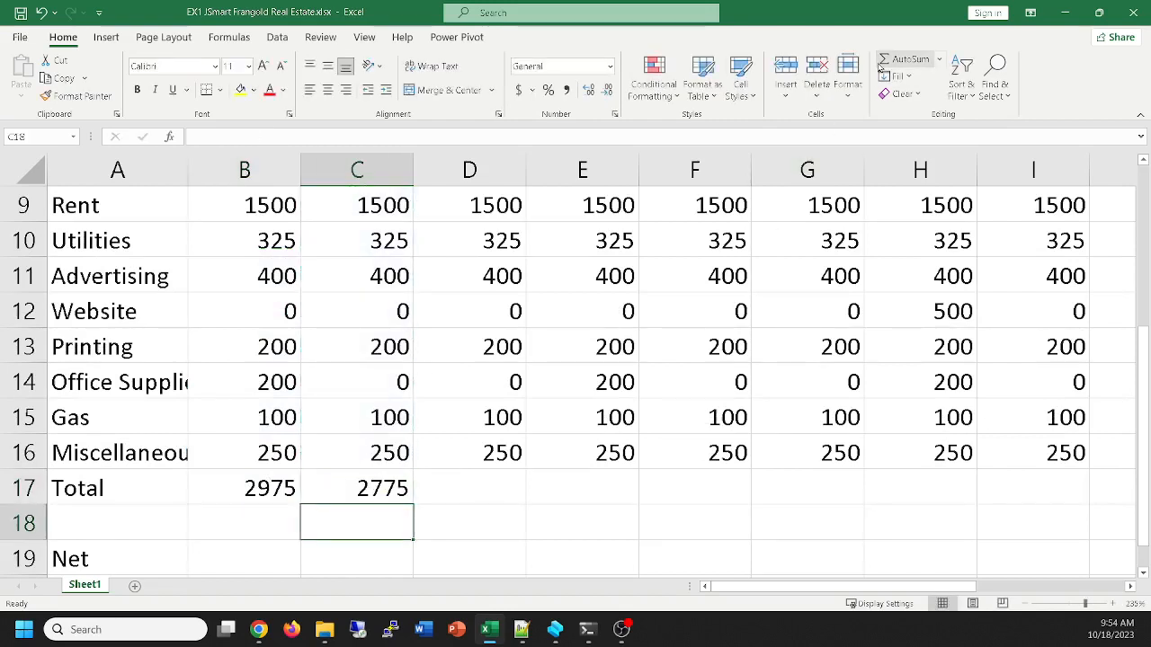
{"action": "left_click", "coordinate": [372, 487]}
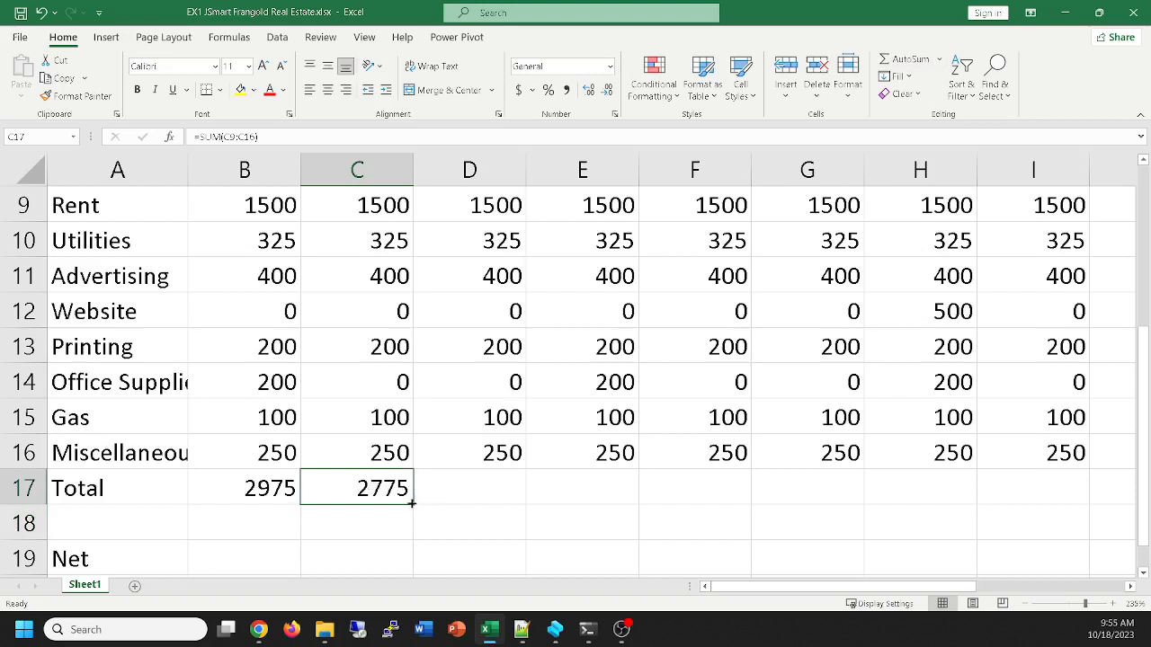
{"action": "left_click_drag", "start_coordinate": [411, 503], "coordinate": [856, 490]}
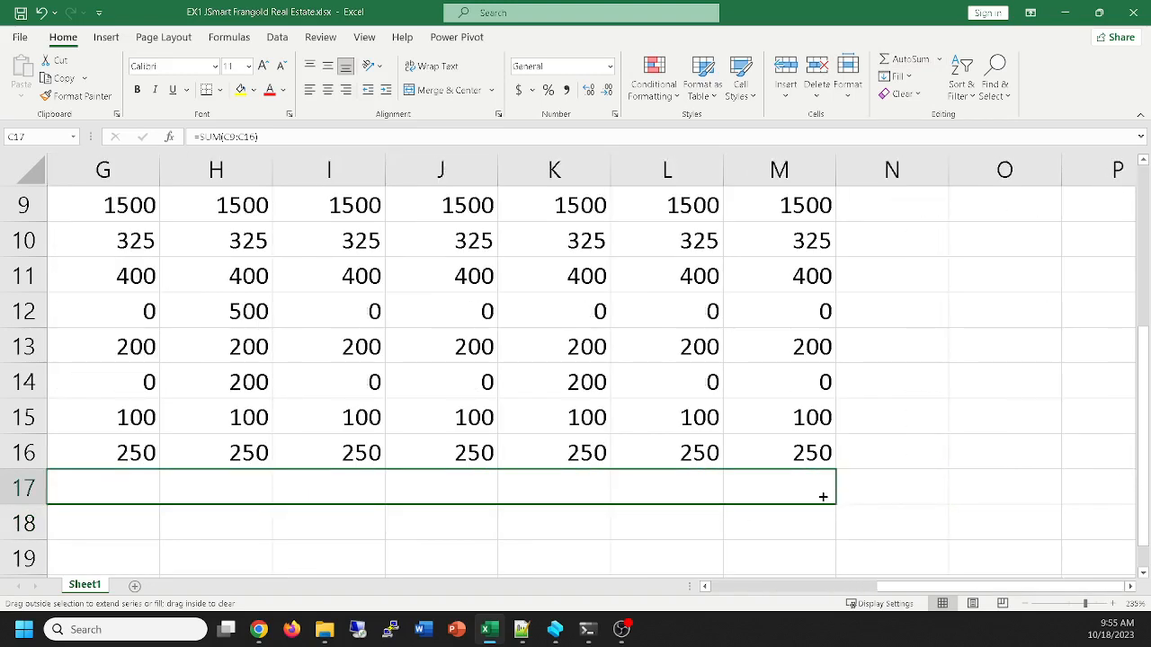
{"action": "left_click_drag", "start_coordinate": [823, 496], "coordinate": [822, 496]}
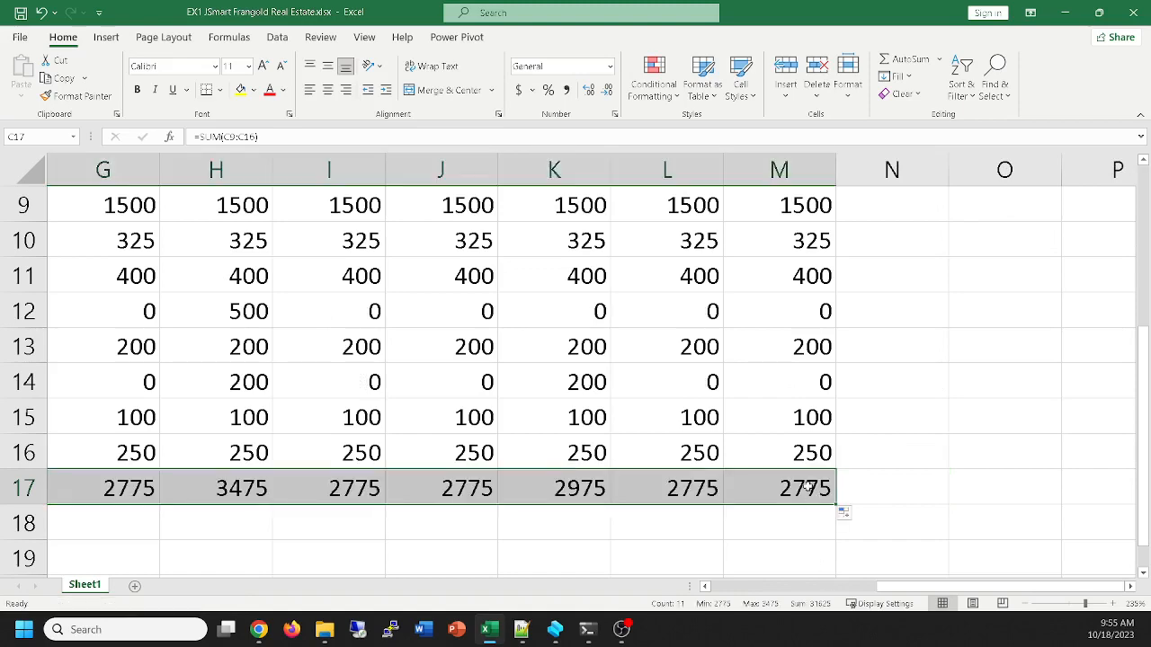
Check the ranges summed by the expense total formulas in B17, E17, H17 and F17 without changing them
{"action": "scroll", "coordinate": [808, 489], "scroll_direction": "down", "scroll_amount": 3}
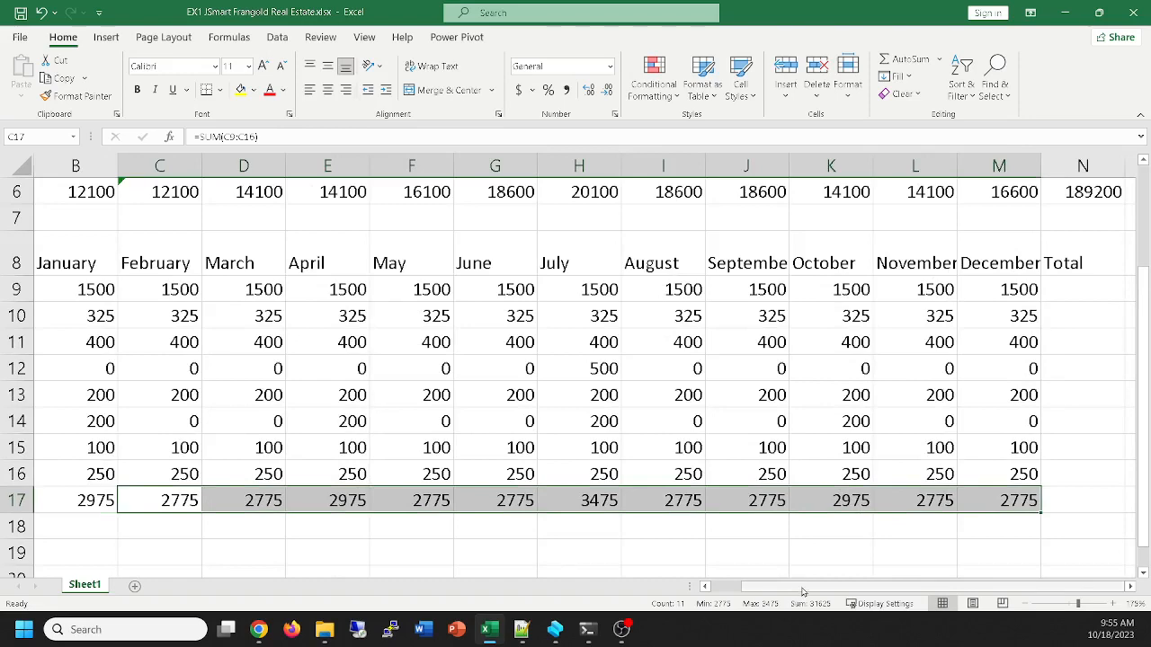
{"action": "left_click_drag", "start_coordinate": [800, 589], "coordinate": [761, 595]}
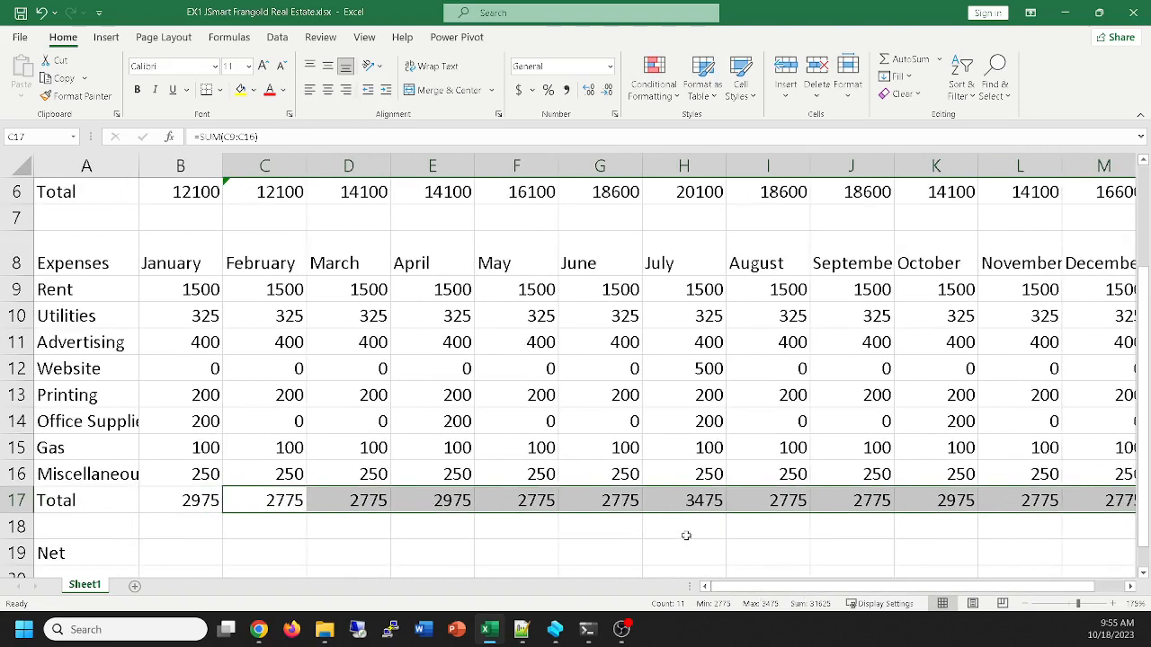
{"action": "left_click", "coordinate": [187, 500]}
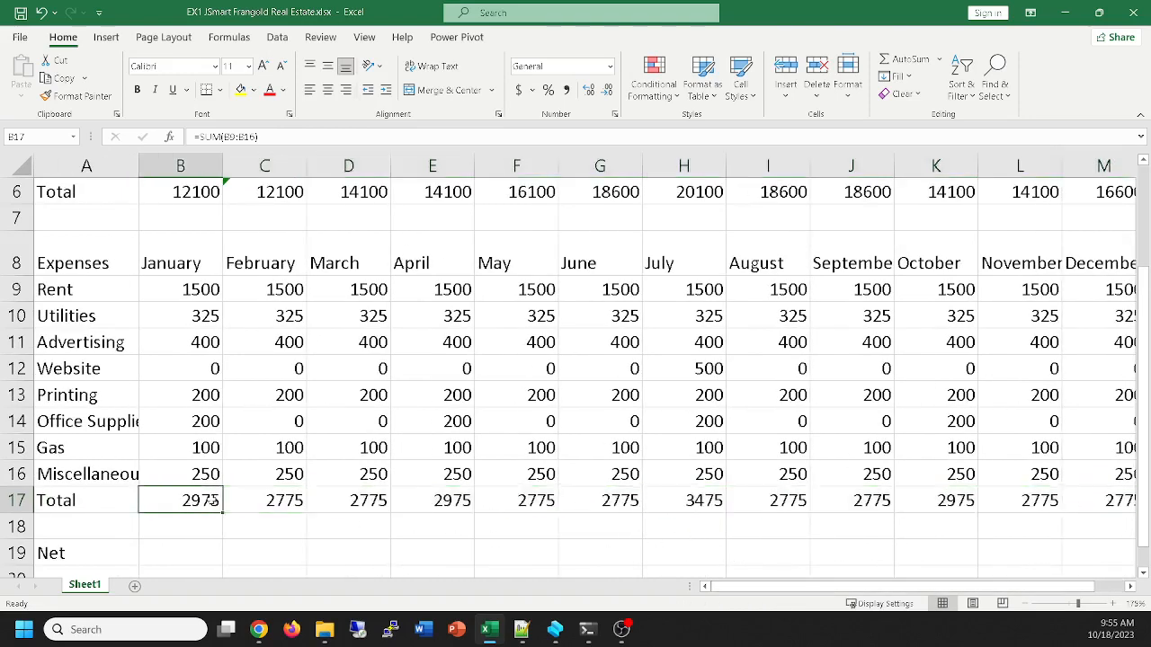
{"action": "left_click", "coordinate": [457, 500]}
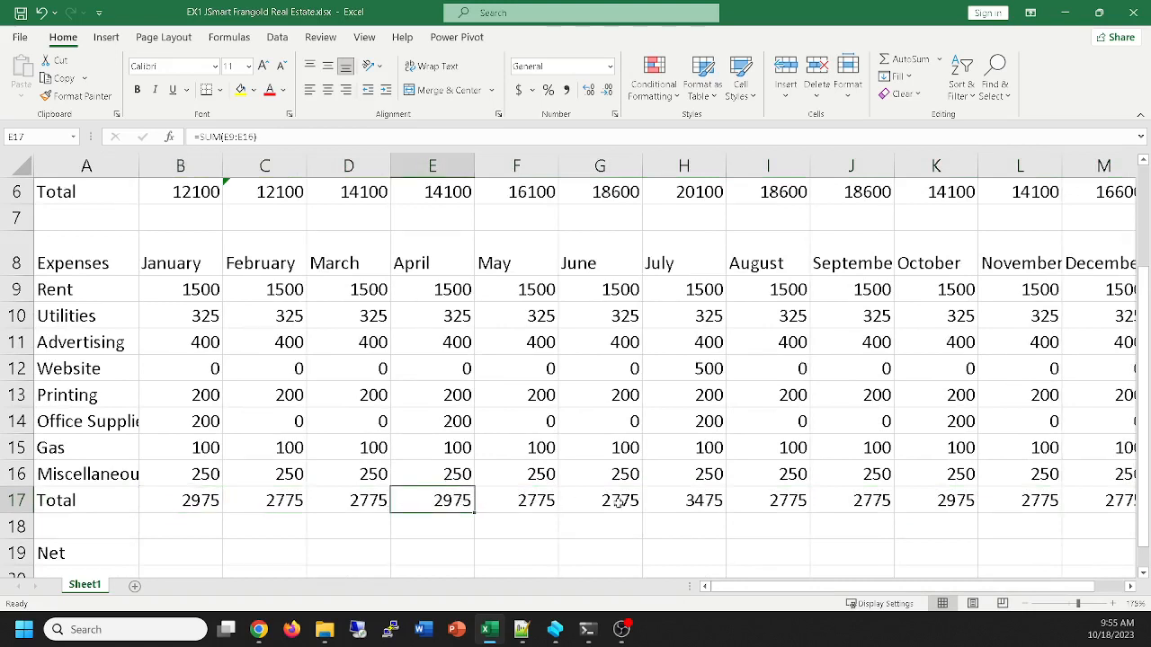
{"action": "left_click", "coordinate": [695, 504]}
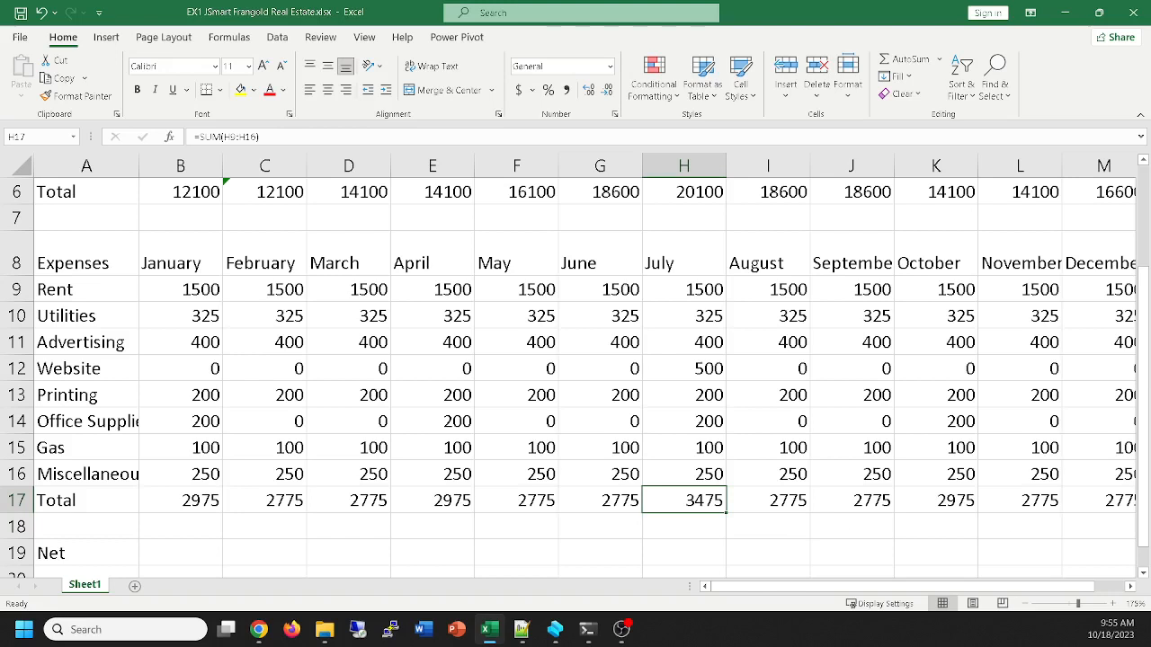
{"action": "left_click", "coordinate": [259, 629]}
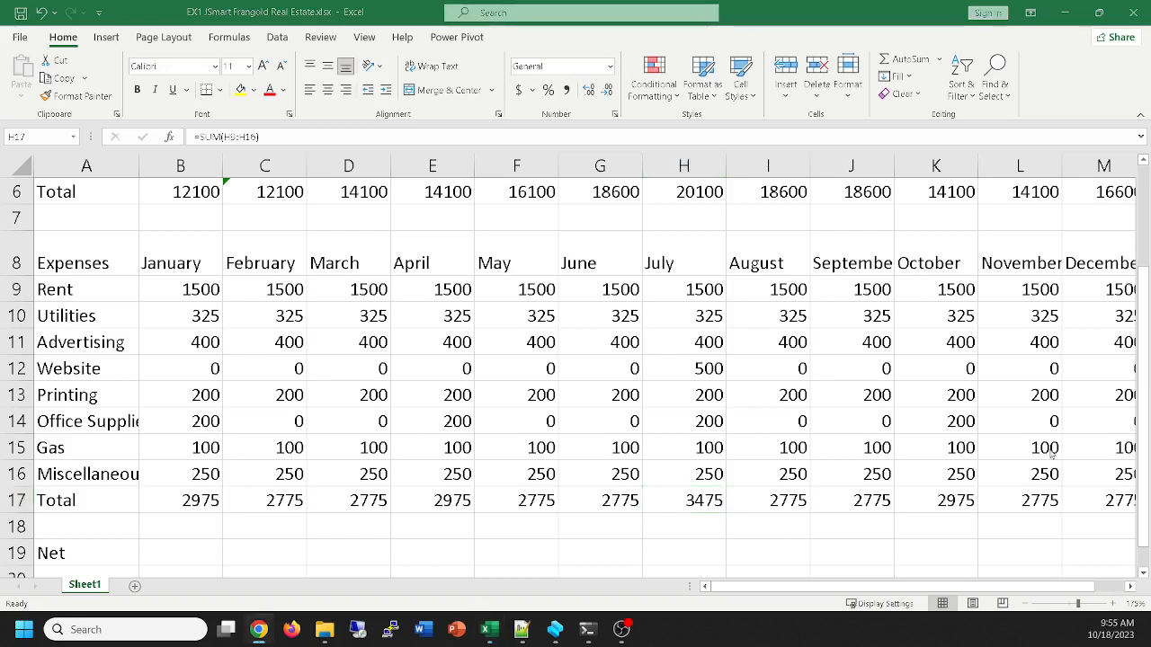
{"action": "left_click", "coordinate": [513, 335]}
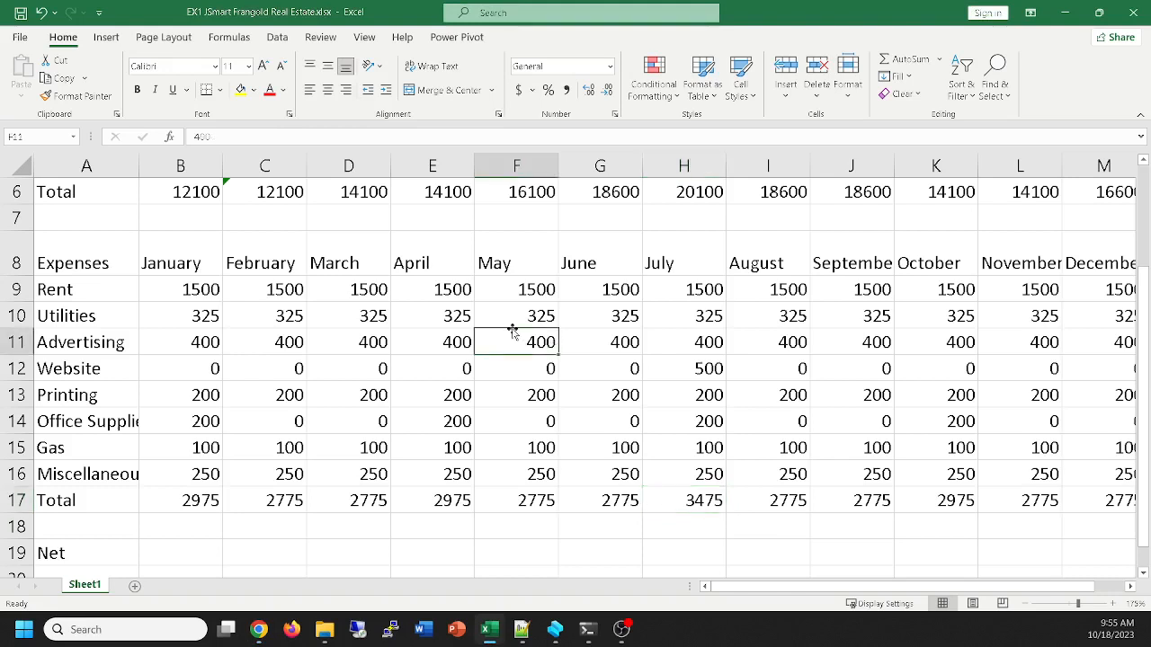
{"action": "left_click", "coordinate": [522, 502]}
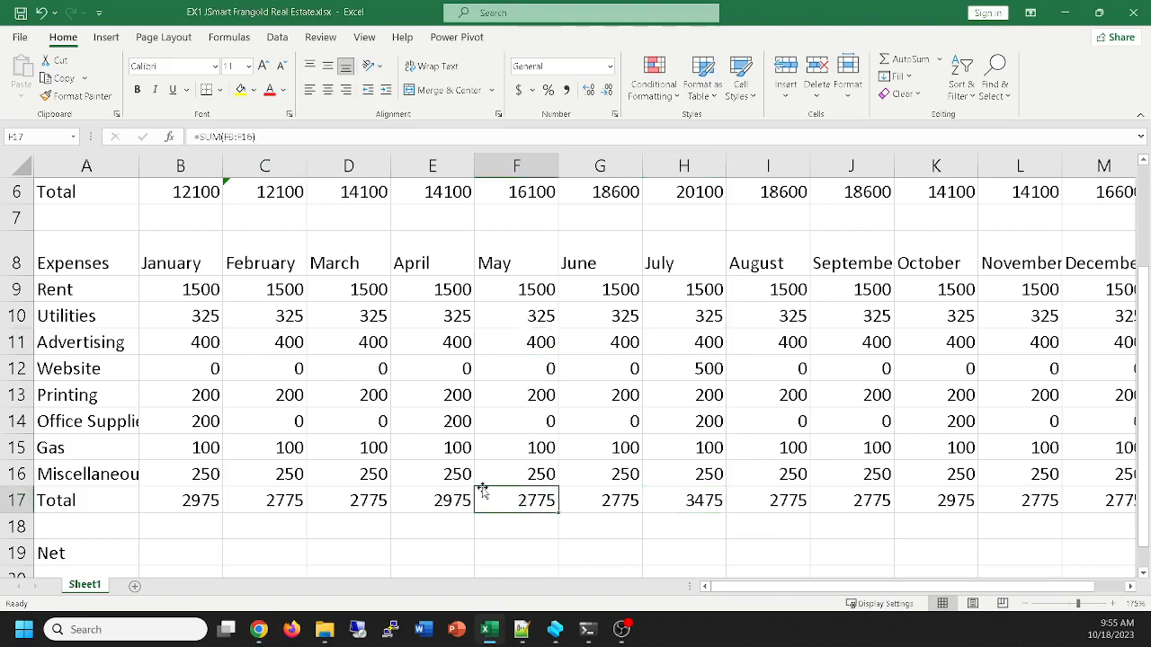
{"action": "double_click", "coordinate": [526, 501]}
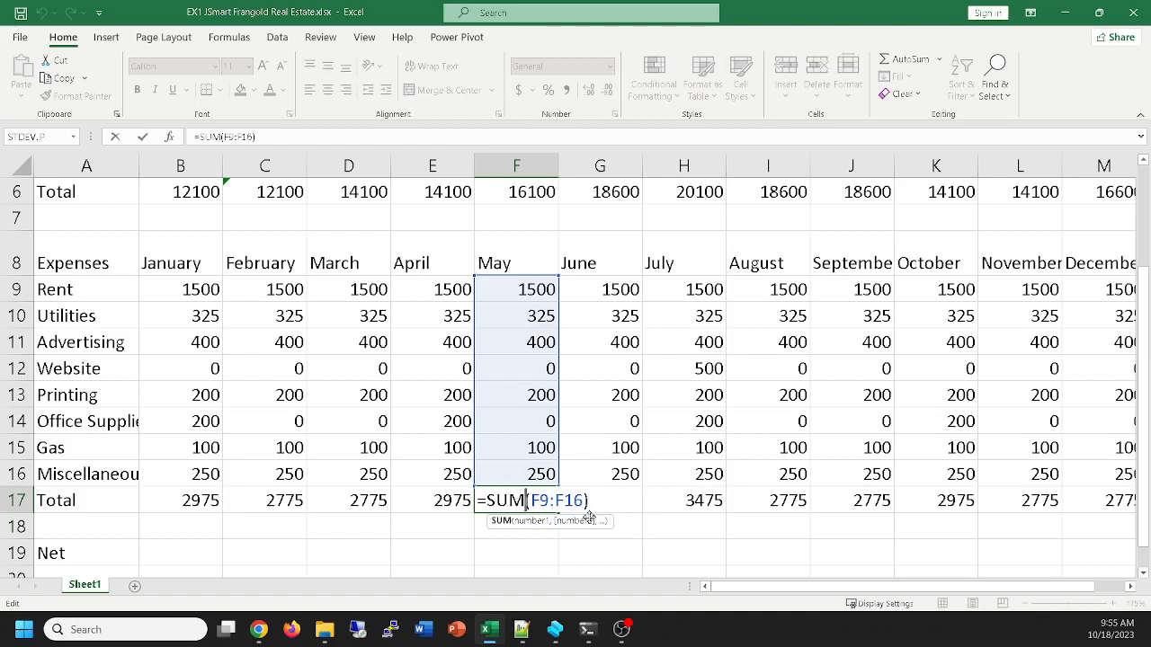
{"action": "key", "text": "ctrl+Return"}
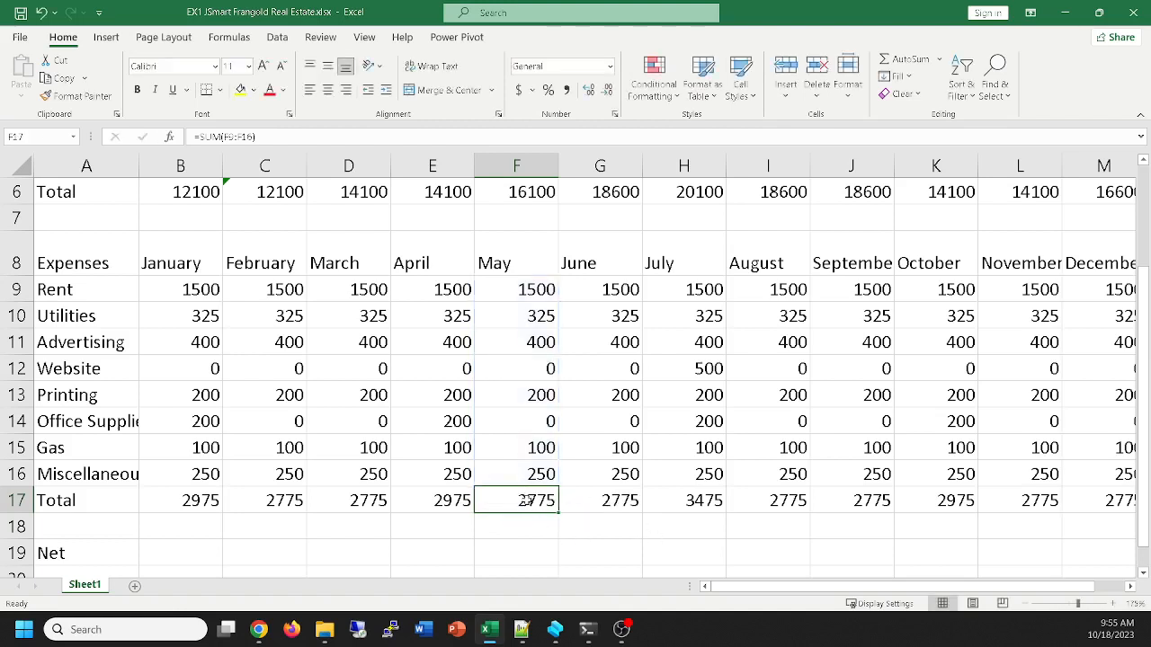
Clear the May expense total in F17 and refill it by copying the April formula from E17
{"action": "key", "text": "Delete"}
{"action": "left_click", "coordinate": [443, 502]}
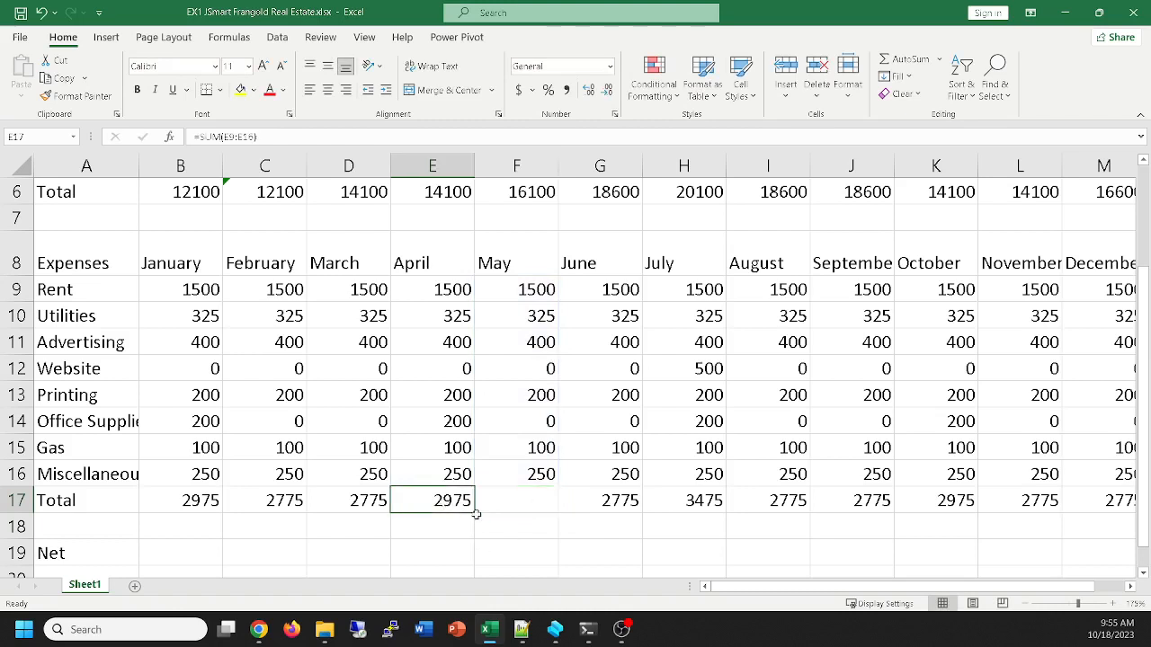
{"action": "left_click_drag", "start_coordinate": [476, 513], "coordinate": [529, 518]}
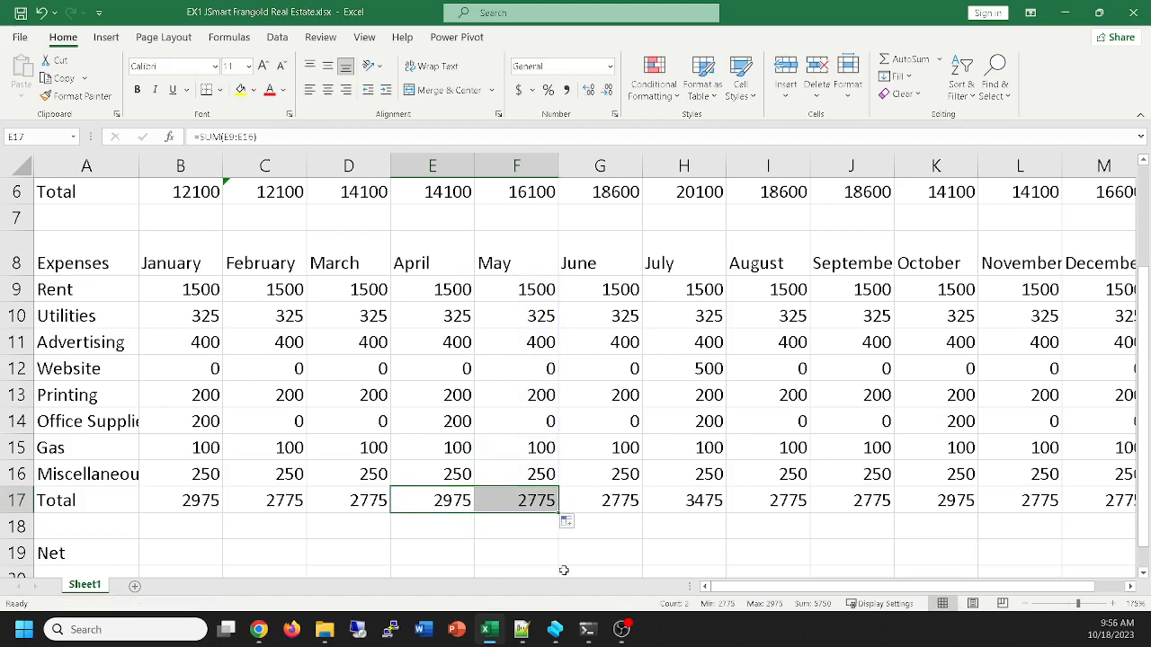
Examine the range summed by the April expense total in E17 and leave the formula as it is
{"action": "left_click", "coordinate": [453, 495]}
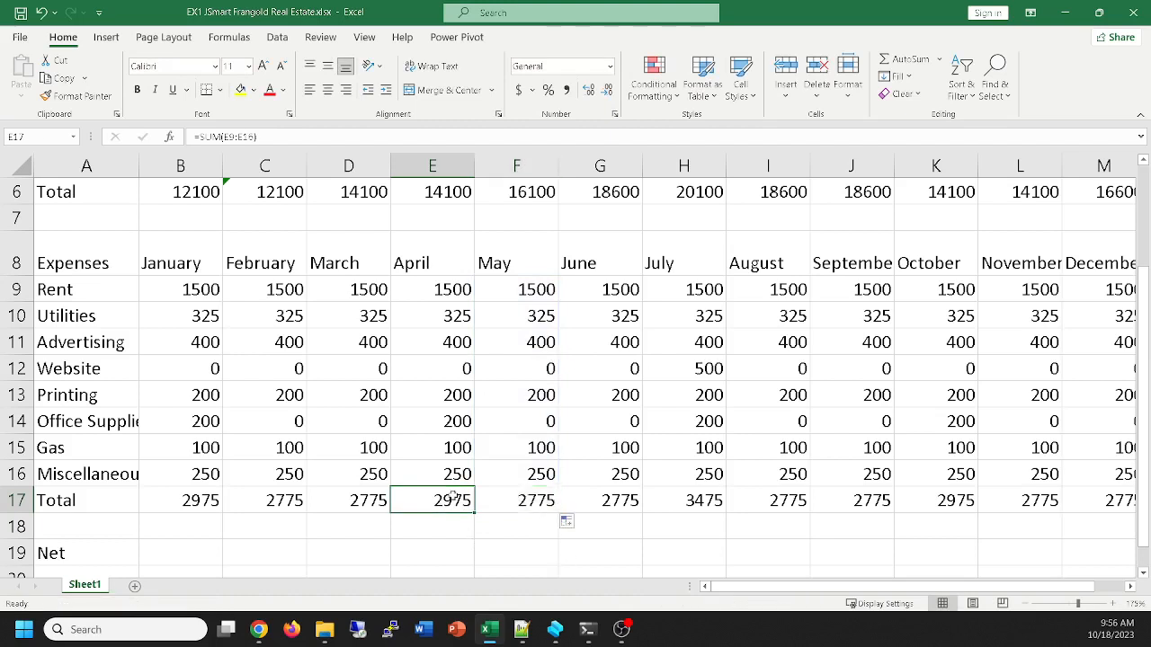
{"action": "double_click", "coordinate": [454, 499]}
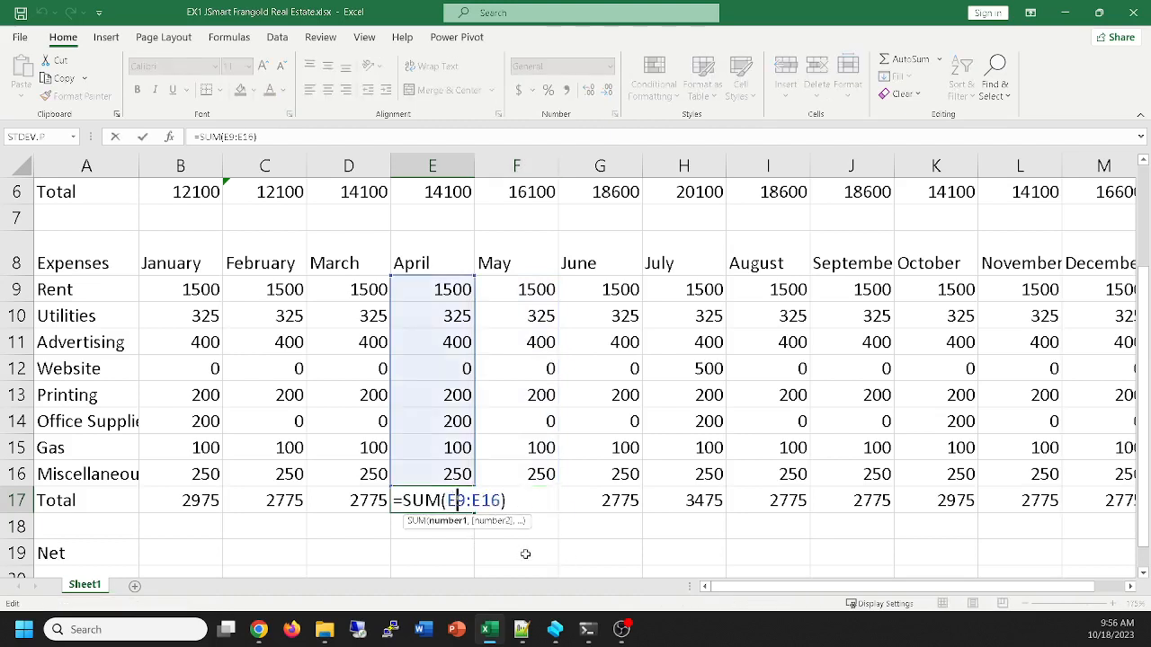
{"action": "key", "text": "Escape"}
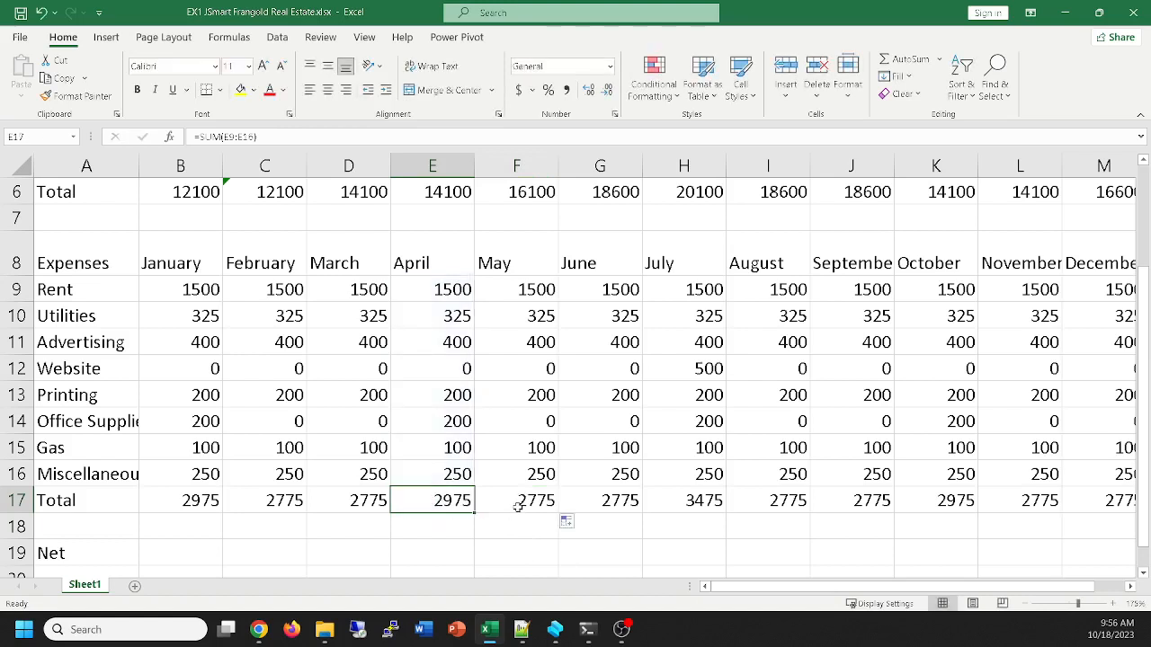
Review the January income total in row 6, the expenses in B9:B16 and the expense total in B17
{"action": "scroll", "coordinate": [517, 507], "scroll_direction": "up", "scroll_amount": 1}
{"action": "scroll", "coordinate": [518, 507], "scroll_direction": "up", "scroll_amount": 1}
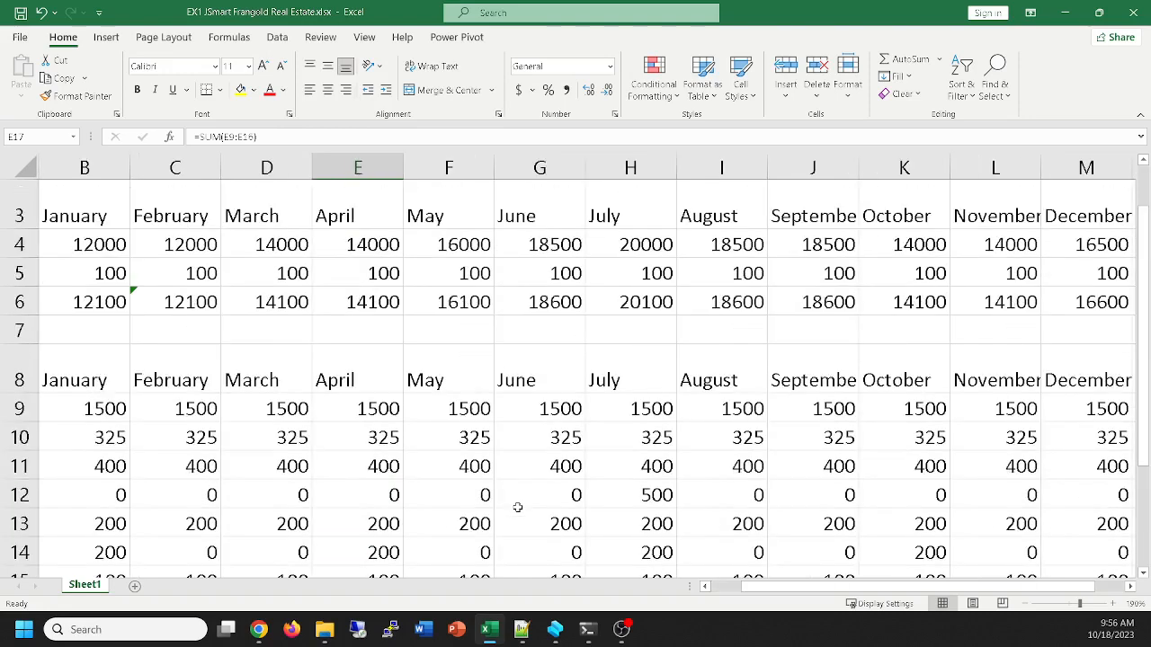
{"action": "left_click_drag", "start_coordinate": [748, 589], "coordinate": [710, 587]}
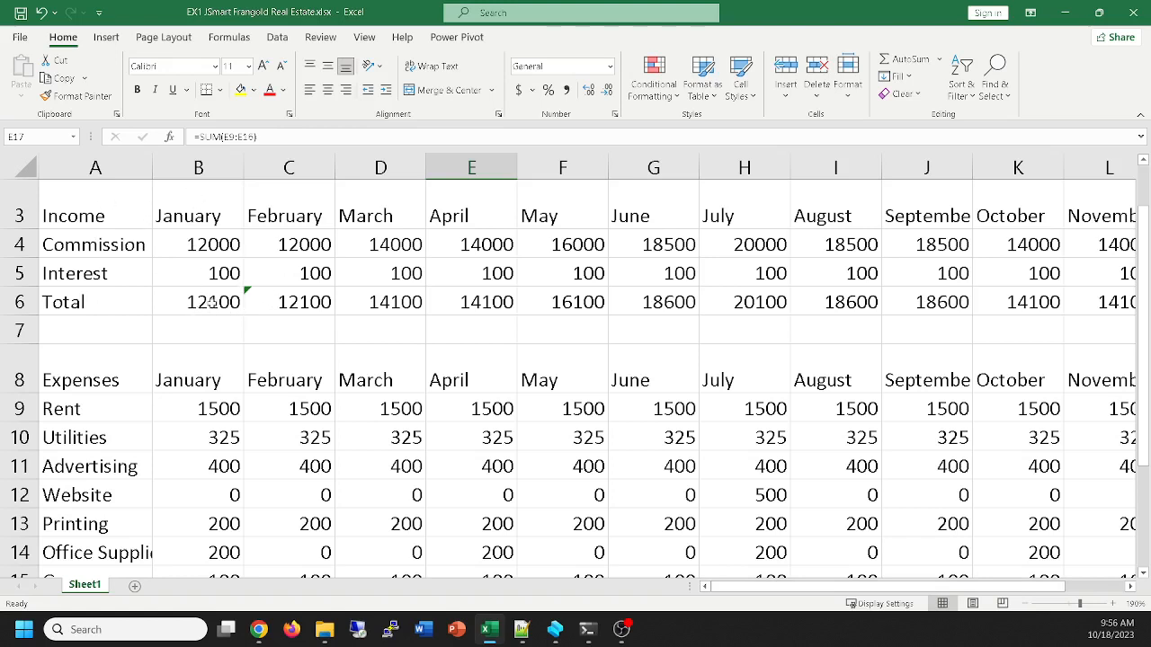
{"action": "scroll", "coordinate": [375, 326], "scroll_direction": "down", "scroll_amount": 2}
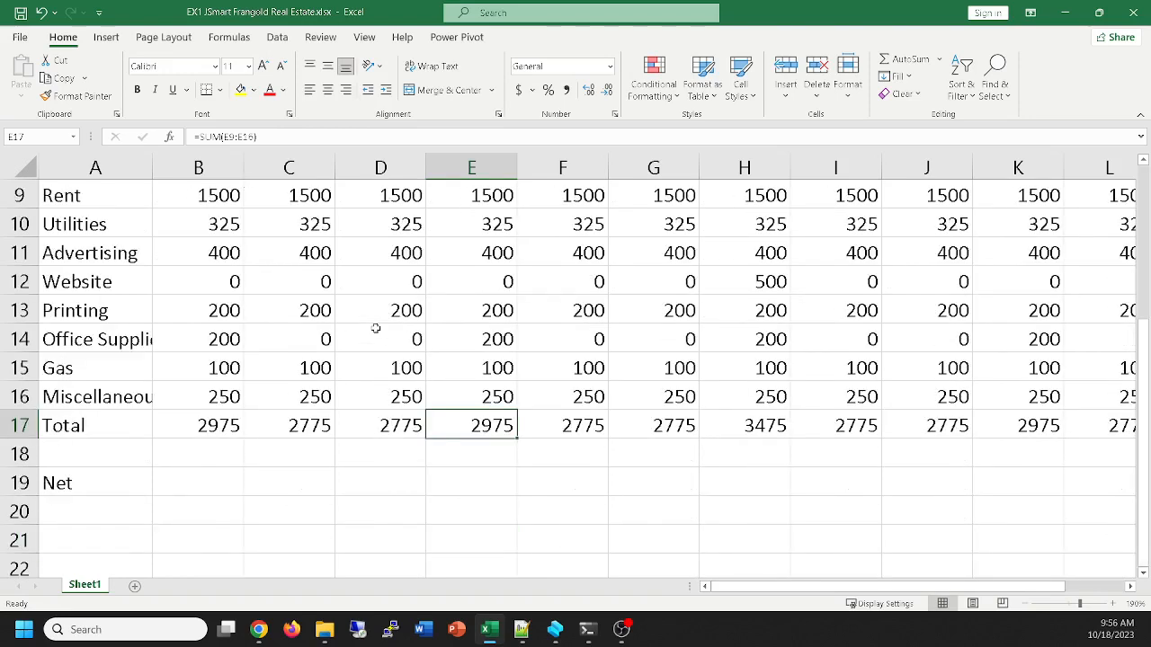
{"action": "scroll", "coordinate": [179, 187], "scroll_direction": "up", "scroll_amount": 1}
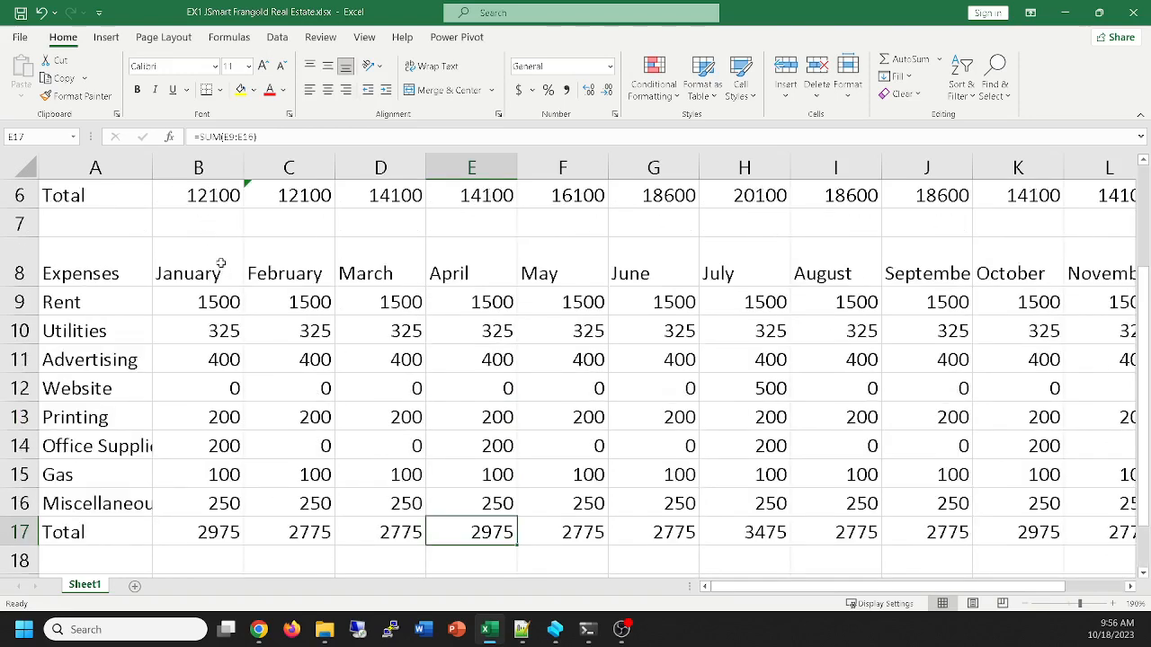
{"action": "left_click_drag", "start_coordinate": [201, 297], "coordinate": [205, 505]}
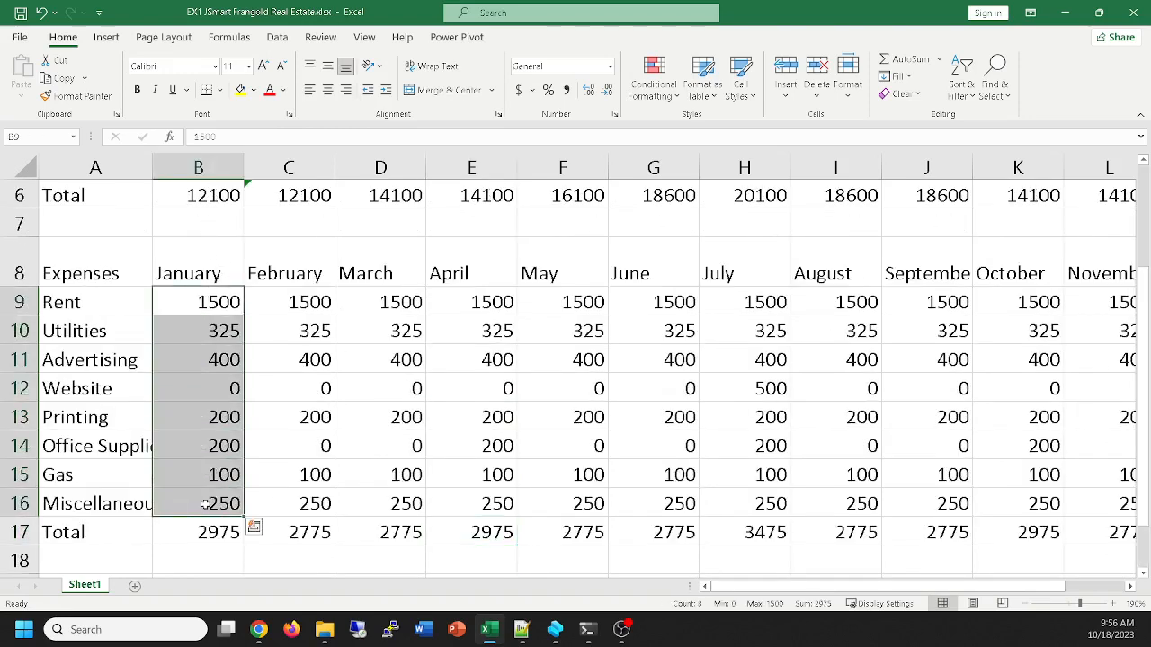
{"action": "left_click", "coordinate": [189, 532]}
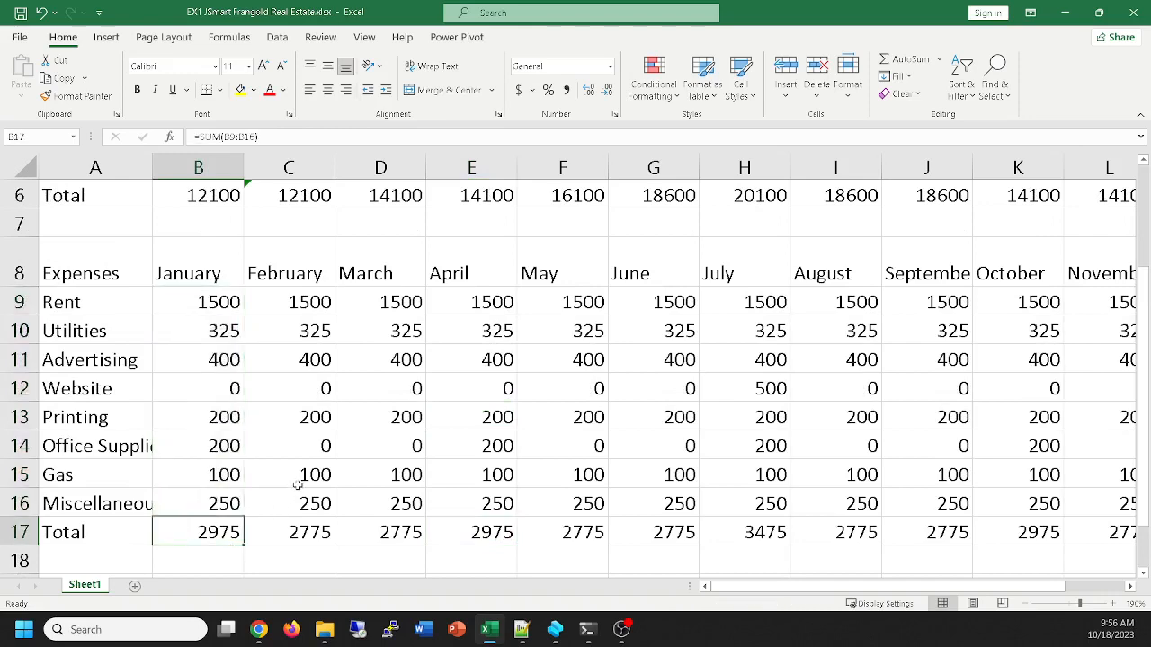
Enter the January net income formula =B6-B17 in B19, subtracting the expense total from the income total
{"action": "scroll", "coordinate": [299, 485], "scroll_direction": "down", "scroll_amount": 1}
{"action": "left_click", "coordinate": [185, 491]}
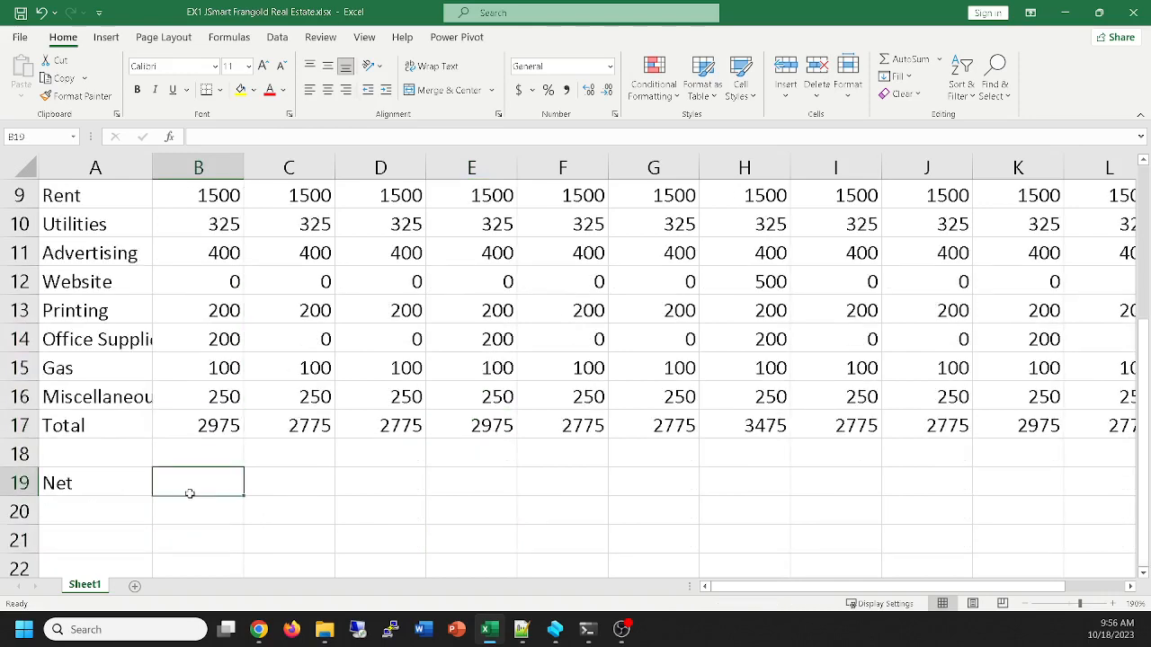
{"action": "scroll", "coordinate": [190, 494], "scroll_direction": "up", "scroll_amount": 1}
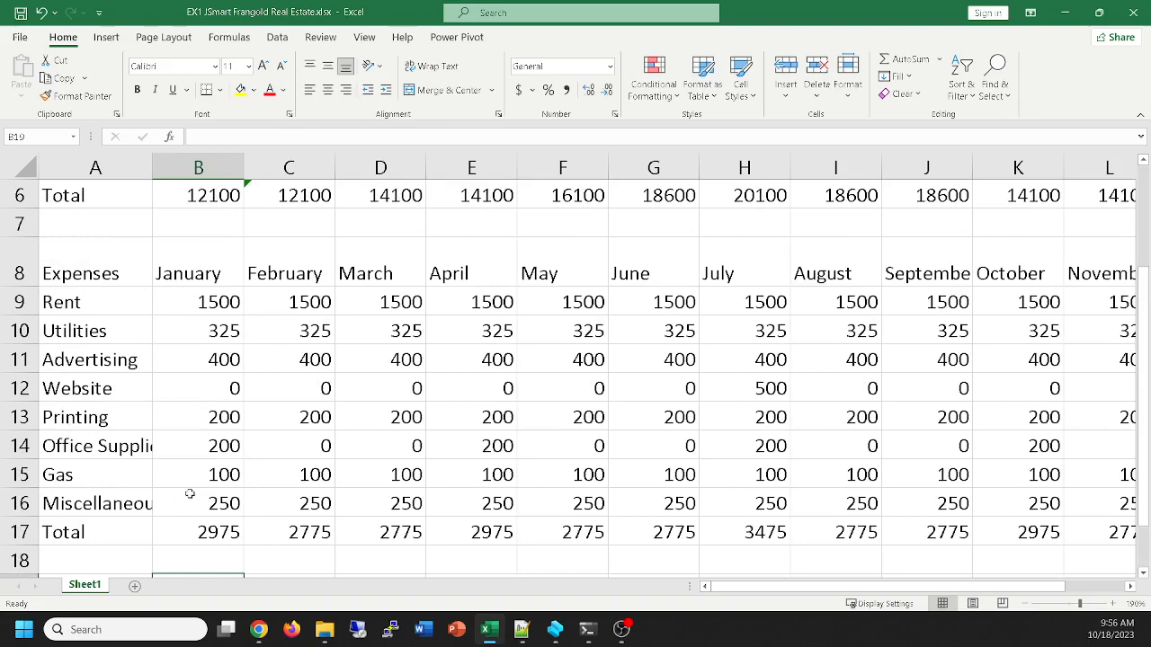
{"action": "scroll", "coordinate": [190, 494], "scroll_direction": "down", "scroll_amount": 1}
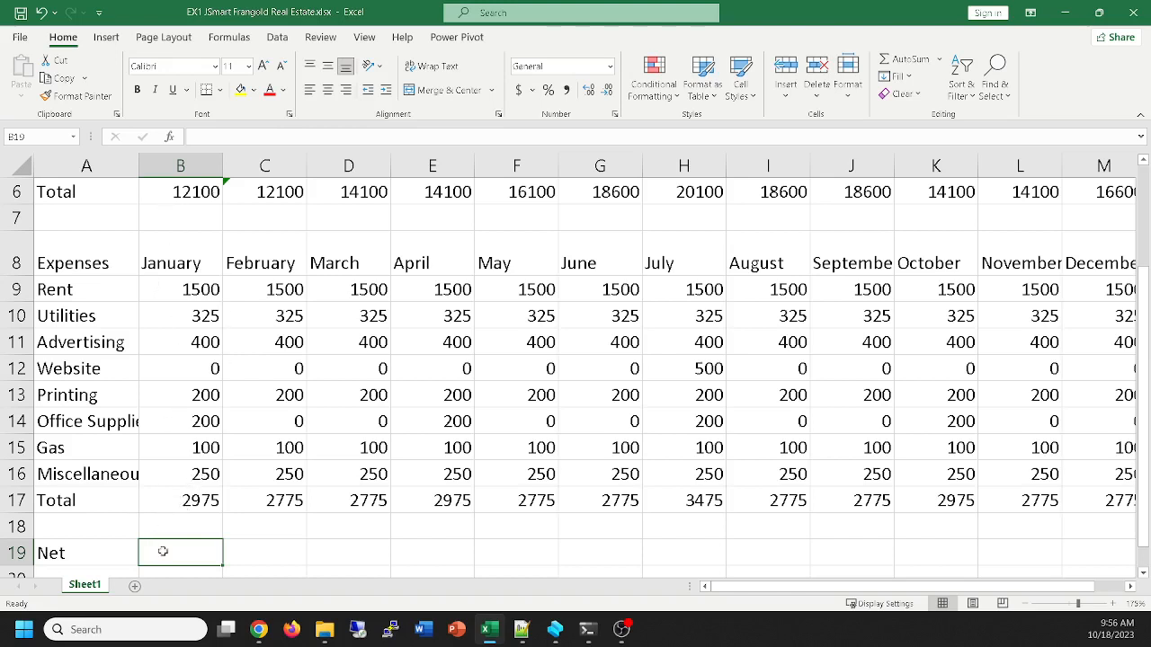
{"action": "type", "text": "="}
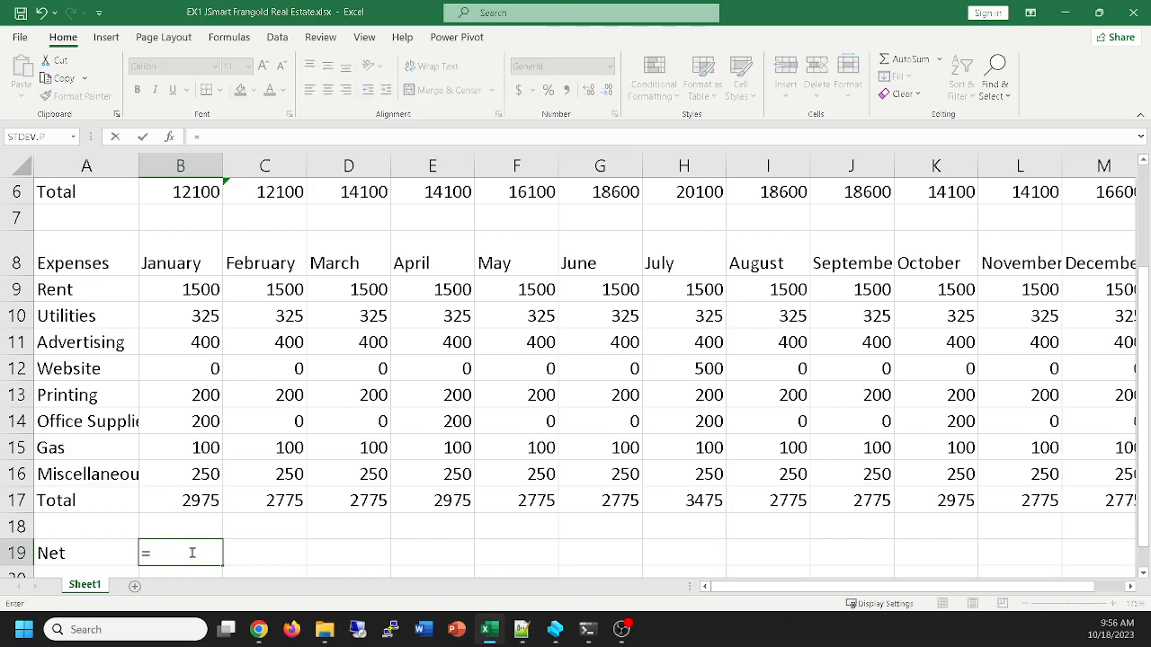
{"action": "left_click", "coordinate": [179, 193]}
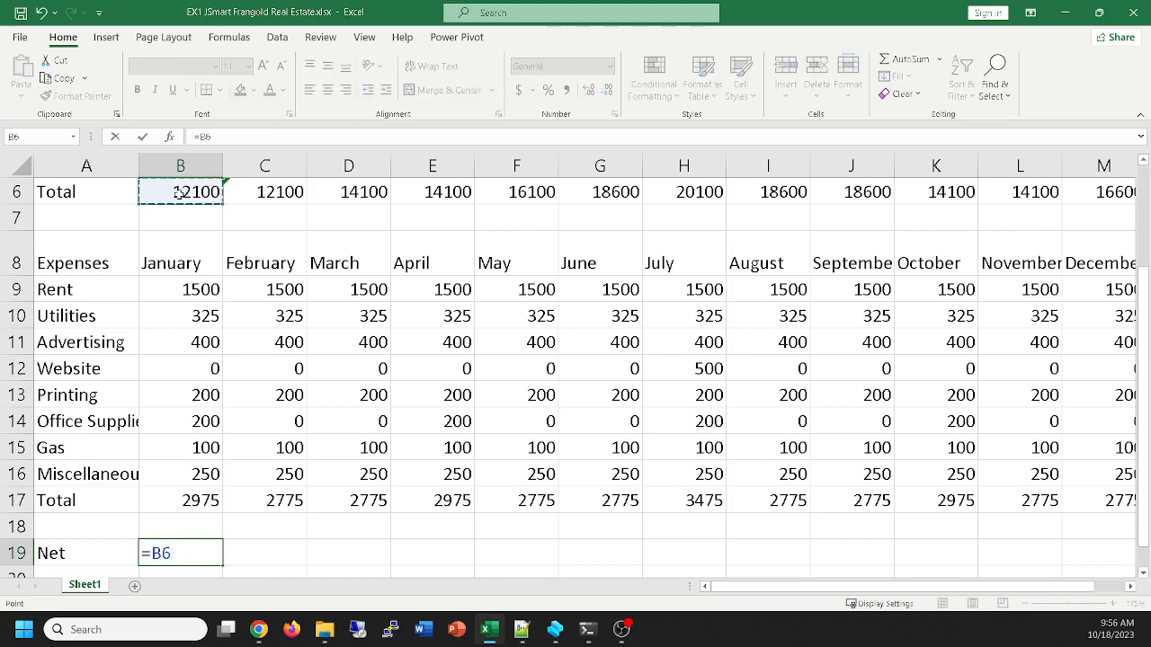
{"action": "type", "text": "-"}
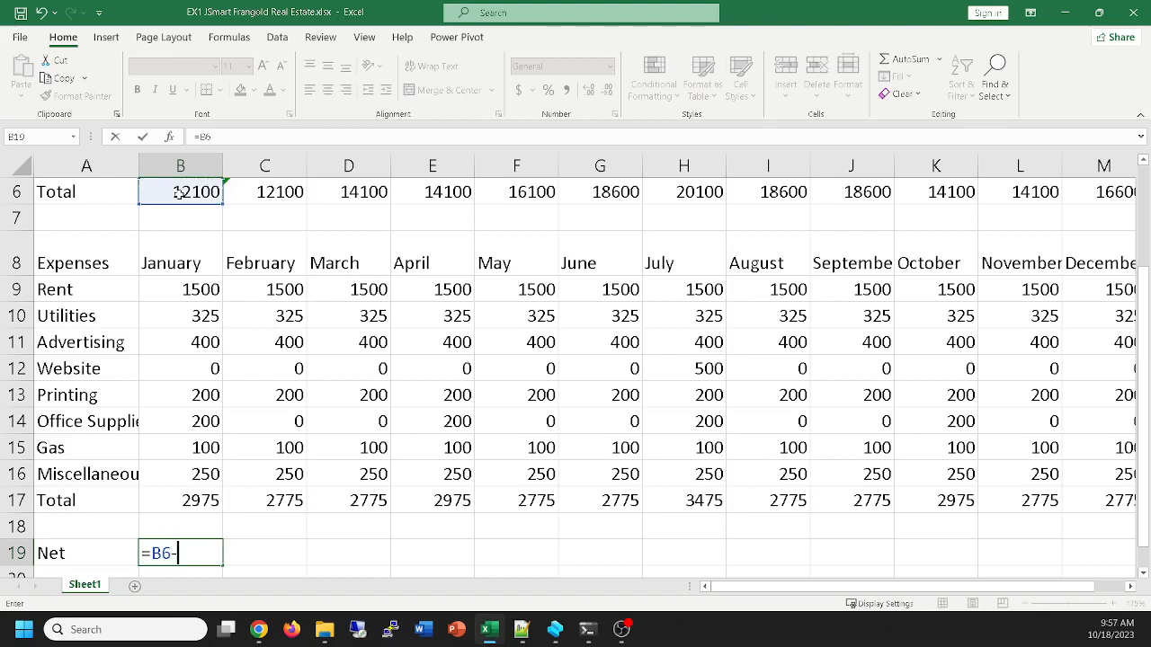
{"action": "left_click", "coordinate": [174, 500]}
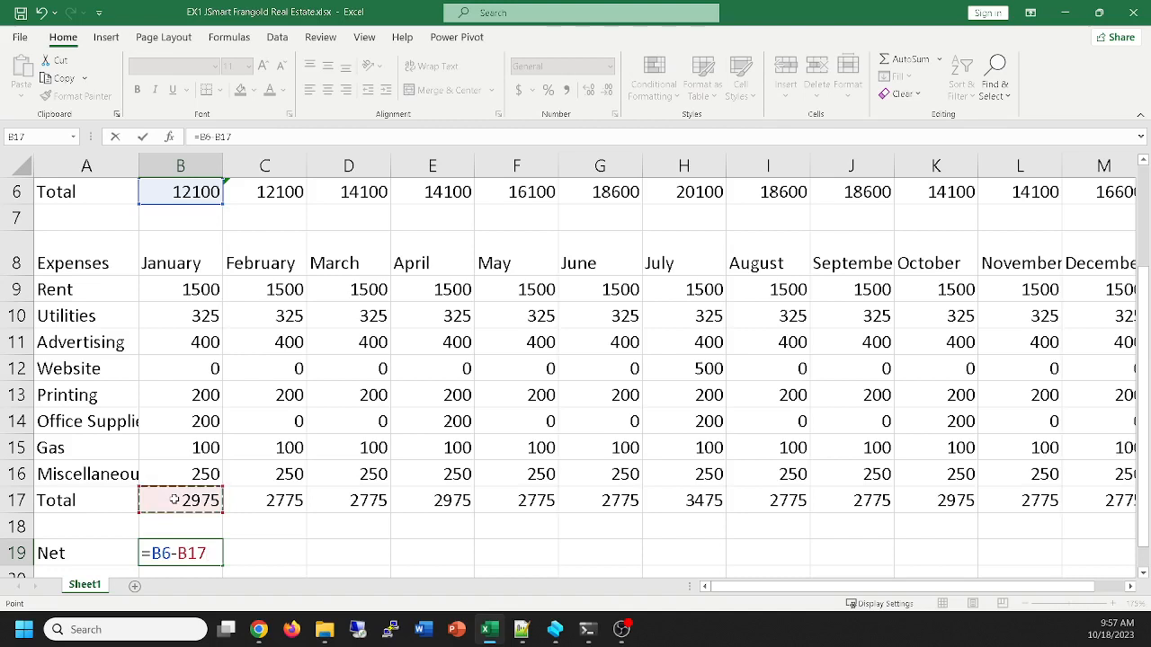
{"action": "key", "text": "Return"}
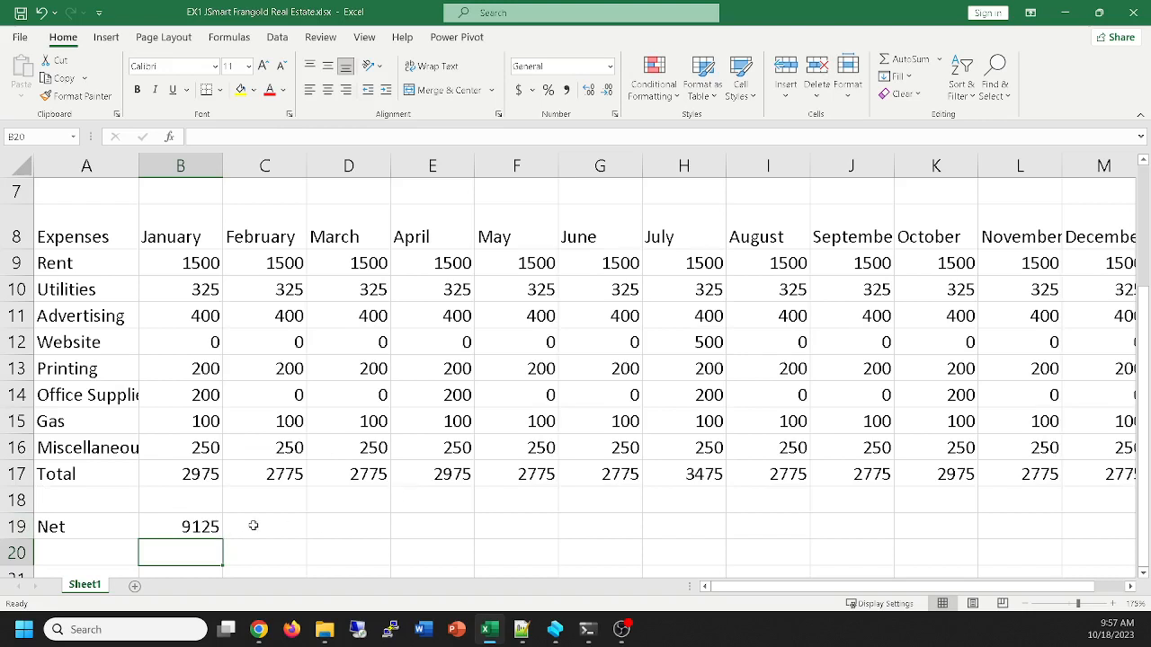
Copy the January net formula from B19 across C19:M19 for February through December
{"action": "left_click", "coordinate": [189, 527]}
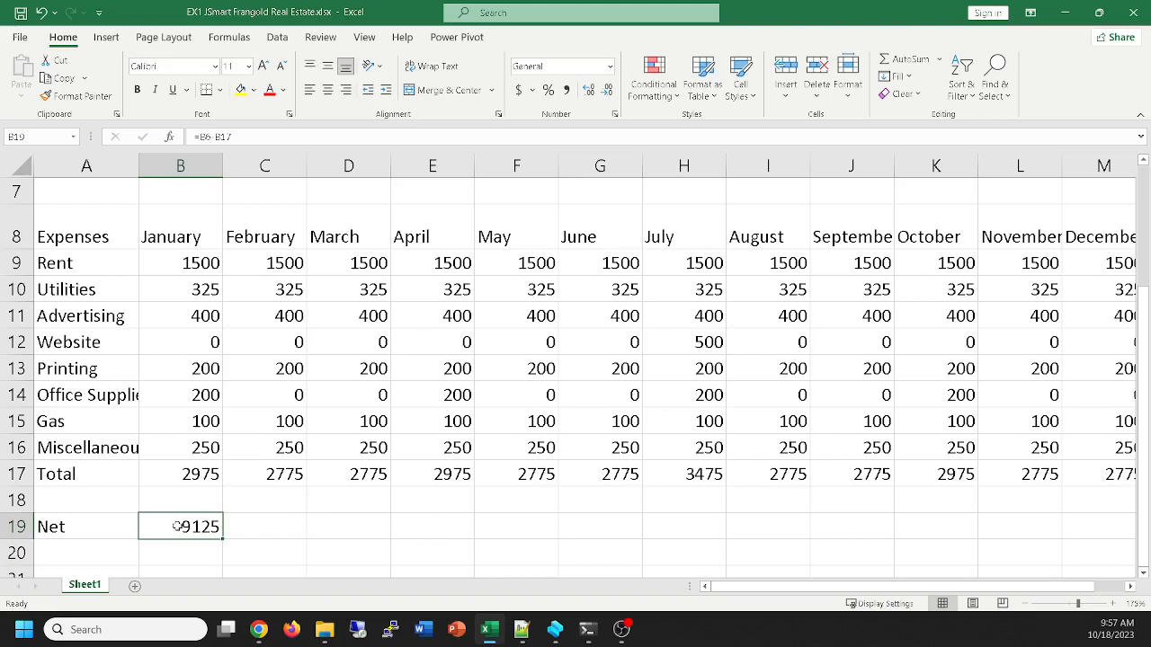
{"action": "key", "text": "ctrl+c"}
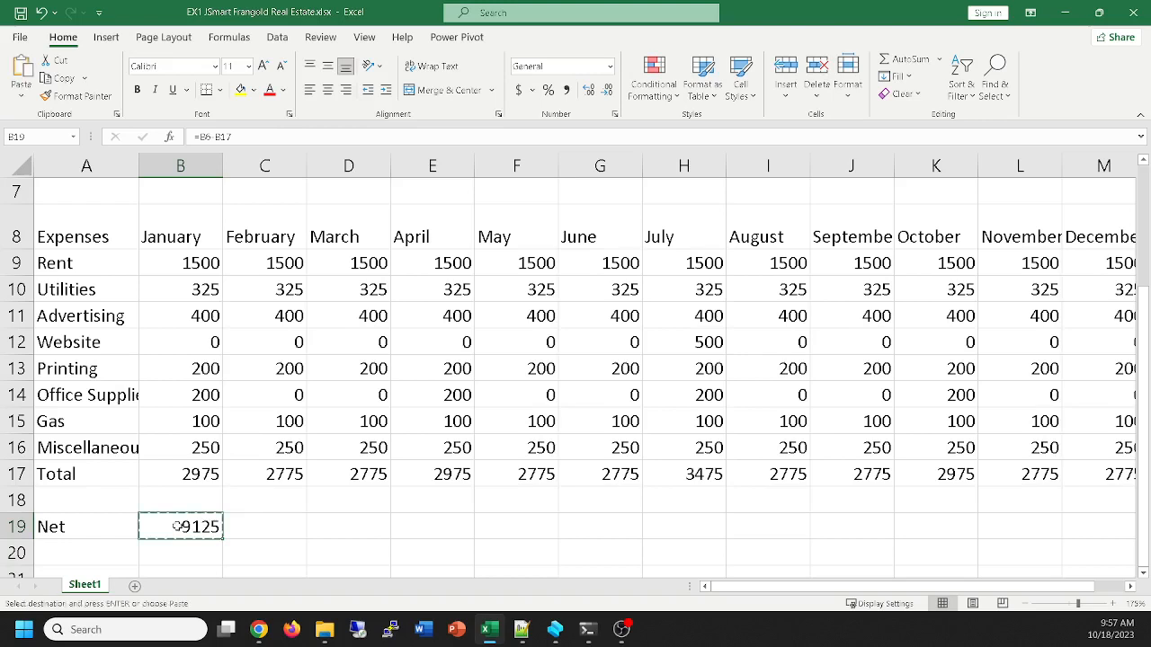
{"action": "left_click_drag", "start_coordinate": [252, 525], "coordinate": [622, 537]}
{"action": "left_click", "coordinate": [894, 539]}
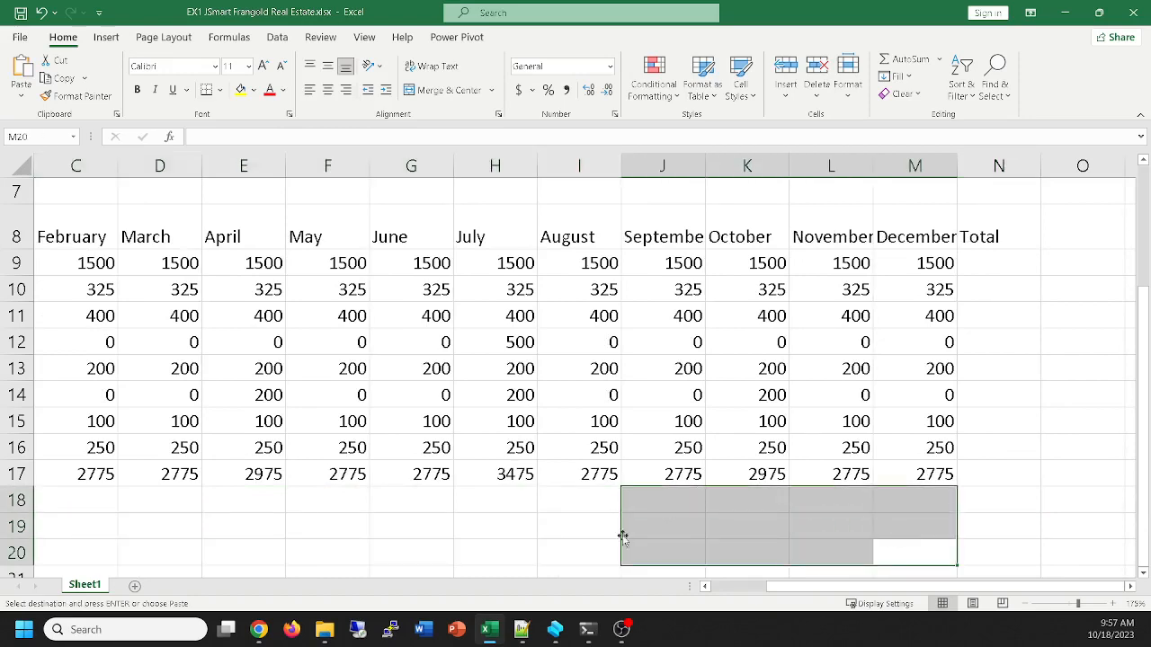
{"action": "left_click_drag", "start_coordinate": [926, 584], "coordinate": [869, 586]}
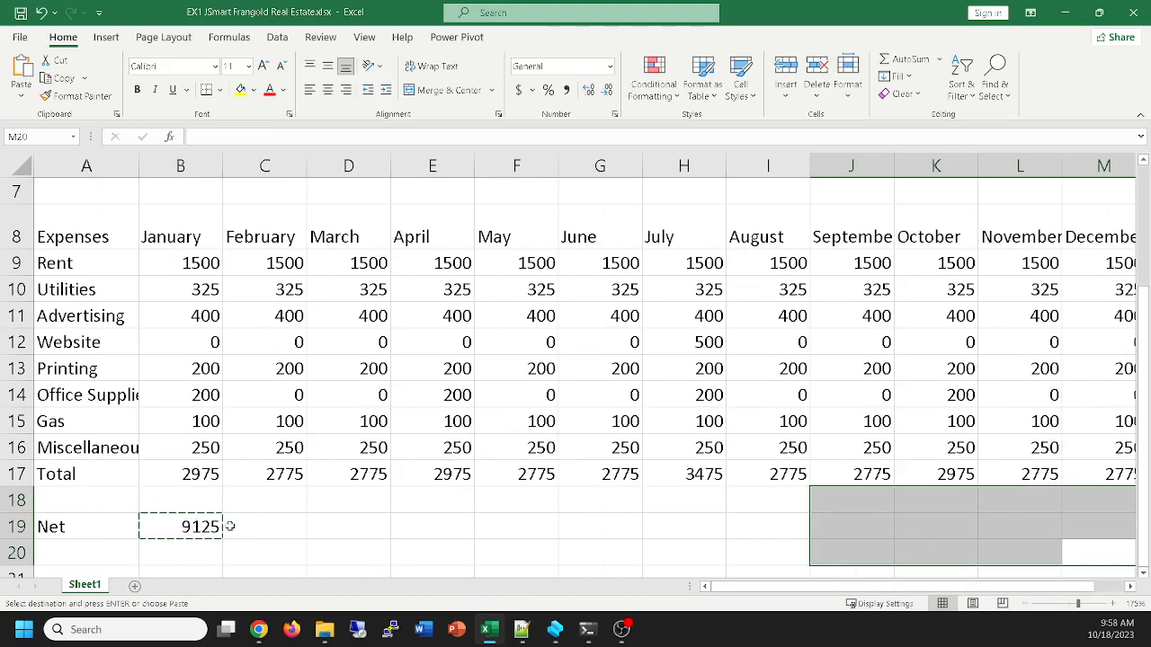
{"action": "left_click_drag", "start_coordinate": [258, 527], "coordinate": [905, 521]}
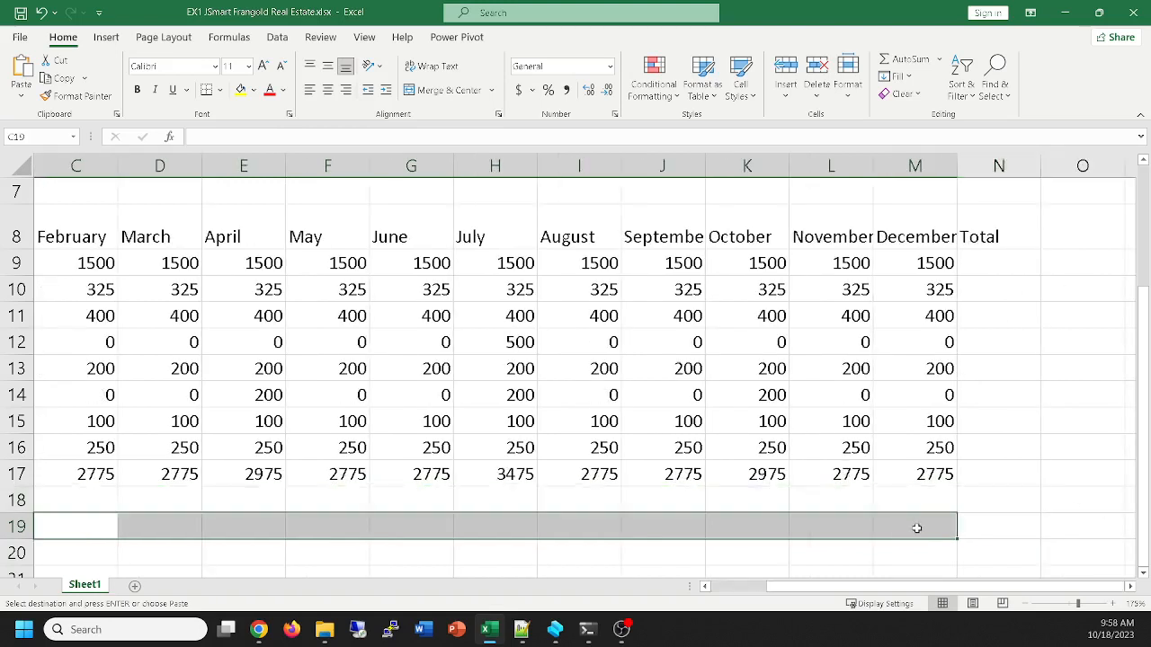
{"action": "key", "text": "ctrl+v"}
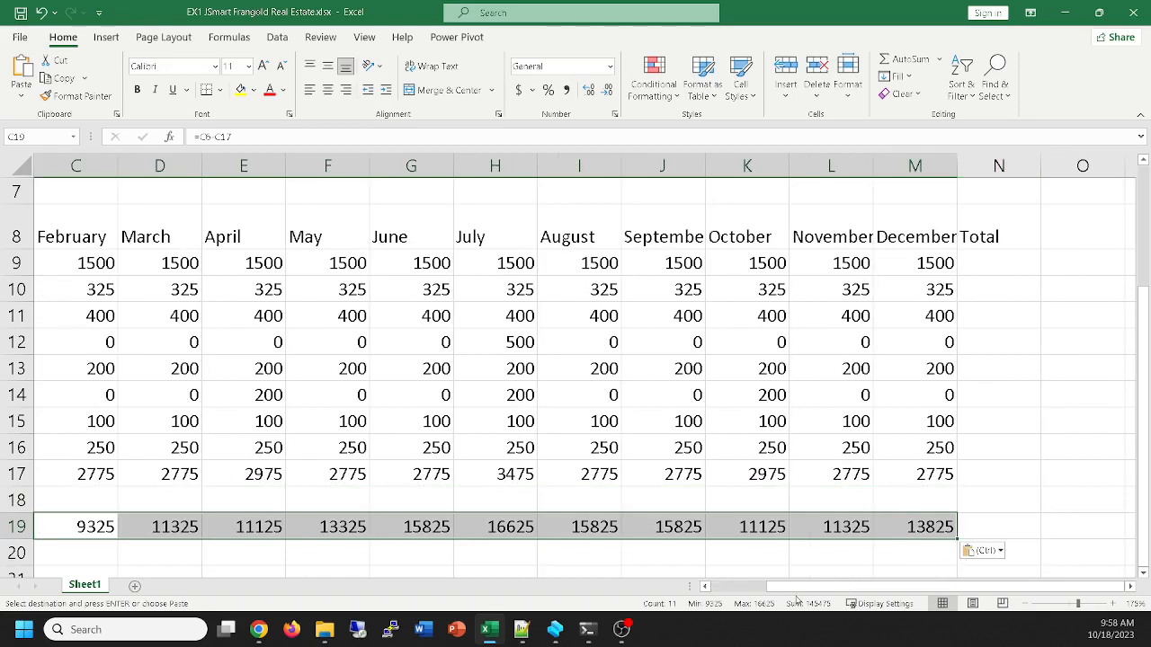
Check the cell references of the net formulas in C19 and B19 without changing them
{"action": "left_click_drag", "start_coordinate": [798, 590], "coordinate": [729, 600]}
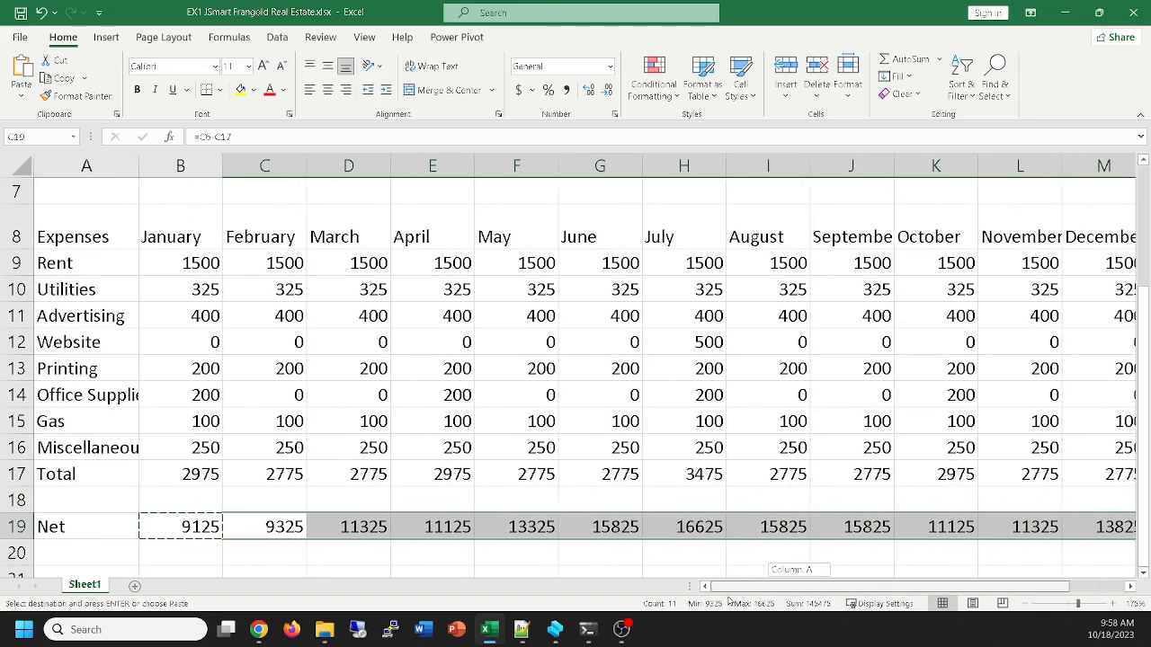
{"action": "left_click", "coordinate": [276, 527]}
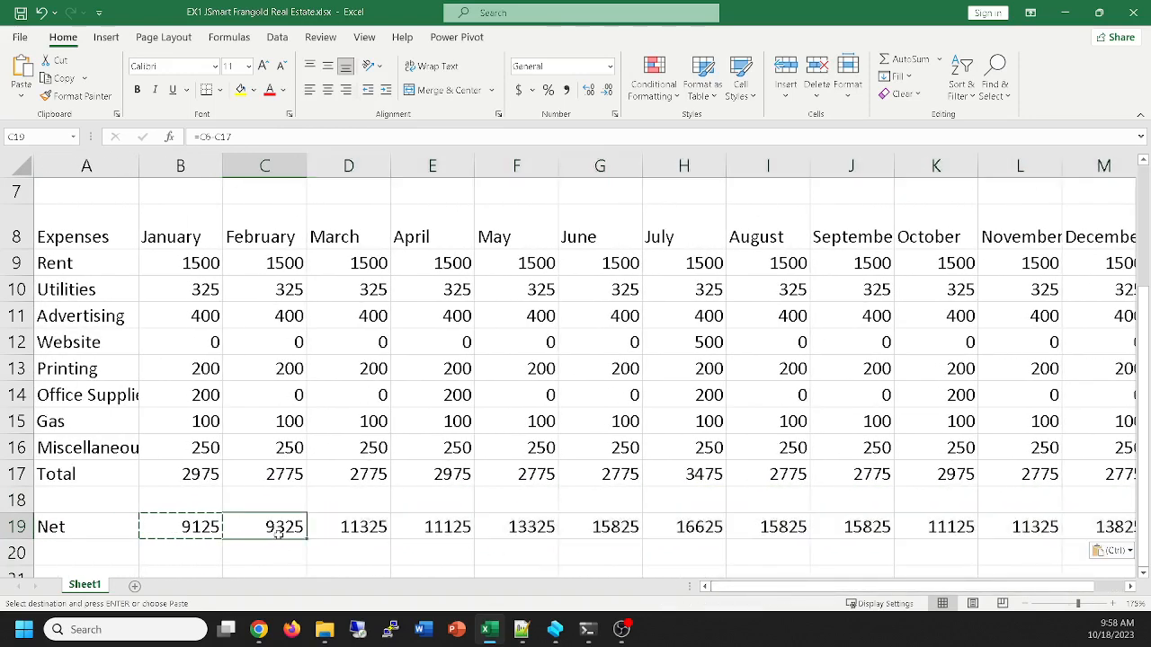
{"action": "double_click", "coordinate": [278, 530]}
{"action": "key", "text": "Escape"}
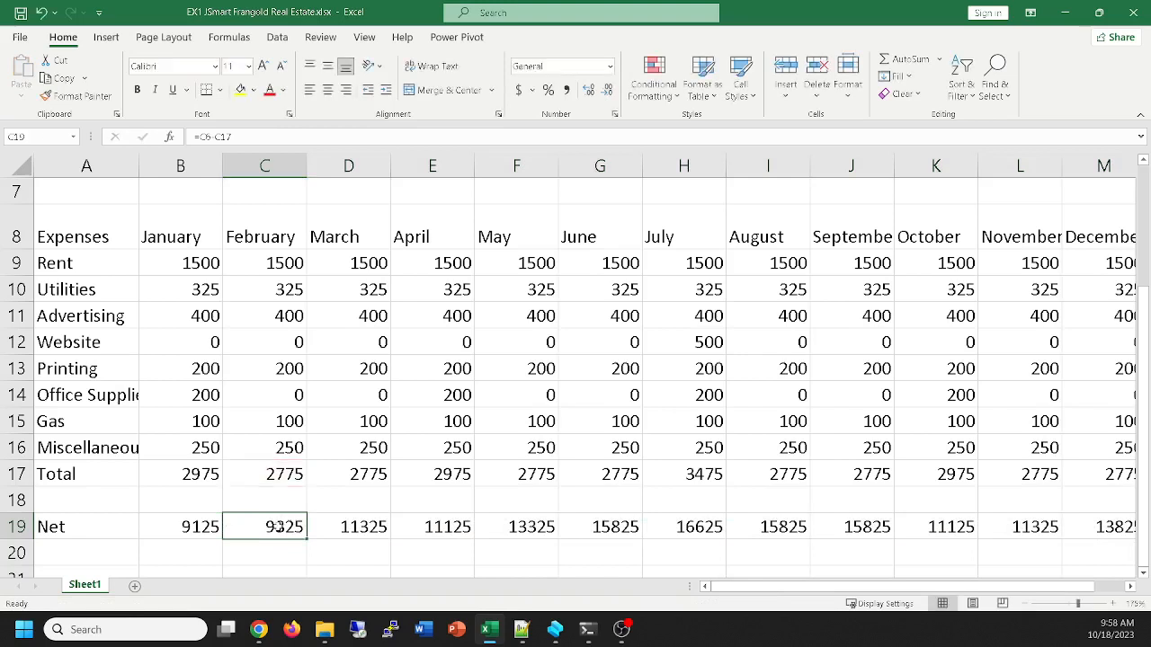
{"action": "double_click", "coordinate": [279, 528]}
{"action": "key", "text": "Escape"}
{"action": "double_click", "coordinate": [189, 528]}
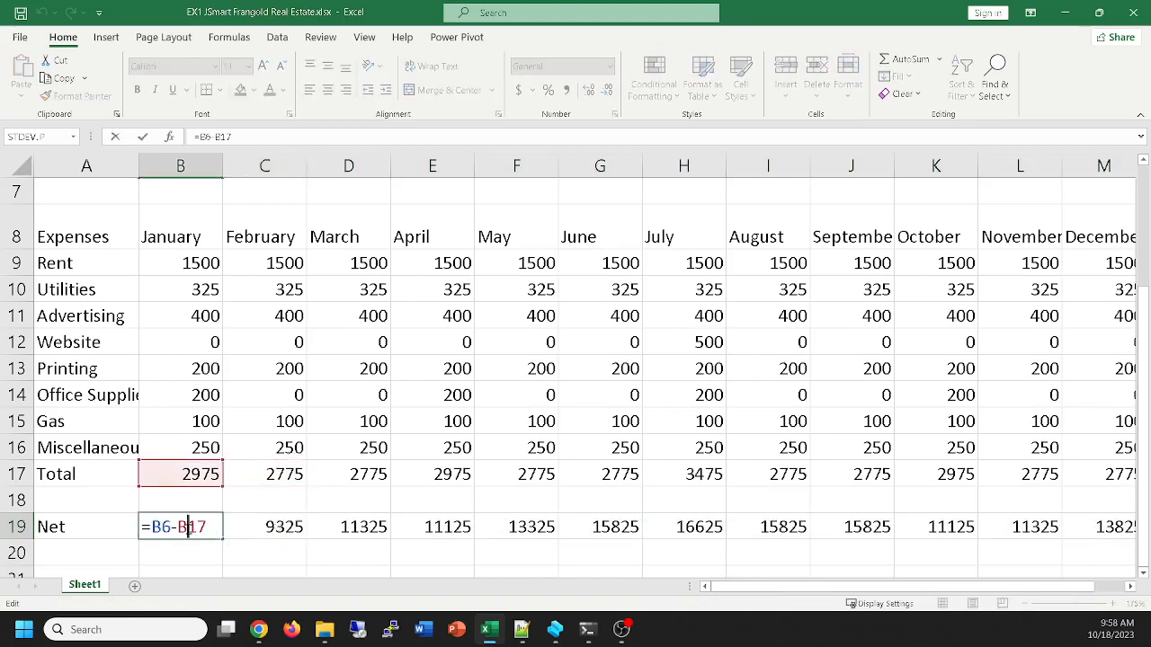
{"action": "key", "text": "Escape"}
Trace the cells referenced by the February net formula, and briefly display all formulas on the sheet before returning to values
{"action": "left_click", "coordinate": [267, 532]}
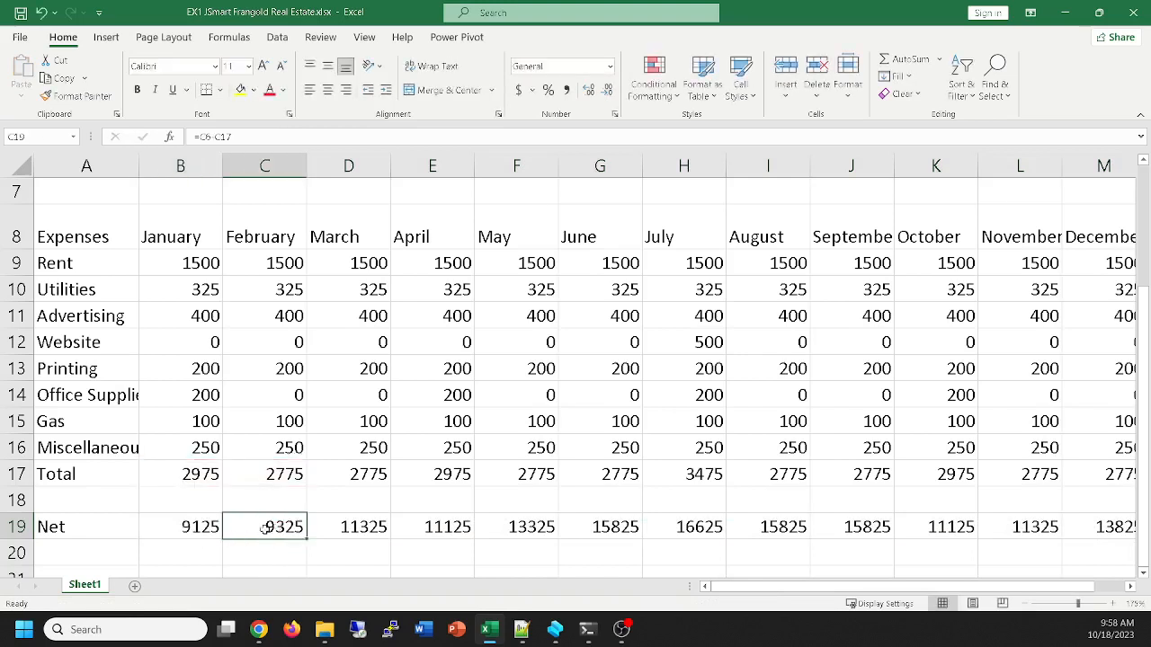
{"action": "double_click", "coordinate": [282, 525]}
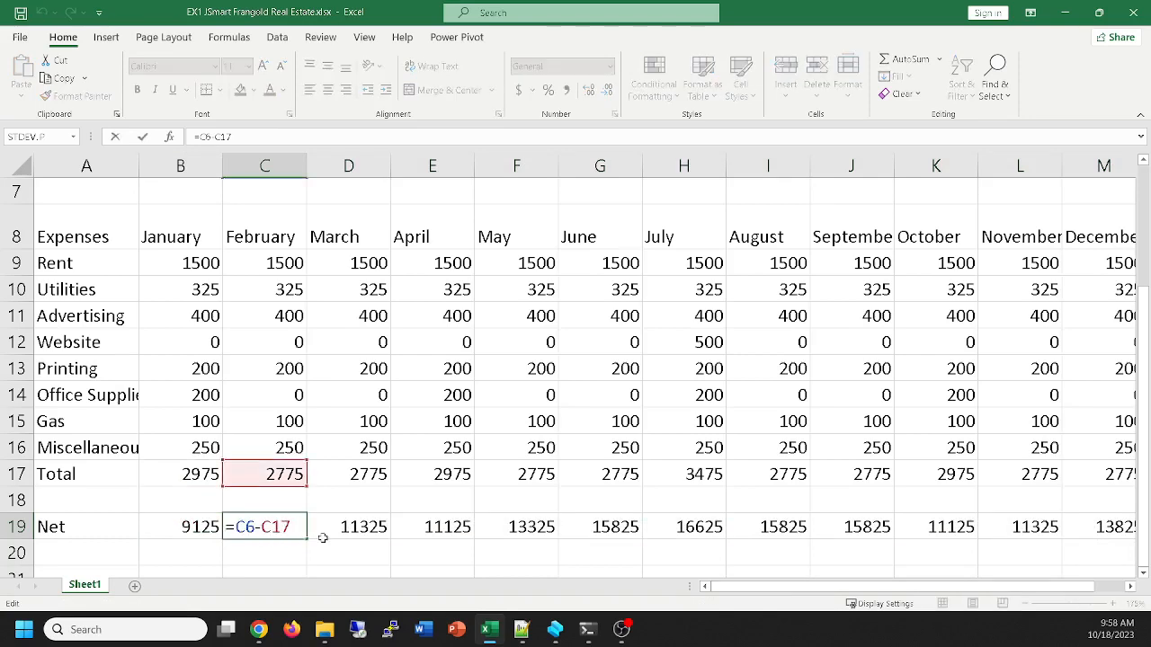
{"action": "scroll", "coordinate": [325, 476], "scroll_direction": "up", "scroll_amount": 2}
{"action": "scroll", "coordinate": [278, 355], "scroll_direction": "down", "scroll_amount": 3}
{"action": "key", "text": "Escape"}
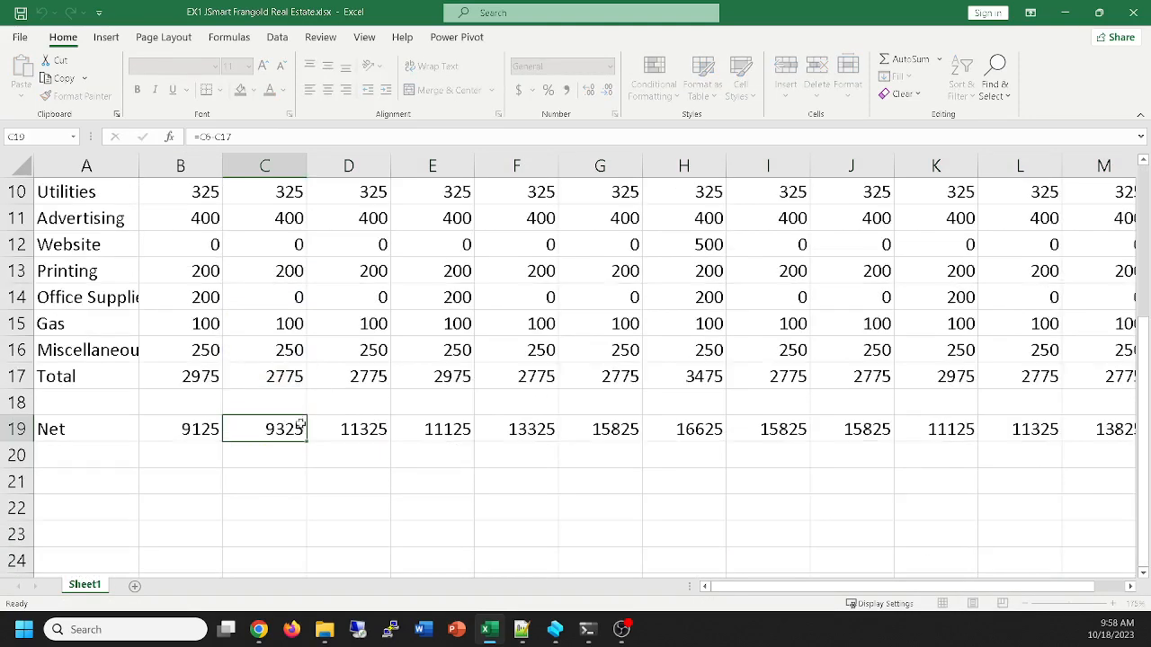
{"action": "key", "text": "ctrl+grave"}
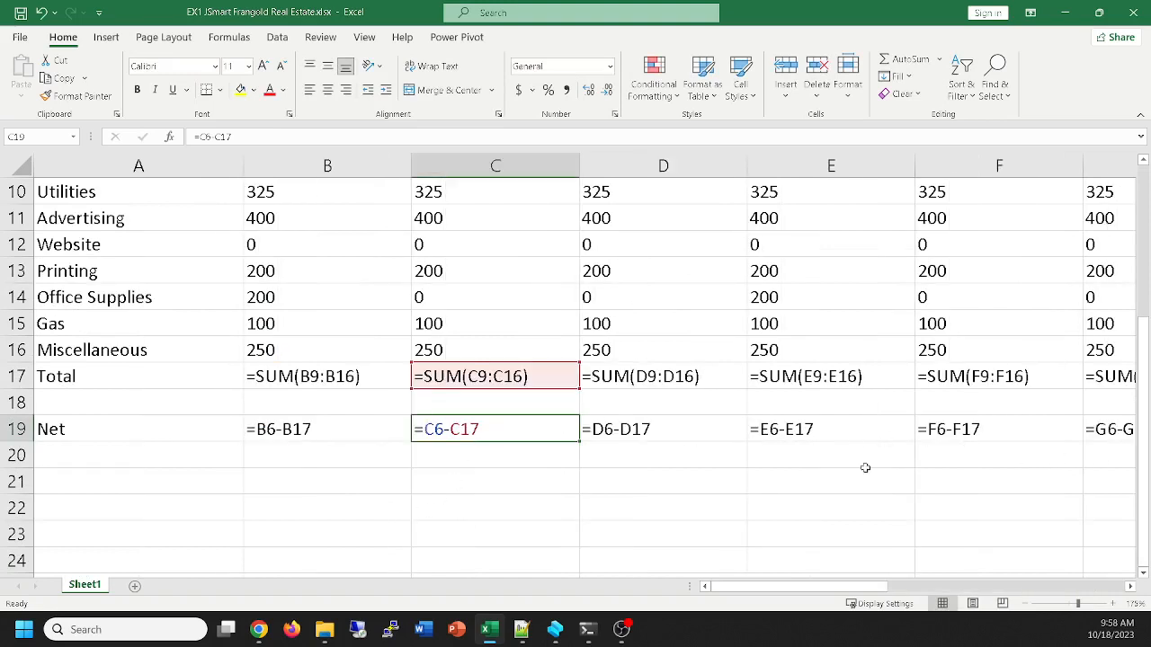
{"action": "key", "text": "ctrl+grave"}
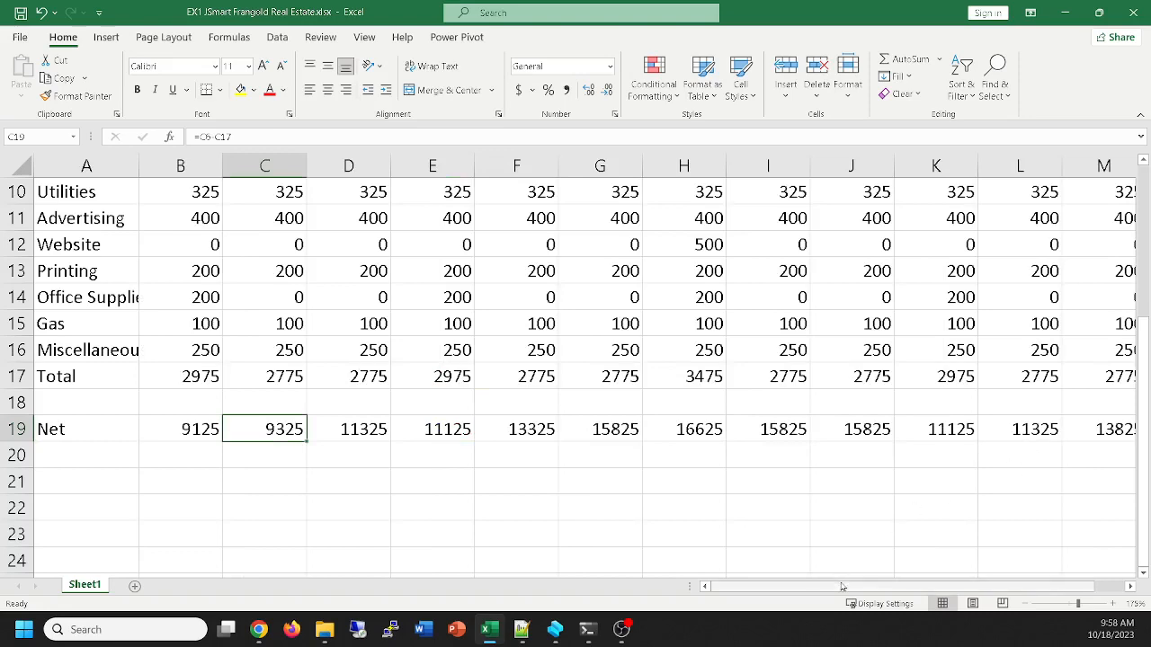
Use AutoSum to add yearly totals in N9:N17 for every expense row and the expense total row
{"action": "left_click_drag", "start_coordinate": [913, 580], "coordinate": [942, 572]}
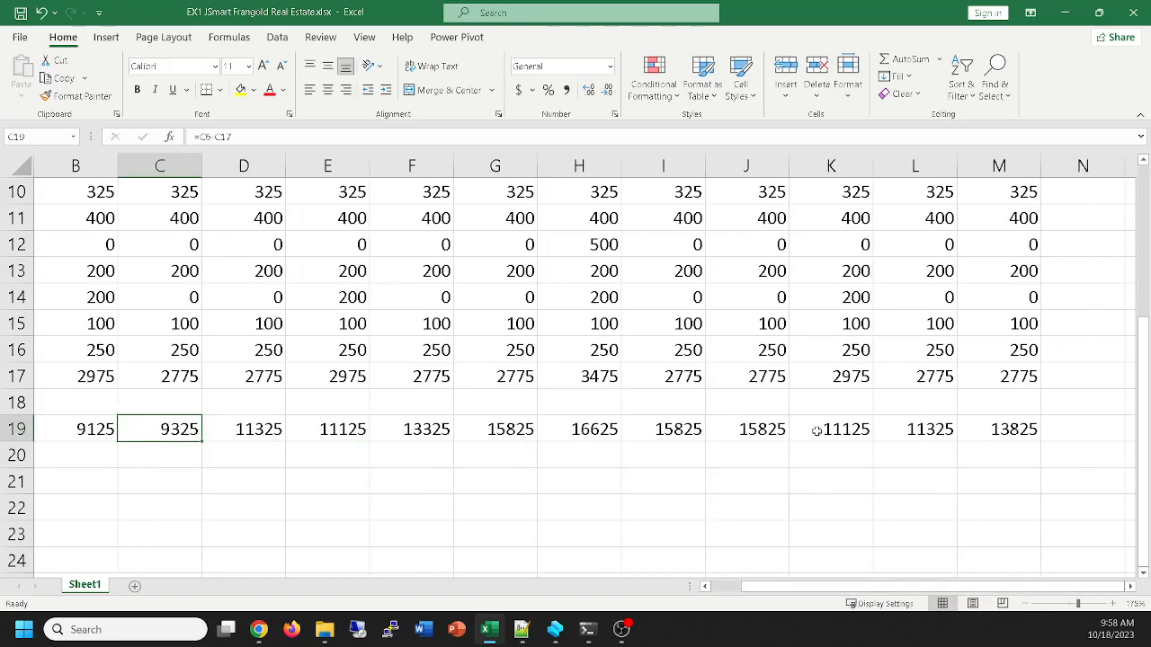
{"action": "scroll", "coordinate": [813, 427], "scroll_direction": "up", "scroll_amount": 2}
{"action": "scroll", "coordinate": [808, 422], "scroll_direction": "down", "scroll_amount": 1}
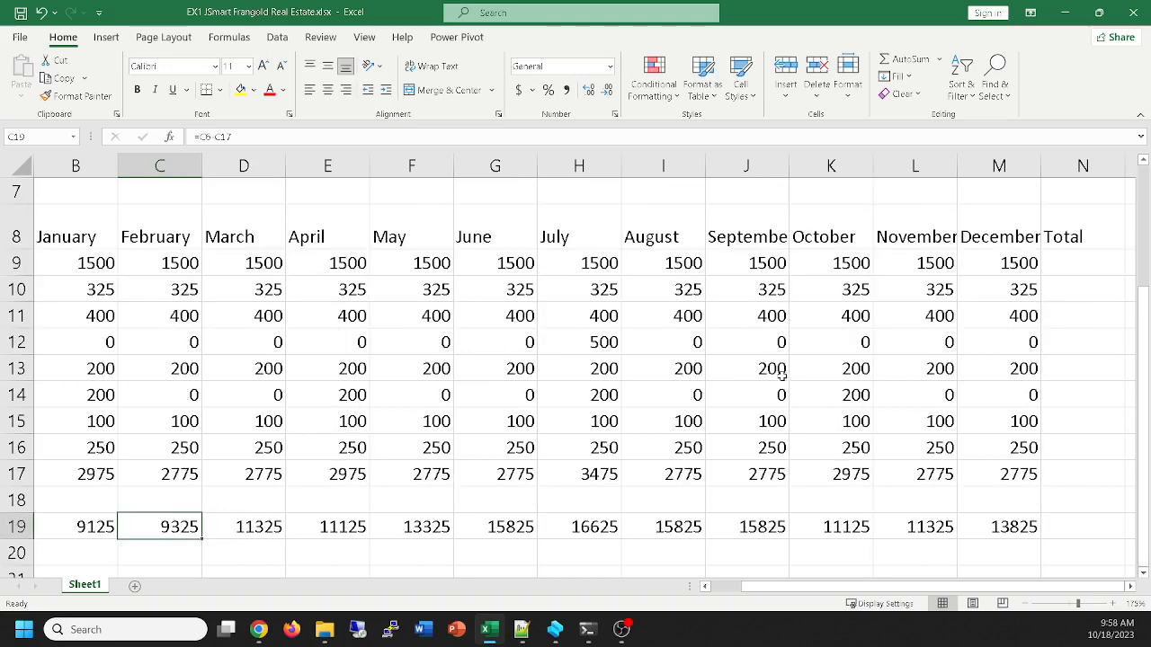
{"action": "scroll", "coordinate": [849, 398], "scroll_direction": "down", "scroll_amount": 1}
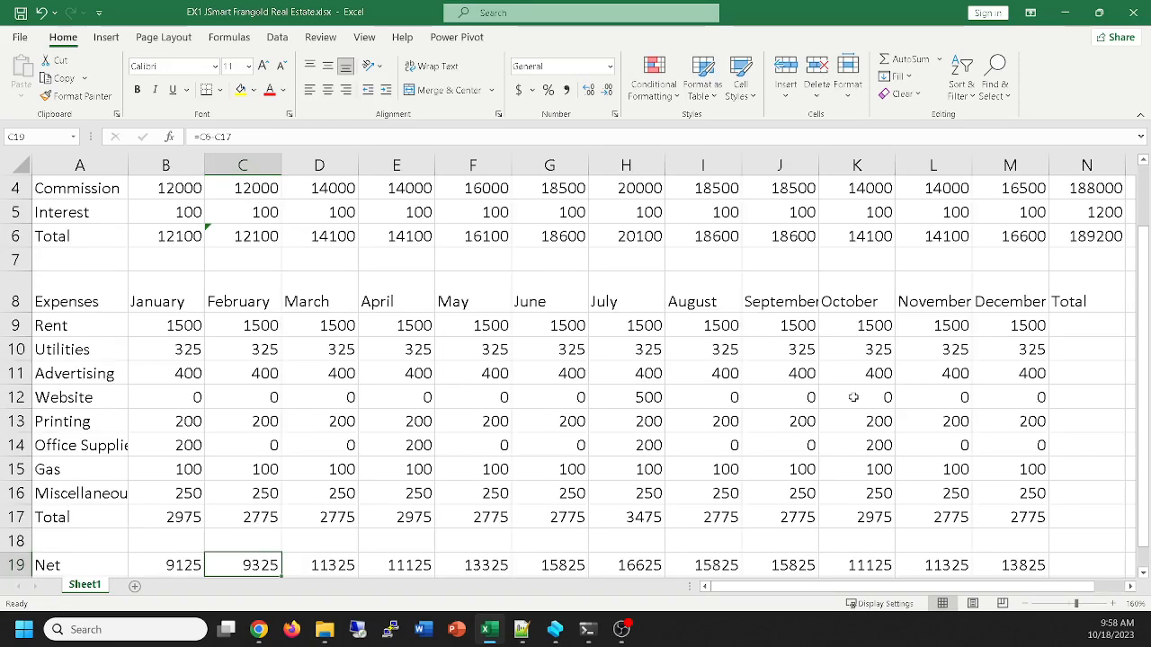
{"action": "scroll", "coordinate": [848, 398], "scroll_direction": "up", "scroll_amount": 1}
{"action": "scroll", "coordinate": [851, 397], "scroll_direction": "down", "scroll_amount": 1}
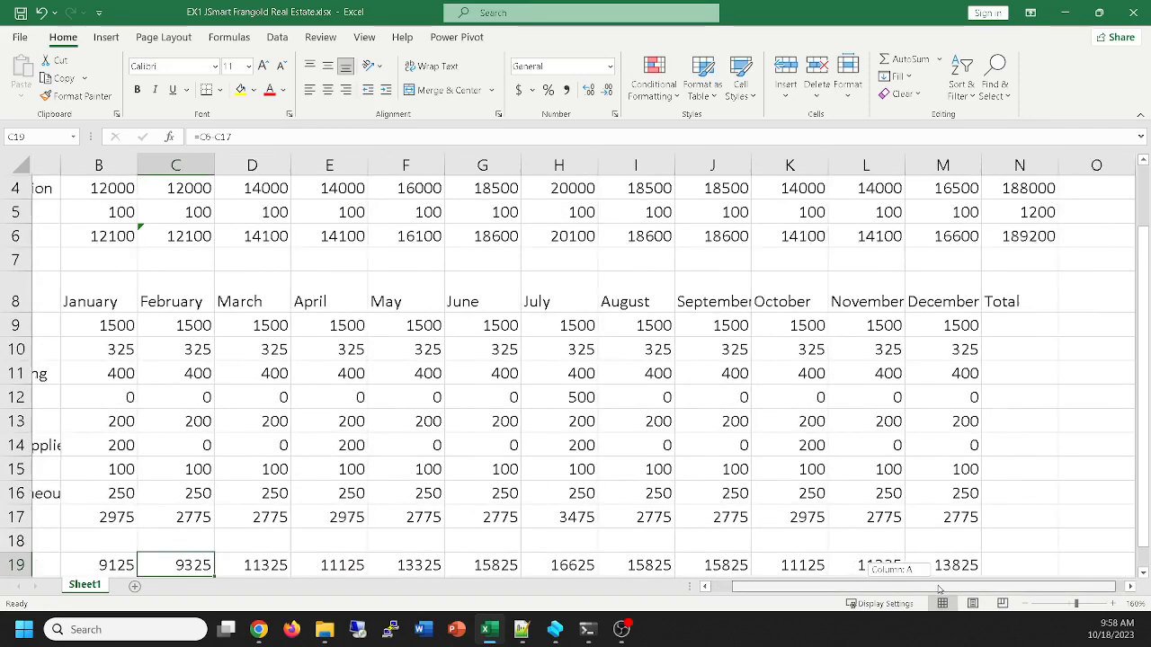
{"action": "left_click_drag", "start_coordinate": [903, 586], "coordinate": [947, 588]}
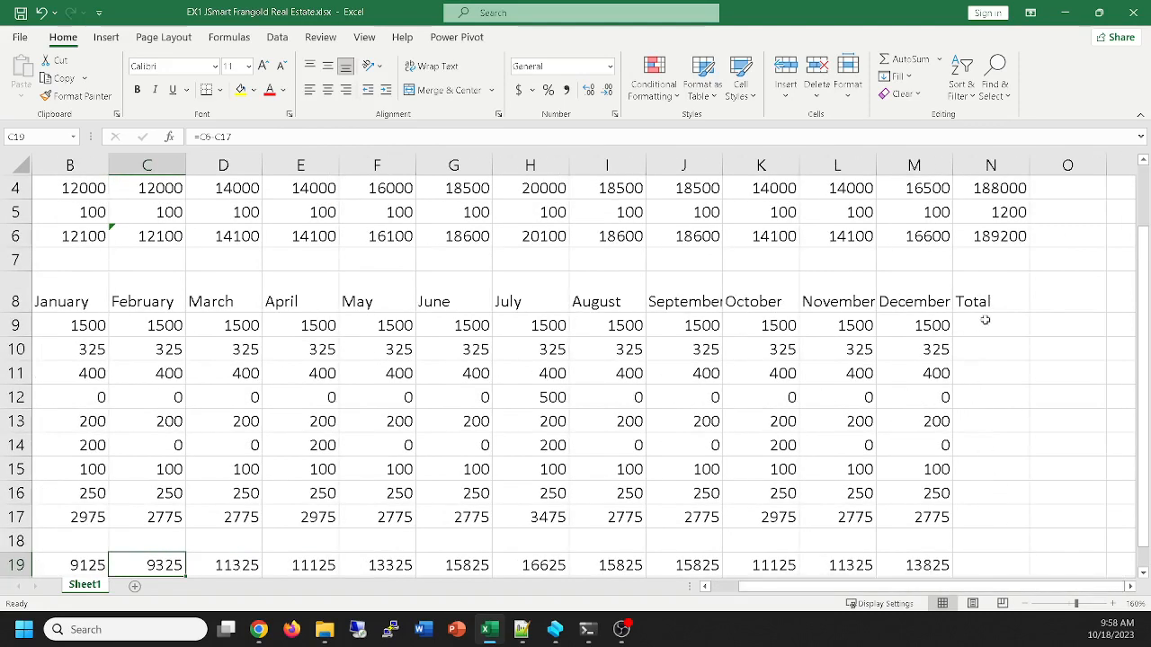
{"action": "left_click_drag", "start_coordinate": [986, 320], "coordinate": [979, 517]}
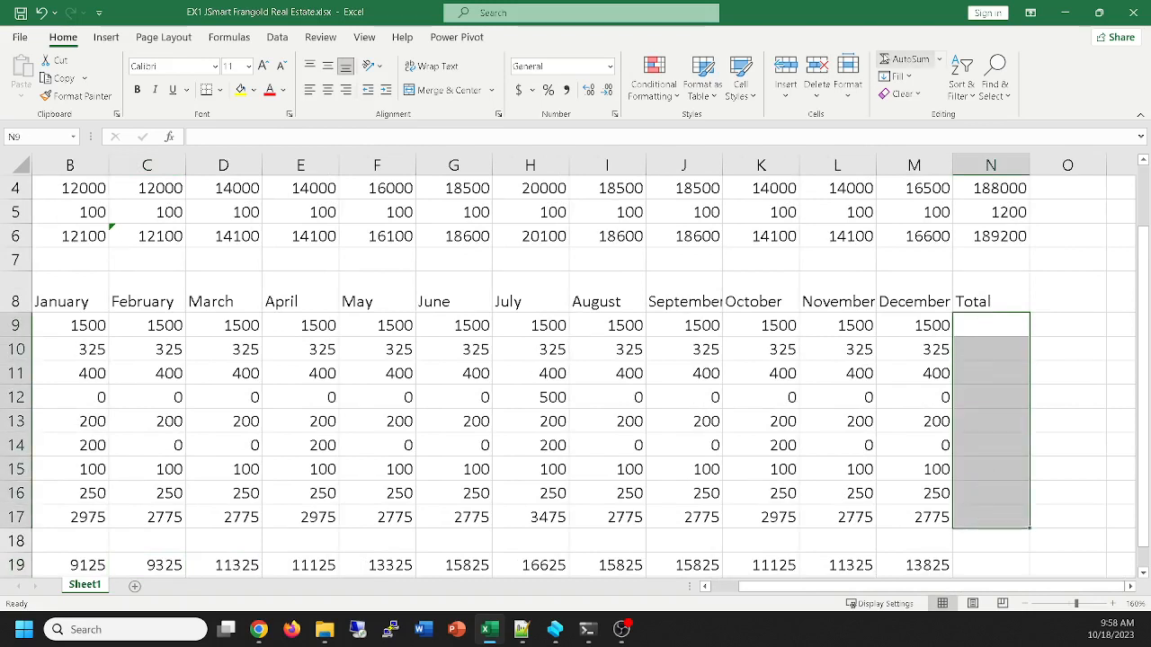
{"action": "left_click", "coordinate": [883, 58]}
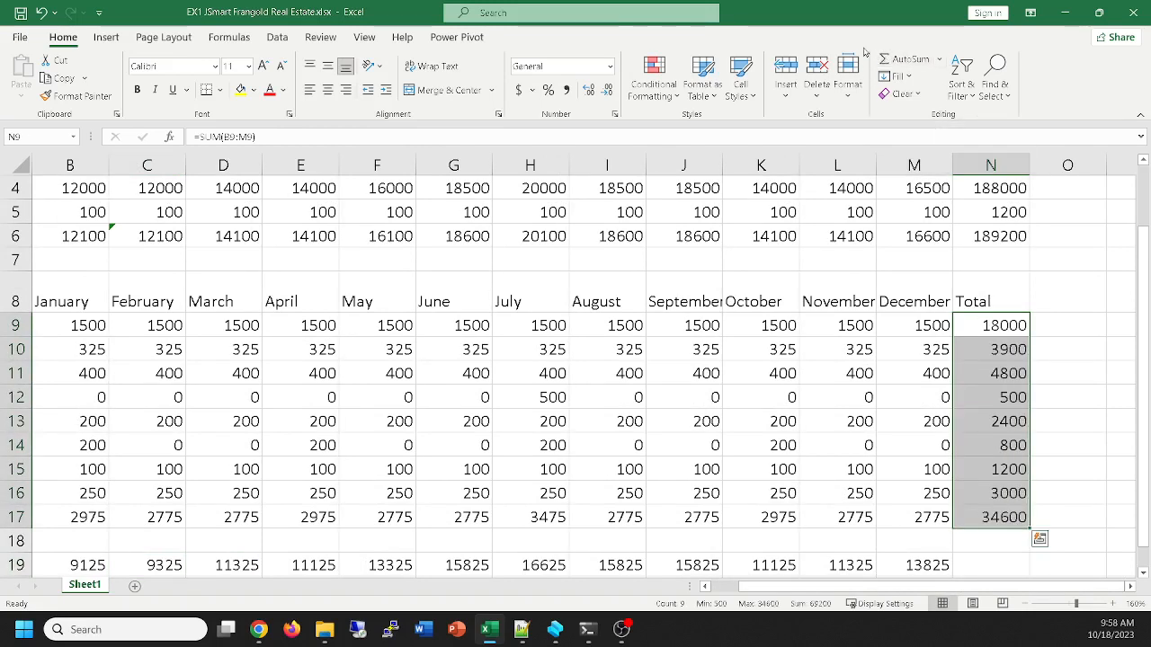
Add the yearly net total in N19 with AutoSum over B19:M19 and check its formula
{"action": "left_click", "coordinate": [988, 563]}
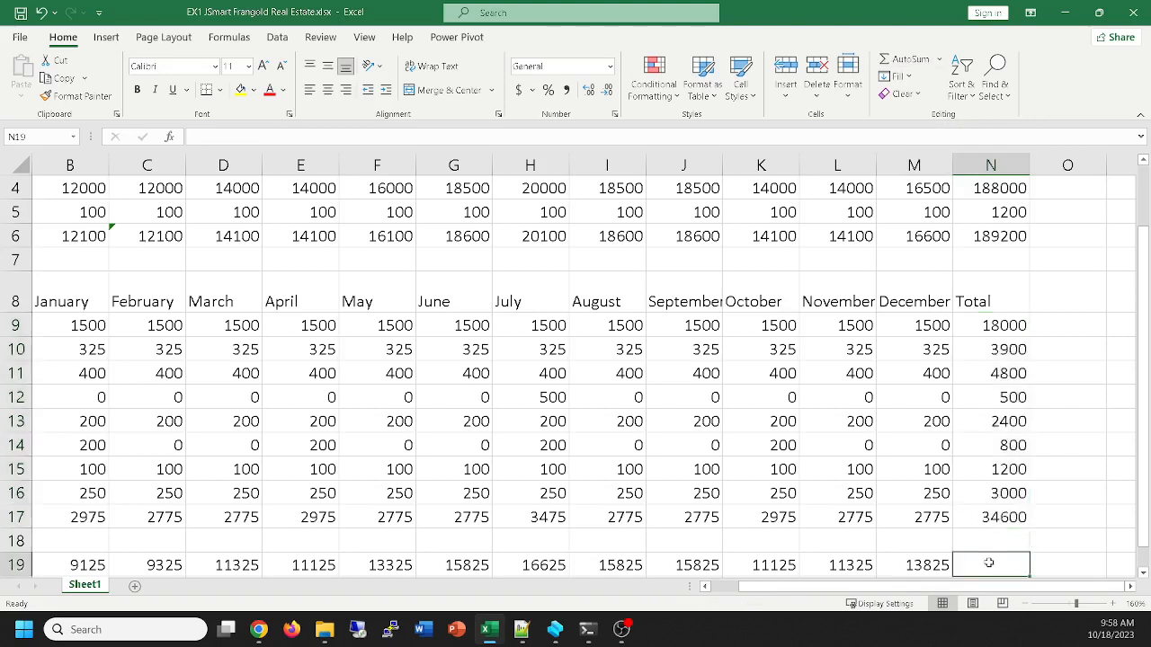
{"action": "left_click", "coordinate": [895, 60]}
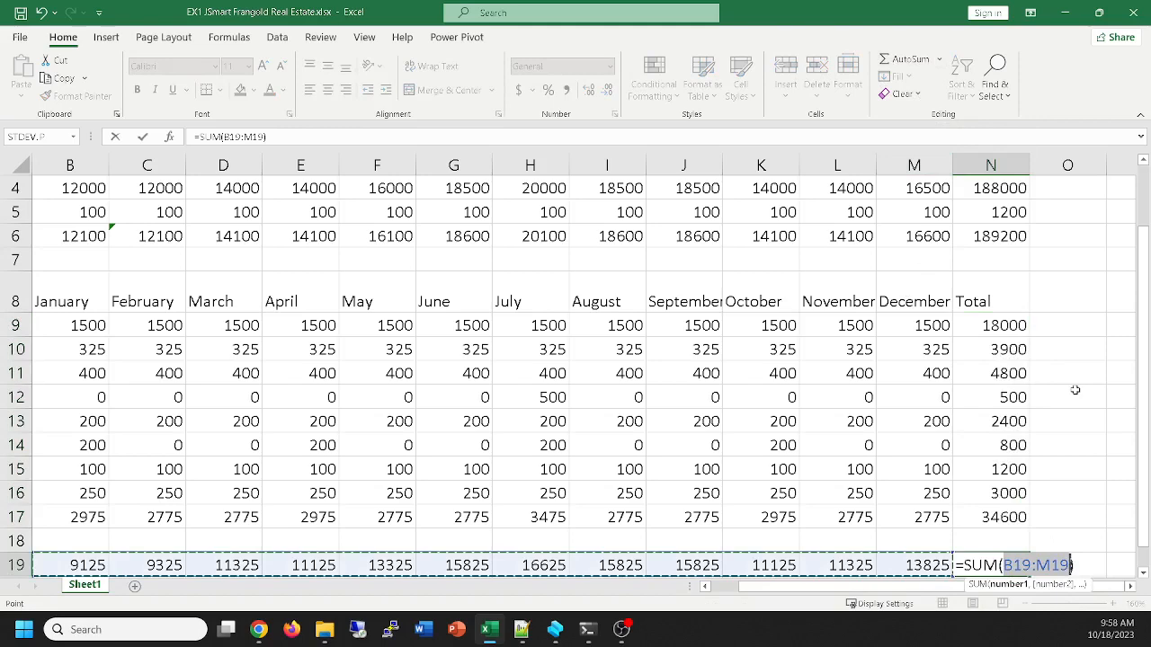
{"action": "key", "text": "Return"}
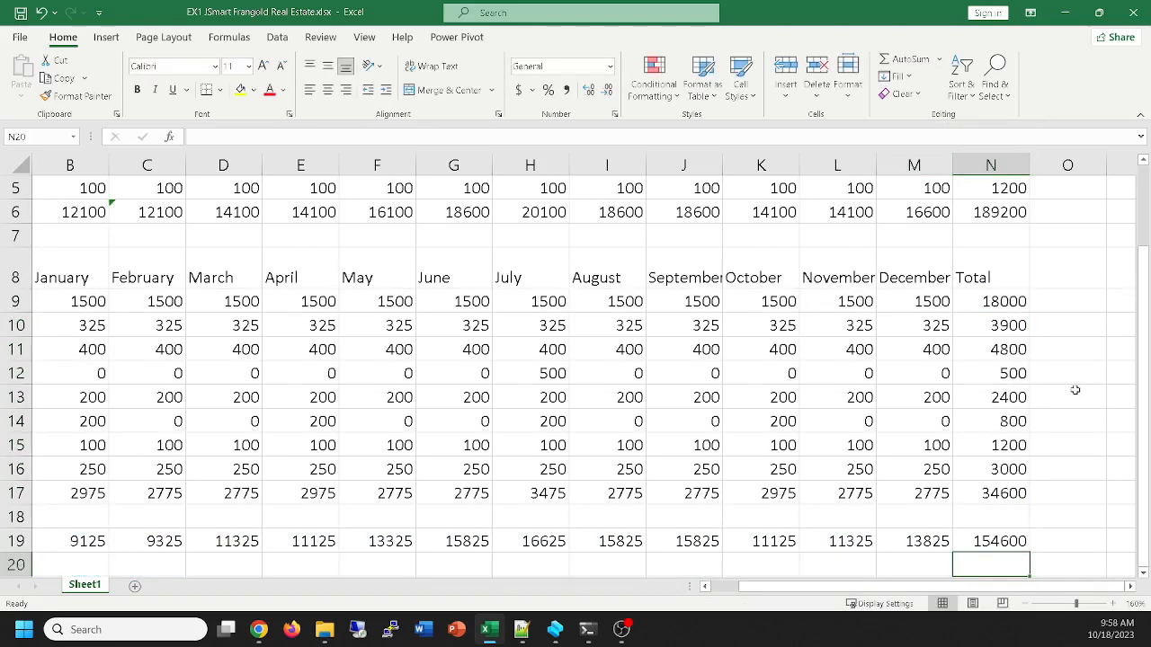
{"action": "left_click", "coordinate": [998, 540]}
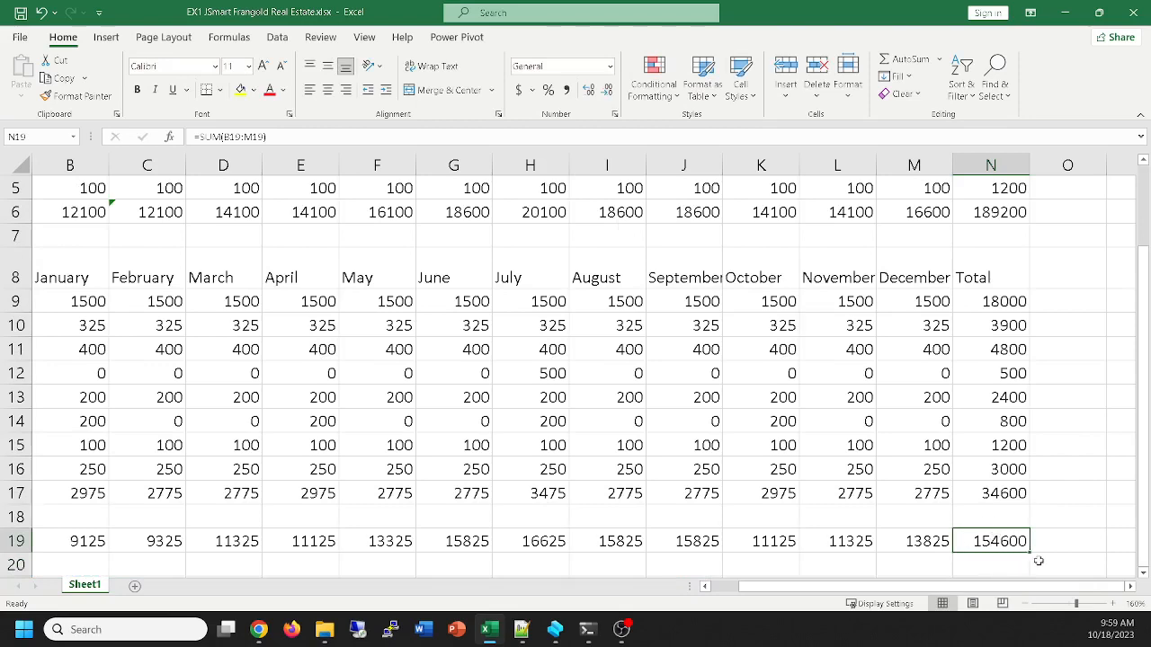
{"action": "left_click_drag", "start_coordinate": [1040, 589], "coordinate": [942, 589]}
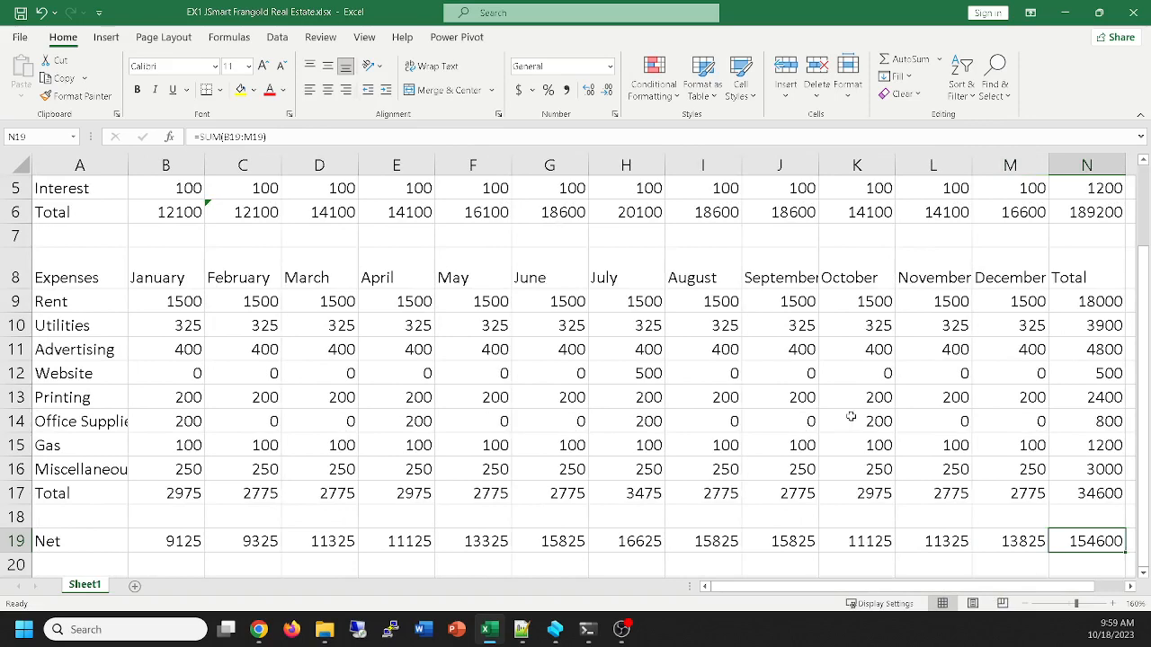
{"action": "scroll", "coordinate": [850, 412], "scroll_direction": "up", "scroll_amount": 2}
{"action": "scroll", "coordinate": [849, 412], "scroll_direction": "down", "scroll_amount": 2}
{"action": "scroll", "coordinate": [282, 329], "scroll_direction": "up", "scroll_amount": 2}
{"action": "scroll", "coordinate": [282, 329], "scroll_direction": "down", "scroll_amount": 2}
{"action": "scroll", "coordinate": [197, 485], "scroll_direction": "up", "scroll_amount": 1}
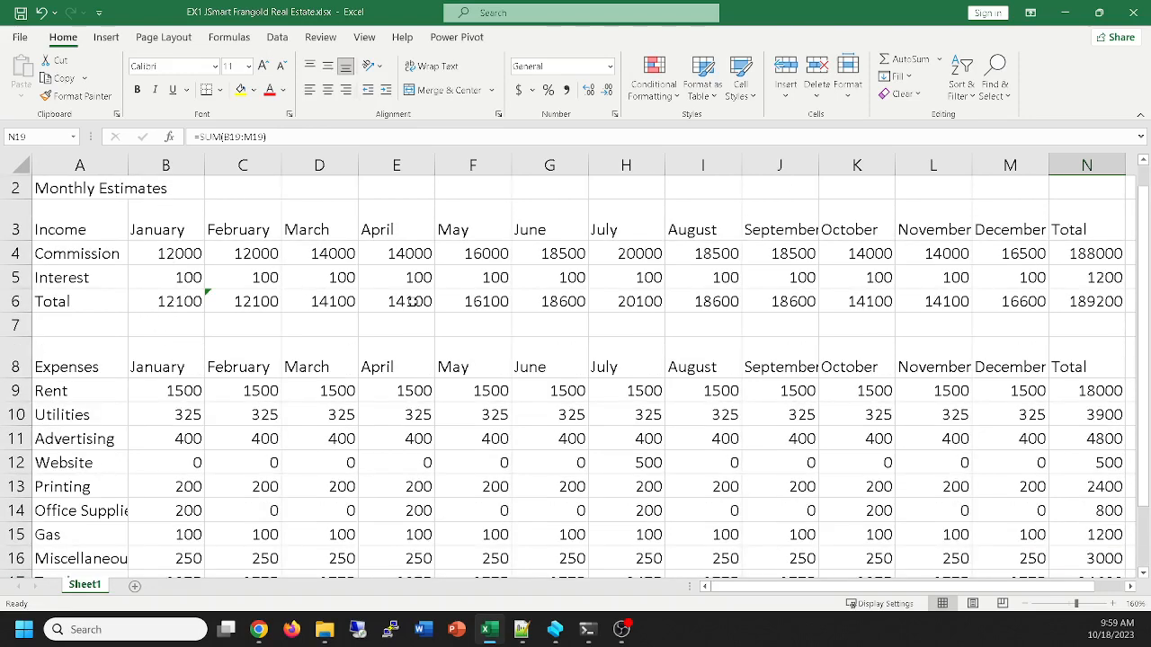
{"action": "scroll", "coordinate": [411, 303], "scroll_direction": "up", "scroll_amount": 1}
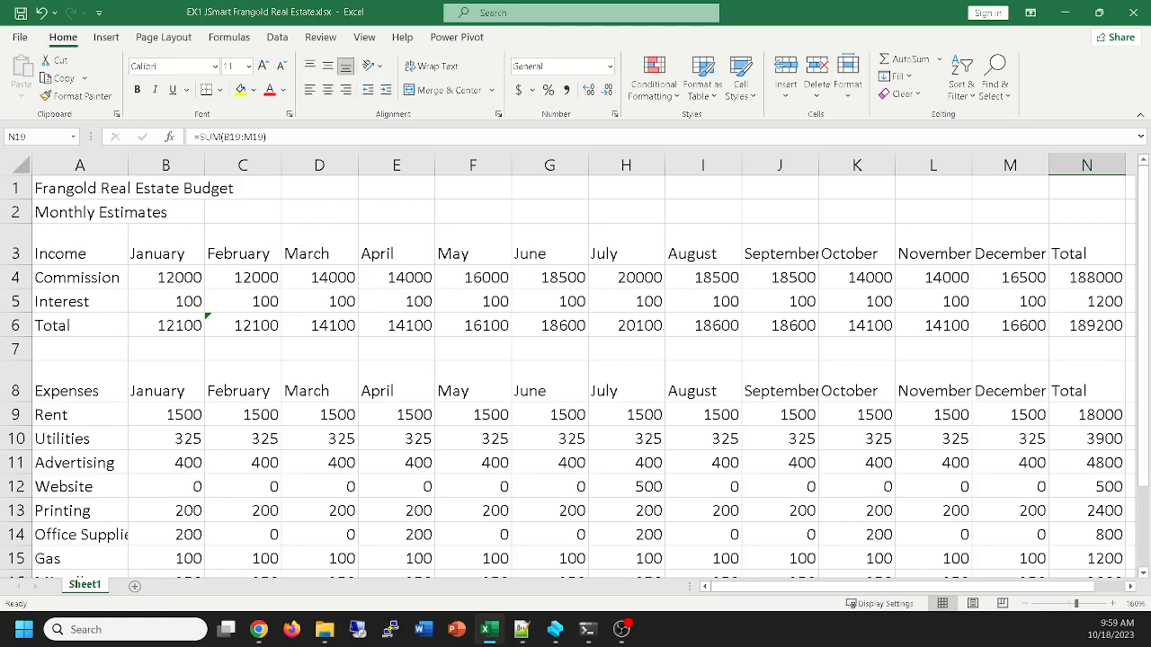
{"action": "key", "text": "alt+Tab"}
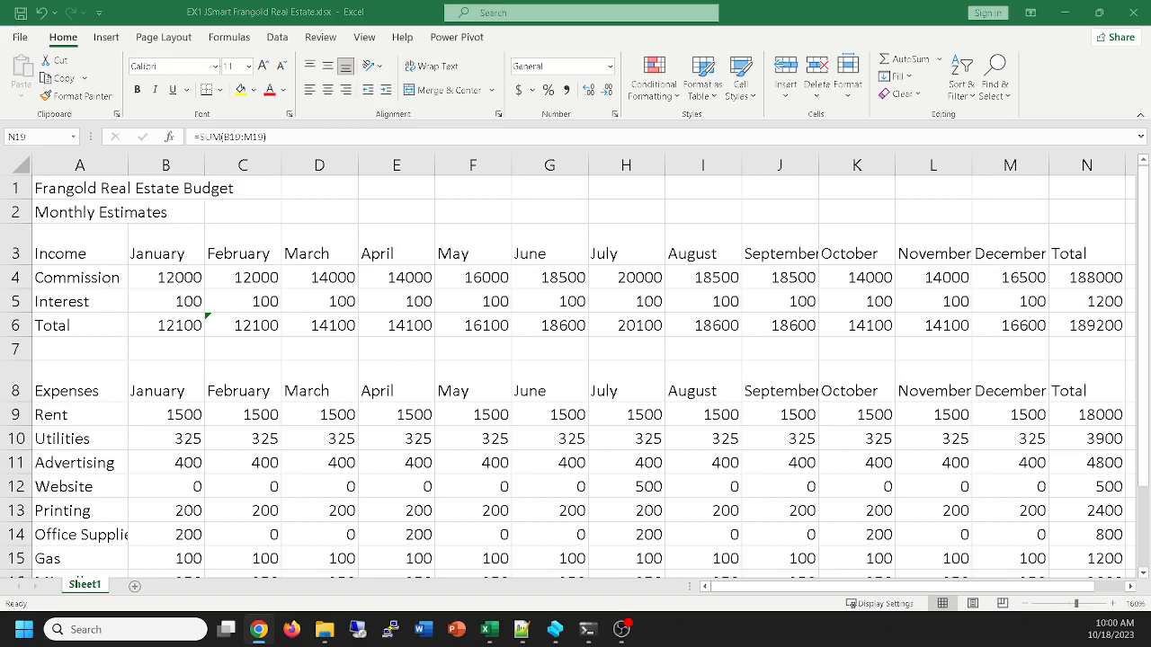
Apply the Title cell style to the budget title in A1, color it theme green and make it bold
{"action": "left_click", "coordinate": [55, 188]}
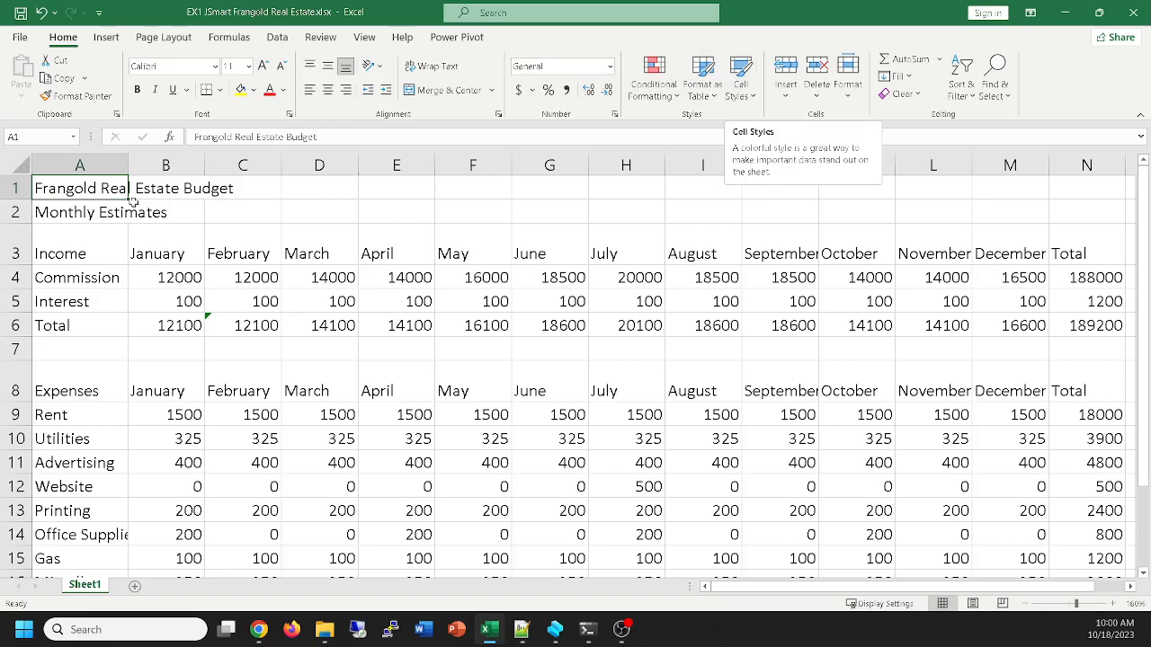
{"action": "left_click", "coordinate": [742, 90]}
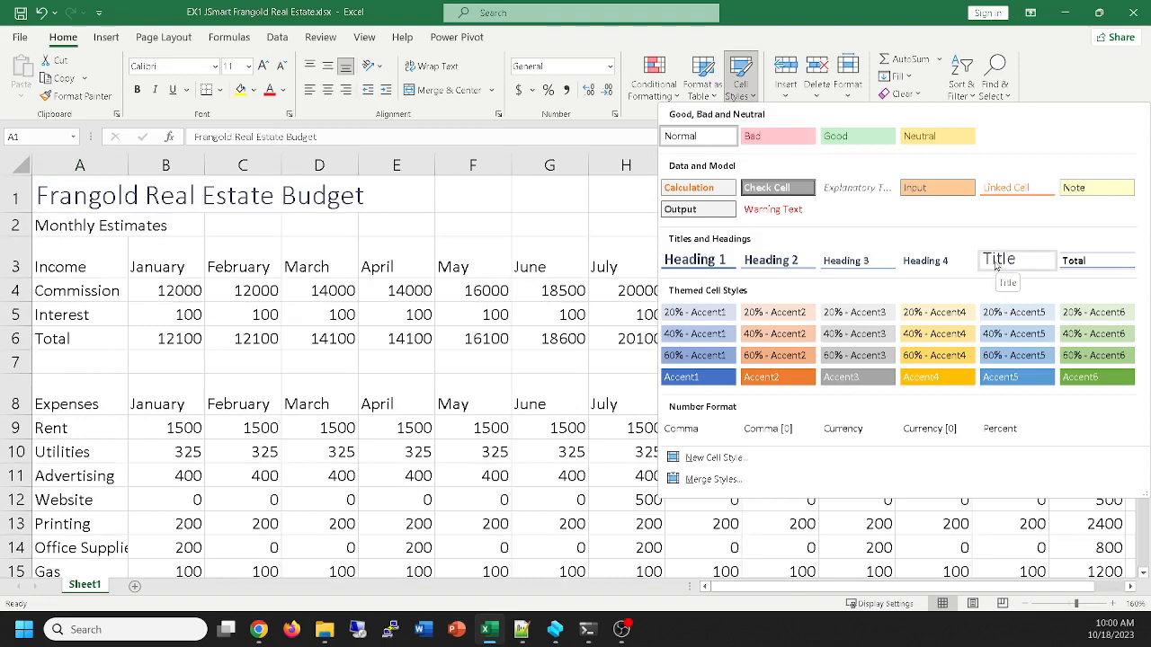
{"action": "left_click", "coordinate": [995, 263]}
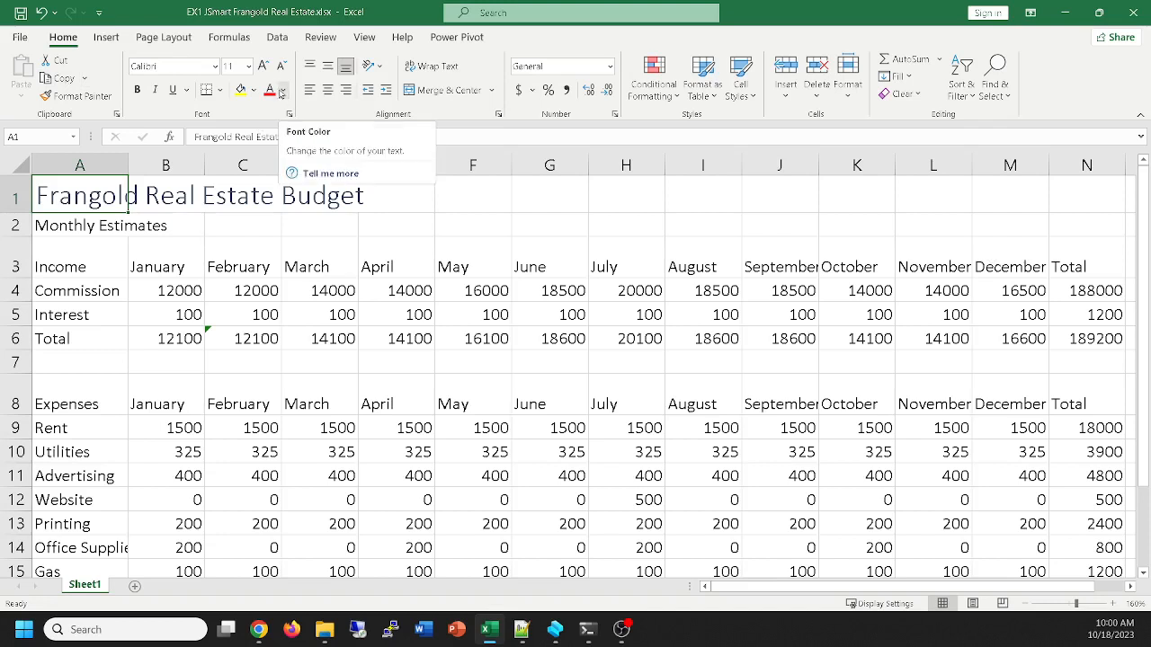
{"action": "left_click", "coordinate": [282, 93]}
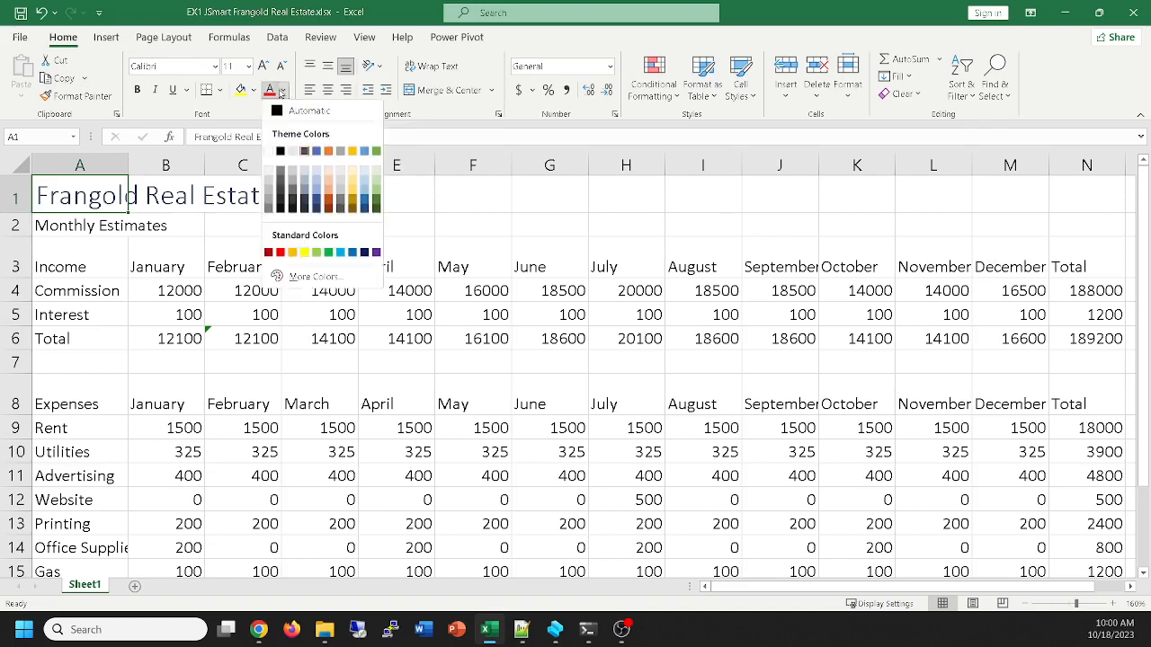
{"action": "left_click", "coordinate": [376, 152]}
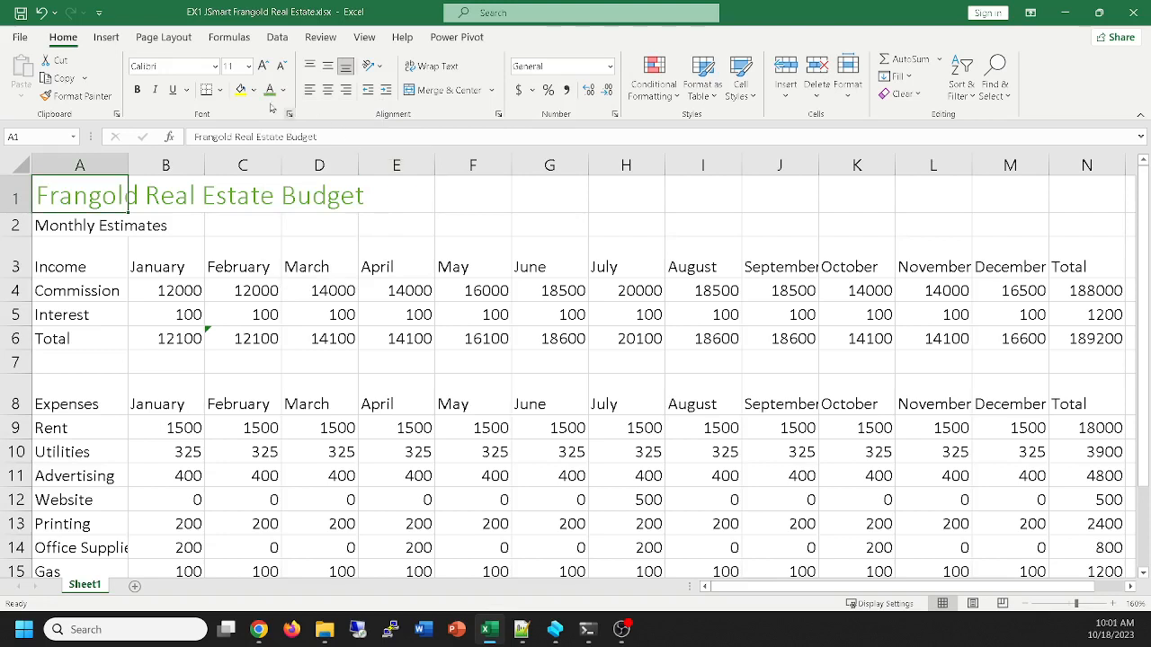
{"action": "key", "text": "ctrl+b"}
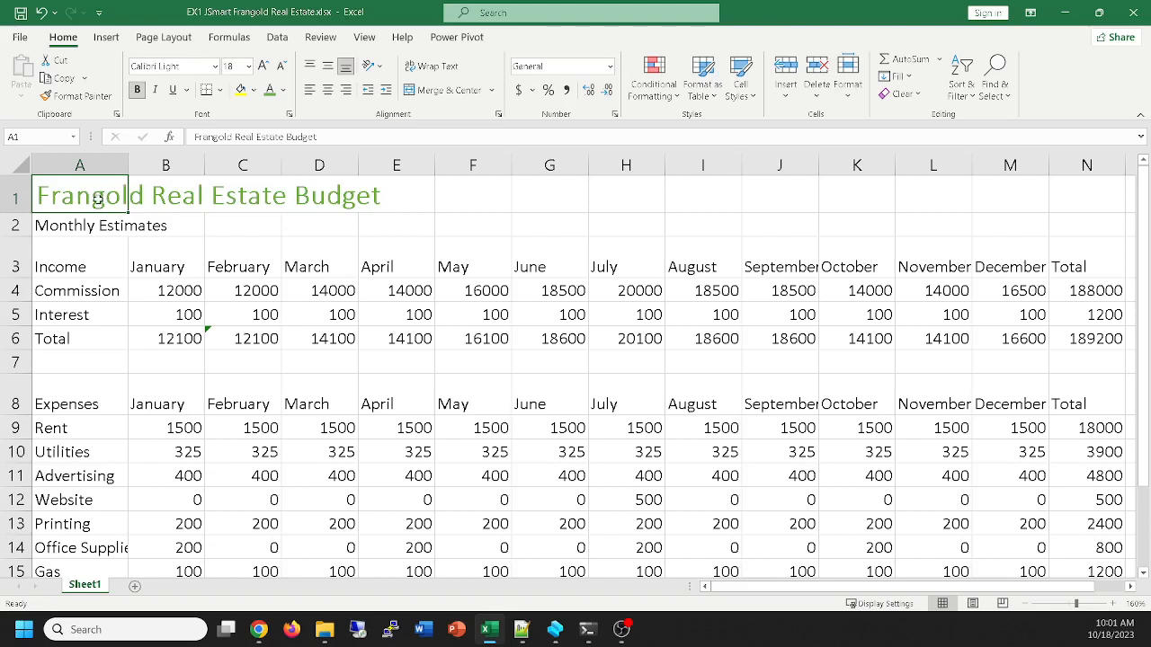
Try a red font on part of the word Frangold in A1 and on the whole title, and revert both
{"action": "double_click", "coordinate": [97, 198]}
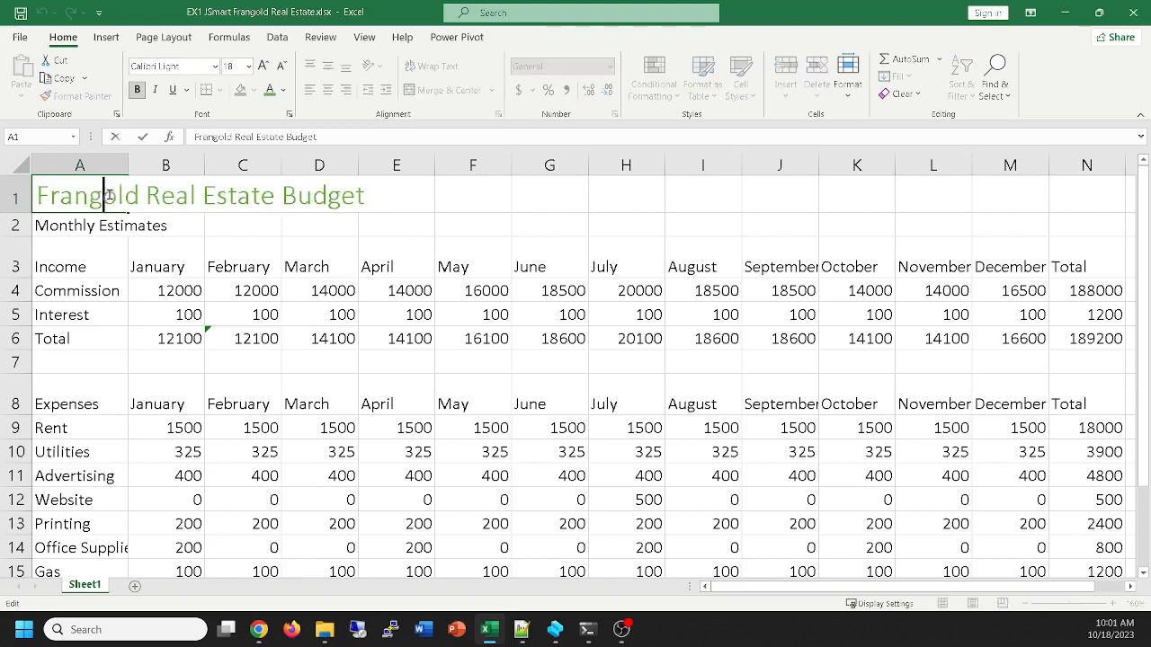
{"action": "left_click_drag", "start_coordinate": [115, 195], "coordinate": [43, 195]}
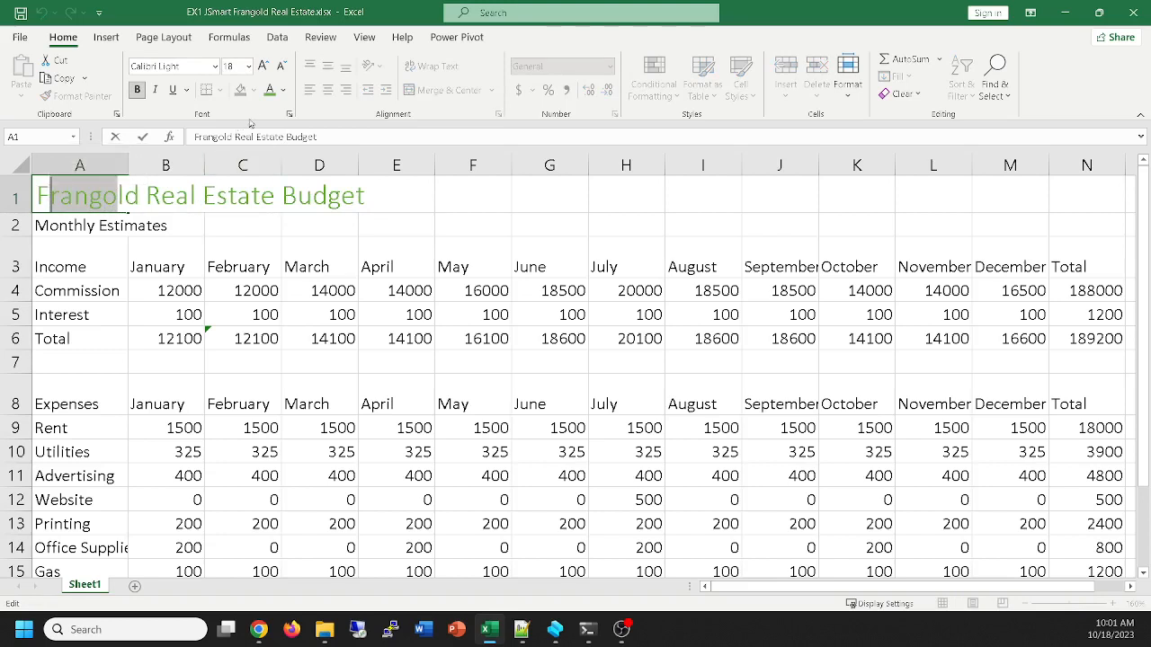
{"action": "left_click", "coordinate": [283, 91]}
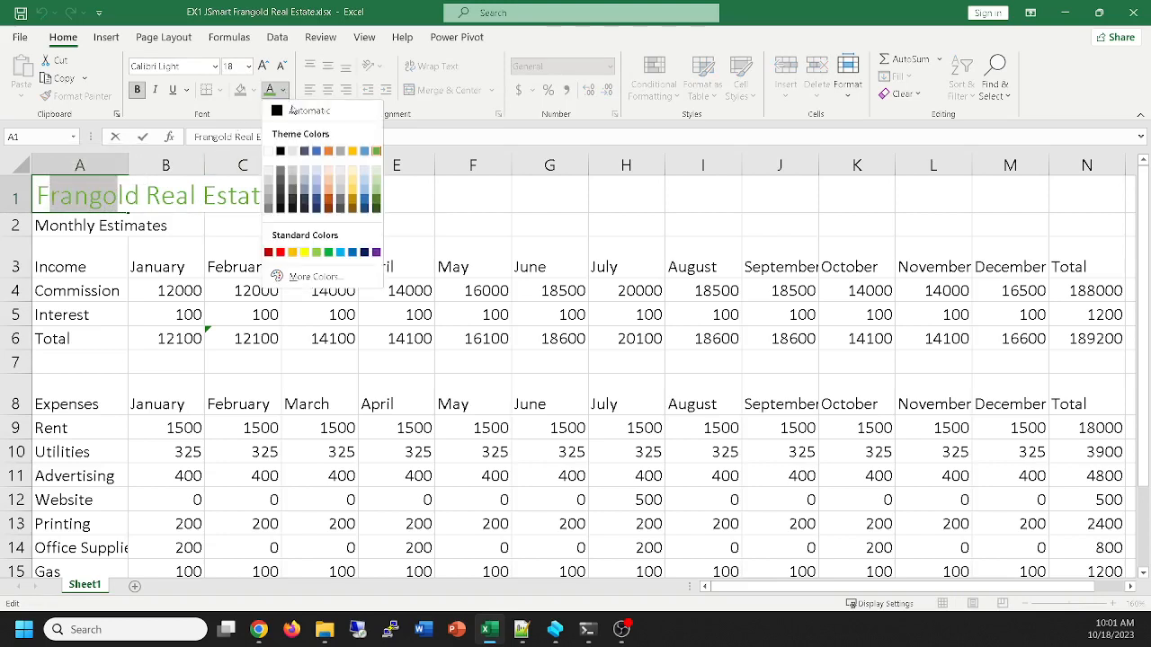
{"action": "left_click", "coordinate": [279, 253]}
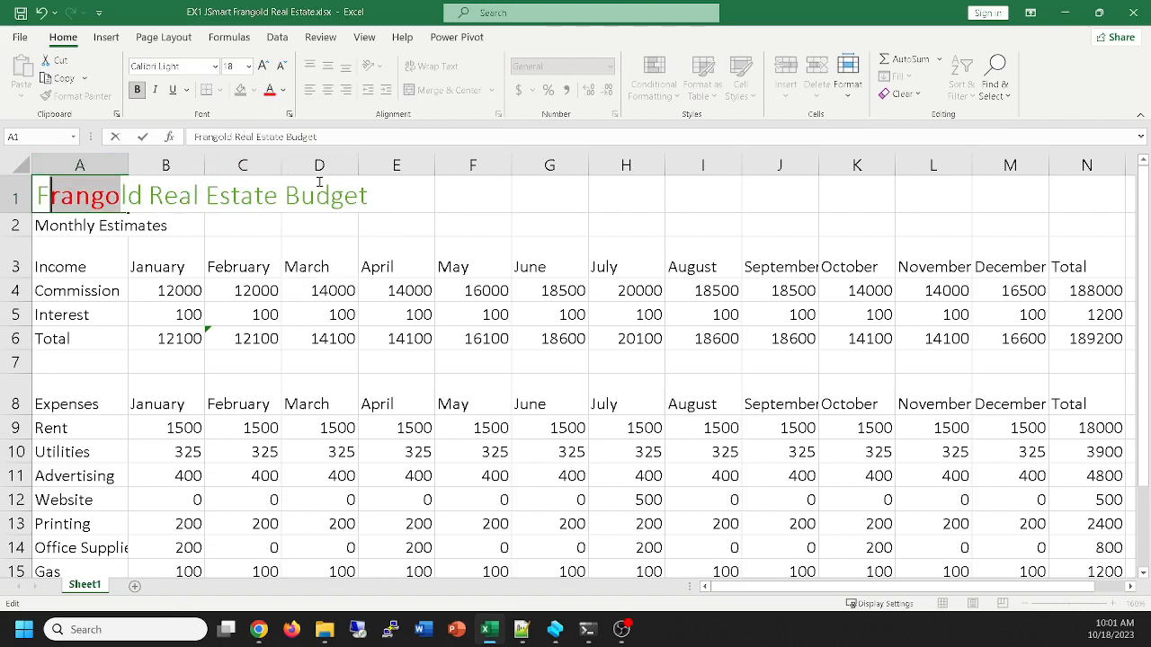
{"action": "key", "text": "Escape"}
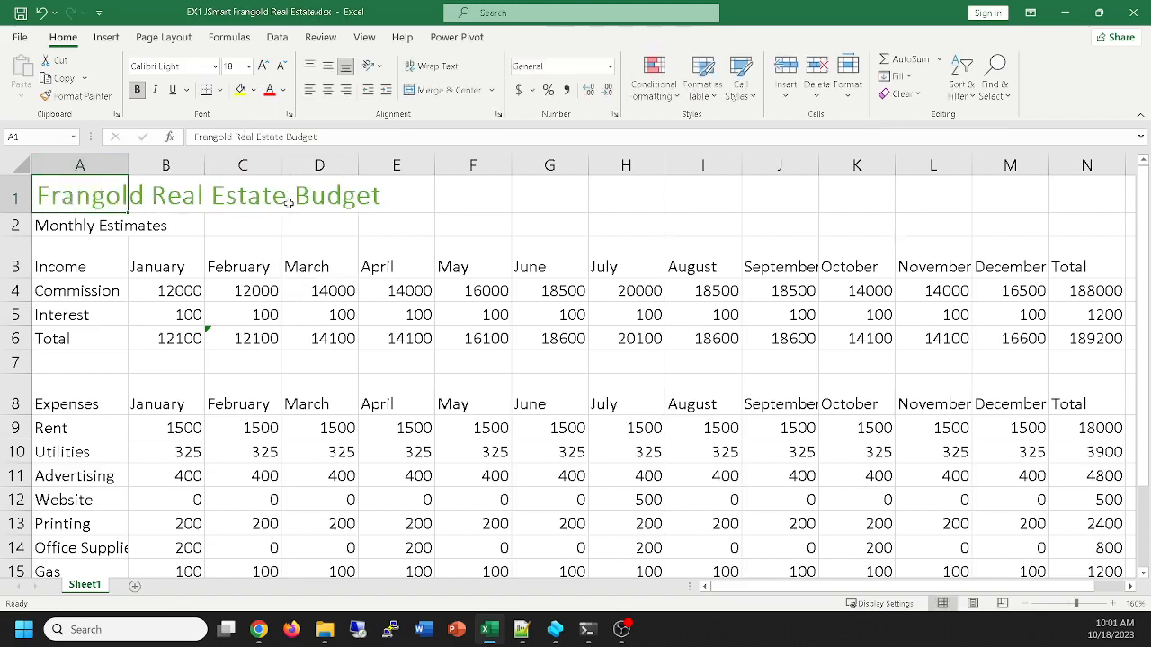
{"action": "left_click", "coordinate": [269, 91]}
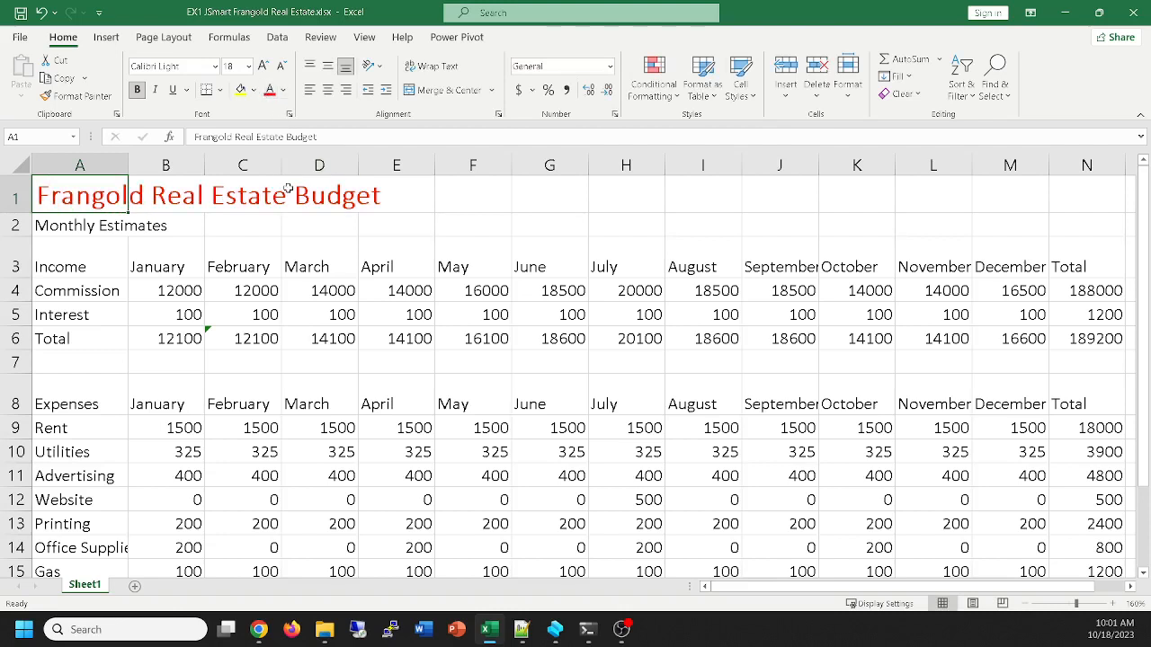
{"action": "key", "text": "ctrl+z"}
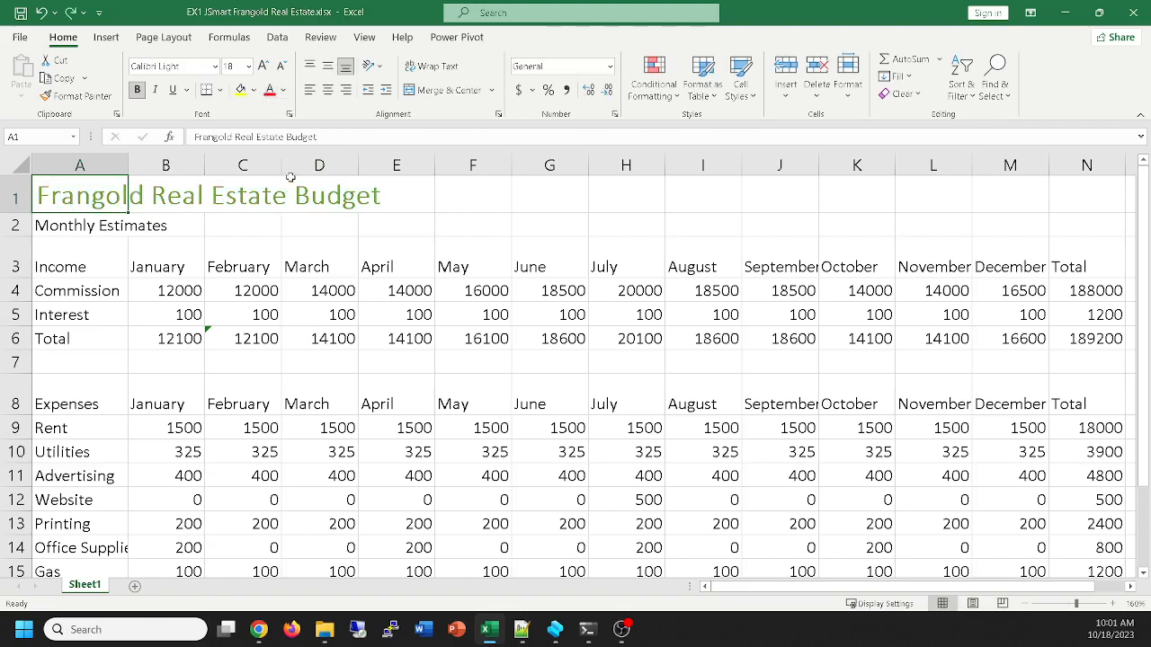
Color only the letters "an" of Frangold in A1 red, and reselect those letters within the cell to check them
{"action": "double_click", "coordinate": [86, 197]}
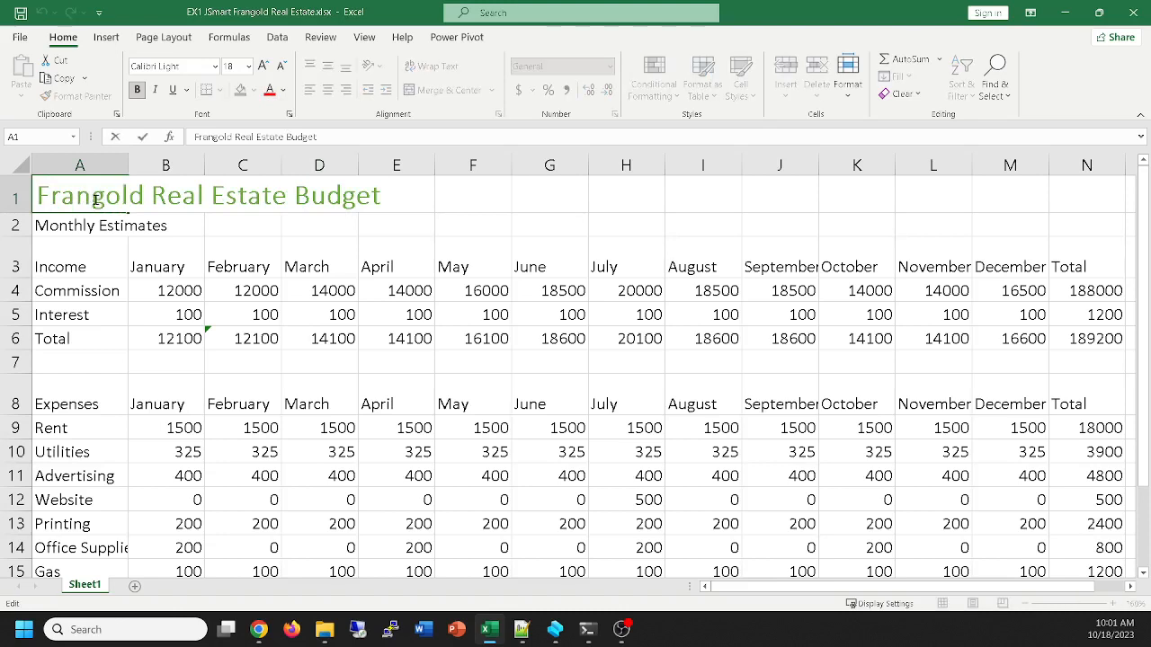
{"action": "left_click_drag", "start_coordinate": [94, 196], "coordinate": [64, 195]}
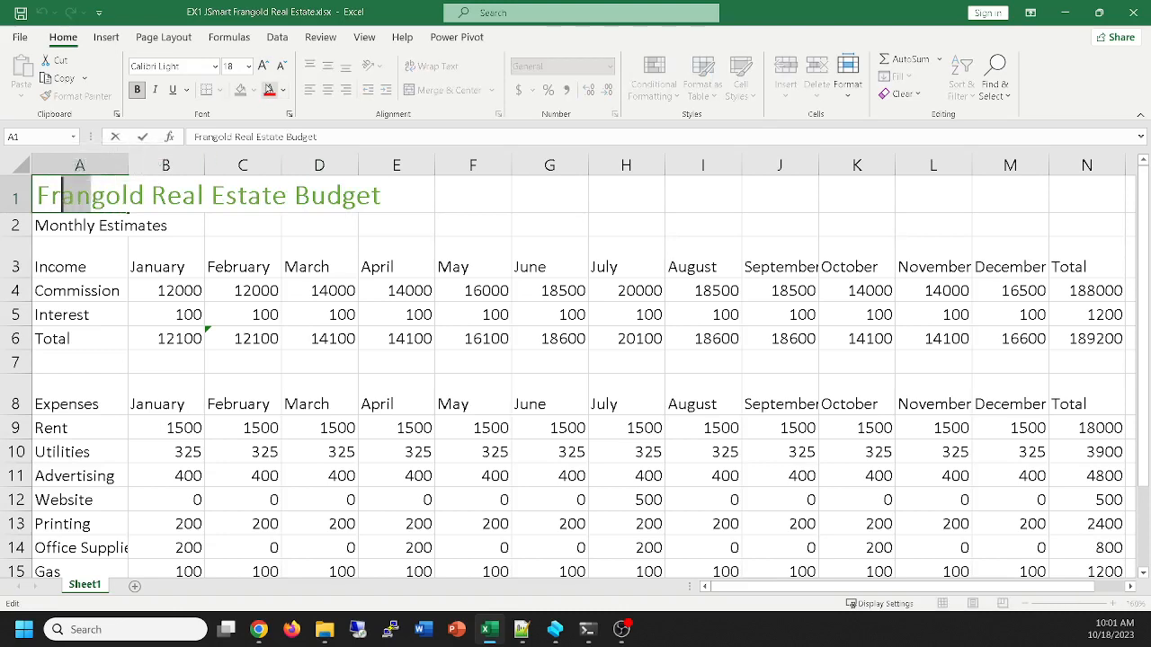
{"action": "left_click", "coordinate": [269, 90]}
{"action": "left_click", "coordinate": [232, 264]}
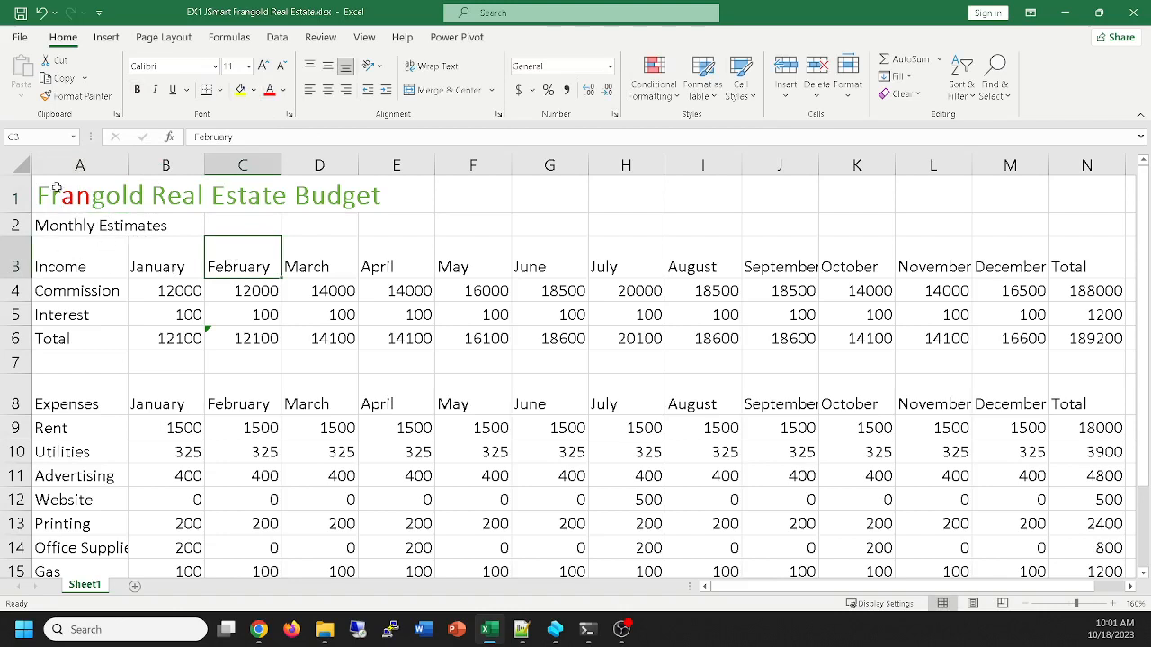
{"action": "left_click", "coordinate": [87, 194]}
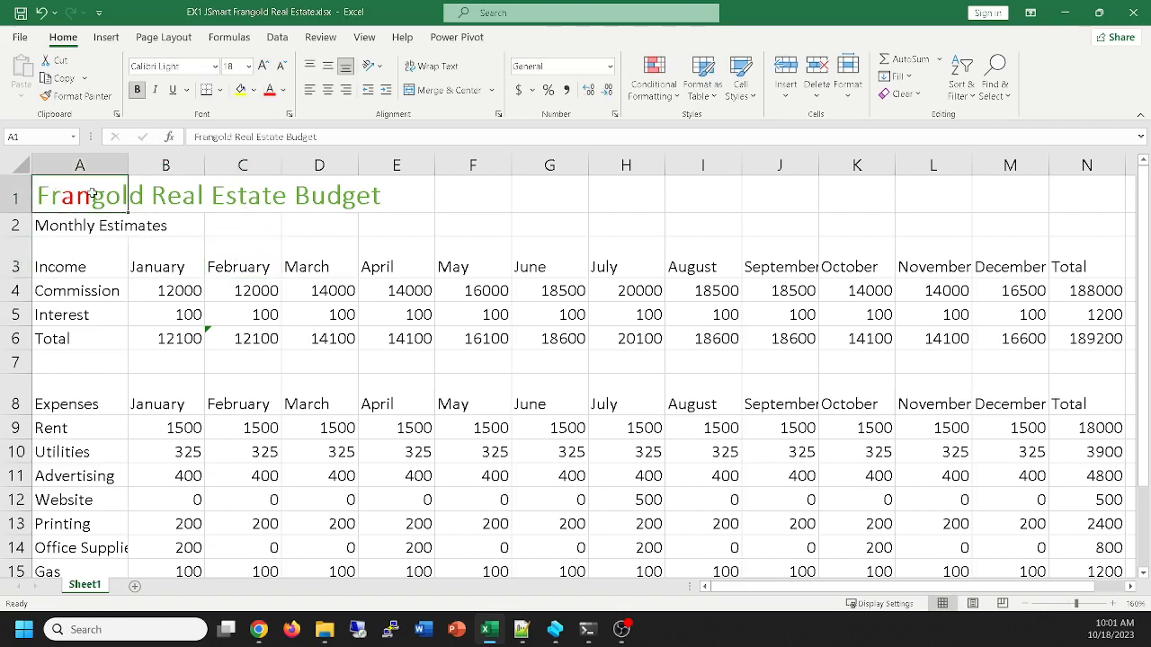
{"action": "double_click", "coordinate": [92, 199]}
{"action": "left_click_drag", "start_coordinate": [90, 196], "coordinate": [63, 195]}
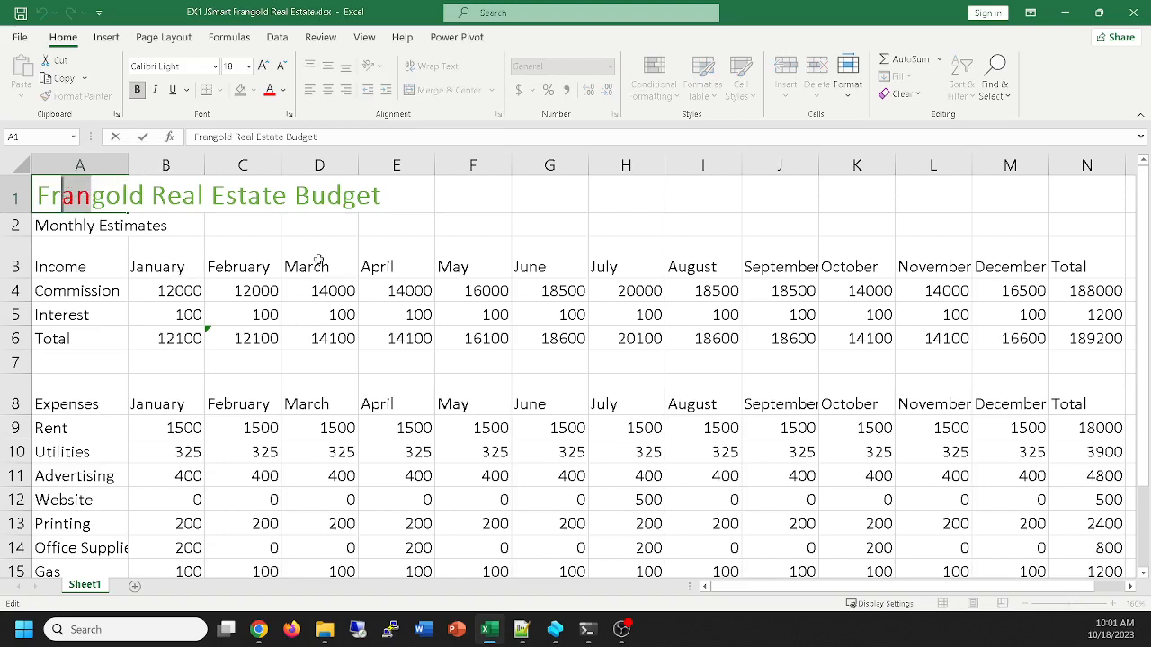
{"action": "left_click", "coordinate": [199, 253]}
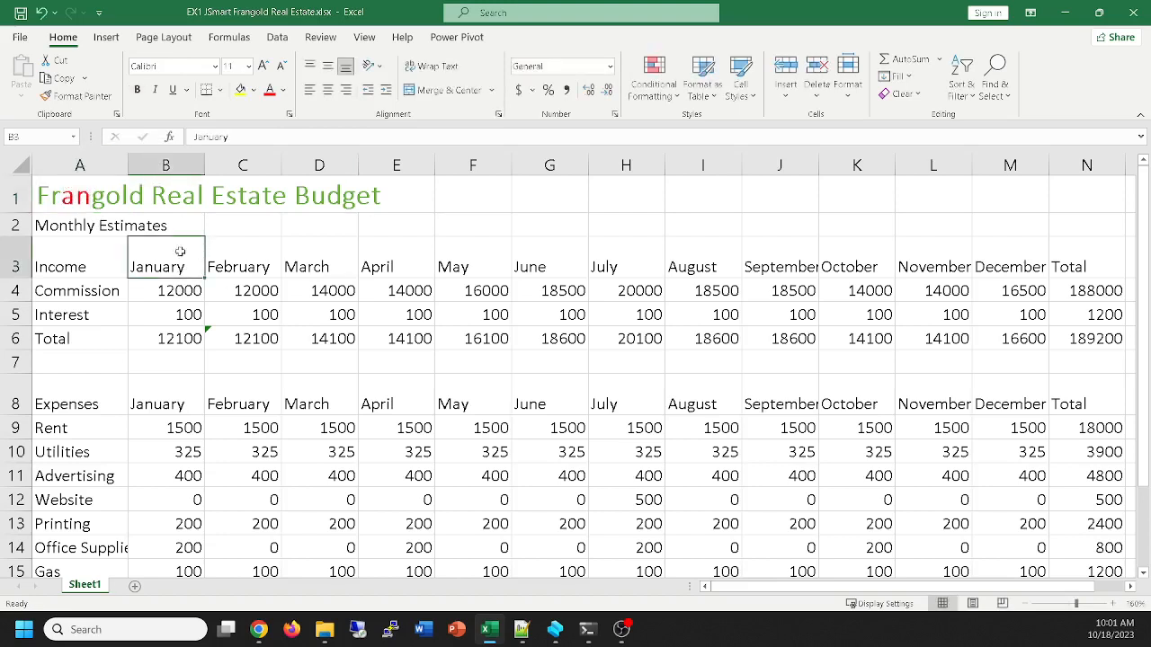
Set the entire A1 title to the theme green font color and change its font to Arial
{"action": "left_click", "coordinate": [52, 193]}
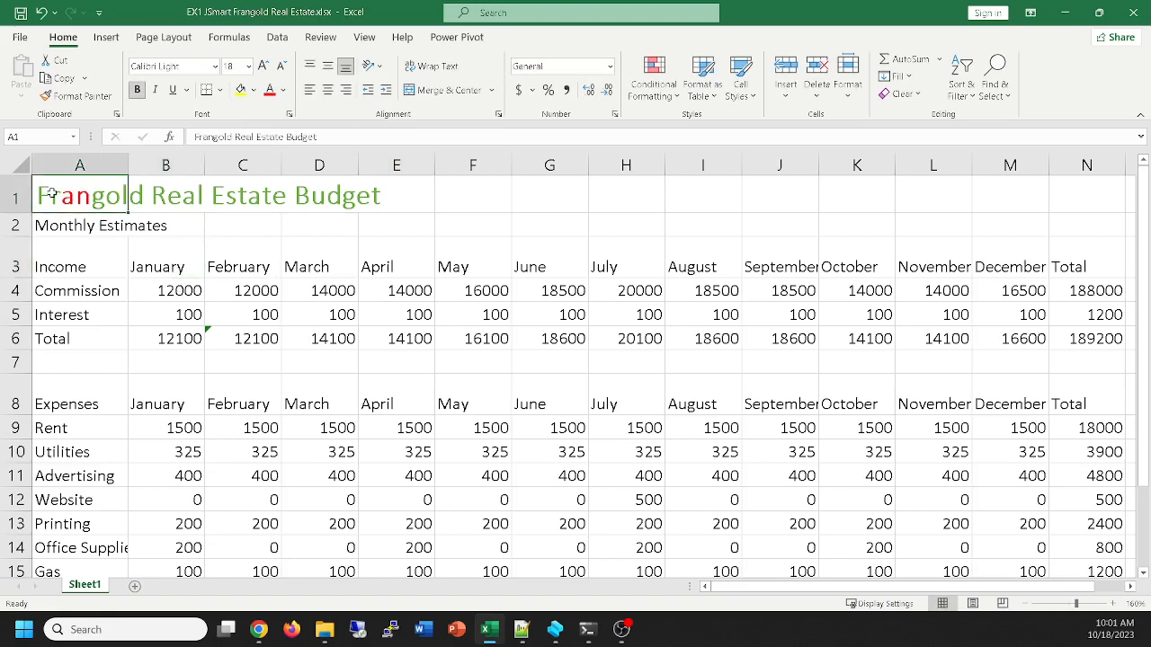
{"action": "left_click", "coordinate": [281, 90]}
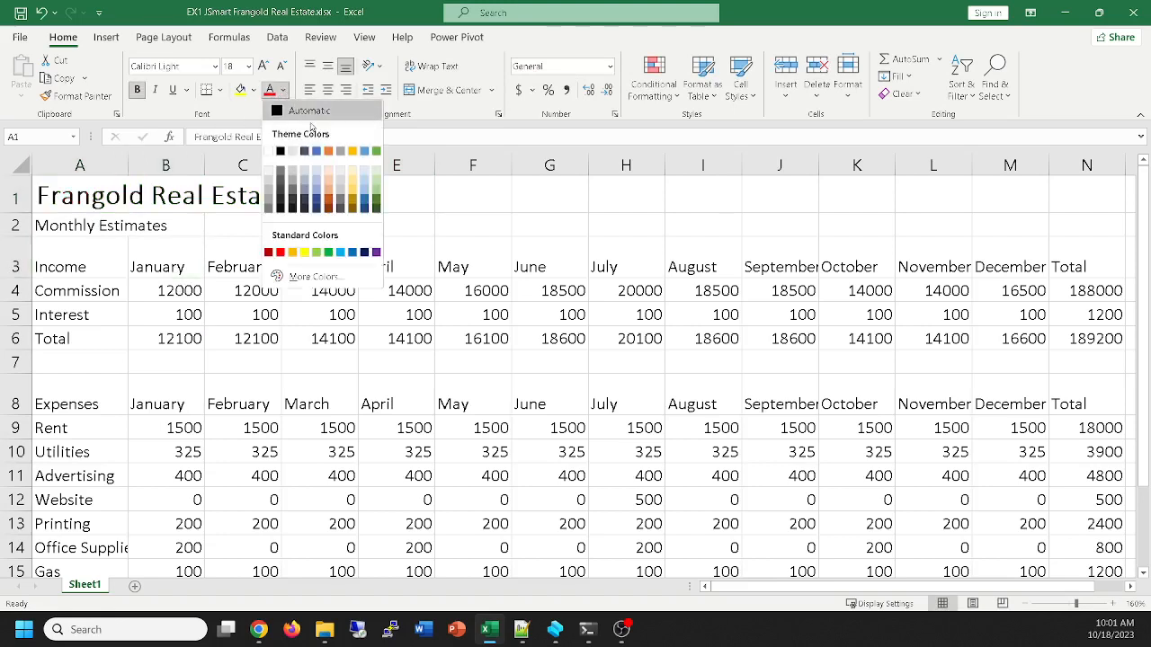
{"action": "left_click", "coordinate": [382, 153]}
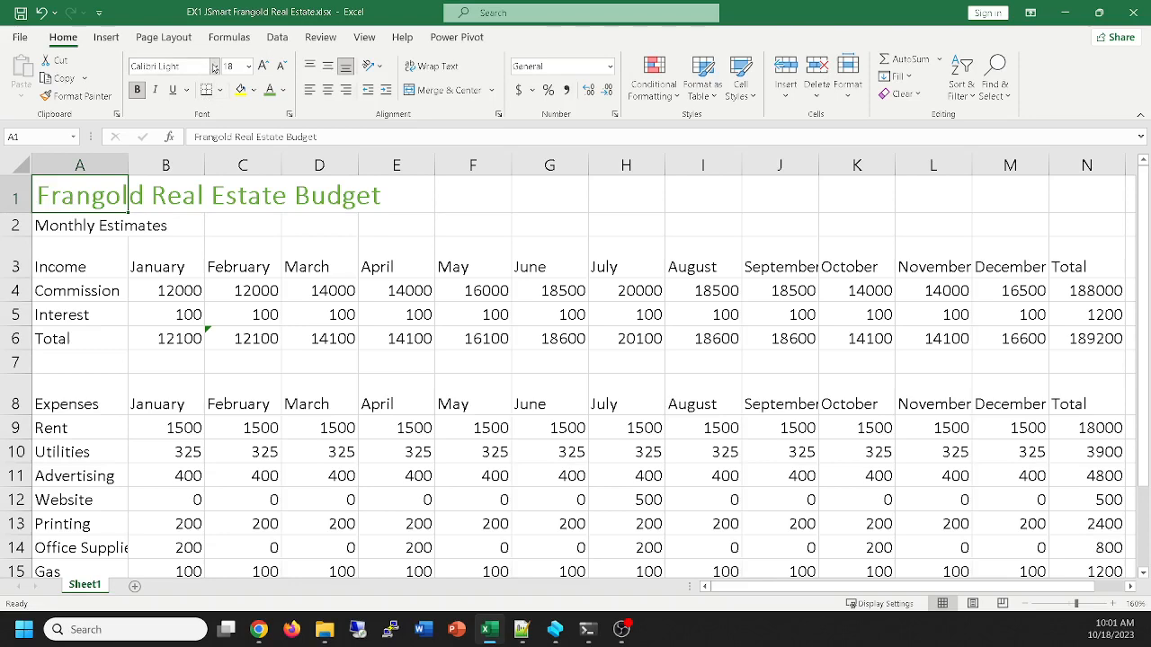
{"action": "left_click", "coordinate": [215, 67]}
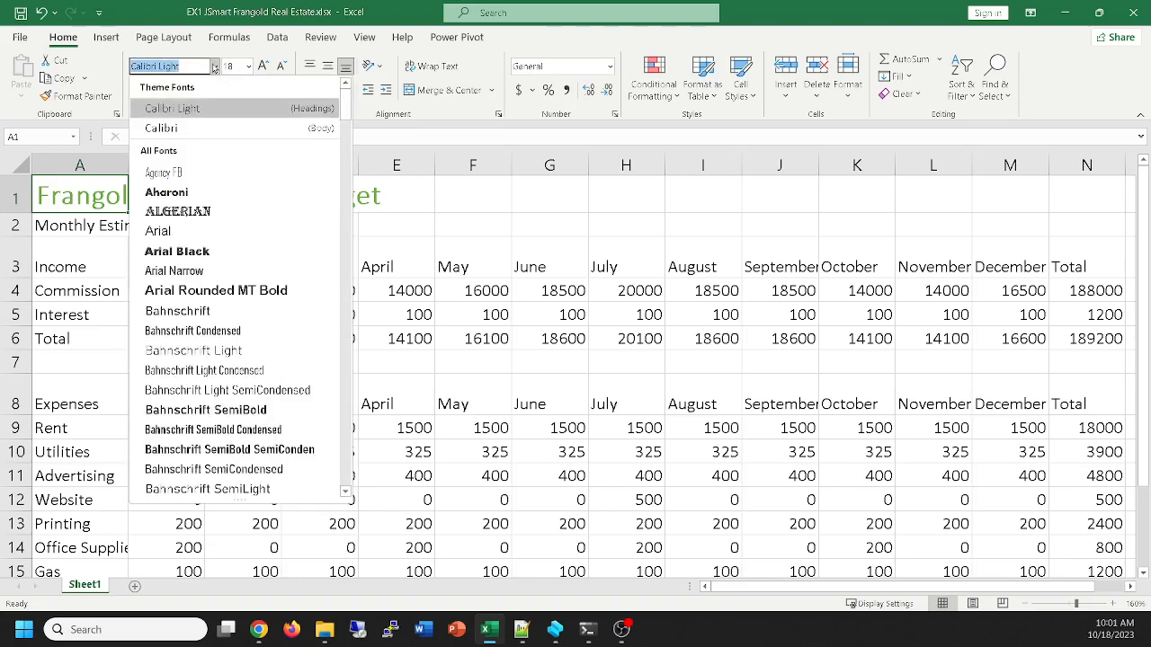
{"action": "left_click", "coordinate": [151, 234]}
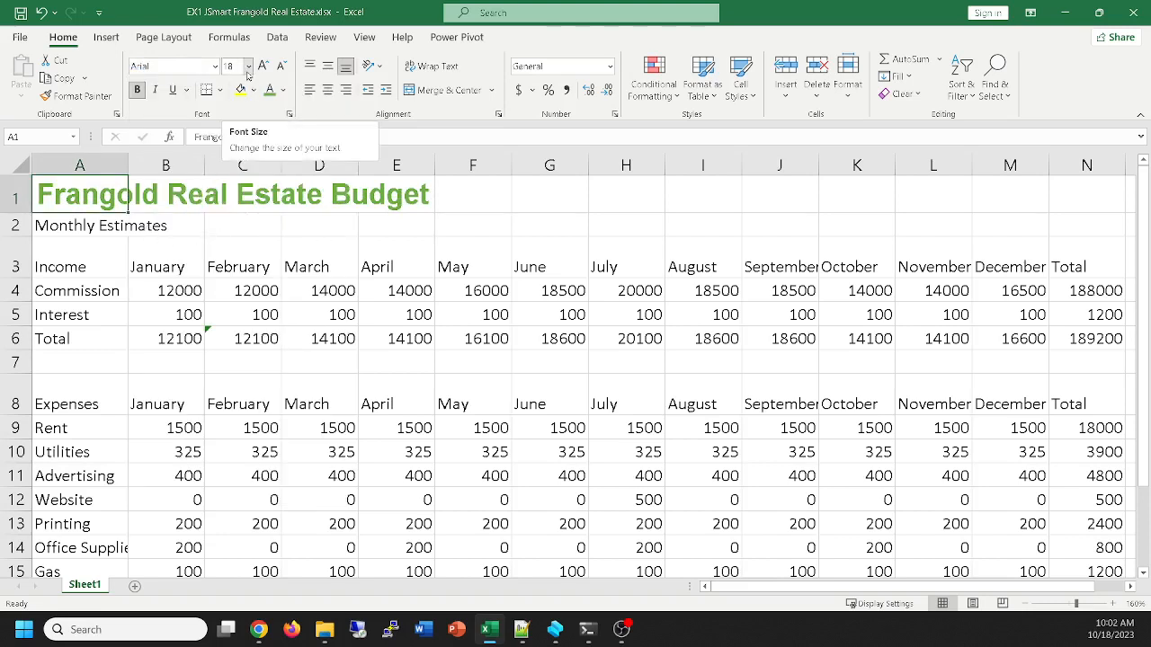
Apply the Heading 4 cell style to the Monthly Estimates subtitle in A2 and set its font size to 16
{"action": "left_click", "coordinate": [70, 227]}
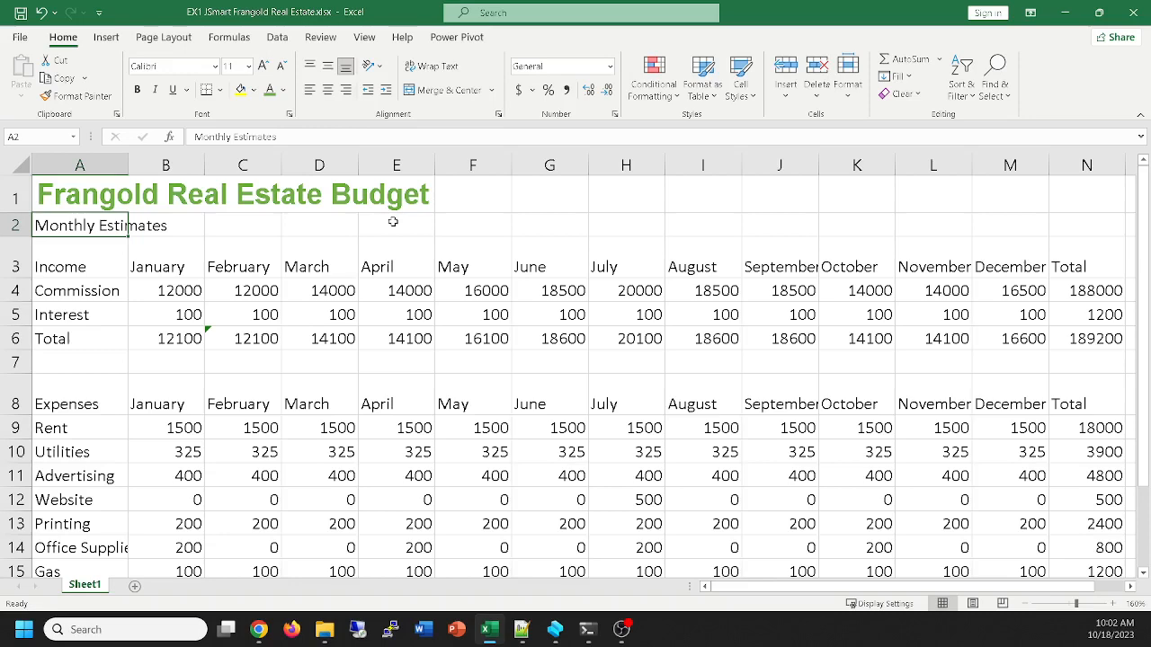
{"action": "left_click", "coordinate": [739, 79]}
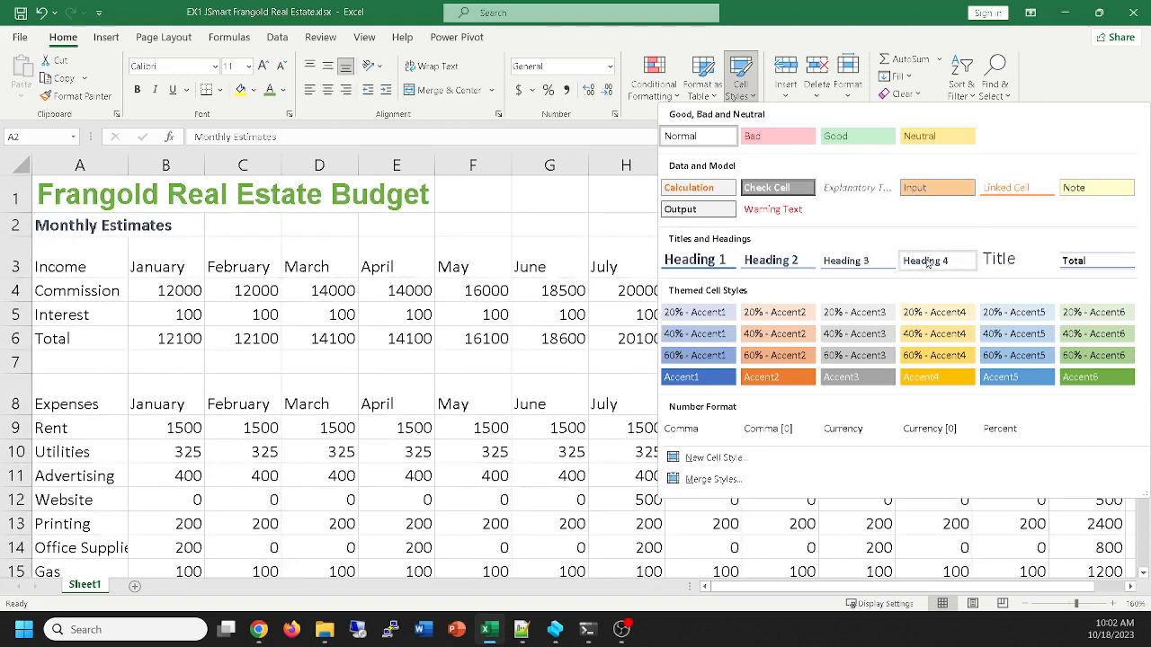
{"action": "left_click", "coordinate": [928, 263]}
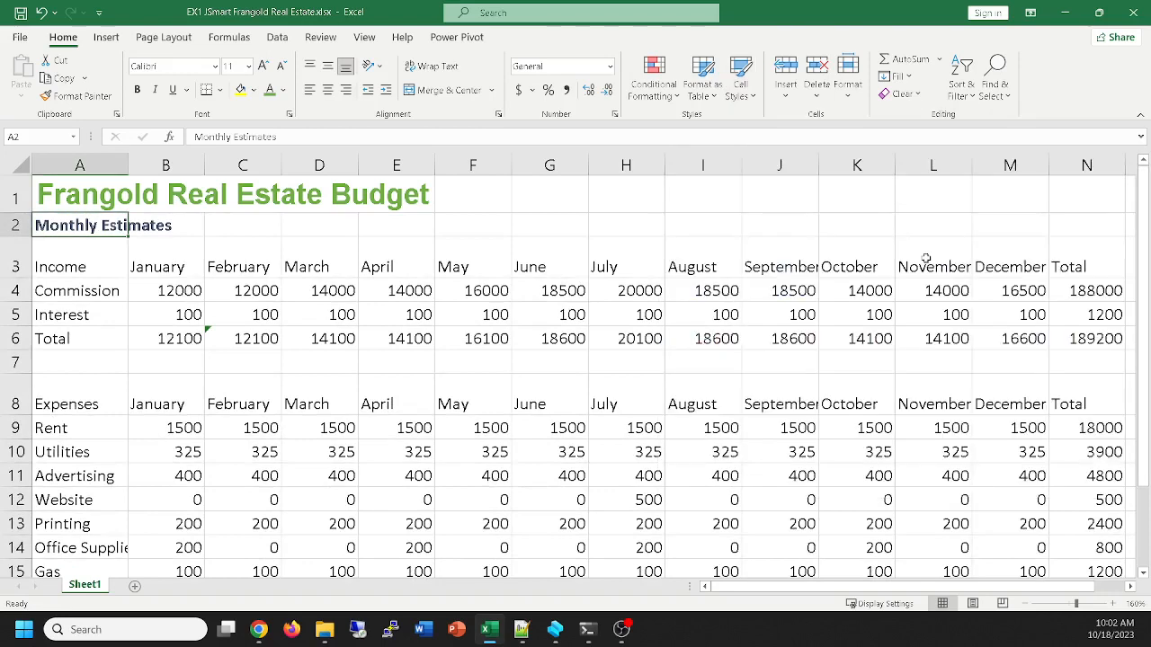
{"action": "left_click", "coordinate": [247, 68]}
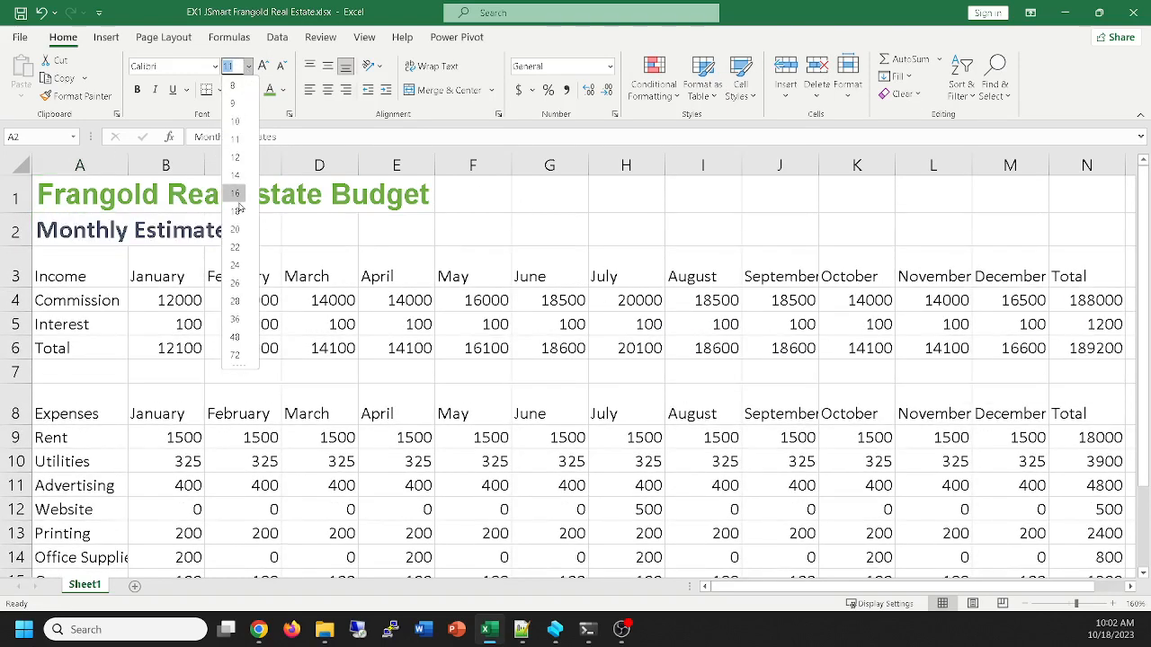
{"action": "left_click", "coordinate": [235, 194]}
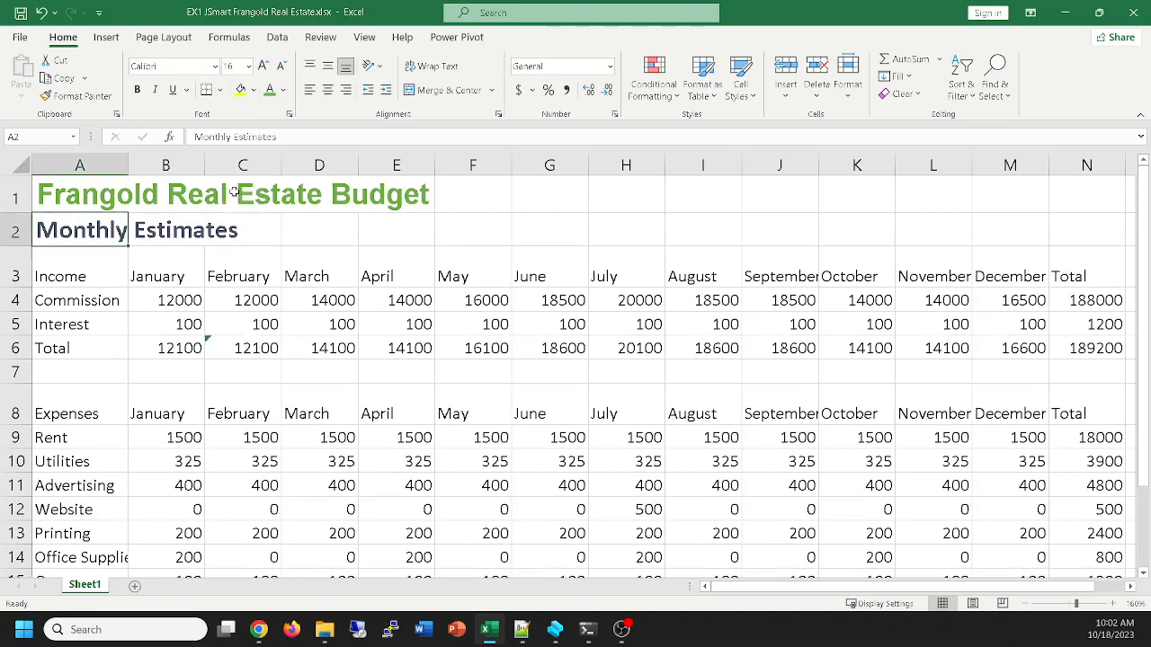
Change the font of the Monthly Estimates subtitle in A2 to Arial Narrow and color it the same green as the title
{"action": "left_click", "coordinate": [213, 69]}
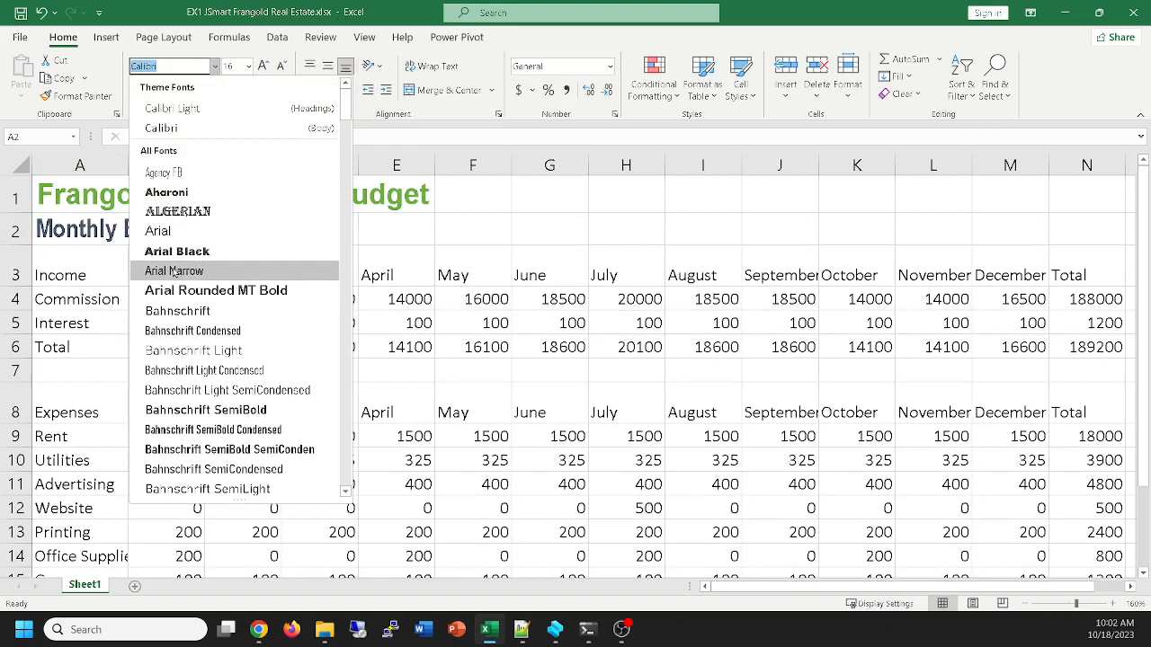
{"action": "left_click", "coordinate": [175, 271]}
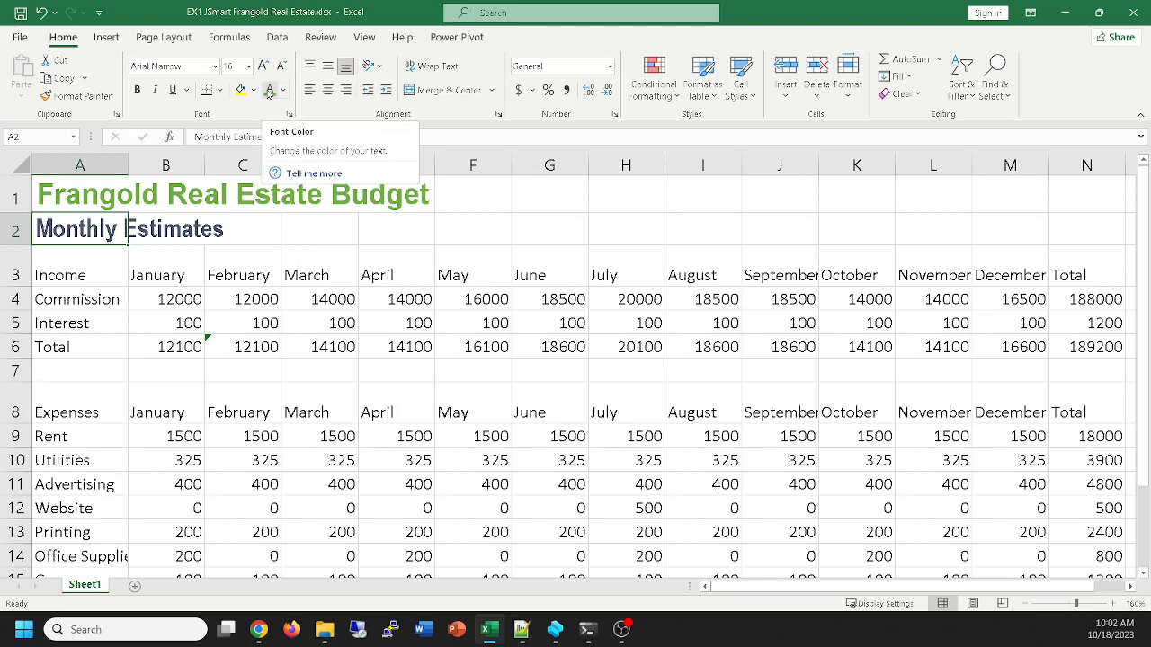
{"action": "left_click", "coordinate": [268, 93]}
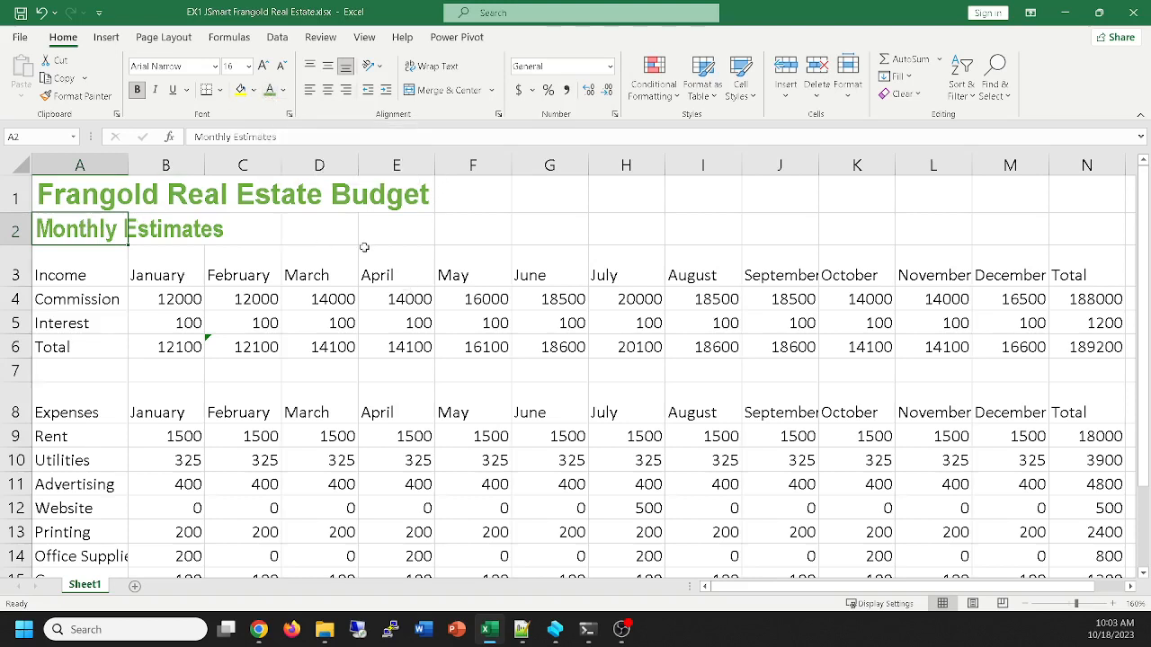
Try moving the budget title from A1 to F1 and undo the move
{"action": "left_click", "coordinate": [390, 283]}
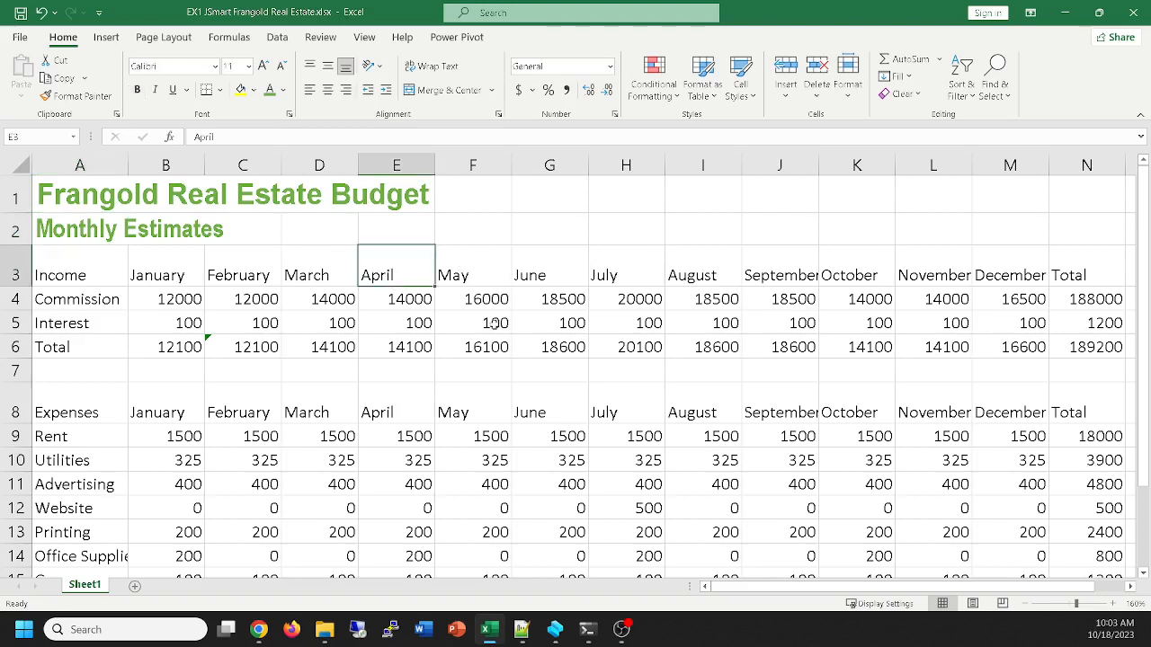
{"action": "scroll", "coordinate": [717, 382], "scroll_direction": "down", "scroll_amount": 2, "text": "ctrl"}
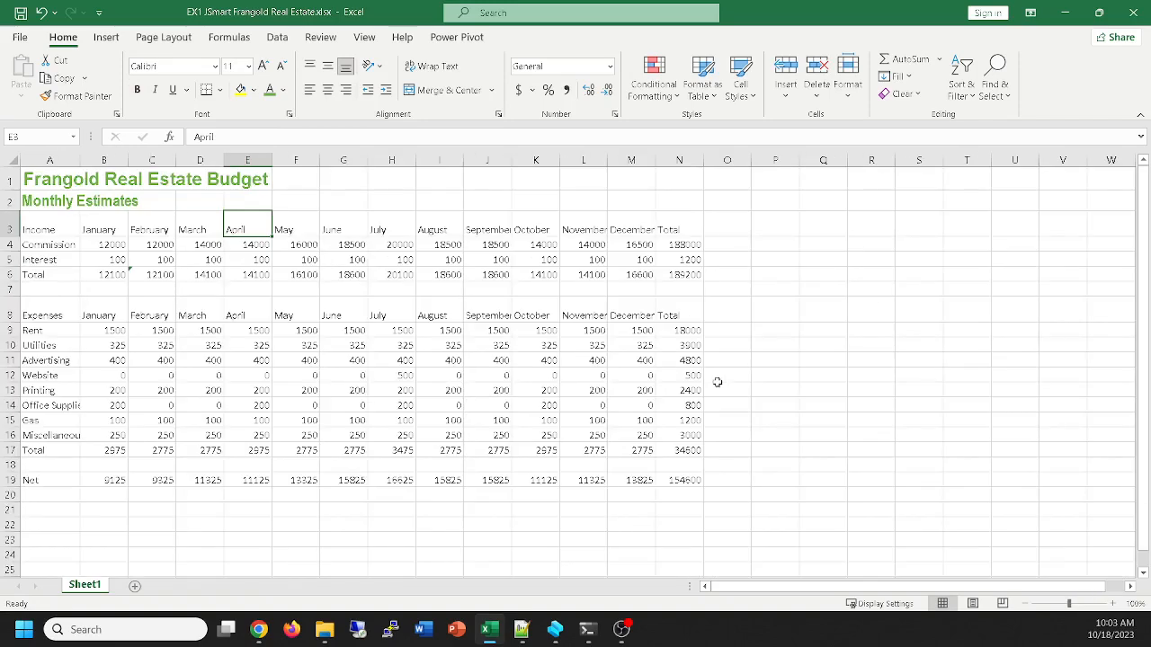
{"action": "scroll", "coordinate": [717, 382], "scroll_direction": "up", "scroll_amount": 3, "text": "ctrl"}
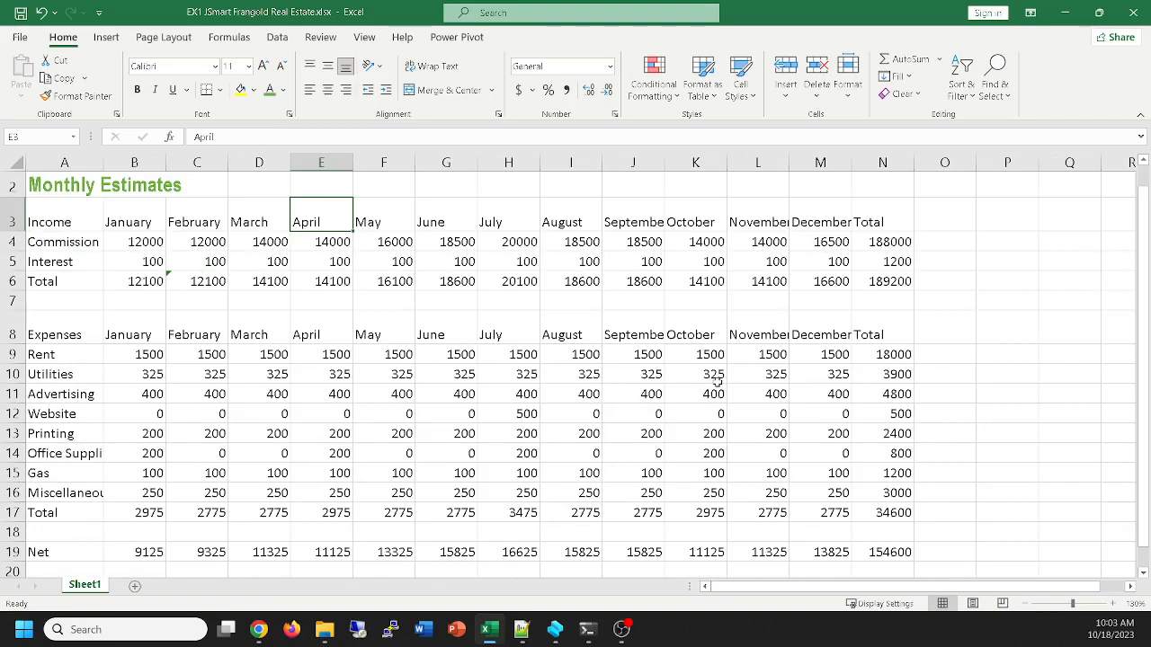
{"action": "scroll", "coordinate": [717, 382], "scroll_direction": "down", "scroll_amount": 1, "text": "ctrl"}
{"action": "left_click", "coordinate": [57, 174]}
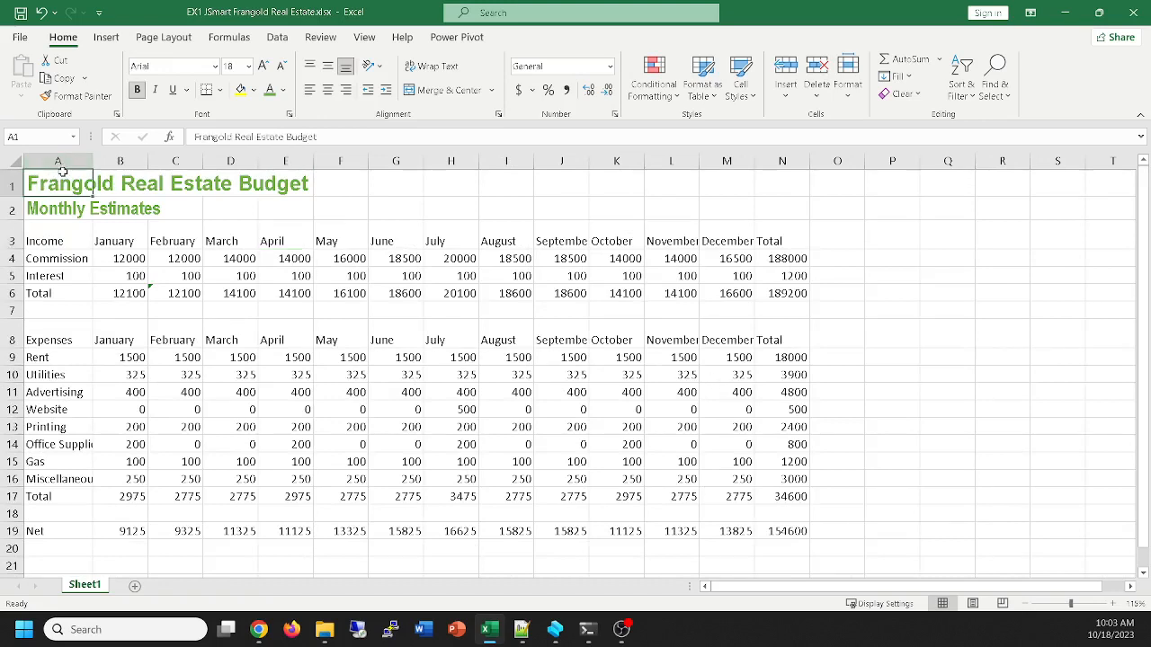
{"action": "left_click_drag", "start_coordinate": [64, 176], "coordinate": [320, 172]}
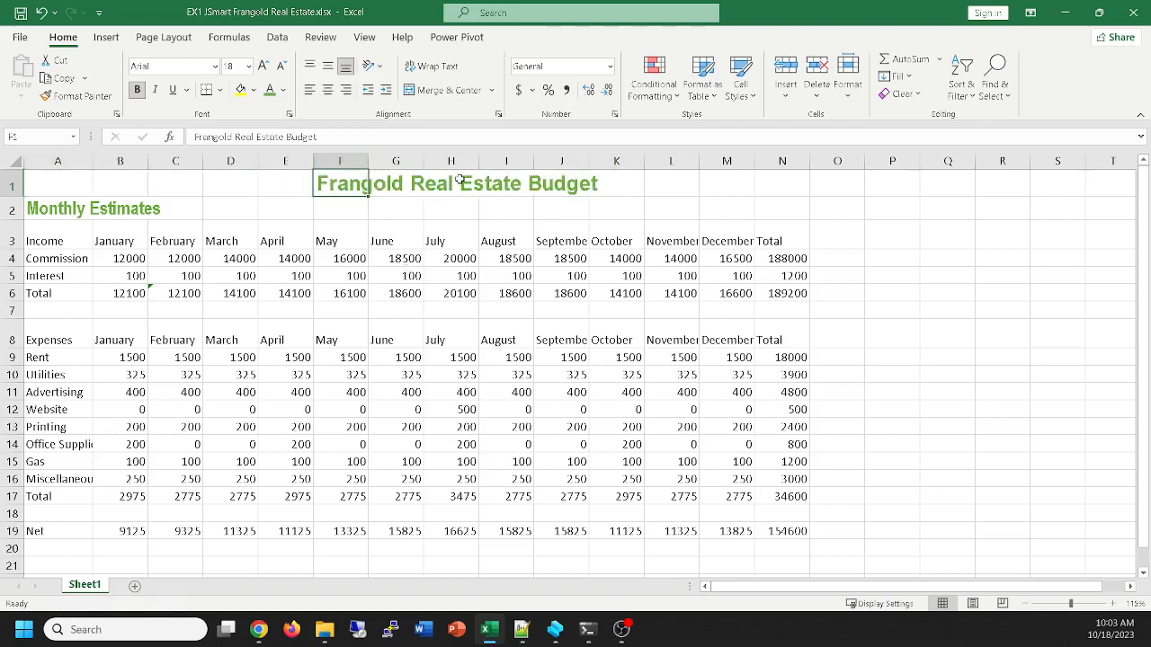
{"action": "key", "text": "ctrl+z"}
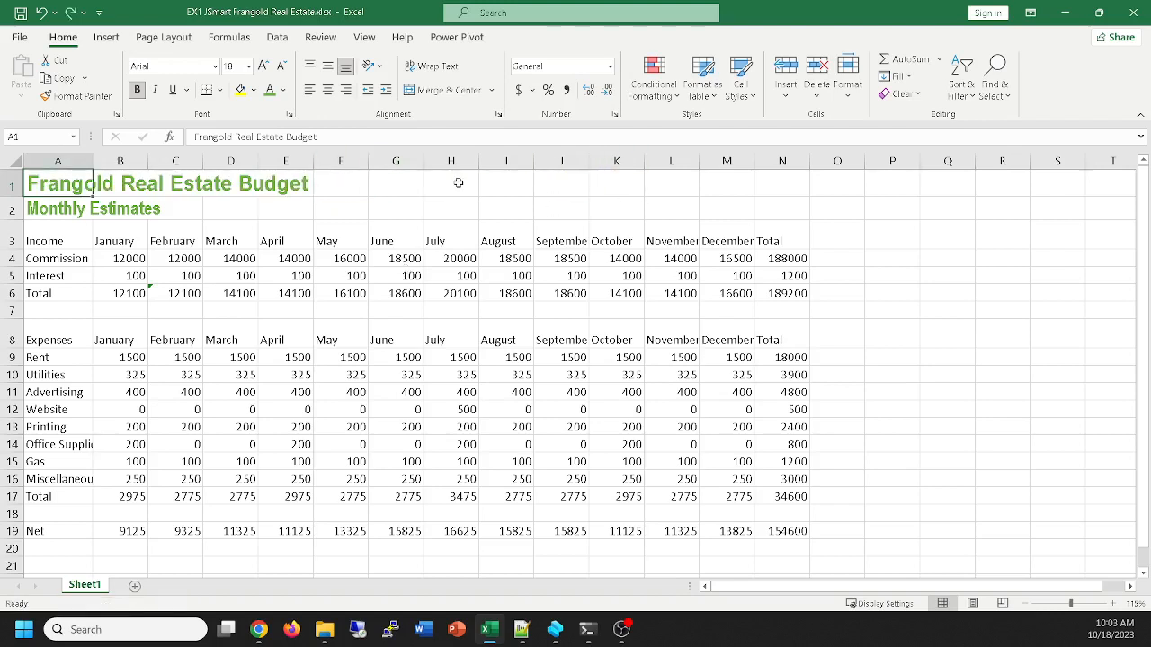
Merge and center the budget title across A1:N1
{"action": "left_click_drag", "start_coordinate": [63, 182], "coordinate": [782, 182]}
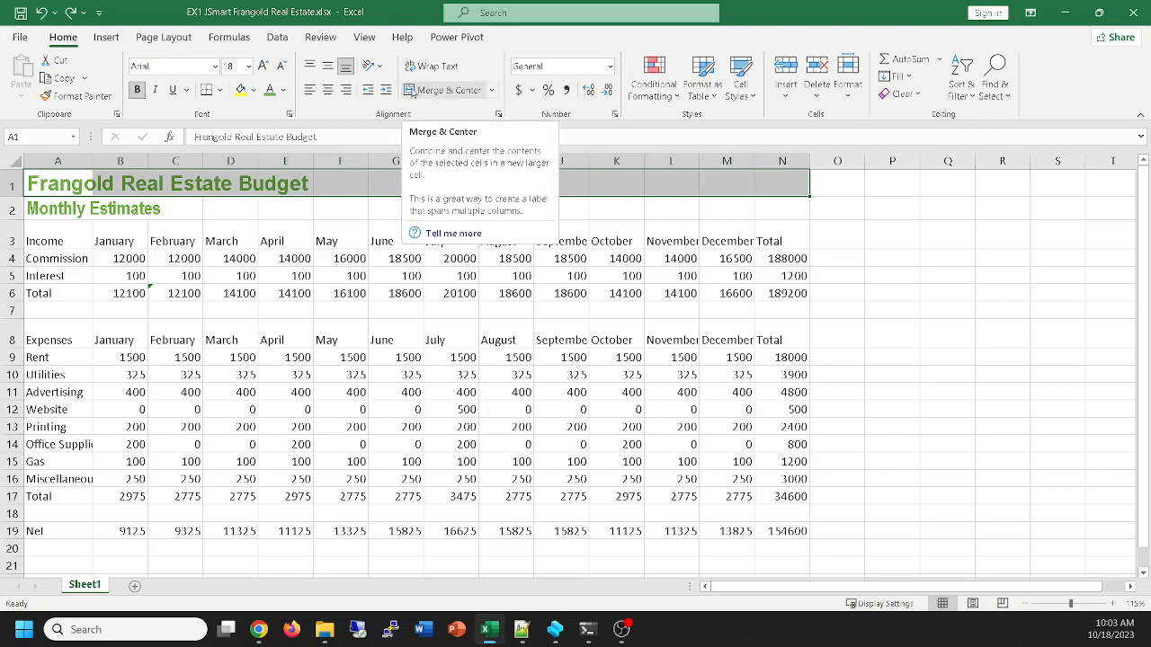
{"action": "left_click", "coordinate": [411, 91]}
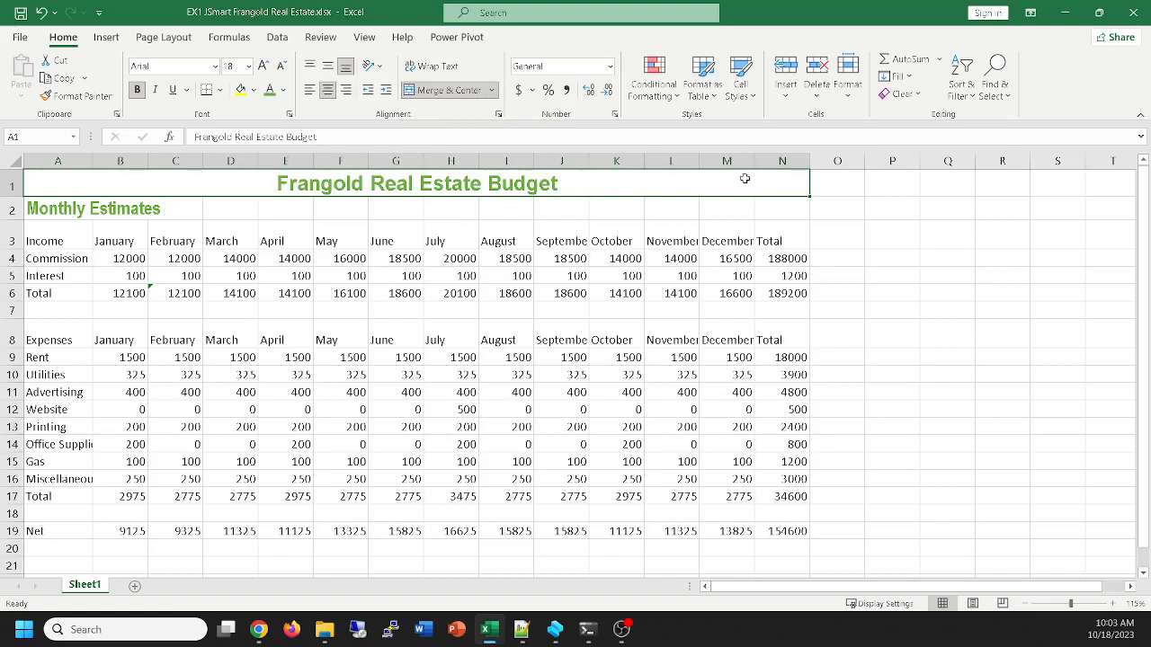
{"action": "left_click", "coordinate": [910, 239]}
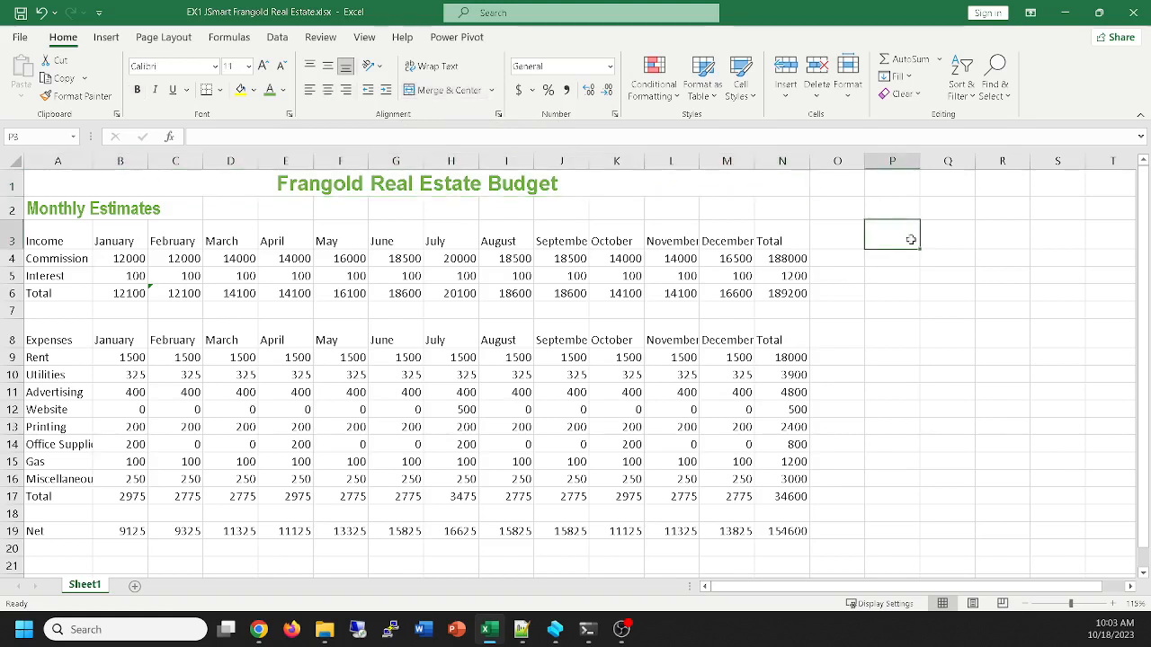
{"action": "left_click", "coordinate": [608, 185]}
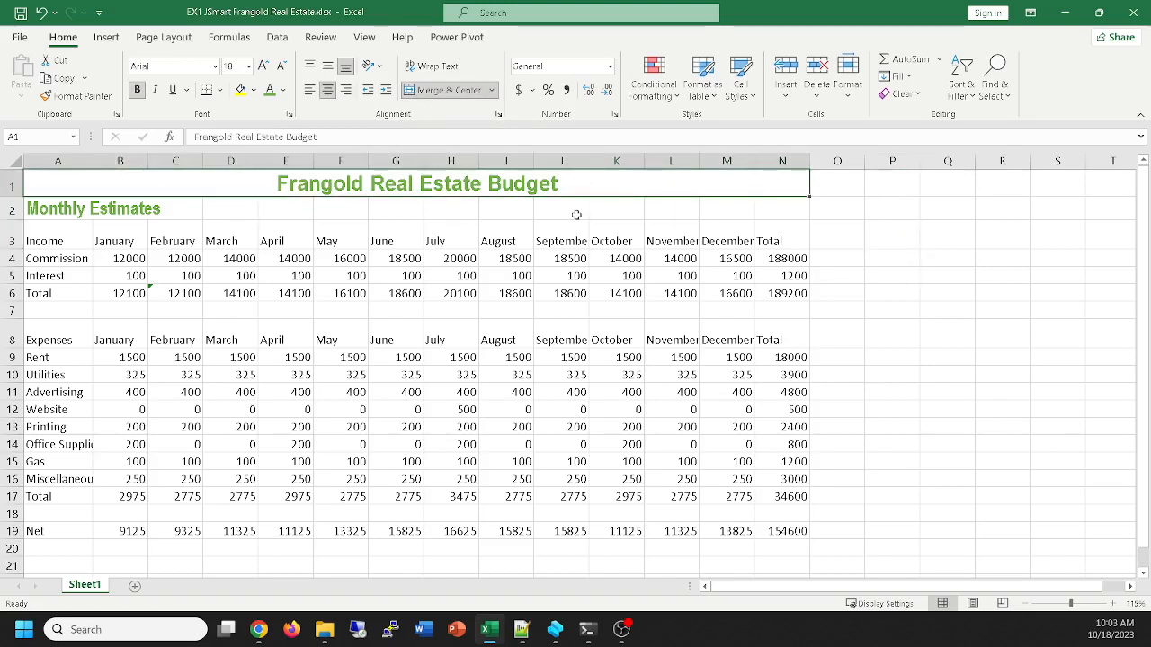
Merge and center the Monthly Estimates subtitle across A2:N2
{"action": "left_click", "coordinate": [115, 208]}
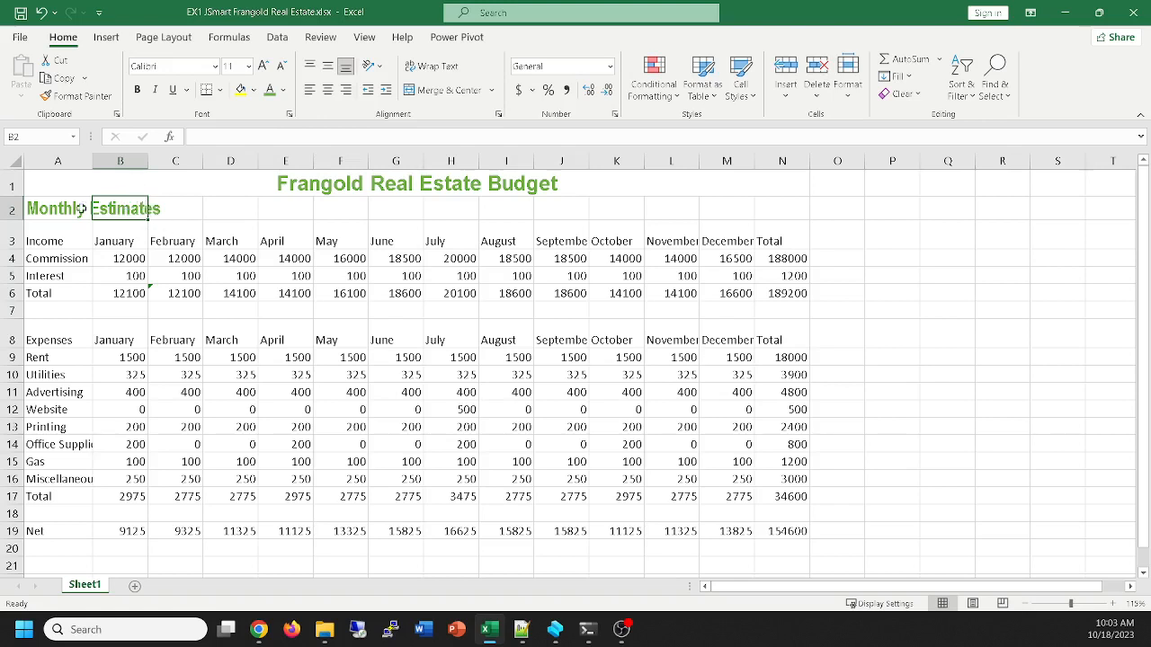
{"action": "left_click_drag", "start_coordinate": [55, 208], "coordinate": [775, 205]}
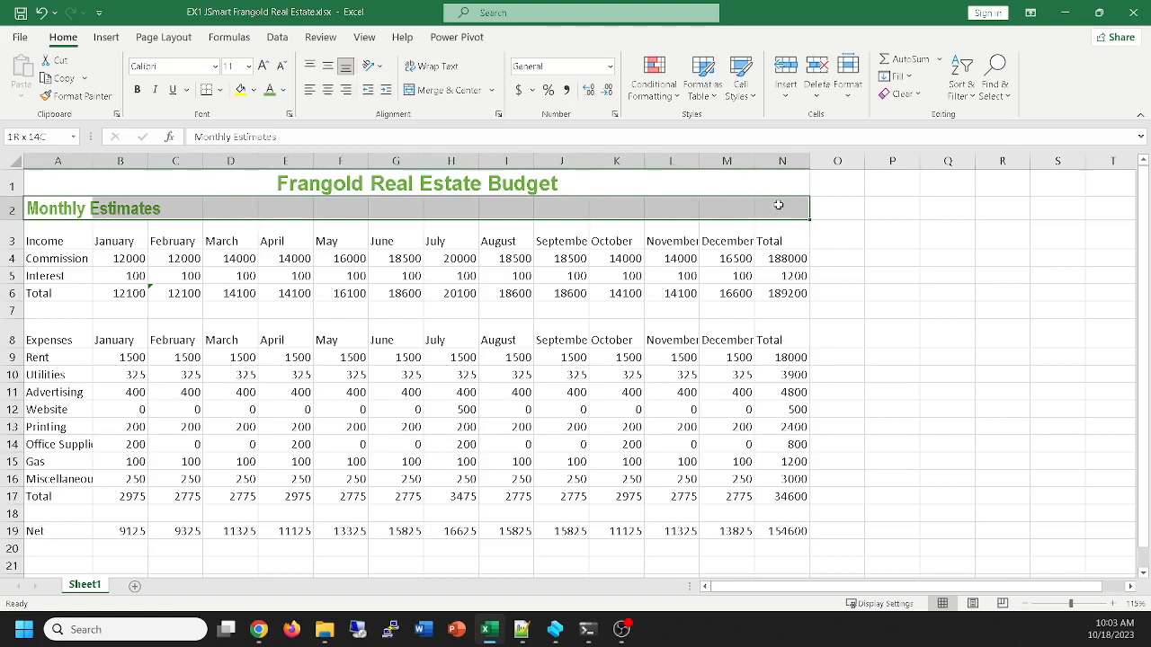
{"action": "left_click_drag", "start_coordinate": [777, 205], "coordinate": [777, 205]}
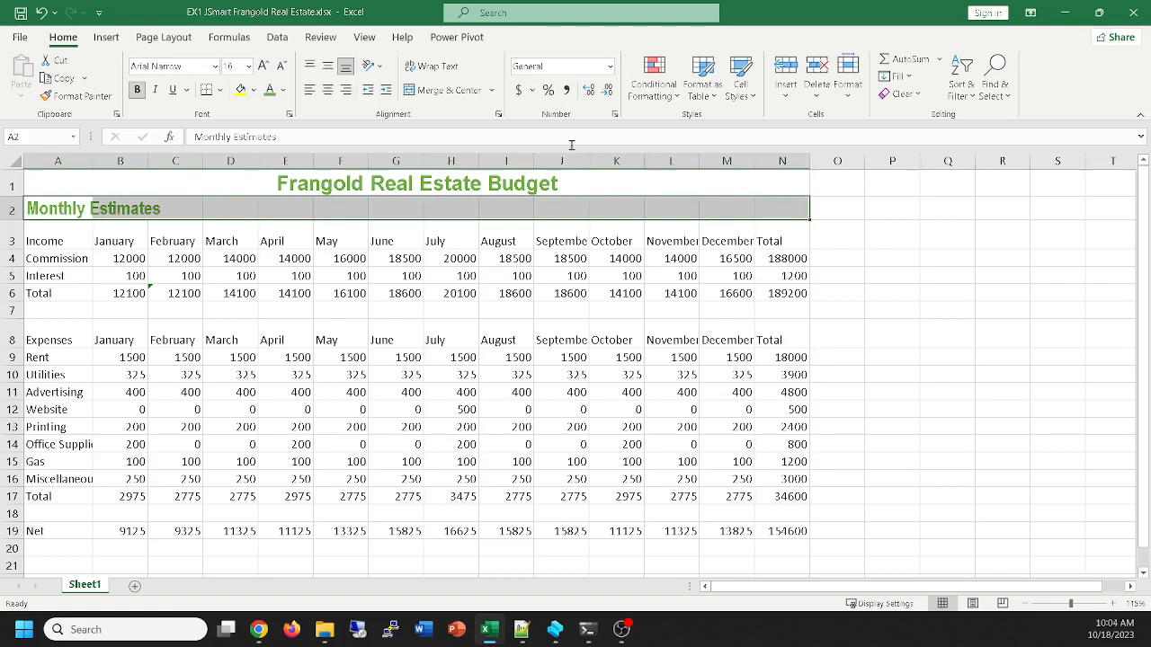
{"action": "left_click", "coordinate": [423, 91]}
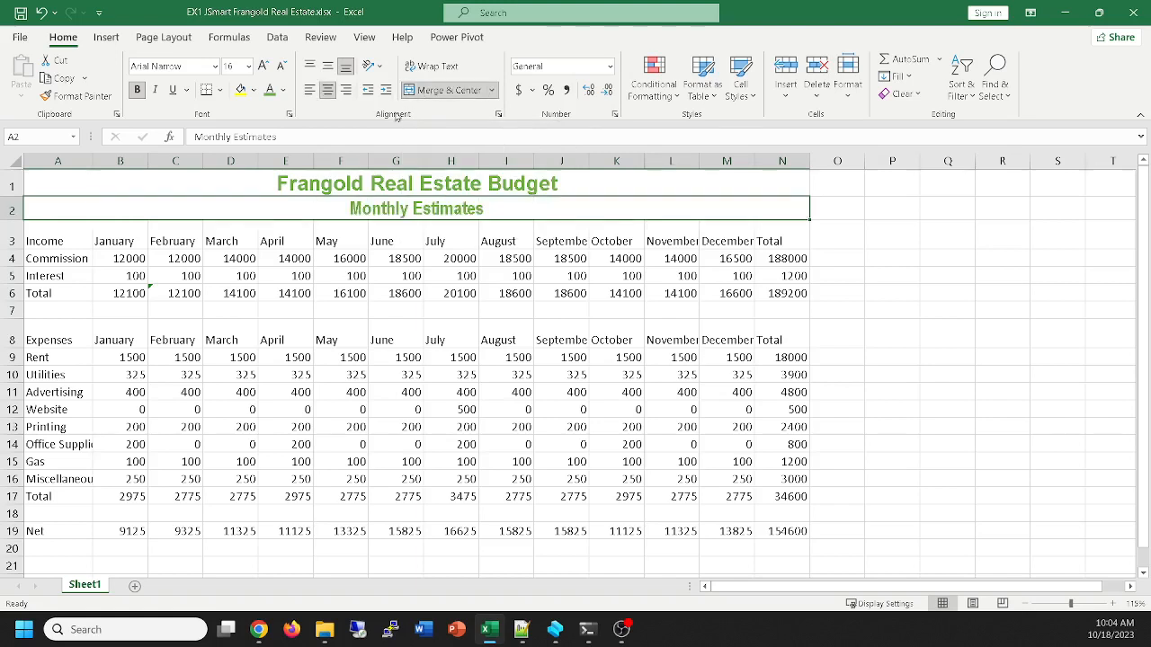
Examine the alignment and merge settings of the subtitle in the Format Cells dialog and close it without changes
{"action": "left_click", "coordinate": [498, 116]}
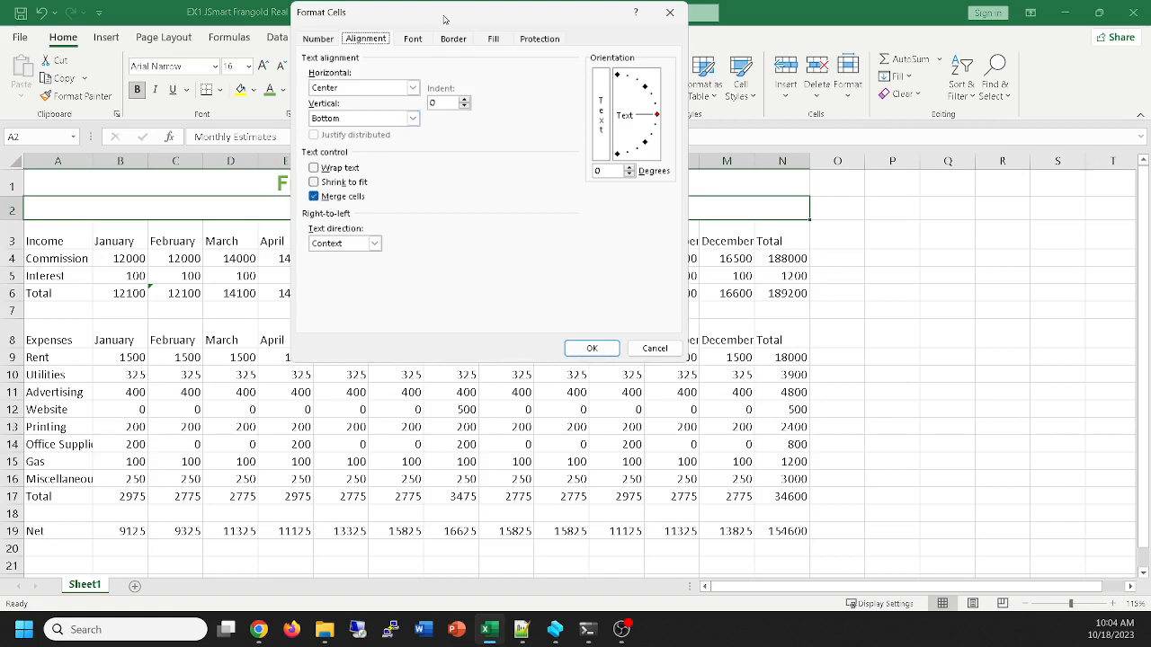
{"action": "left_click_drag", "start_coordinate": [446, 16], "coordinate": [743, 91]}
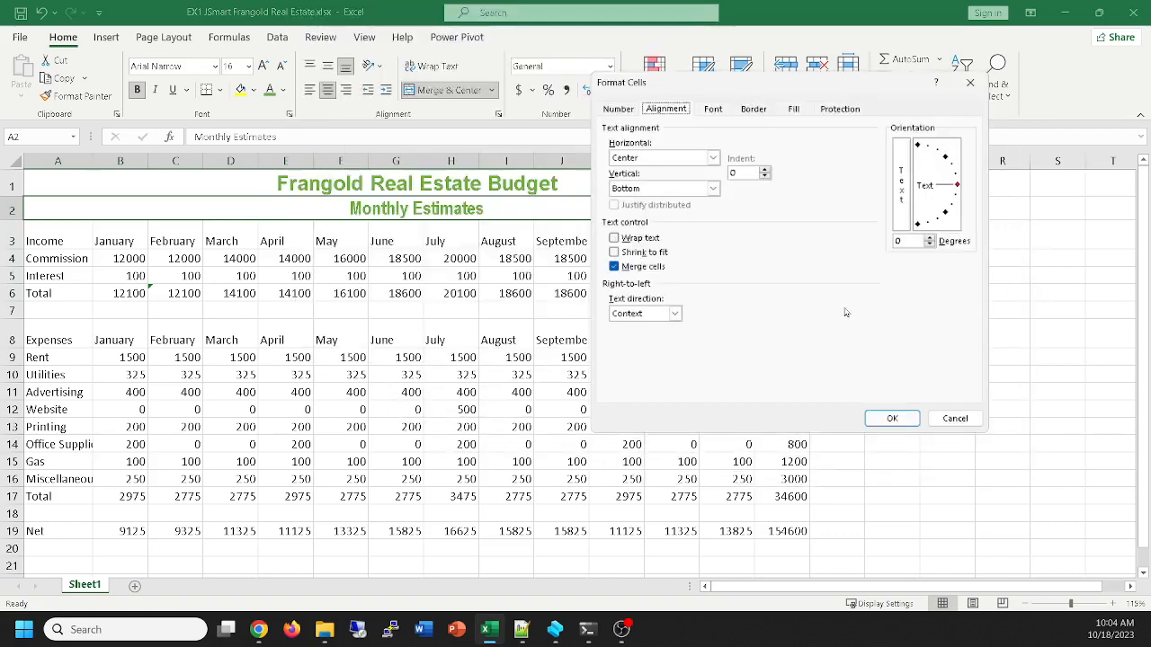
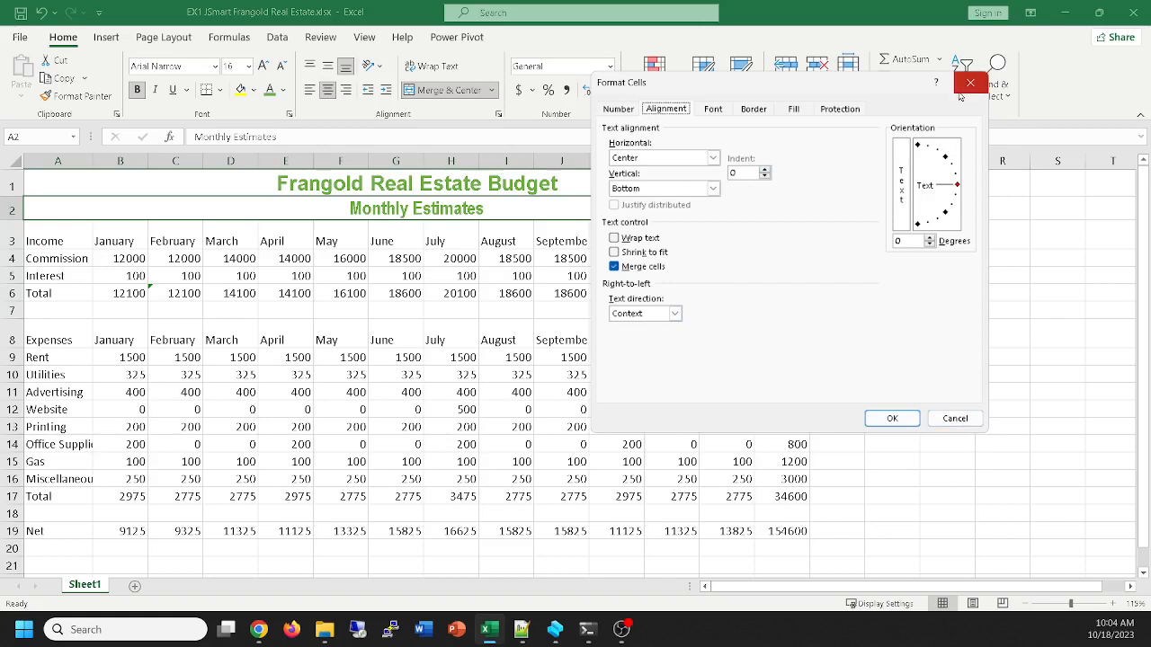
{"action": "left_click", "coordinate": [970, 83]}
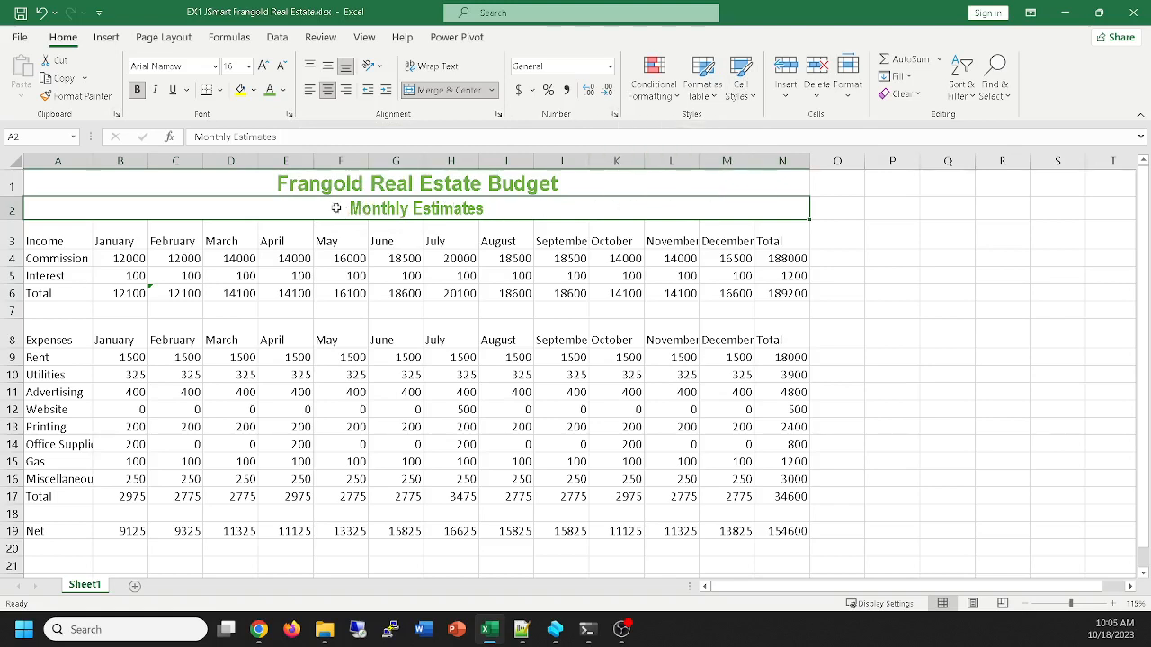
Set the font size of the merged budget title in row 1 to 24
{"action": "left_click", "coordinate": [478, 186]}
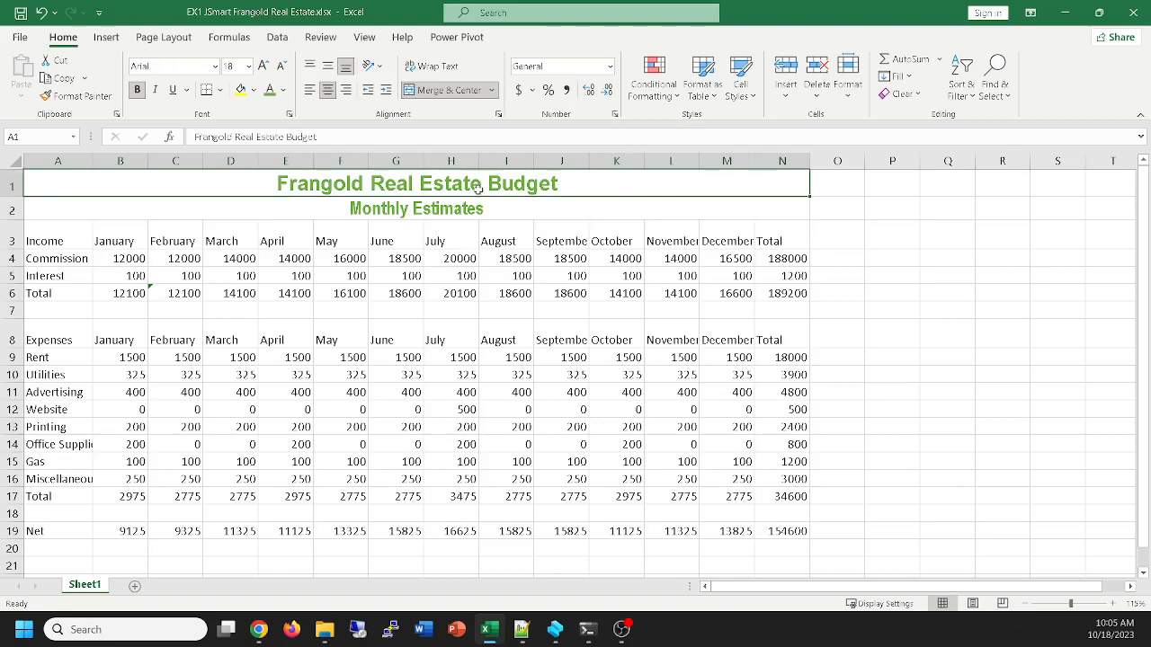
{"action": "left_click", "coordinate": [462, 213]}
{"action": "left_click", "coordinate": [454, 186]}
{"action": "left_click", "coordinate": [248, 67]}
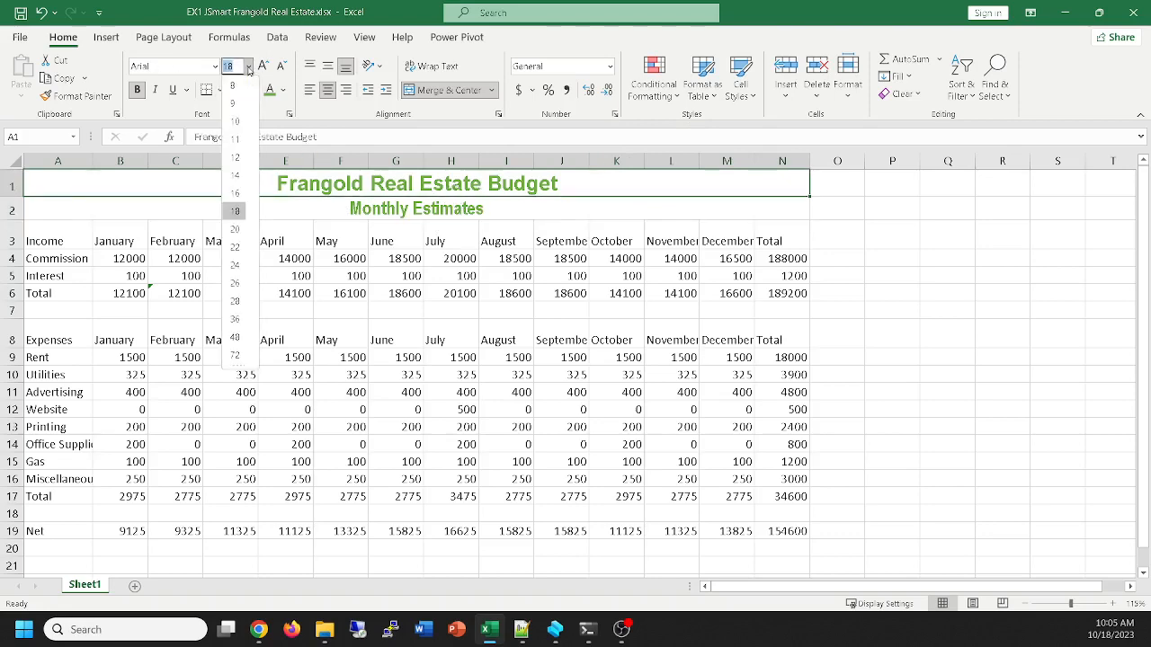
{"action": "left_click", "coordinate": [234, 265]}
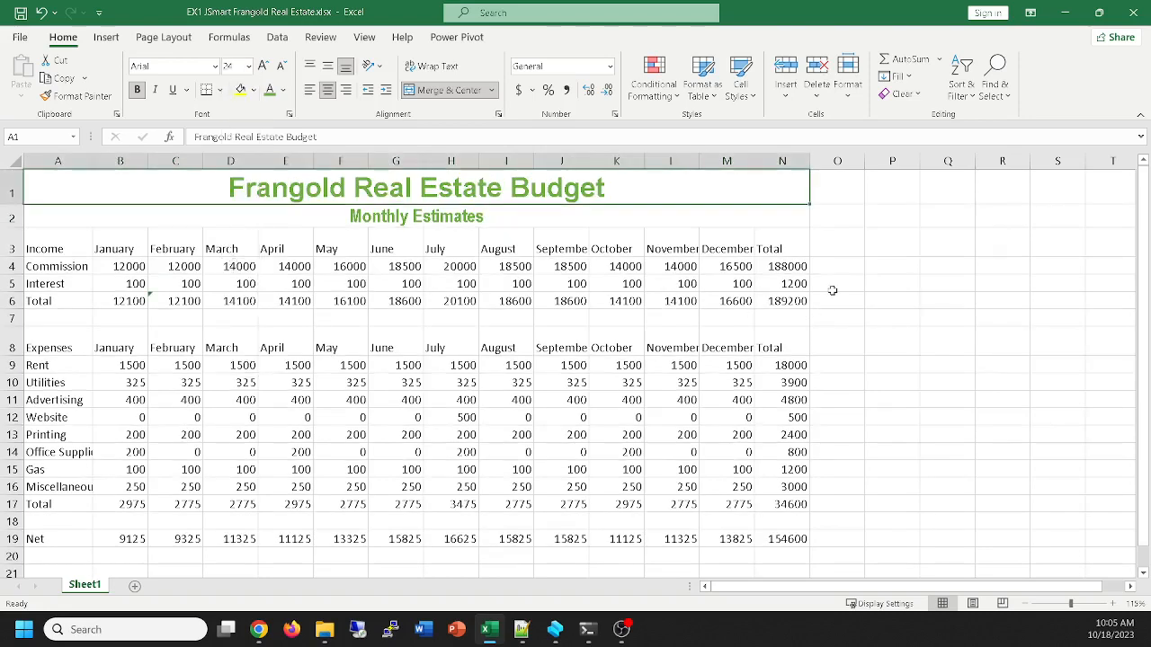
{"action": "left_click", "coordinate": [983, 298]}
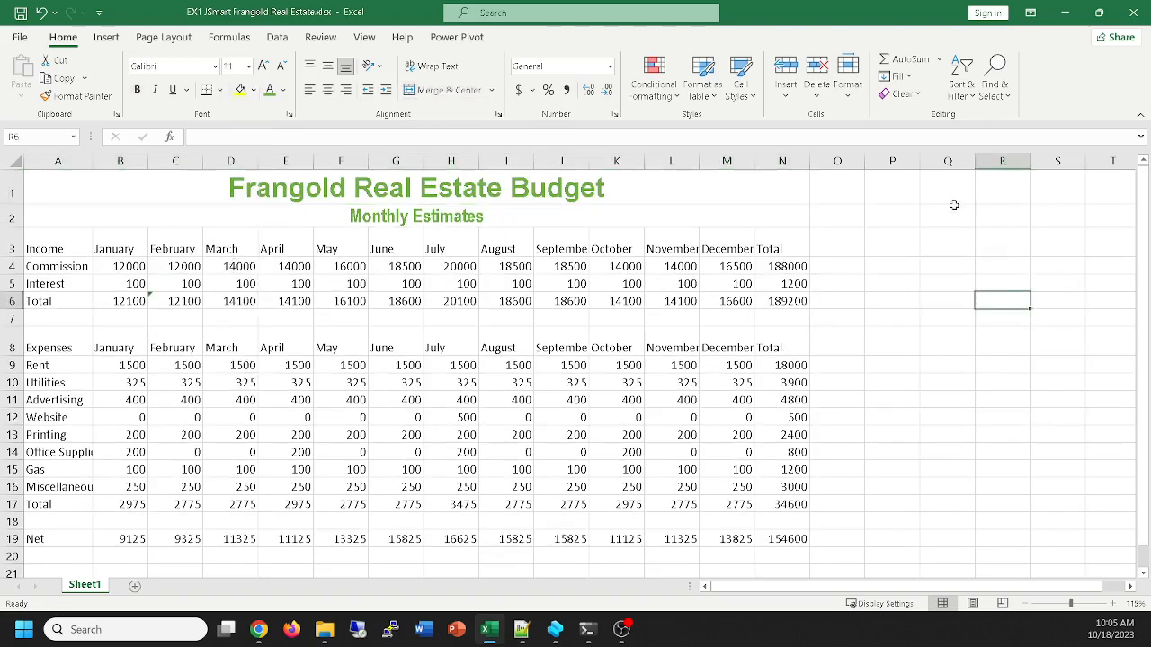
Apply the Heading 1 cell style to the Income header row, A3:N3
{"action": "left_click_drag", "start_coordinate": [877, 208], "coordinate": [996, 531]}
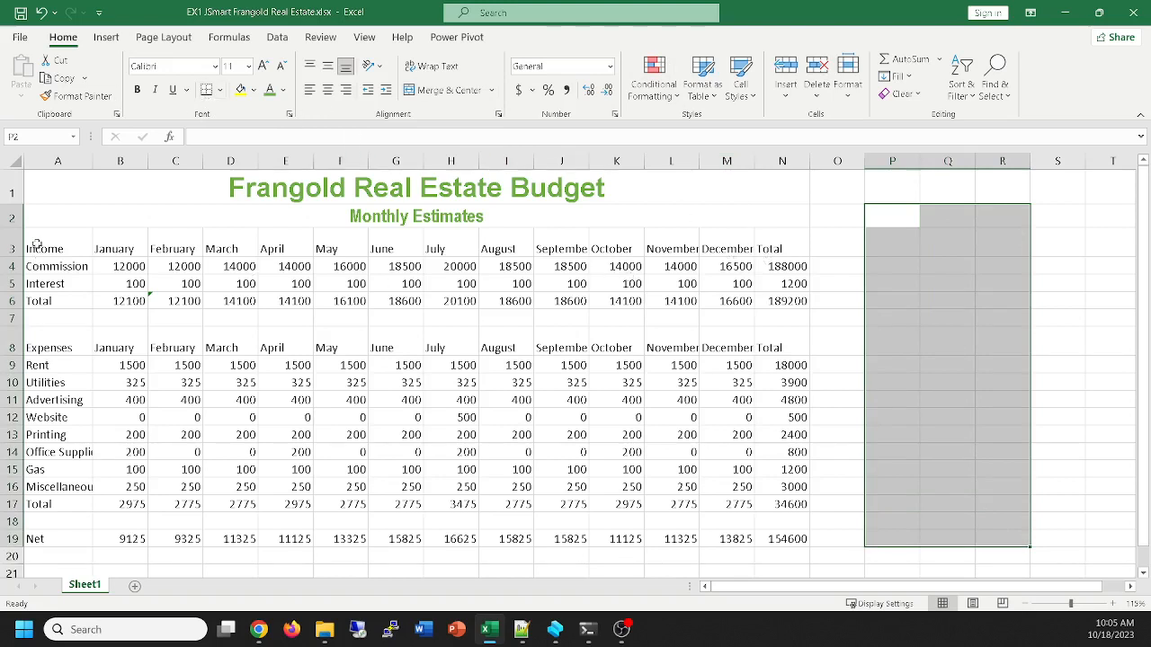
{"action": "left_click_drag", "start_coordinate": [36, 244], "coordinate": [769, 244]}
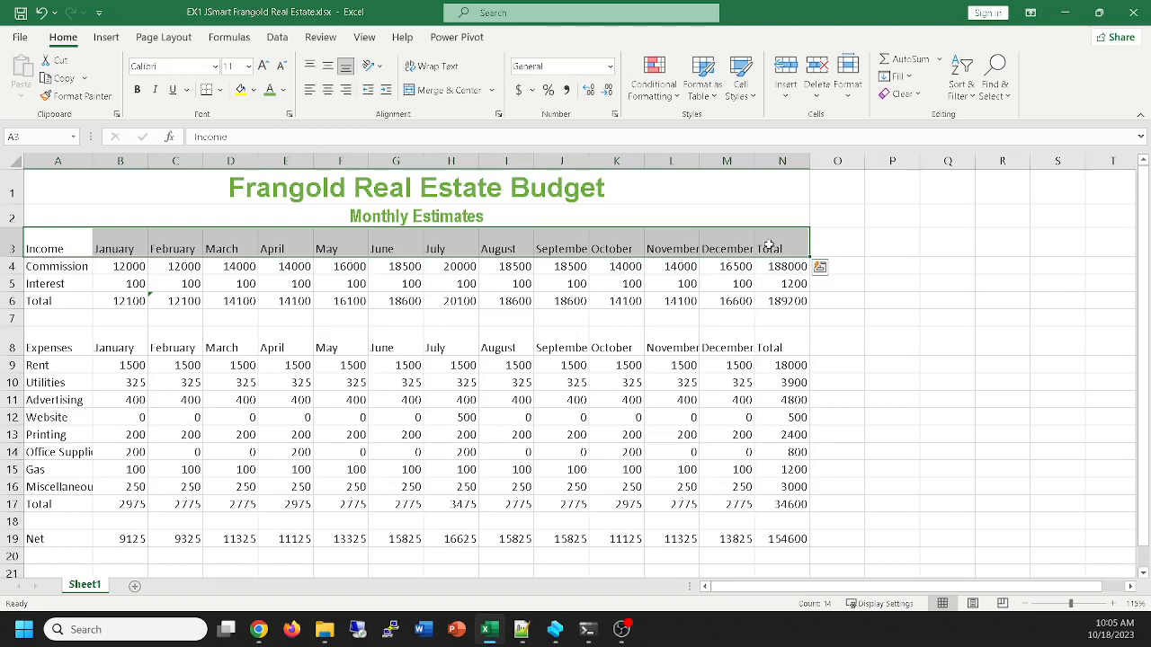
{"action": "left_click", "coordinate": [742, 90]}
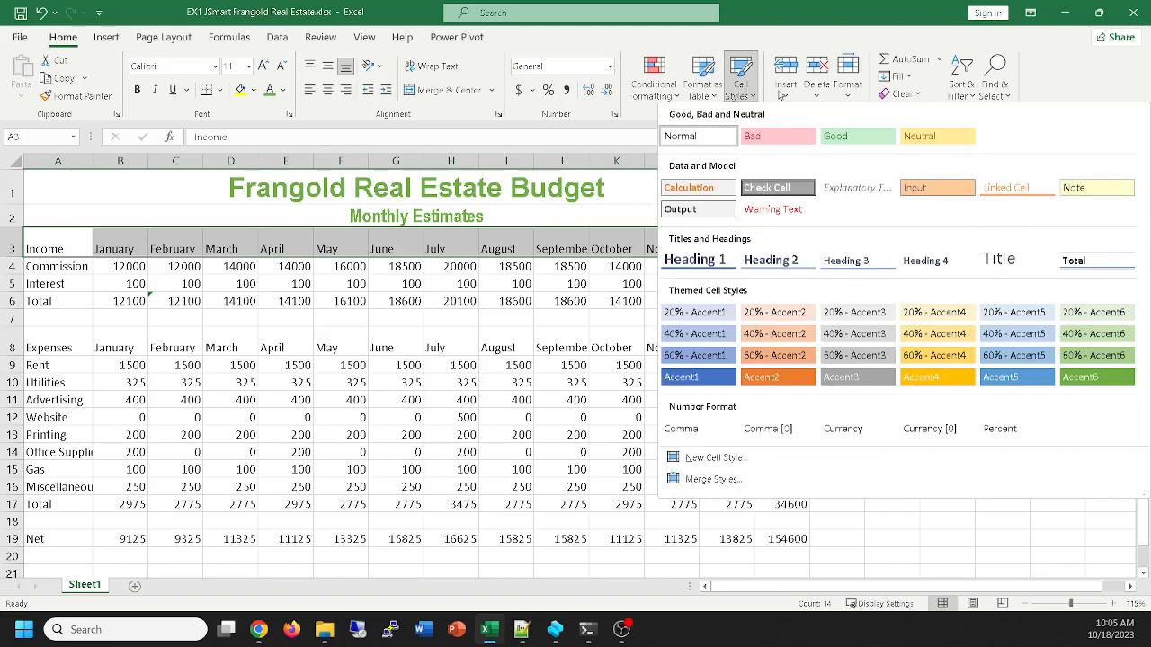
{"action": "left_click", "coordinate": [693, 259]}
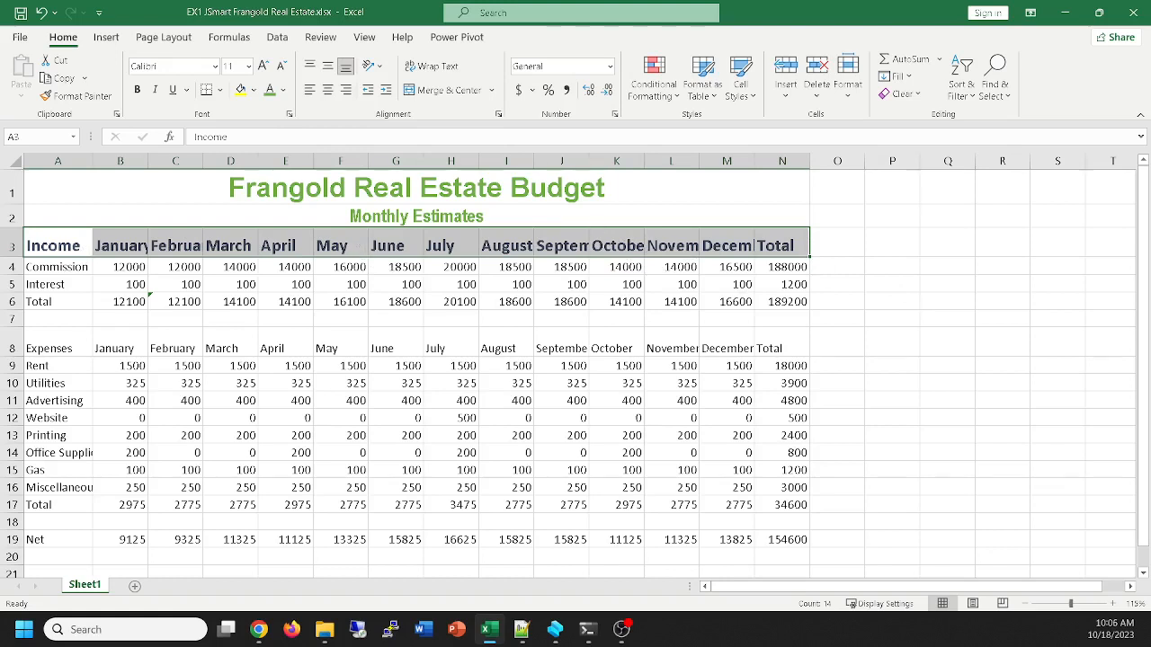
{"action": "left_click", "coordinate": [258, 629]}
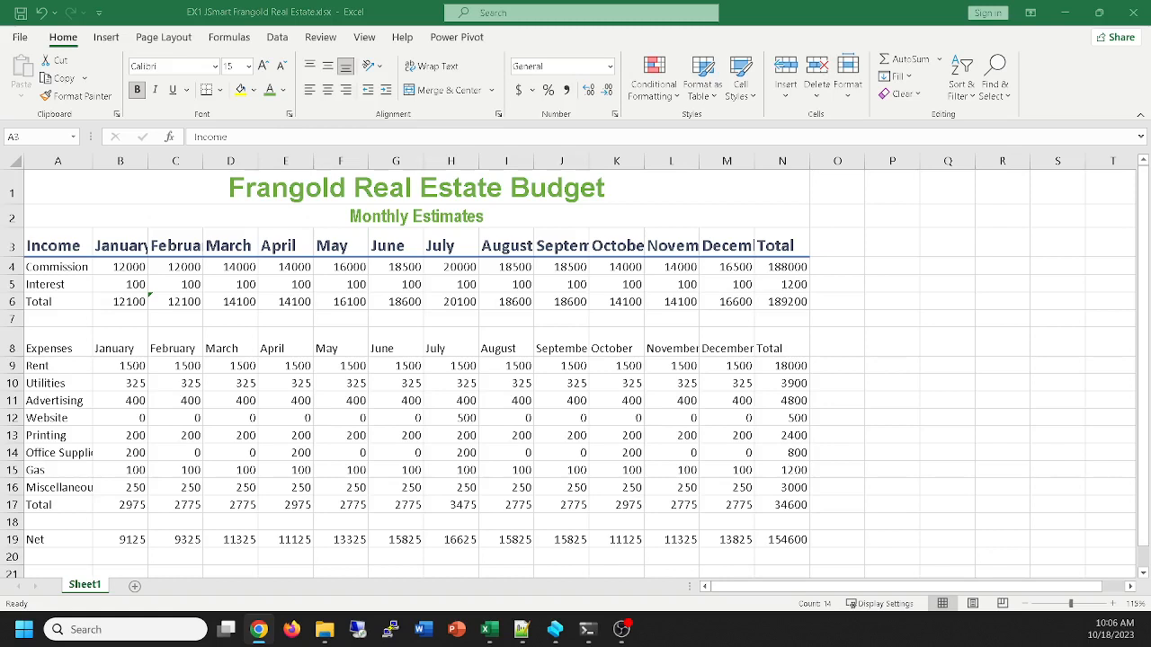
{"action": "key", "text": "ctrl+shift+Right"}
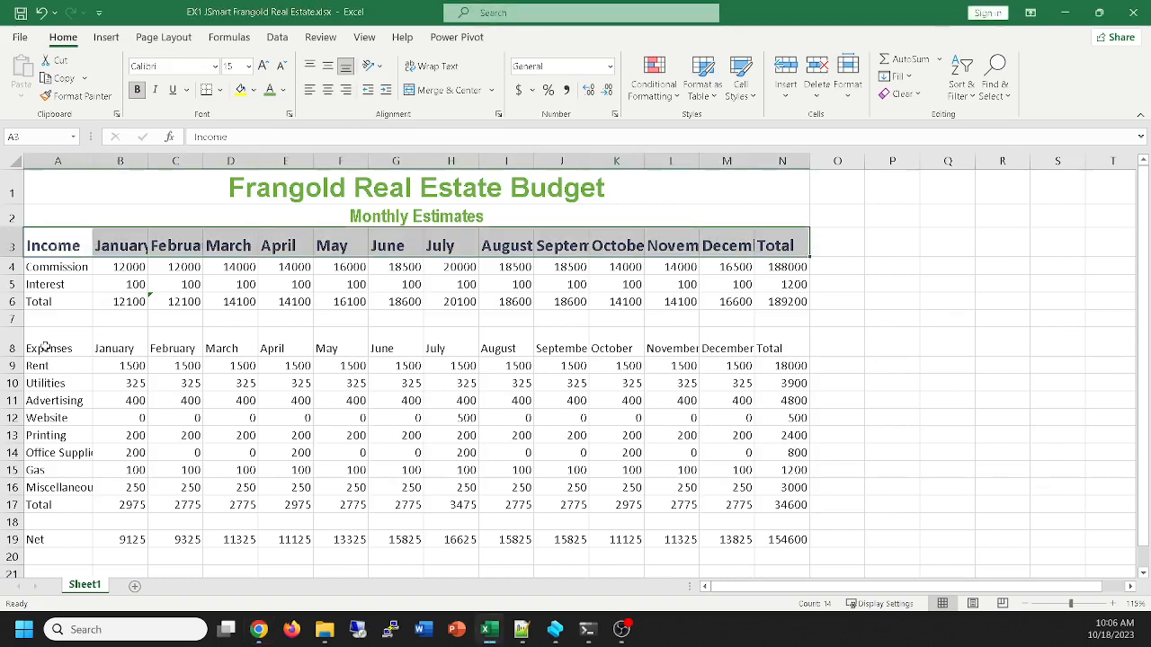
Apply the Heading 1 cell style to the Expenses header row, A8:N8
{"action": "left_click_drag", "start_coordinate": [47, 344], "coordinate": [785, 350]}
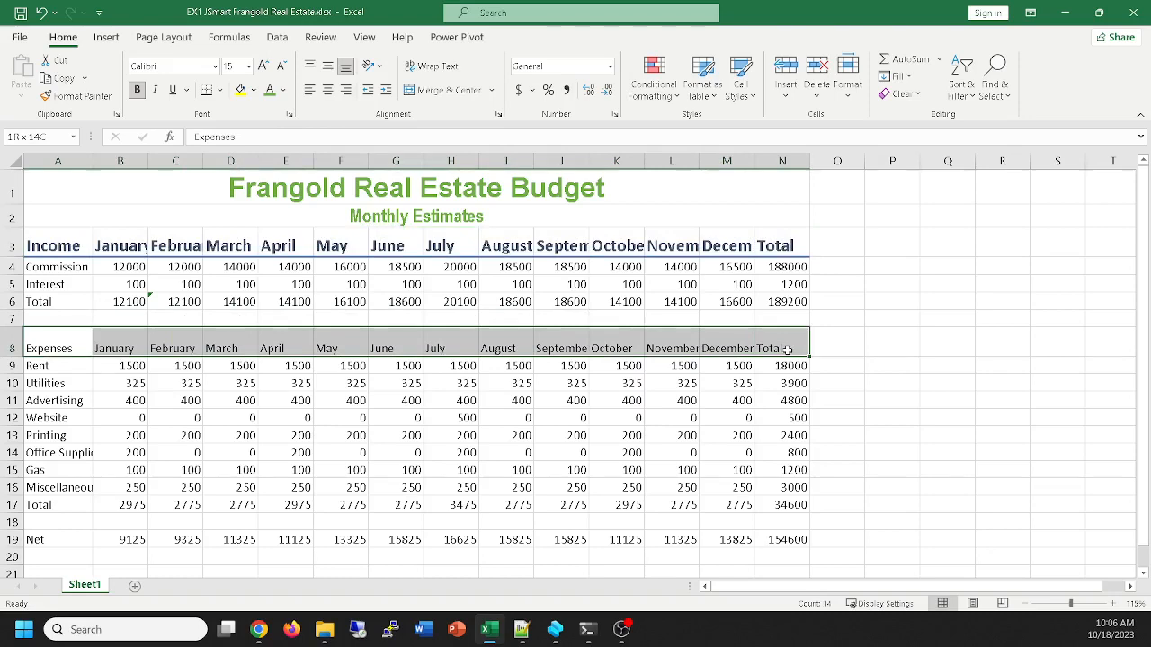
{"action": "left_click", "coordinate": [743, 90]}
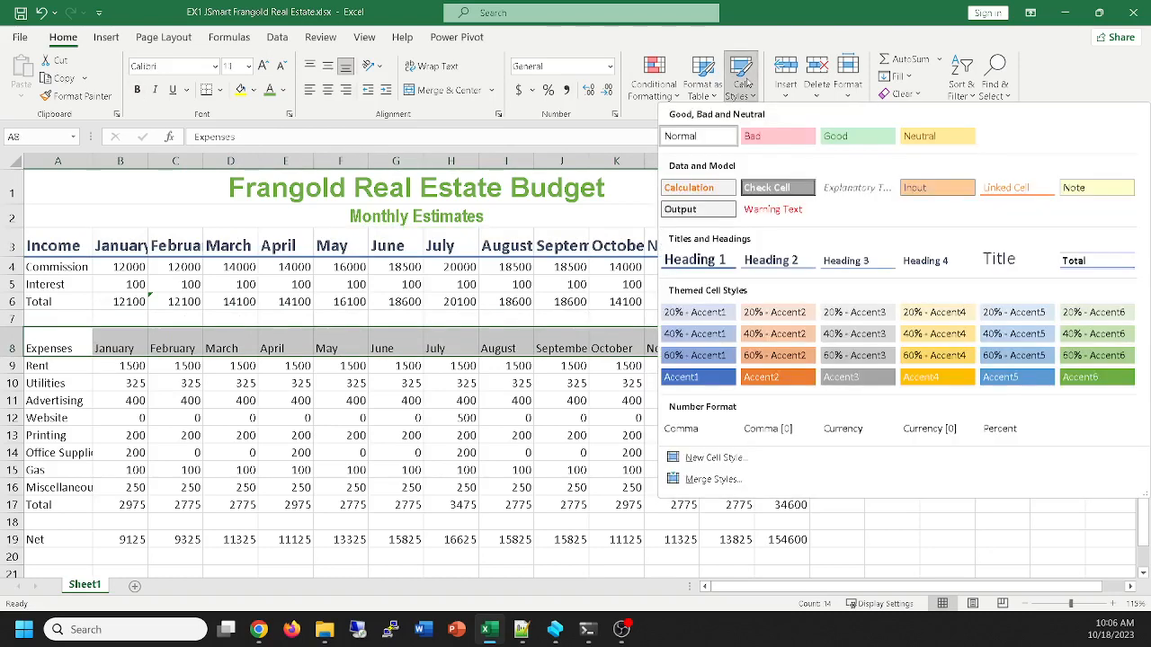
{"action": "left_click", "coordinate": [705, 265]}
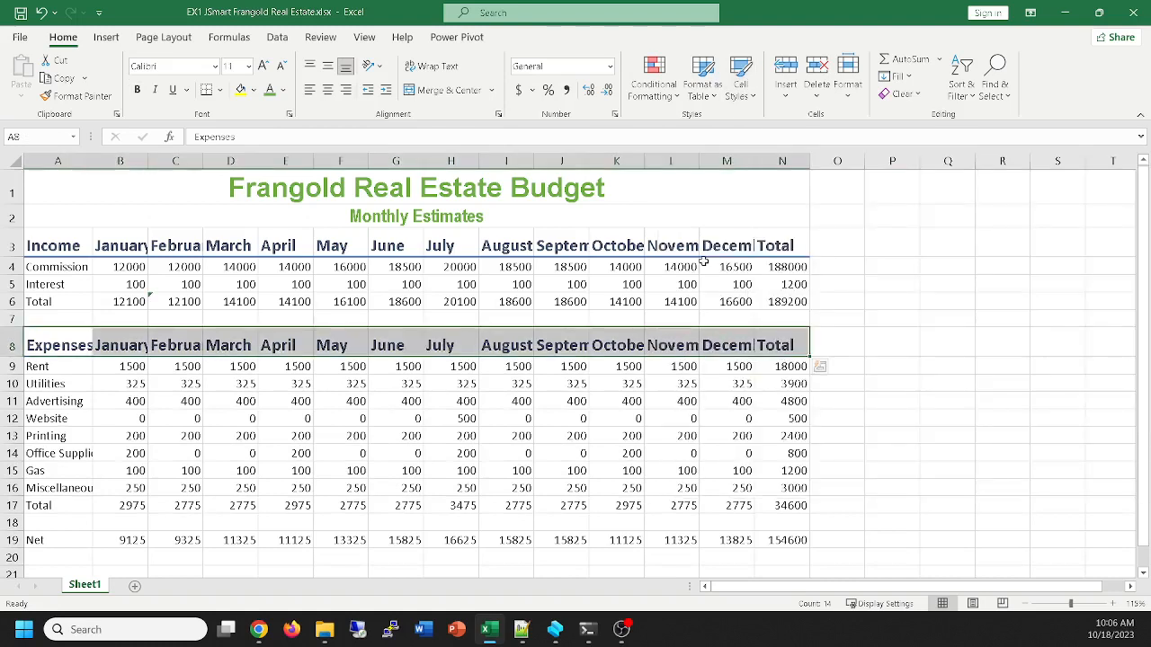
{"action": "left_click", "coordinate": [625, 451]}
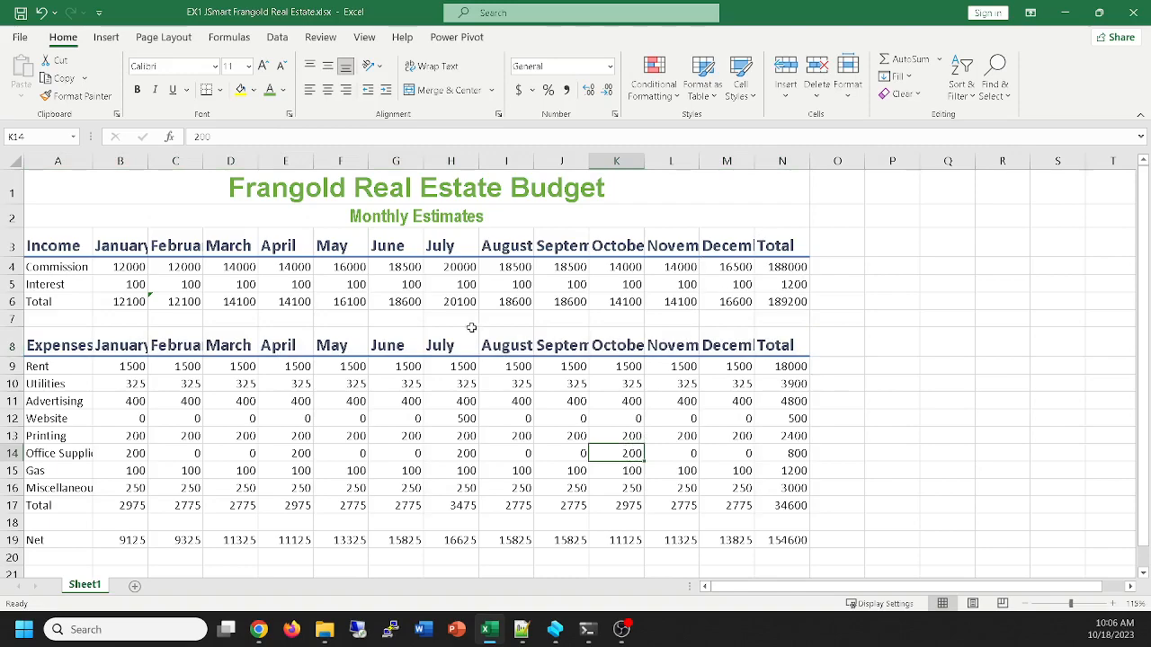
Examine the restyled month headings in the Income and Expenses header rows at a larger zoom
{"action": "scroll", "coordinate": [495, 348], "scroll_direction": "up", "scroll_amount": 4}
{"action": "scroll", "coordinate": [499, 347], "scroll_direction": "up", "scroll_amount": 2}
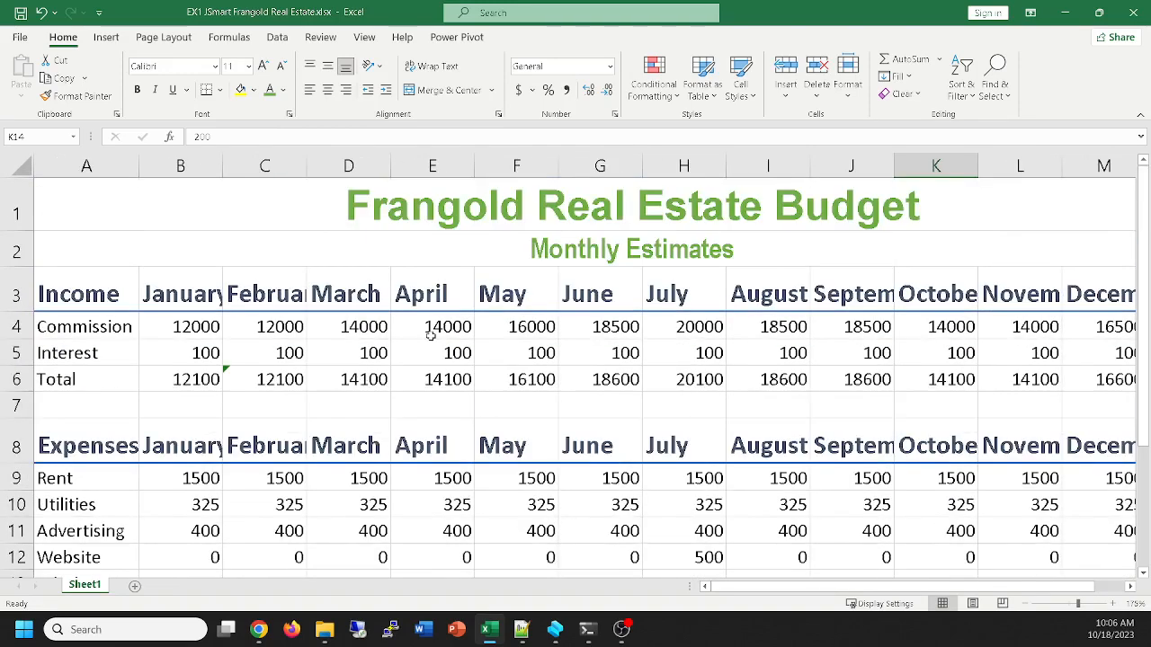
{"action": "left_click_drag", "start_coordinate": [899, 588], "coordinate": [582, 590]}
{"action": "scroll", "coordinate": [189, 392], "scroll_direction": "up", "scroll_amount": 4}
{"action": "scroll", "coordinate": [190, 392], "scroll_direction": "down", "scroll_amount": 3}
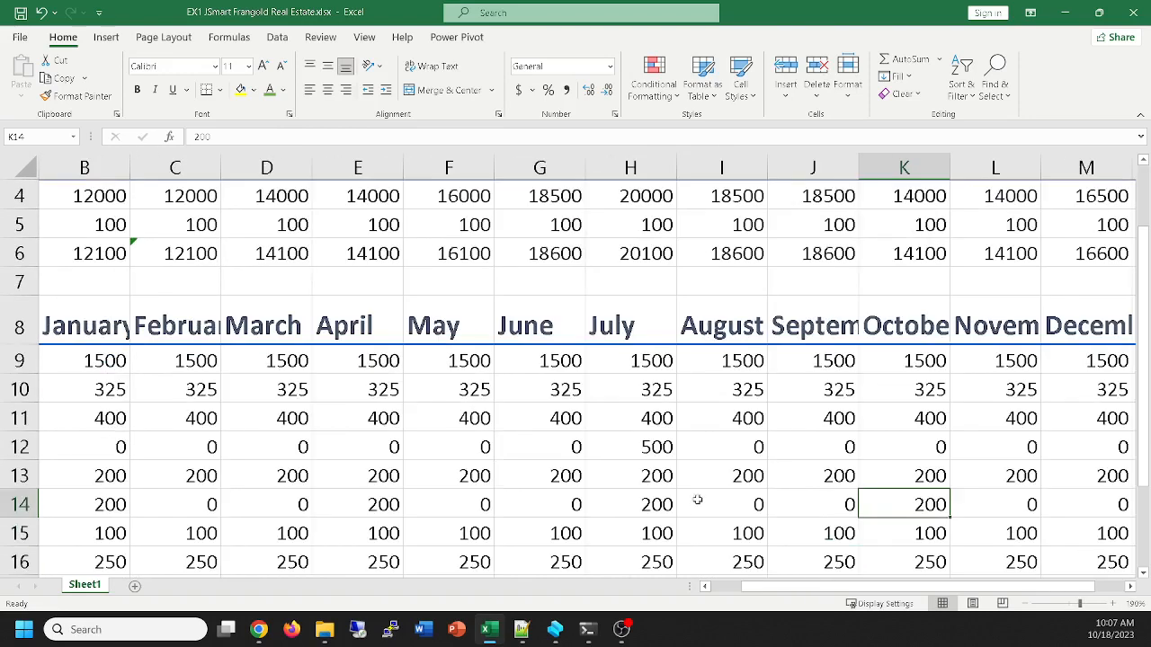
{"action": "scroll", "coordinate": [693, 500], "scroll_direction": "up", "scroll_amount": 1}
{"action": "scroll", "coordinate": [681, 500], "scroll_direction": "down", "scroll_amount": 1}
{"action": "left_click", "coordinate": [335, 326]}
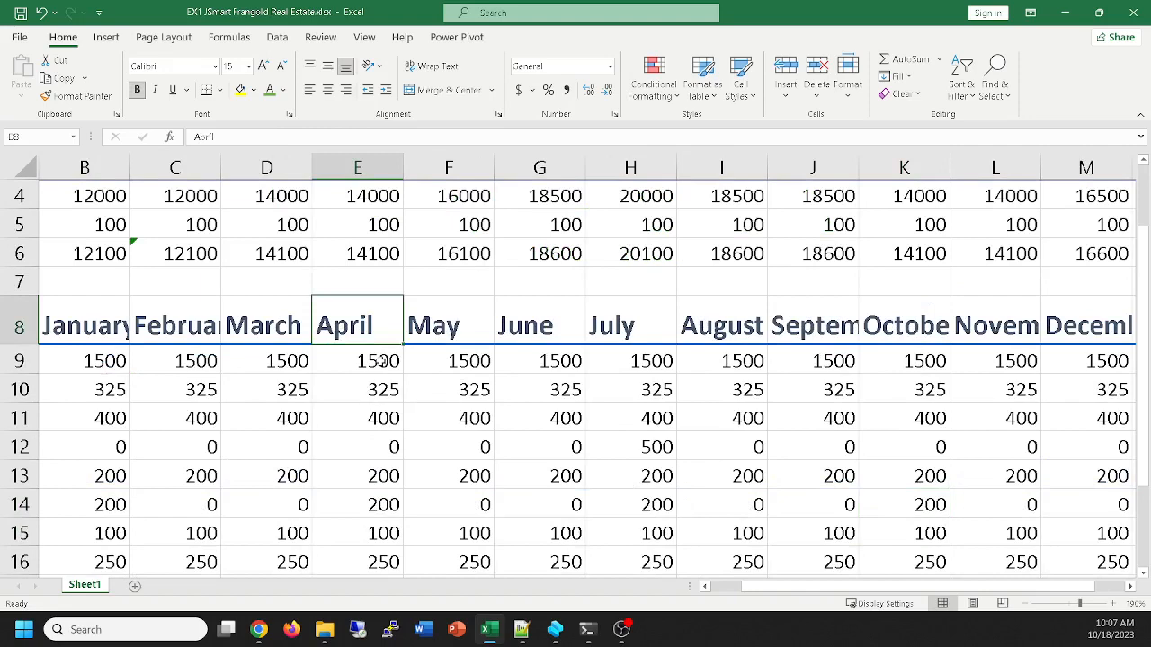
Enter a sample name in F23 and the test values 0, 0.0 and 1,3 in F24:F26 below the budget
{"action": "left_click", "coordinate": [380, 361]}
{"action": "left_click_drag", "start_coordinate": [863, 587], "coordinate": [994, 587]}
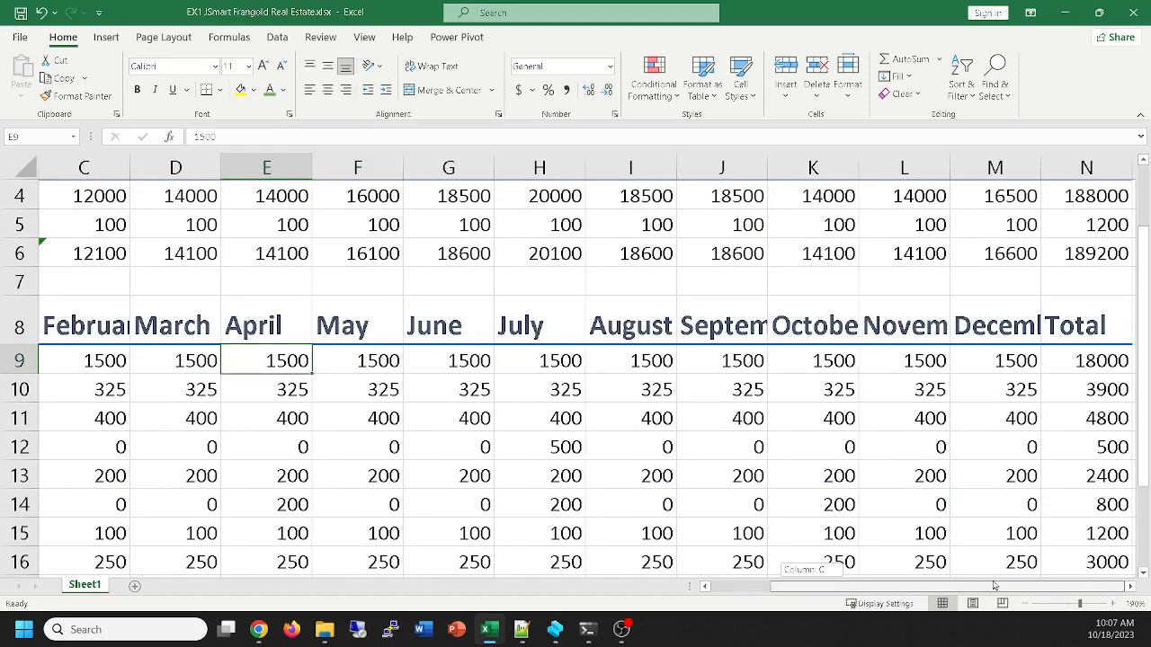
{"action": "scroll", "coordinate": [606, 323], "scroll_direction": "down", "scroll_amount": 5}
{"action": "left_click", "coordinate": [338, 314]}
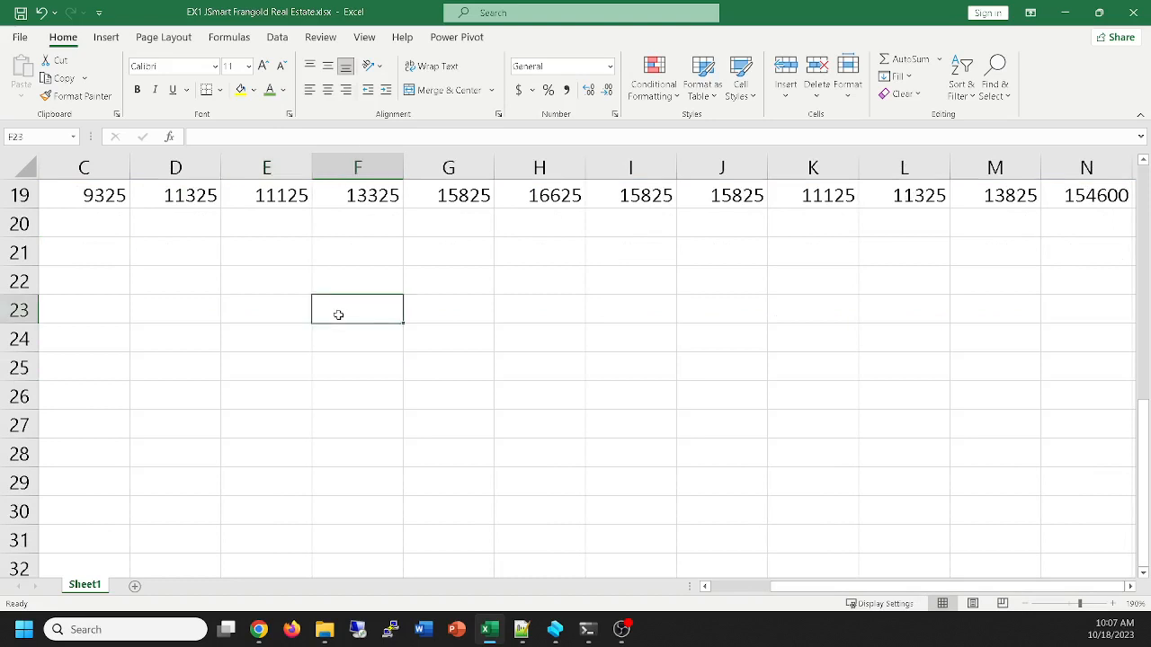
{"action": "type", "text": "joe"}
{"action": "key", "text": "Return"}
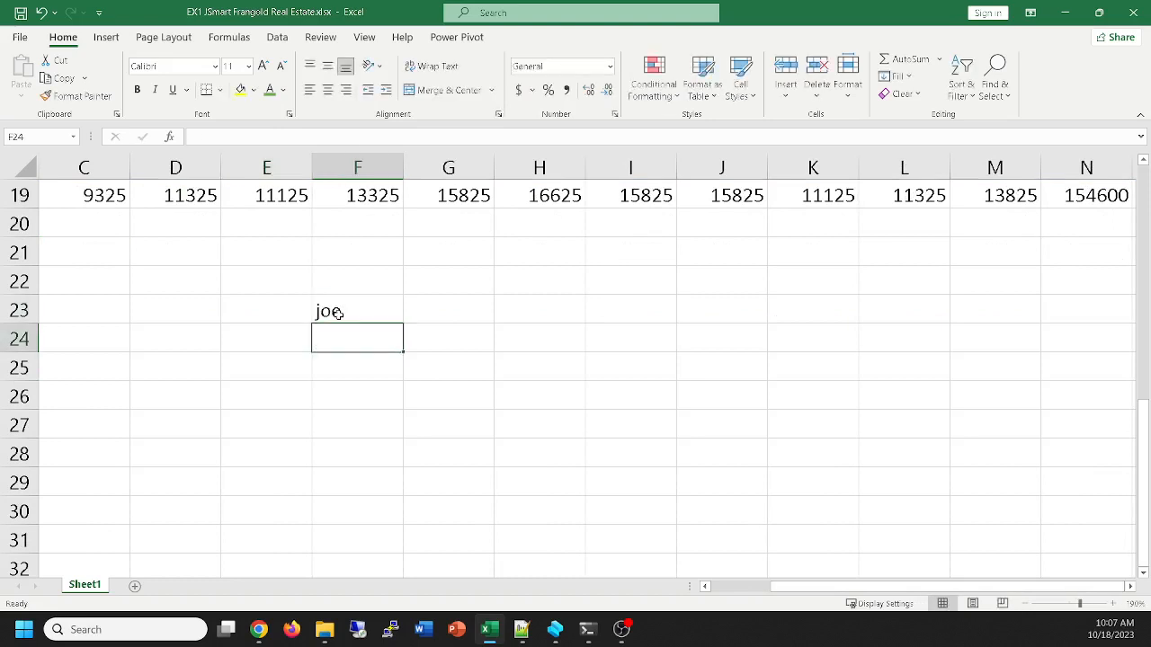
{"action": "type", "text": "0"}
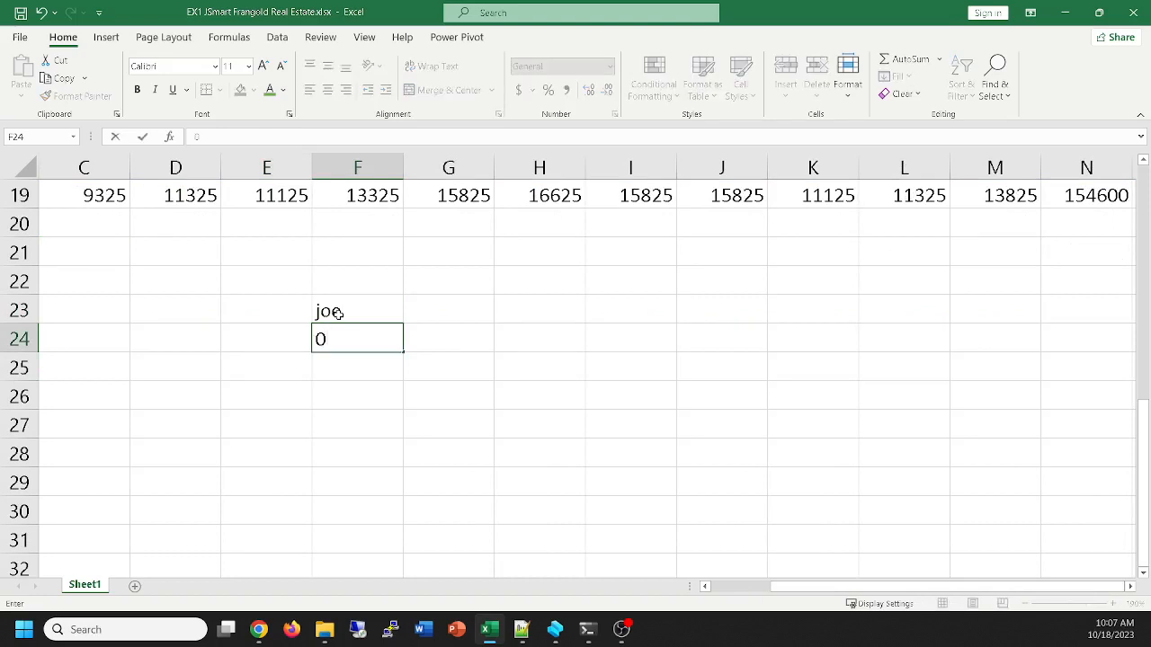
{"action": "key", "text": "Return"}
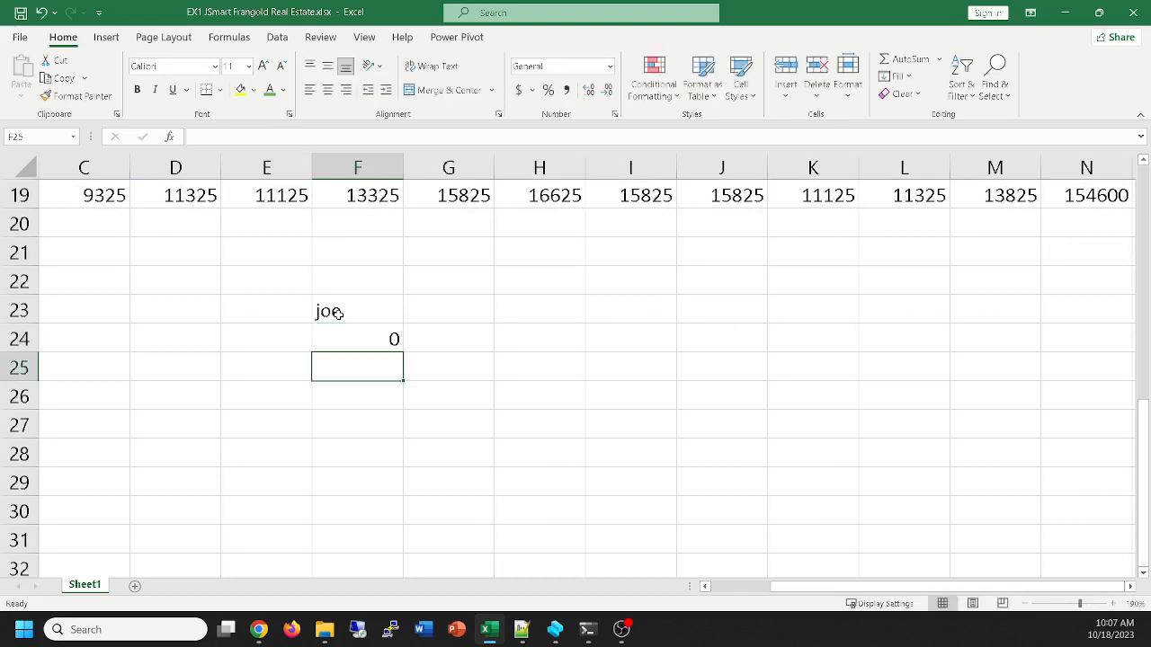
{"action": "type", "text": "0.0"}
{"action": "key", "text": "Return"}
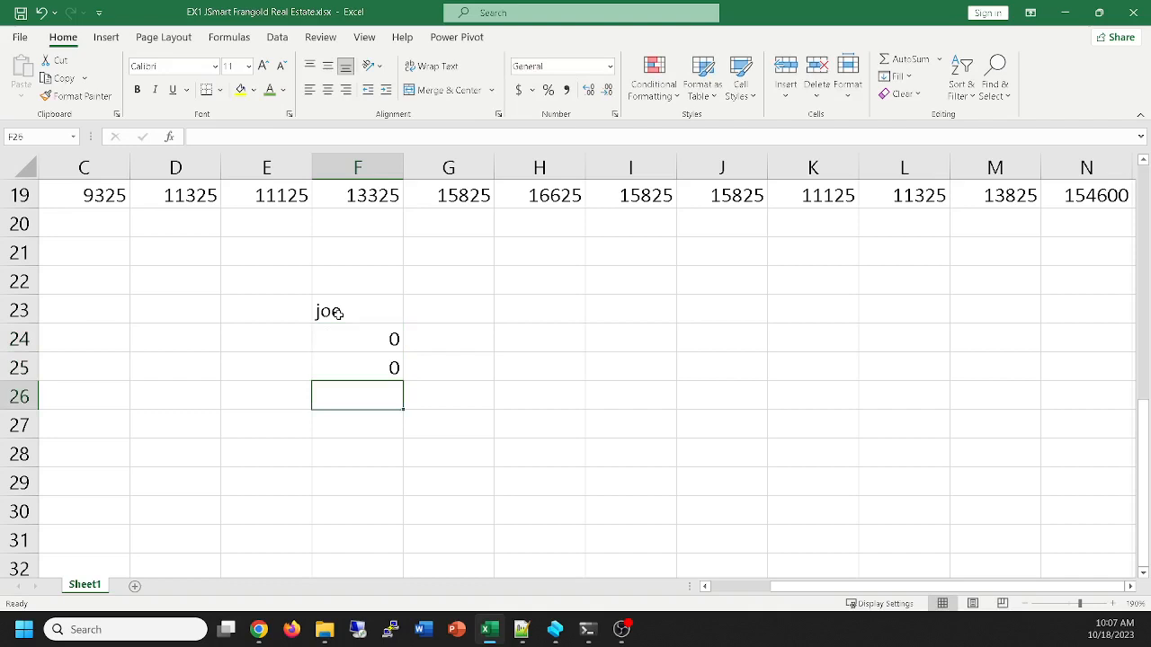
{"action": "type", "text": "1,3"}
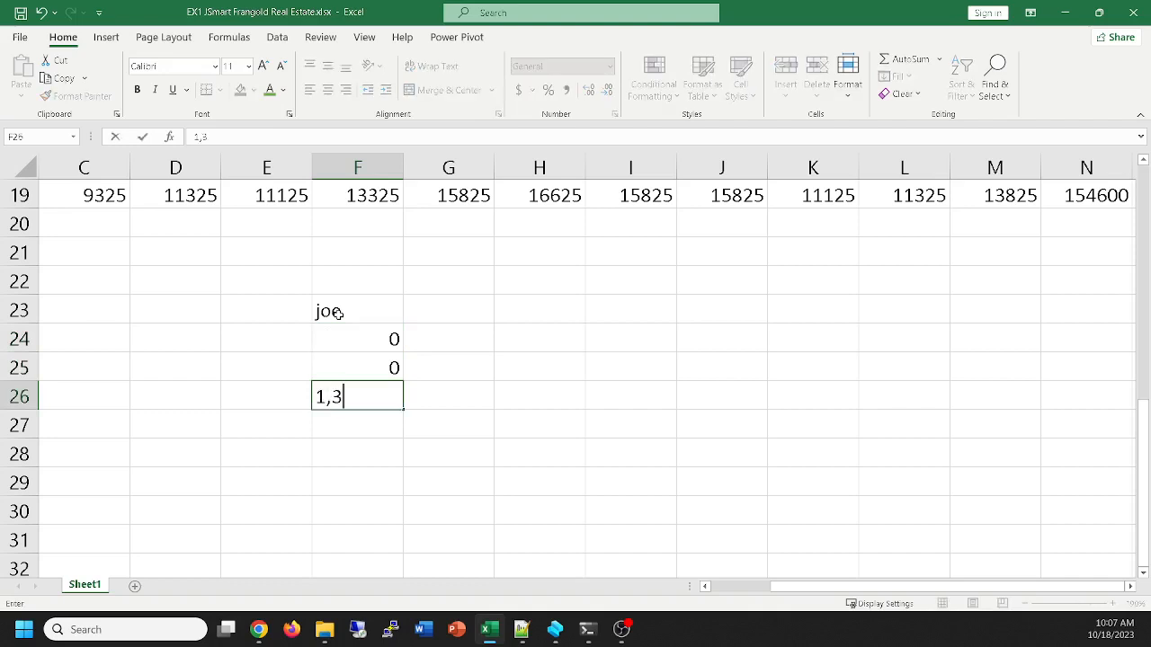
{"action": "key", "text": "Return"}
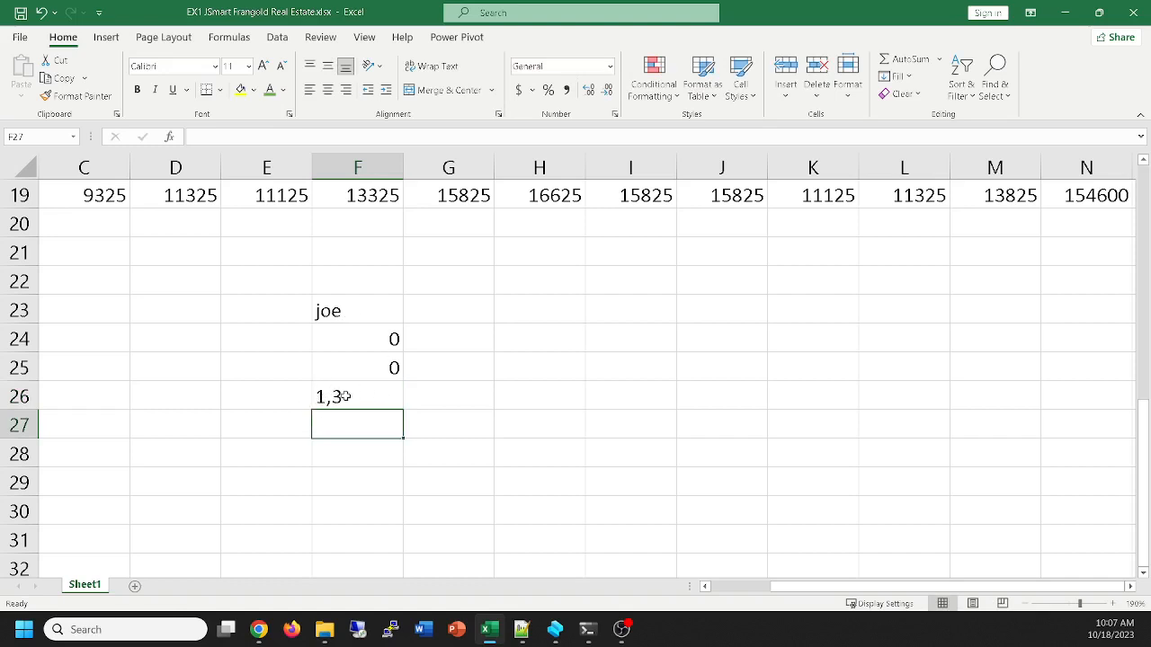
Try left, center and right horizontal alignment on the test number in F24, finishing with right alignment
{"action": "left_click", "coordinate": [354, 331]}
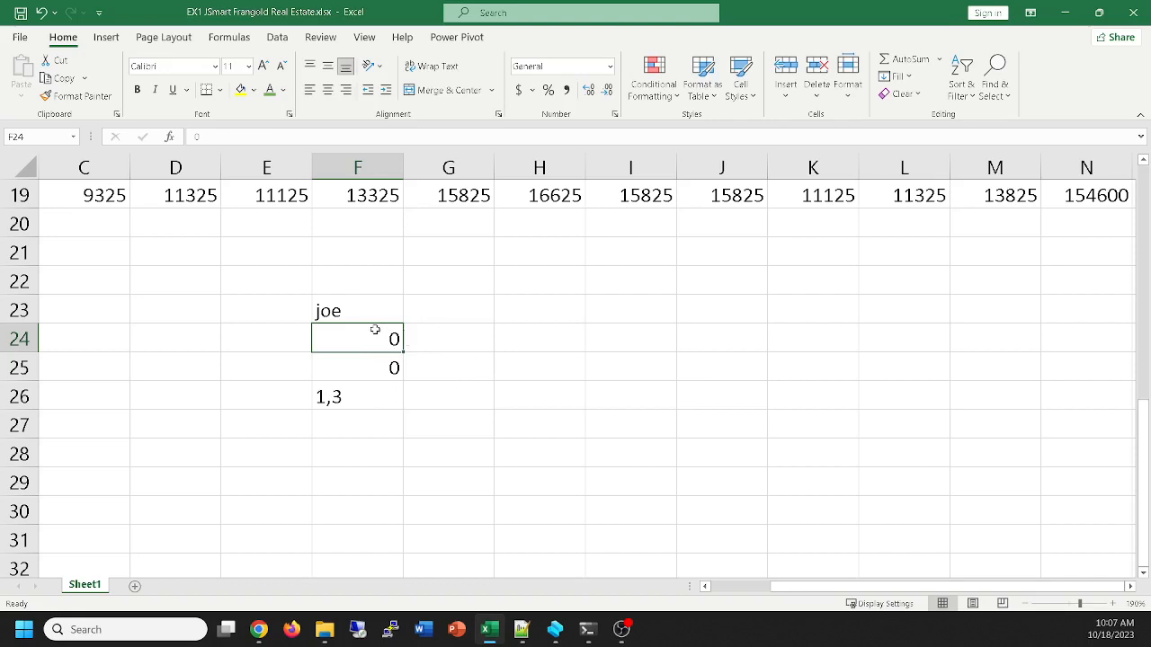
{"action": "left_click", "coordinate": [309, 90]}
{"action": "left_click", "coordinate": [327, 90]}
{"action": "left_click", "coordinate": [345, 91]}
{"action": "left_click", "coordinate": [328, 90]}
{"action": "left_click", "coordinate": [309, 90]}
{"action": "left_click", "coordinate": [345, 91]}
{"action": "scroll", "coordinate": [459, 399], "scroll_direction": "up", "scroll_amount": 1}
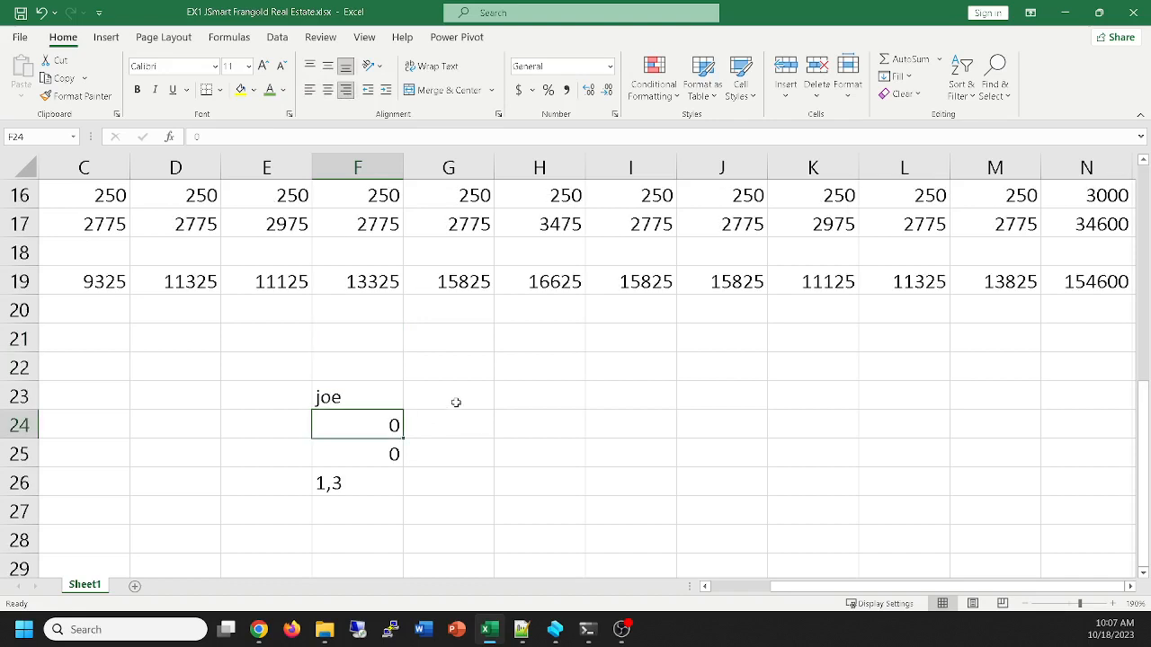
Try center, right and left alignment on the test text in F23, and look through the available cell styles
{"action": "left_click", "coordinate": [338, 400]}
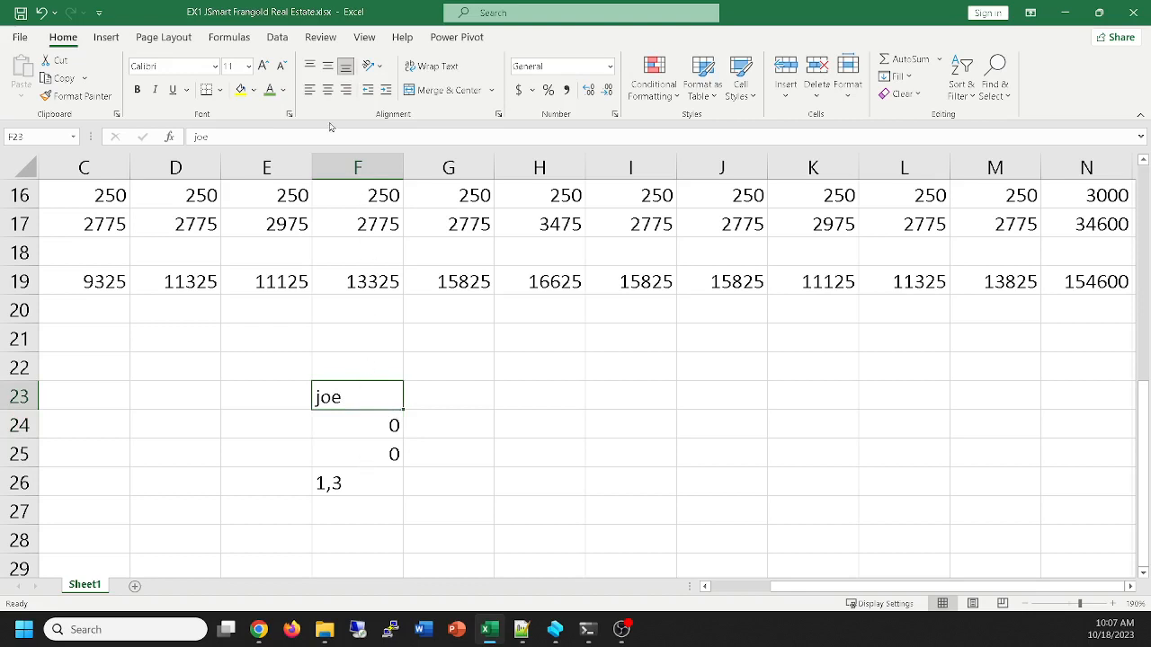
{"action": "left_click", "coordinate": [330, 91]}
{"action": "left_click", "coordinate": [345, 90]}
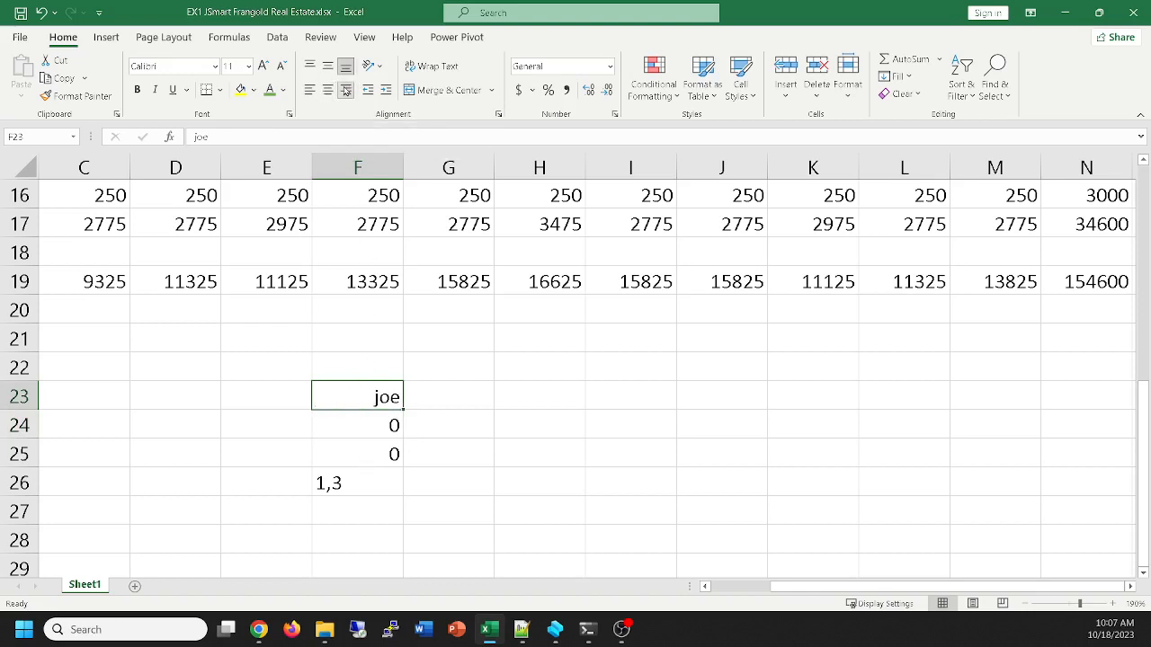
{"action": "left_click", "coordinate": [309, 90]}
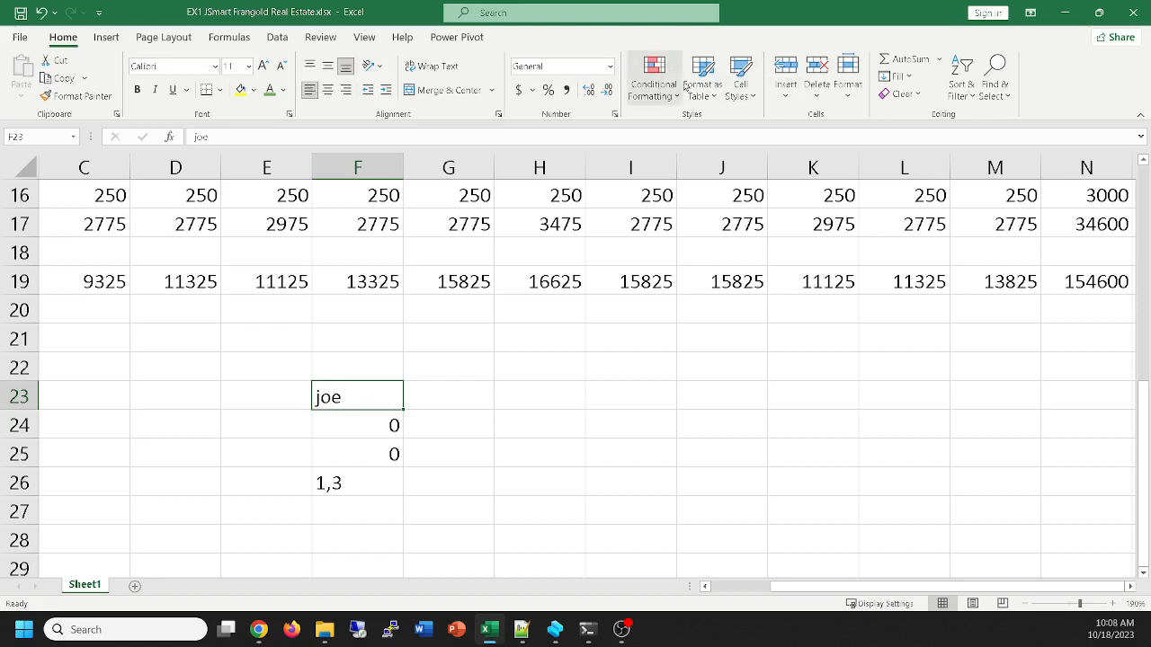
{"action": "left_click", "coordinate": [738, 90]}
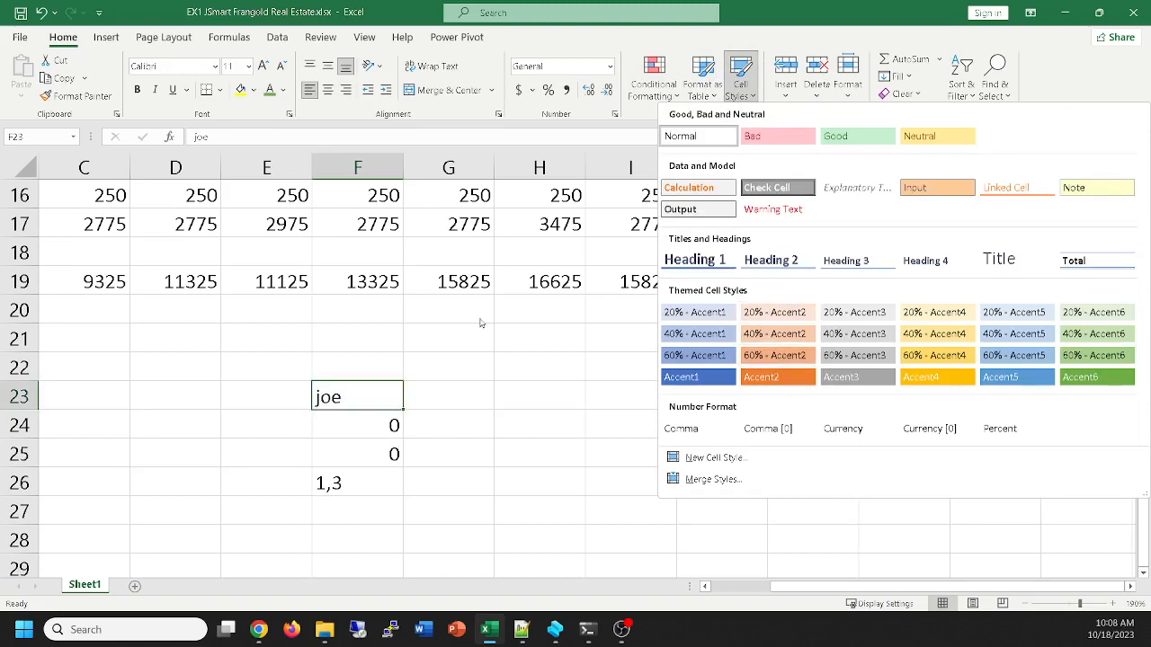
{"action": "key", "text": "Escape"}
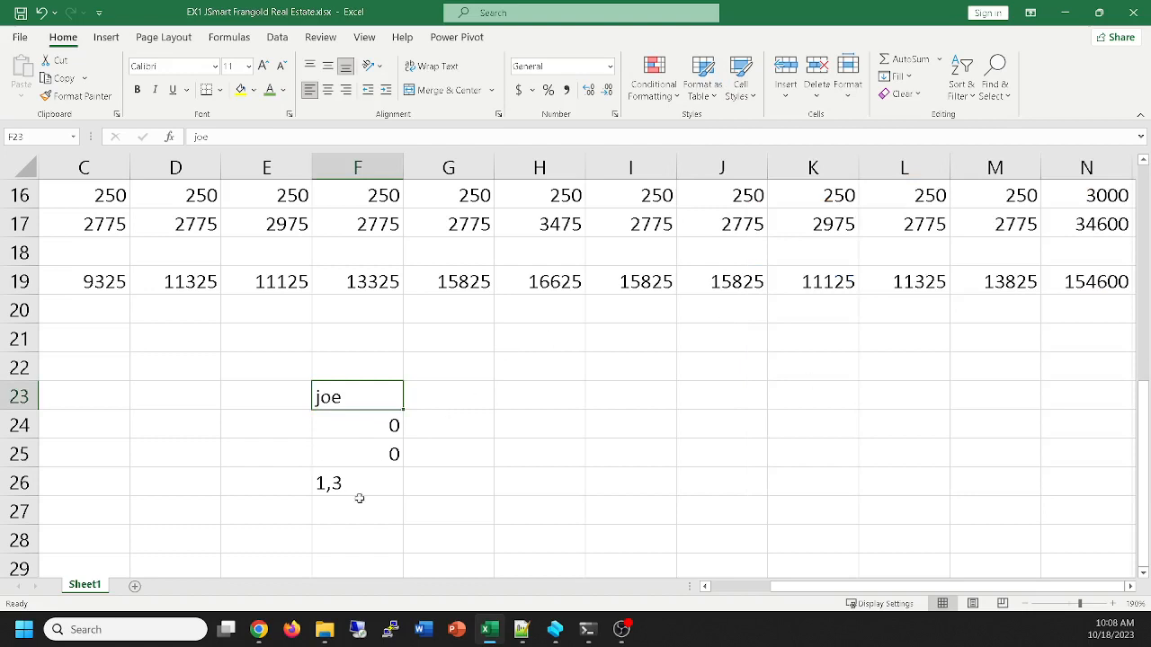
Delete the test entries in F23:F26
{"action": "left_click_drag", "start_coordinate": [358, 486], "coordinate": [353, 394]}
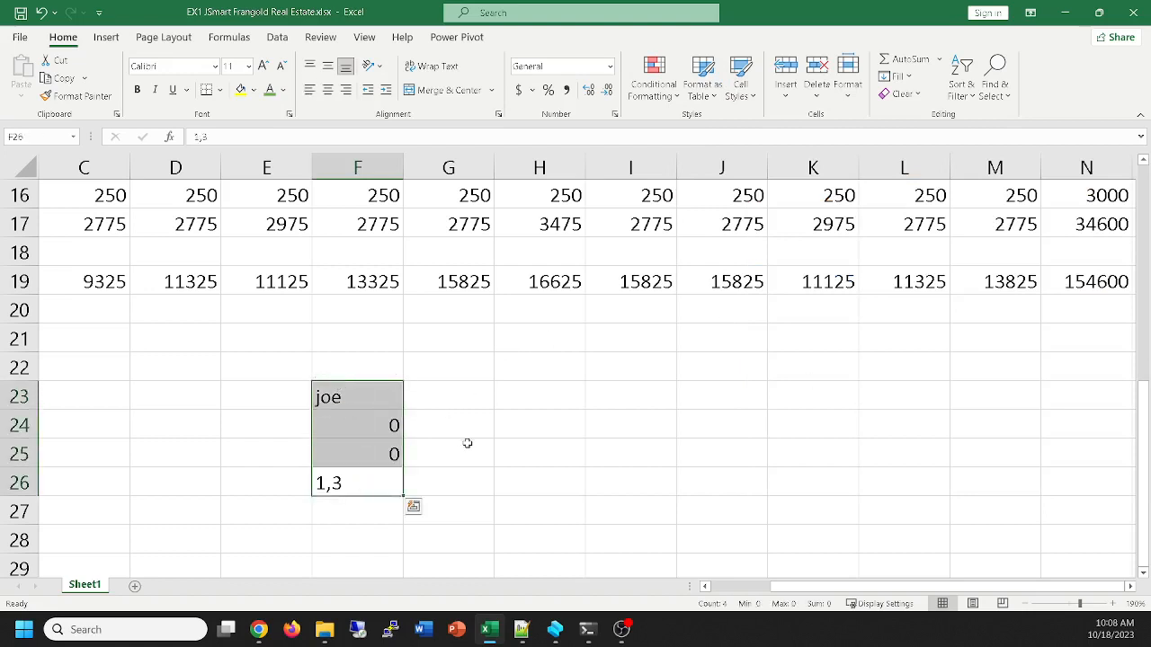
{"action": "key", "text": "Delete"}
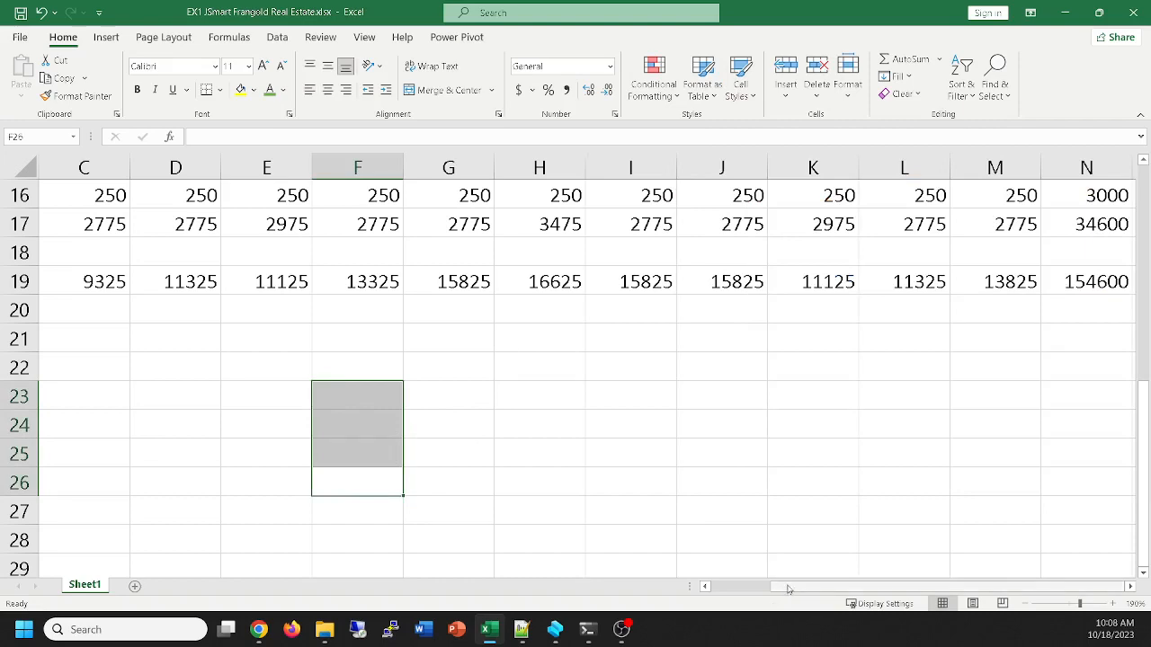
Autofit the width of all columns in the worksheet to their contents
{"action": "scroll", "coordinate": [621, 537], "scroll_direction": "left", "scroll_amount": 2}
{"action": "scroll", "coordinate": [314, 383], "scroll_direction": "up", "scroll_amount": 2}
{"action": "scroll", "coordinate": [315, 383], "scroll_direction": "up", "scroll_amount": 3}
{"action": "scroll", "coordinate": [310, 376], "scroll_direction": "down", "scroll_amount": 1}
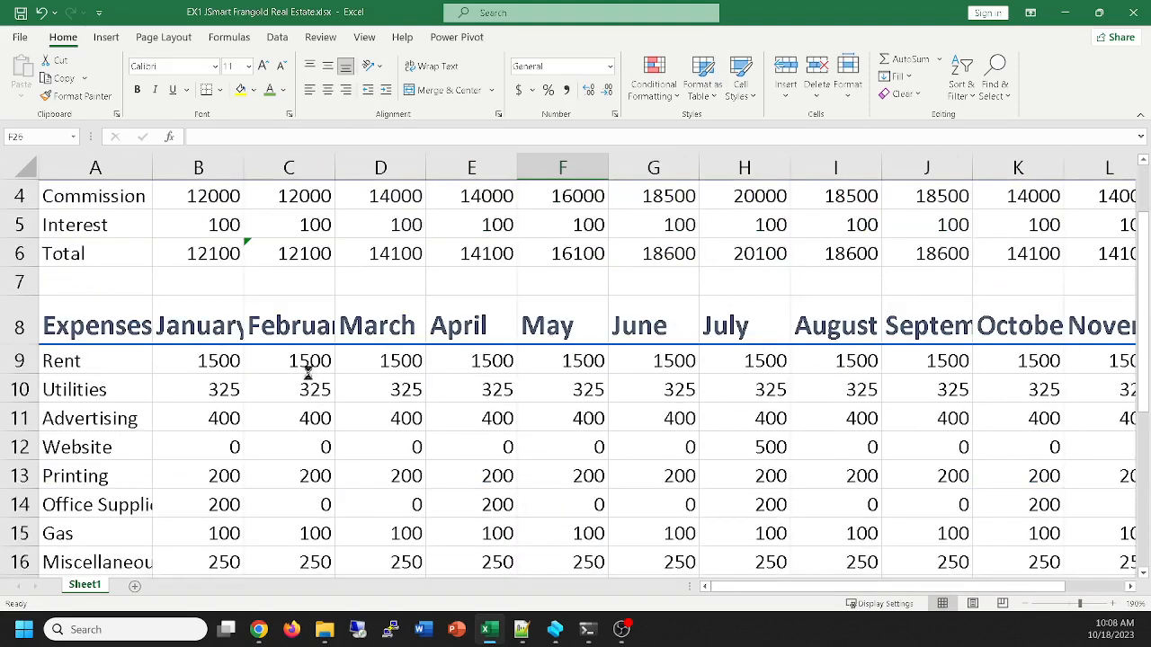
{"action": "scroll", "coordinate": [307, 372], "scroll_direction": "up", "scroll_amount": 1}
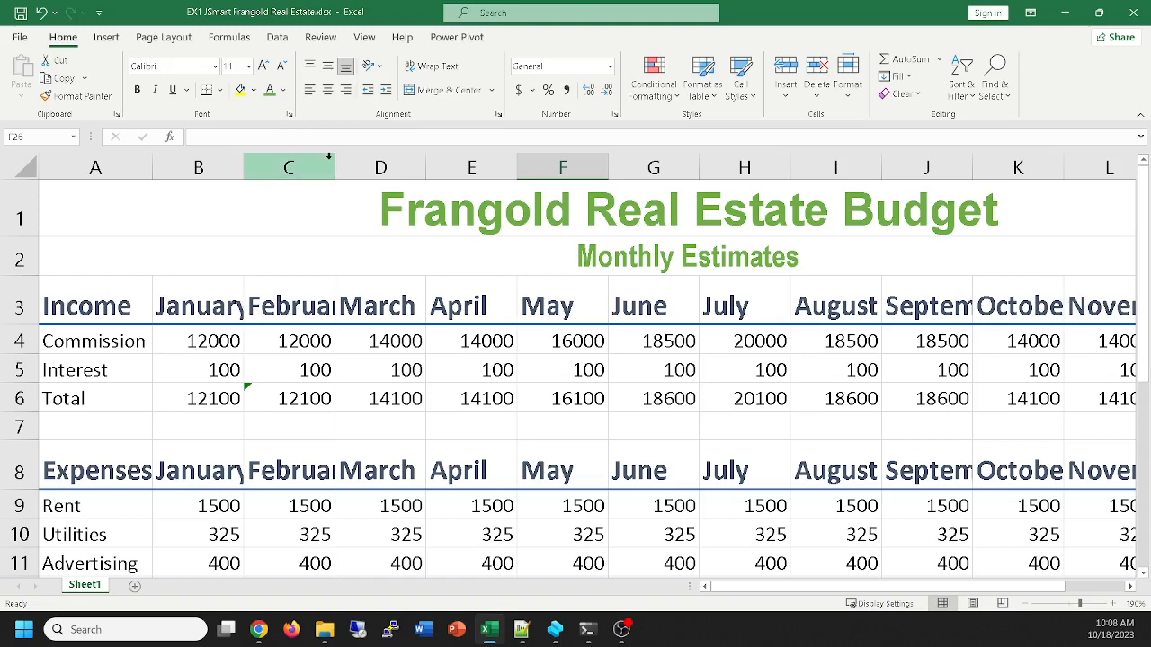
{"action": "left_click", "coordinate": [18, 168]}
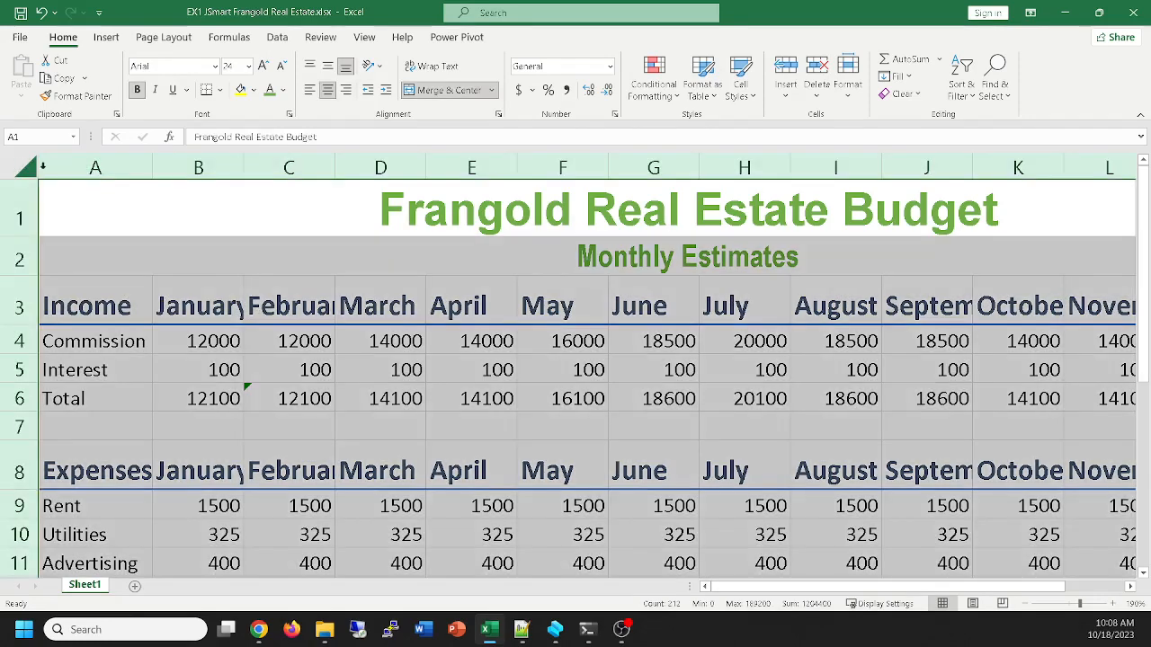
{"action": "double_click", "coordinate": [242, 166]}
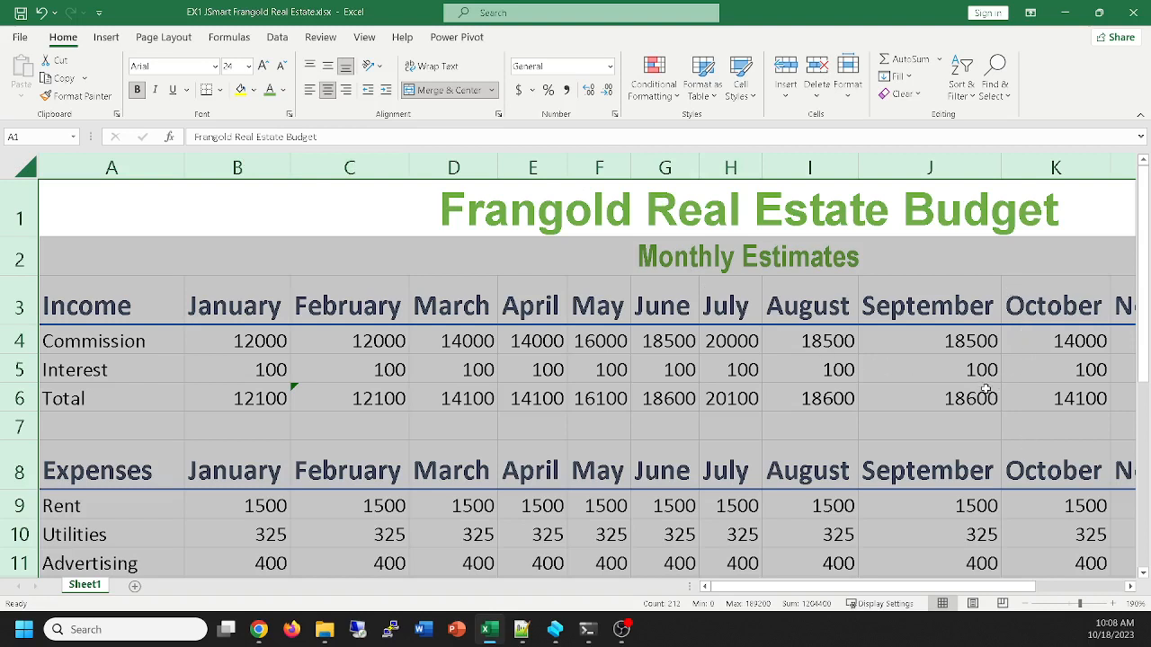
Select the Income block A1:N6 and narrow only column D
{"action": "left_click", "coordinate": [657, 385]}
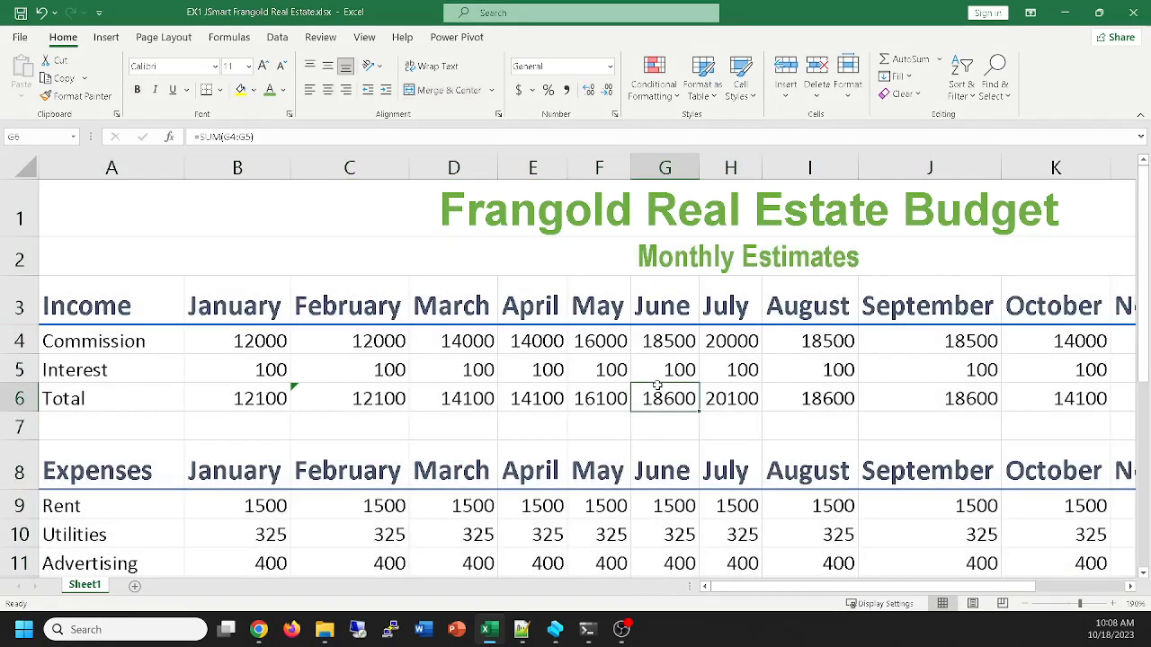
{"action": "key", "text": "ctrl+a"}
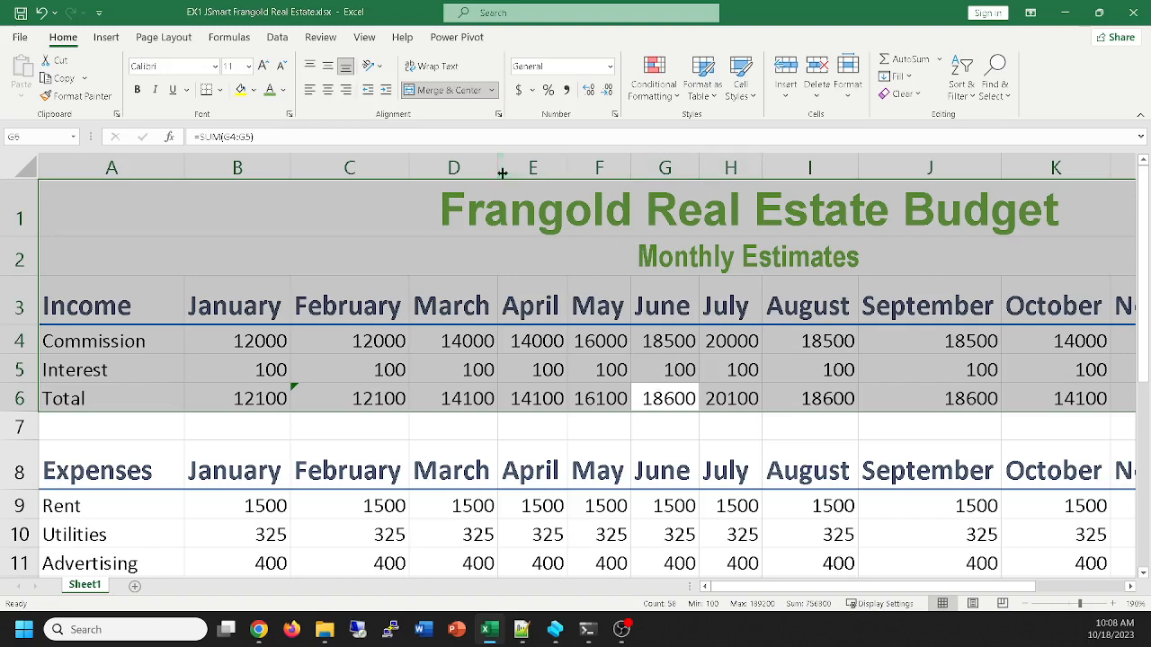
{"action": "left_click_drag", "start_coordinate": [502, 173], "coordinate": [428, 167]}
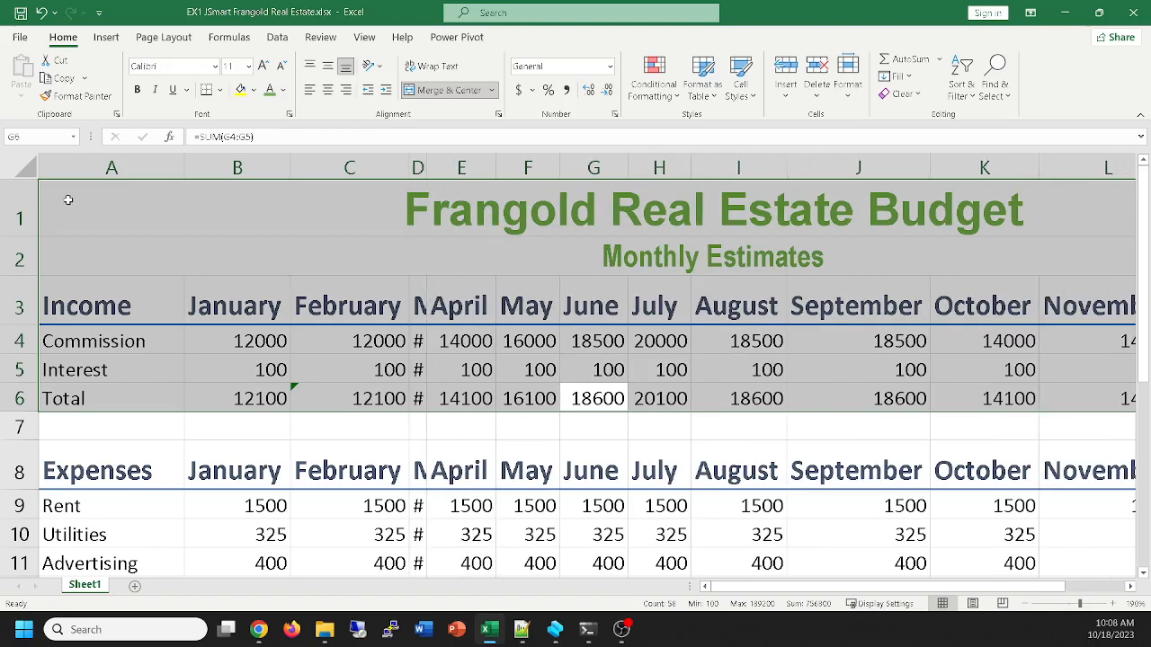
Select the whole sheet, narrow all columns together, and autofit them to their contents again
{"action": "left_click", "coordinate": [29, 174]}
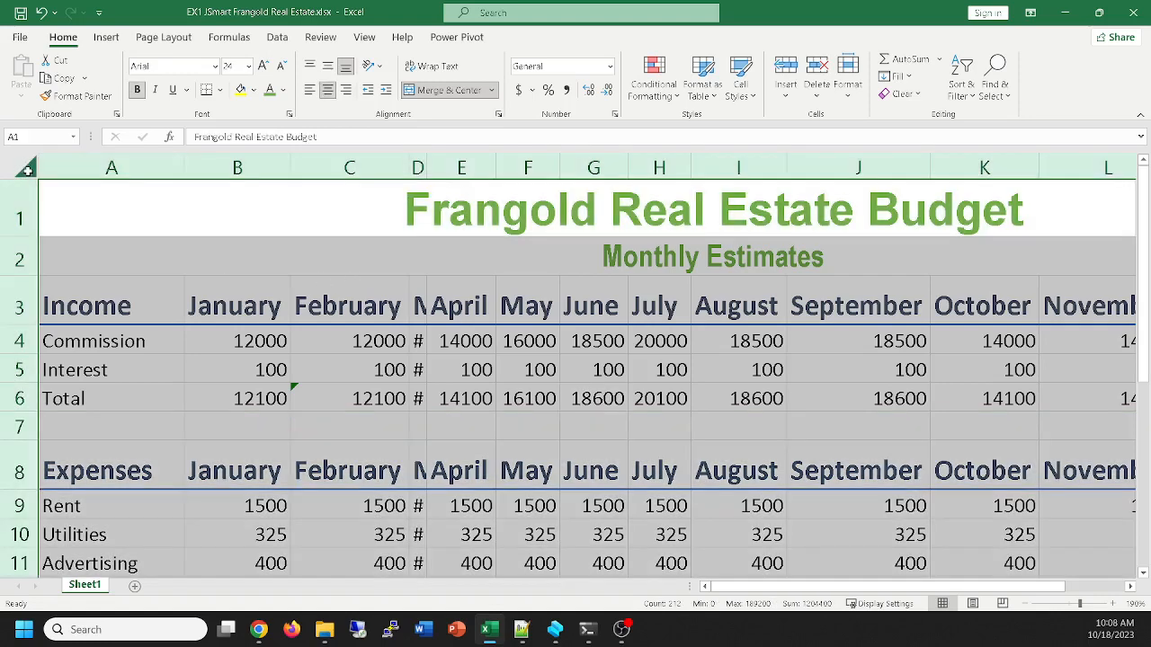
{"action": "left_click_drag", "start_coordinate": [290, 168], "coordinate": [213, 168]}
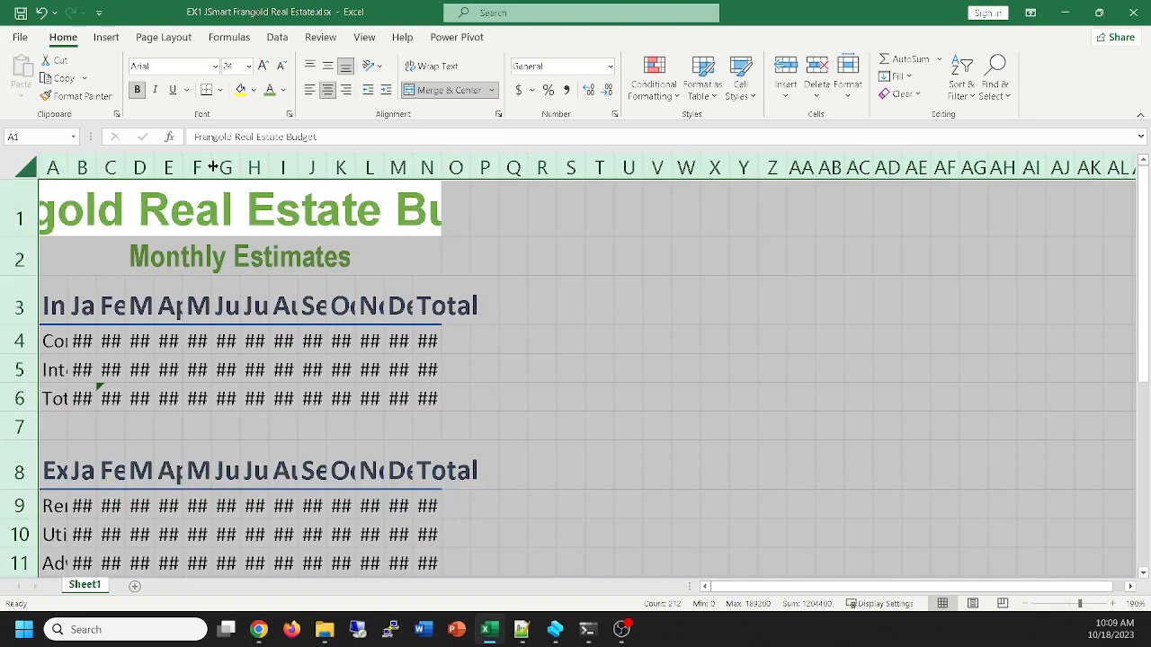
{"action": "left_click_drag", "start_coordinate": [213, 167], "coordinate": [230, 167]}
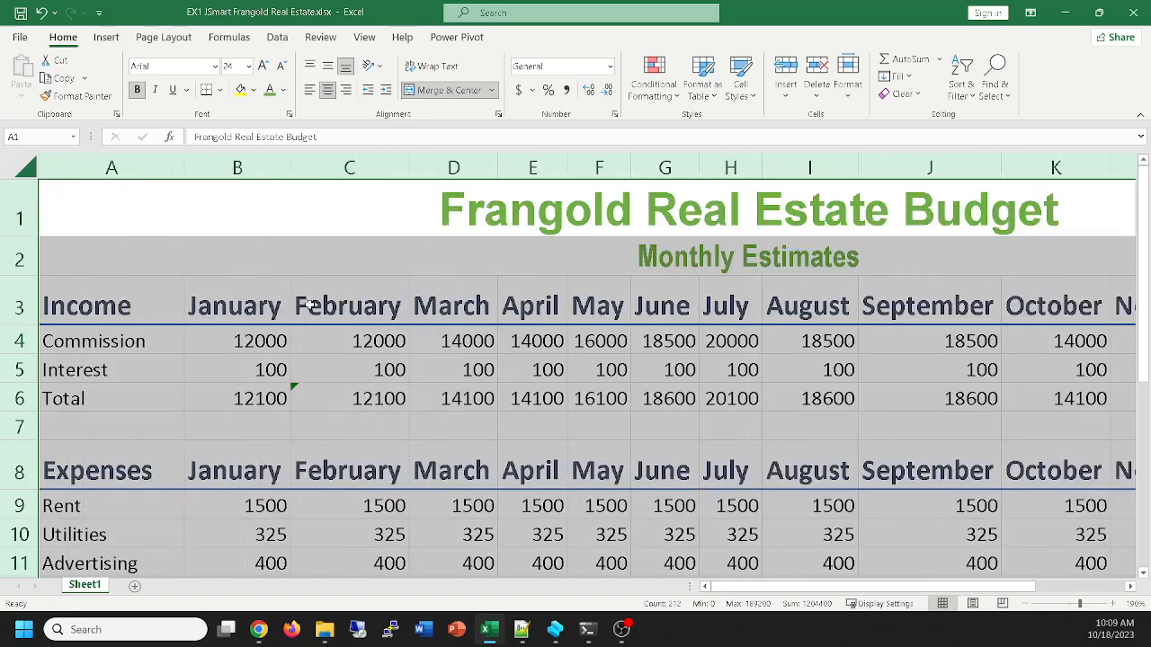
Resize all columns together from column A, first very narrow and then wider, and restore the autofit widths
{"action": "left_click_drag", "start_coordinate": [188, 167], "coordinate": [67, 168]}
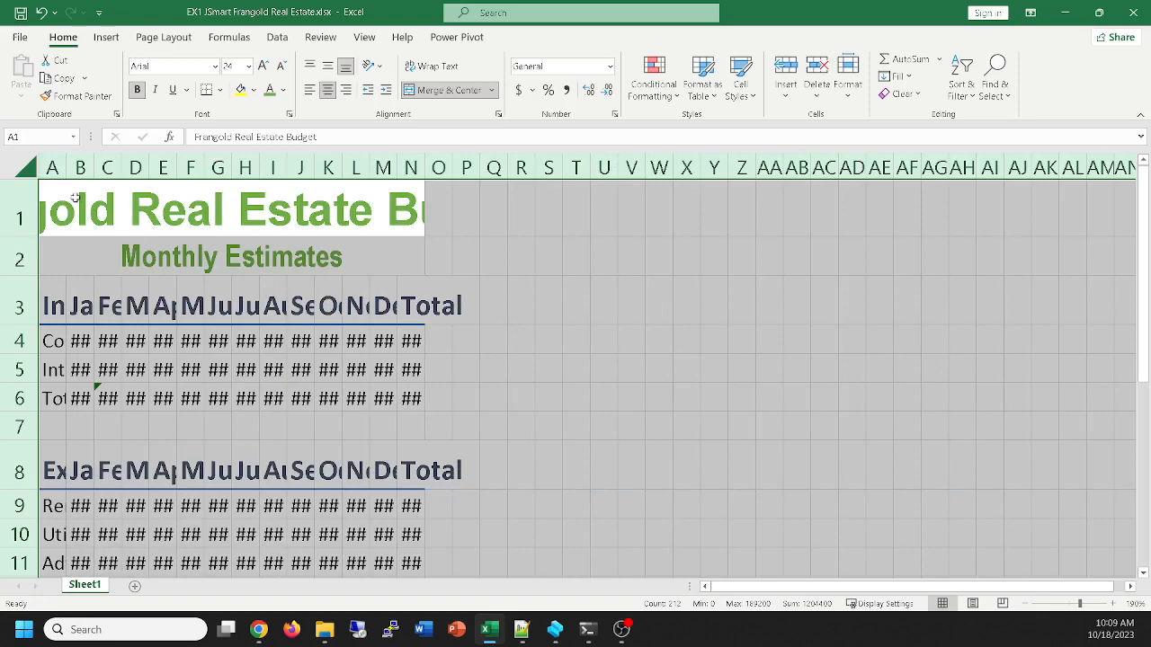
{"action": "left_click_drag", "start_coordinate": [66, 169], "coordinate": [112, 168]}
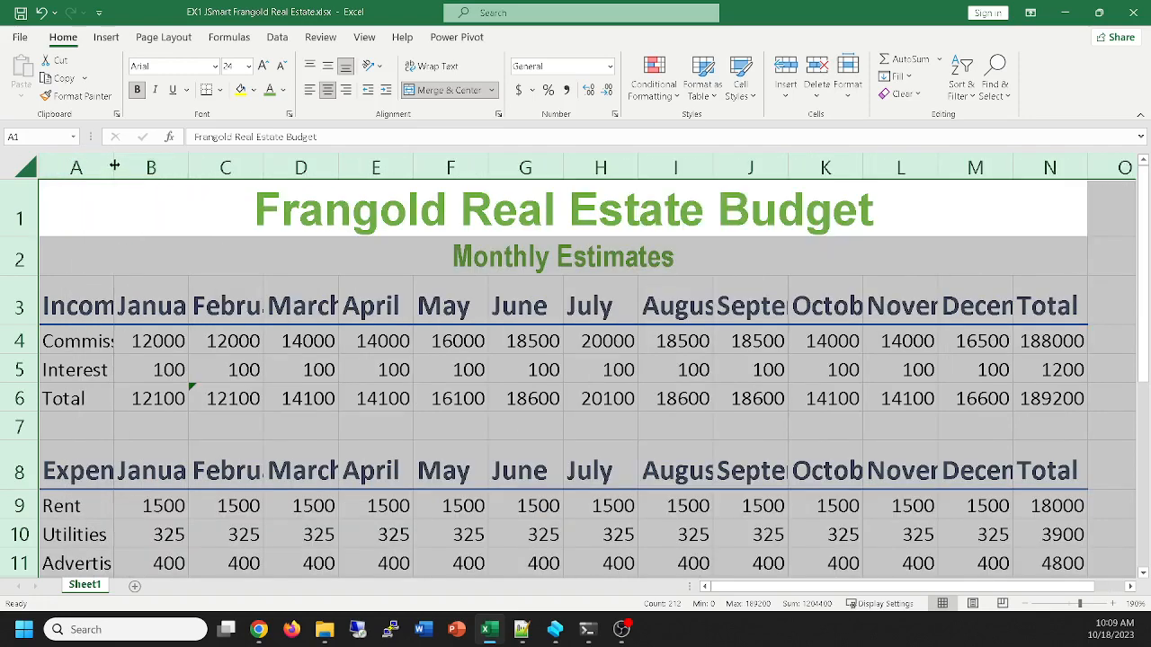
{"action": "double_click", "coordinate": [112, 168]}
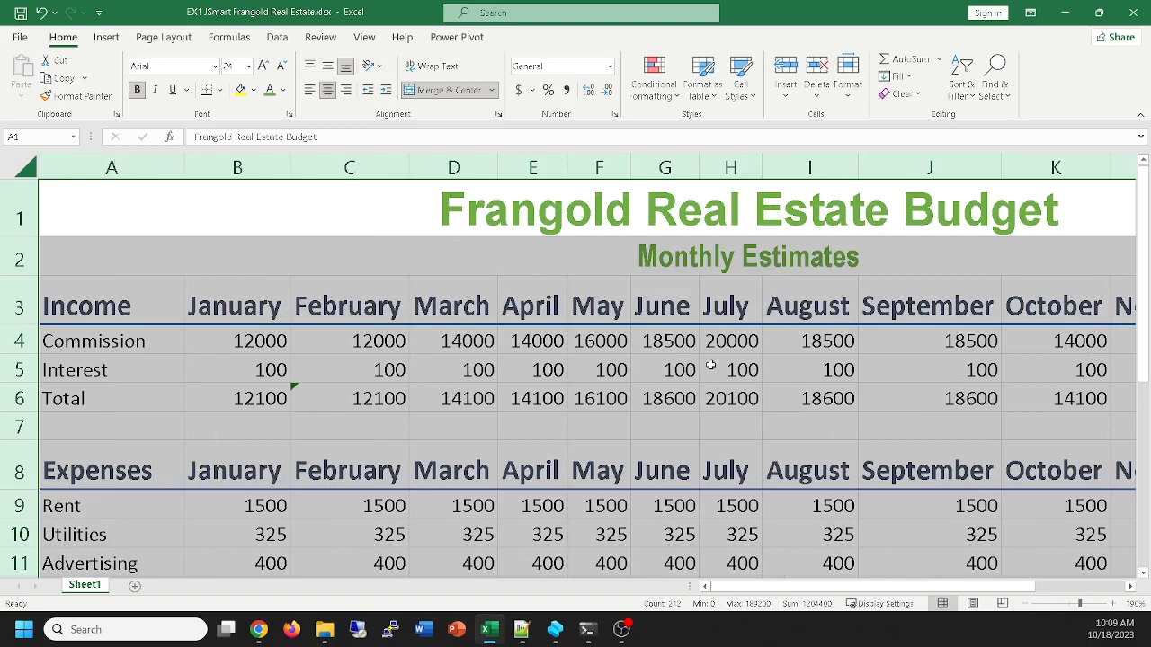
Zoom out to 130% and examine the full budget from the title down to the Net row
{"action": "scroll", "coordinate": [711, 364], "scroll_direction": "down", "scroll_amount": 2, "text": "ctrl"}
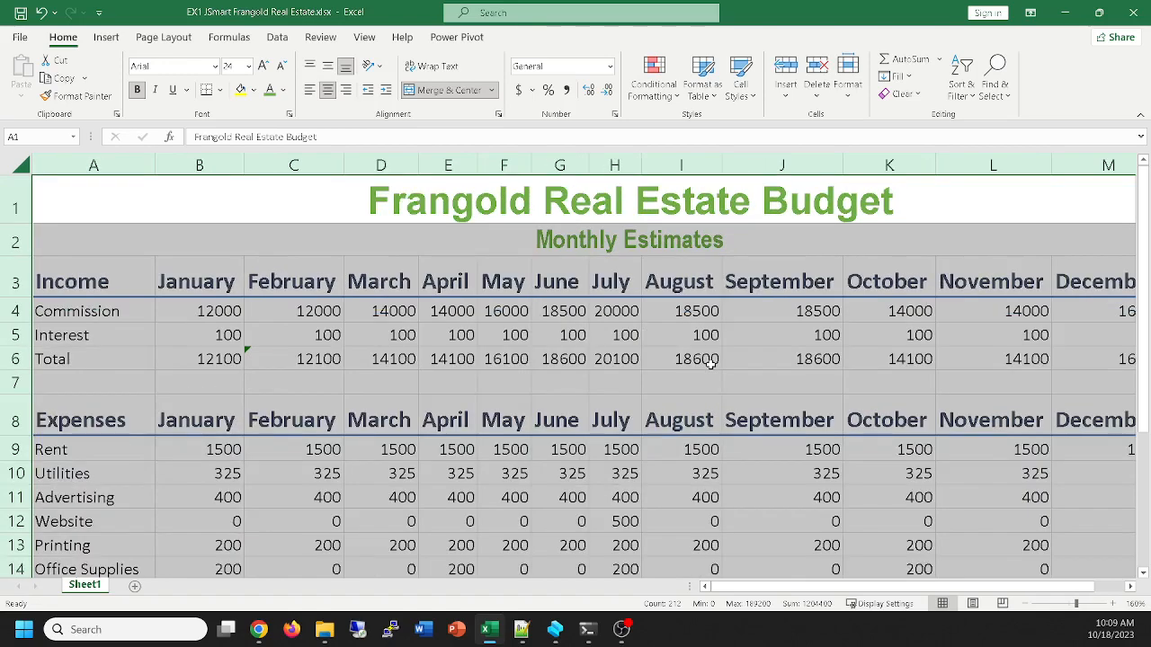
{"action": "scroll", "coordinate": [710, 364], "scroll_direction": "down", "scroll_amount": 1, "text": "ctrl"}
{"action": "scroll", "coordinate": [710, 364], "scroll_direction": "up", "scroll_amount": 1, "text": "ctrl"}
{"action": "scroll", "coordinate": [710, 365], "scroll_direction": "down", "scroll_amount": 1, "text": "ctrl"}
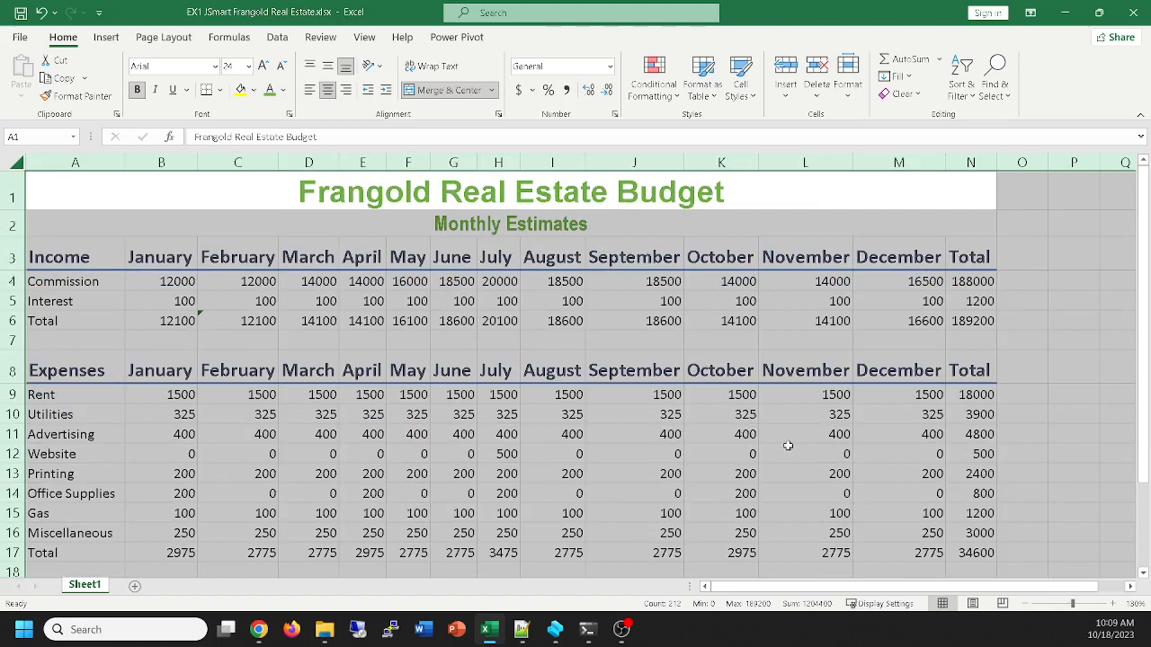
{"action": "scroll", "coordinate": [333, 409], "scroll_direction": "down", "scroll_amount": 3}
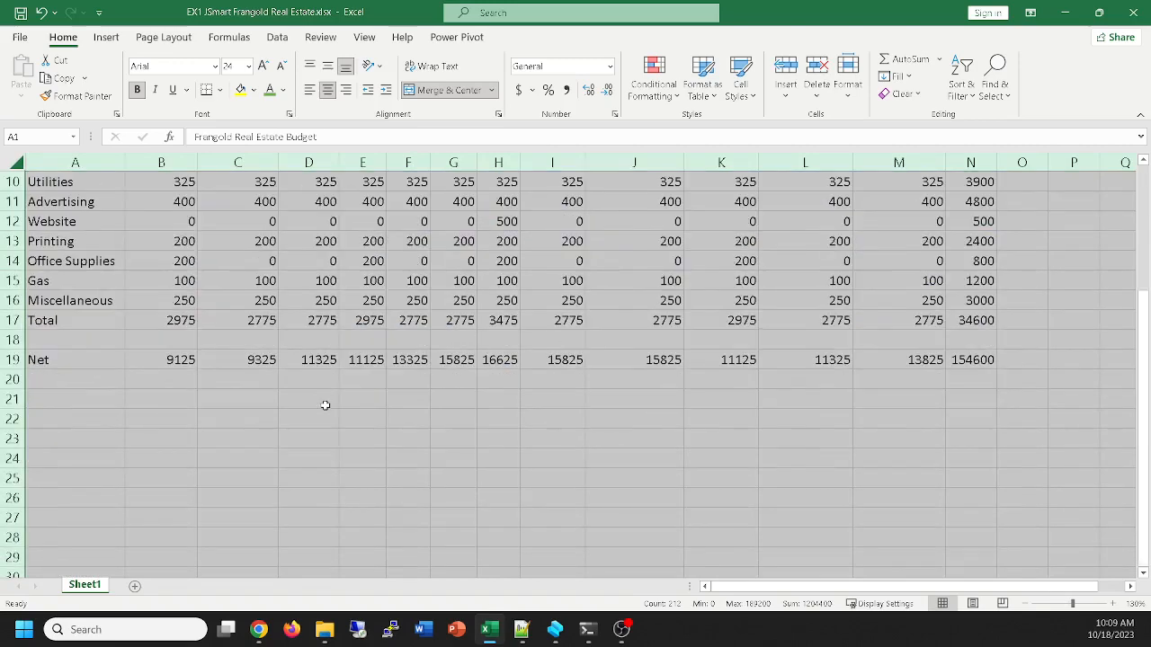
{"action": "scroll", "coordinate": [322, 404], "scroll_direction": "up", "scroll_amount": 3}
{"action": "scroll", "coordinate": [322, 404], "scroll_direction": "down", "scroll_amount": 2}
{"action": "scroll", "coordinate": [320, 404], "scroll_direction": "up", "scroll_amount": 2}
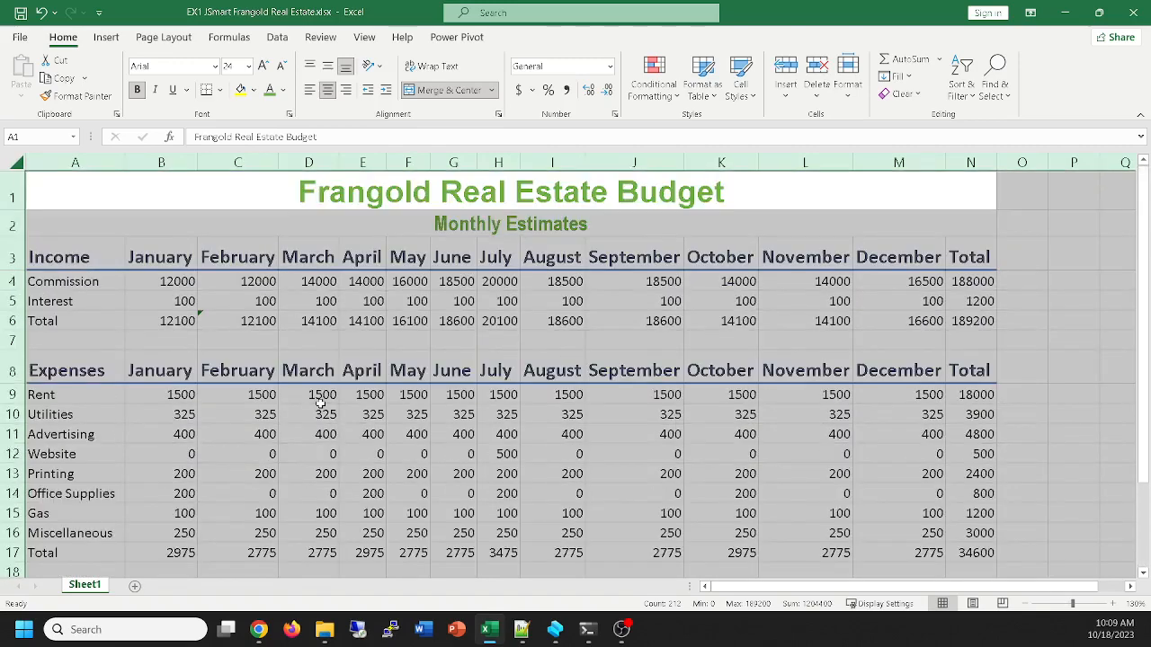
{"action": "left_click", "coordinate": [222, 326]}
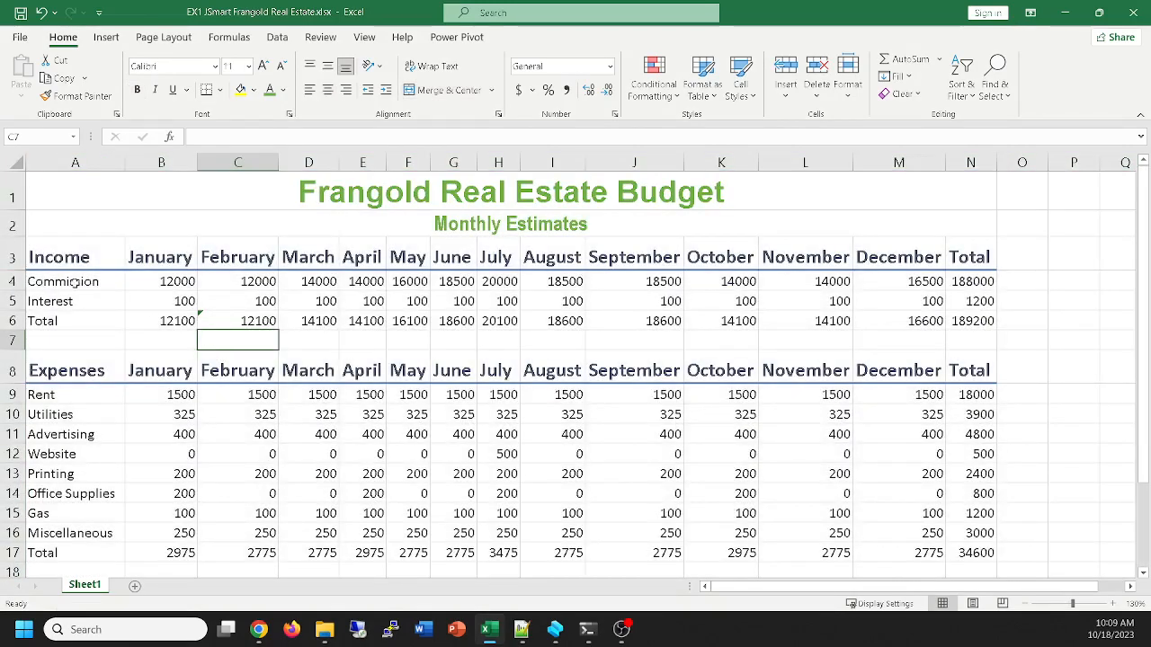
Select the Income figures A4:N6 and close the budget workbook window
{"action": "left_click_drag", "start_coordinate": [79, 283], "coordinate": [958, 324]}
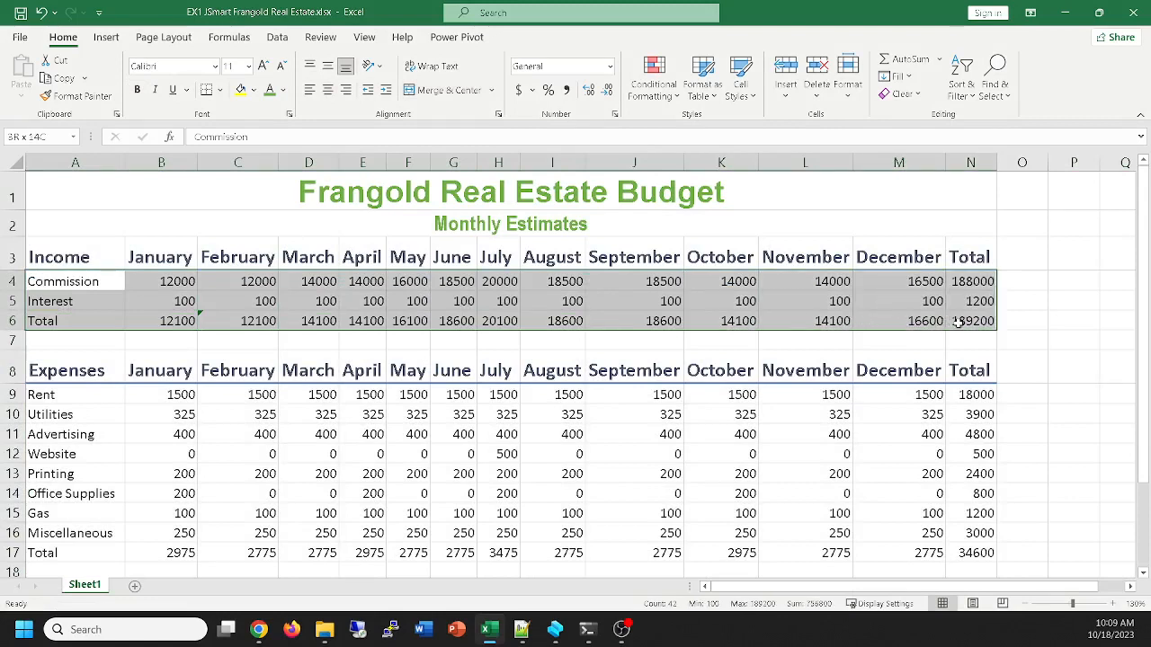
{"action": "left_click_drag", "start_coordinate": [958, 324], "coordinate": [958, 323]}
{"action": "scroll", "coordinate": [403, 454], "scroll_direction": "down", "scroll_amount": 1}
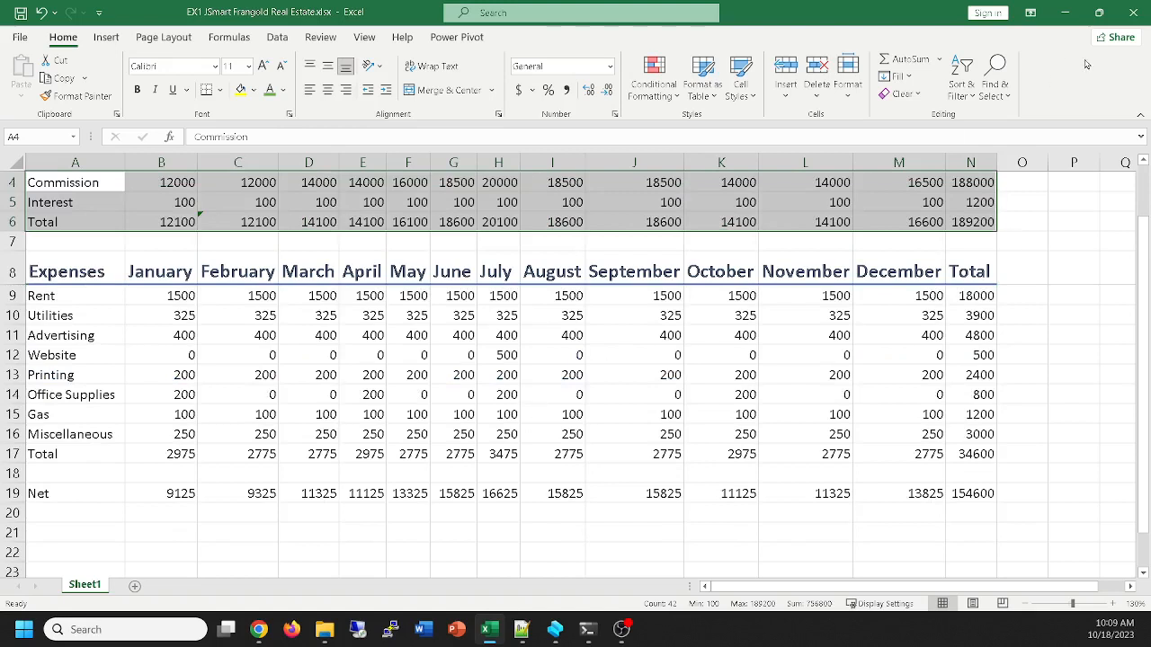
{"action": "left_click", "coordinate": [1137, 16]}
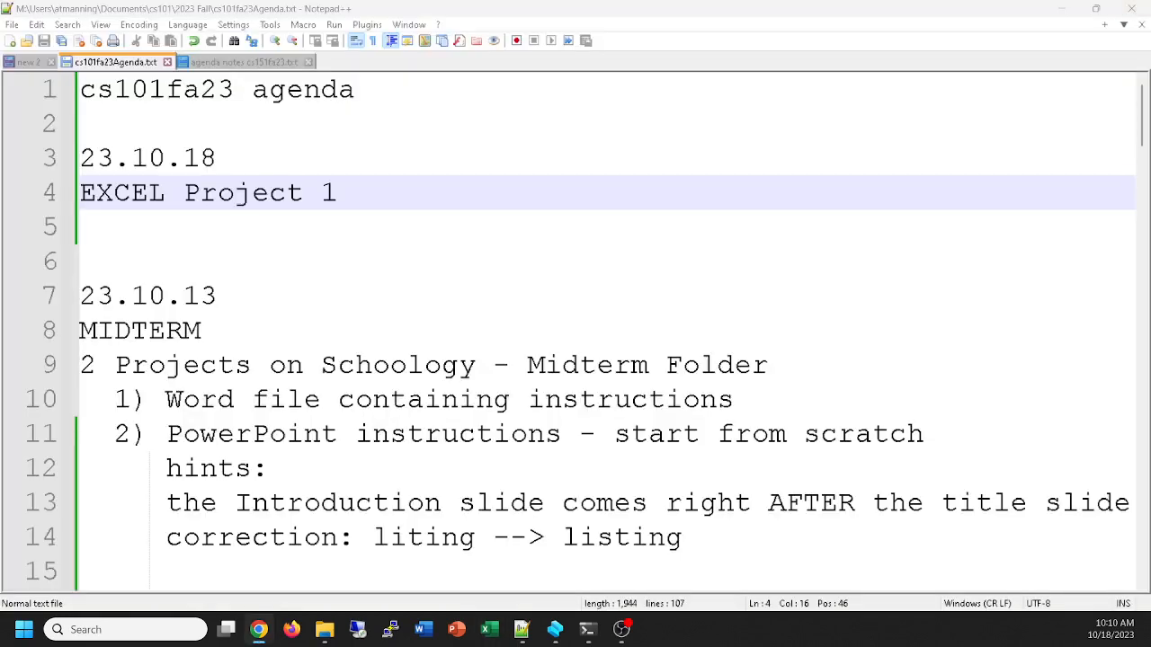